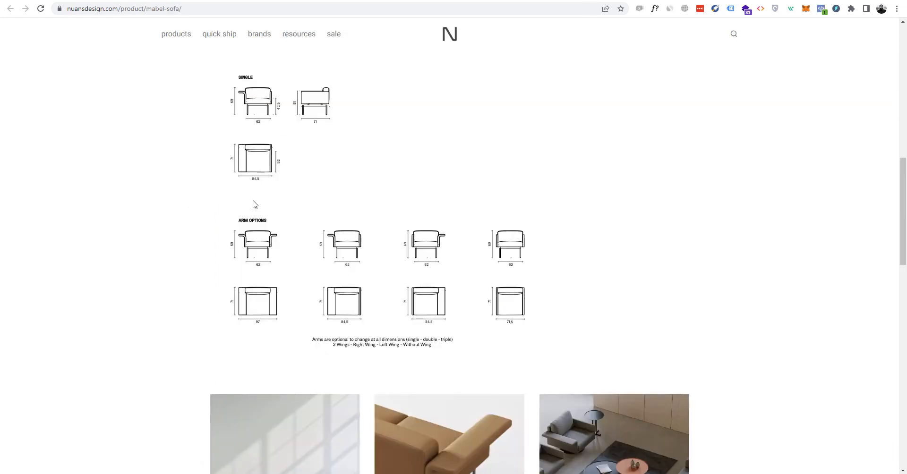
Examine the Mabel sofa's dimension drawings for the triple, double and single versions and the arm options.
scroll(352, 224, "up", 6)
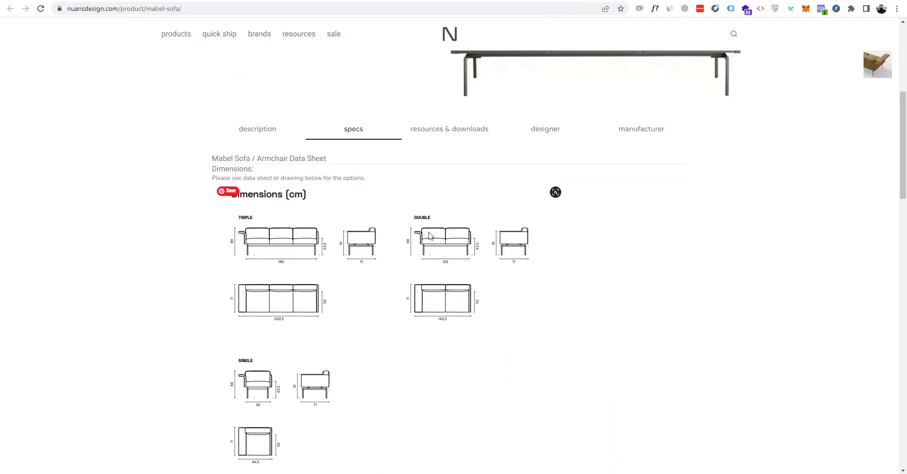
scroll(276, 249, "down", 1)
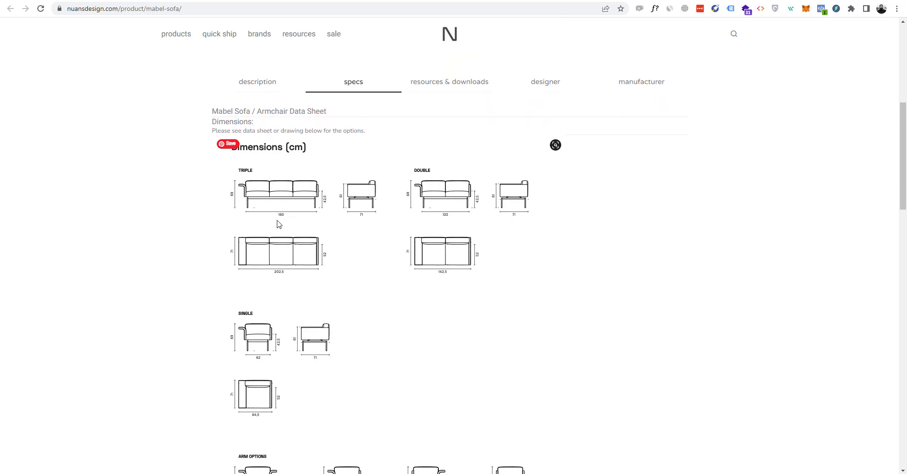
scroll(251, 214, "up", 5, "ctrl")
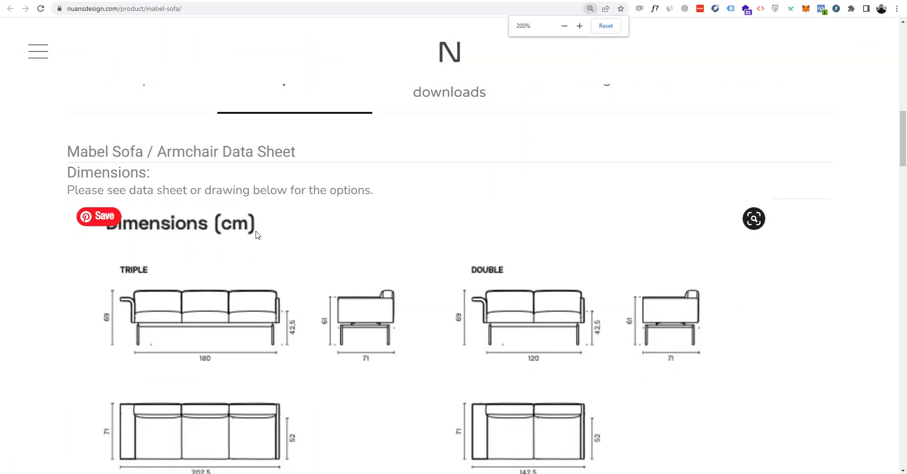
scroll(257, 235, "down", 1)
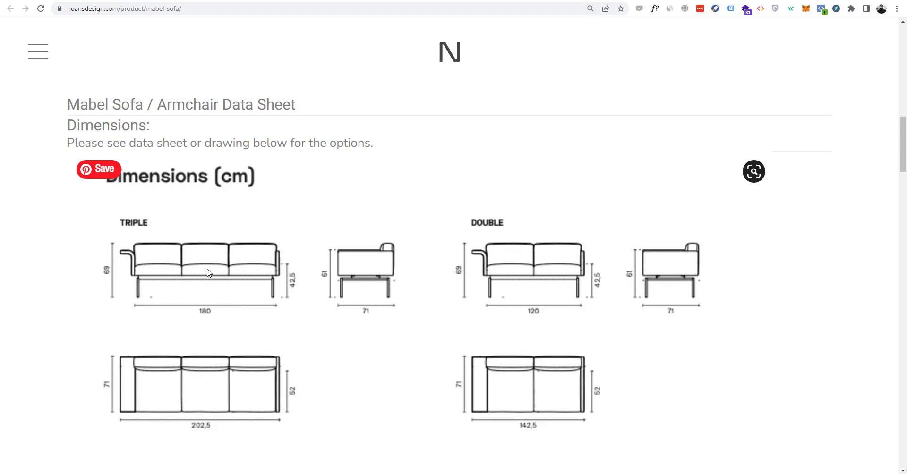
scroll(295, 276, "down", 1)
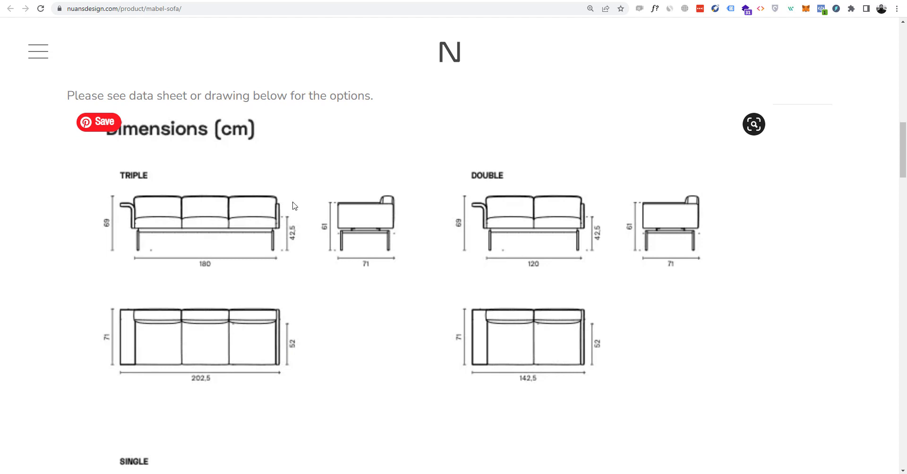
key("ctrl+minus")
key("ctrl+minus")
key("ctrl+minus")
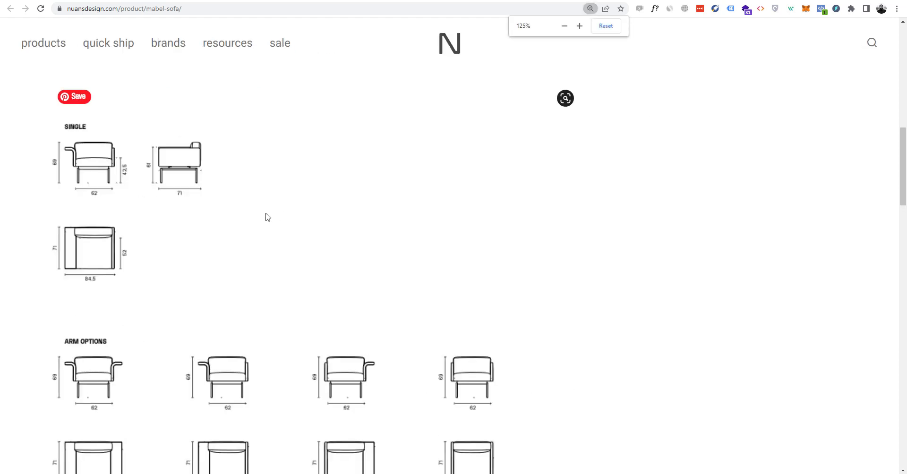
scroll(222, 213, "up", 3)
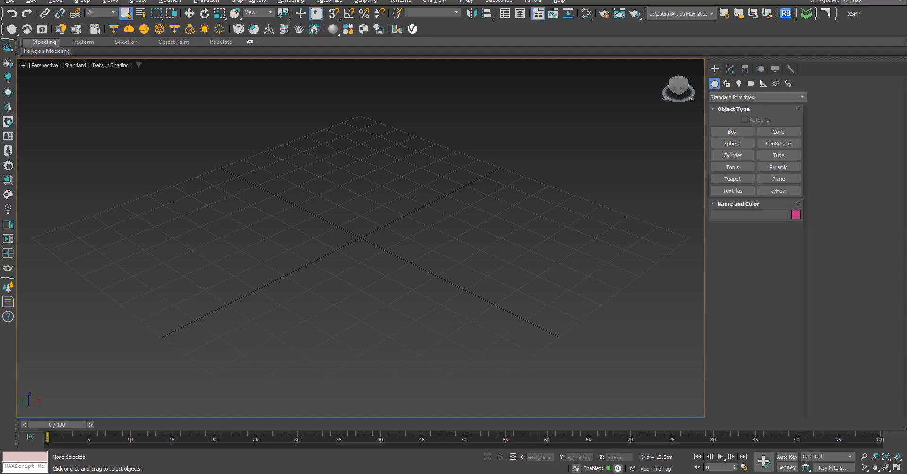
In 3ds Max, set the system unit scale to centimeters and accept metric centimeters as the display units.
scroll(331, 203, "down", 3)
key("alt+w")
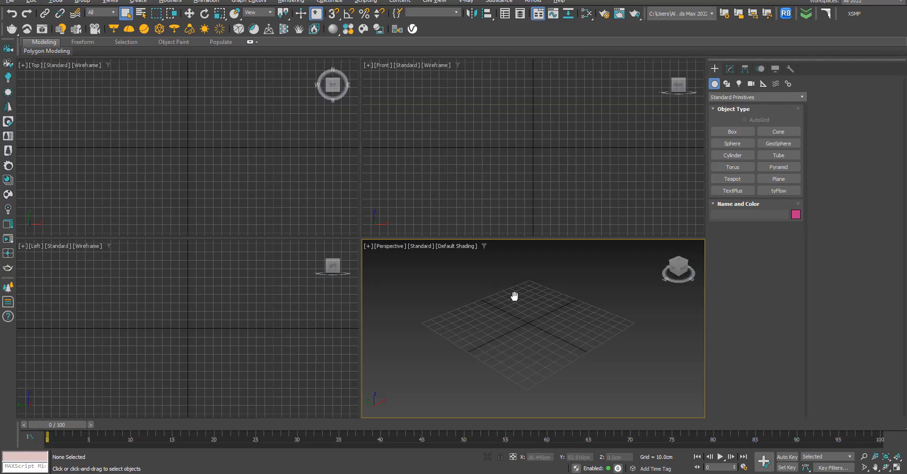
middle_click_drag(514, 296, 507, 301)
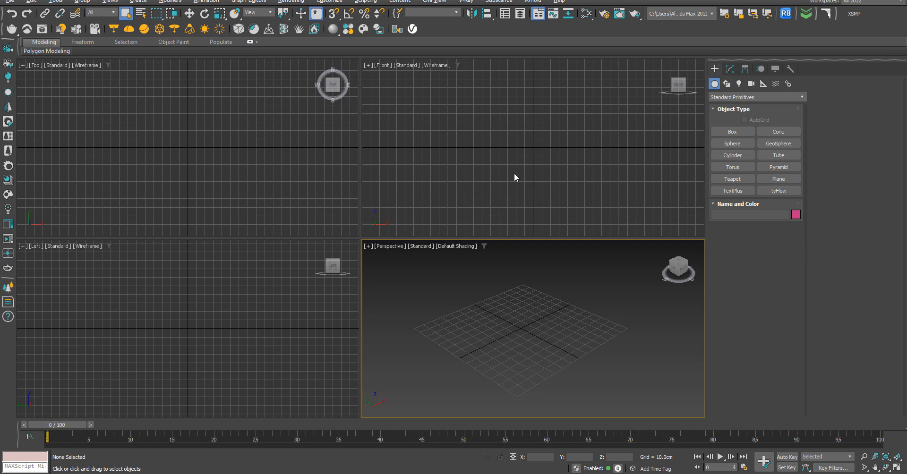
left_click(331, 2)
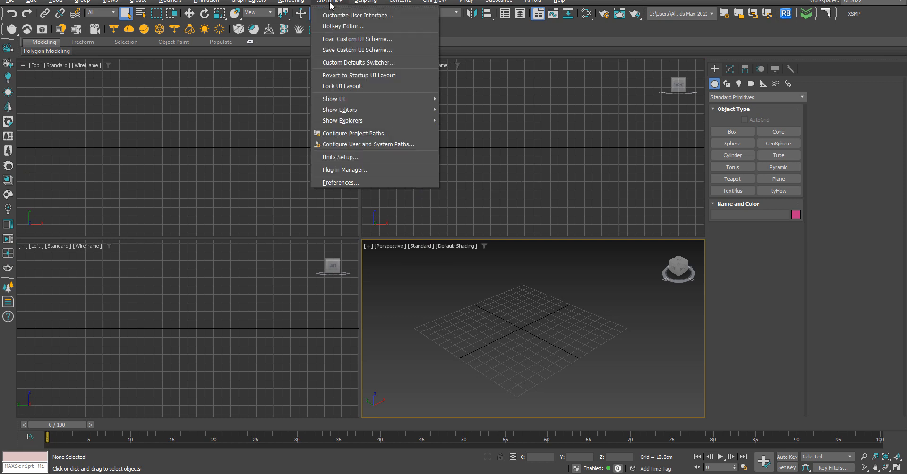
left_click(364, 158)
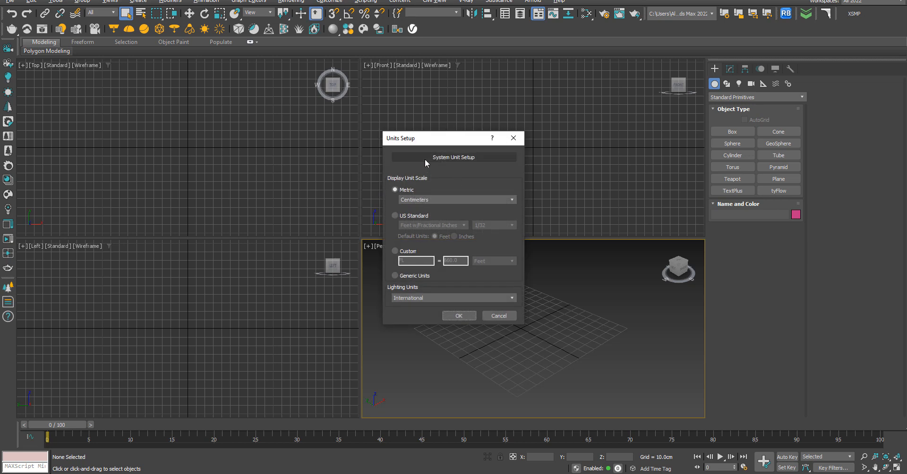
left_click(444, 159)
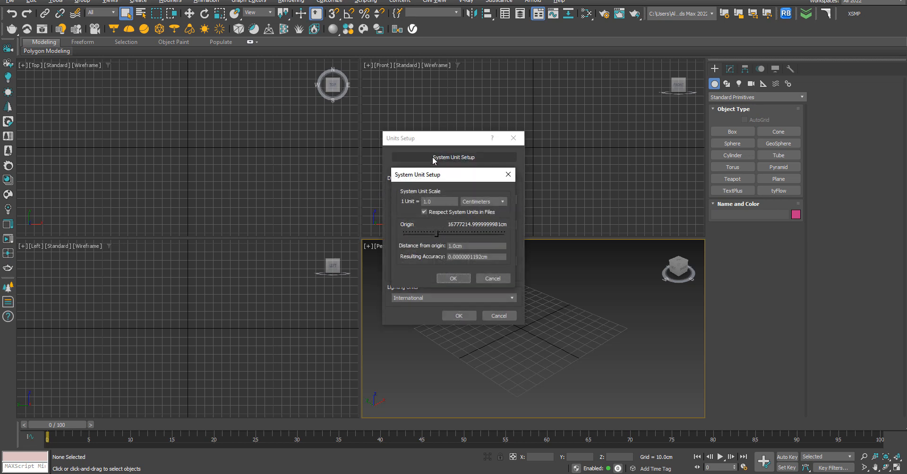
left_click(467, 202)
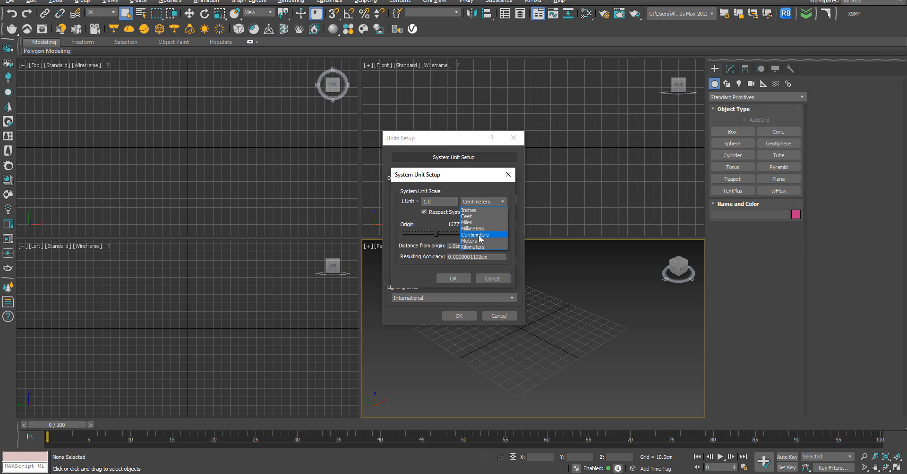
left_click(469, 234)
left_click(454, 278)
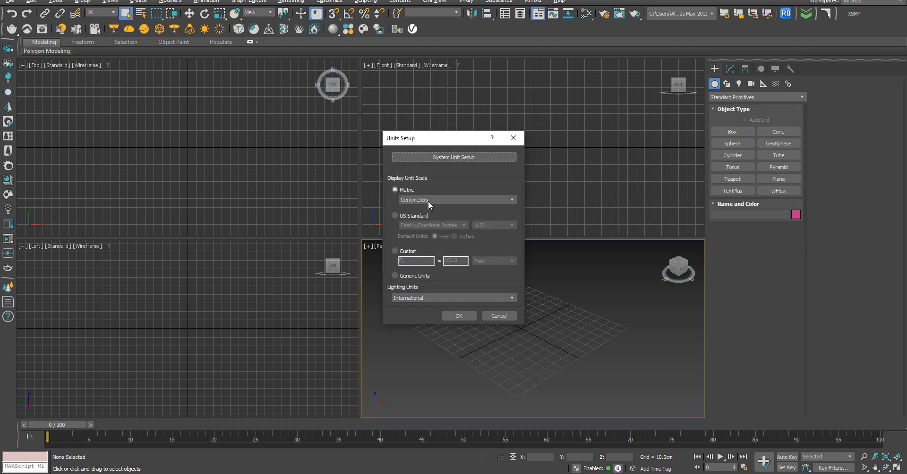
left_click(460, 317)
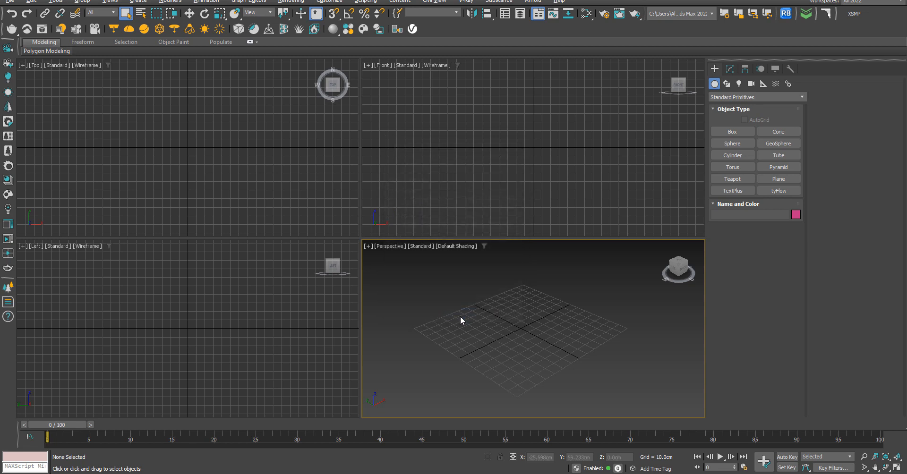
Draw a plane about 154.5 cm long and 170.7 cm wide in the maximized Front view, with 1 length and 1 width segment.
middle_click_drag(498, 305, 498, 317)
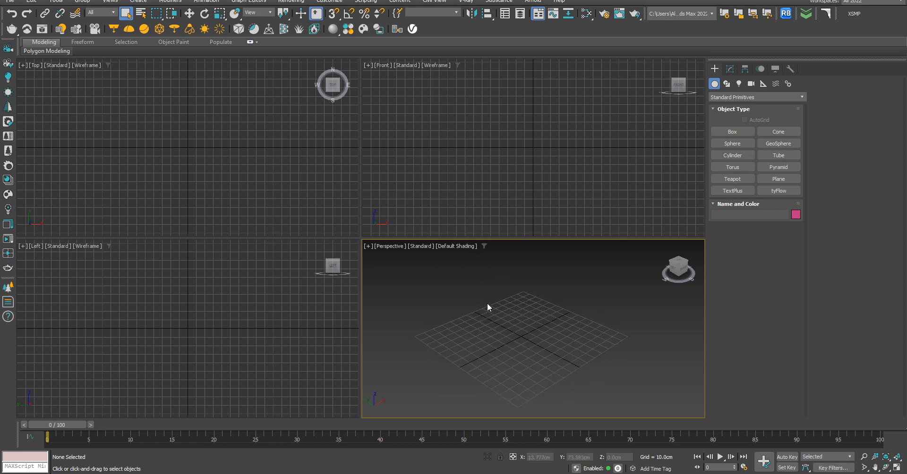
middle_click_drag(513, 304, 509, 300)
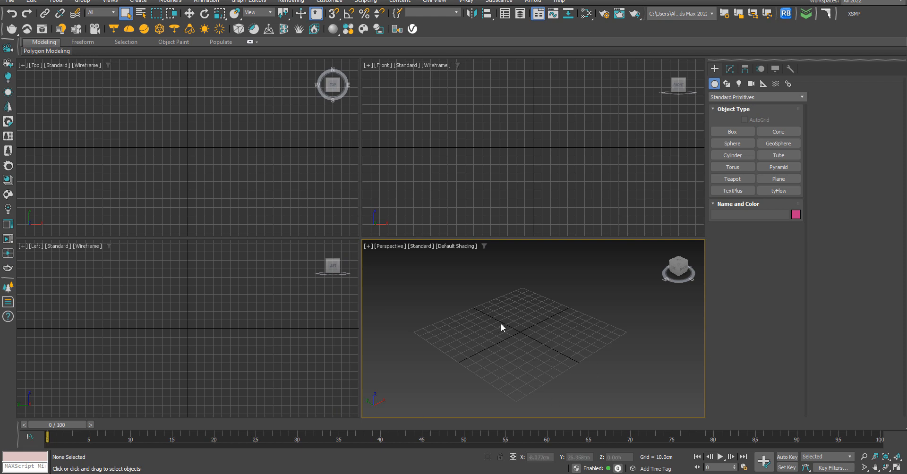
key("alt+w")
key("f")
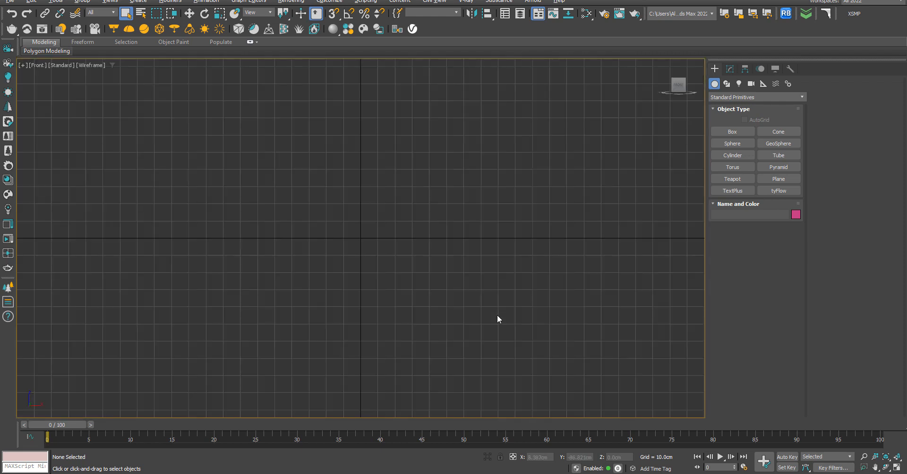
left_click(772, 178)
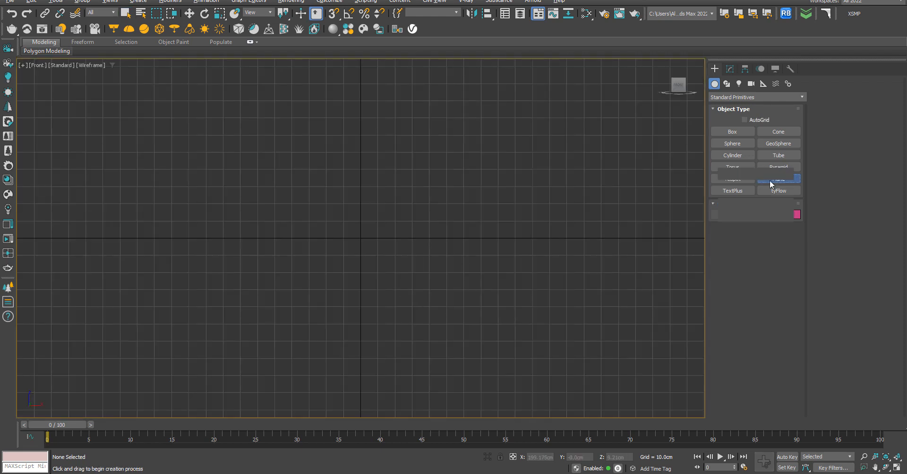
left_click_drag(247, 136, 529, 378)
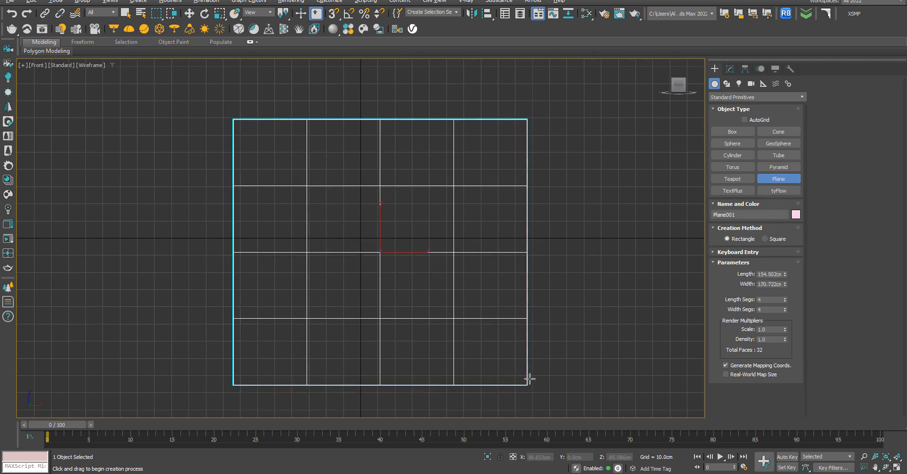
right_click(785, 299)
right_click(785, 310)
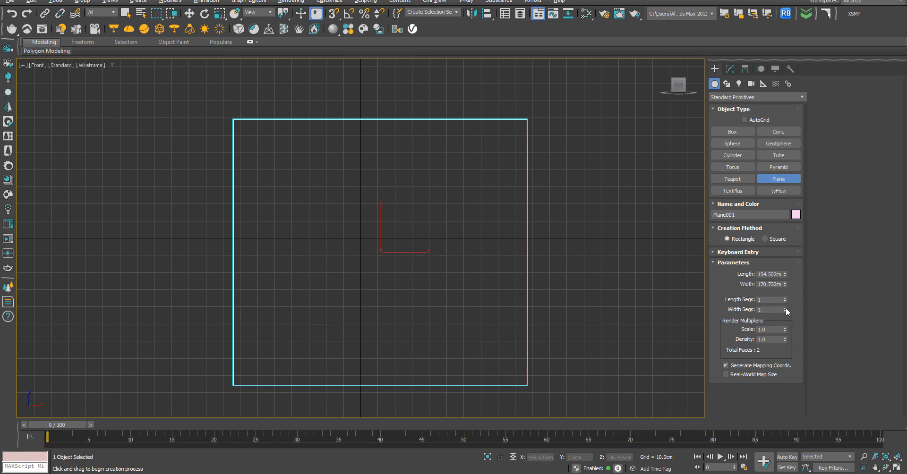
Set the plane's length and width to 150 cm each and finish creating it.
double_click(780, 275)
type("150")
key("Tab")
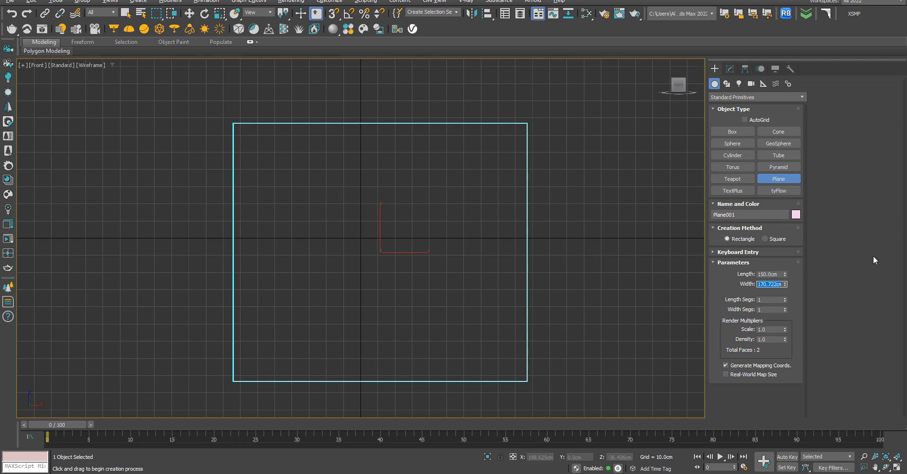
type("150")
key("Return")
right_click(427, 229)
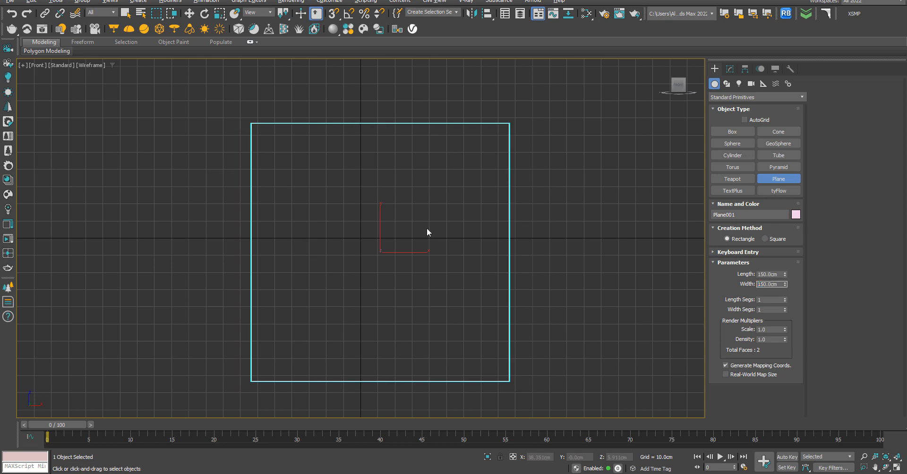
Switch the Front viewport from wireframe to default shading for the square plane.
scroll(465, 283, "up", 2)
middle_click_drag(471, 274, 442, 277)
scroll(500, 286, "down", 2)
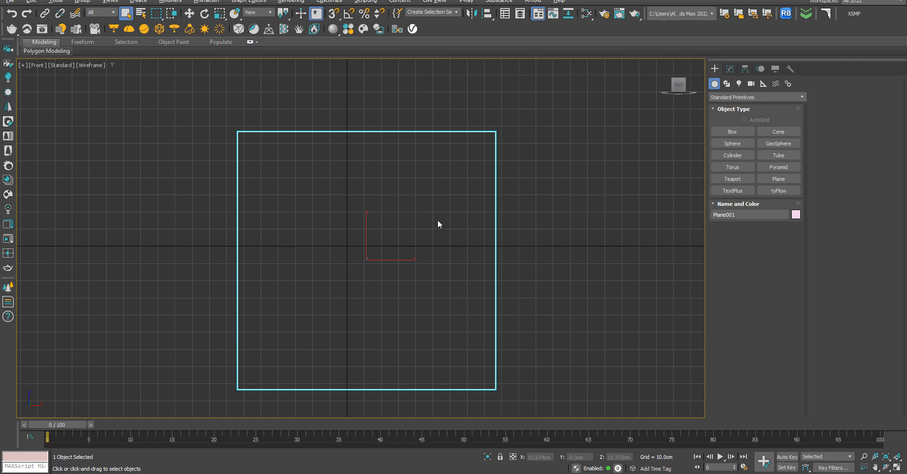
key("F3")
key("F3")
middle_click_drag(401, 273, 437, 246)
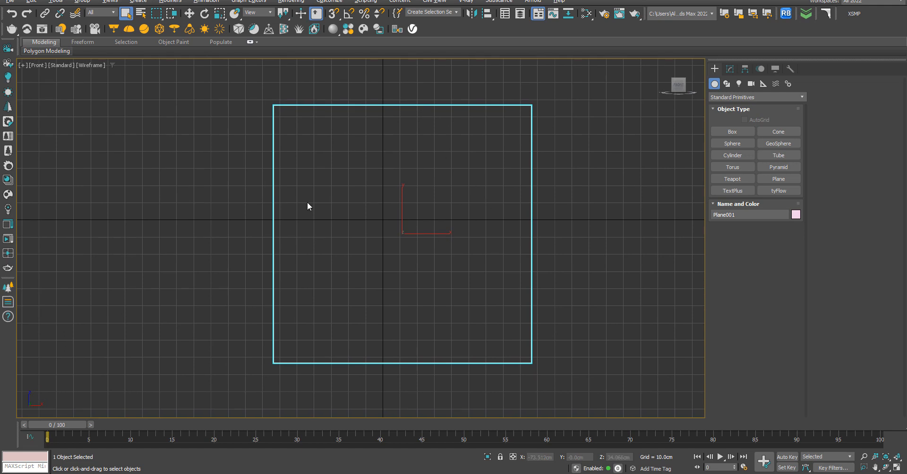
key("F3")
key("F3")
key("F3")
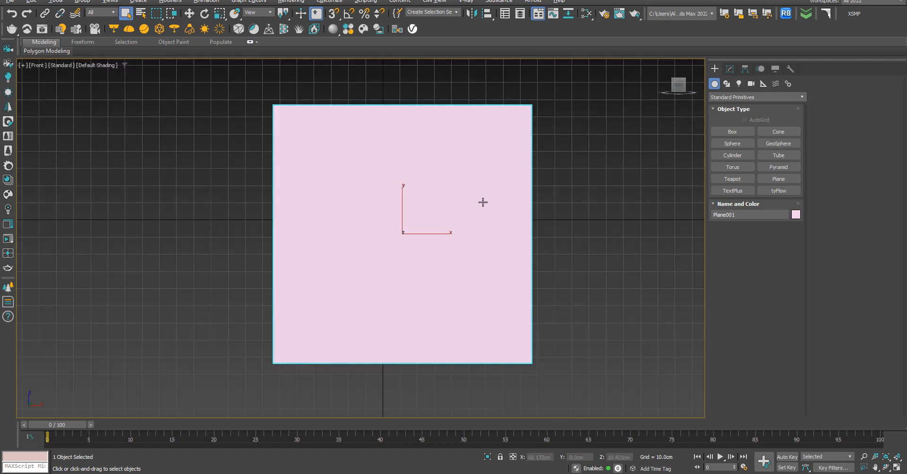
middle_click_drag(442, 221, 431, 222)
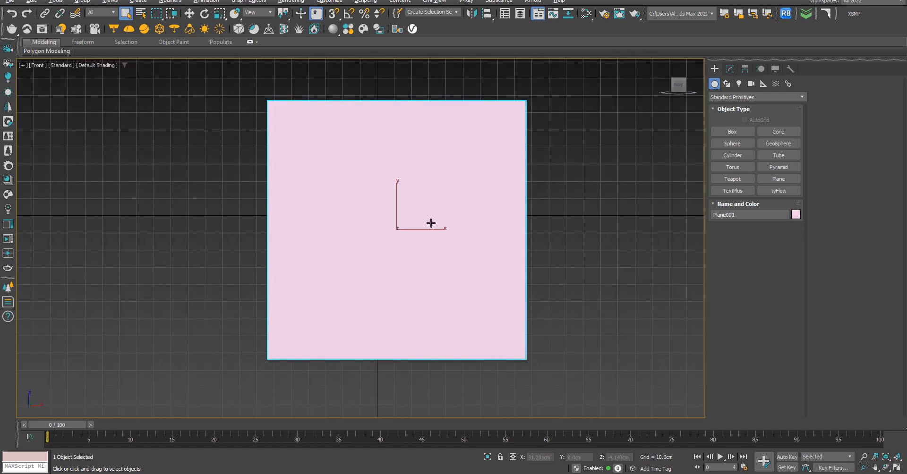
Move the plane to the world origin by zeroing its X and Z positions, and frame it in the shaded Front view.
key("w")
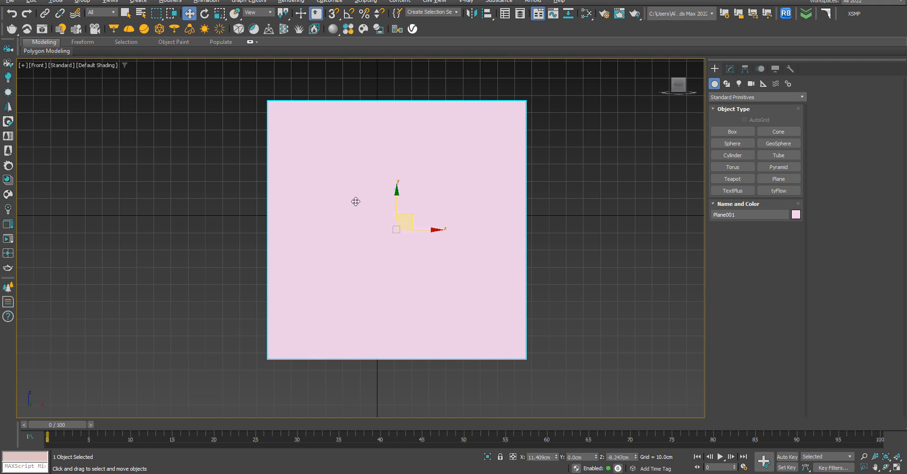
right_click(558, 458)
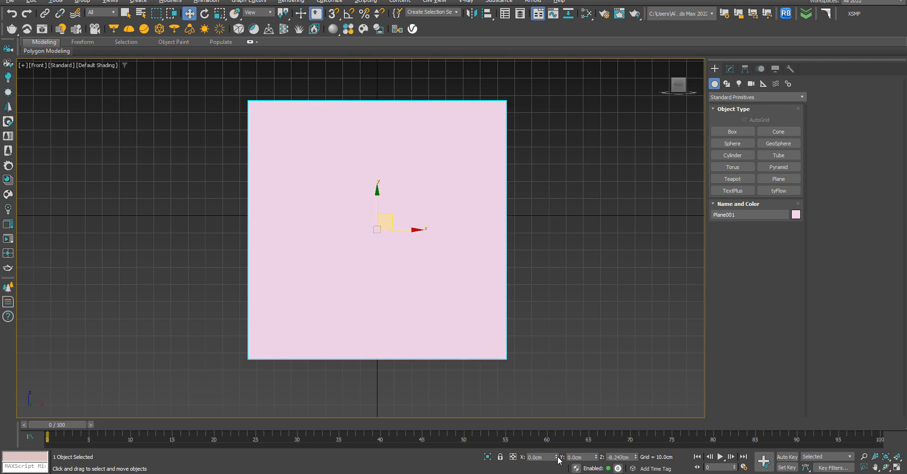
right_click(637, 458)
key("F3")
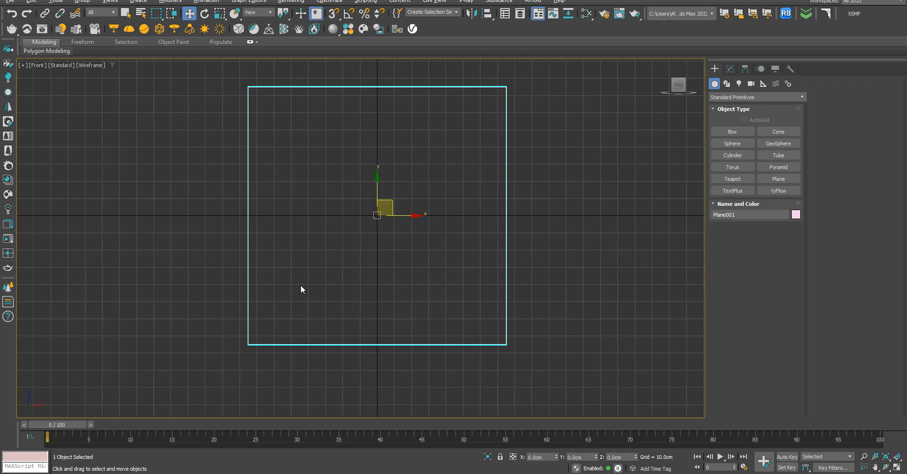
key("F3")
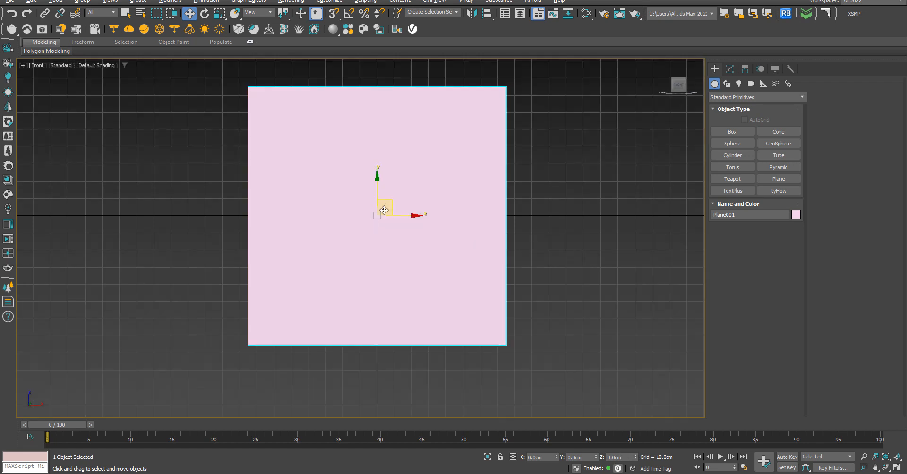
scroll(385, 230, "down", 2)
mouse_move(385, 231)
middle_mouse_down("alt")
mouse_move(407, 291)
mouse_move(491, 249)
mouse_move(391, 228)
mouse_move(383, 257)
middle_mouse_up("alt")
key("f")
key("z")
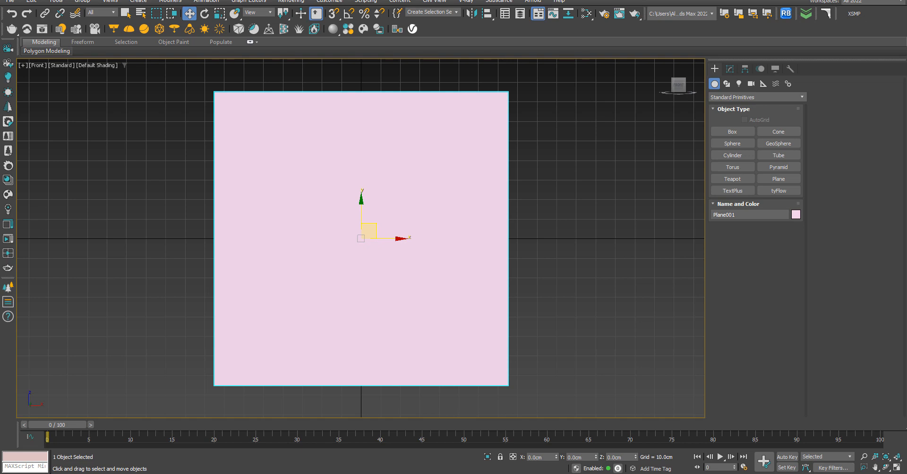
Switch to File Explorer, open the Mable Sofa folder containing Refrence.jpg, and move its window clear of the plane.
key("super+e")
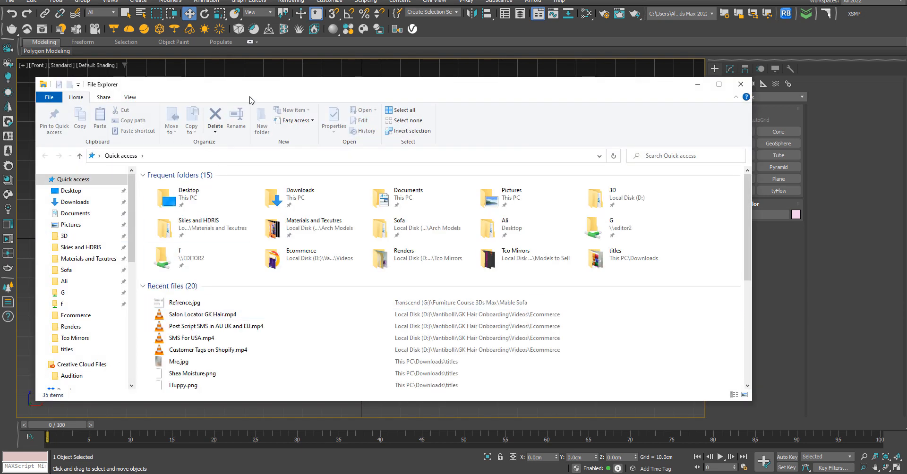
left_click_drag(250, 84, 546, 73)
left_click(469, 294)
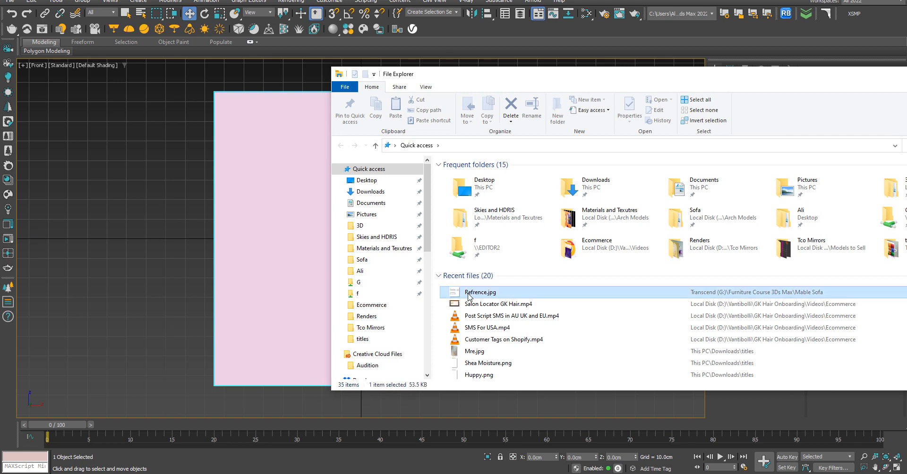
right_click(469, 293)
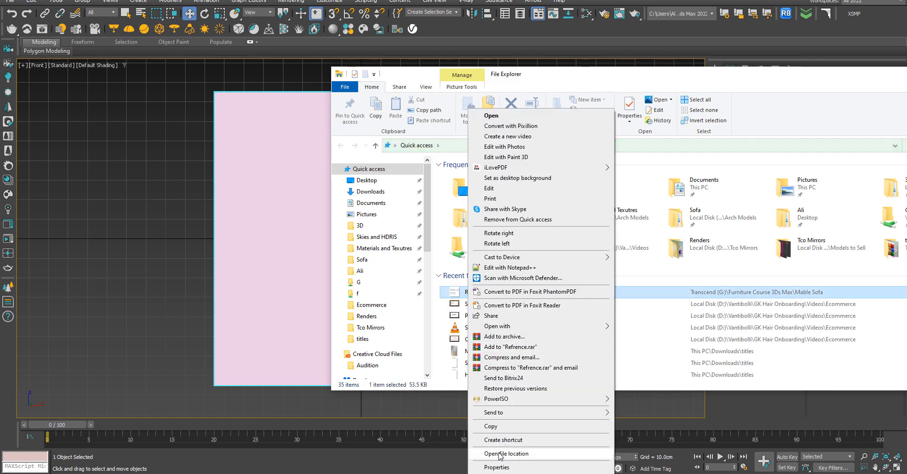
left_click(500, 454)
left_click_drag(522, 74, 668, 63)
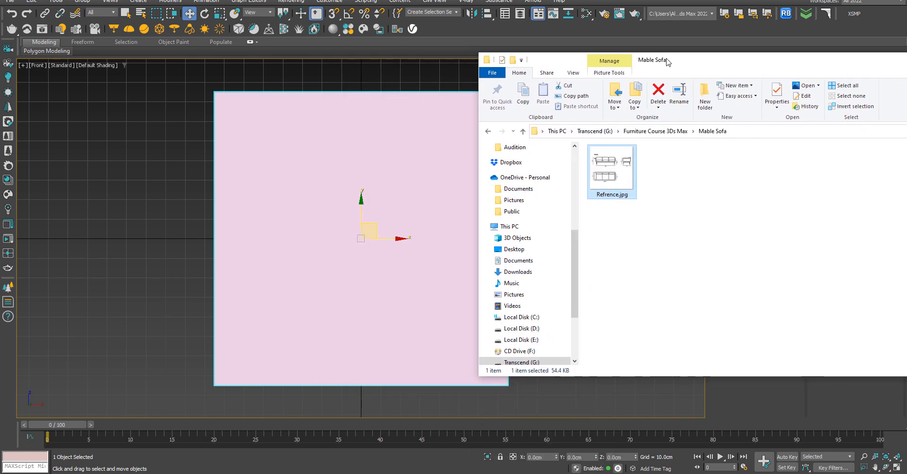
Apply Refrence.jpg to the plane in the shaded Front view as its texture.
left_click_drag(621, 173, 319, 203)
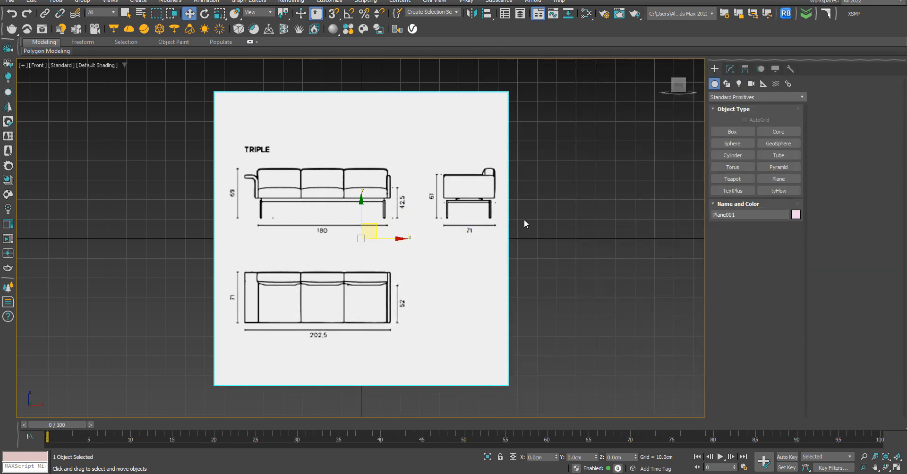
scroll(381, 216, "down", 2)
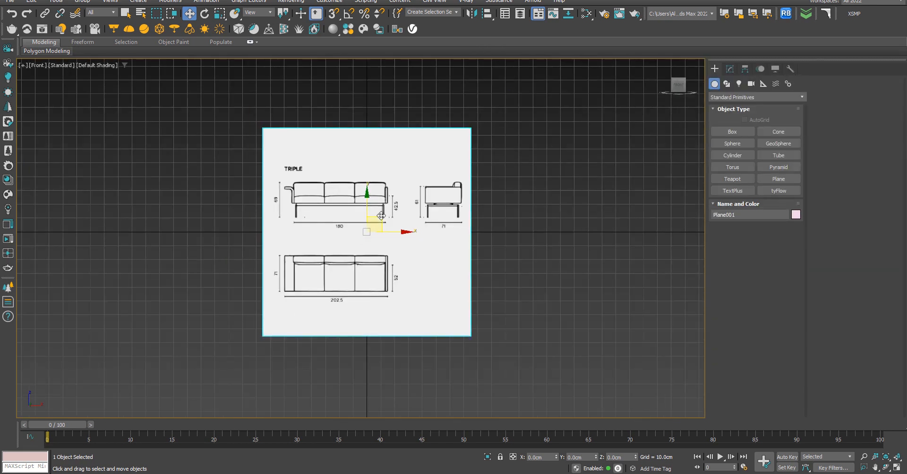
scroll(380, 216, "down", 3)
scroll(371, 239, "up", 5)
scroll(371, 239, "down", 2)
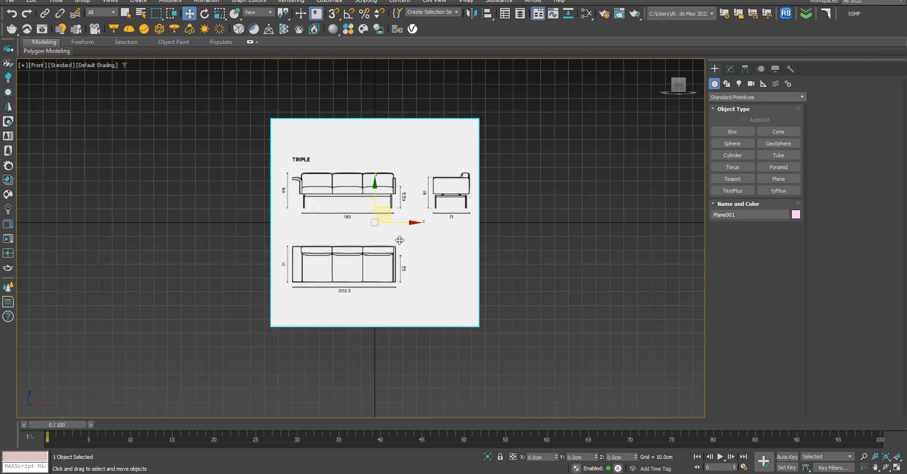
scroll(392, 241, "up", 2)
middle_click_drag(458, 214, 410, 219)
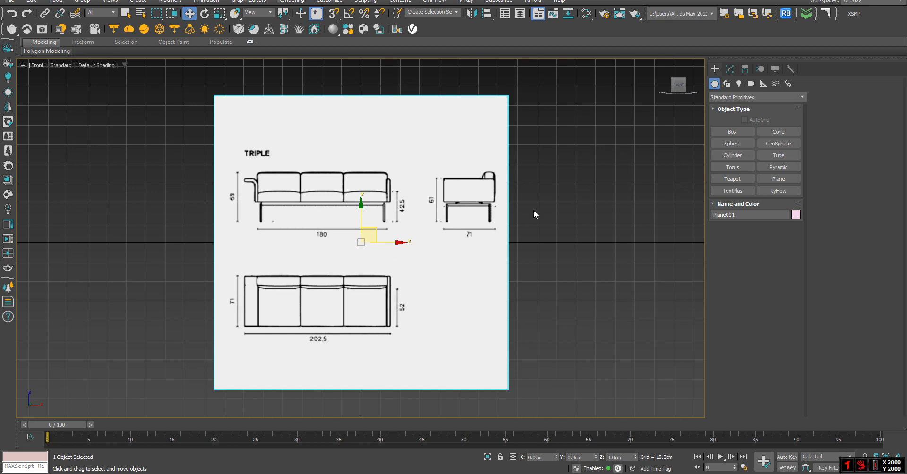
Try to apply Refrence.jpg to the plane in wireframe display, dismiss the bitmap options, and restore default shading.
key("F3")
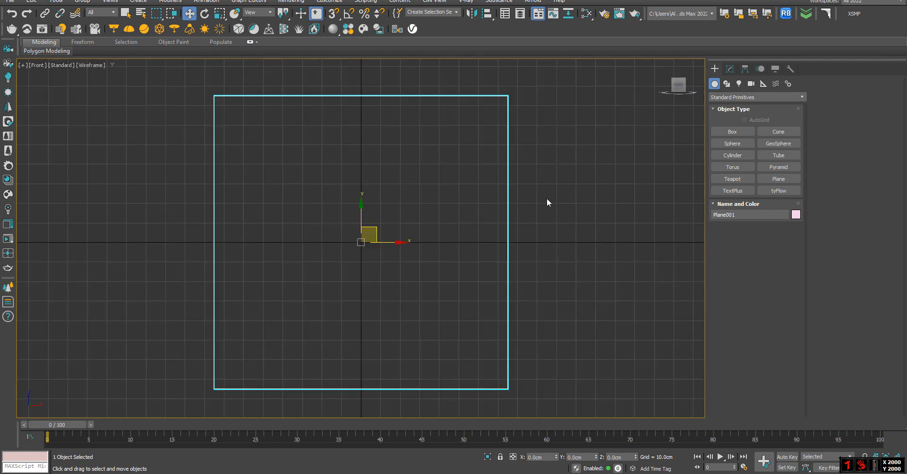
key("F3")
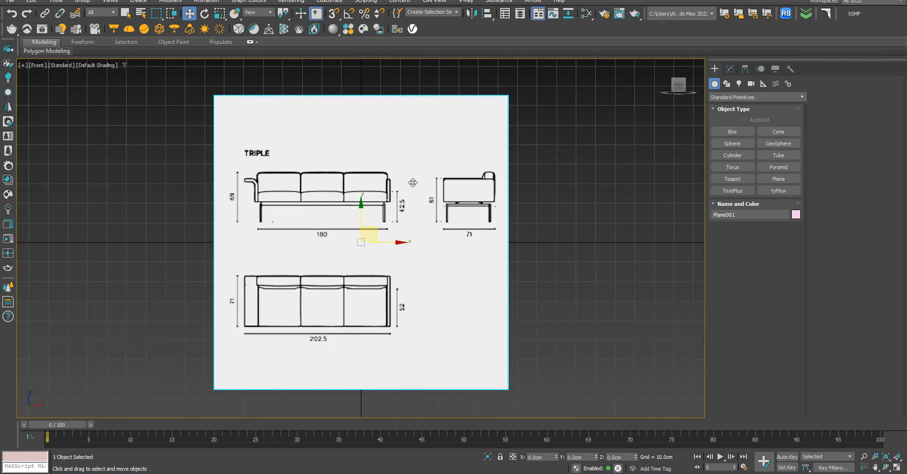
key("F3")
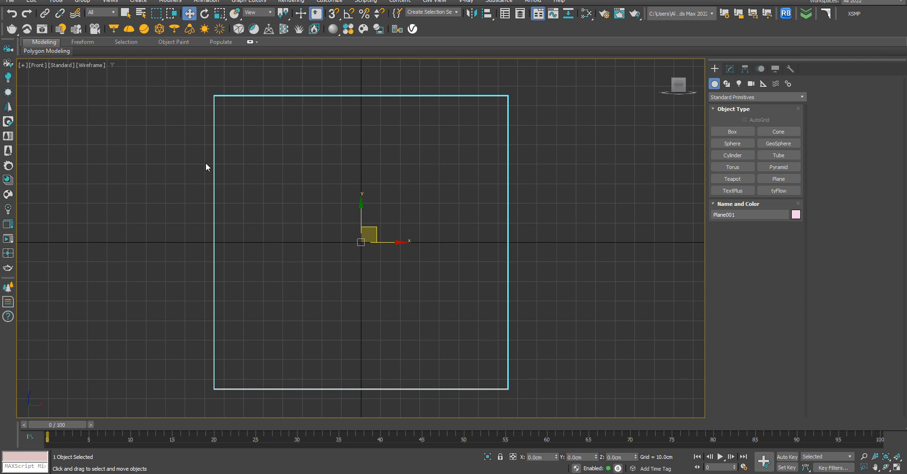
key("alt+Tab")
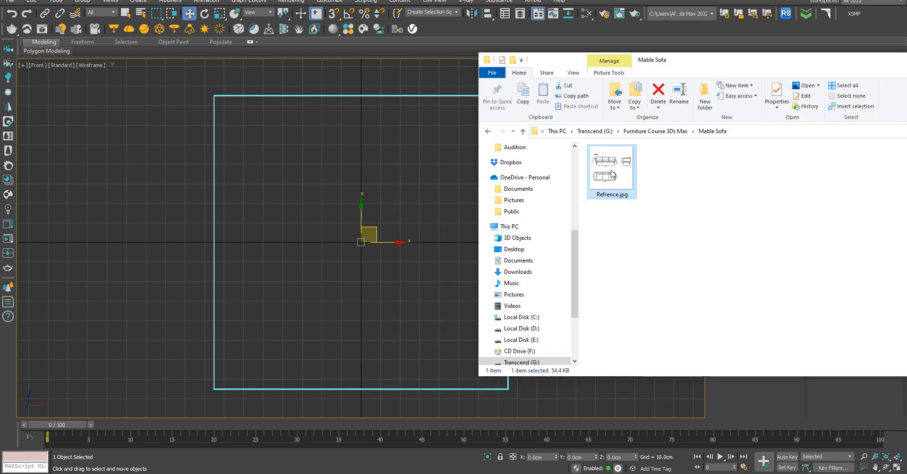
left_click_drag(612, 172, 321, 188)
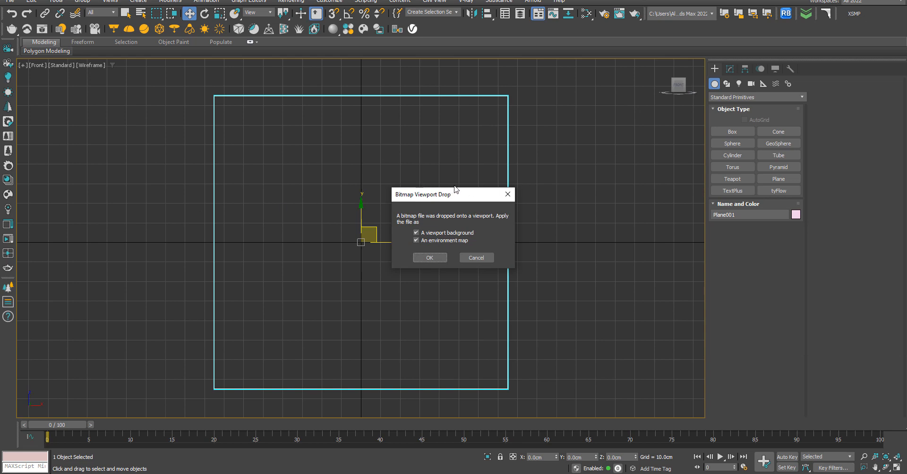
left_click(508, 194)
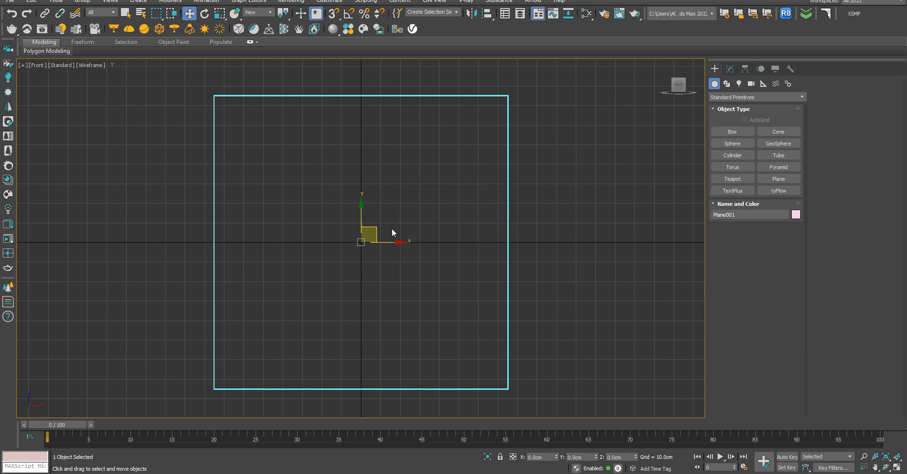
key("F3")
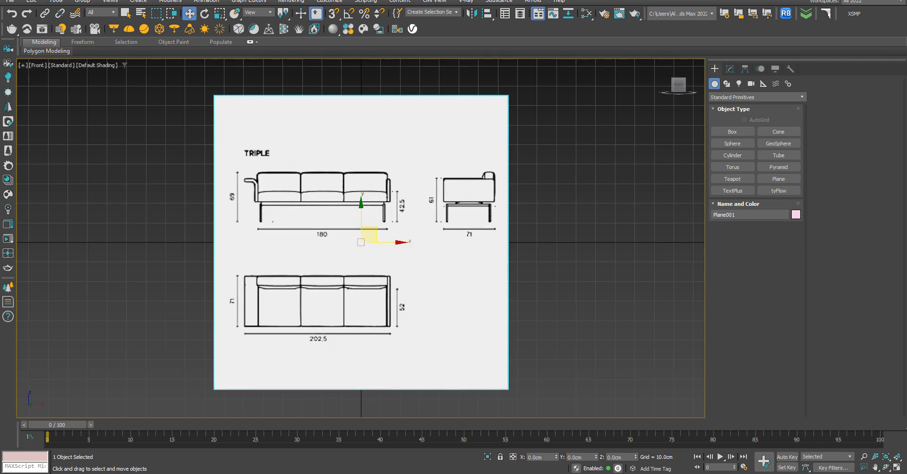
key("alt+Tab")
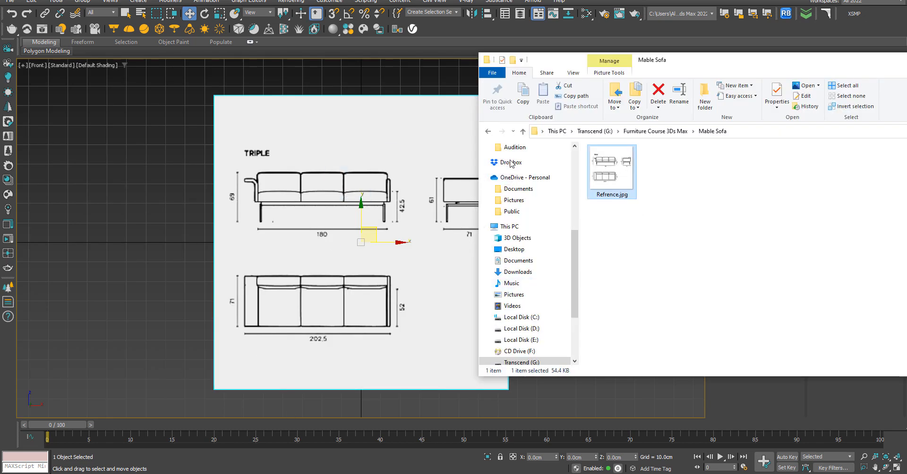
key("alt+Tab")
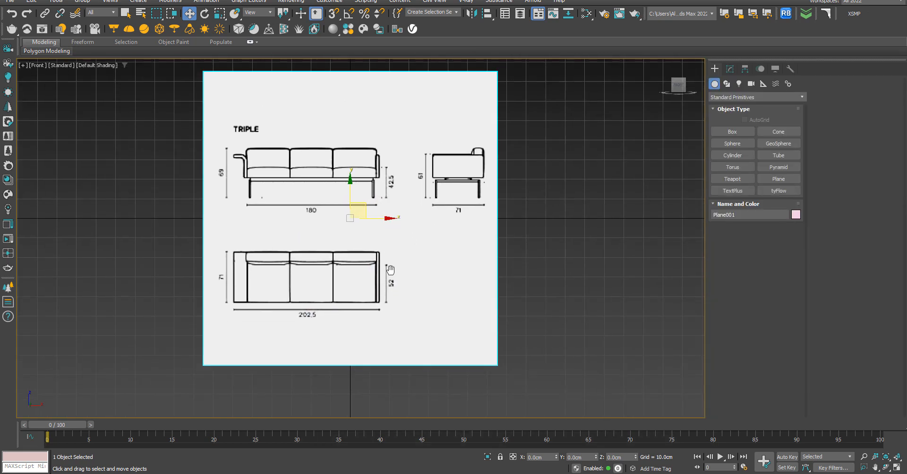
middle_click_drag(403, 294, 392, 270)
middle_click_drag(456, 189, 463, 224)
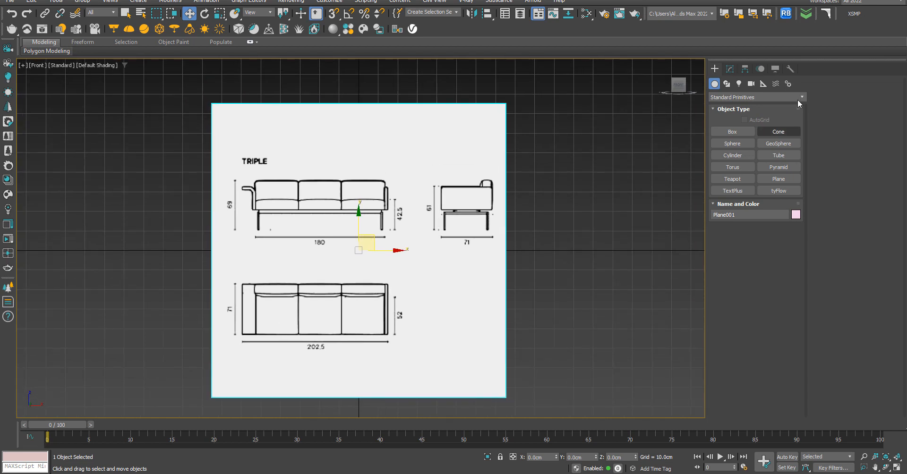
Add a UVW Map modifier to the textured reference plane.
left_click(730, 70)
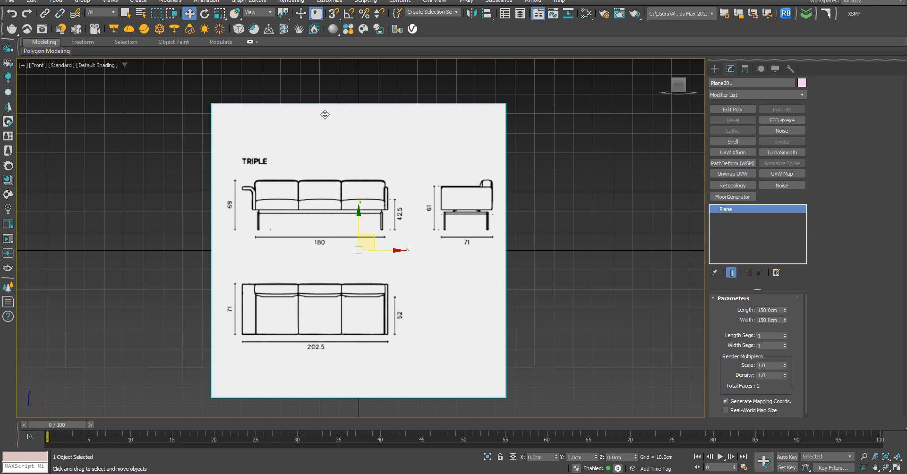
scroll(324, 188, "up", 2)
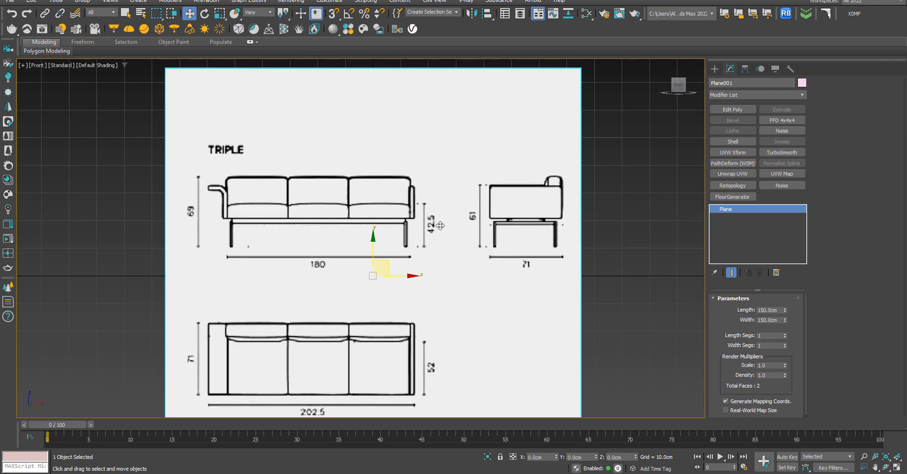
left_click(737, 95)
type("uv")
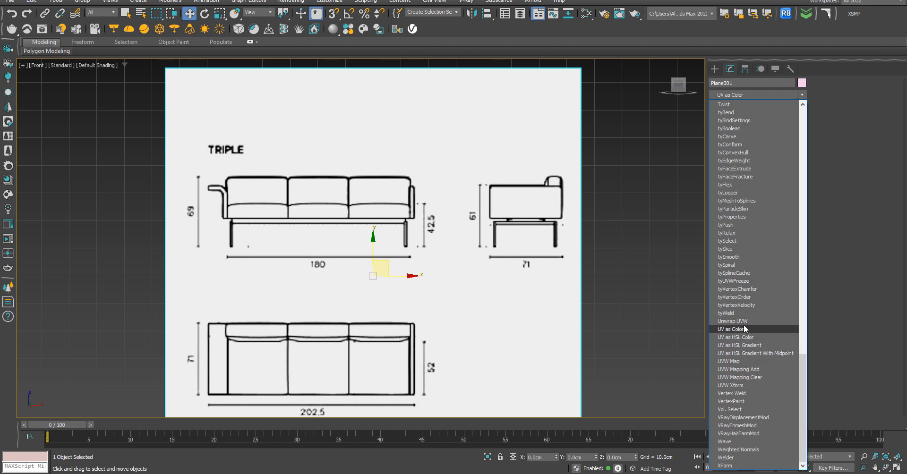
left_click(730, 362)
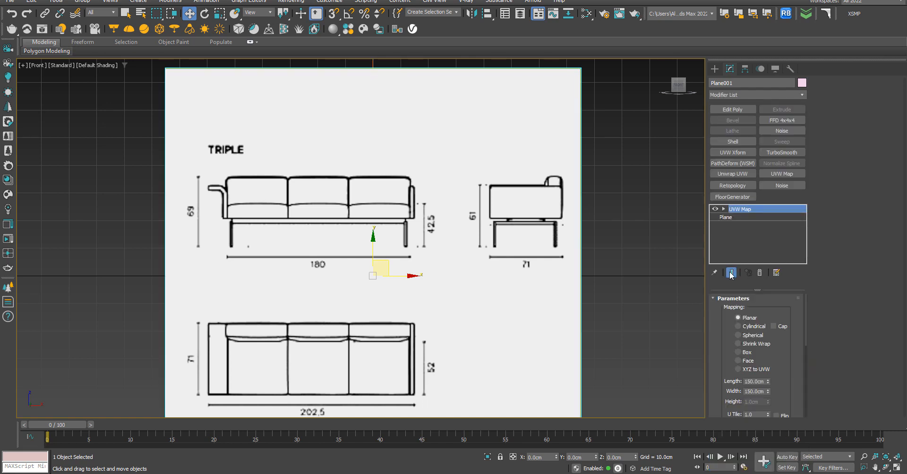
Turn on Real-World Map Size in the UVW Map modifier, examine the tiled drawing up close, and turn it off again.
scroll(737, 392, "down", 3)
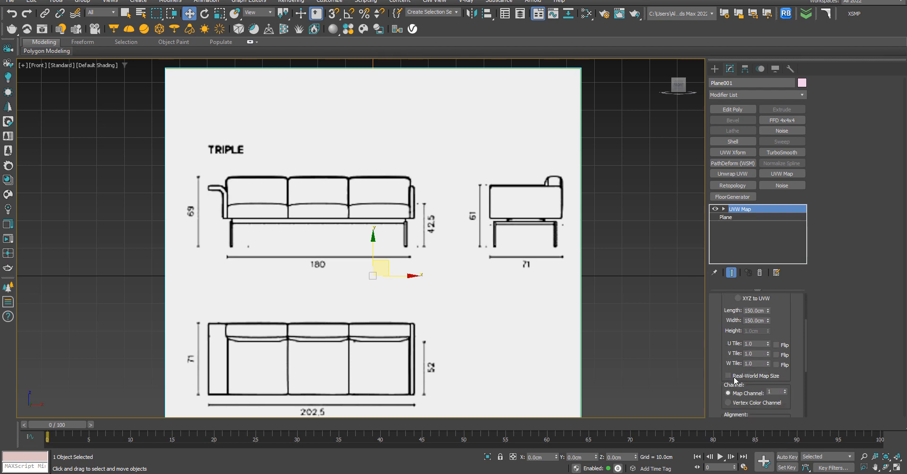
left_click(728, 376)
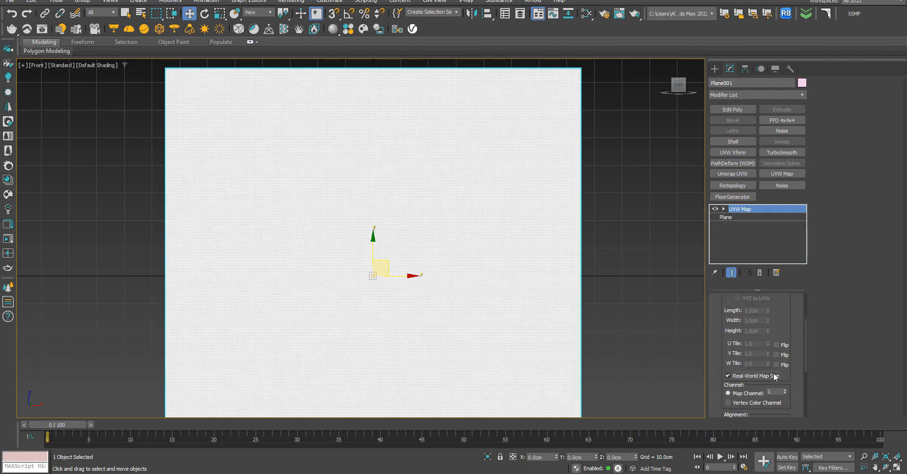
scroll(405, 269, "up", 15)
scroll(334, 274, "down", 12)
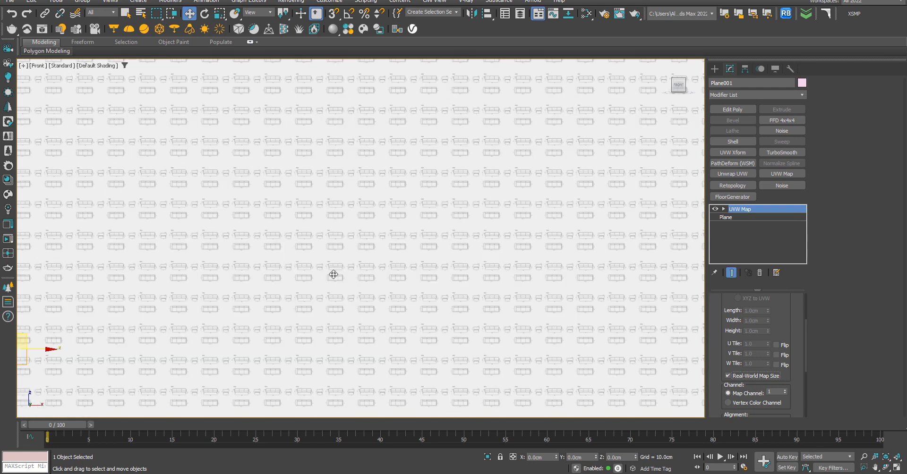
scroll(503, 286, "down", 8)
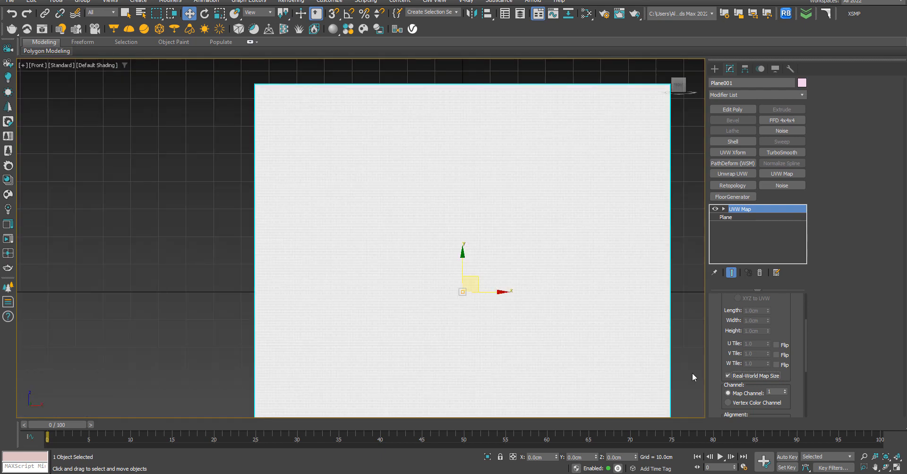
left_click(735, 379)
scroll(409, 243, "down", 3)
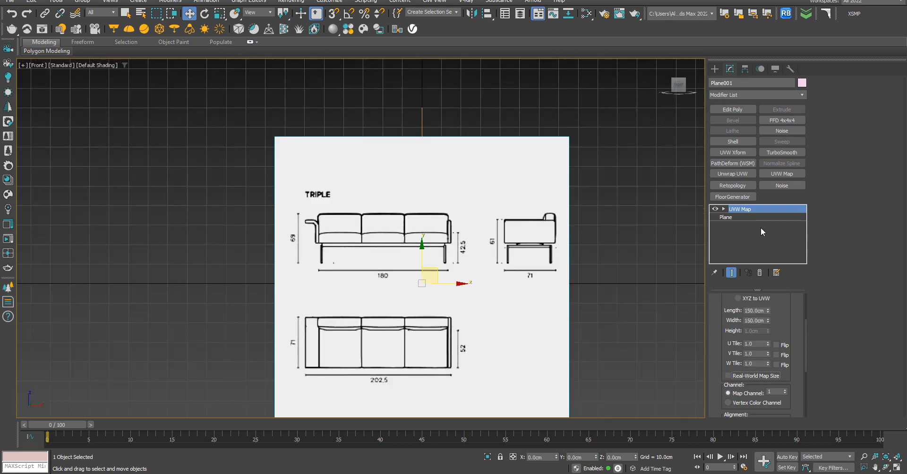
Delete the UVW Map modifier from the reference plane.
right_click(747, 210)
left_click(765, 225)
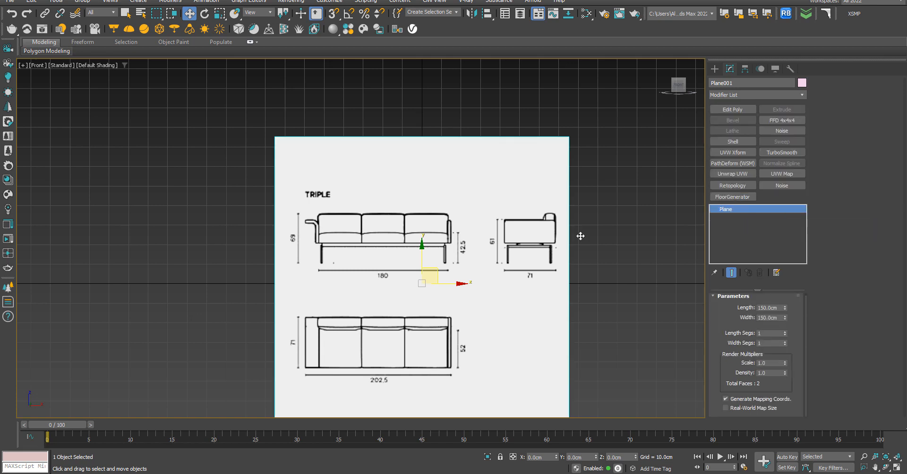
middle_click_drag(553, 312, 499, 251)
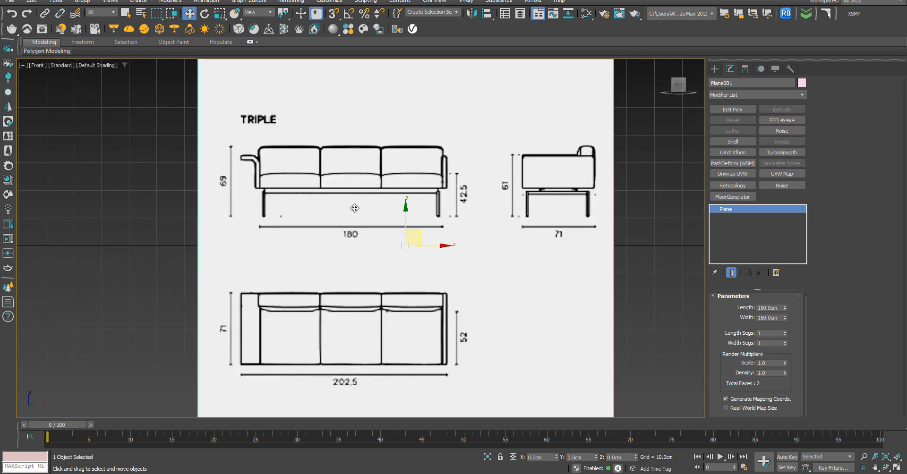
Draw a rectangle about 75.2 cm wide and 25.6 cm long around the triple sofa's top view on the reference plane.
scroll(354, 209, "up", 3)
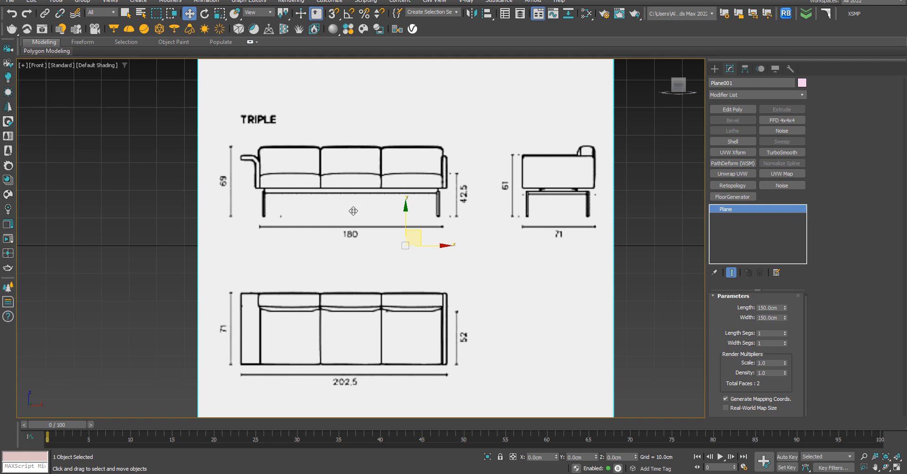
scroll(354, 211, "down", 1)
scroll(354, 211, "up", 1)
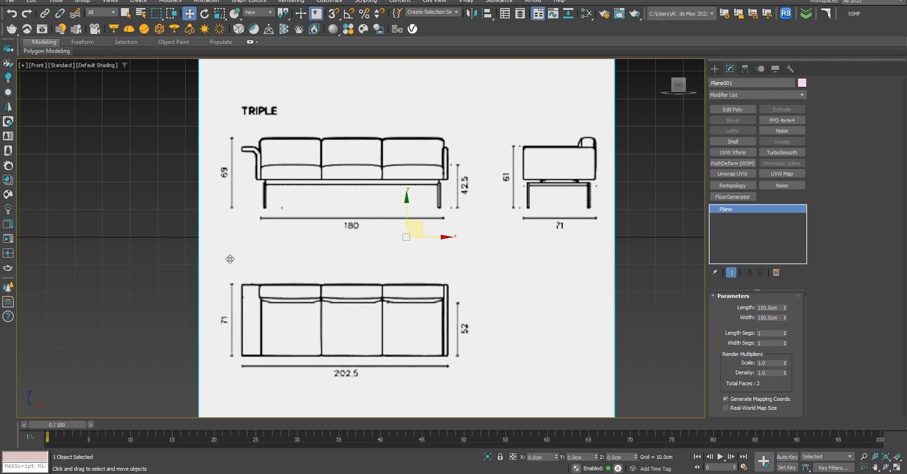
middle_click_drag(297, 330, 333, 279)
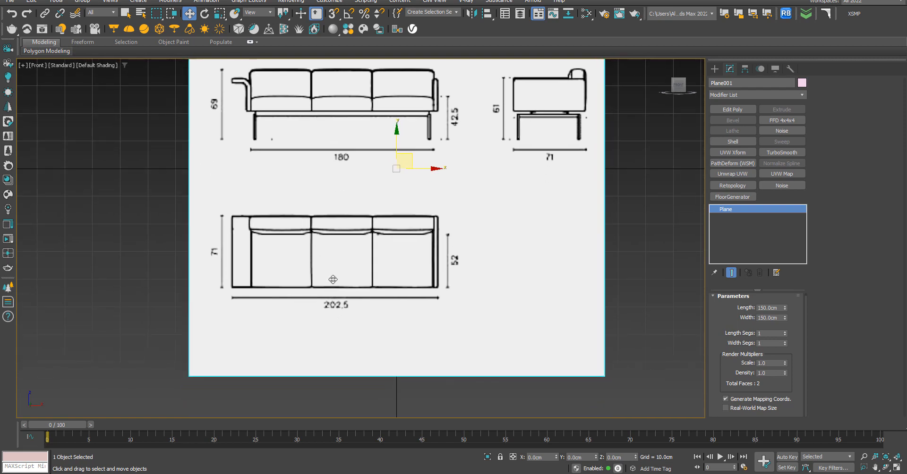
left_click(715, 68)
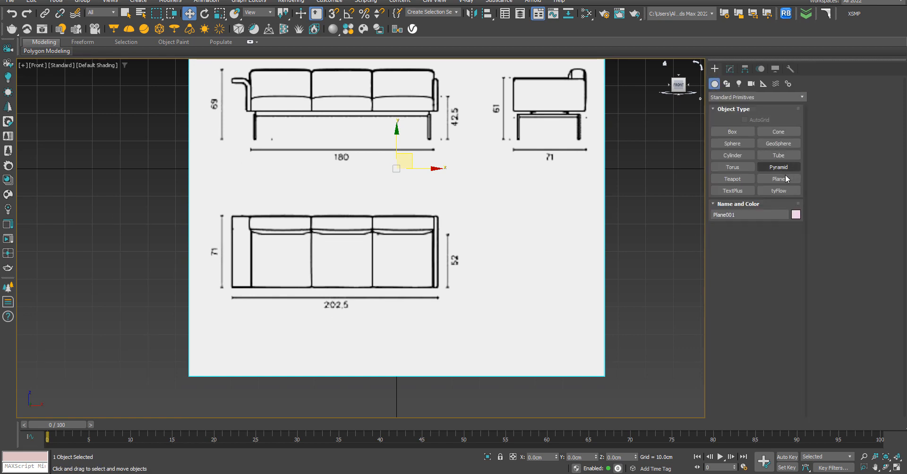
left_click(726, 85)
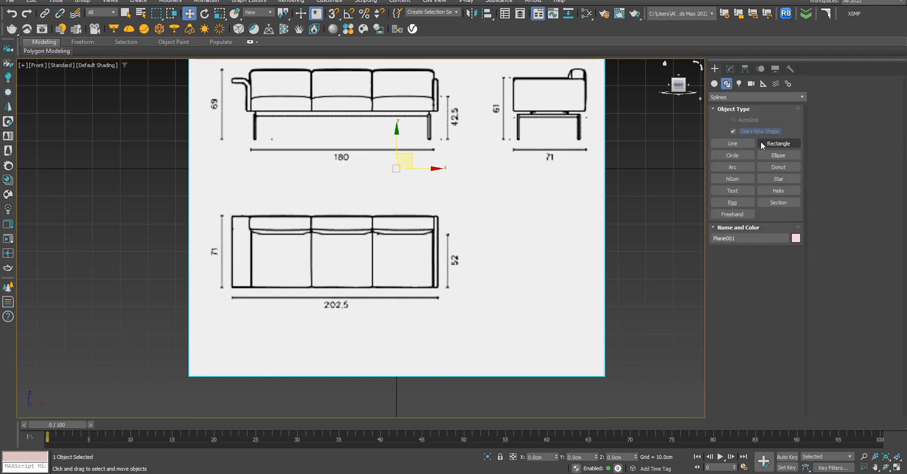
left_click(787, 145)
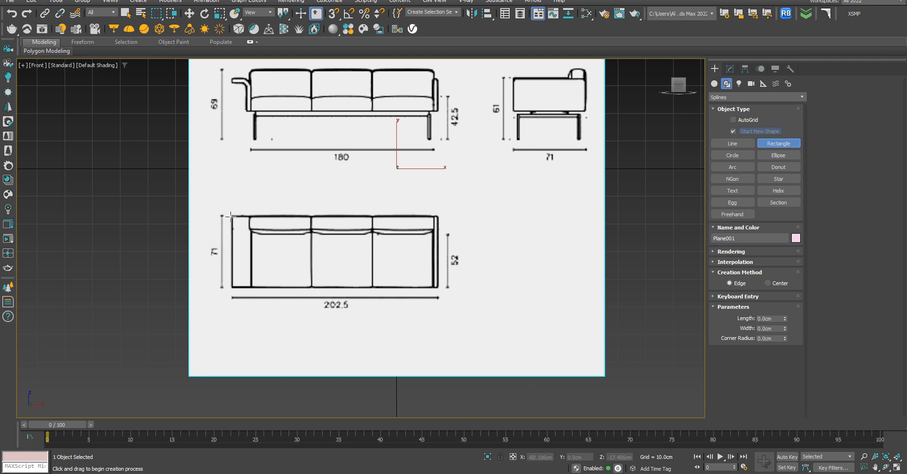
left_click_drag(231, 217, 438, 287)
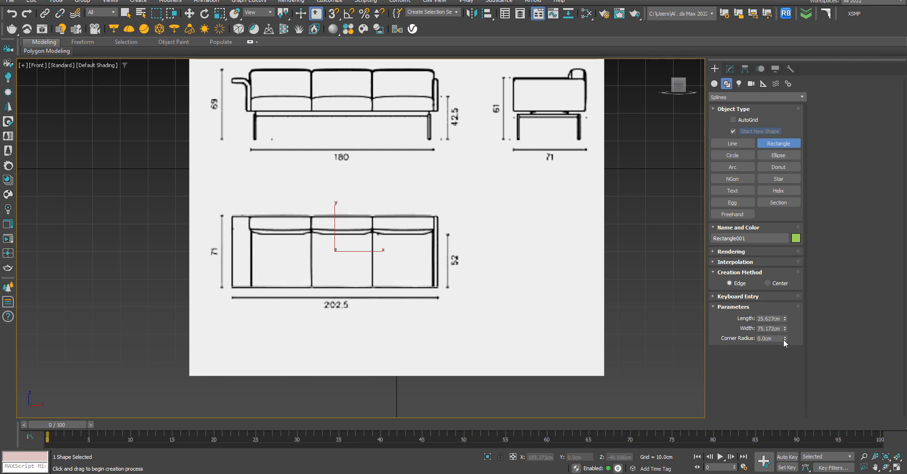
Set the rectangle's width to 202 cm.
mouse_move(785, 329)
left_mouse_down()
mouse_move(780, 305)
mouse_move(778, 330)
left_mouse_up()
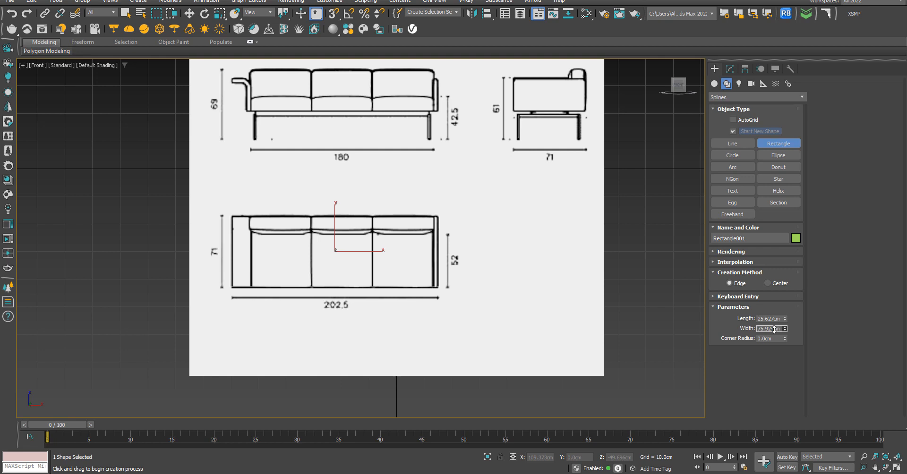
left_click(773, 329)
key("BackSpace")
type("202")
key("Return")
key("w")
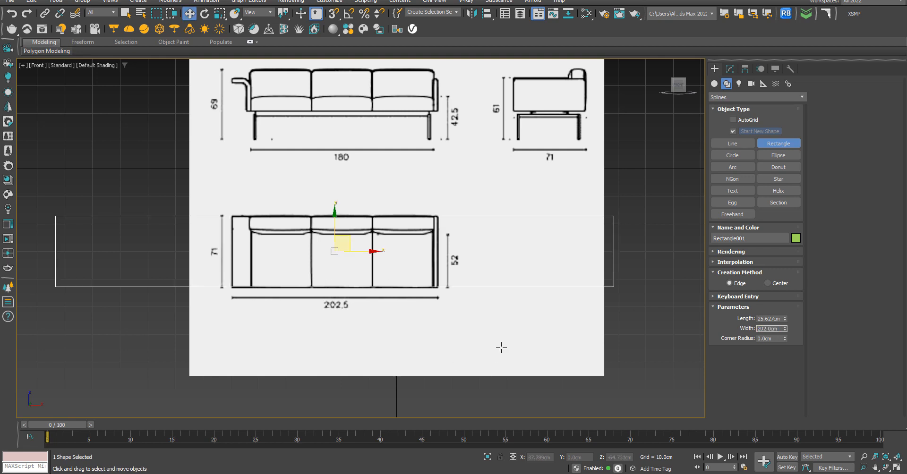
Select the reference plane and scale it up uniformly towards the size of the rectangle.
scroll(468, 352, "down", 3)
left_click(460, 333)
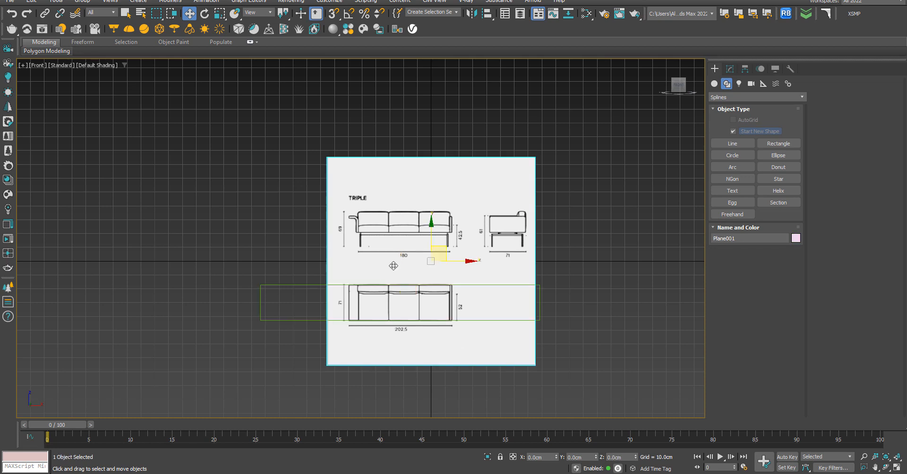
key("r")
left_click_drag(433, 255, 515, 211)
key("w")
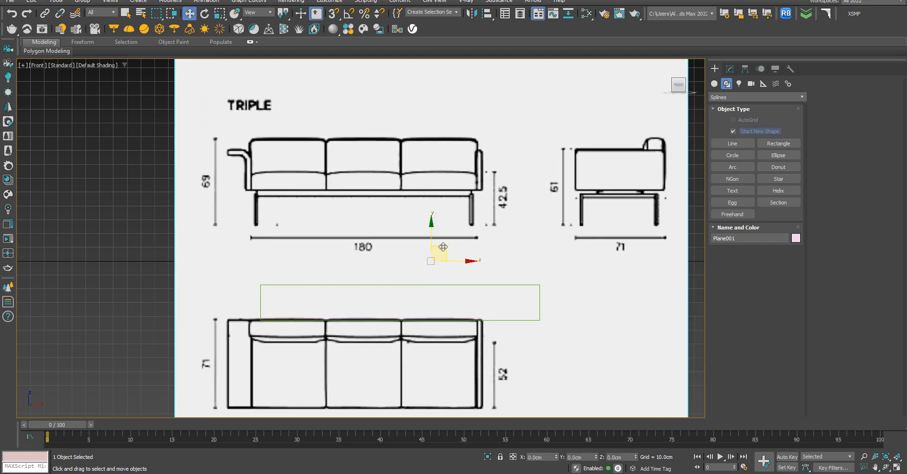
Move and uniformly scale the reference plane until the sofa's top view spans the width of the rectangle.
mouse_move(443, 247)
left_mouse_down()
mouse_move(456, 227)
mouse_move(512, 204)
mouse_move(495, 184)
left_mouse_up()
key("r")
key("w")
key("r")
key("w")
key("r")
key("w")
key("r")
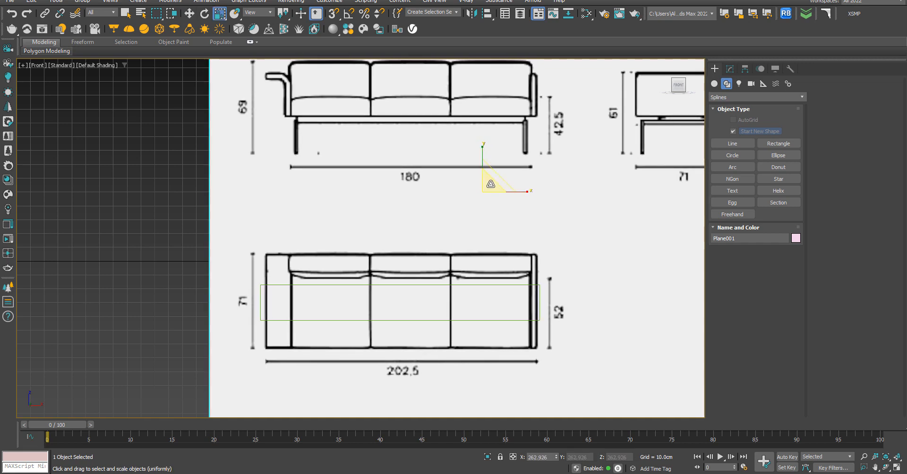
left_click_drag(490, 184, 490, 179)
key("w")
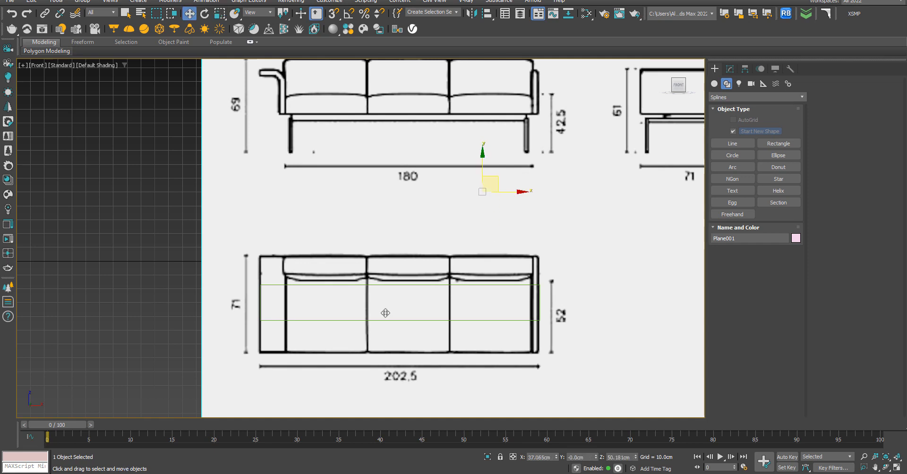
Select the rectangle and set its width to 202.5 cm.
left_click(435, 321)
left_click(729, 69)
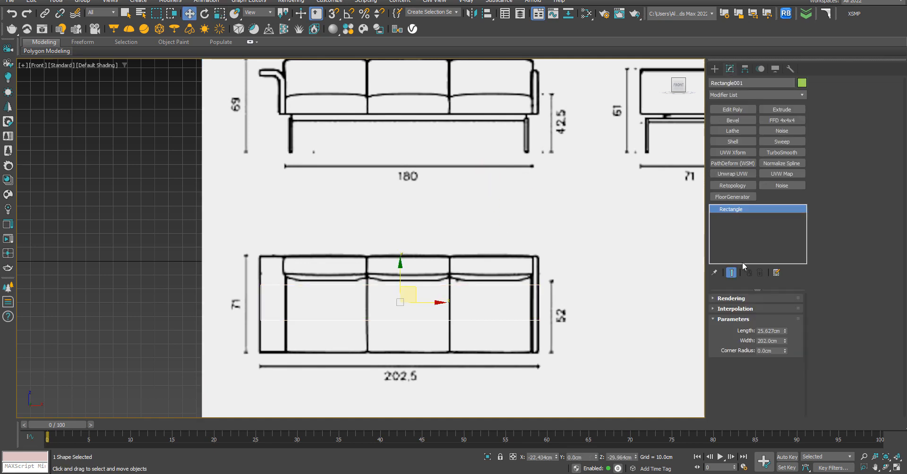
double_click(773, 341)
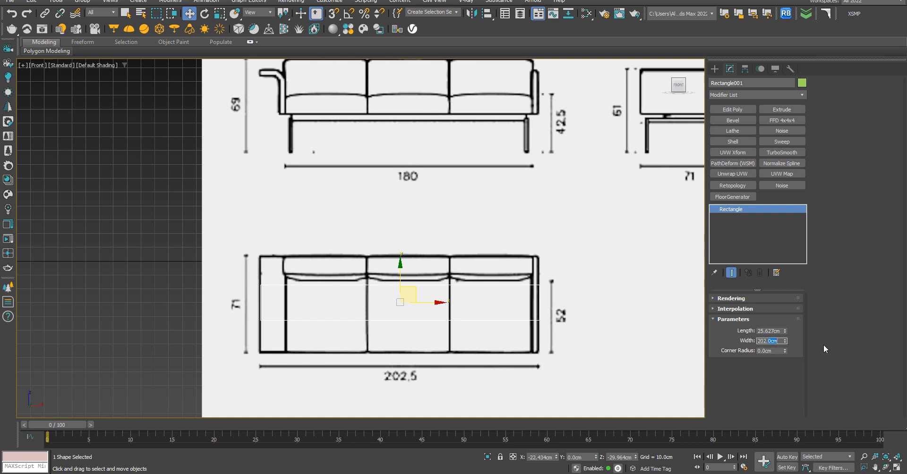
type("202.5")
key("Return")
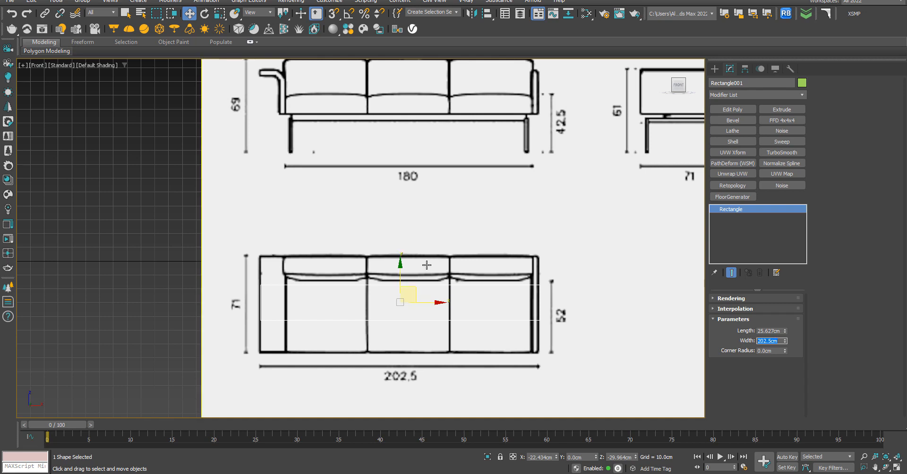
Check the rectangle's width against the drawing and set its length to 71 cm.
scroll(353, 274, "down", 3)
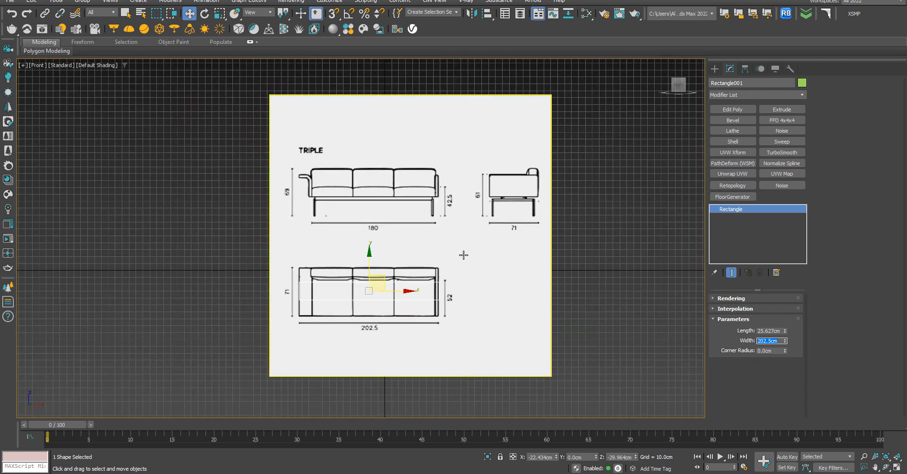
scroll(454, 281, "up", 4)
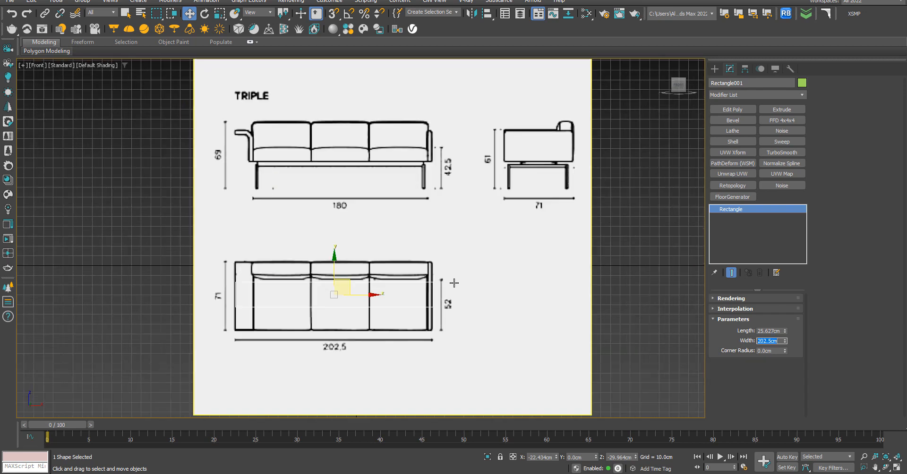
scroll(453, 203, "down", 2)
scroll(411, 302, "up", 2)
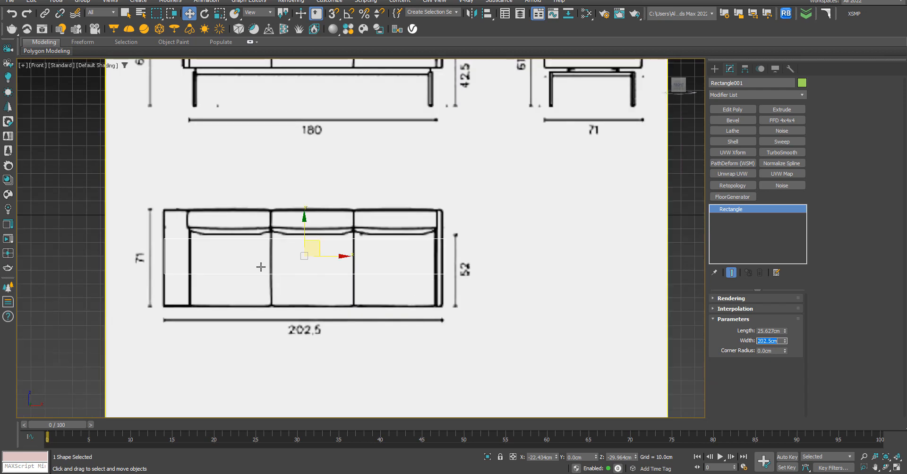
left_click(776, 332)
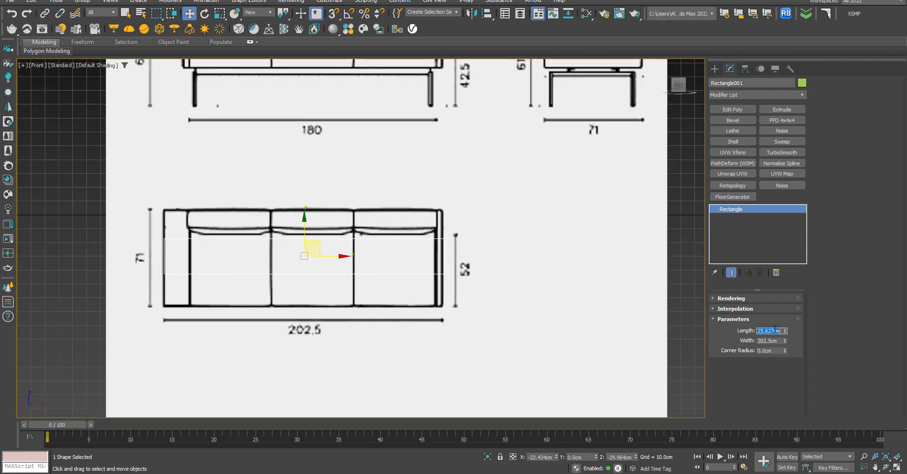
type("71")
key("Return")
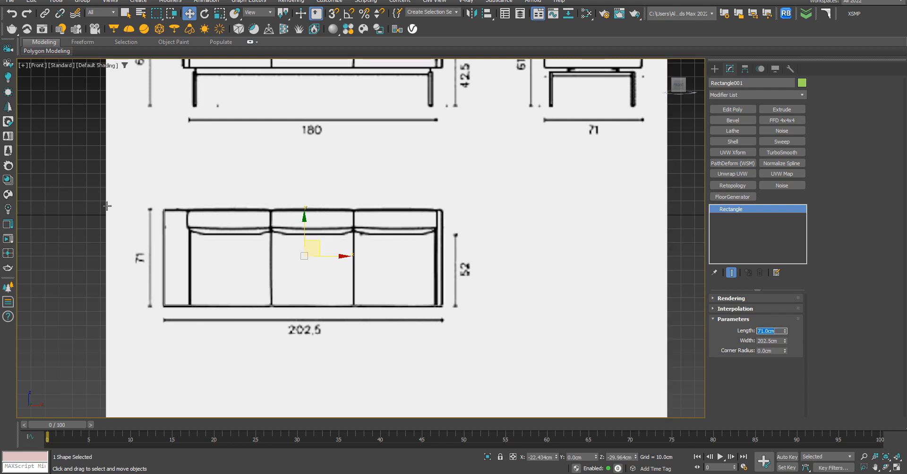
Compare the rectangle with the outline of the sofa's top view, and delete the rectangle.
scroll(385, 277, "down", 2)
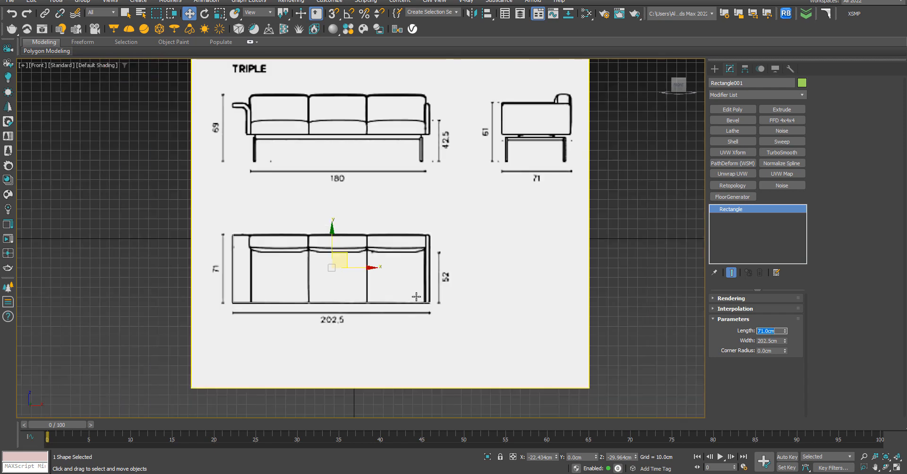
scroll(294, 265, "up", 2)
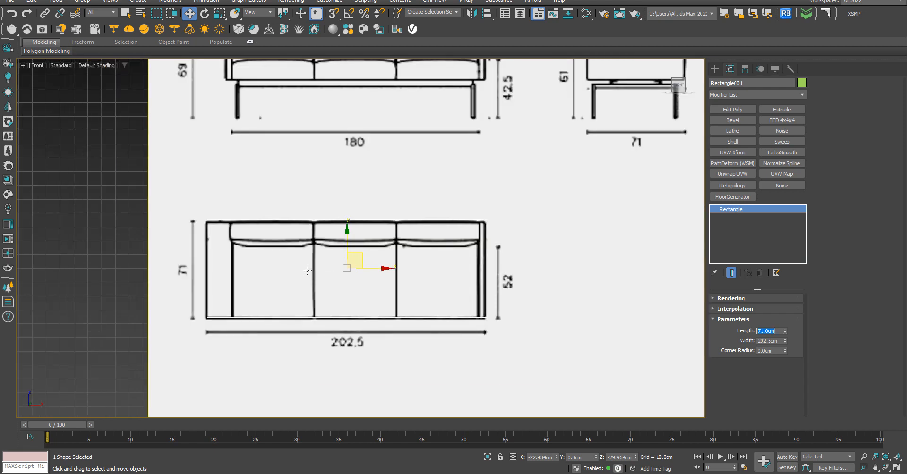
scroll(307, 270, "down", 2)
scroll(547, 261, "down", 1)
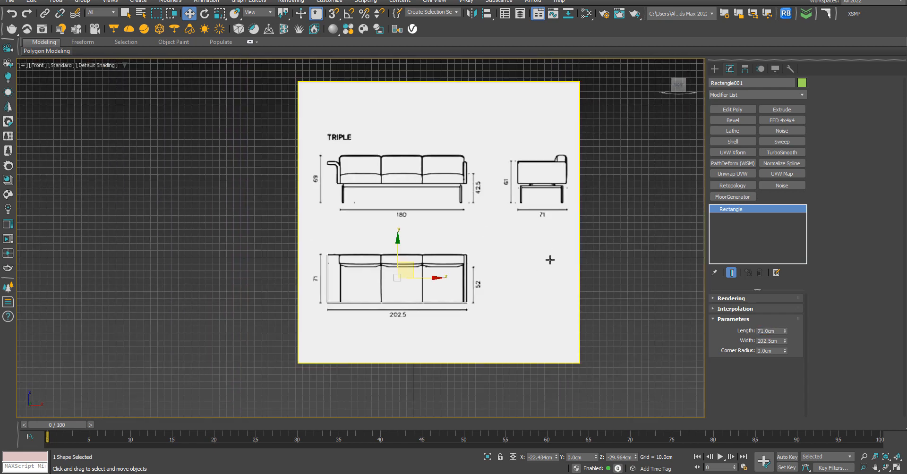
left_click(714, 68)
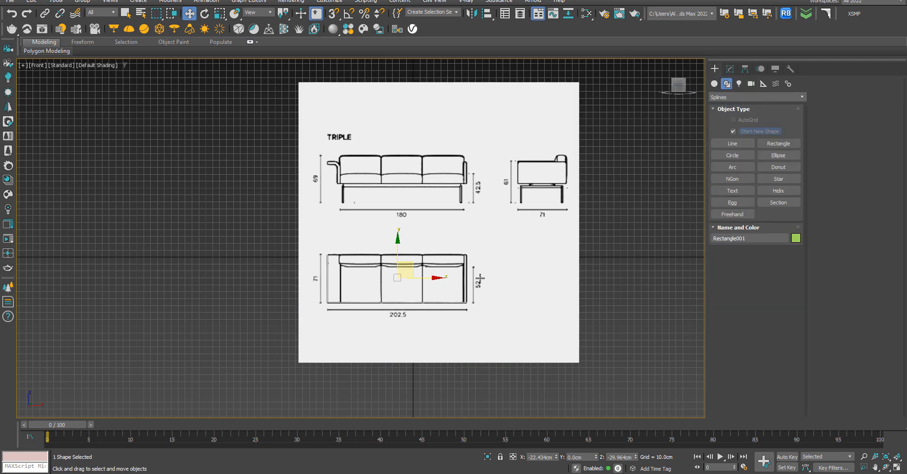
middle_click_drag(442, 292, 446, 274)
left_click(439, 220)
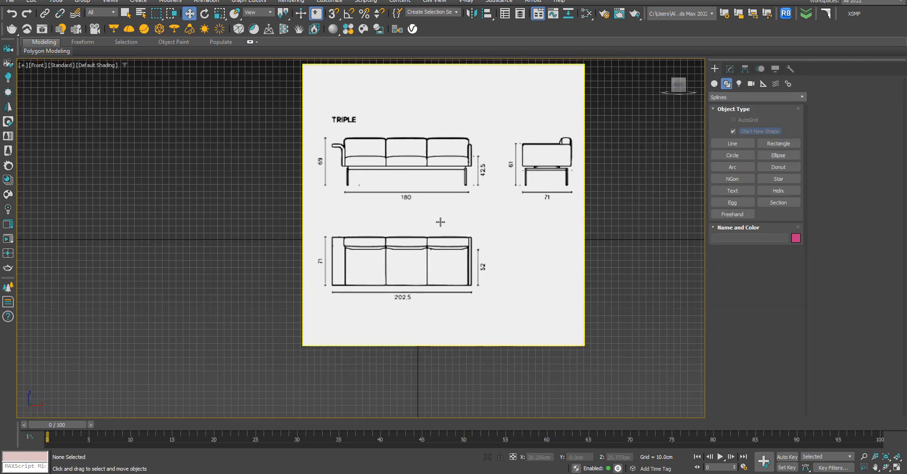
Select the reference plane and reset its X and Z position to 0 cm.
middle_click_drag(474, 217, 443, 231)
left_click(443, 231)
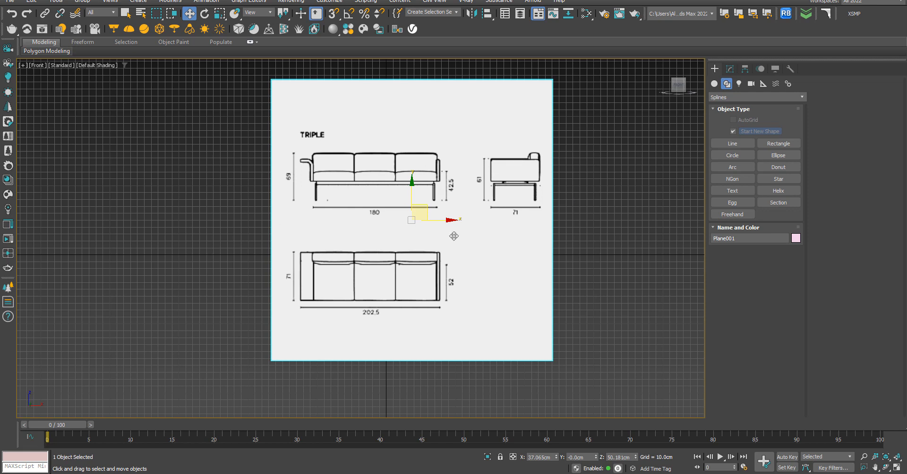
right_click(556, 458)
right_click(636, 457)
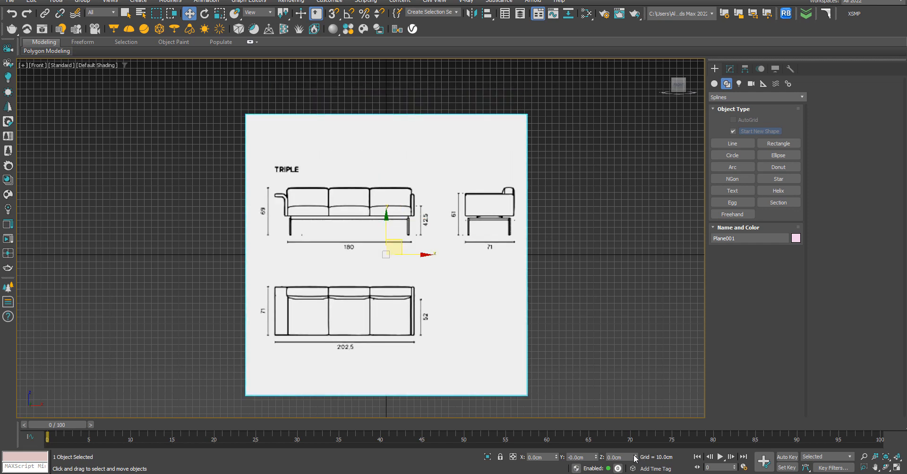
Examine the scaled drawing's front, side and top views, and consult the Mabel sofa dimensions on the product page in the browser.
scroll(301, 221, "up", 6)
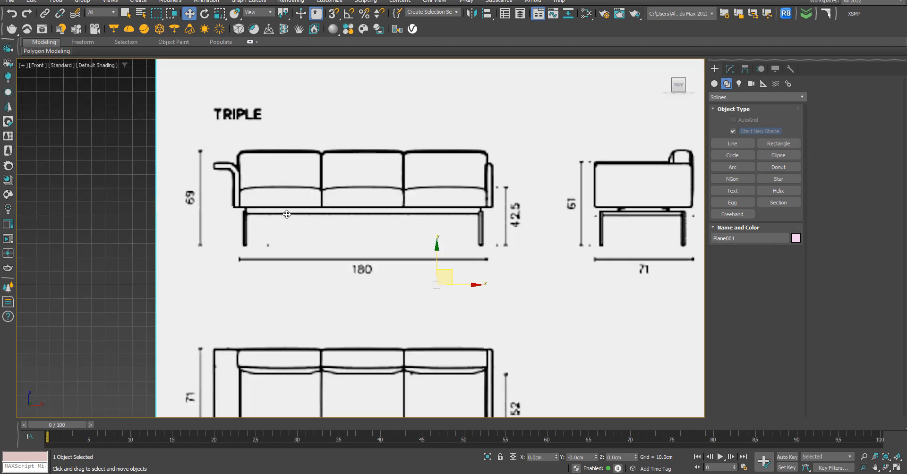
scroll(298, 225, "down", 2)
scroll(285, 236, "down", 2)
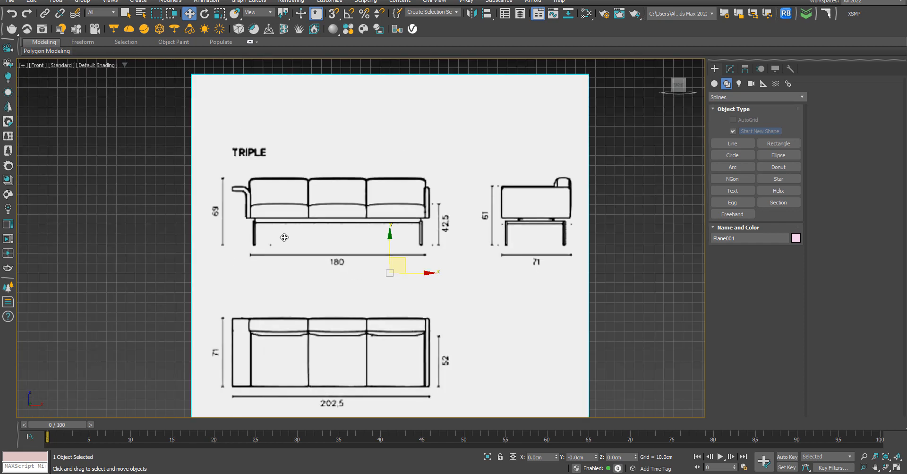
scroll(285, 238, "up", 2)
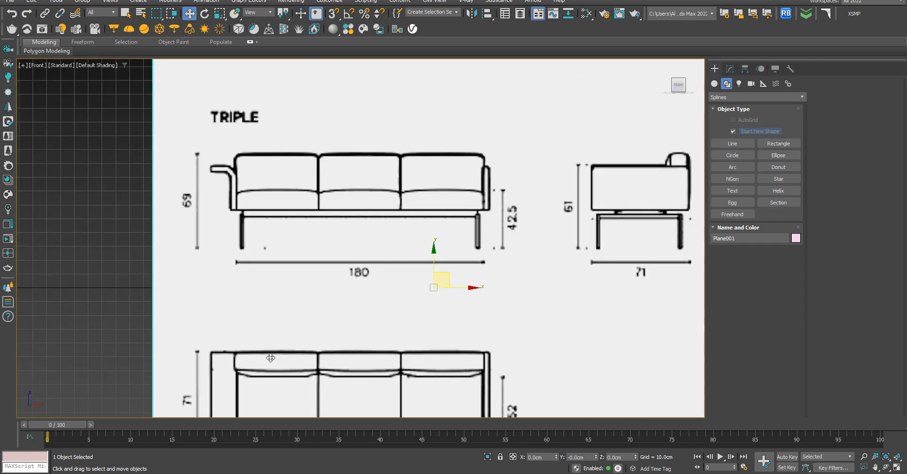
scroll(489, 210, "down", 2)
scroll(501, 304, "up", 2)
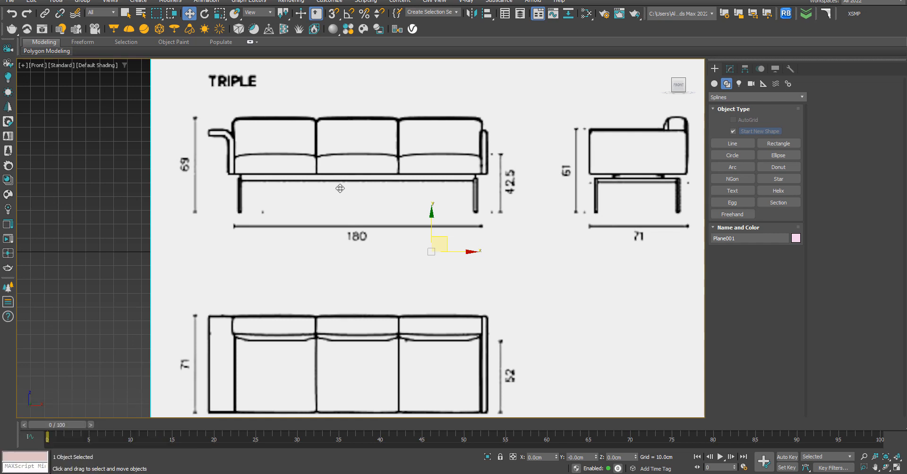
left_click(147, 437)
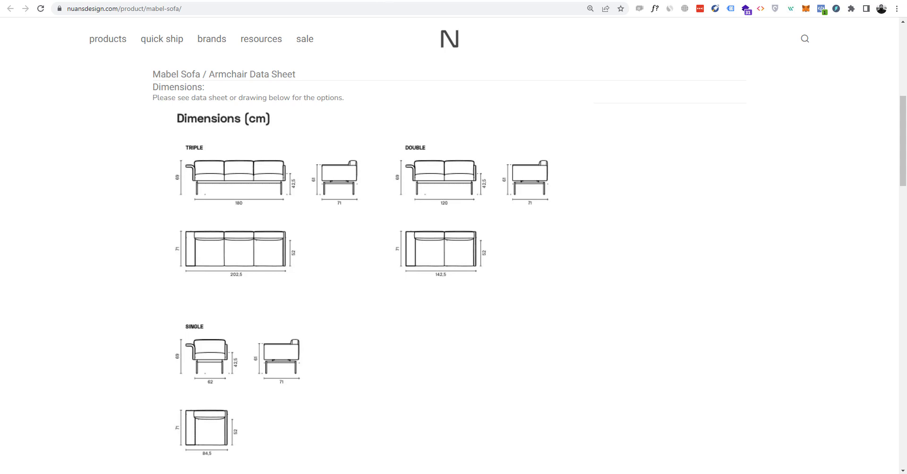
left_click(95, 1)
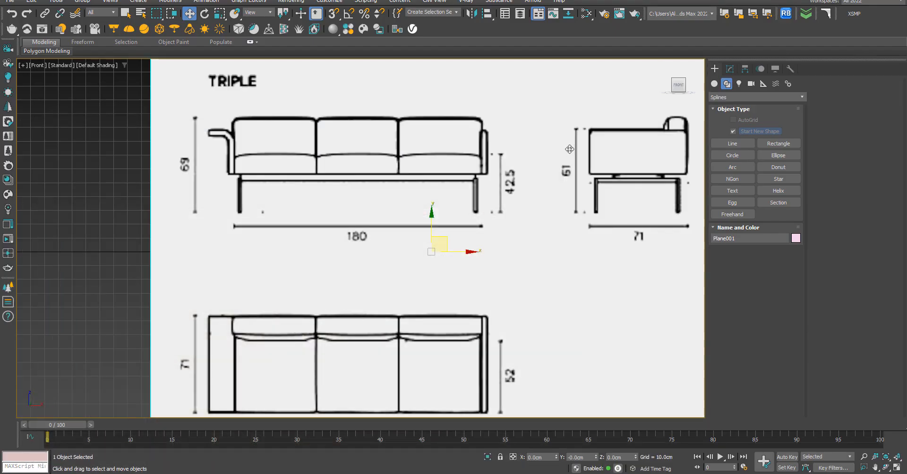
scroll(569, 150, "down", 3)
scroll(519, 151, "up", 5)
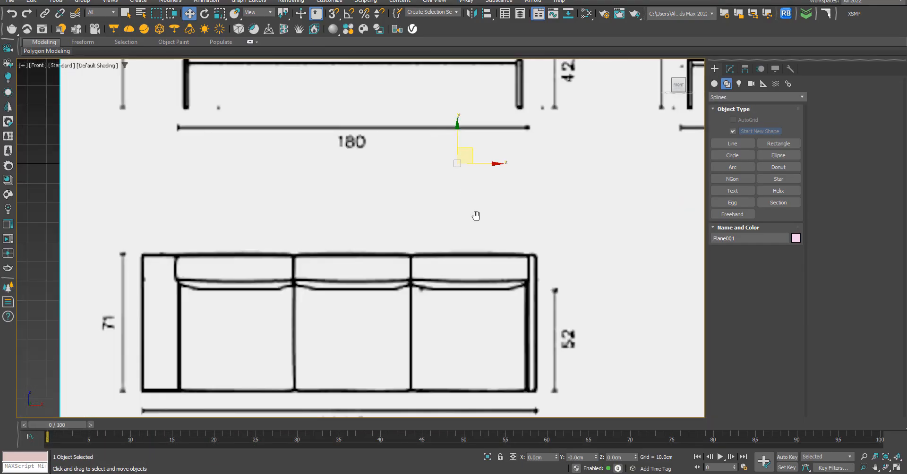
Examine the front view of the triple sofa drawing and compare it with the sofa photos on the product page in the browser.
mouse_move(476, 215)
middle_mouse_down()
mouse_move(510, 255)
mouse_move(533, 328)
middle_mouse_up()
scroll(210, 272, "up", 3)
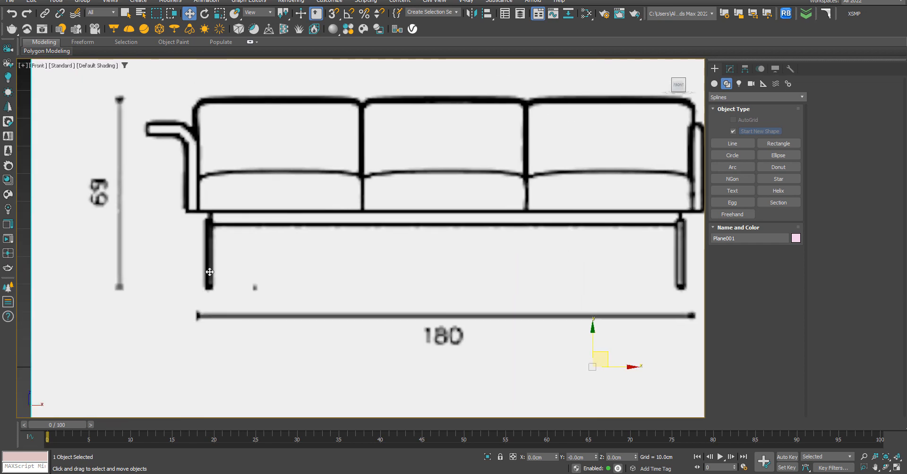
mouse_move(102, 473)
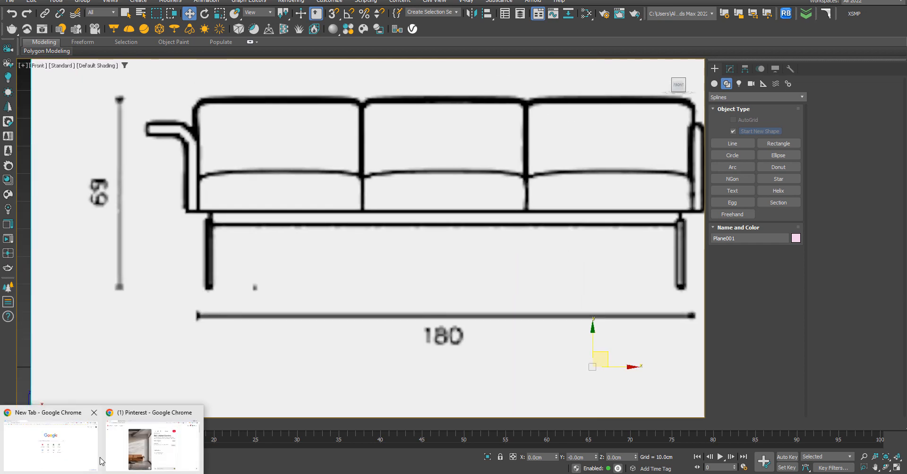
left_click(131, 453)
scroll(381, 231, "up", 8)
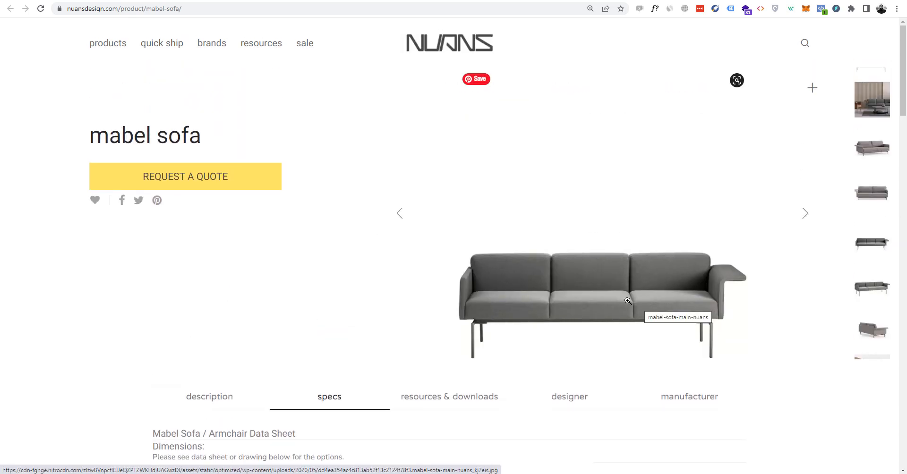
left_click(877, 144)
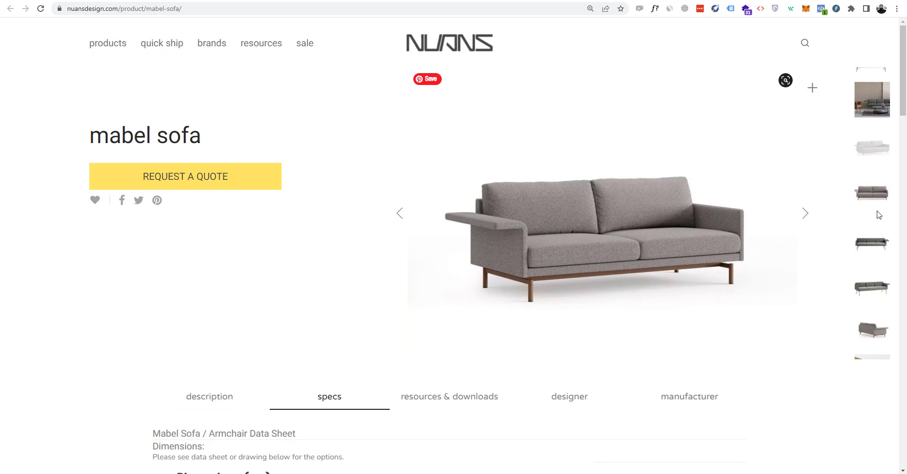
left_click(879, 102)
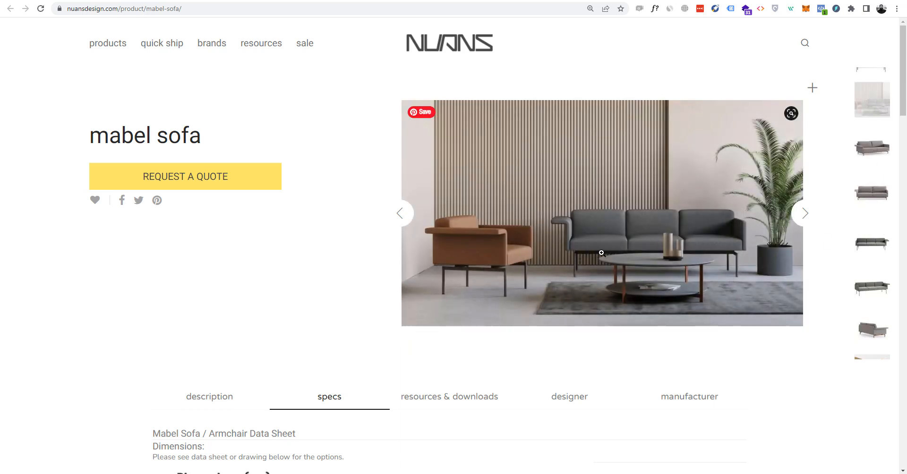
left_click(861, 196)
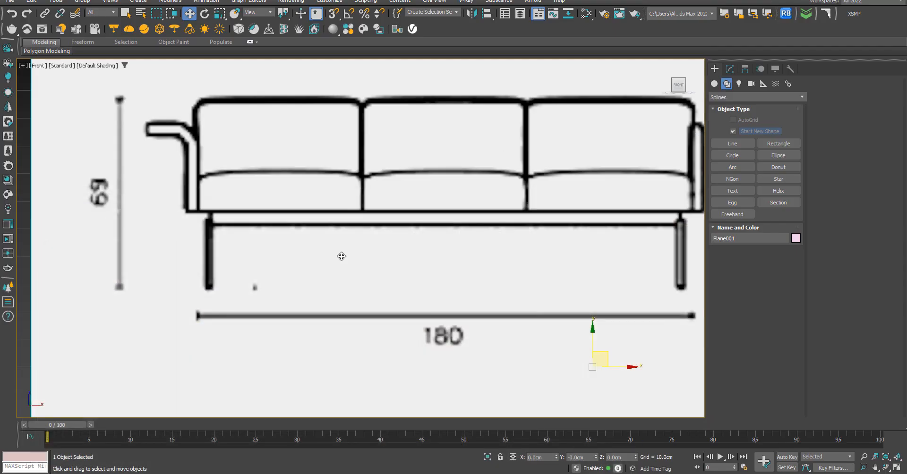
Draw a box about 178 cm wide, 5.4 cm long and 7.2 cm high over the rail beneath the seats in the drawing's front view.
scroll(340, 255, "up", 3)
scroll(314, 239, "down", 3)
middle_click_drag(254, 251, 312, 261)
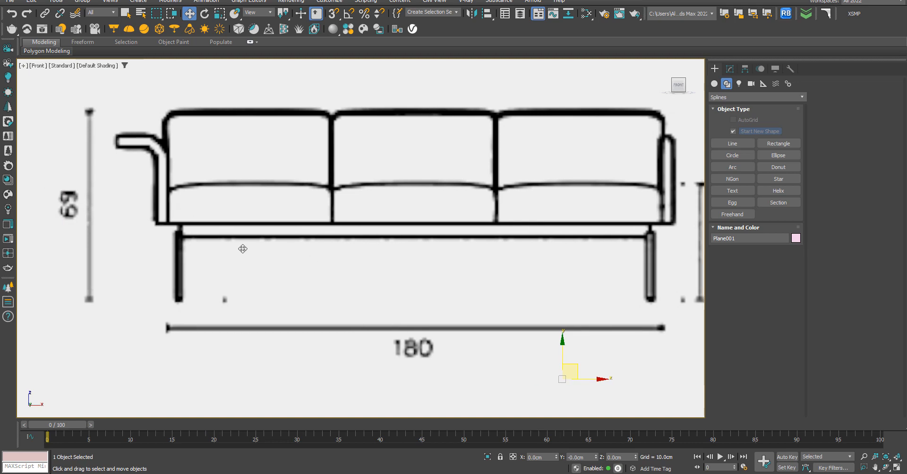
scroll(243, 249, "up", 2)
left_click(715, 83)
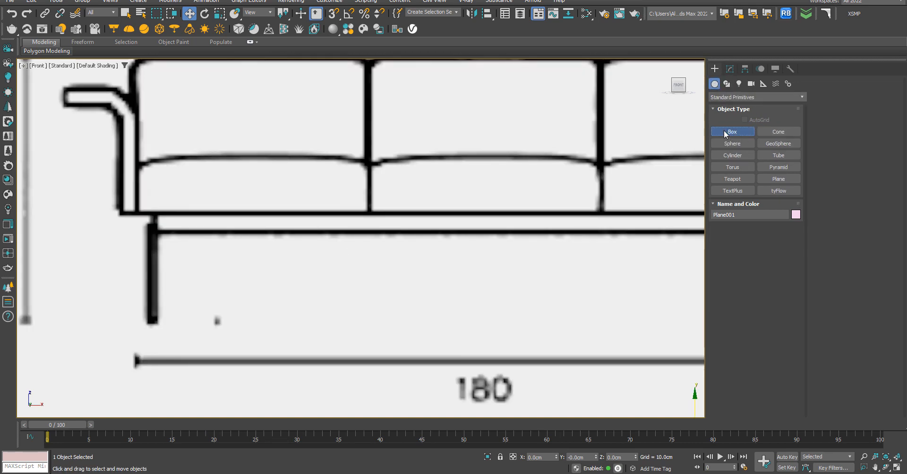
left_click(725, 132)
scroll(123, 233, "up", 3)
scroll(164, 206, "down", 3)
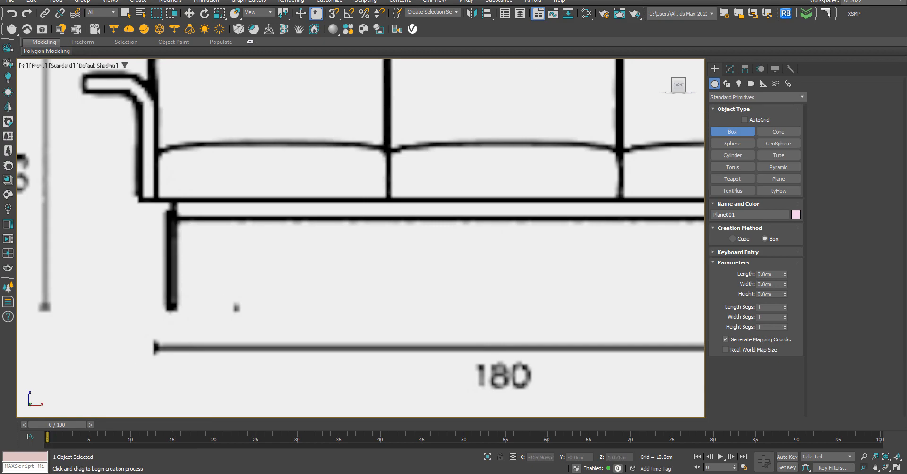
left_click(156, 436)
key("ctrl+shift+Tab")
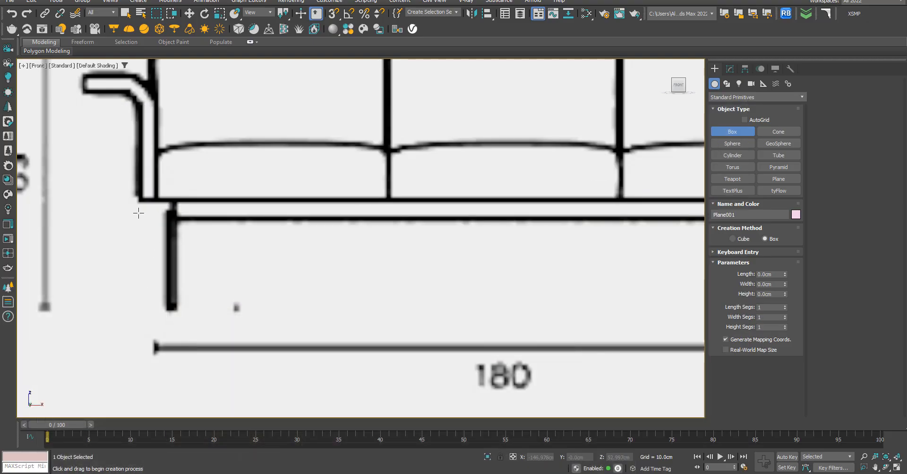
scroll(138, 213, "up", 2)
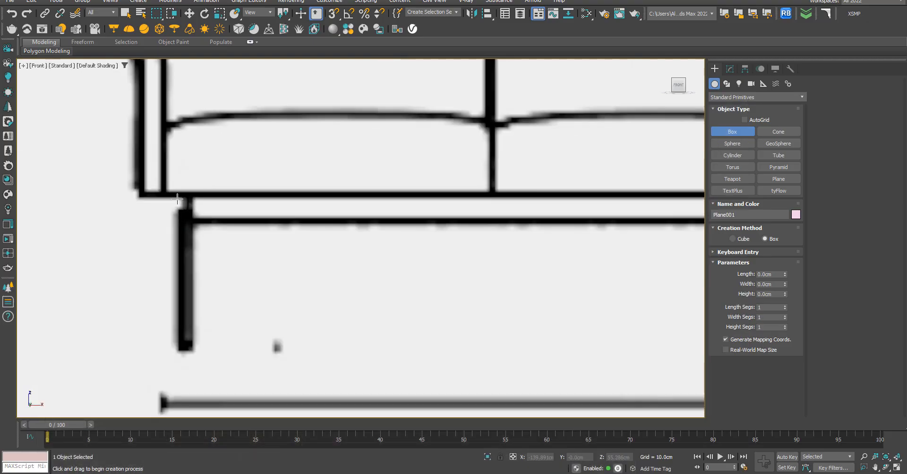
mouse_move(165, 191)
left_mouse_down()
mouse_move(235, 217)
mouse_move(464, 220)
mouse_move(441, 218)
mouse_move(438, 191)
mouse_move(439, 211)
left_mouse_up()
scroll(233, 215, "down", 5)
scroll(470, 214, "up", 5)
scroll(464, 220, "up", 3)
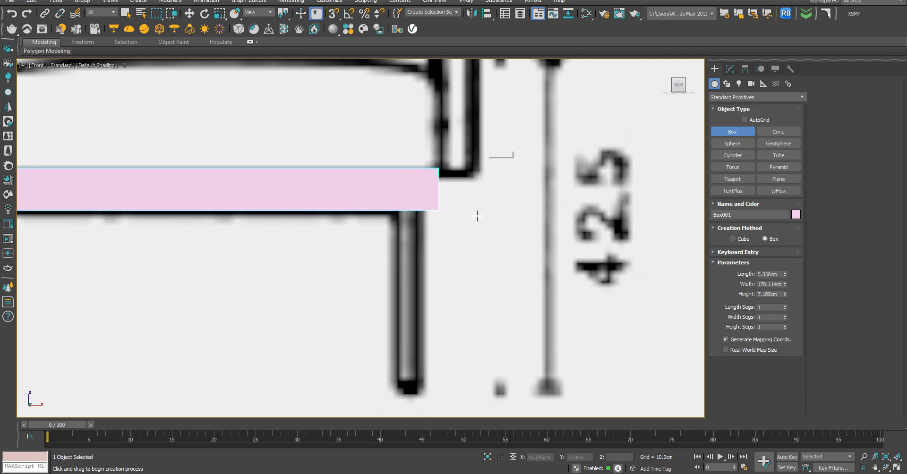
Set the box's height to 71 cm to match the sofa depth given in the drawing, and leave box creation.
scroll(452, 267, "down", 8)
middle_click_drag(453, 267, 463, 161)
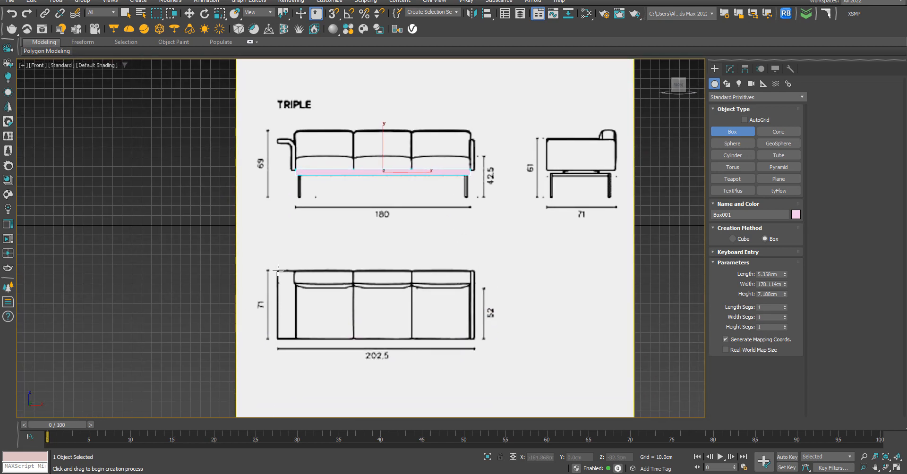
scroll(271, 310, "up", 3)
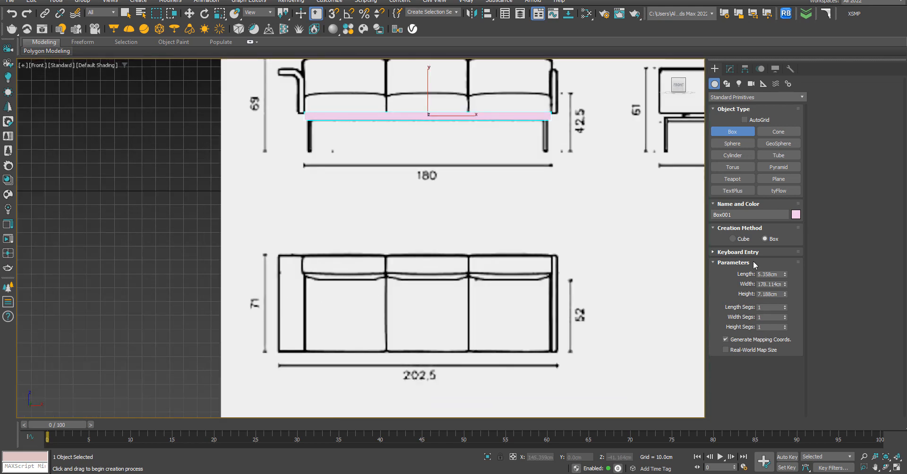
middle_click_drag(514, 255, 551, 234, "alt")
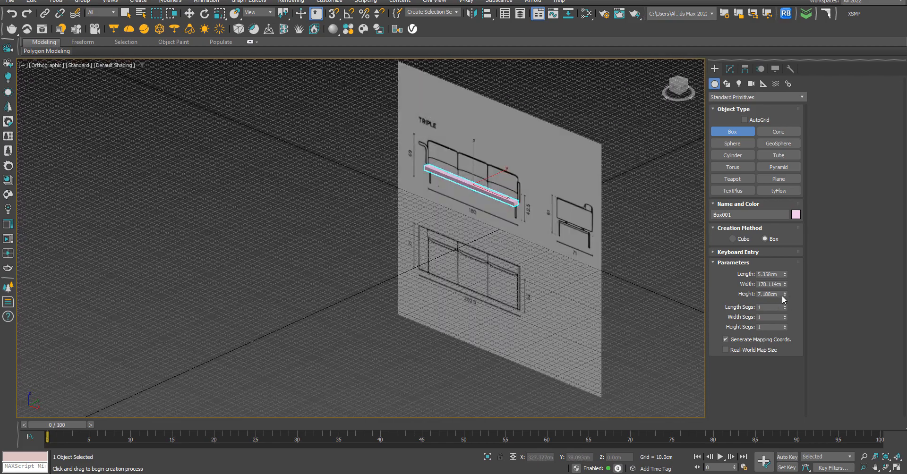
left_click_drag(787, 282, 767, 304)
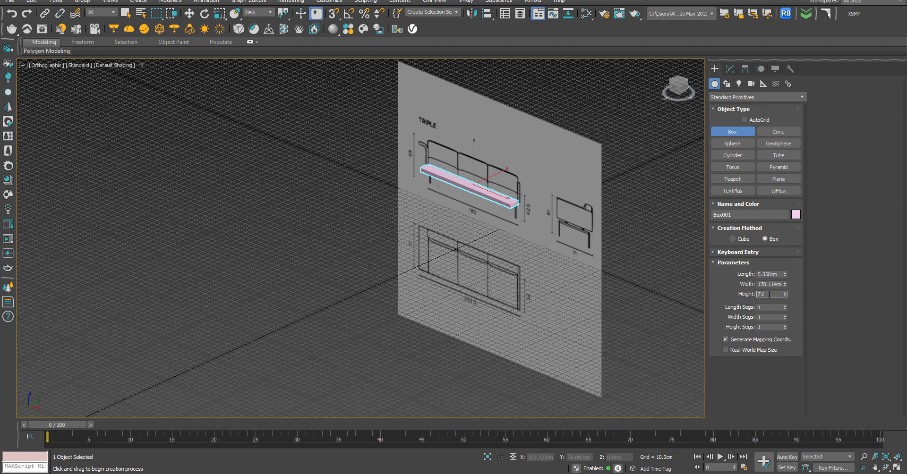
key("Return")
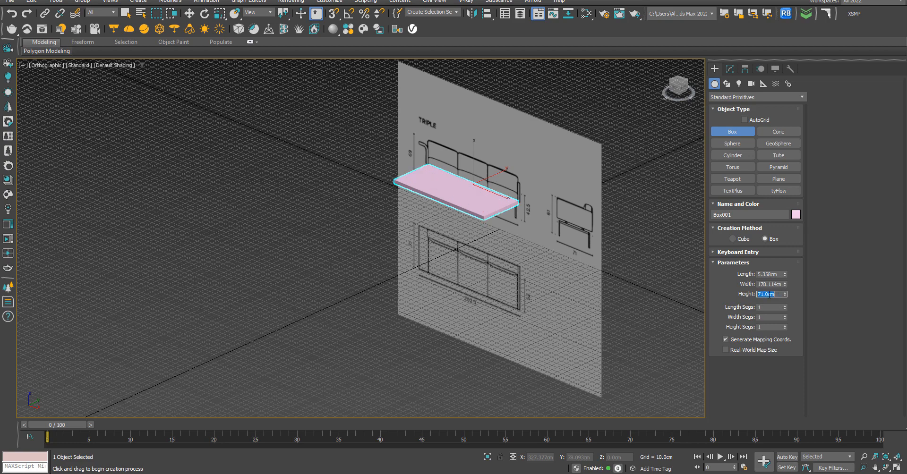
right_click(505, 207)
Select the reference plane and move it back behind the box along Y to about 83.3 cm in the top view.
key("f")
scroll(461, 211, "down", 4)
middle_click_drag(472, 197, 520, 300, "alt")
left_click(477, 279)
key("t")
scroll(500, 287, "down", 3)
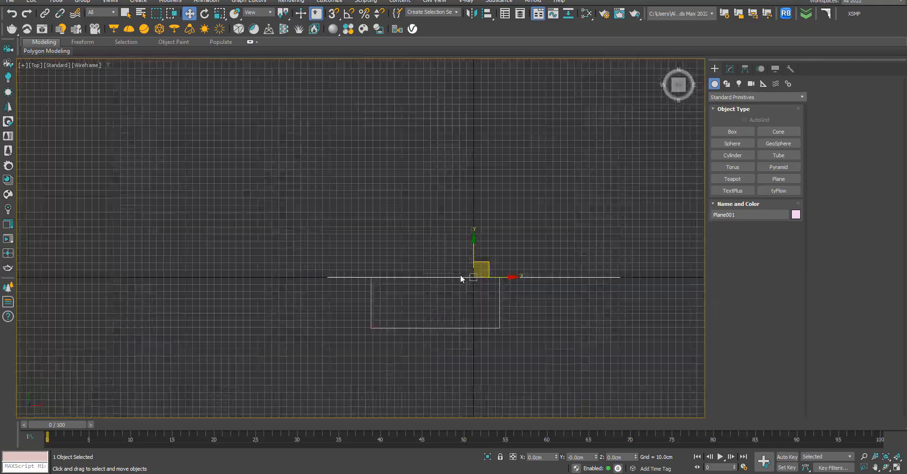
left_click_drag(474, 253, 476, 195)
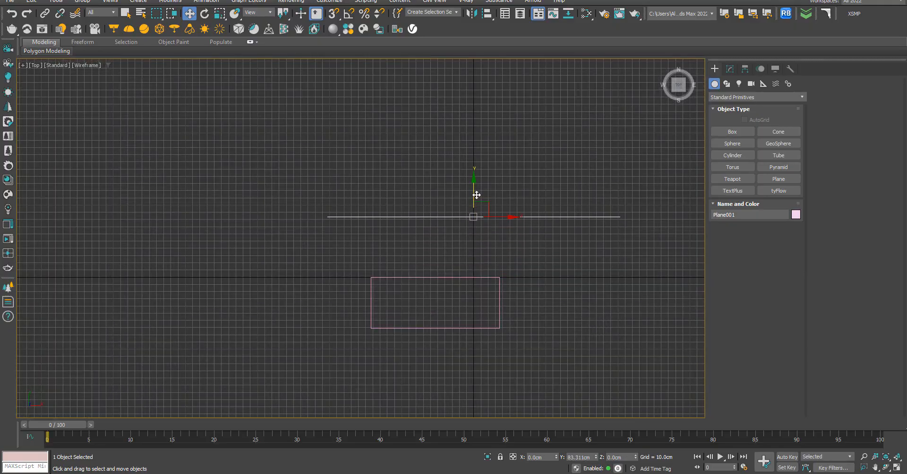
Select the base box in the shaded front view and change its object color to grey.
middle_click_drag(514, 301, 506, 245, "alt")
key("f")
key("F3")
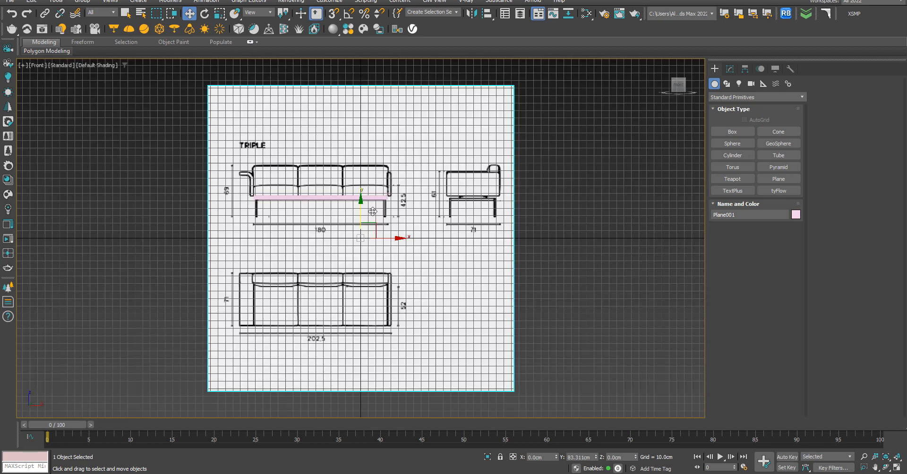
scroll(359, 219, "up", 5)
scroll(361, 222, "down", 6)
scroll(369, 234, "up", 2)
scroll(436, 252, "down", 2)
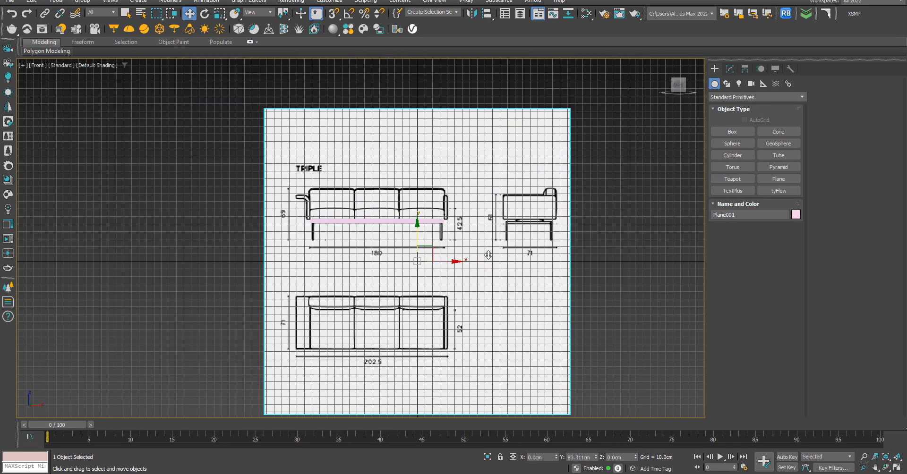
scroll(375, 243, "up", 3)
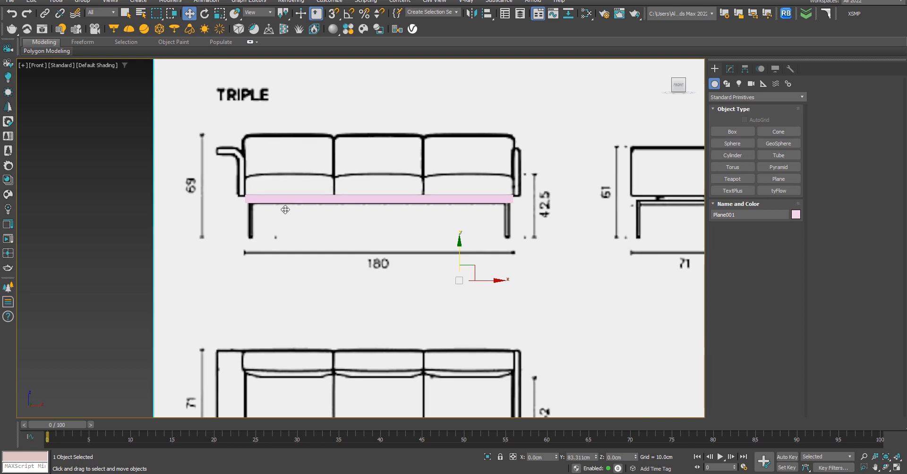
scroll(284, 206, "up", 3)
left_click(263, 189)
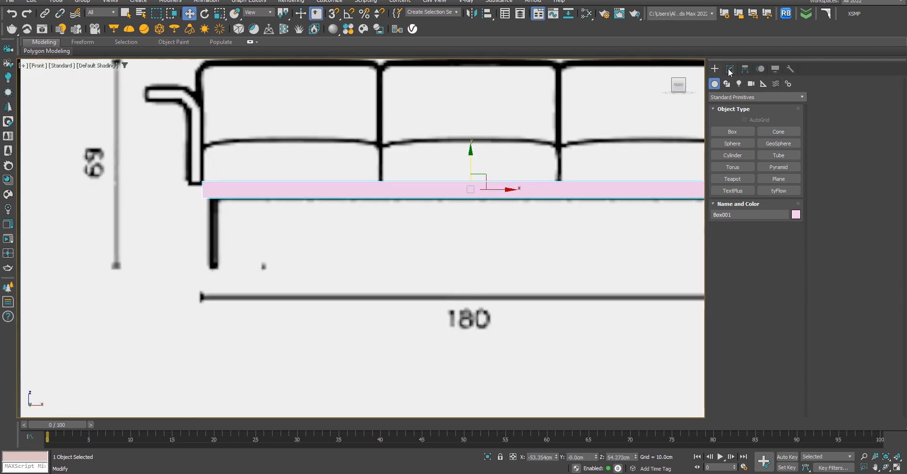
left_click(730, 68)
left_click(801, 83)
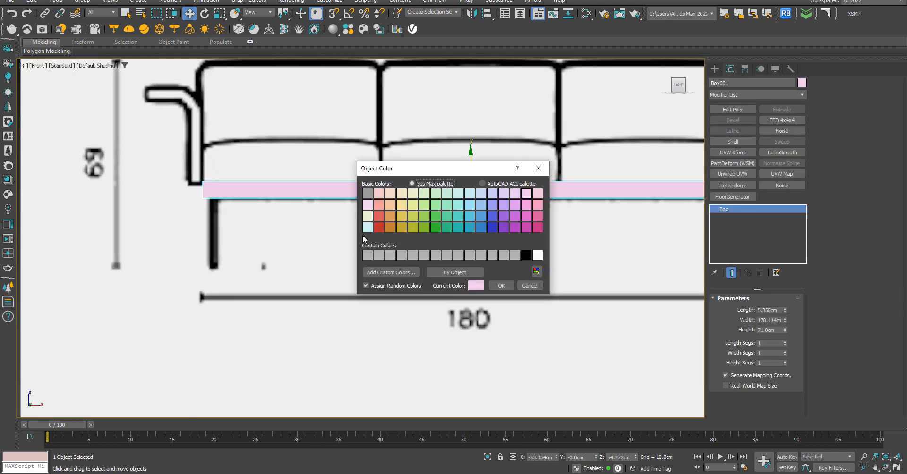
left_click(367, 193)
left_click(501, 286)
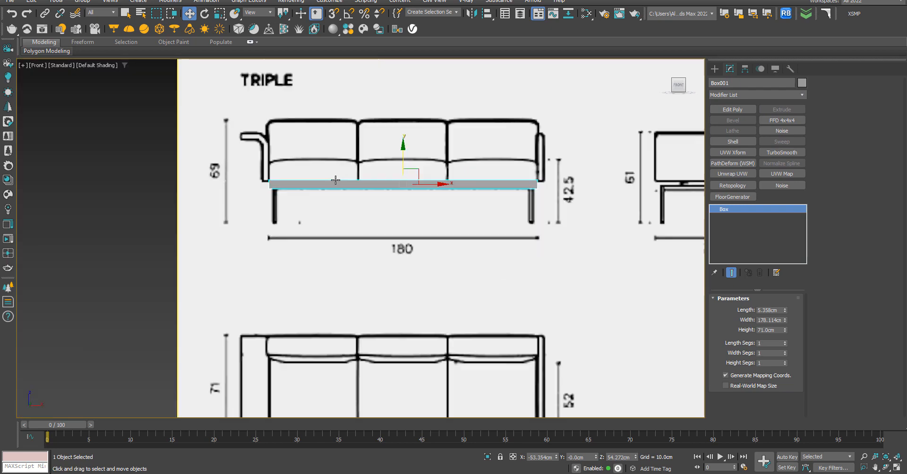
Isolate the base box so that only it is displayed in the viewport.
scroll(453, 214, "down", 3)
middle_click_drag(453, 214, 441, 282, "alt")
key("f")
scroll(406, 210, "up", 4)
scroll(406, 209, "down", 4)
left_click(487, 457)
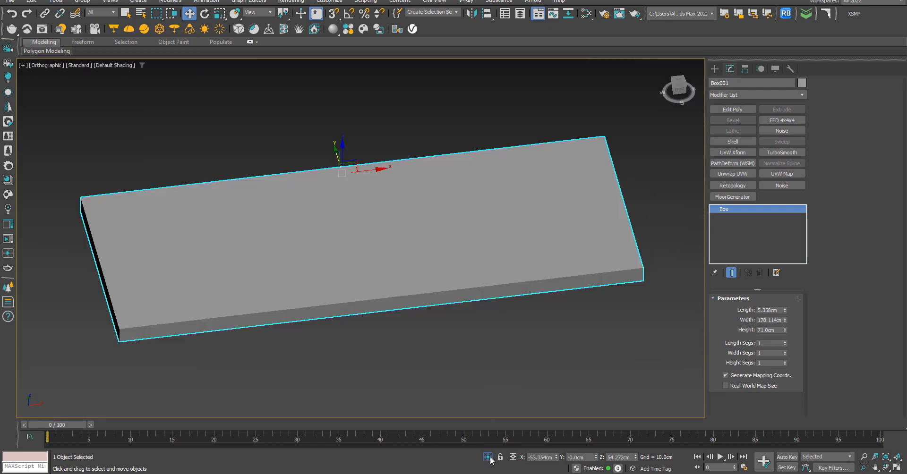
Display the isolated box shaded with edged faces and inspect its corner up close.
middle_click_drag(430, 359, 450, 336)
key("t")
key("F3")
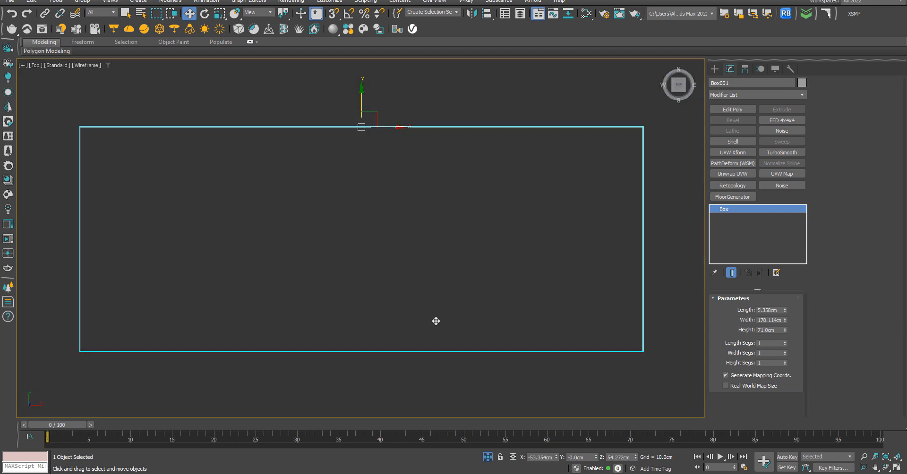
key("F4")
mouse_move(514, 170)
middle_mouse_down("alt")
mouse_move(544, 178)
mouse_move(514, 186)
middle_mouse_up("alt")
scroll(386, 296, "up", 5)
scroll(381, 290, "up", 2)
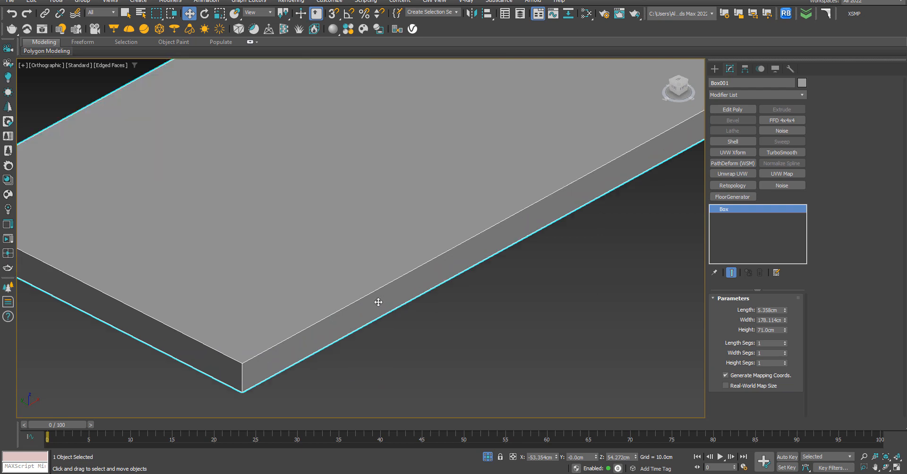
scroll(296, 306, "down", 2)
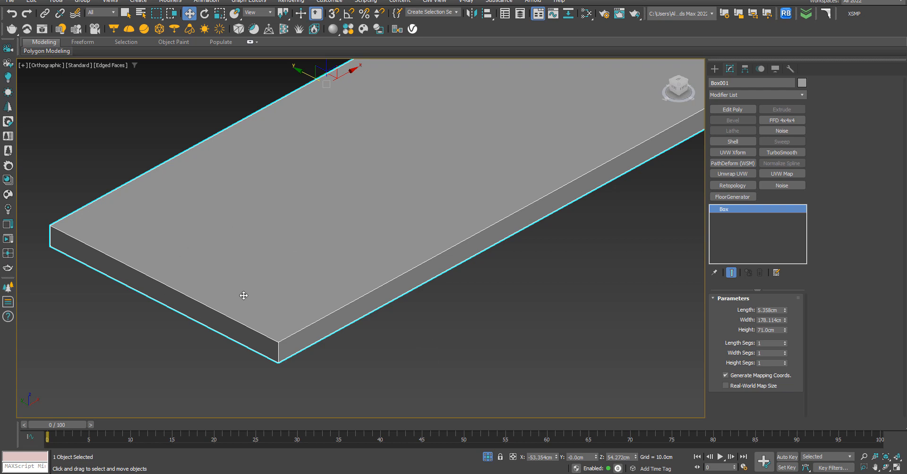
Convert the base box to an Editable Poly.
right_click(420, 188)
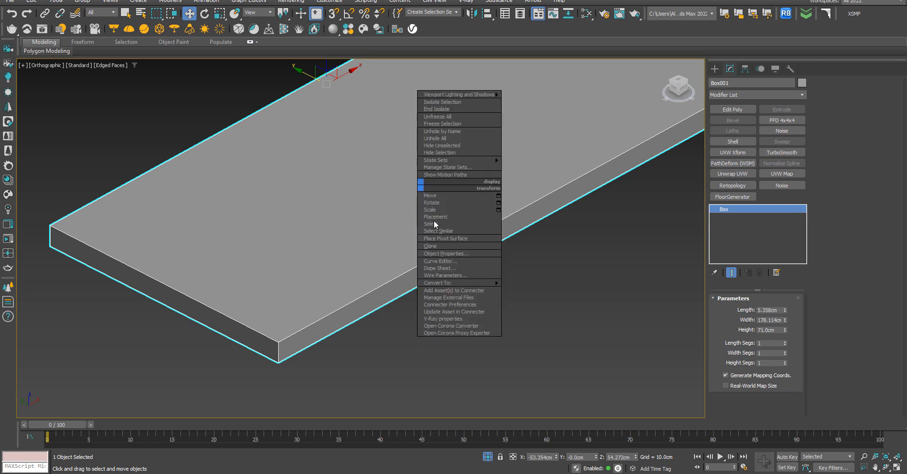
mouse_move(472, 282)
left_click(558, 290)
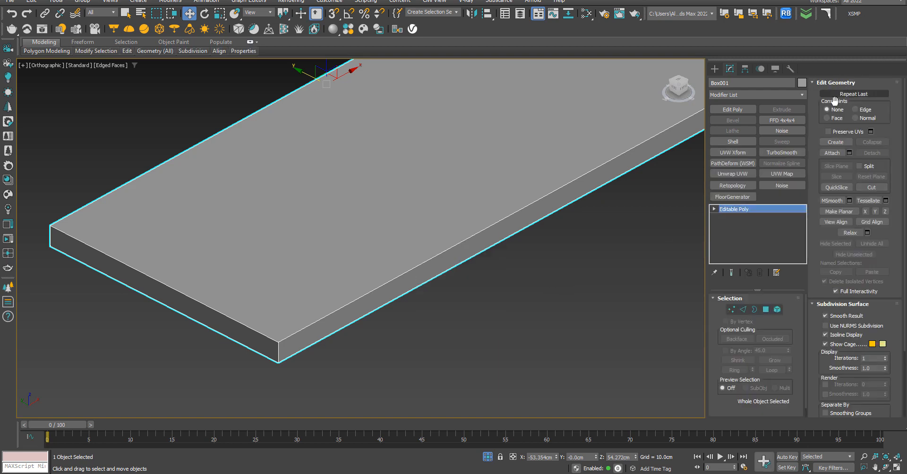
Switch to edge editing and select the four long edges running along the box's width from the top view.
left_click(742, 310)
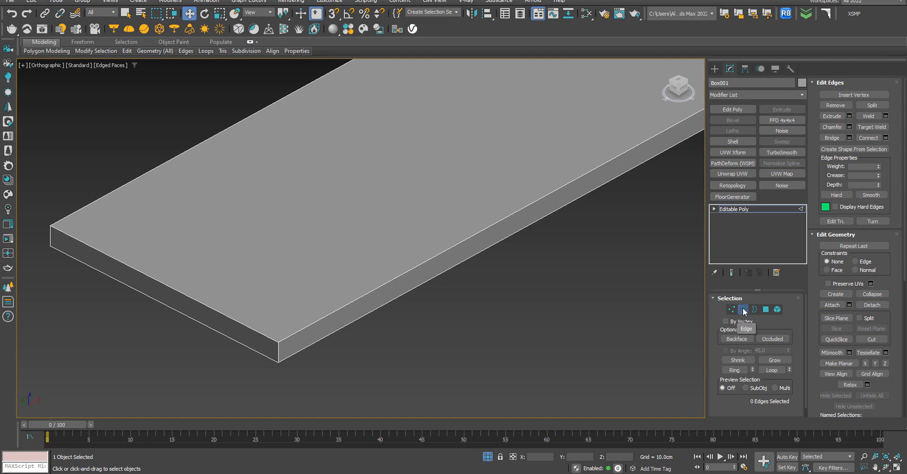
scroll(402, 289, "down", 6)
middle_click_drag(440, 293, 449, 324, "alt")
key("t")
key("z")
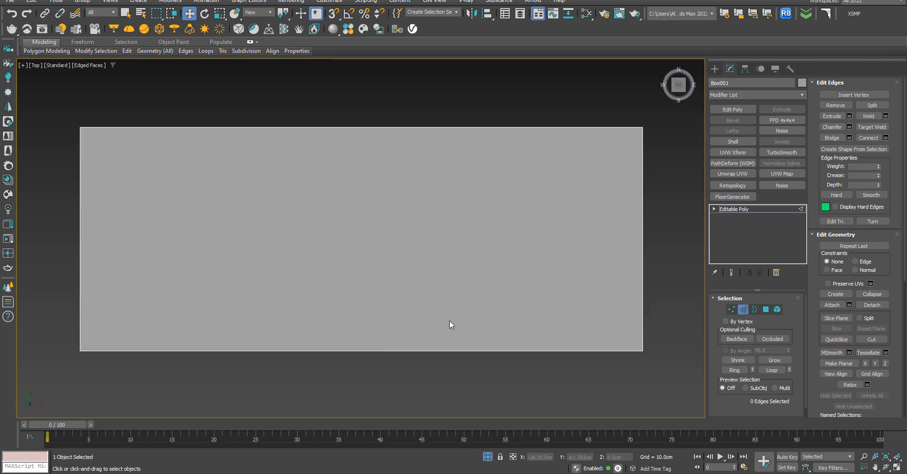
scroll(471, 253, "down", 2)
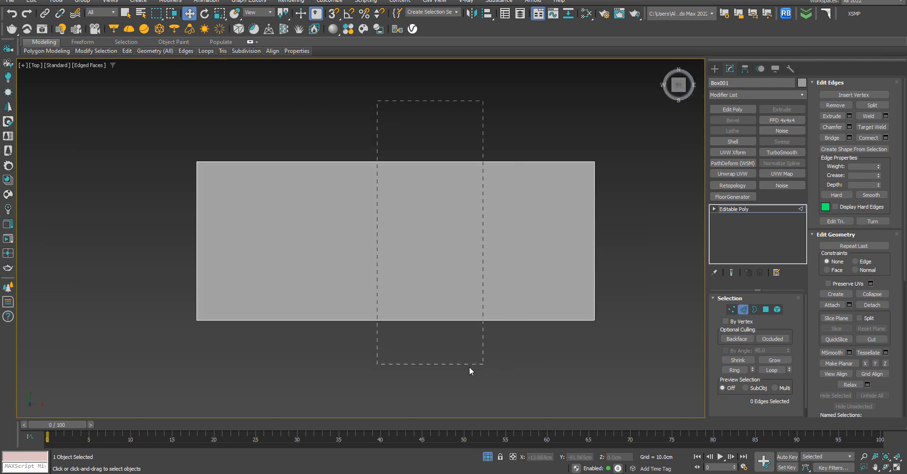
left_click_drag(451, 372, 422, 360)
left_click(344, 117)
middle_click_drag(430, 353, 483, 271, "alt")
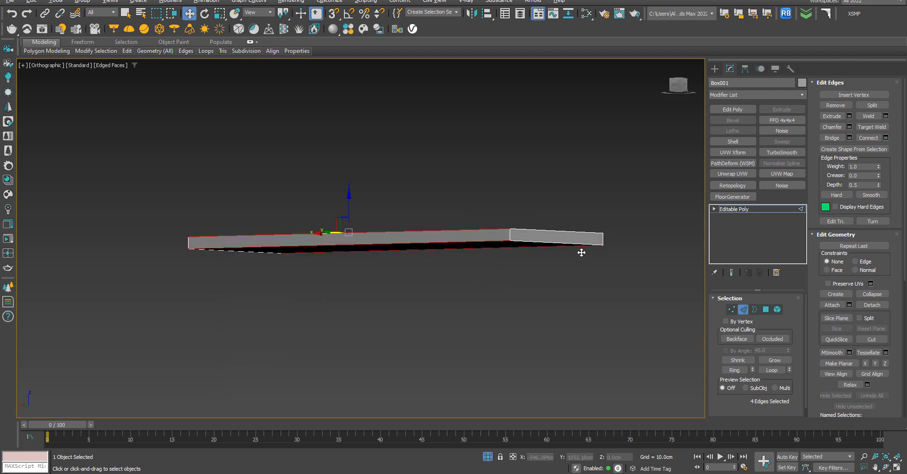
Connect the four selected long edges of the slab with 2 segments and a pinch of 97.
middle_click_drag(580, 253, 474, 306, "alt")
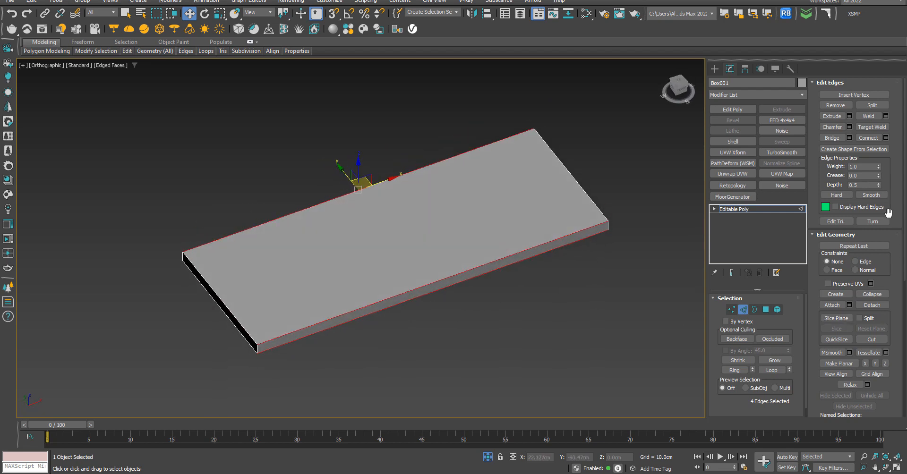
left_click(886, 137)
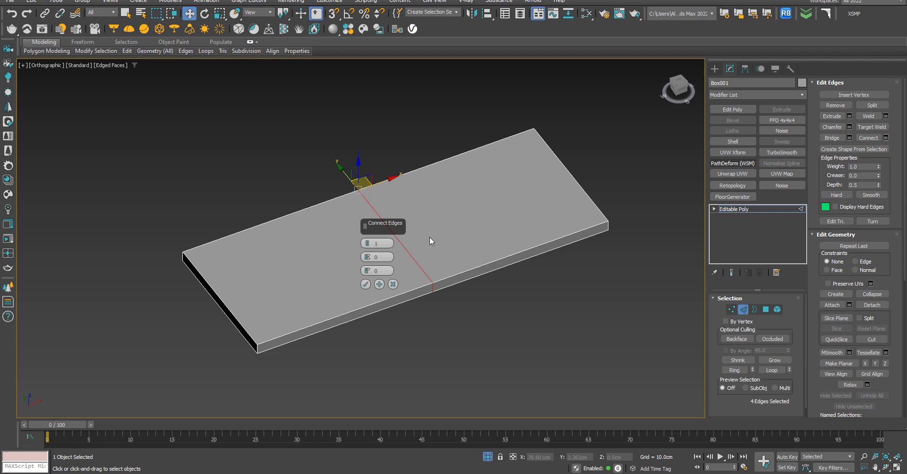
left_click(371, 242)
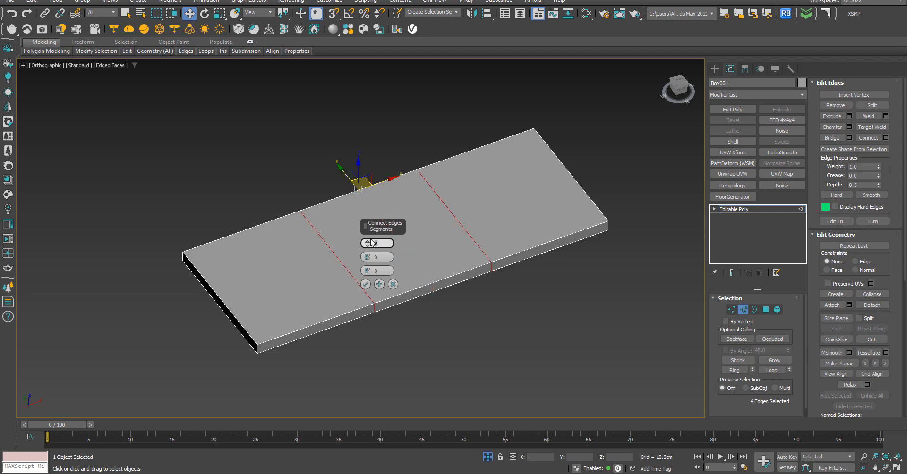
left_click_drag(377, 255, 374, 55)
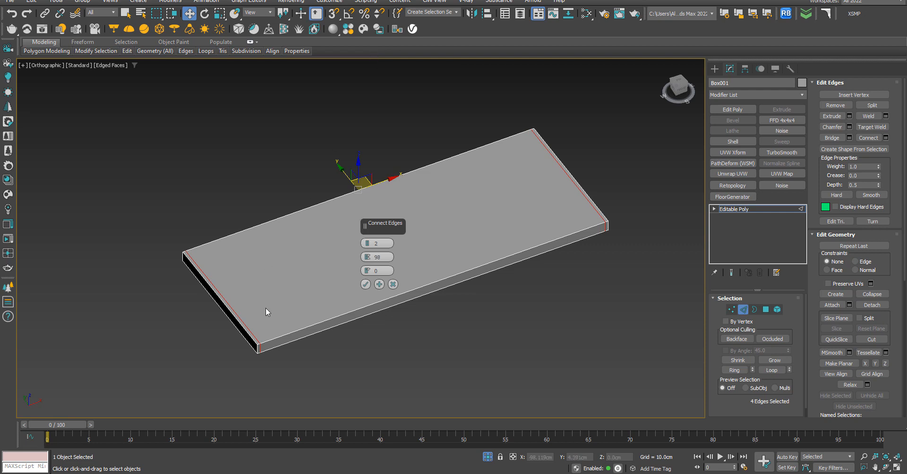
scroll(265, 307, "up", 5)
left_click_drag(368, 258, 367, 260)
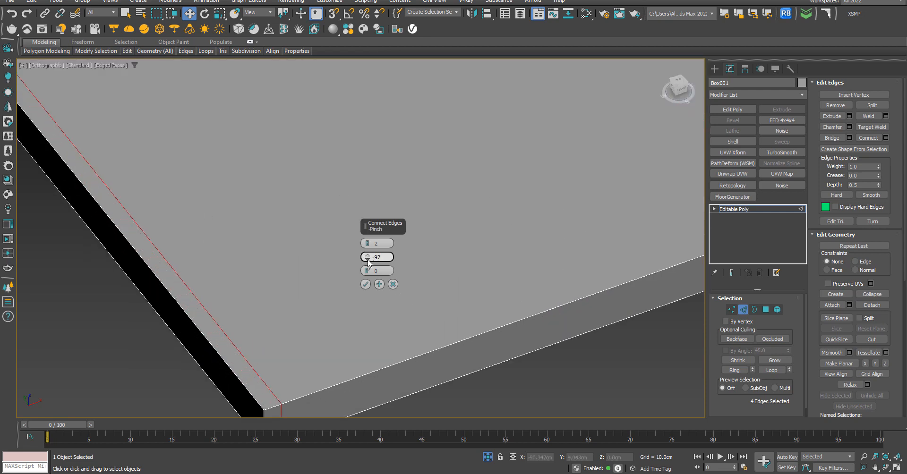
left_click(368, 261)
scroll(262, 242, "down", 3)
middle_click_drag(307, 265, 312, 287, "alt")
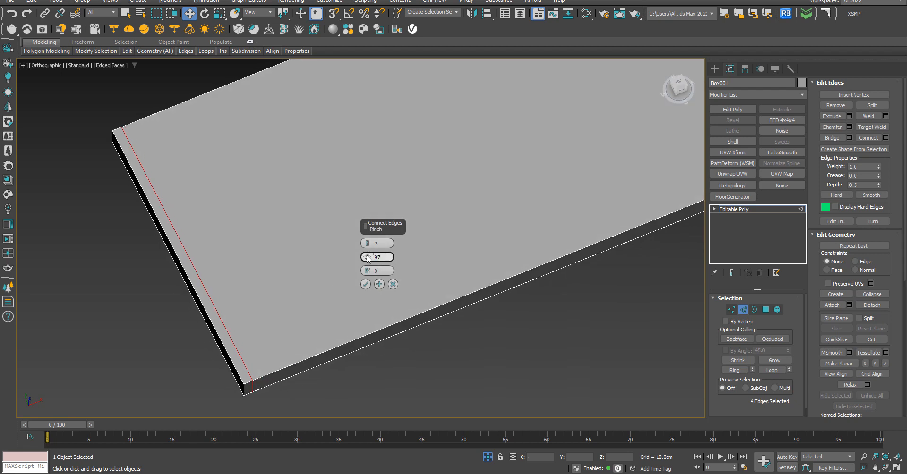
left_click(366, 284)
Select all eight edges running front to back across the slab from the top view.
scroll(331, 307, "down", 6)
key("t")
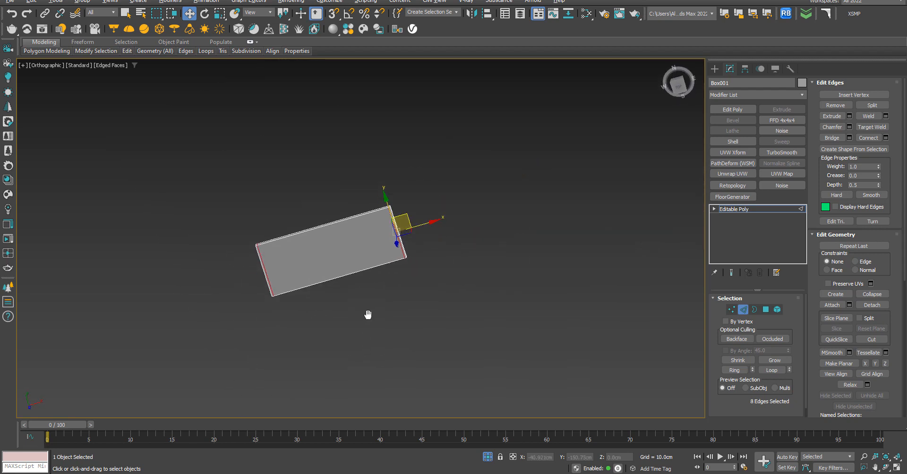
scroll(367, 296, "down", 4)
left_click(142, 233)
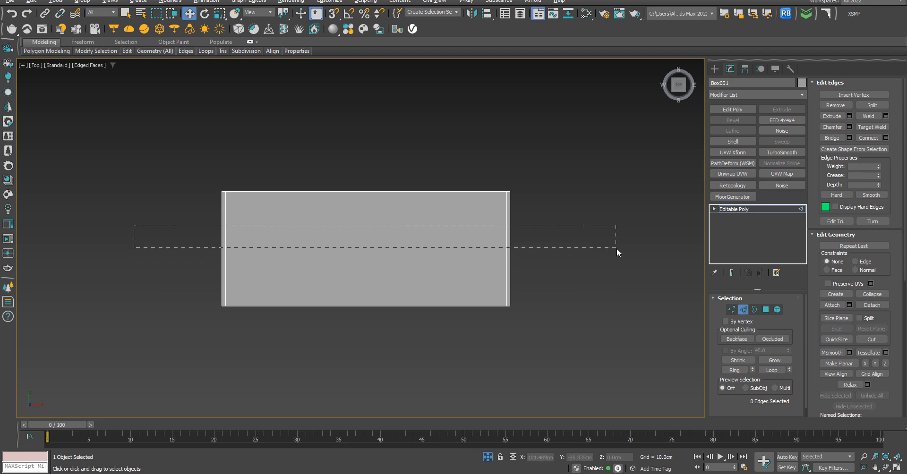
left_click_drag(616, 248, 555, 249)
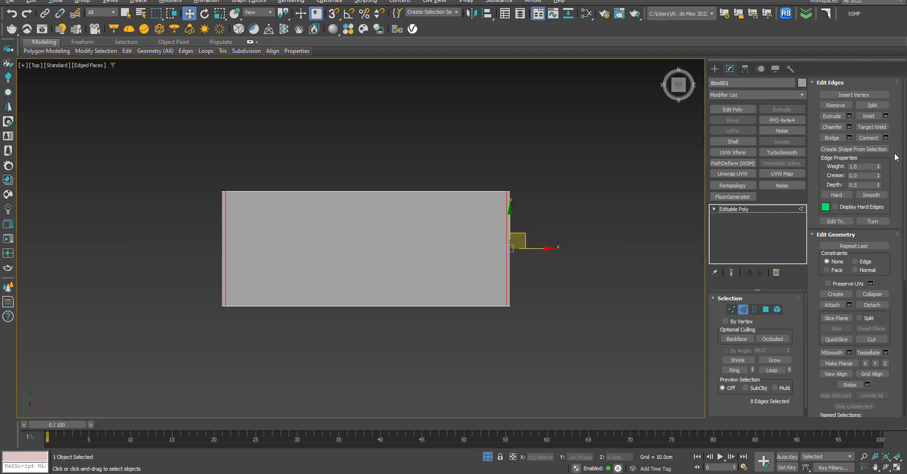
scroll(474, 222, "up", 2)
left_click_drag(81, 220, 643, 260)
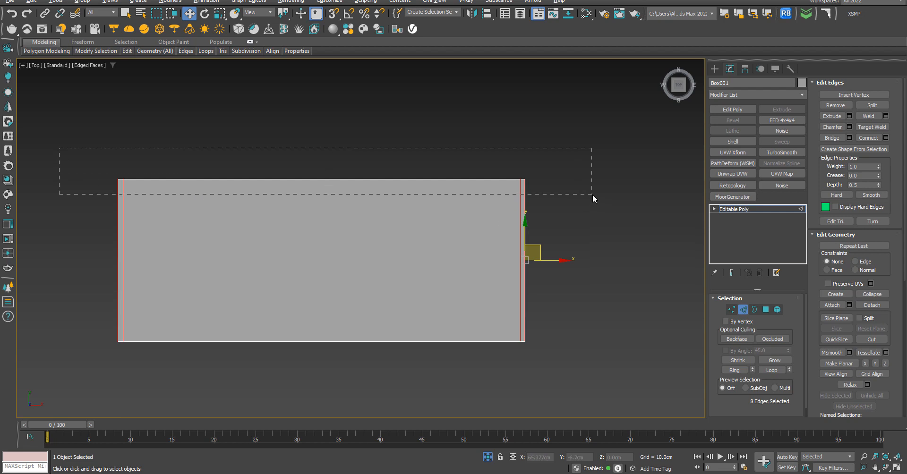
left_click_drag(594, 198, 594, 200)
left_click(652, 255)
left_click_drag(652, 255, 87, 266)
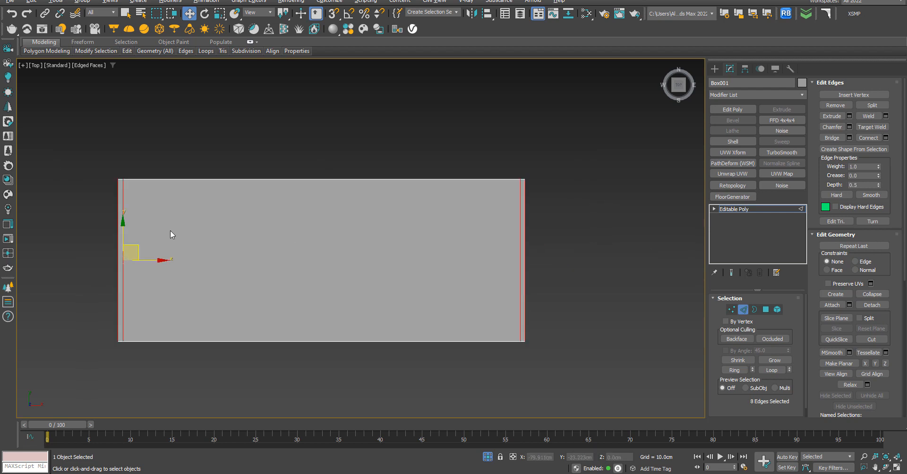
Connect the selected front-to-back edges with 2 segments and a pinch of 94.
left_click(886, 137)
scroll(598, 204, "up", 2)
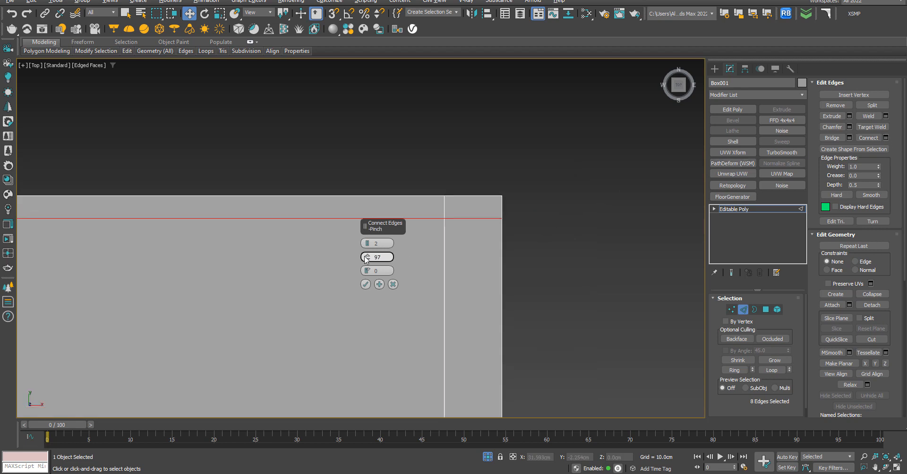
left_click_drag(367, 262, 367, 262)
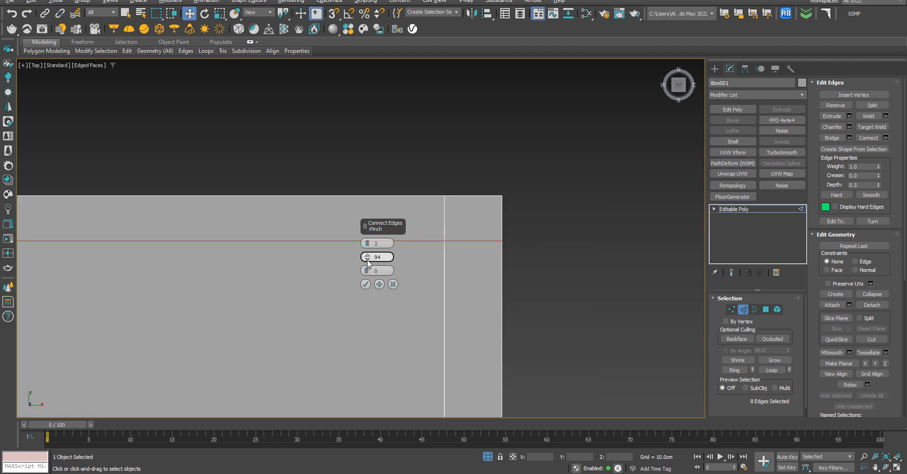
left_click(365, 285)
left_click(593, 157)
Select the long edges crossing the slab's middle in the top view and connect them with 3 segments and a pinch of 94.
key("z")
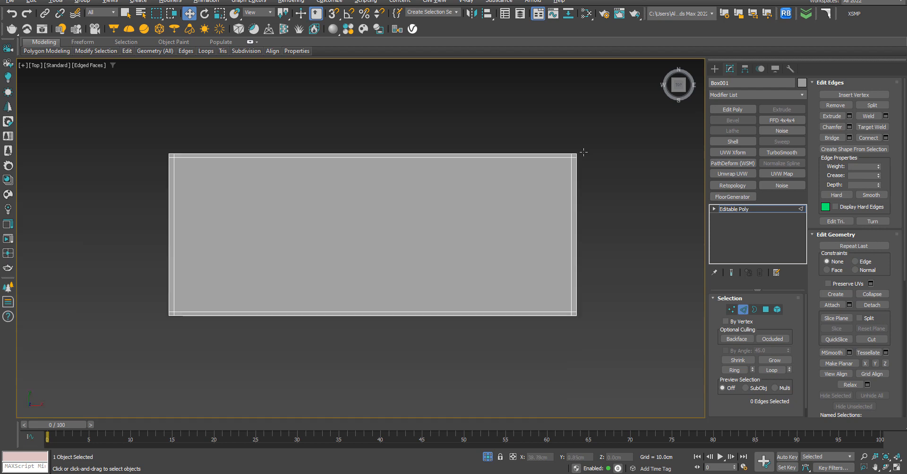
left_click_drag(427, 113, 456, 338)
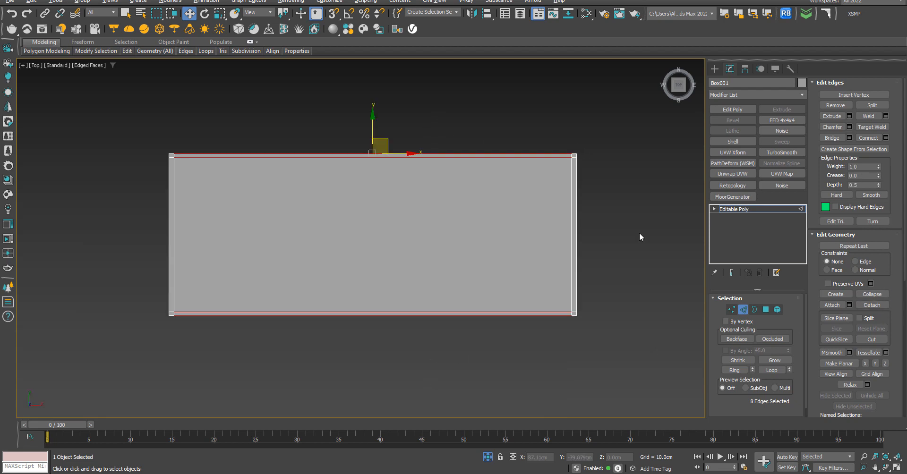
left_click(886, 137)
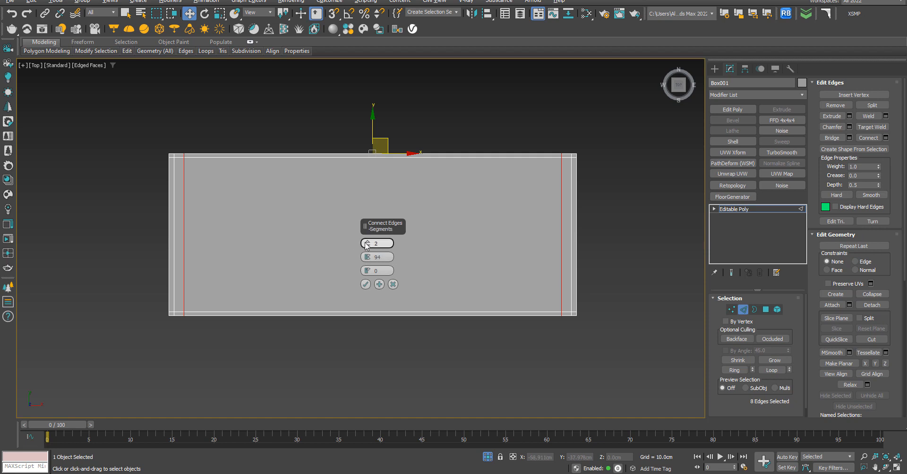
scroll(367, 245, "up", 1)
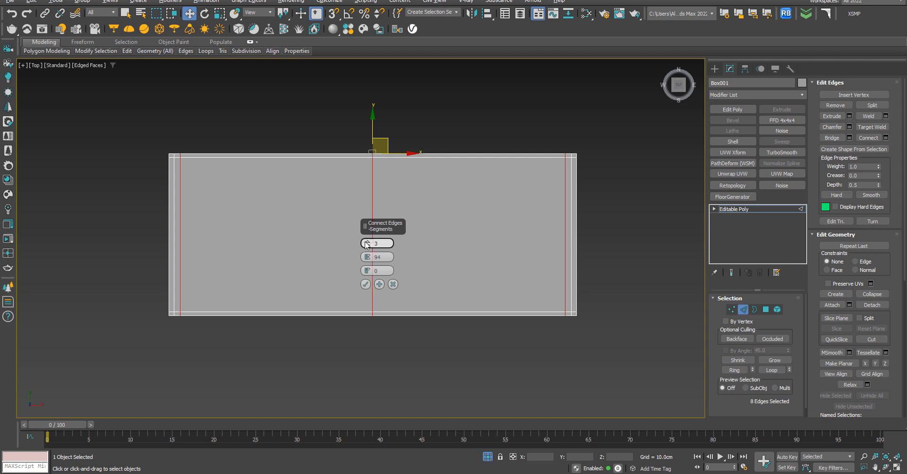
left_click(366, 284)
left_click(95, 254)
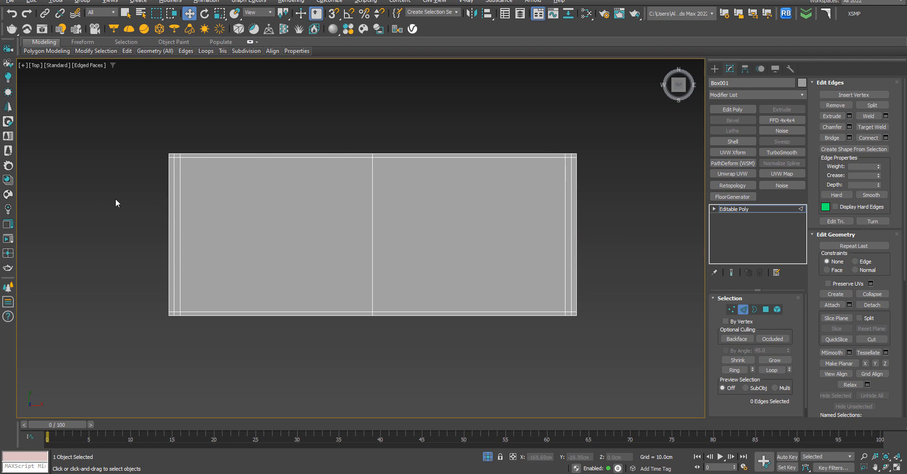
Select all front-to-back edges crossing the slab's middle and connect them with 3 segments and a pinch of 89.
left_click_drag(726, 221, 621, 223)
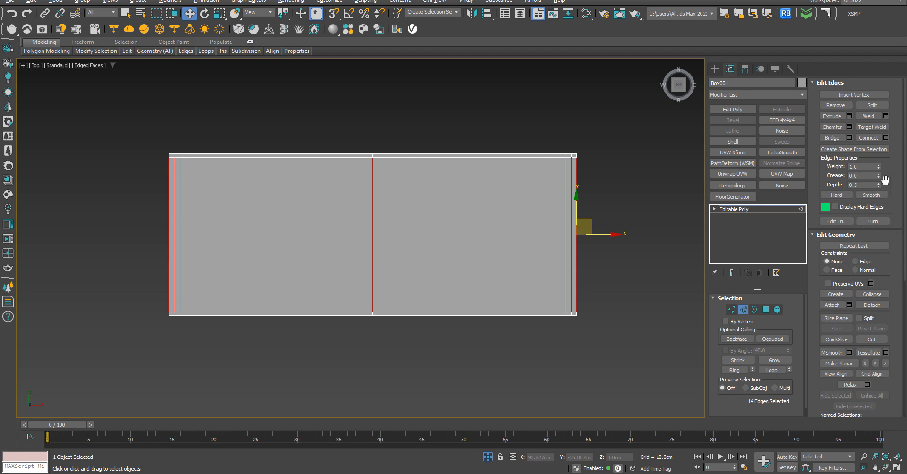
left_click(886, 139)
scroll(591, 144, "up", 5)
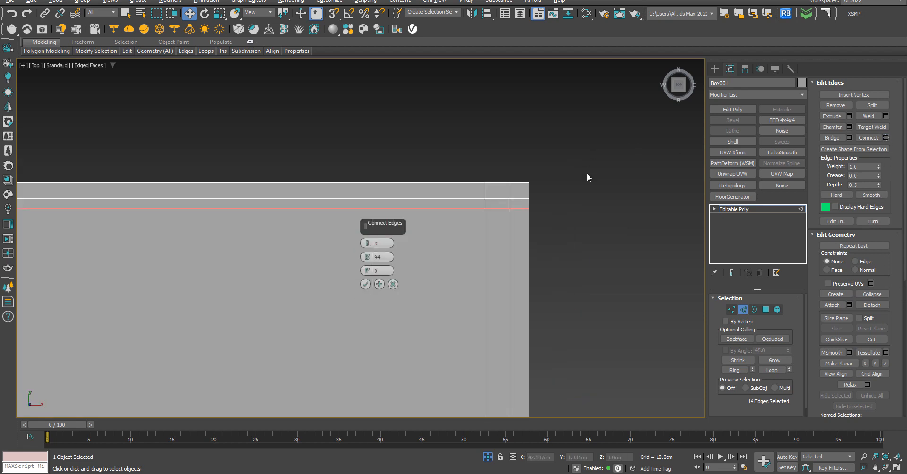
scroll(604, 208, "down", 2)
middle_click_drag(605, 208, 585, 130)
scroll(579, 246, "up", 2)
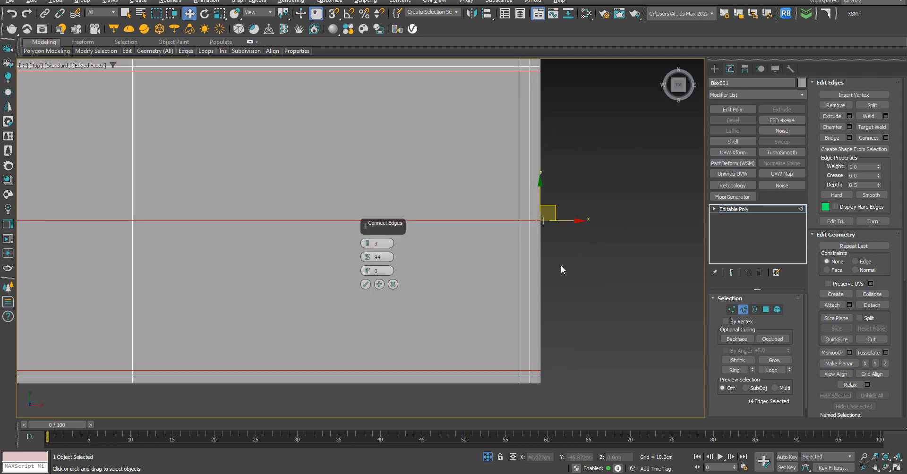
middle_click_drag(581, 171, 592, 252)
scroll(559, 167, "up", 4)
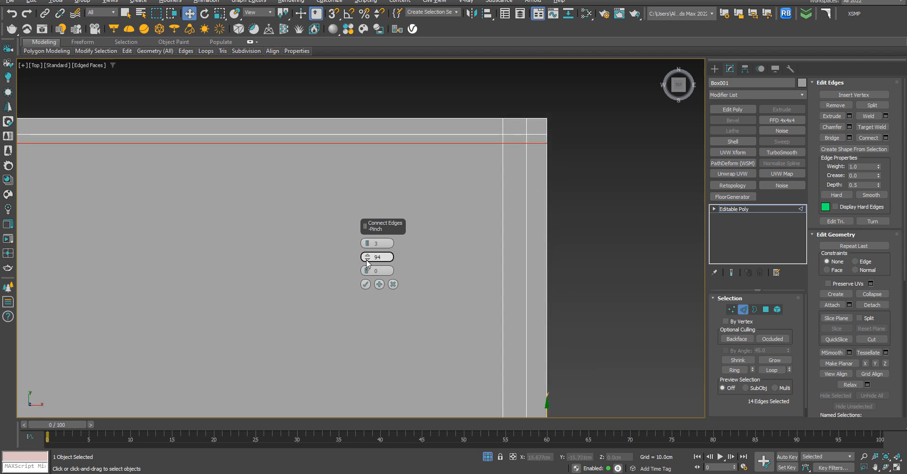
left_click_drag(367, 263, 367, 290)
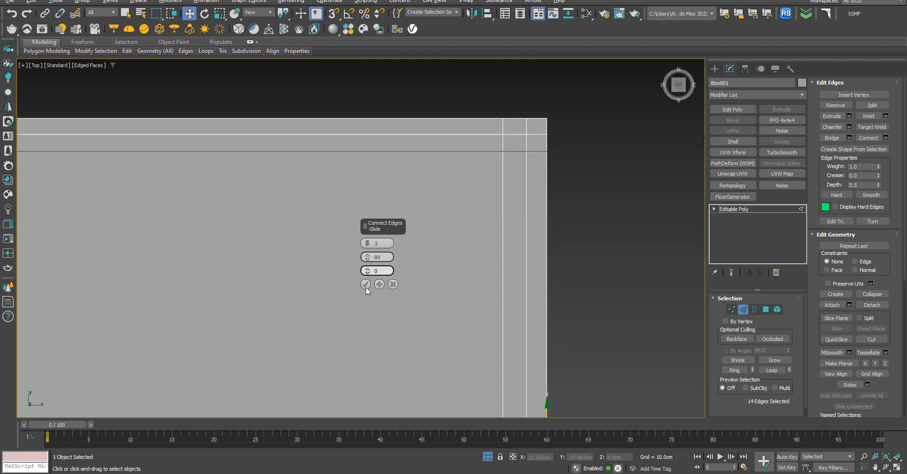
left_click(366, 284)
scroll(425, 260, "down", 4)
left_click(464, 239)
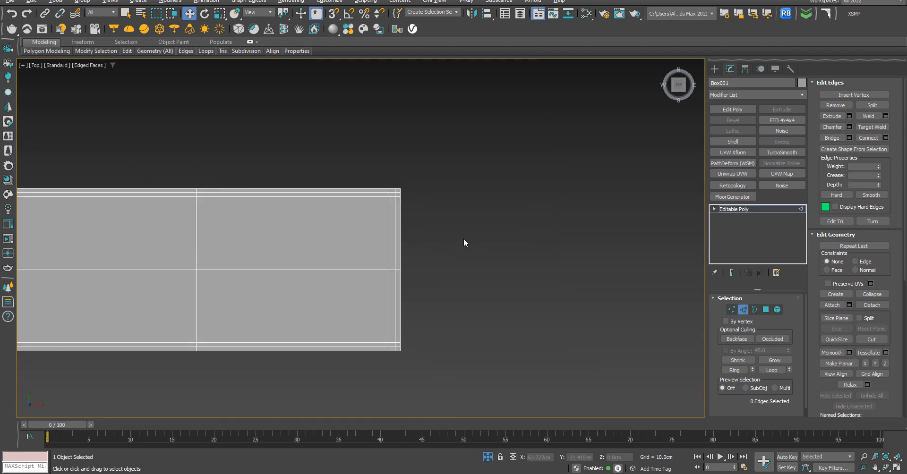
Try to window-select the slab's vertical edges in the front view.
middle_click_drag(458, 276, 420, 250, "alt")
key("f")
key("z")
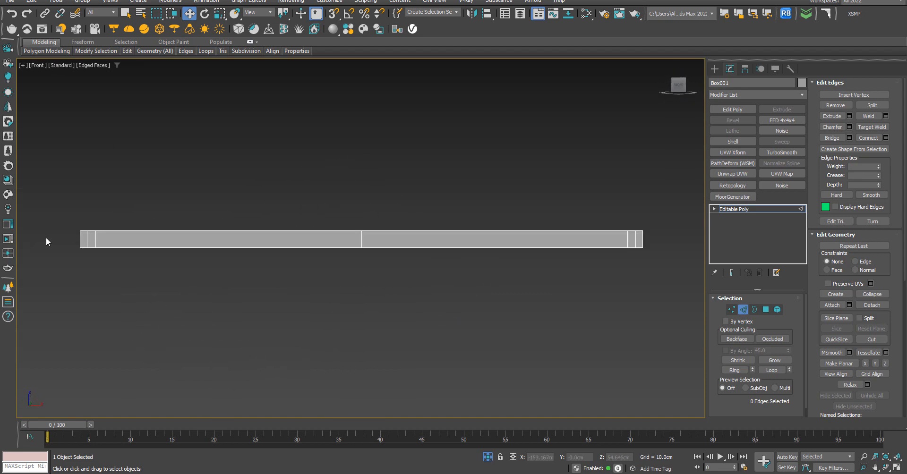
left_click_drag(674, 243, 673, 242)
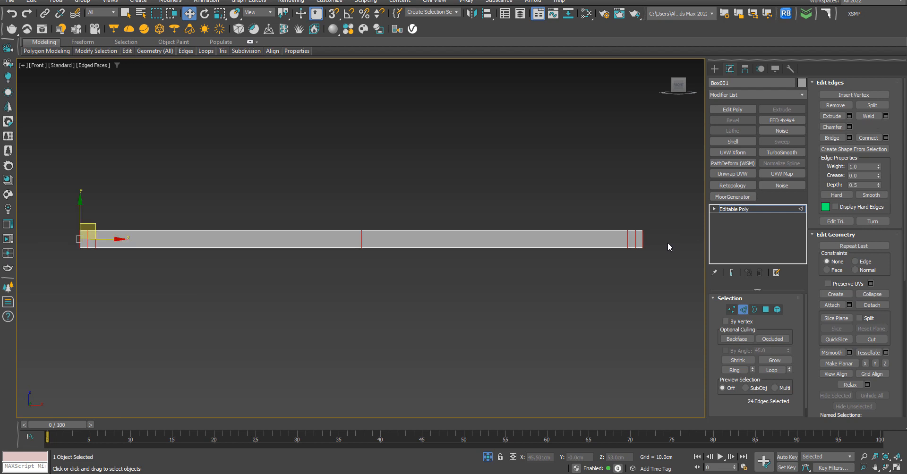
left_click(78, 265)
scroll(64, 242, "up", 6)
left_click_drag(78, 224, 348, 237)
left_click_drag(120, 165, 277, 214)
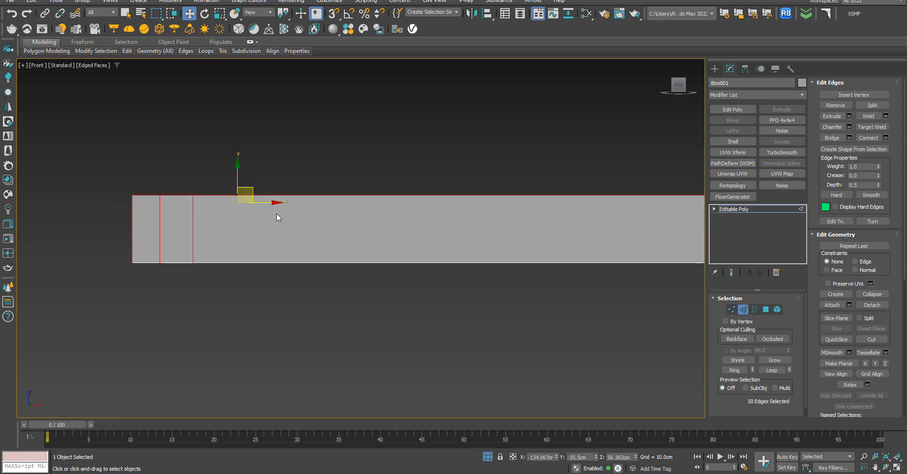
left_click(71, 222)
scroll(101, 240, "down", 4)
scroll(112, 235, "up", 3)
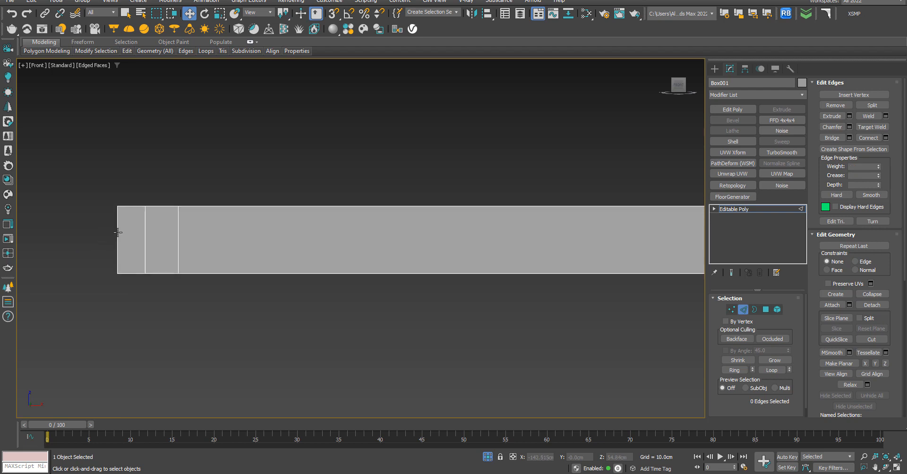
Select one vertical corner edge of the slab and extend the selection to its full ring.
left_click(116, 233)
scroll(108, 241, "down", 1)
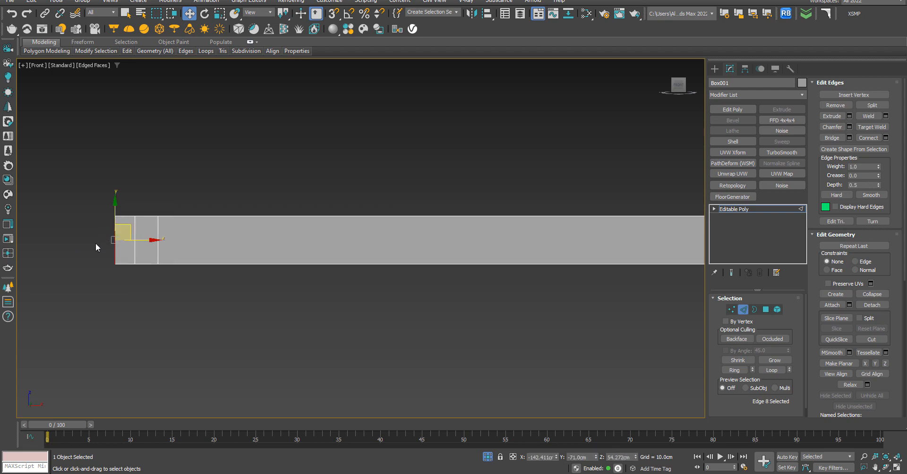
scroll(142, 243, "down", 4)
middle_click_drag(142, 243, 208, 281, "alt")
scroll(126, 239, "up", 4)
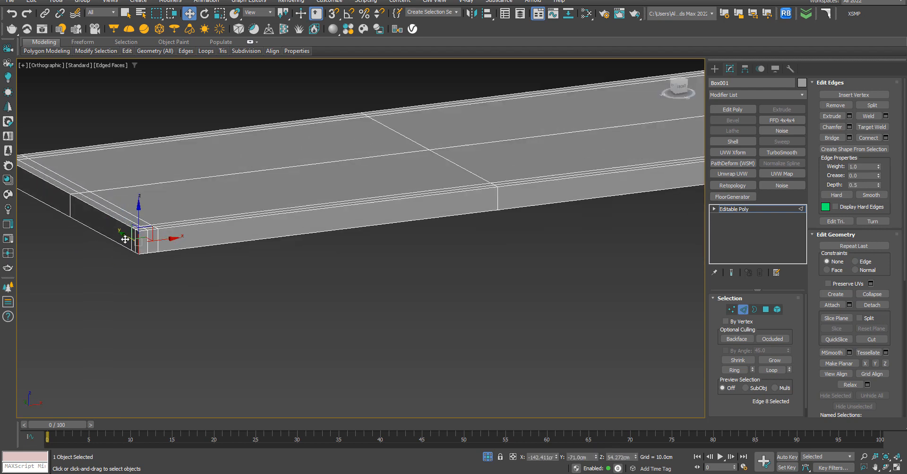
left_click(741, 372)
scroll(297, 297, "down", 5)
middle_click_drag(296, 296, 321, 309, "alt")
key("f")
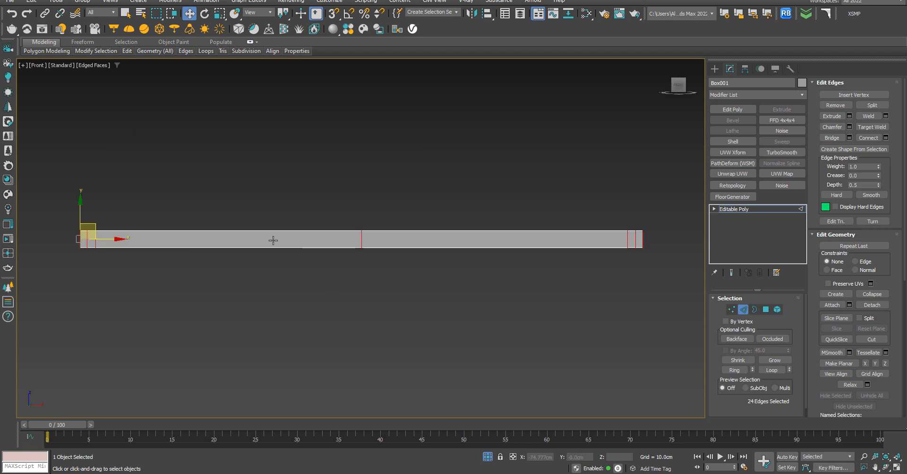
Connect the selected ring of vertical edges around the slab with 3 segments and a pinch of 8.
scroll(47, 242, "up", 5)
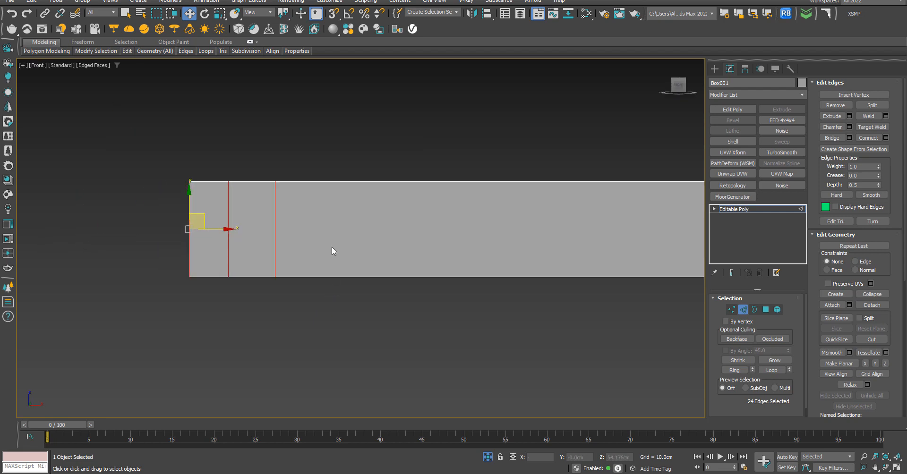
left_click(885, 138)
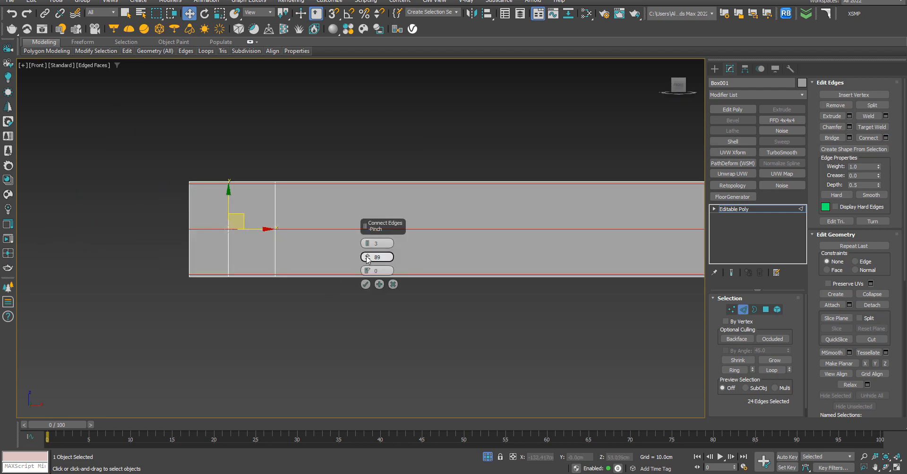
left_click_drag(367, 259, 382, 397)
mouse_move(389, 410)
left_mouse_down()
mouse_move(391, 417)
mouse_move(387, 410)
left_mouse_up()
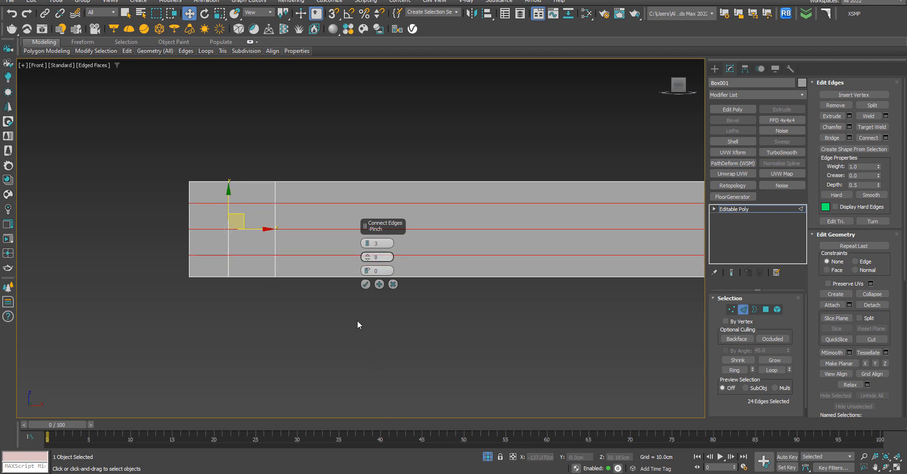
left_click(365, 284)
middle_click_drag(212, 290, 399, 285, "alt")
scroll(297, 357, "up", 7)
scroll(299, 339, "down", 5)
scroll(381, 302, "up", 4)
scroll(243, 312, "down", 2)
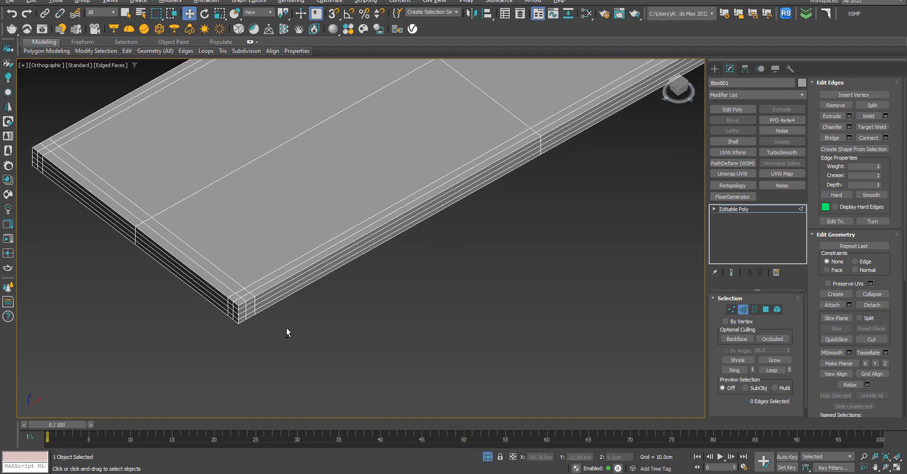
Apply a TurboSmooth modifier to the base slab and turn off the edged-faces display.
middle_click_drag(285, 328, 287, 337, "alt")
scroll(288, 333, "down", 2)
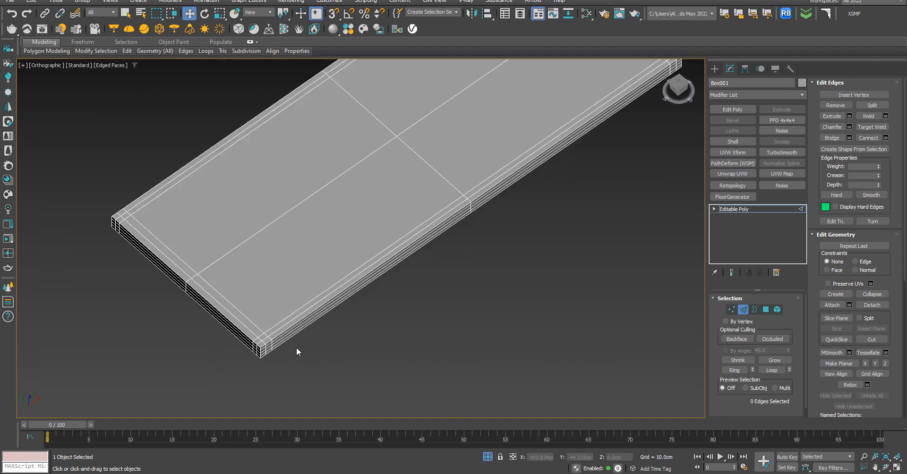
left_click(789, 151)
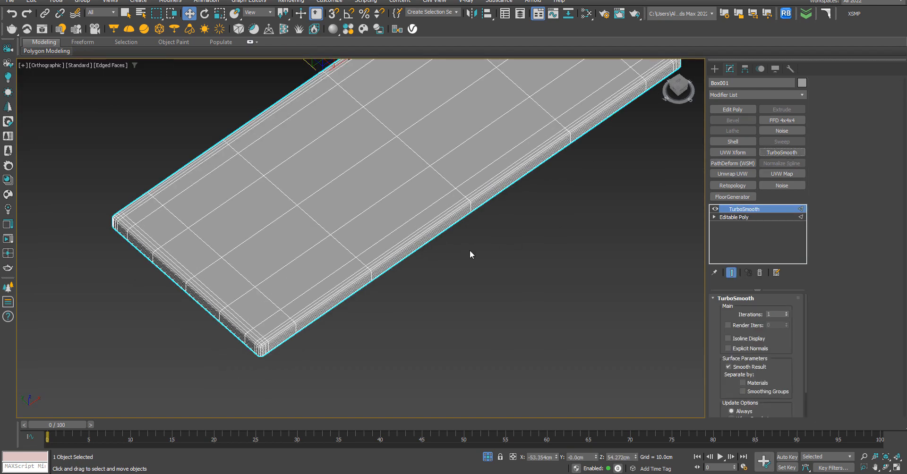
key("F4")
key("F4")
key("F4")
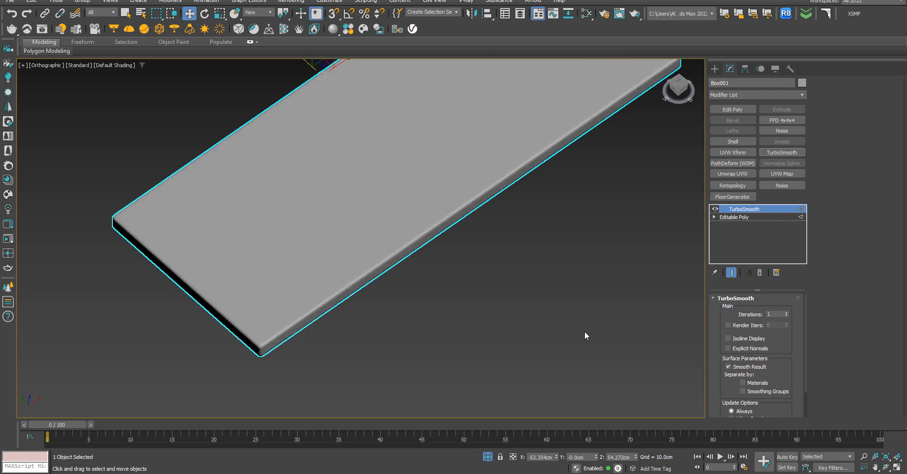
Examine the smoothed slab's rounded edges from several angles and look at the Mabel sofa photo on Pinterest for comparison.
middle_click_drag(339, 344, 360, 319, "alt")
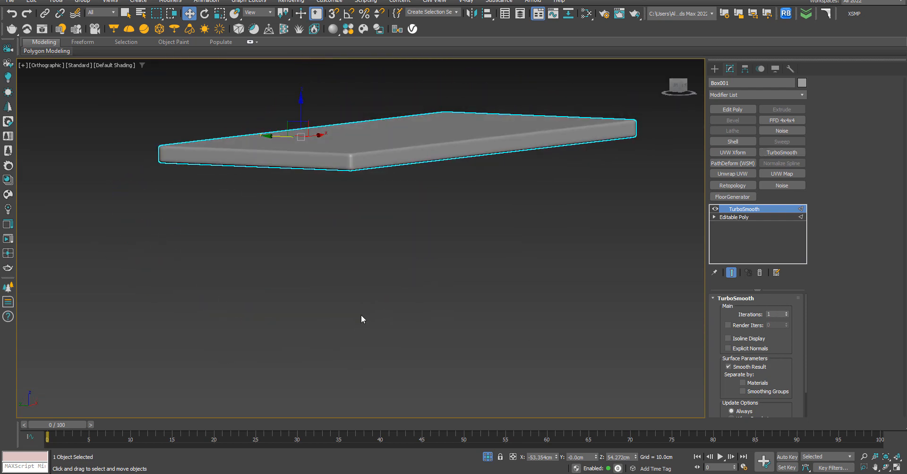
middle_click_drag(344, 284, 305, 280, "alt")
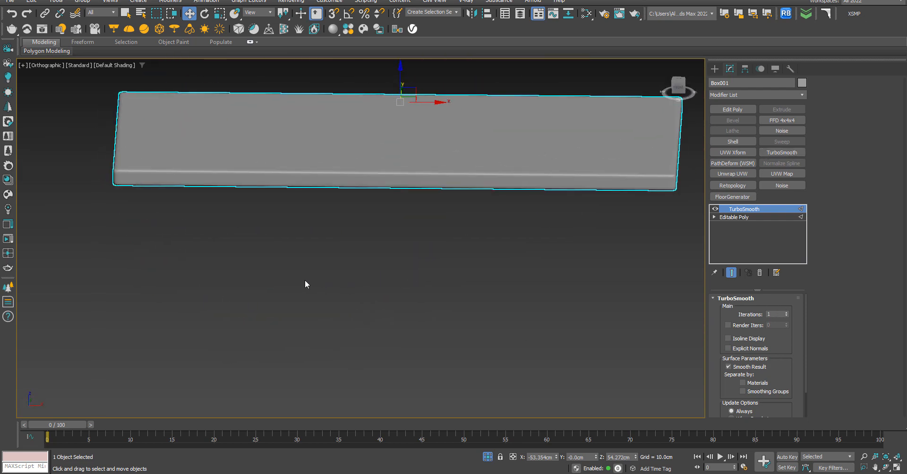
middle_click_drag(410, 200, 374, 299)
middle_click_drag(356, 260, 348, 280)
key("f")
scroll(76, 252, "up", 2)
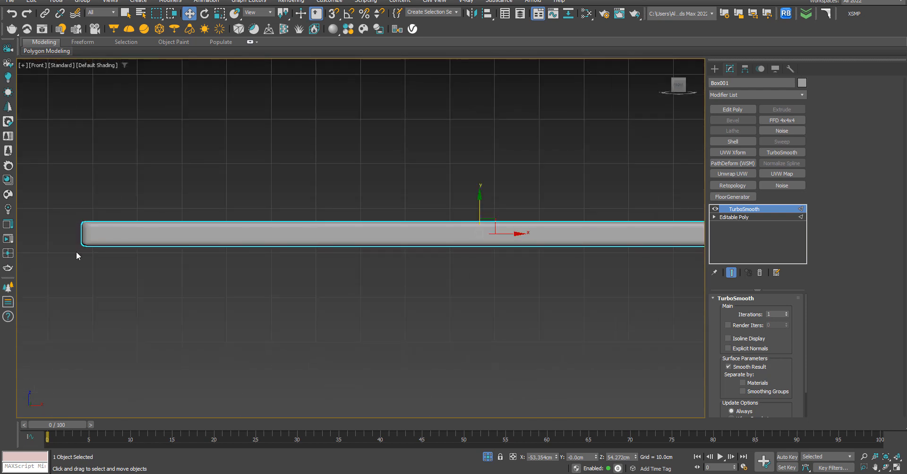
mouse_move(101, 473)
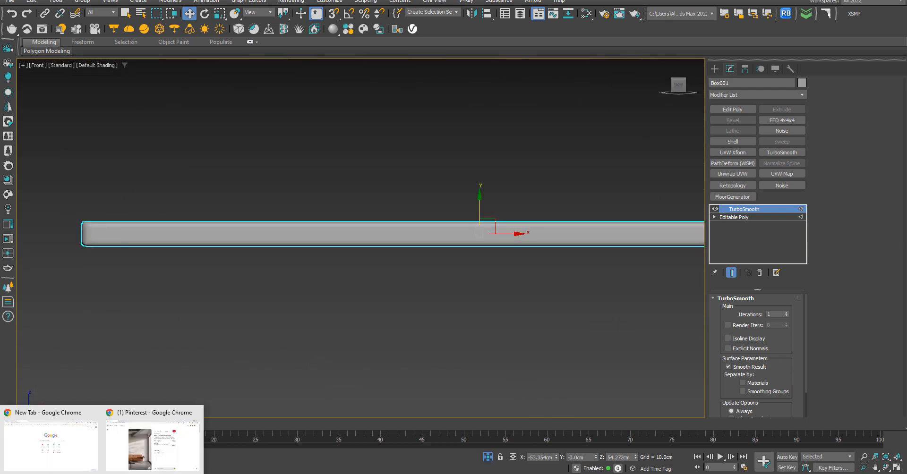
left_click(168, 423)
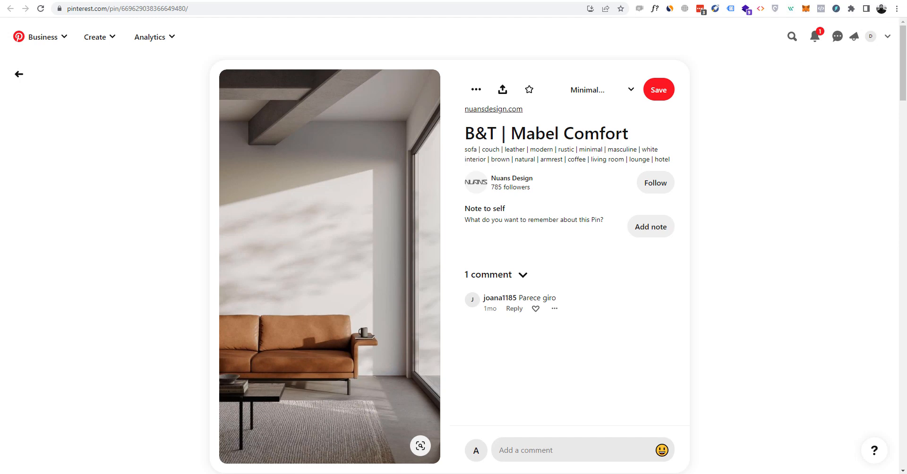
key("alt+Tab")
scroll(378, 248, "down", 2)
scroll(176, 245, "up", 5)
middle_click_drag(176, 245, 489, 328, "alt")
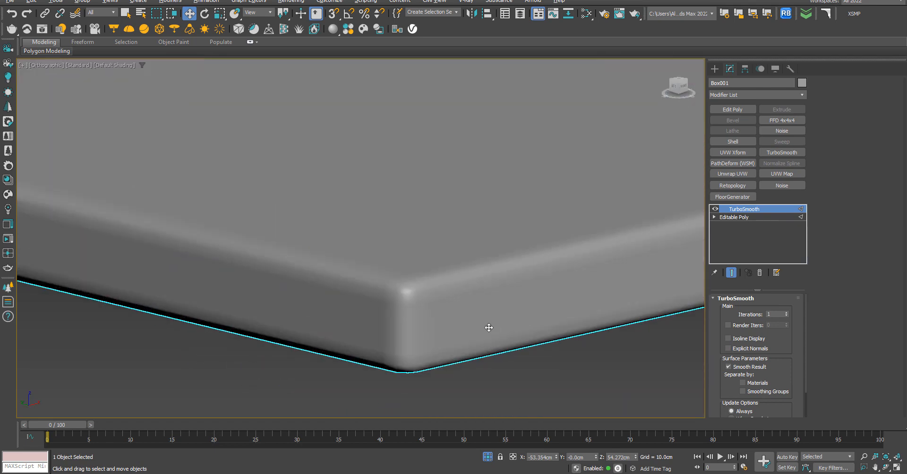
Compare the slab's corner mesh with and without smoothing, then set the TurboSmooth iterations to 2.
left_click(788, 315)
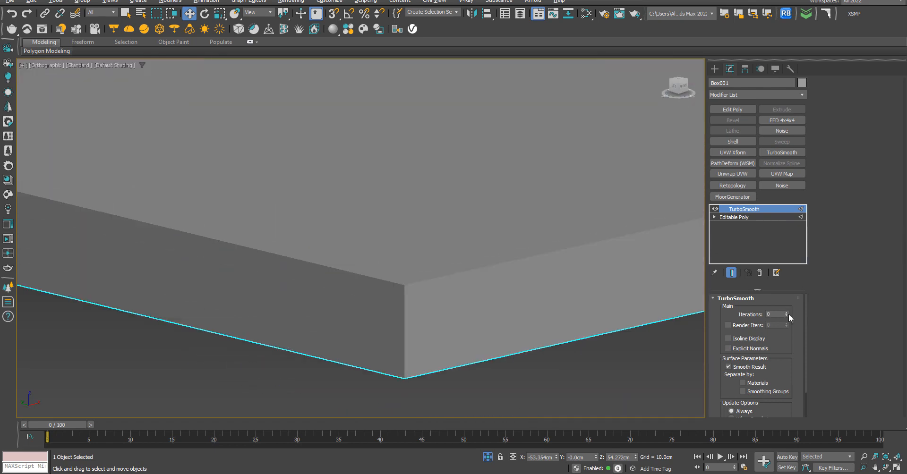
key("F4")
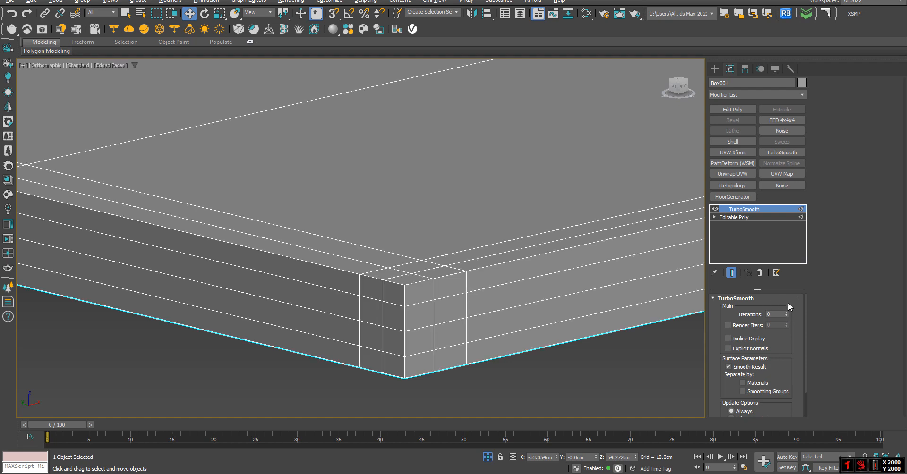
left_click(786, 311)
left_click(786, 311)
key("F4")
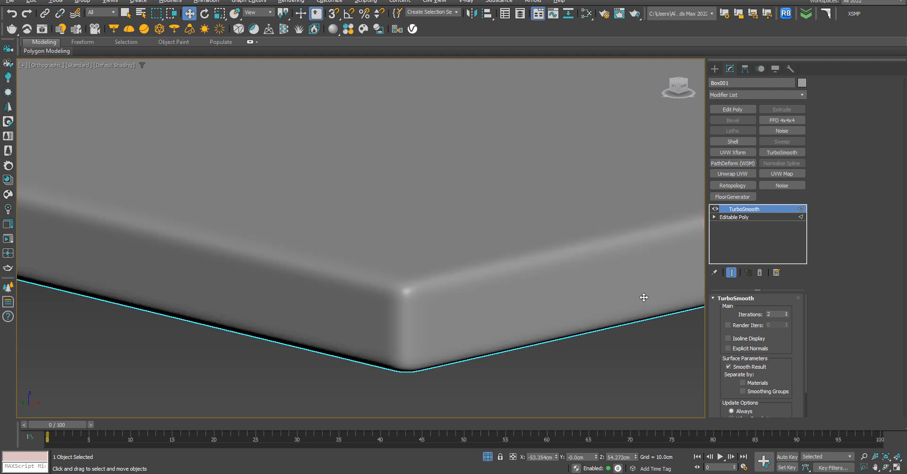
Deselect the slab and end its isolation to show it against the sofa drawing in the front view.
scroll(374, 253, "down", 5)
left_click(451, 288)
key("f")
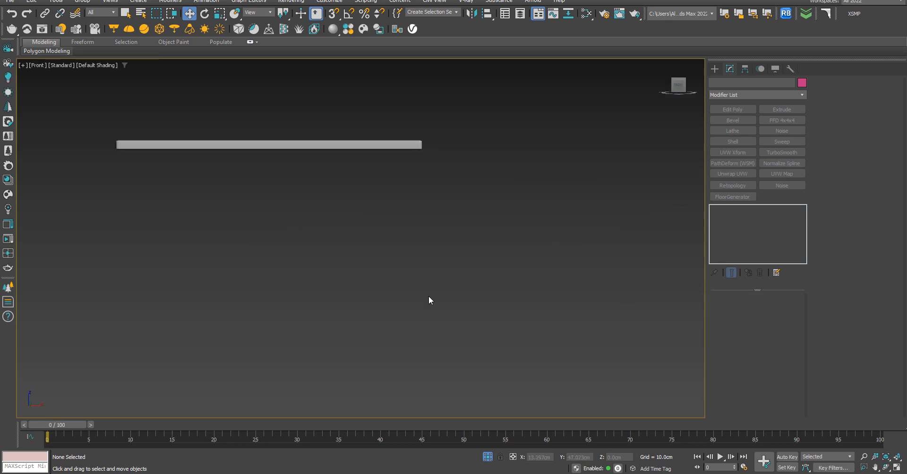
key("z")
scroll(52, 237, "up", 10)
scroll(231, 249, "down", 9)
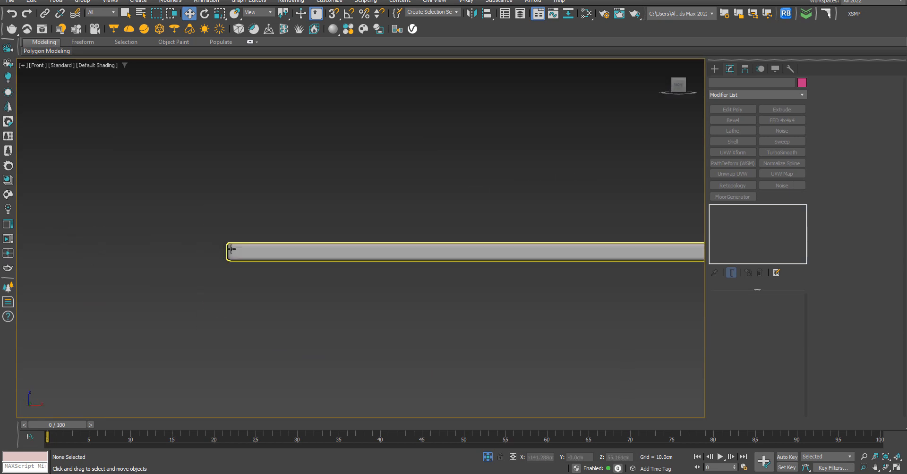
left_click(490, 455)
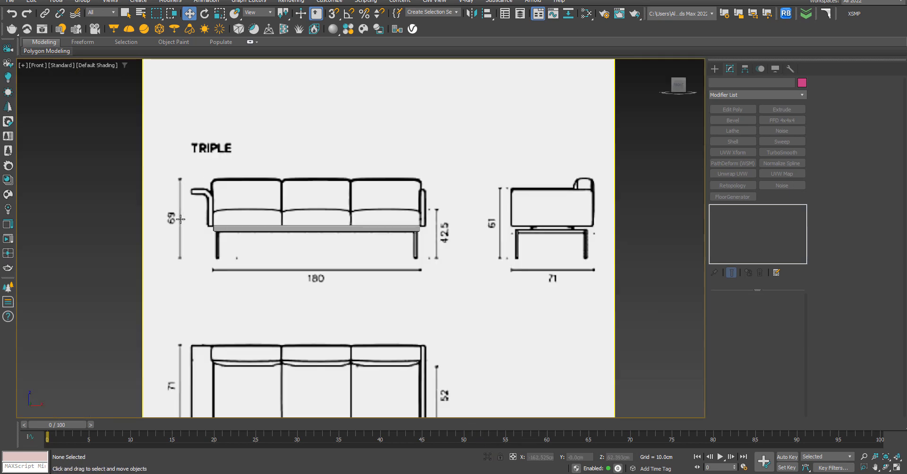
Compare the slab's ends and the armrest profiles in the front drawing with the sofa photo on Pinterest.
scroll(338, 217, "up", 2)
scroll(474, 252, "up", 7)
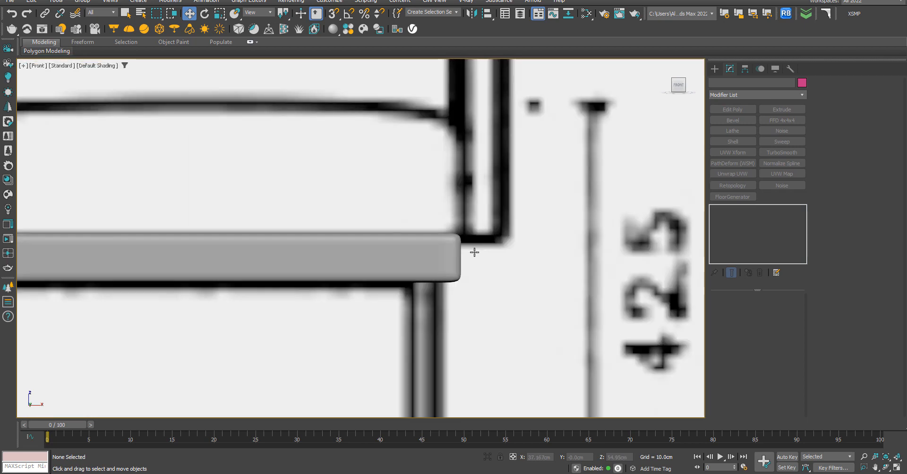
scroll(474, 253, "down", 9)
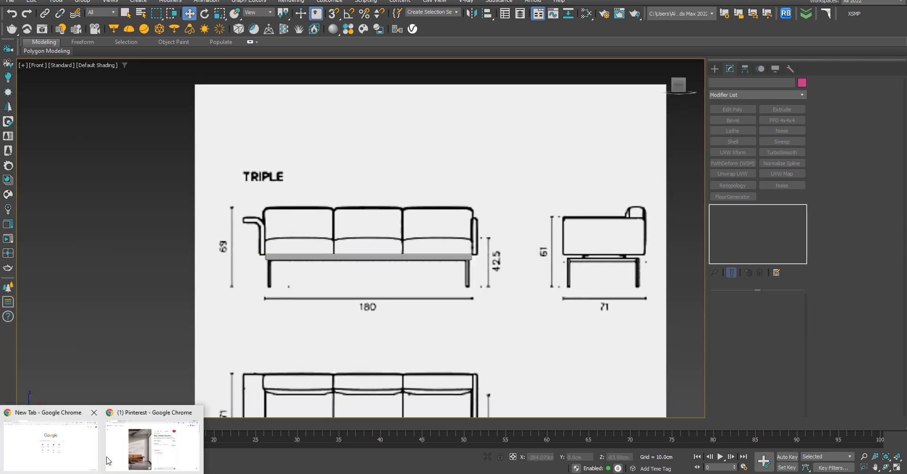
left_click(109, 461)
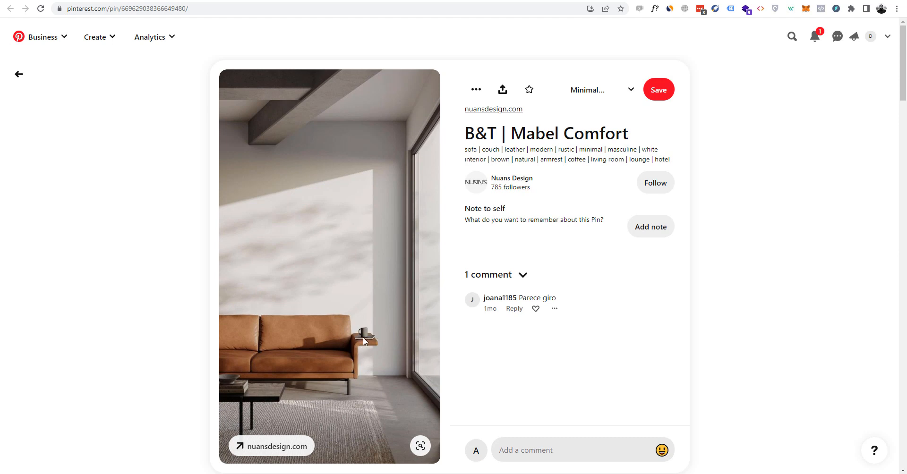
key("alt+Tab")
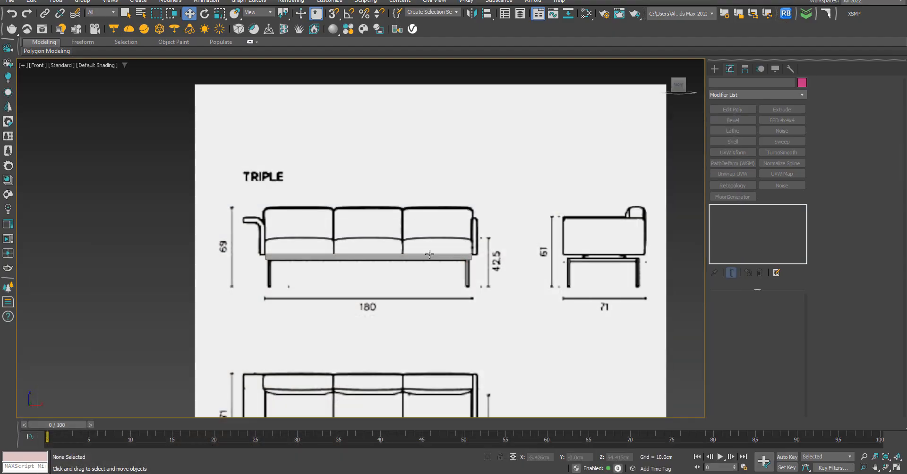
scroll(264, 251, "up", 8)
scroll(175, 238, "down", 5)
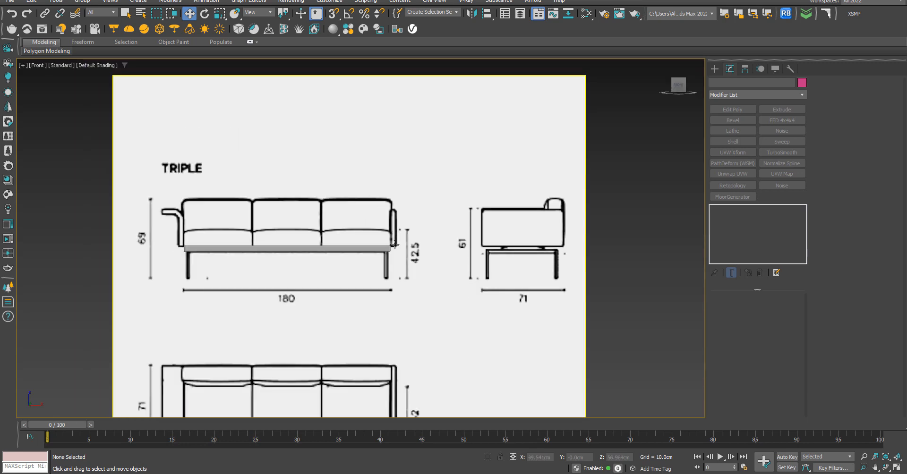
scroll(431, 211, "up", 5)
scroll(431, 211, "down", 4)
scroll(411, 247, "up", 5)
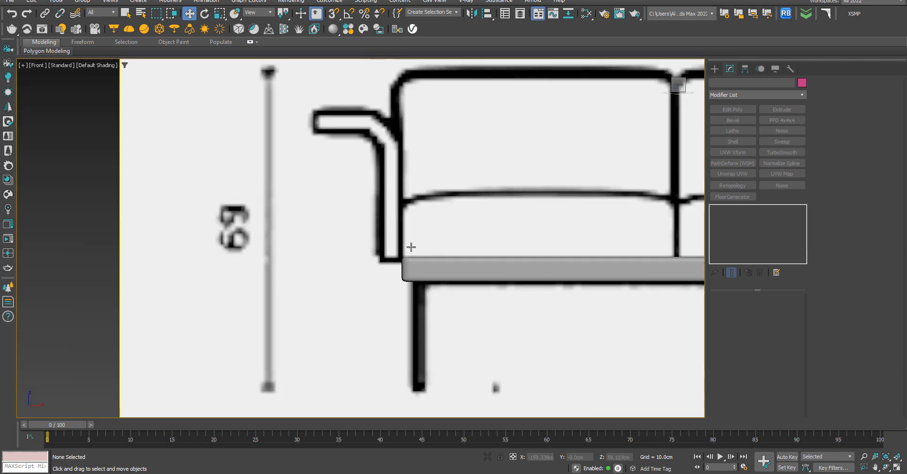
left_click(715, 68)
left_click(732, 132)
scroll(398, 268, "up", 2)
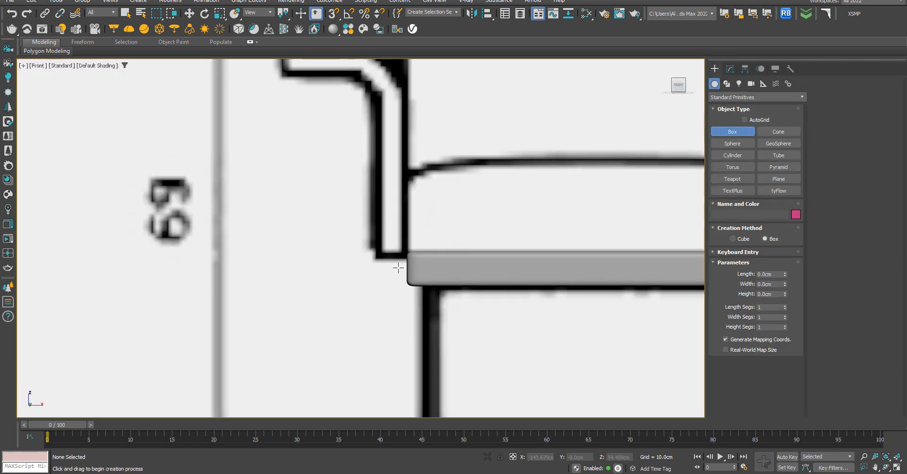
right_click(354, 257)
middle_click_drag(461, 277, 389, 283)
left_click(446, 279)
scroll(393, 270, "up", 1)
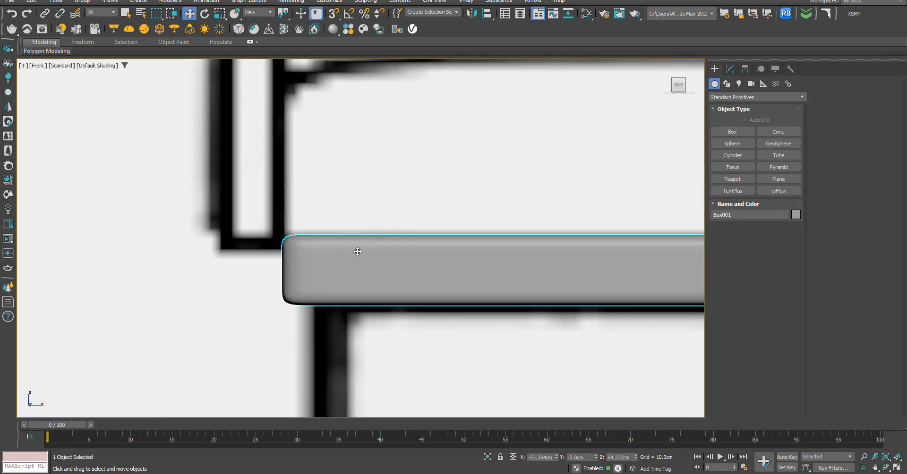
scroll(331, 253, "down", 2)
middle_click_drag(320, 255, 365, 316)
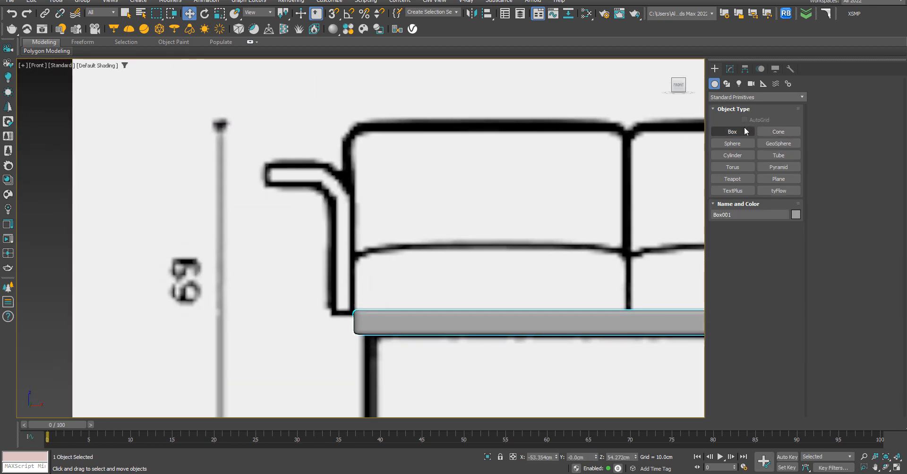
Try to draw a box about 26.3 cm long and 5 cm wide over the curved armrest's upright, then undo it.
left_click(736, 132)
scroll(312, 316, "up", 1)
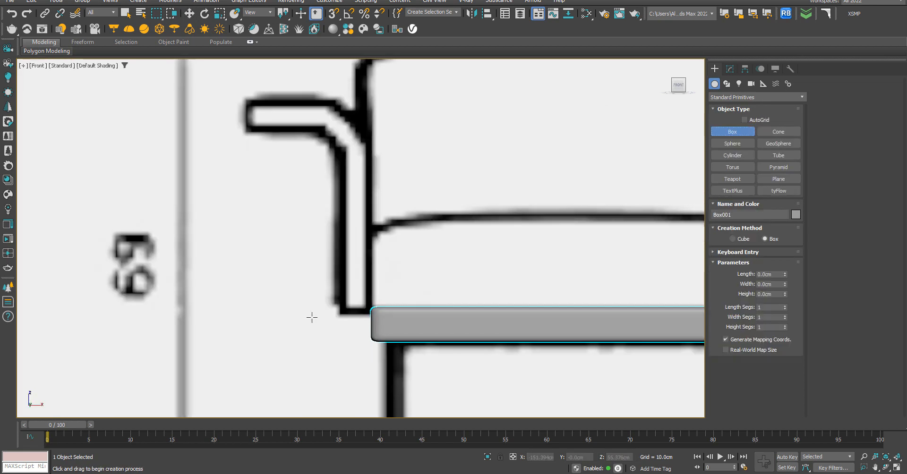
scroll(361, 307, "up", 1)
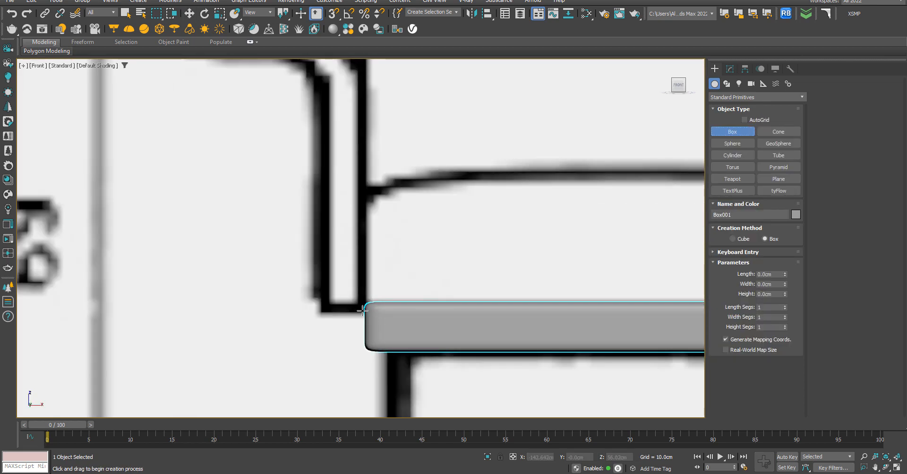
left_click_drag(363, 312, 316, 68)
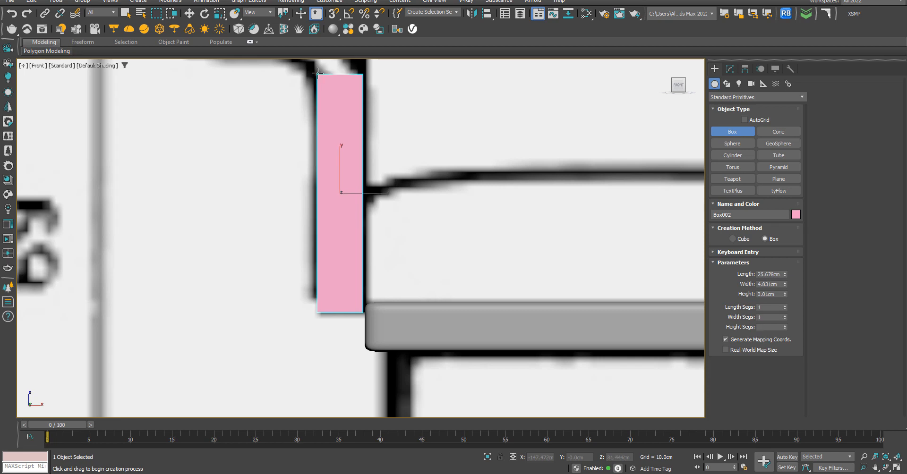
middle_click_drag(395, 180, 401, 247)
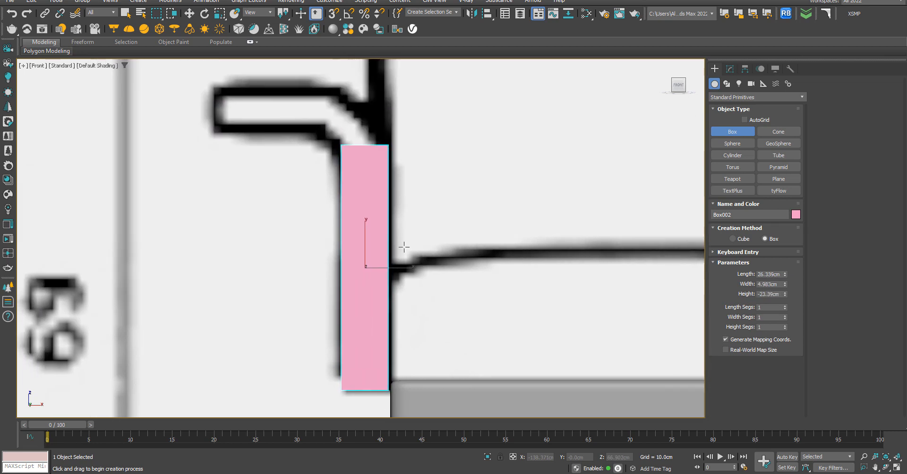
key("ctrl+z")
Create a box about 25.7 cm long, 5.3 cm wide and 17.7 cm high over the curved armrest's upright in the front drawing.
scroll(398, 249, "down", 5)
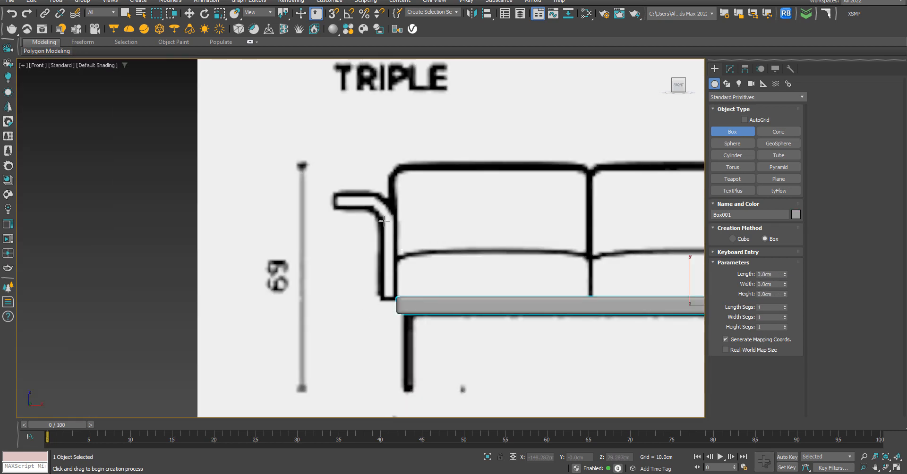
scroll(384, 220, "up", 6)
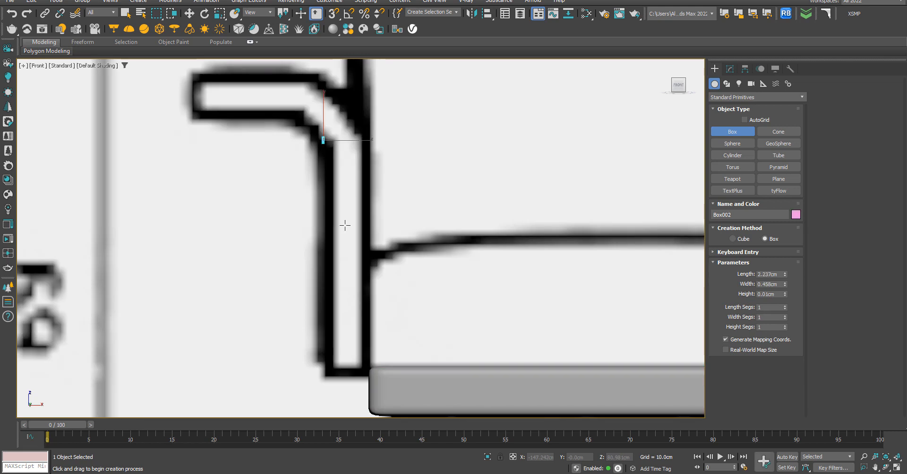
left_click_drag(323, 137, 371, 376)
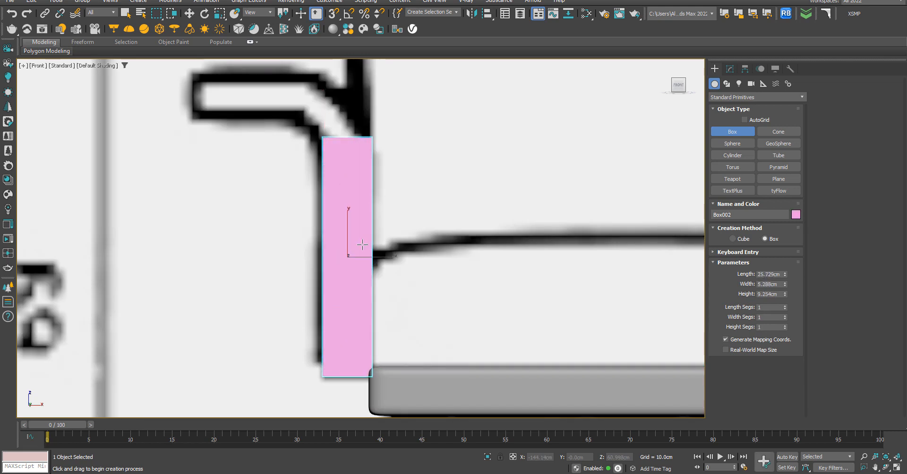
right_click(431, 272)
scroll(417, 217, "down", 7)
middle_click_drag(417, 217, 427, 264, "alt")
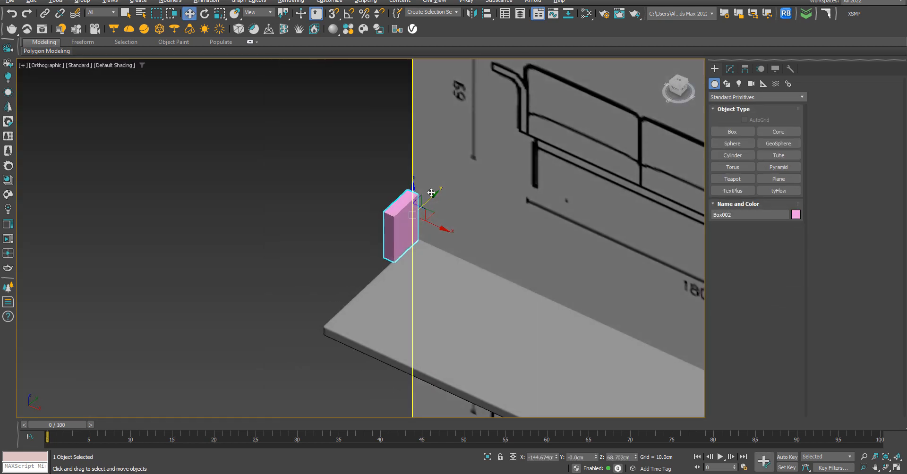
Set the armrest box's height to 71 cm so it spans the sofa's full depth.
key("t")
scroll(431, 176, "down", 5)
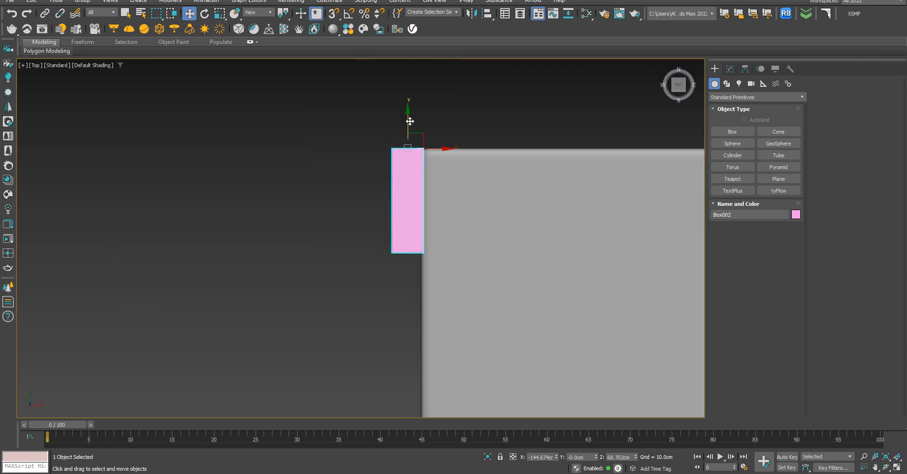
scroll(409, 141, "up", 3)
scroll(453, 271, "down", 3)
mouse_move(453, 271)
middle_mouse_down("alt")
mouse_move(429, 259)
mouse_move(466, 202)
mouse_move(495, 235)
mouse_move(472, 222)
middle_mouse_up("alt")
scroll(495, 236, "down", 3)
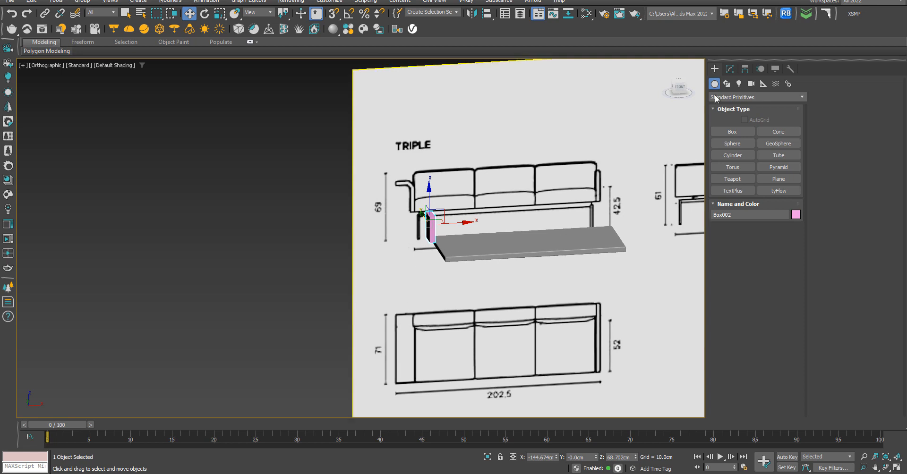
left_click(730, 69)
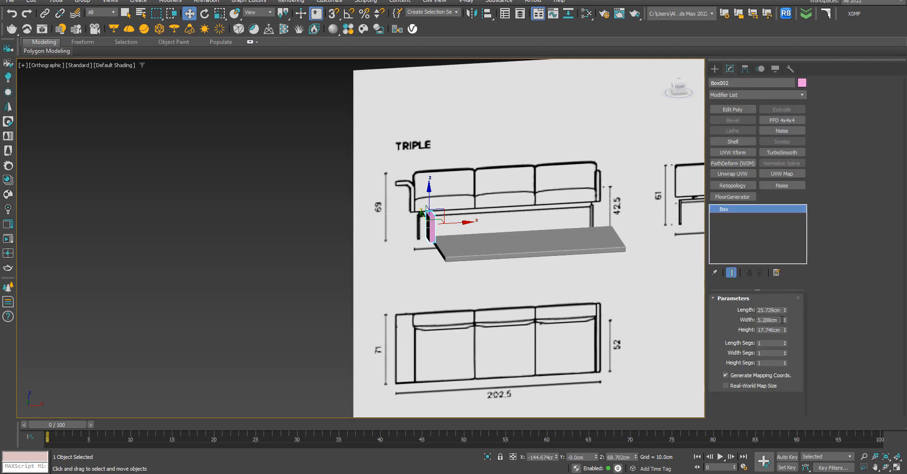
left_click_drag(784, 320, 788, 282)
key("ctrl+z")
left_click(773, 330)
type("71")
key("Return")
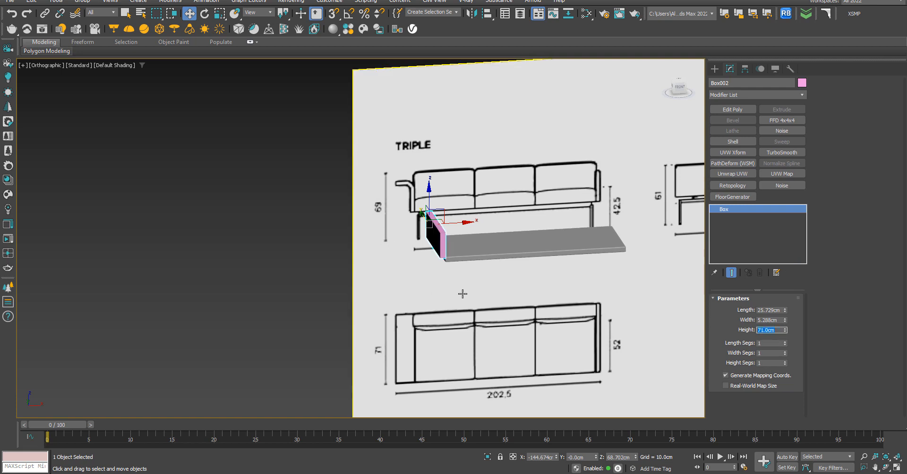
Lower the box in the front view until its base is level with the slab's underside, and set its width to 5 cm.
mouse_move(466, 295)
middle_mouse_down("alt")
mouse_move(513, 274)
mouse_move(486, 300)
mouse_move(457, 278)
middle_mouse_up("alt")
middle_click_drag(457, 279, 446, 257)
key("f")
scroll(438, 239, "down", 5)
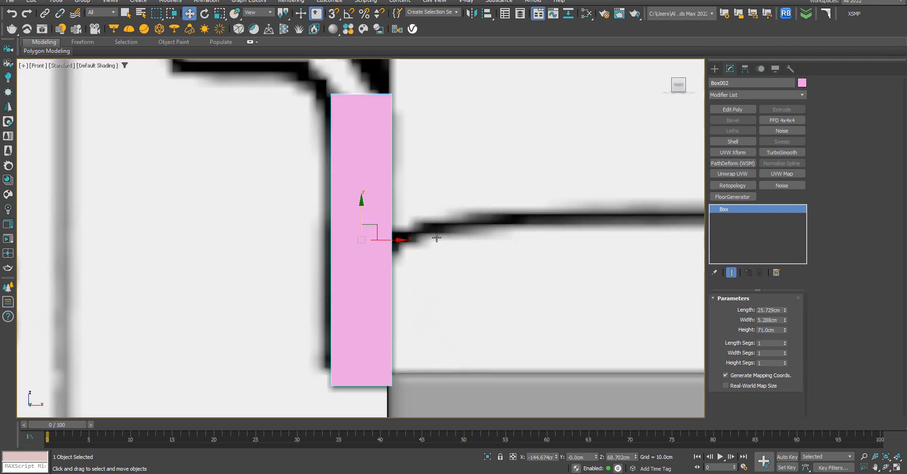
scroll(440, 282, "up", 3)
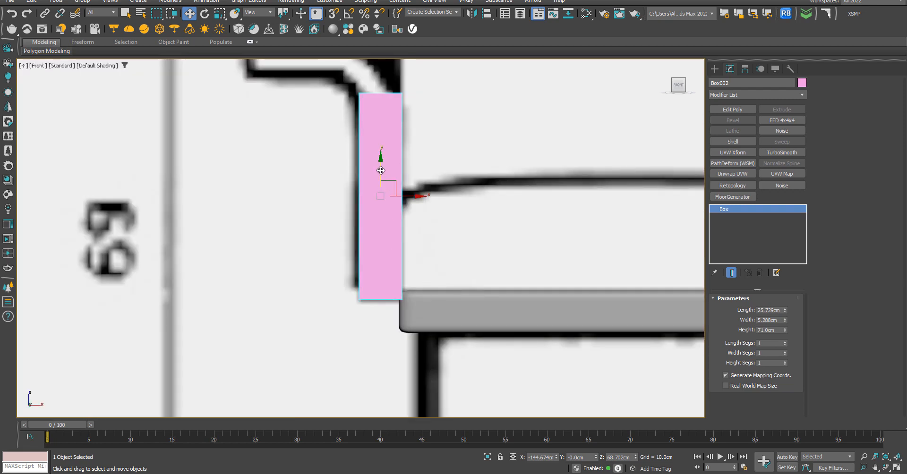
left_click_drag(380, 170, 394, 215)
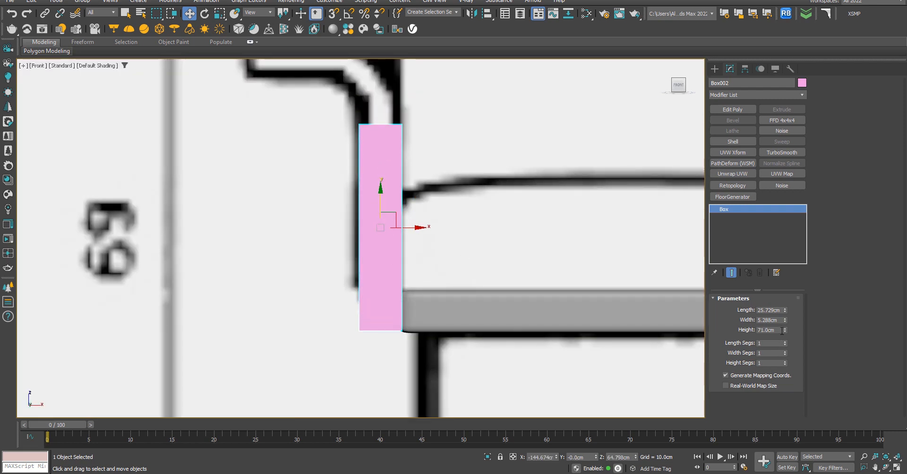
type("5")
key("Return")
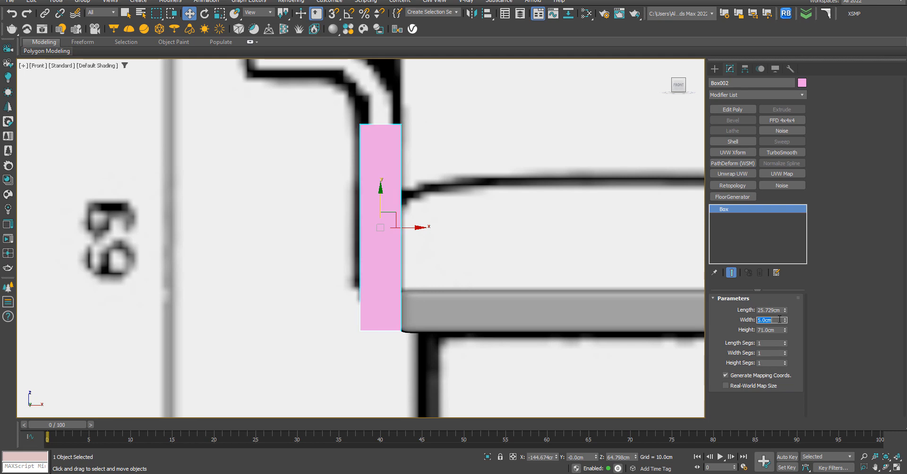
Try rotating the armrest box onto its side over the slab's end to compare their thicknesses, then undo it.
scroll(424, 277, "up", 3)
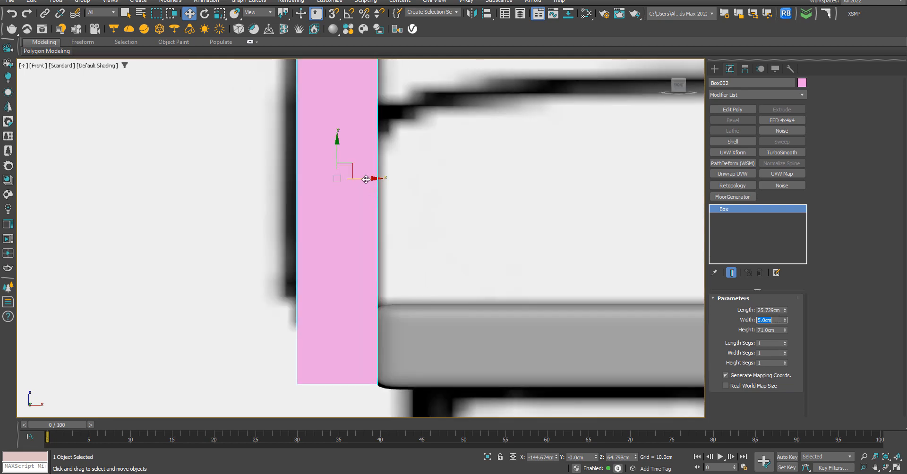
left_click_drag(366, 180, 387, 332)
key("e")
key("a")
key("w")
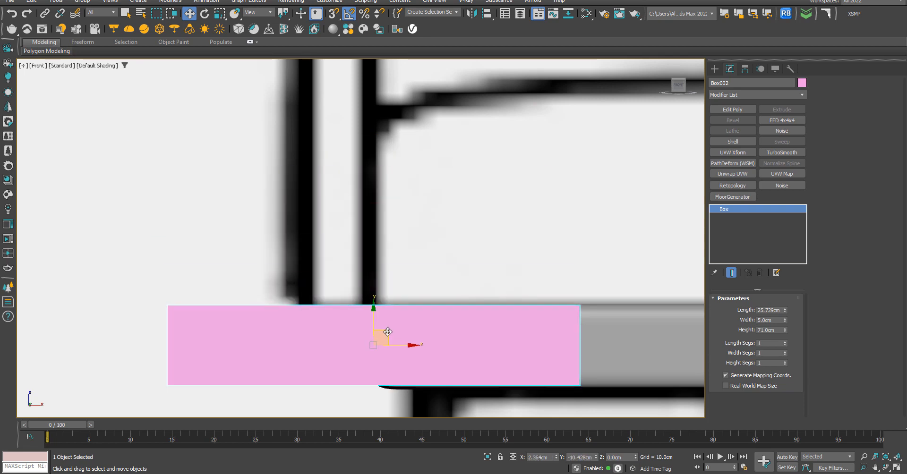
key("ctrl+z")
key("ctrl+z")
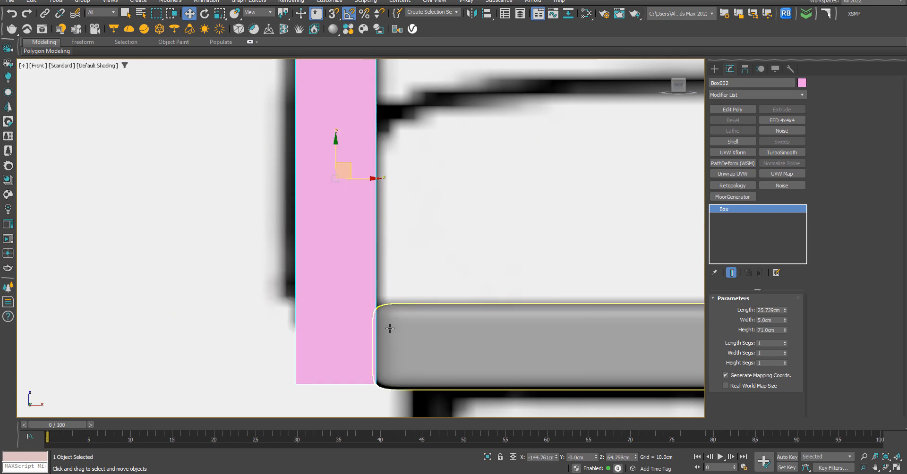
Nudge the armrest box horizontally so its inner side meets the slab's end in the front view.
scroll(384, 233, "down", 2)
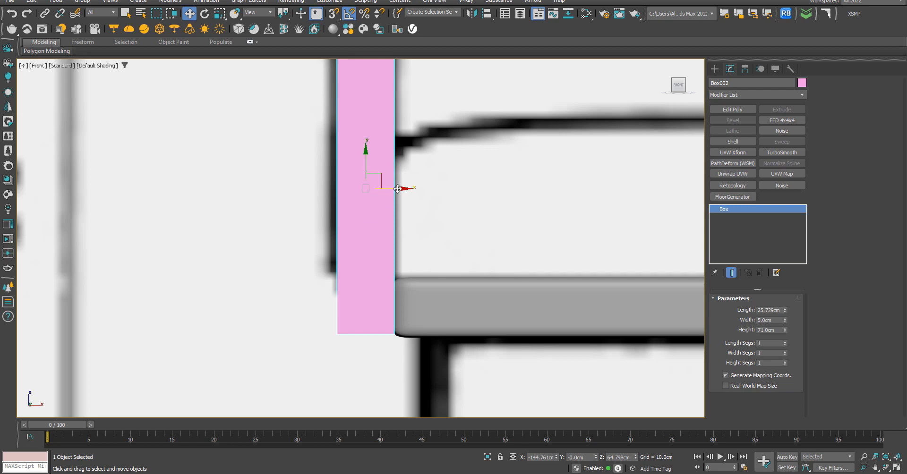
left_click_drag(398, 189, 398, 189)
scroll(388, 203, "down", 5)
middle_click_drag(388, 202, 388, 253)
scroll(391, 213, "up", 5)
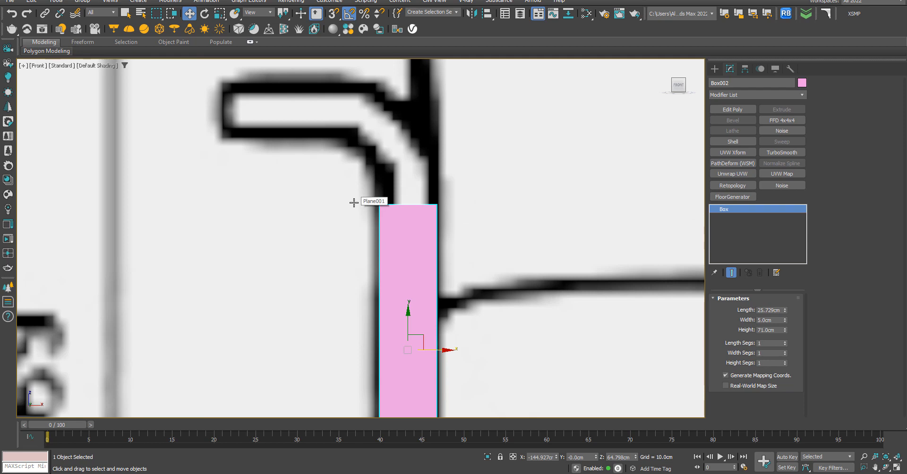
Apply an Edit Poly modifier to the armrest box and convert it to an Editable Poly.
scroll(374, 208, "down", 5)
middle_click_drag(414, 216, 467, 251, "alt")
key("f")
key("z")
scroll(460, 251, "down", 5)
scroll(421, 216, "up", 4)
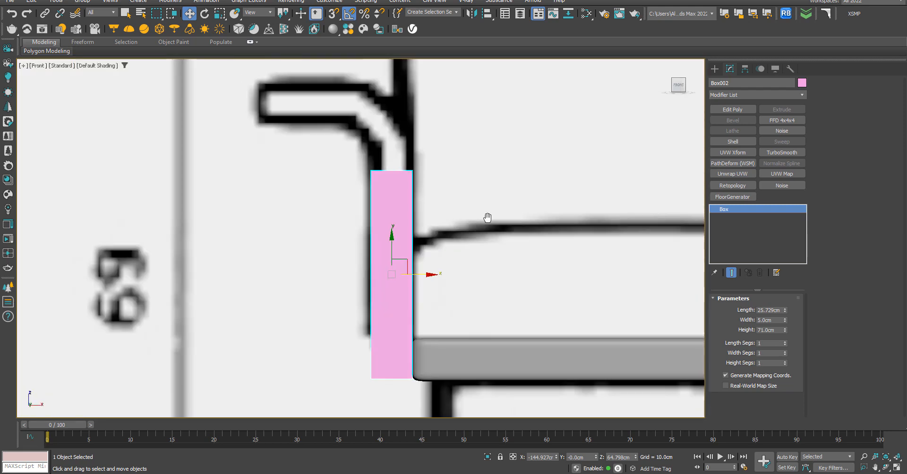
left_click(738, 110)
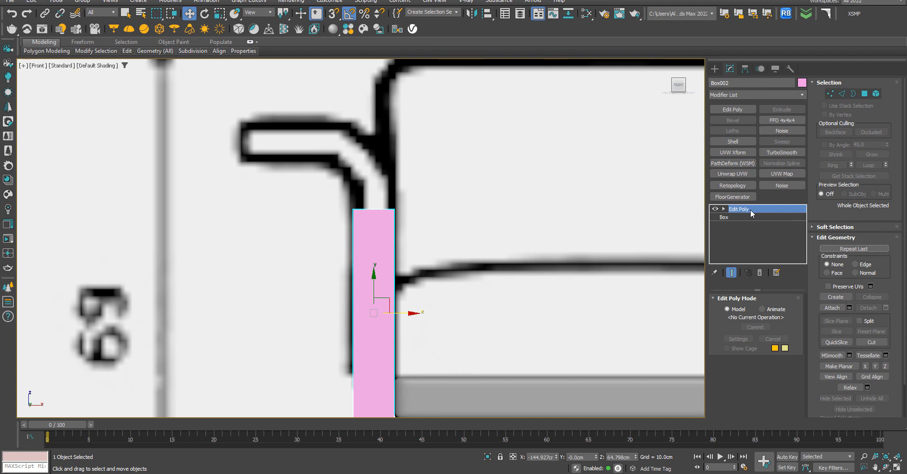
right_click(350, 252)
mouse_move(427, 348)
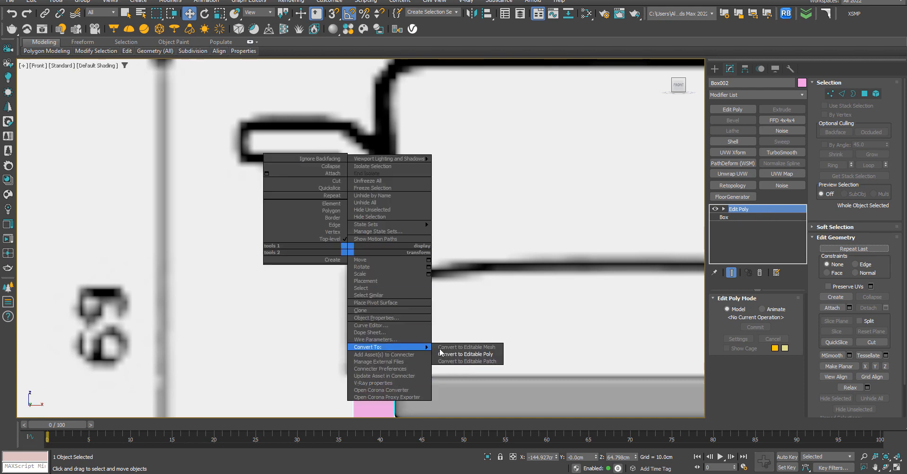
left_click(486, 354)
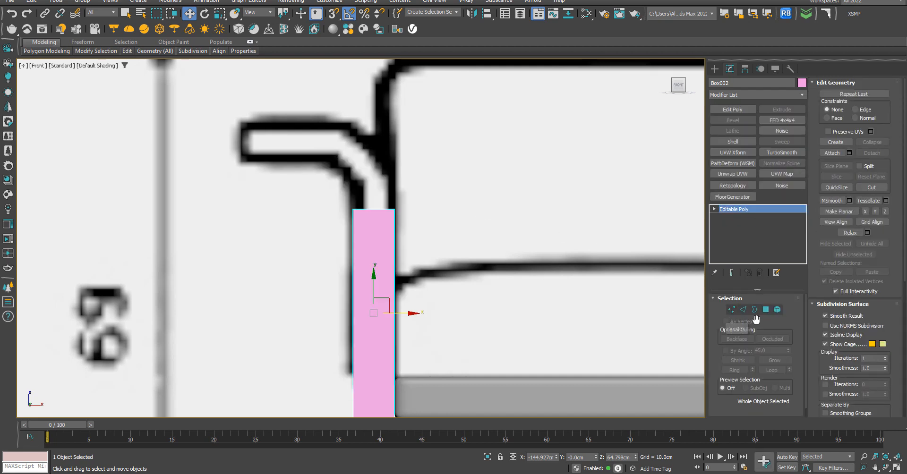
Select the armrest box's four upper vertices and delete its top polygon.
left_click(732, 309)
left_click_drag(277, 174, 406, 220)
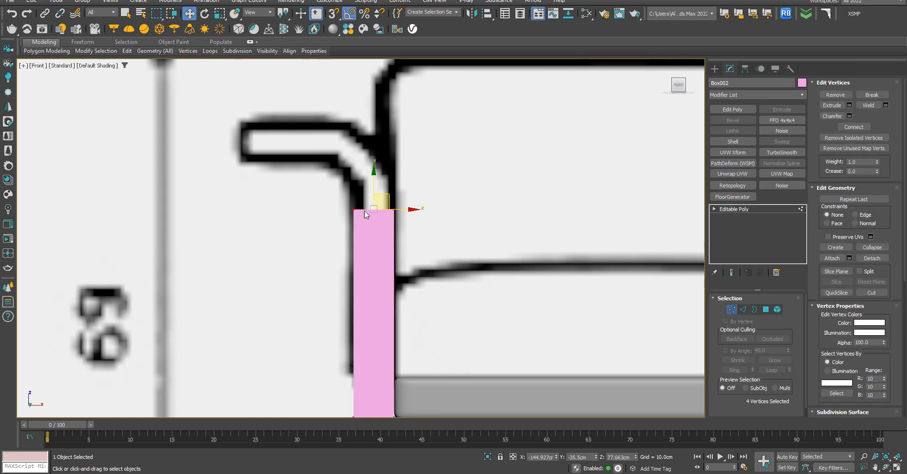
middle_click_drag(500, 215, 444, 252, "alt")
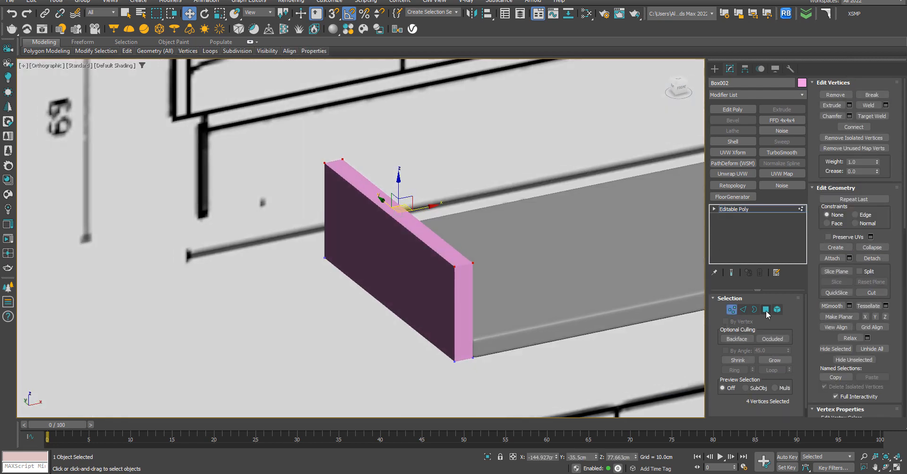
key("4")
left_click(445, 252)
key("Delete")
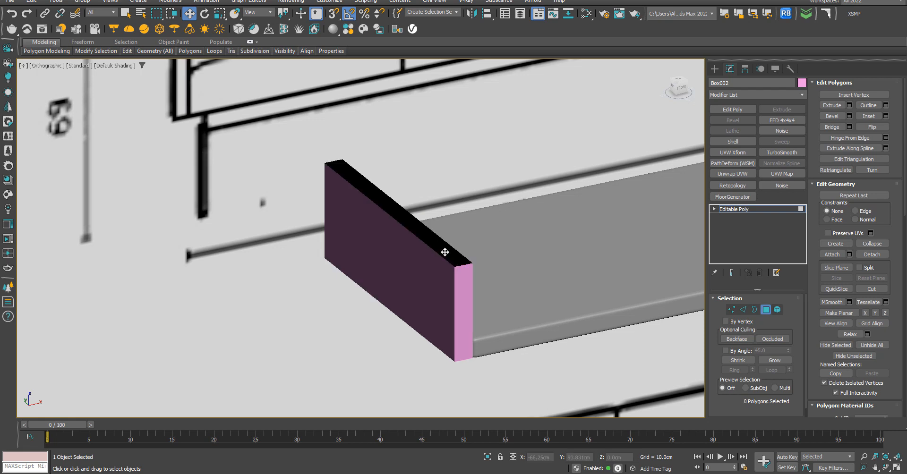
Raise the armrest box's four upper vertices to the top outline of the curved armrest in the front drawing.
key("f")
scroll(349, 237, "down", 3)
scroll(249, 172, "up", 10)
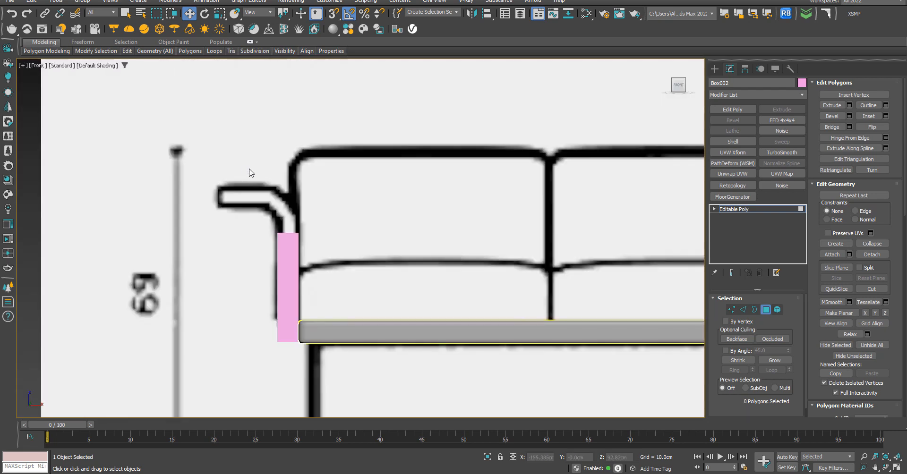
left_click(731, 309)
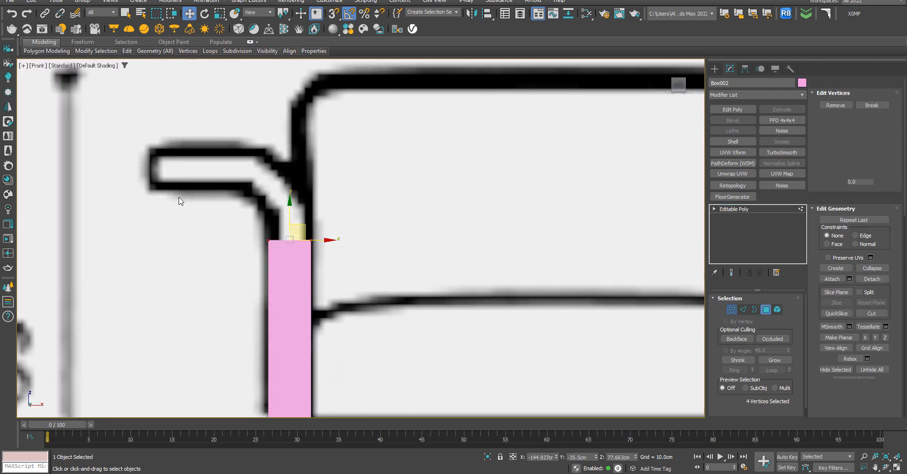
left_click_drag(292, 219, 292, 129)
scroll(289, 176, "up", 2)
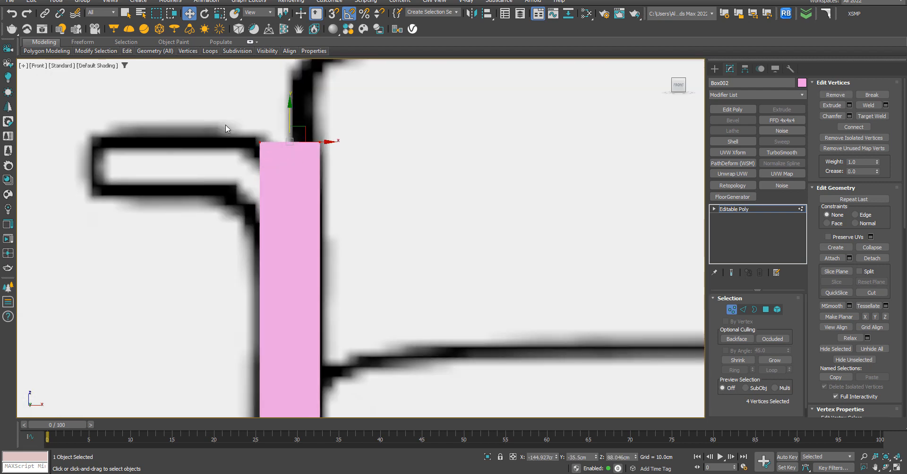
Lower the two upper vertices on the armrest box's outer side with a vertical offset of -2.5 cm.
left_click_drag(226, 125, 307, 184)
right_click(255, 132)
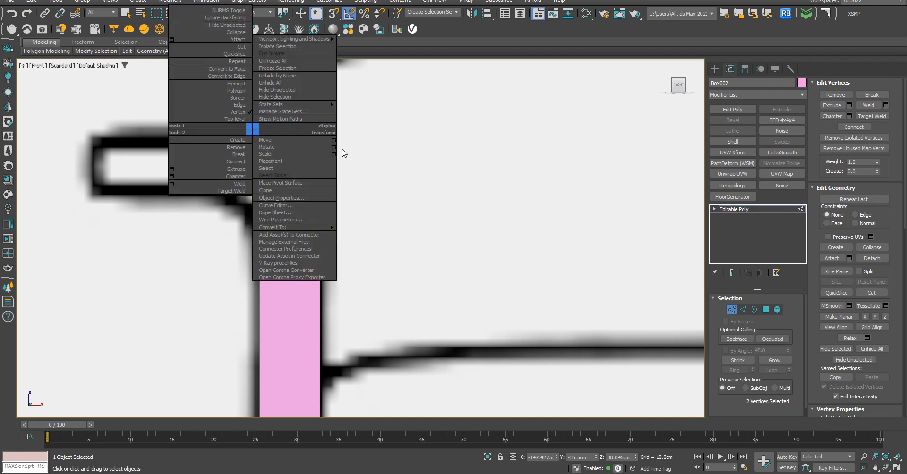
left_click(333, 140)
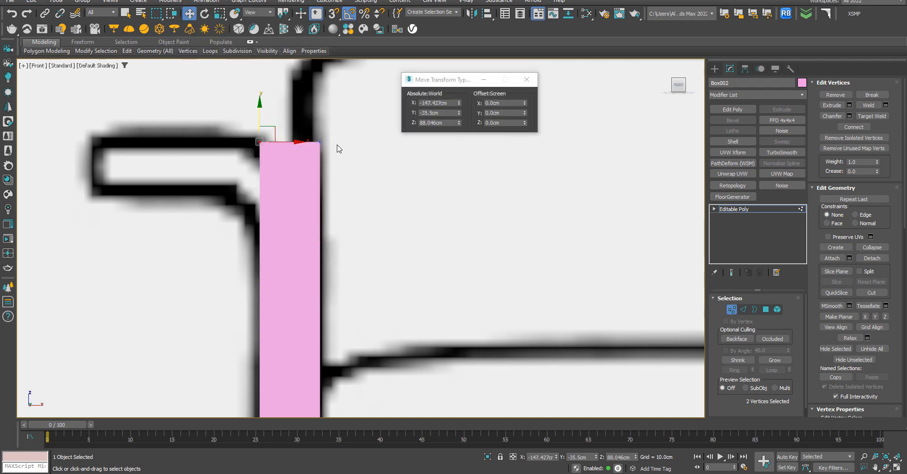
left_click(507, 114)
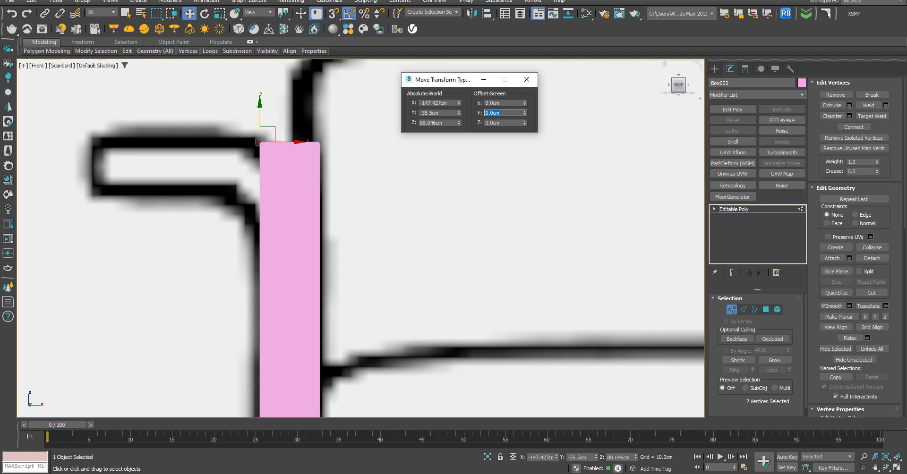
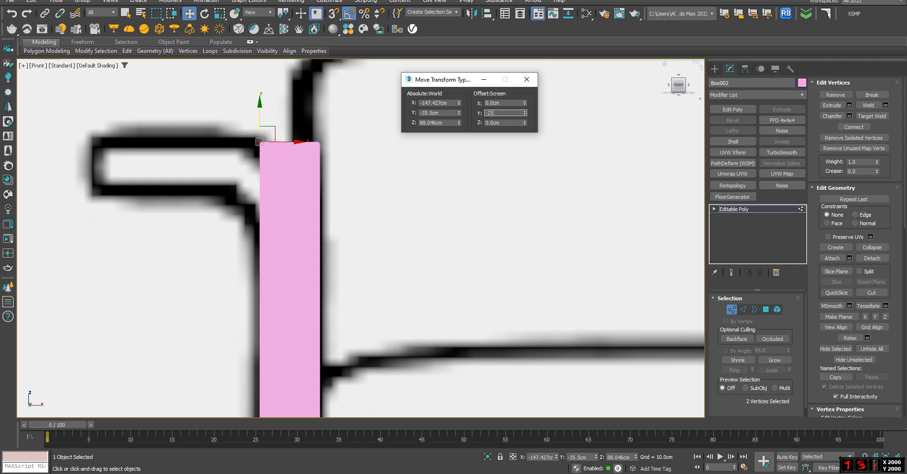
type("-2.5")
key("Return")
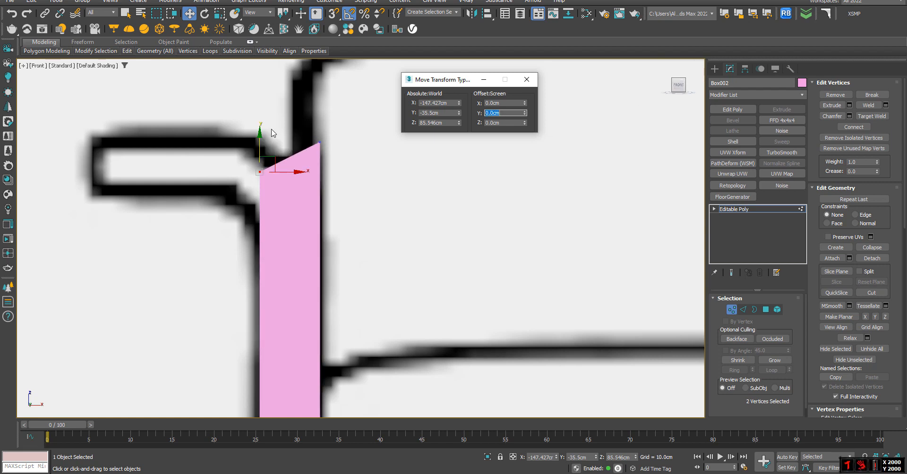
left_click(527, 79)
Try to extend the open top border outward along the drawn armrest, then undo it together with the outer vertices' offset.
left_click(755, 309)
left_click(304, 150)
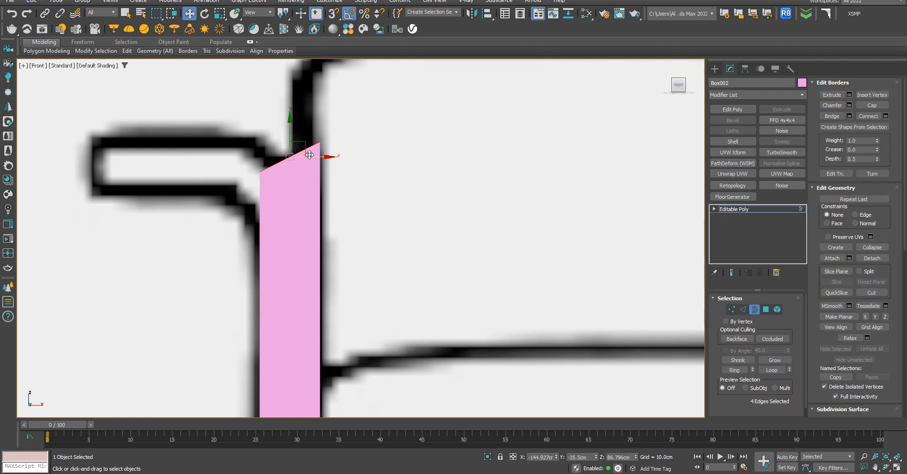
left_click_drag(312, 155, 140, 143, "shift")
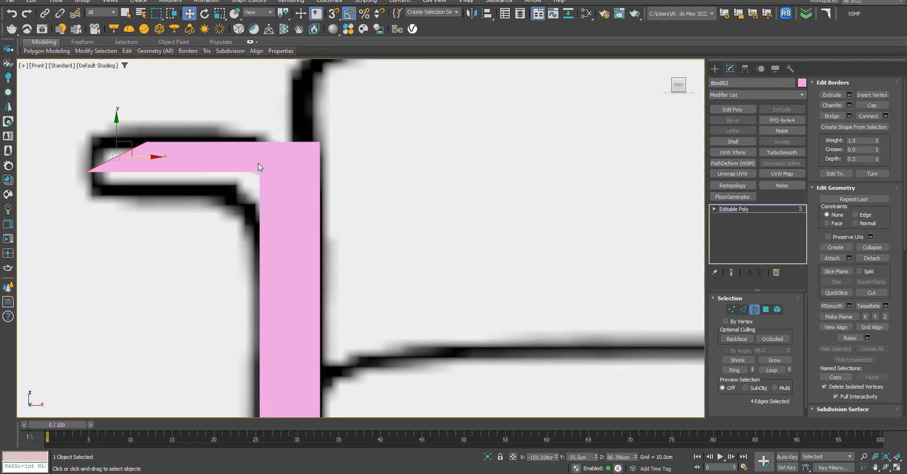
scroll(259, 165, "up", 2)
key("ctrl+z")
scroll(259, 164, "down", 2)
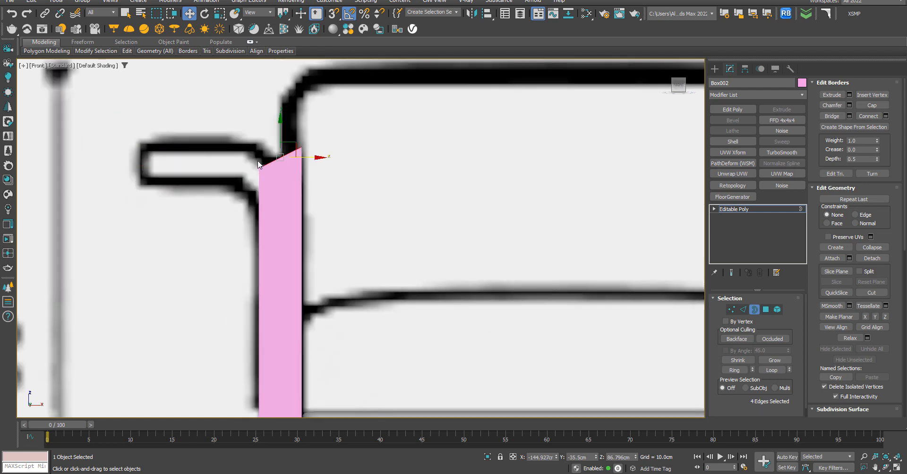
key("ctrl+z")
key("ctrl+z")
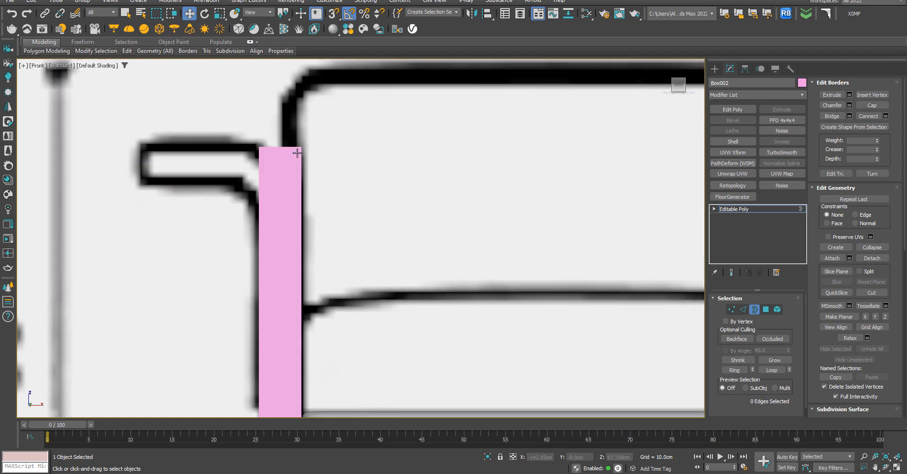
Display edged faces and change the armrest box's object color to grey.
scroll(293, 160, "down", 4)
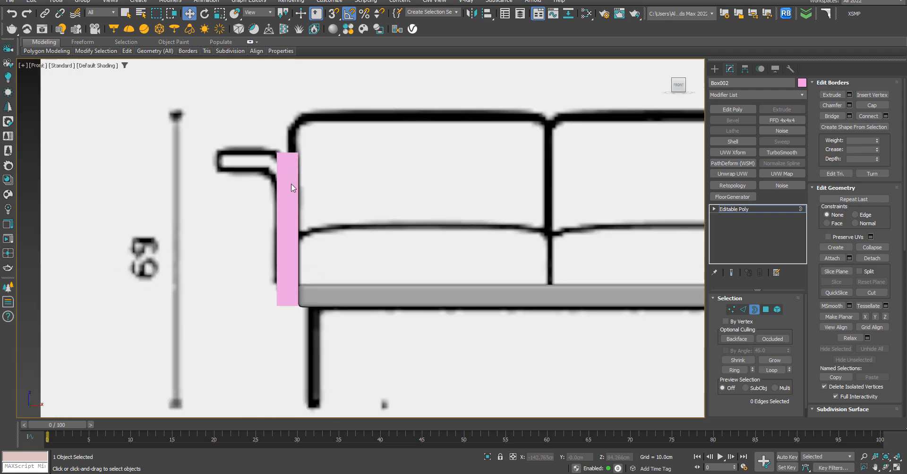
scroll(292, 185, "up", 2)
left_click(743, 311)
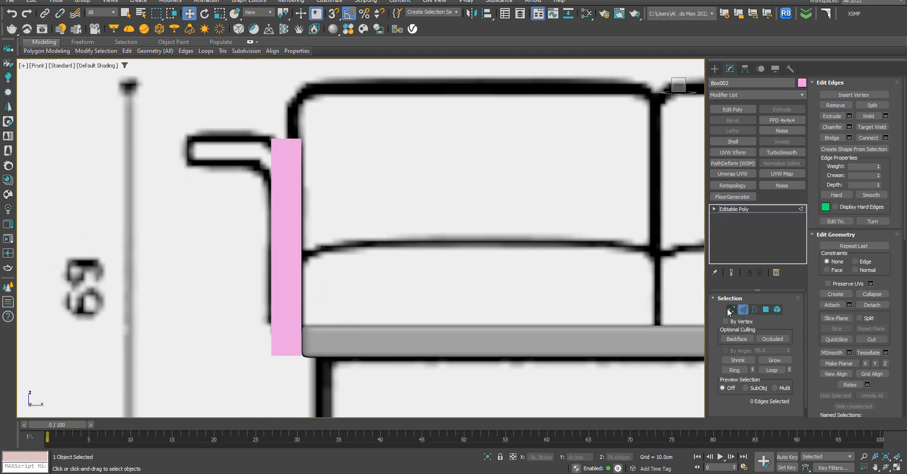
scroll(275, 226, "down", 2)
middle_click_drag(290, 232, 315, 251, "alt")
key("F4")
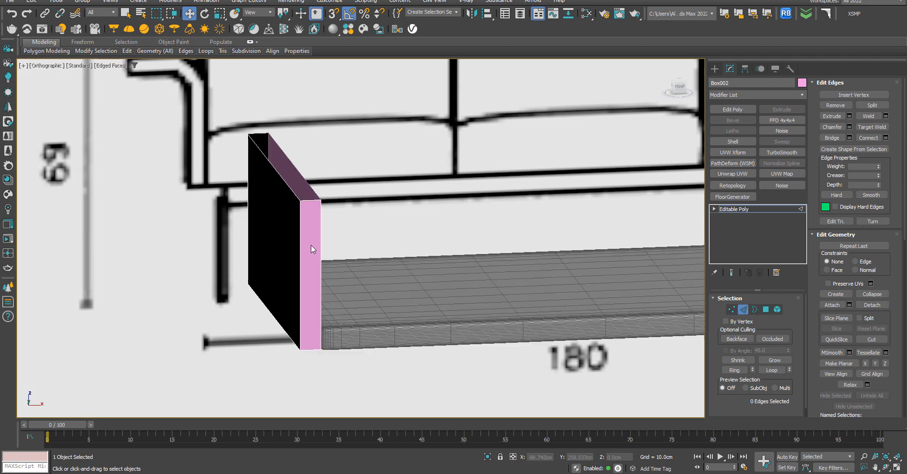
left_click(802, 83)
left_click(367, 194)
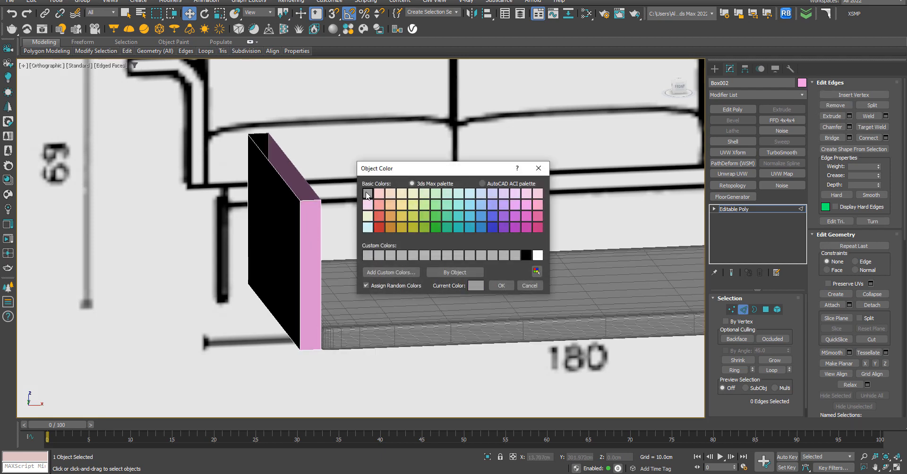
left_click(502, 286)
key("f")
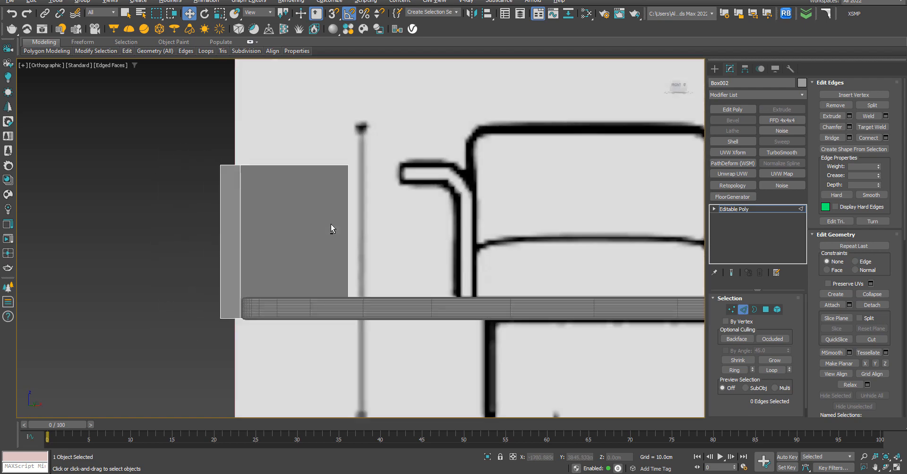
scroll(228, 258, "up", 2)
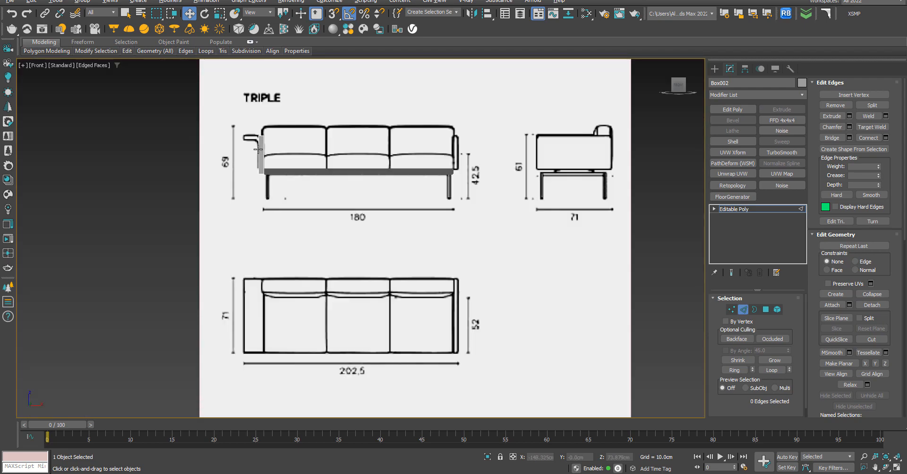
scroll(257, 141, "up", 10)
middle_click_drag(280, 103, 324, 178)
scroll(302, 174, "down", 4)
scroll(324, 177, "up", 4)
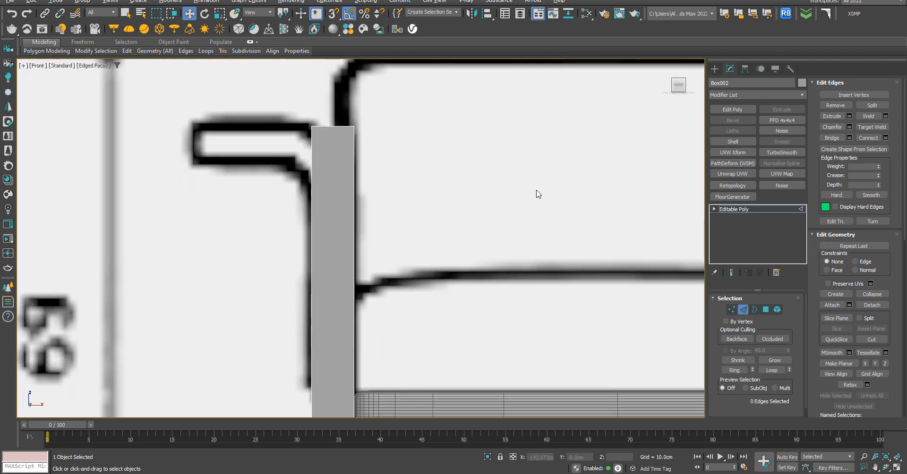
left_click(835, 319)
scroll(448, 217, "down", 8)
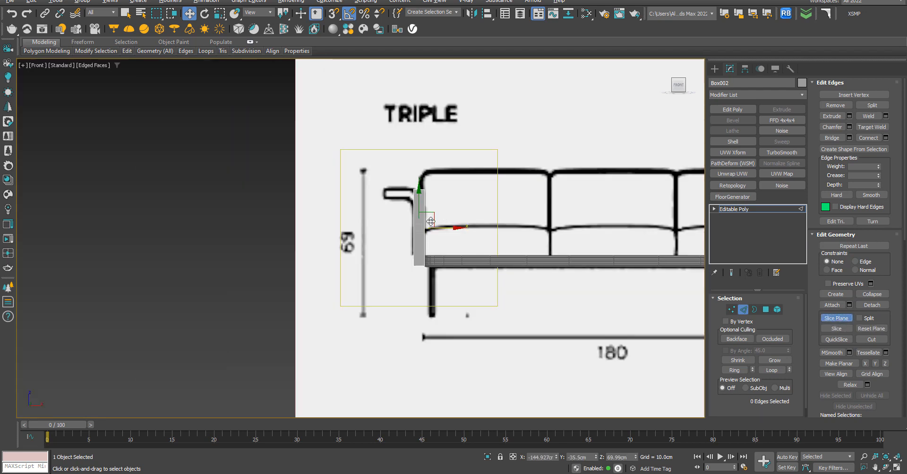
scroll(431, 221, "up", 4)
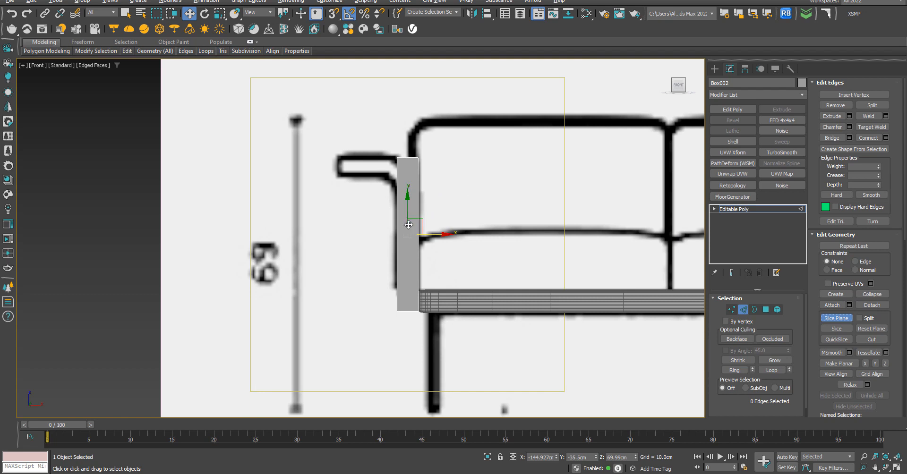
middle_click_drag(420, 226, 372, 227)
key("e")
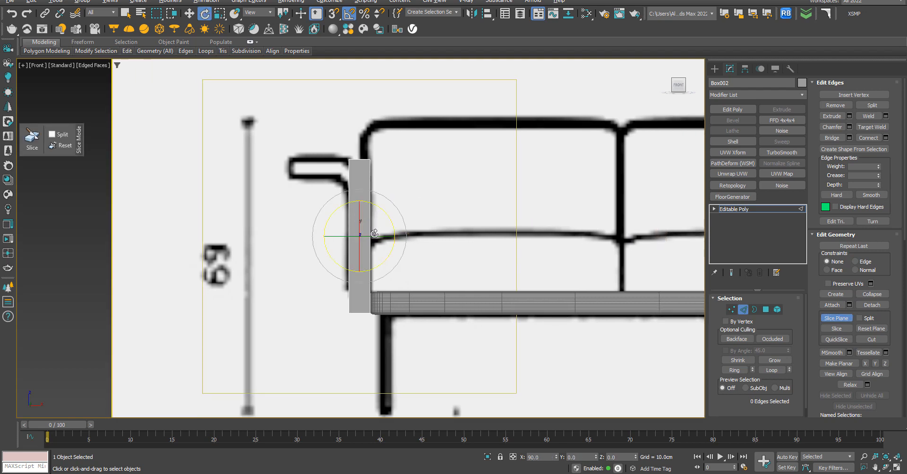
scroll(355, 240, "down", 3)
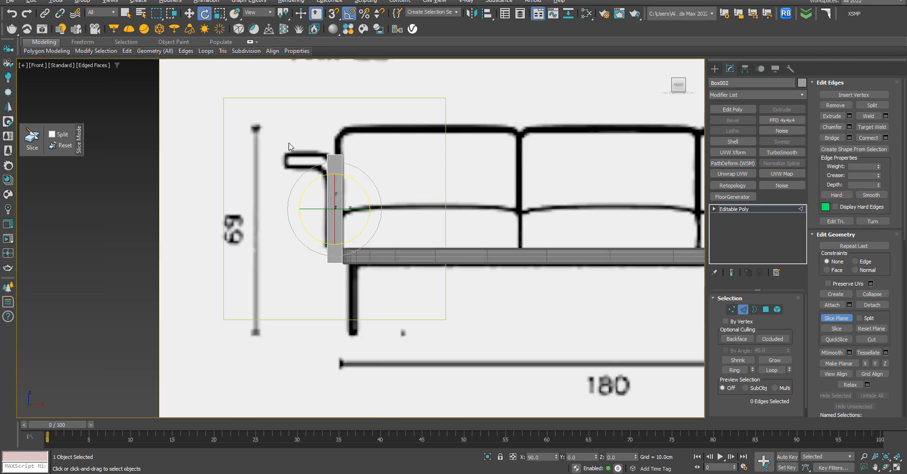
mouse_move(354, 240)
middle_mouse_down("alt")
mouse_move(412, 208)
mouse_move(425, 138)
mouse_move(392, 182)
mouse_move(502, 374)
middle_mouse_up("alt")
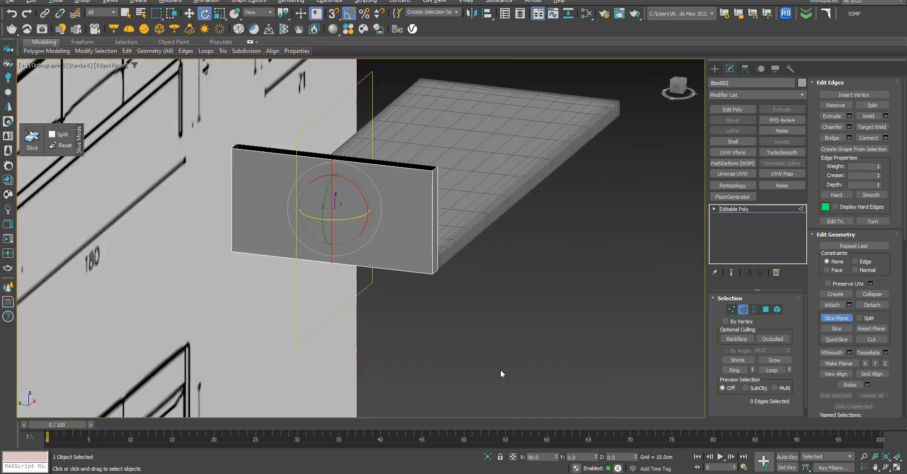
Isolate the armrest box and activate a slice plane on it in the front view.
left_click(487, 458)
scroll(546, 276, "down", 3)
middle_click_drag(546, 276, 773, 299, "alt")
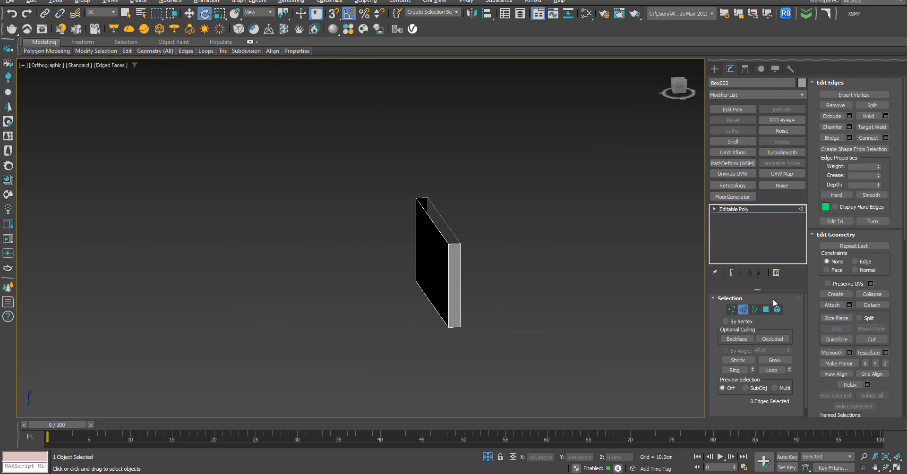
left_click(836, 318)
middle_click_drag(614, 326, 620, 277, "alt")
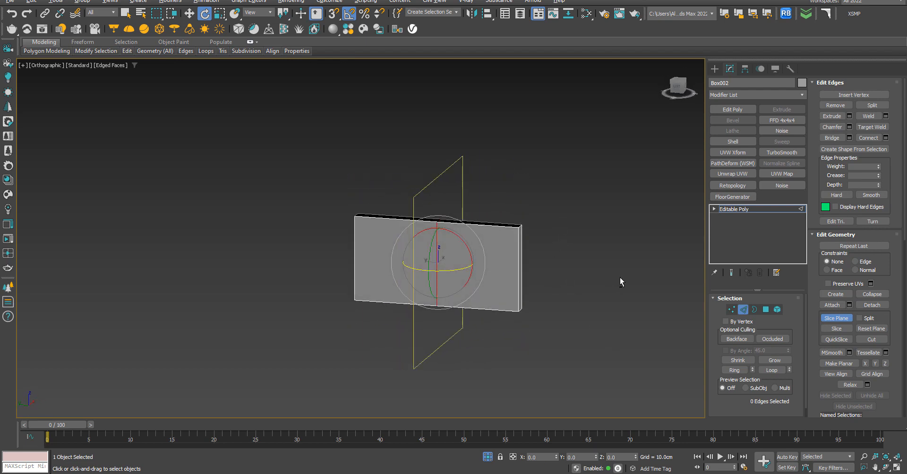
scroll(416, 217, "up", 8)
scroll(518, 148, "down", 8)
middle_click_drag(580, 198, 489, 213, "alt")
key("f")
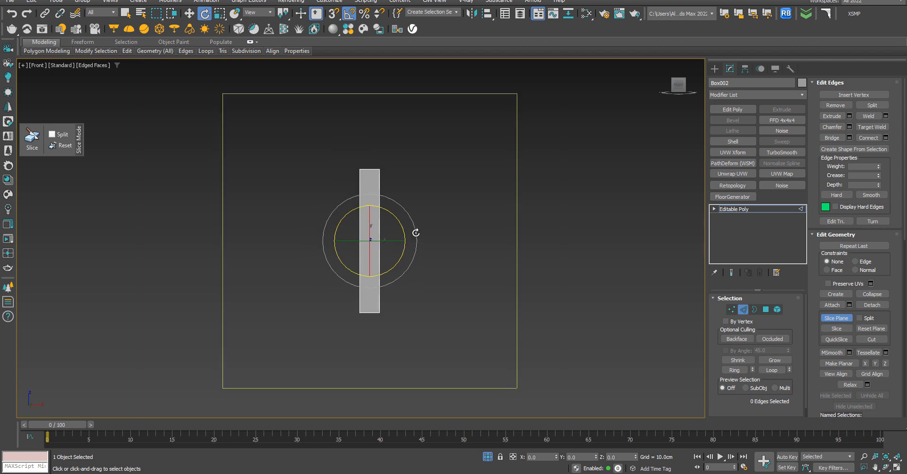
Rotate the slice plane to a 45-degree diagonal rising toward the box's inner side and raise it to about Z 84.9 cm.
scroll(413, 233, "down", 2)
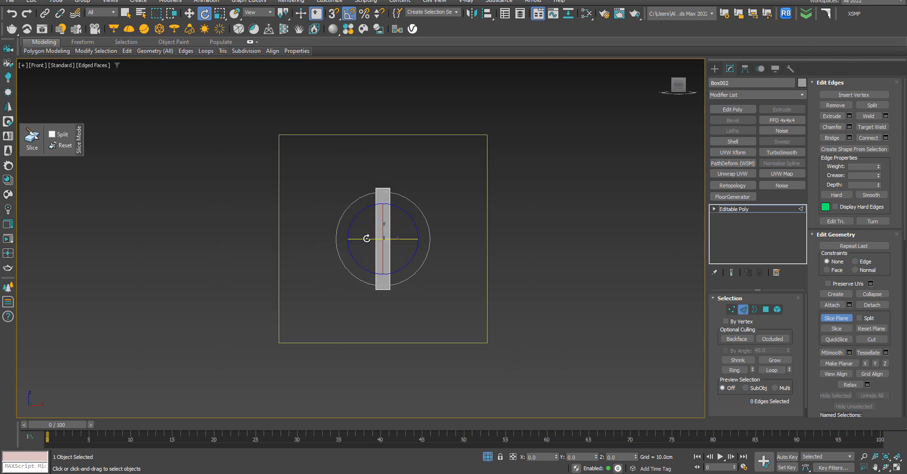
left_click_drag(367, 239, 547, 389)
left_click(350, 14)
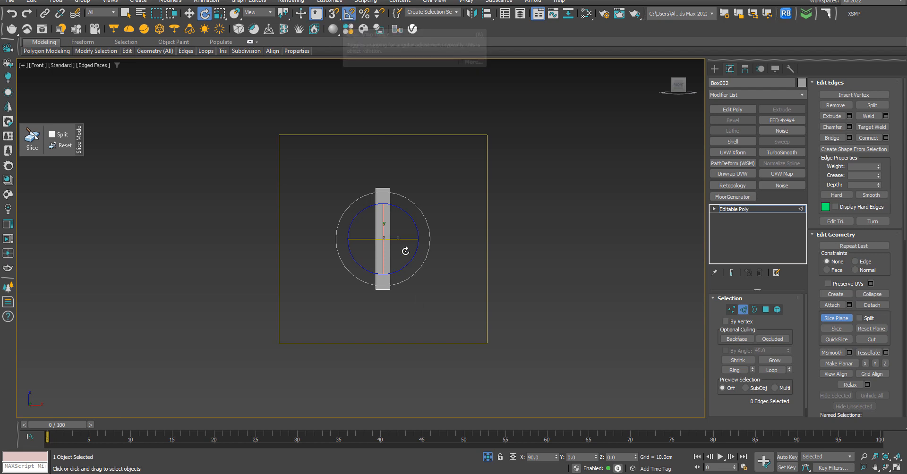
left_click_drag(402, 238, 360, 241)
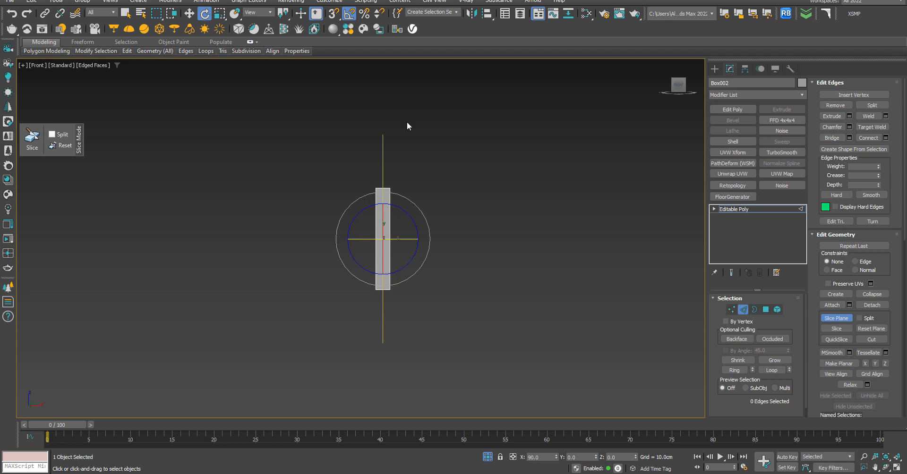
scroll(394, 215, "up", 2)
left_click_drag(398, 221, 377, 171)
key("w")
scroll(376, 171, "up", 5)
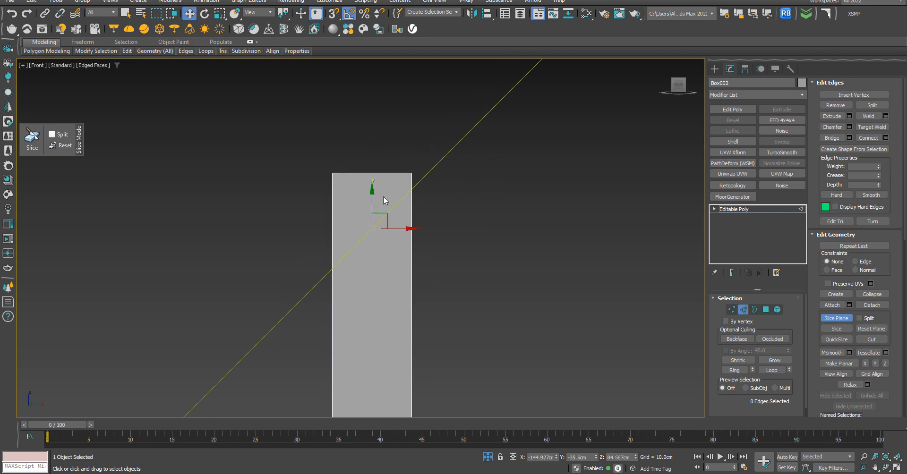
left_click_drag(371, 202, 371, 201)
scroll(416, 205, "down", 4)
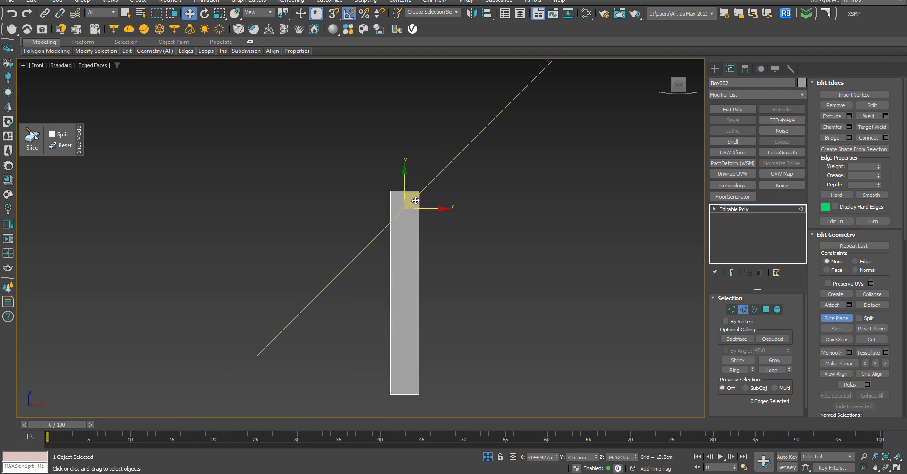
scroll(407, 209, "up", 1)
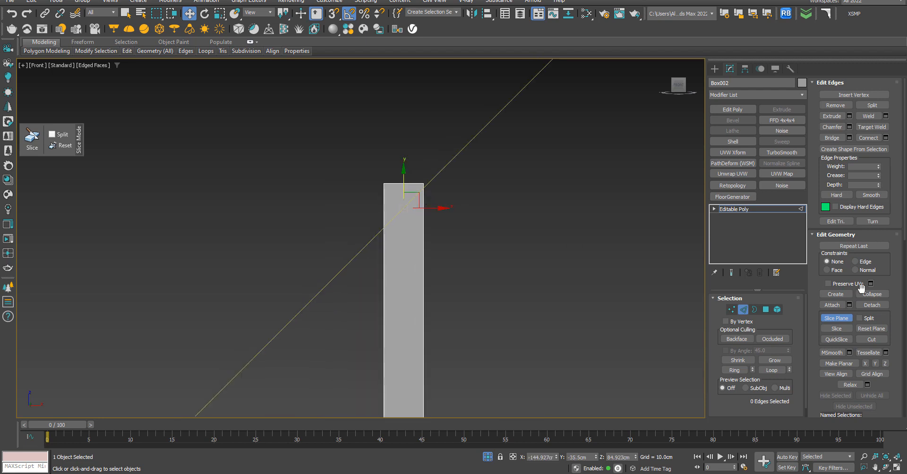
Slice the armrest box along the diagonal plane and delete the four polygons above the cut.
left_click(836, 329)
left_click(765, 310)
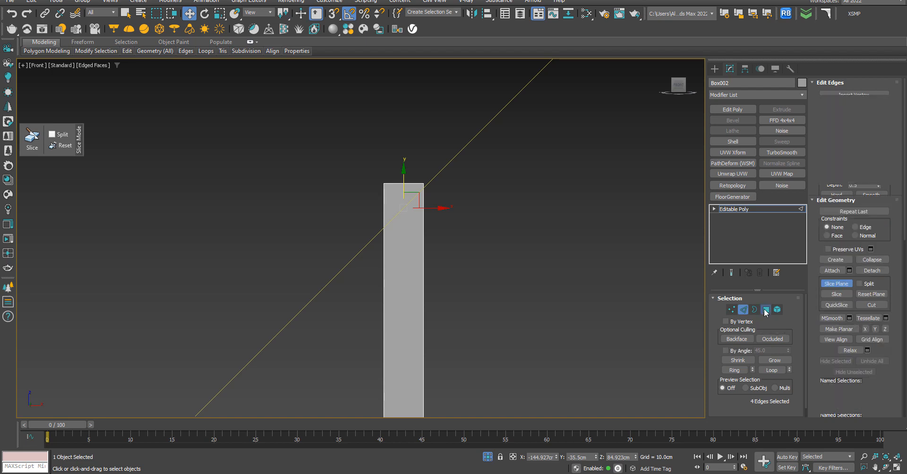
scroll(339, 191, "up", 3)
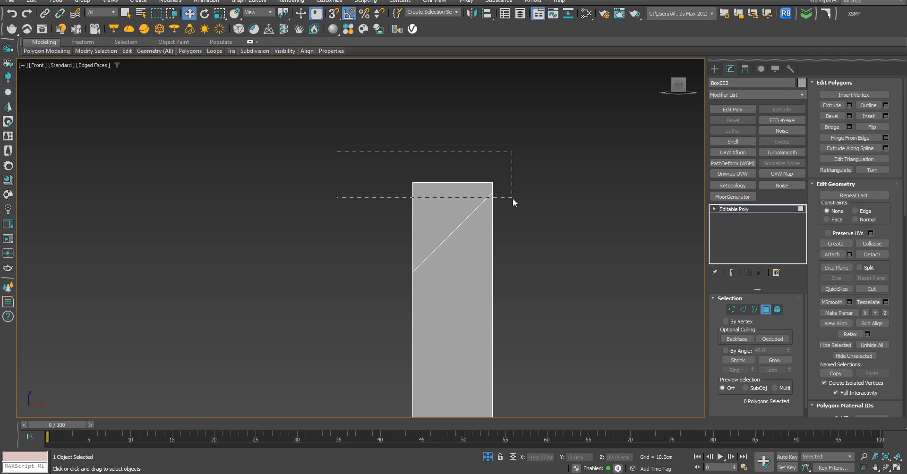
left_click_drag(512, 199, 506, 188)
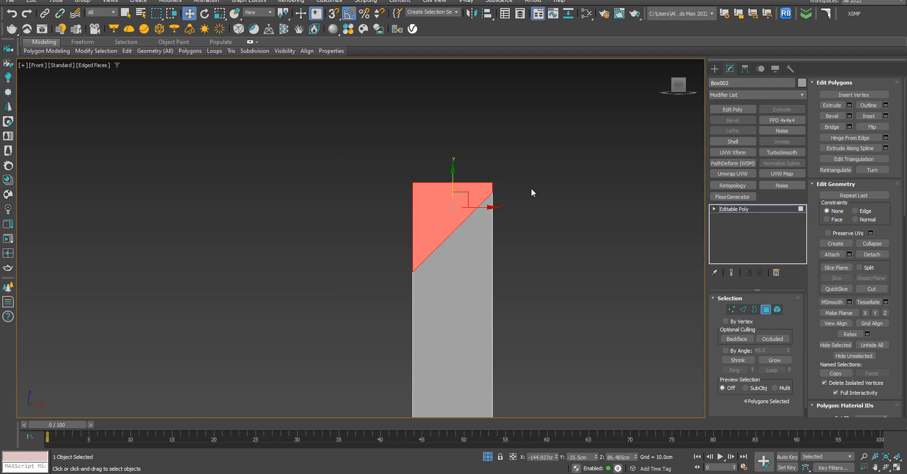
key("Delete")
middle_click_drag(531, 193, 500, 211, "alt")
key("f")
key("z")
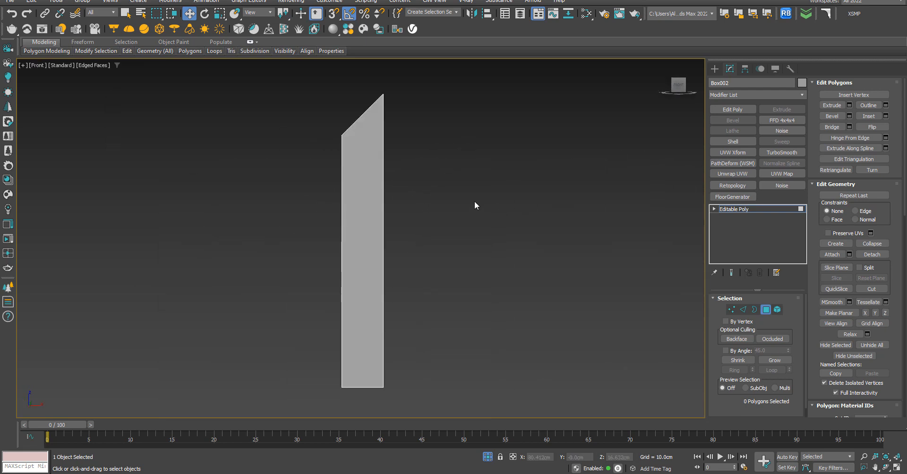
End isolation and extend the slanted open border outward about 18.7 cm as new polygons, to the drawn armrest's outer end.
left_click(487, 456)
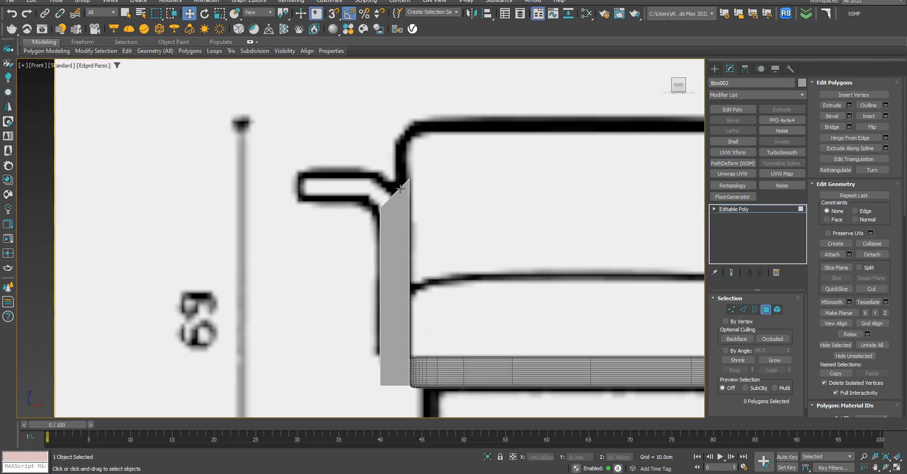
left_click_drag(356, 178, 463, 228)
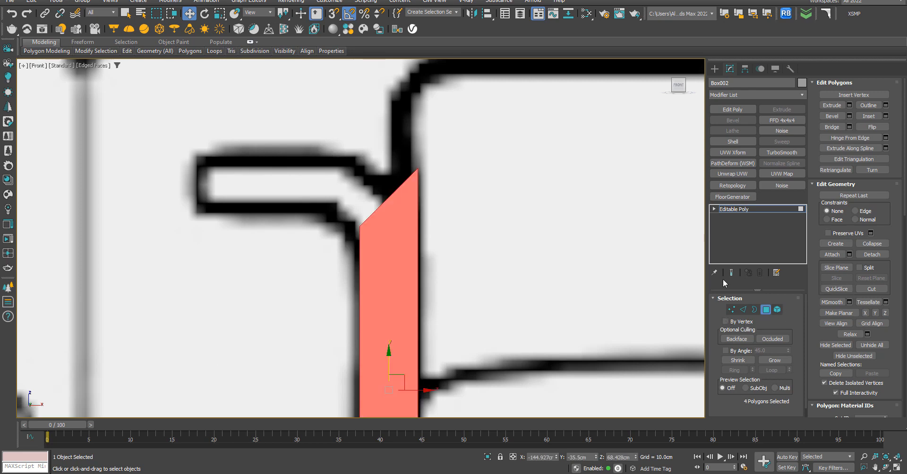
left_click(755, 309)
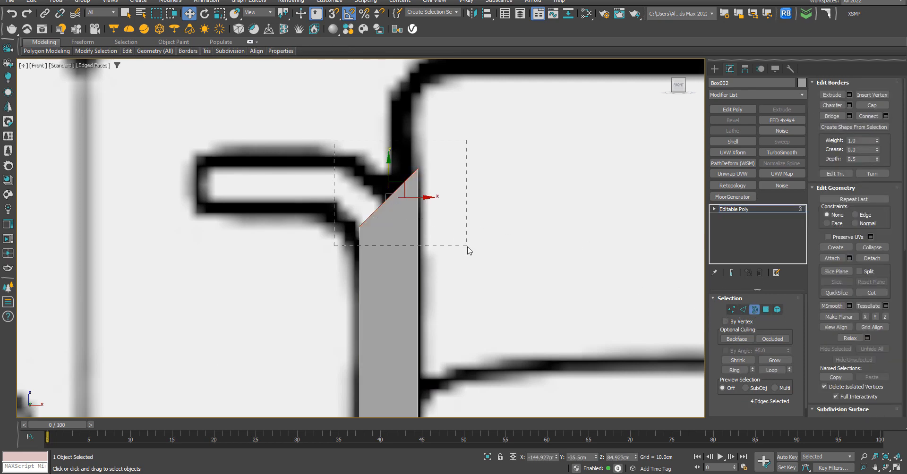
mouse_move(437, 240)
middle_mouse_down("alt")
mouse_move(475, 247)
mouse_move(512, 227)
mouse_move(569, 235)
mouse_move(436, 250)
middle_mouse_up("alt")
key("f")
key("z")
scroll(438, 235, "down", 5)
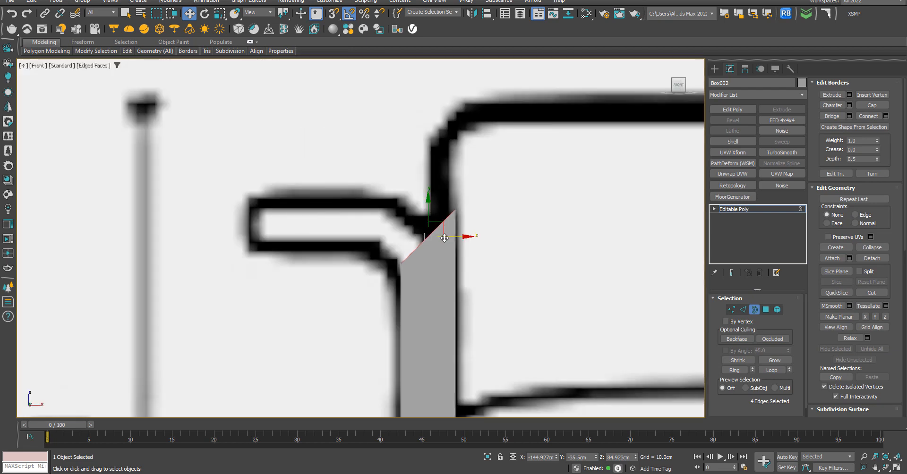
scroll(425, 240, "up", 1)
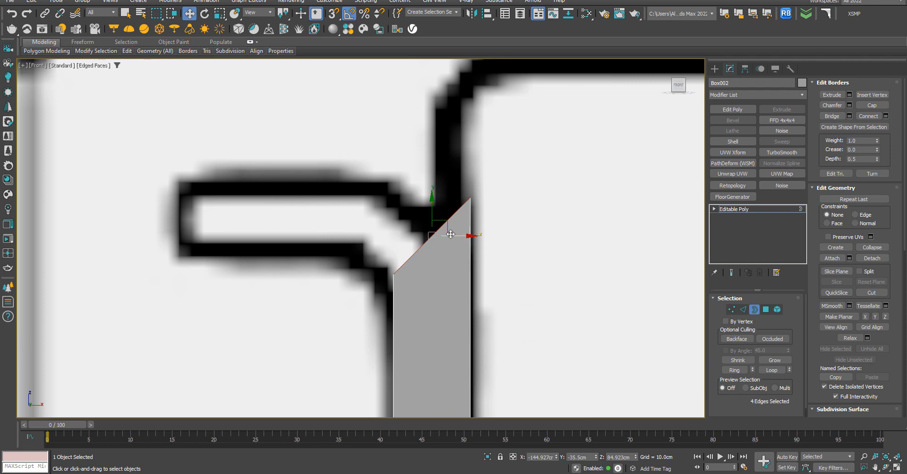
left_click_drag(462, 235, 177, 226, "shift")
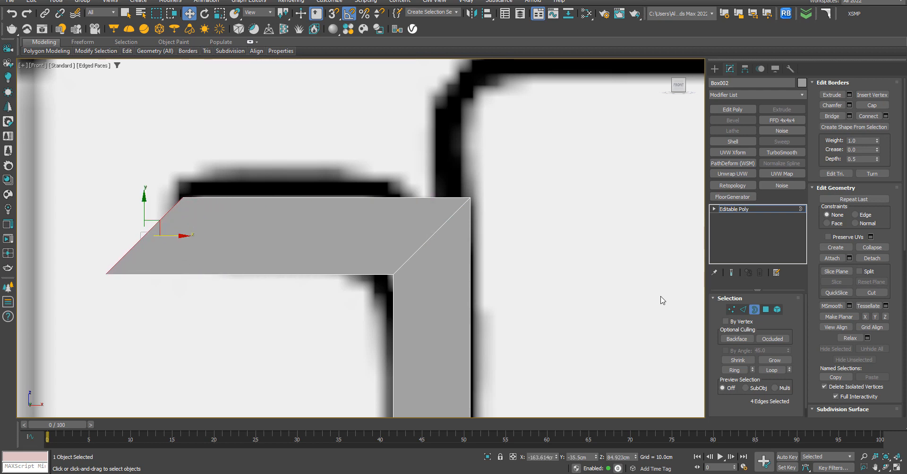
Raise the armrest's eight upper vertices by about 0.8 cm to match the drawn horizontal arm.
left_click(727, 310)
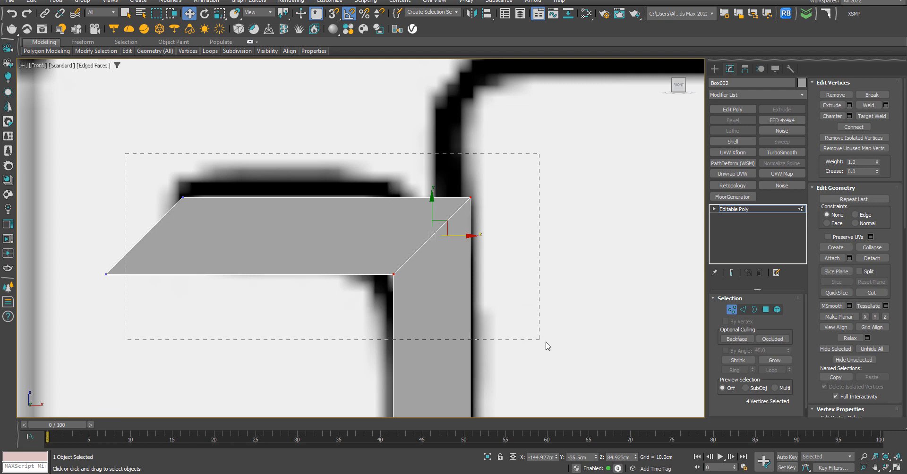
left_click_drag(546, 347, 547, 346)
mouse_move(80, 124)
left_mouse_down()
mouse_move(537, 320)
mouse_move(614, 338)
left_mouse_up()
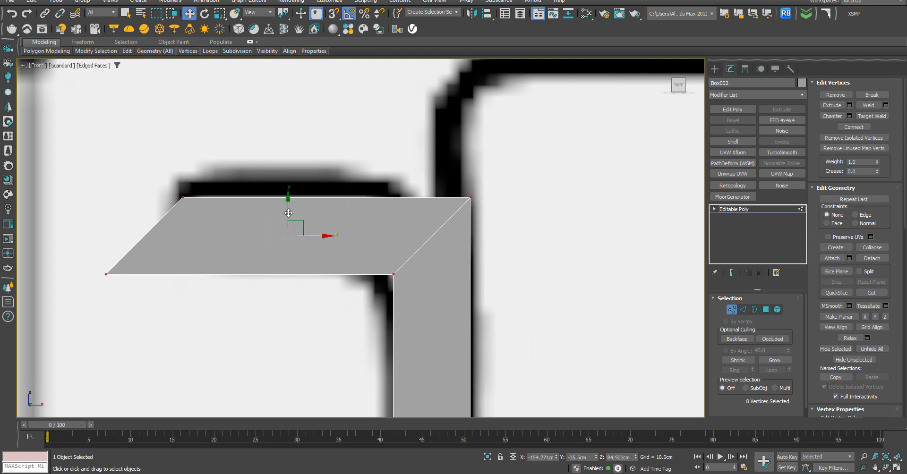
left_click_drag(288, 213, 291, 200)
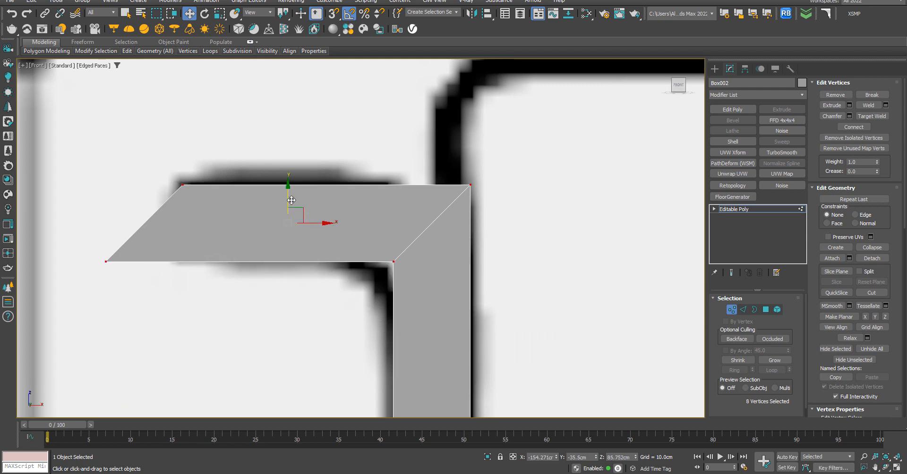
Snap the armrest's two lower outer end vertices to X -161.114 cm, directly beneath the upper ones, to square off the end.
left_click_drag(258, 329, 257, 329)
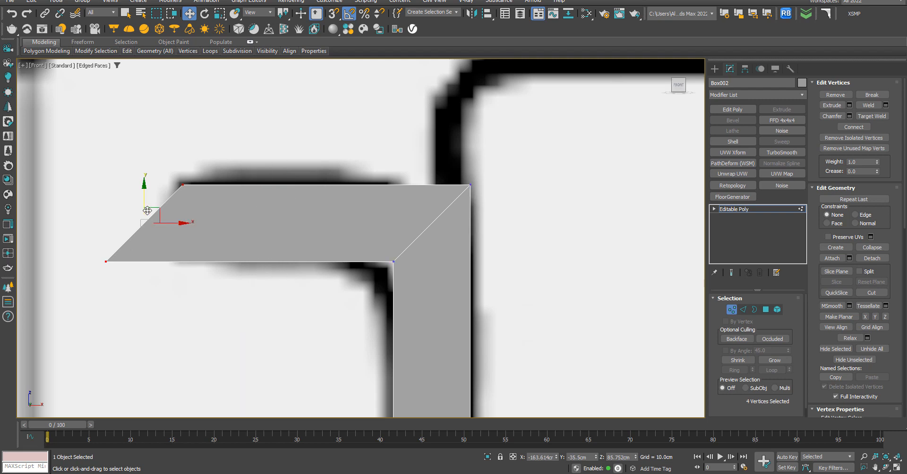
left_click_drag(157, 314, 157, 314)
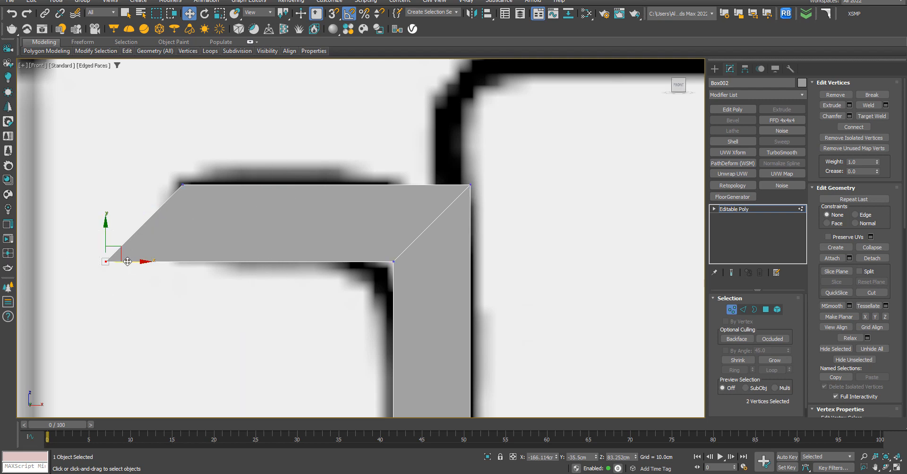
mouse_move(127, 261)
left_mouse_down()
mouse_move(203, 264)
mouse_move(208, 229)
mouse_move(193, 218)
mouse_move(185, 243)
mouse_move(133, 274)
left_mouse_up()
key("s")
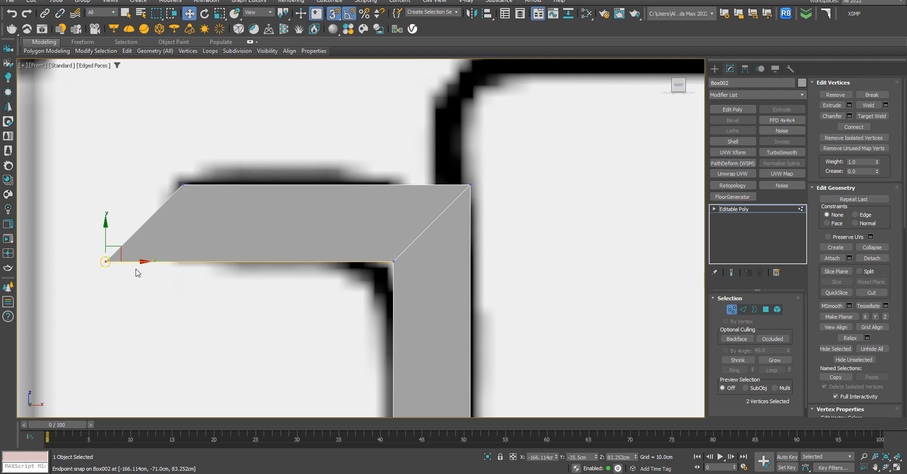
left_click_drag(140, 263, 184, 183)
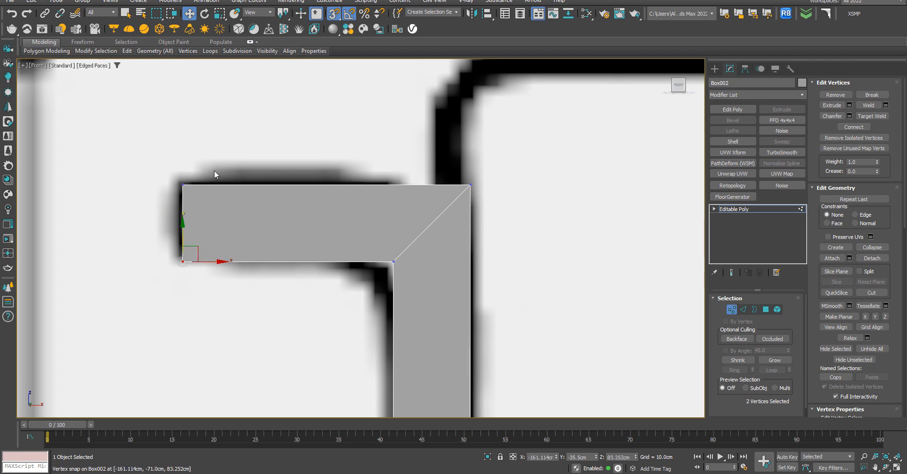
scroll(214, 171, "down", 2)
middle_click_drag(228, 201, 254, 243, "alt")
key("f")
key("z")
scroll(384, 248, "up", 4)
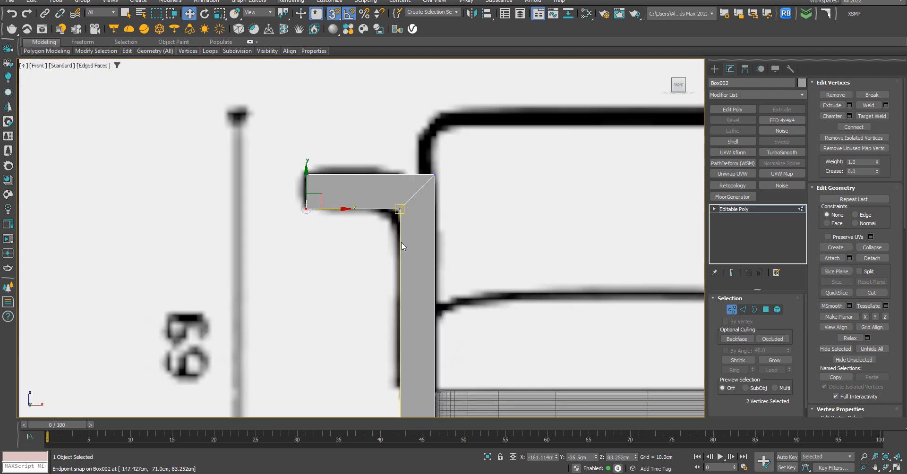
Move the four vertices at the armrest's outer end about 1.2 cm outward to X -162.275 cm.
key("s")
left_click_drag(287, 157, 330, 236)
scroll(315, 203, "up", 1)
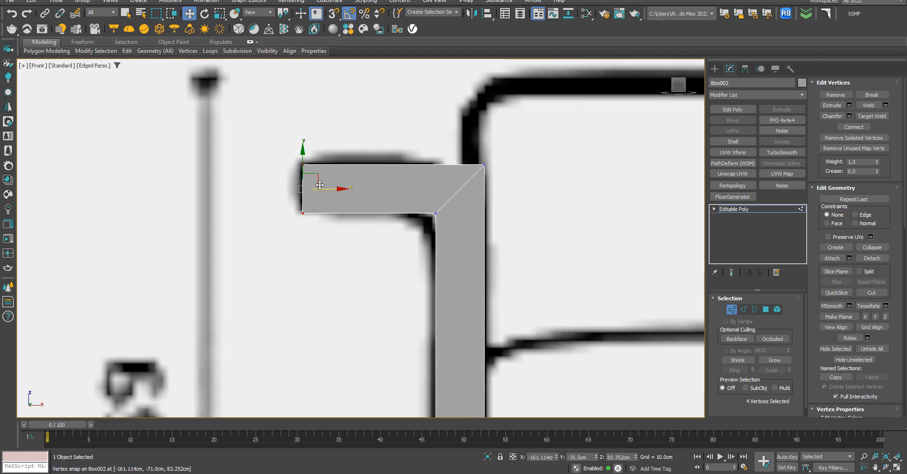
left_click_drag(314, 185, 324, 191)
key("ctrl+z")
Select the loop of four edges around the armrest's diagonal mitre joint.
key("2")
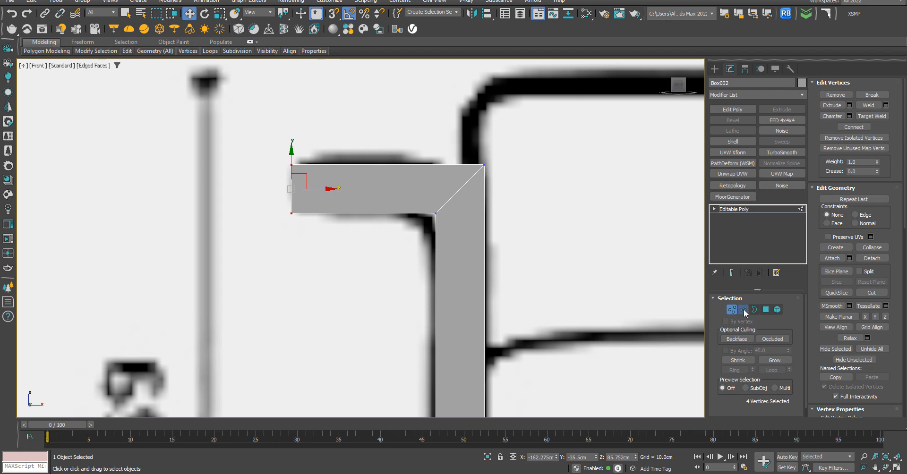
left_click(460, 191)
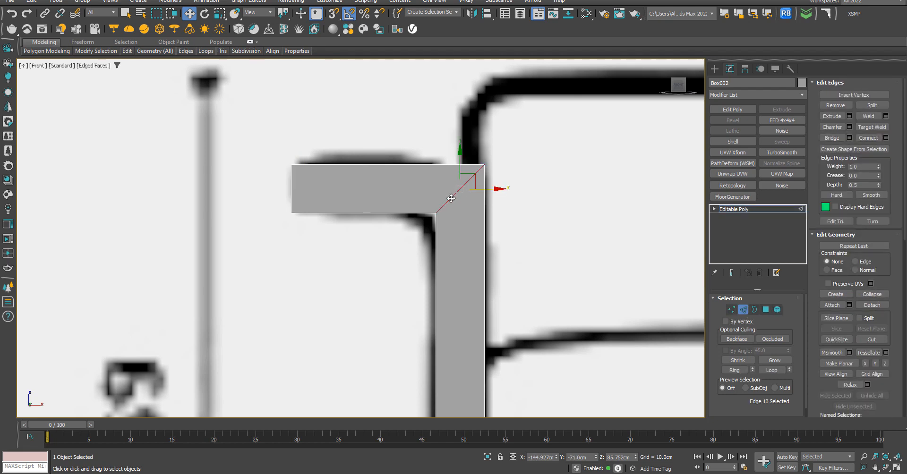
middle_click_drag(480, 202, 583, 166, "alt")
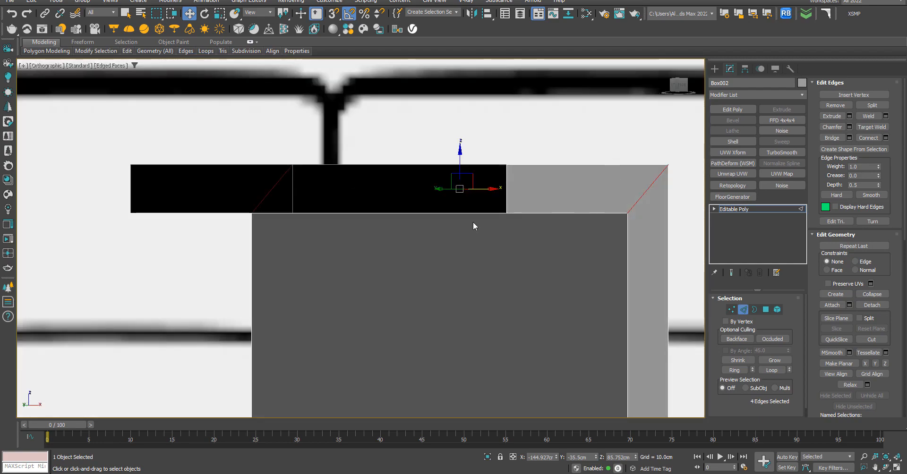
middle_click_drag(473, 222, 307, 225, "alt")
key("f")
scroll(312, 226, "down", 8)
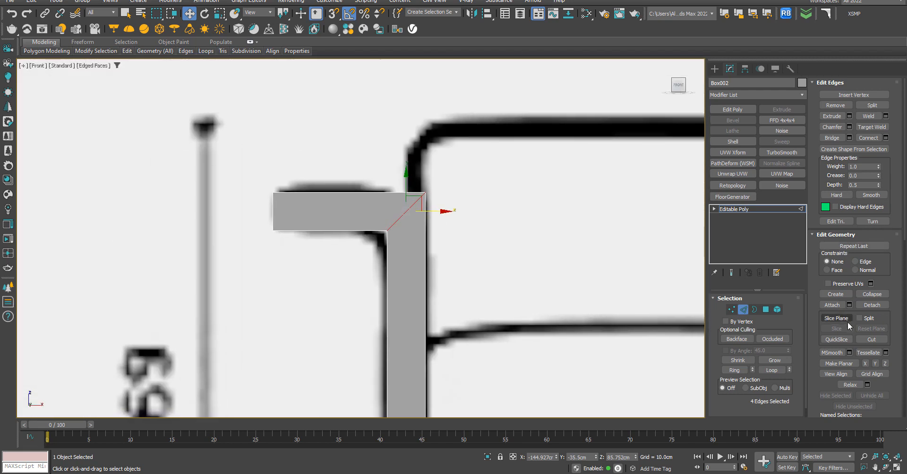
Start a Chamfer on the four mitre edges with an amount of 6.32 cm.
left_click(849, 127)
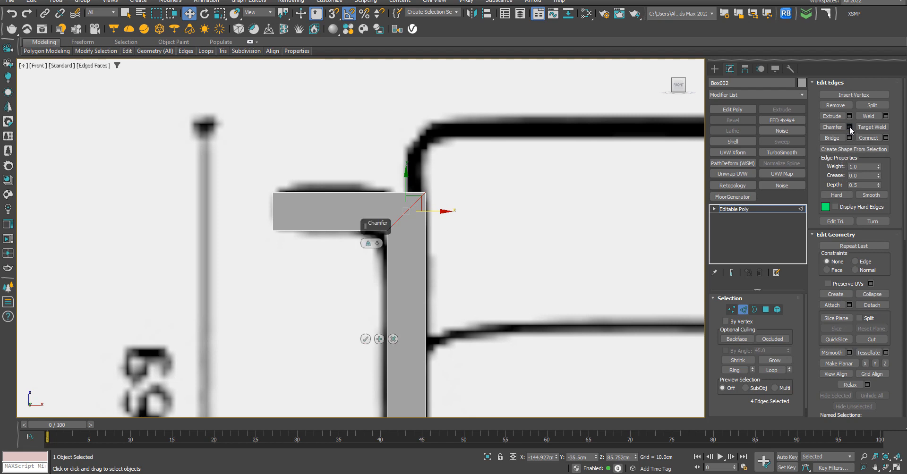
scroll(553, 211, "up", 5)
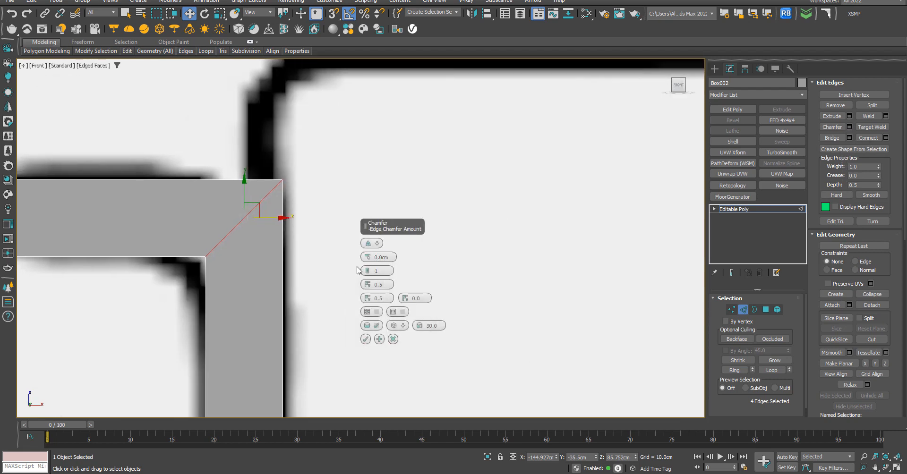
left_click_drag(368, 258, 344, 158)
scroll(276, 186, "down", 4)
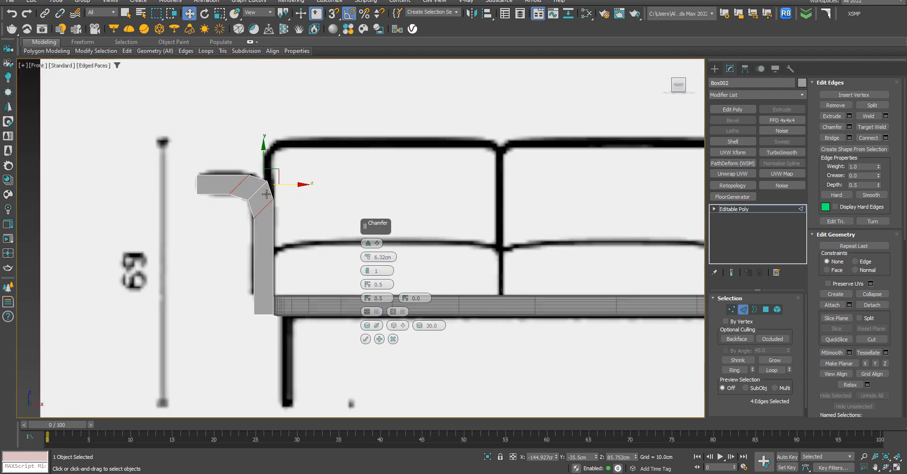
scroll(270, 196, "up", 3)
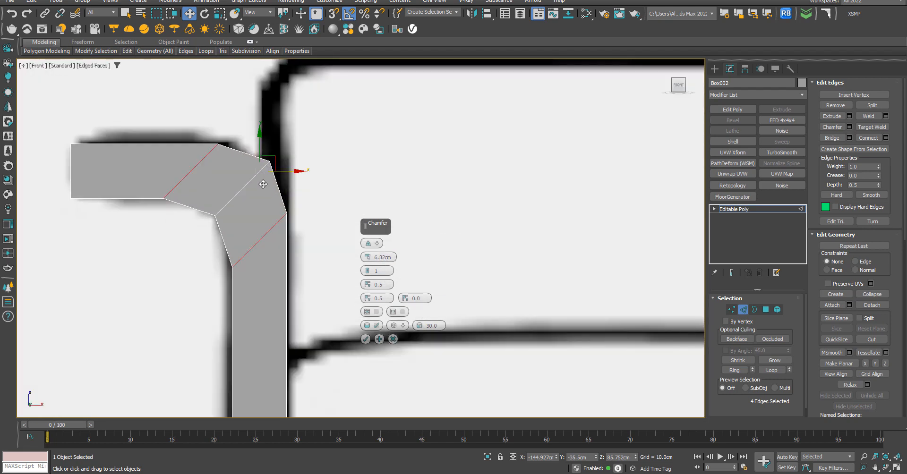
Set the chamfer type to Tri and its connecting edge segments to 3.
left_click(377, 244)
left_click(389, 261)
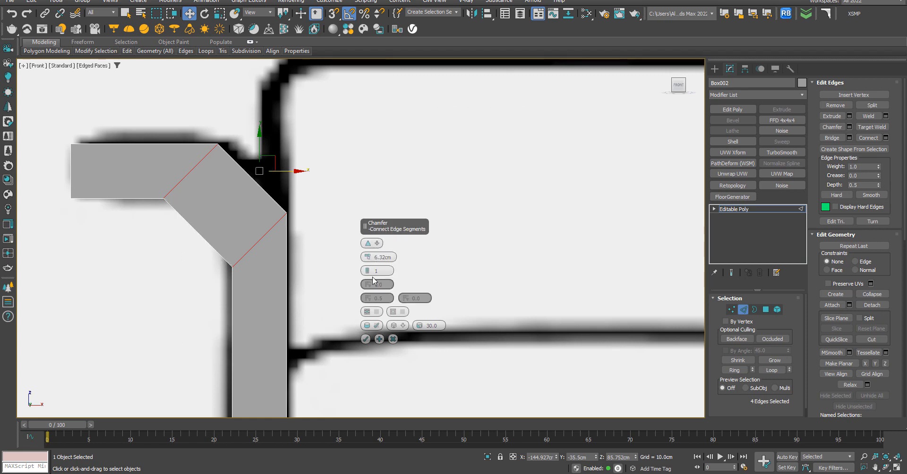
left_click(367, 269)
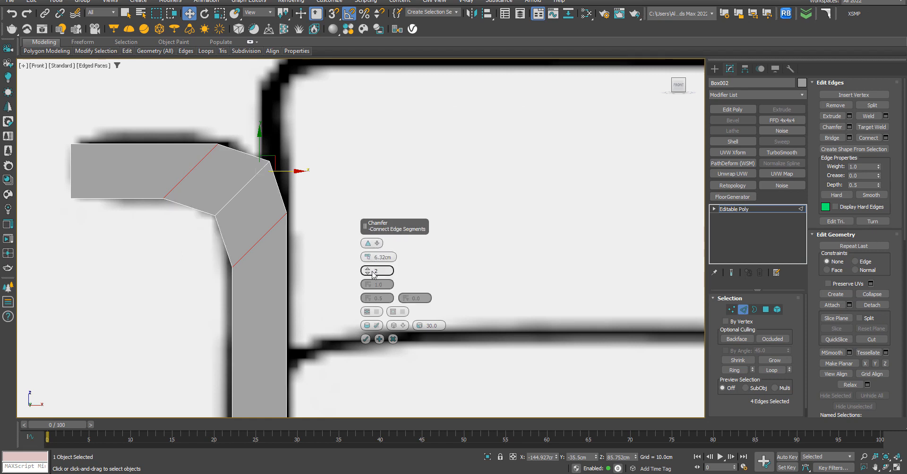
left_click(368, 269)
scroll(233, 171, "down", 4)
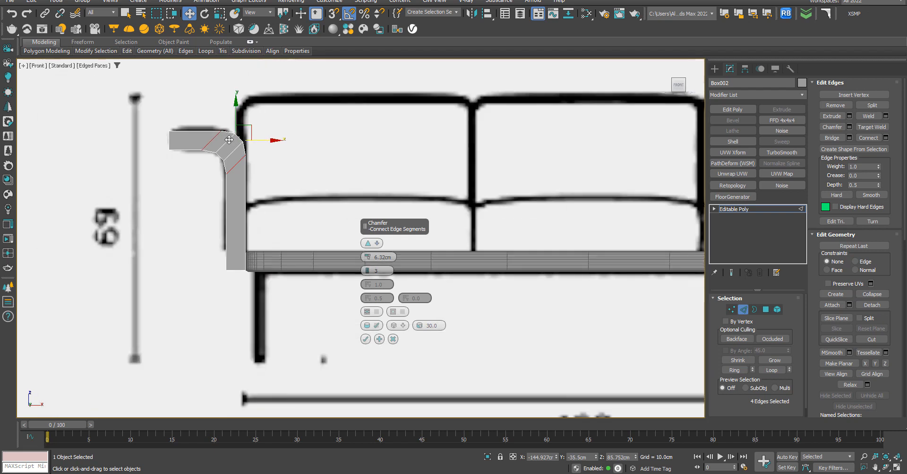
scroll(235, 154, "up", 4)
scroll(228, 128, "down", 2)
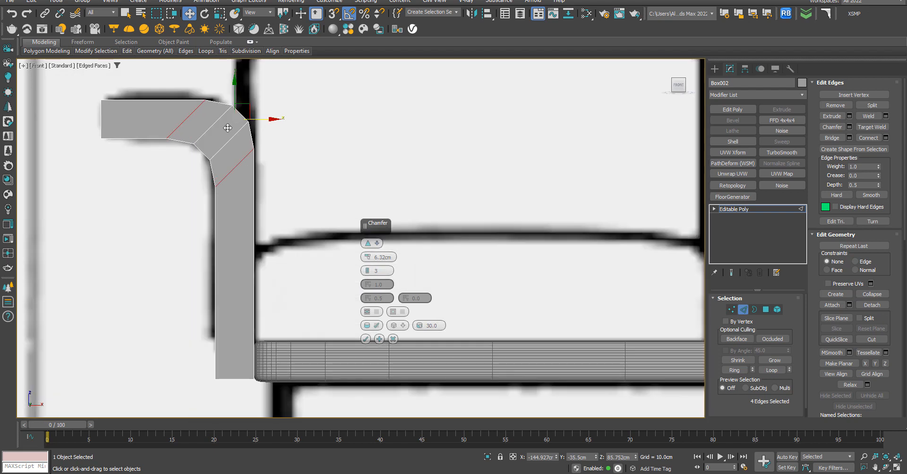
Try the Uniform, Radial and Patch chamfer types on the armrest bend and return to Tri.
left_click(376, 243)
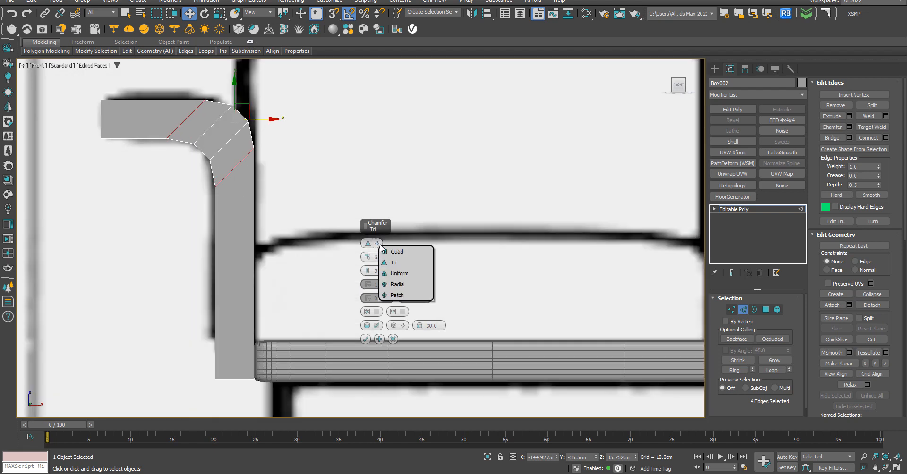
left_click(394, 278)
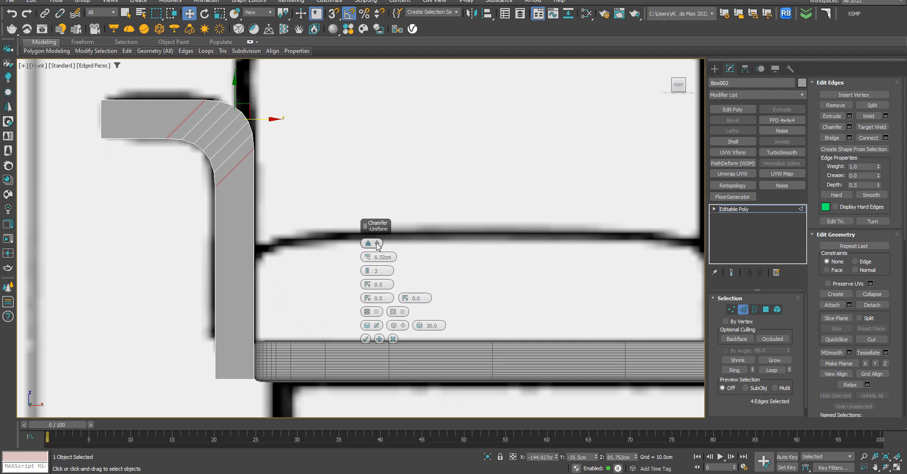
left_click(376, 242)
left_click(405, 282)
left_click(377, 244)
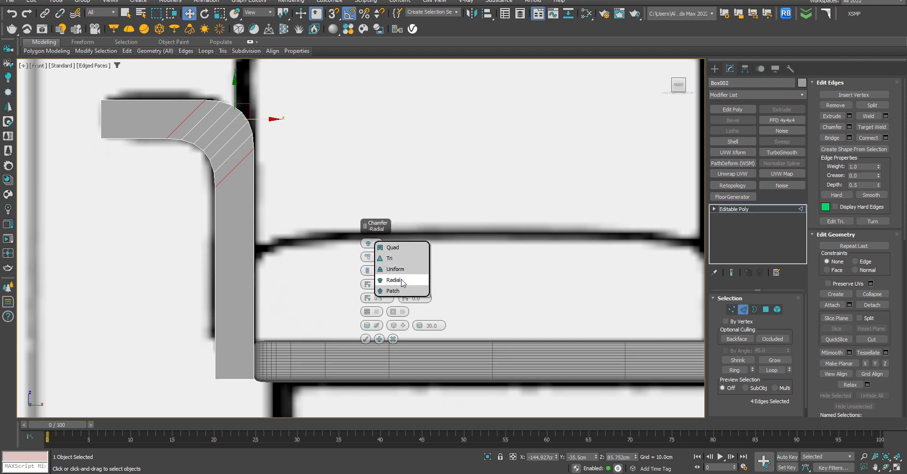
left_click(405, 292)
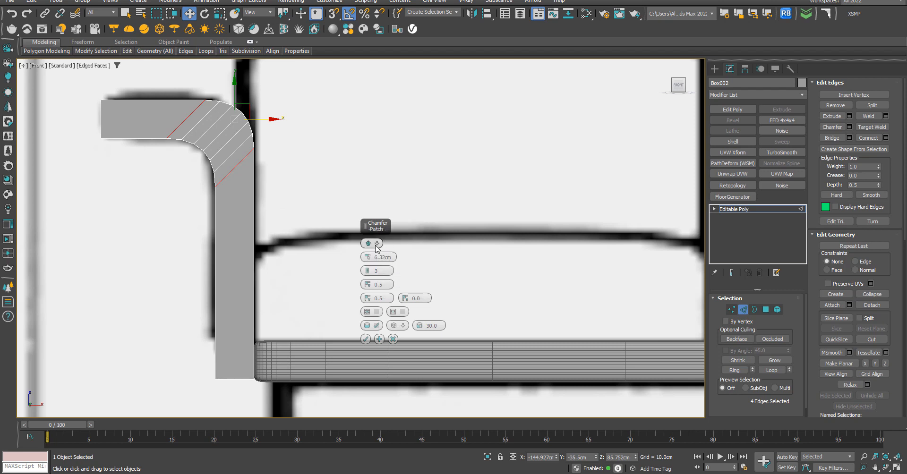
left_click(377, 244)
left_click(403, 261)
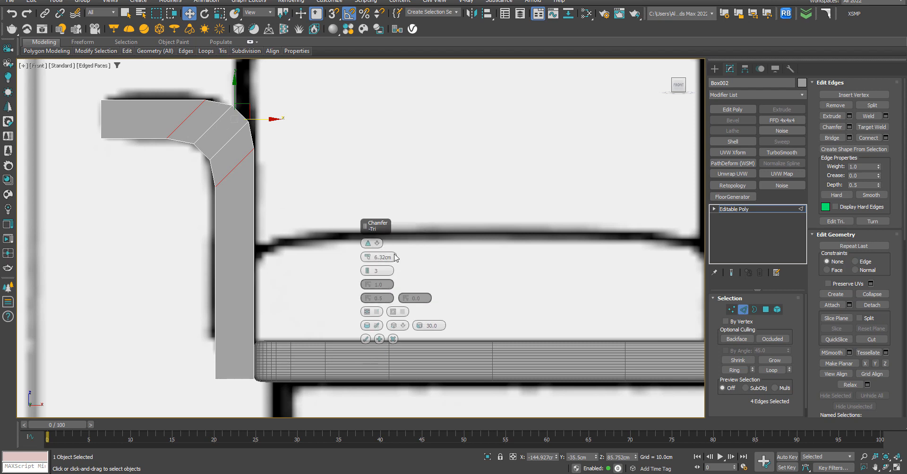
Set the chamfer amount to 8.653 cm with 3 segments and apply it to the armrest bend.
left_click(368, 273)
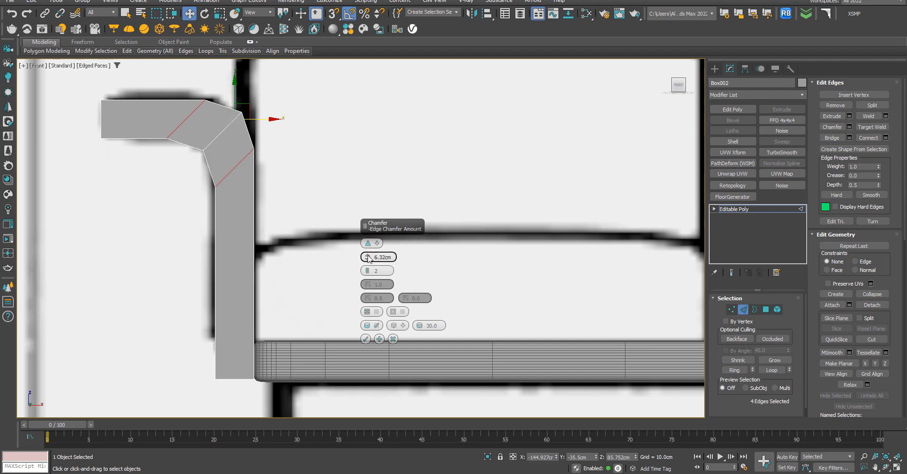
left_click_drag(368, 257, 363, 238)
left_click(368, 269)
scroll(188, 134, "up", 3)
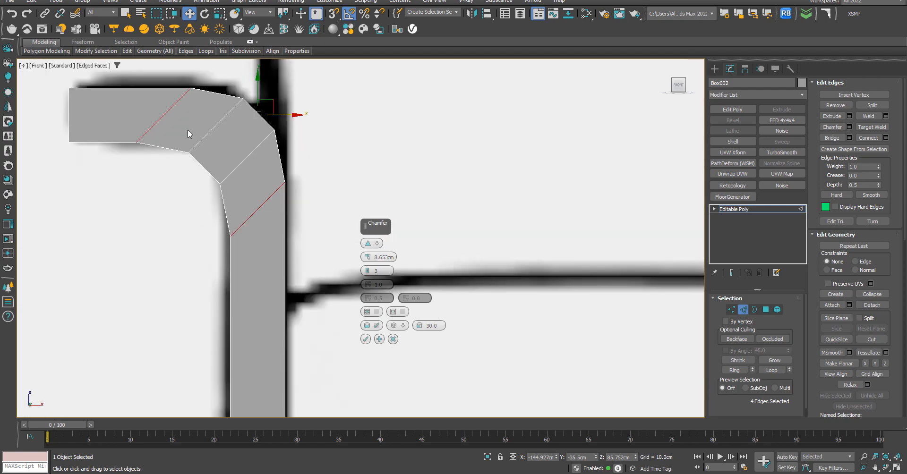
left_click(366, 339)
scroll(238, 146, "down", 5)
middle_click_drag(255, 180, 268, 211, "alt")
key("f")
key("z")
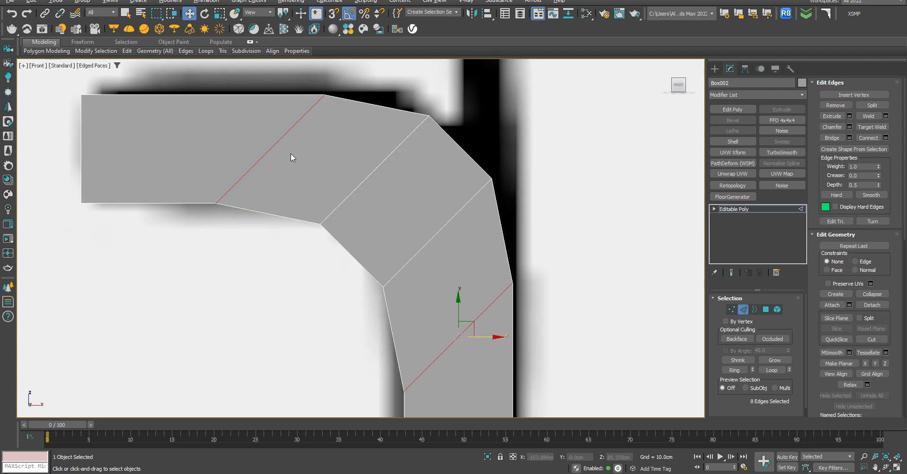
Move the two middle vertex pairs on the bend's inner curve slightly into the arm to match the drawing.
scroll(296, 167, "down", 2)
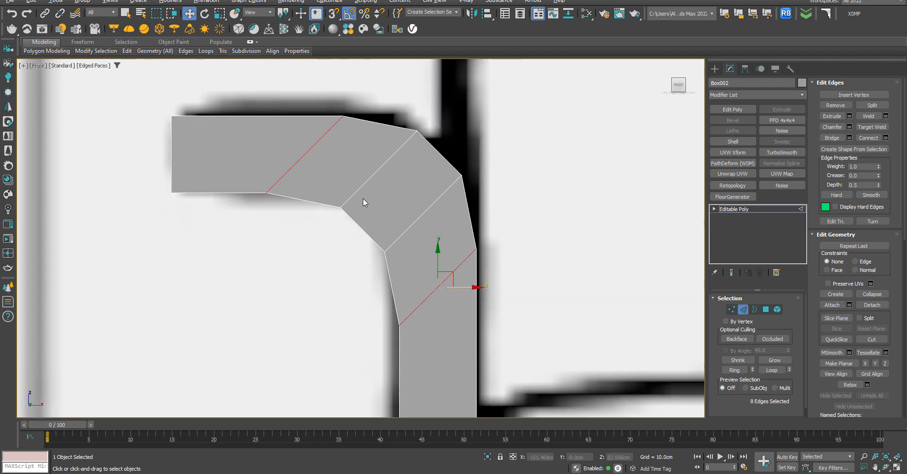
left_click(732, 310)
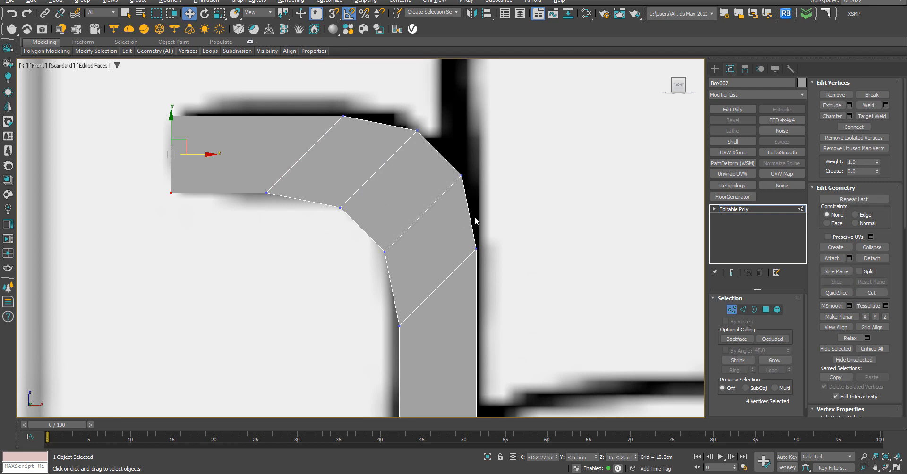
left_click_drag(361, 240, 392, 273)
scroll(393, 272, "up", 3)
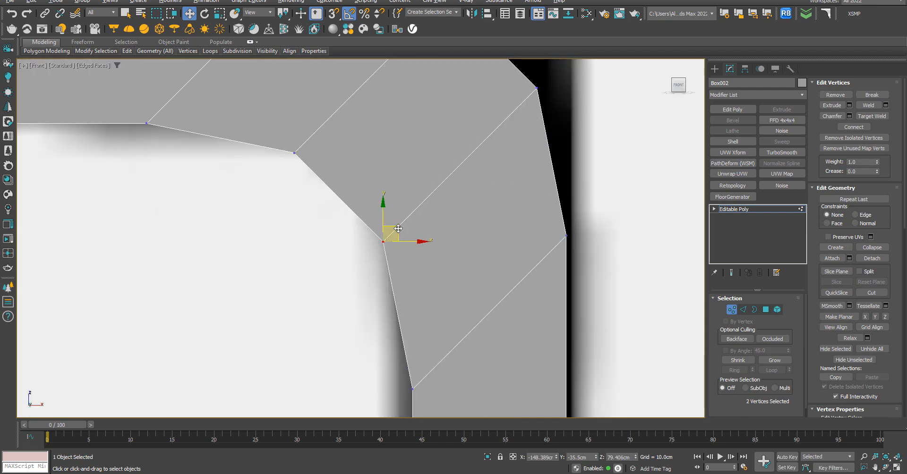
left_click_drag(399, 227, 408, 222)
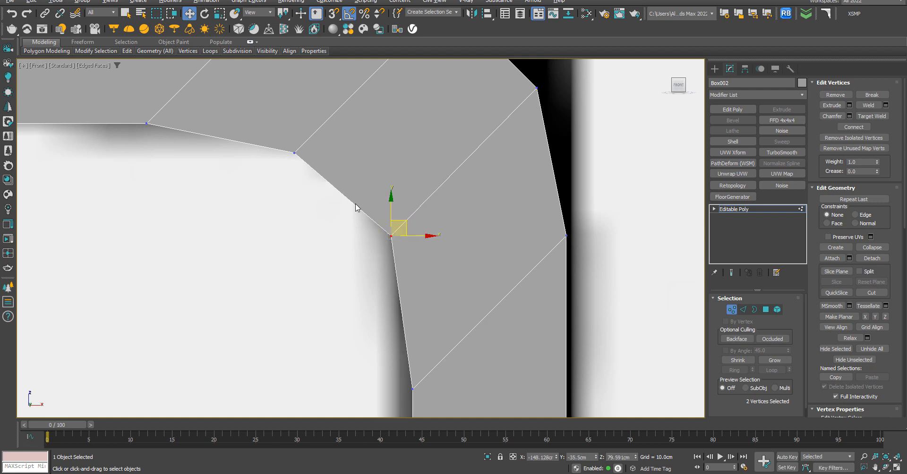
left_click_drag(313, 169, 314, 171)
left_click_drag(305, 140, 311, 128)
Move the lower vertex pair where the horizontal arm meets the bend about 0.3 cm inward to X -155.74 cm.
left_click_drag(188, 143, 188, 143)
middle_click_drag(188, 144, 323, 206)
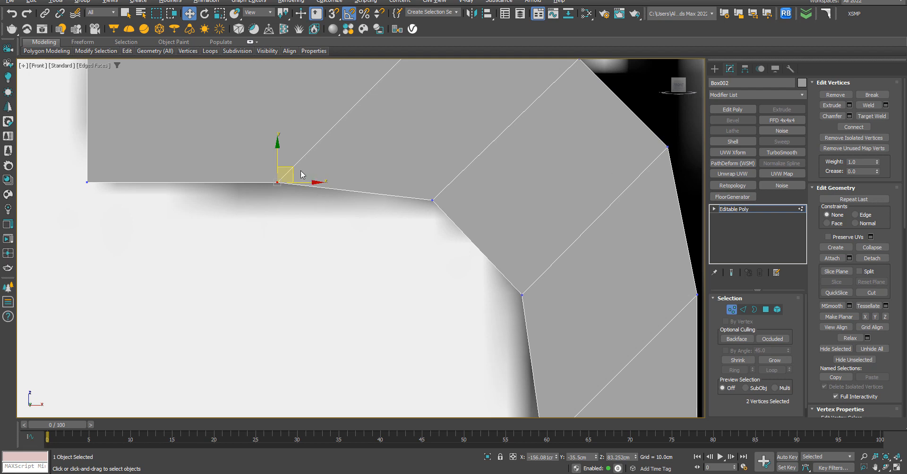
left_click_drag(298, 181, 308, 181)
scroll(376, 199, "down", 3)
scroll(387, 165, "up", 2)
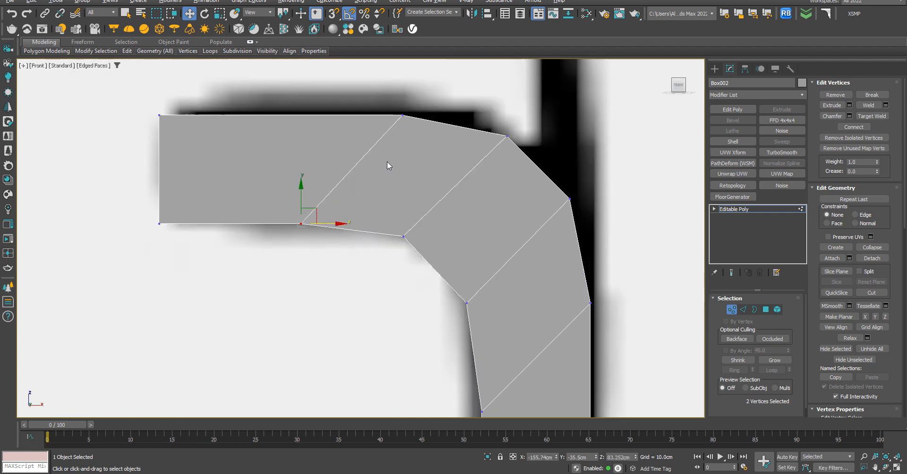
Move the two middle vertex pairs on the bend's outer curve slightly inward, to about Z 87.09 cm and Z 84.16 cm.
left_click_drag(394, 118, 424, 110)
left_click_drag(522, 154, 522, 155)
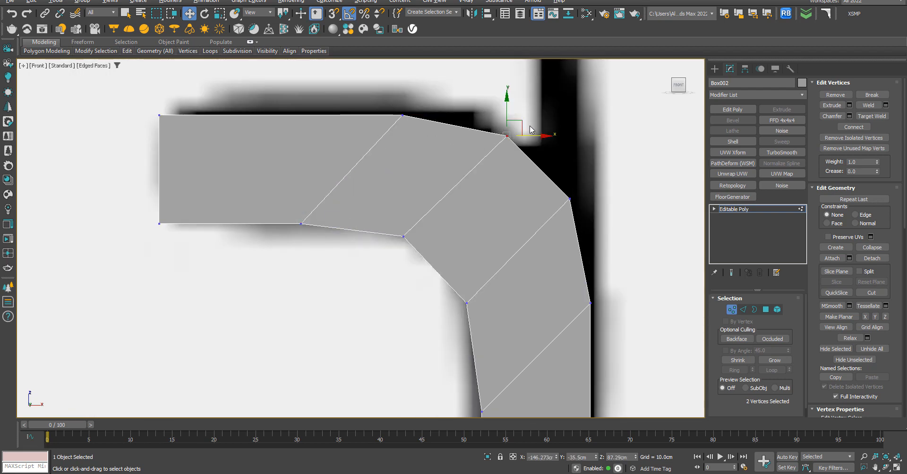
left_click_drag(524, 121, 518, 125)
left_click(570, 199)
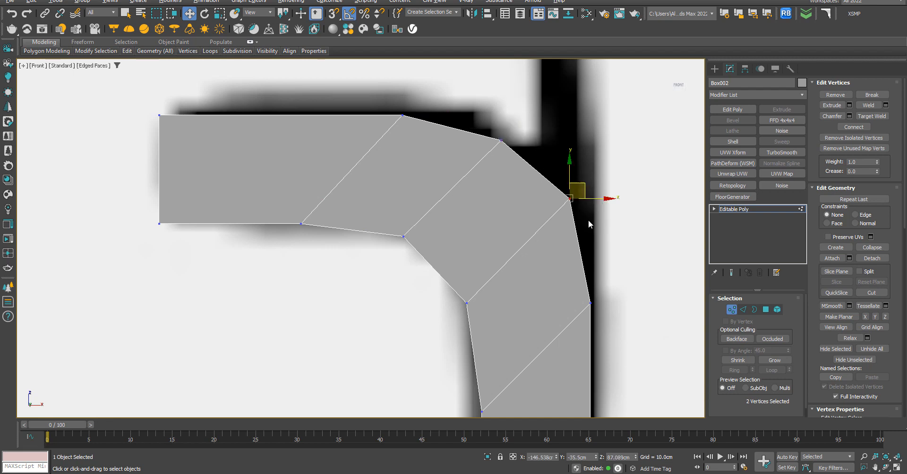
left_click_drag(585, 183, 582, 188)
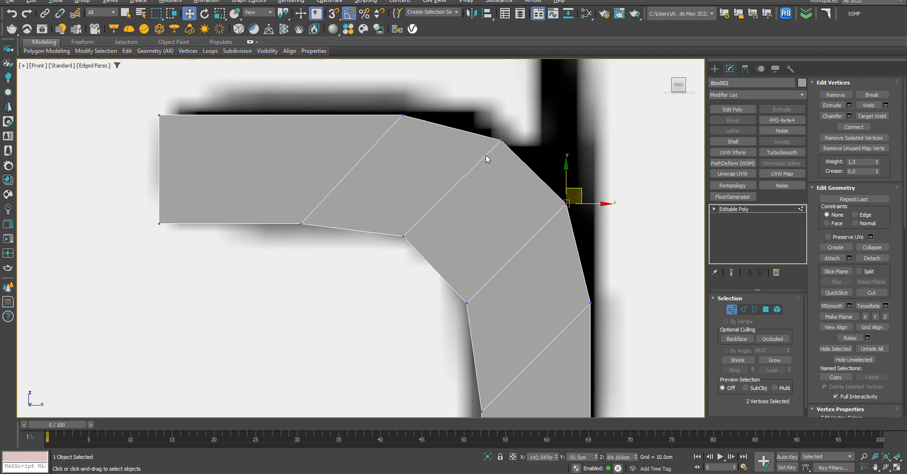
Refit the inner curve of the armrest bend: shift the lower middle vertex pair slightly up and the upper pair to X -150.72 cm, Z 82.69 cm.
scroll(486, 163, "down", 6)
scroll(504, 178, "up", 3)
scroll(488, 168, "down", 4)
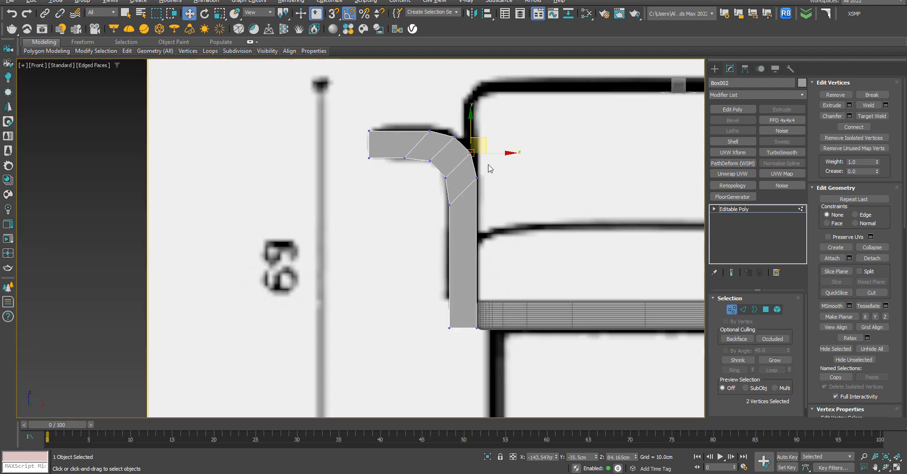
scroll(477, 174, "up", 7)
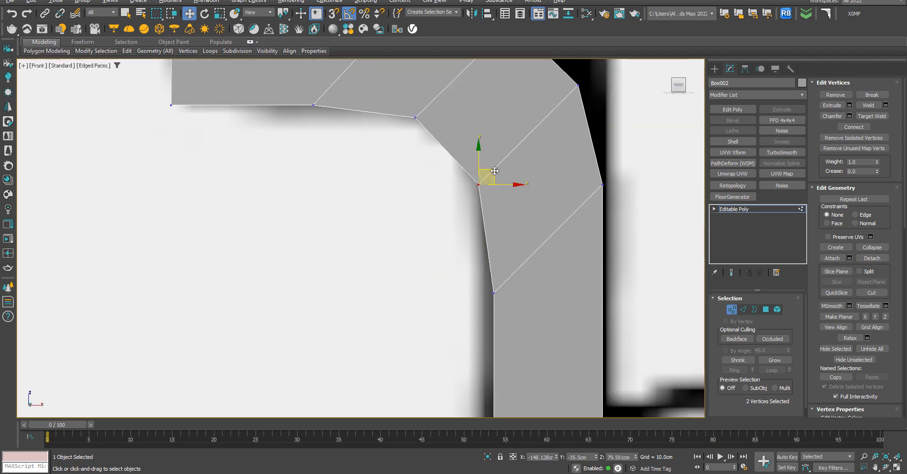
left_click_drag(494, 172, 499, 163)
left_click(416, 118)
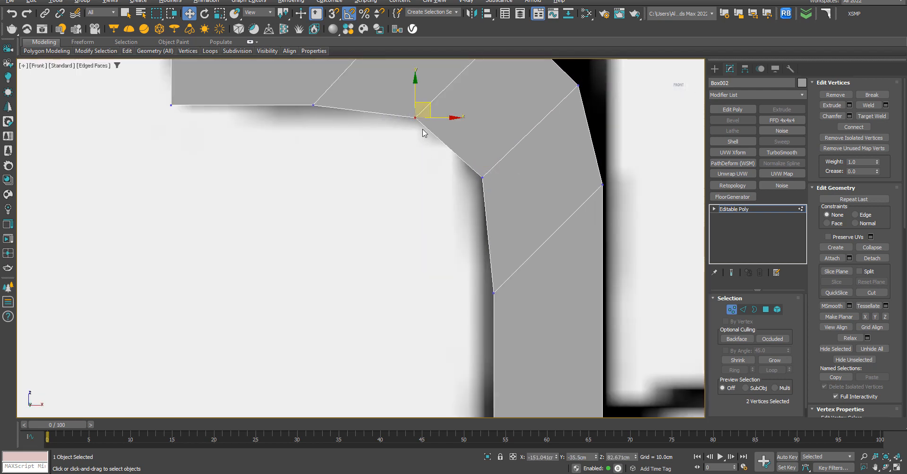
left_click_drag(429, 106, 433, 104)
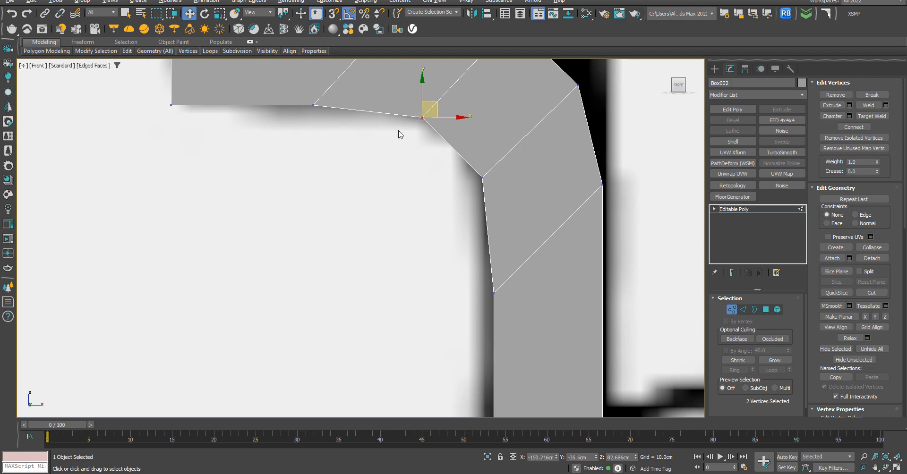
scroll(397, 151, "down", 5)
left_click(374, 174)
scroll(371, 174, "down", 3)
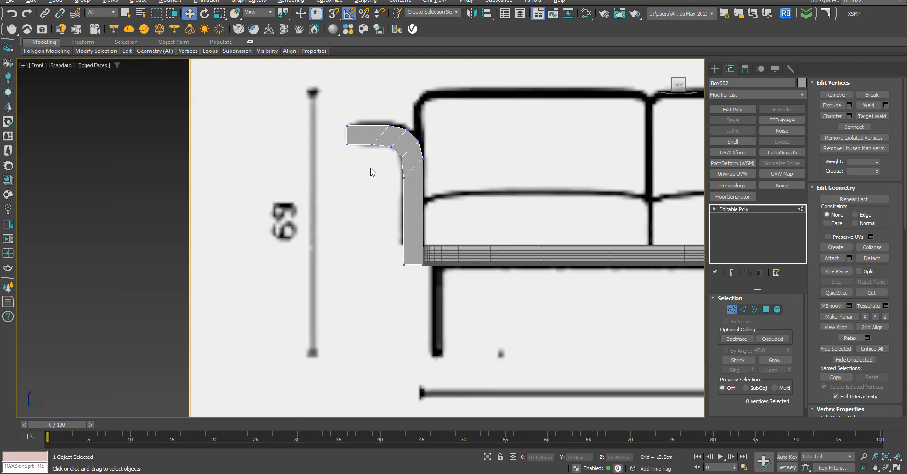
Compare the armrest's shape with the front drawing and examine it beside the seat base from an angle.
mouse_move(434, 190)
middle_mouse_down("alt")
mouse_move(426, 210)
mouse_move(340, 188)
mouse_move(458, 185)
mouse_move(447, 166)
mouse_move(446, 206)
mouse_move(434, 199)
middle_mouse_up("alt")
key("f")
key("z")
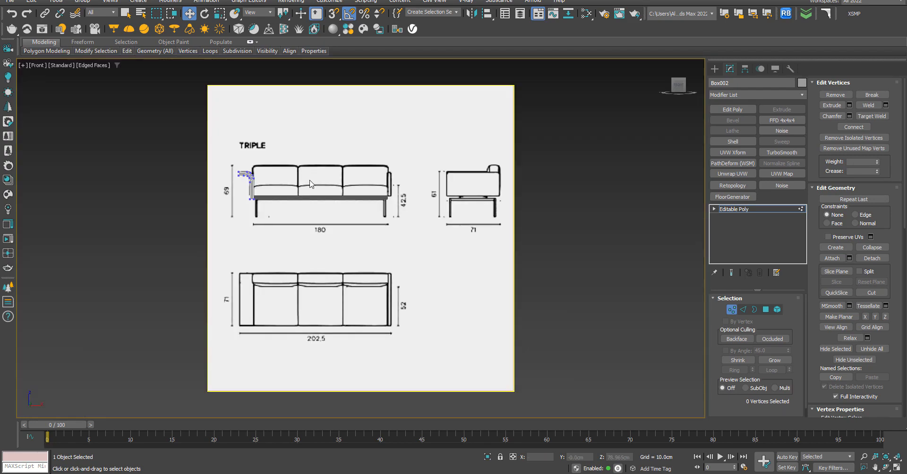
scroll(268, 185, "up", 5)
scroll(160, 168, "up", 3)
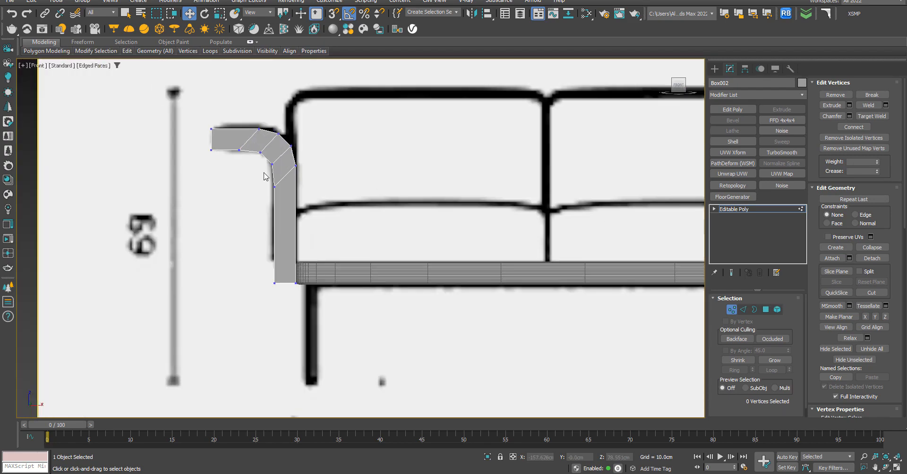
middle_click_drag(307, 175, 279, 182, "alt")
scroll(348, 176, "down", 5)
middle_click_drag(335, 195, 322, 214)
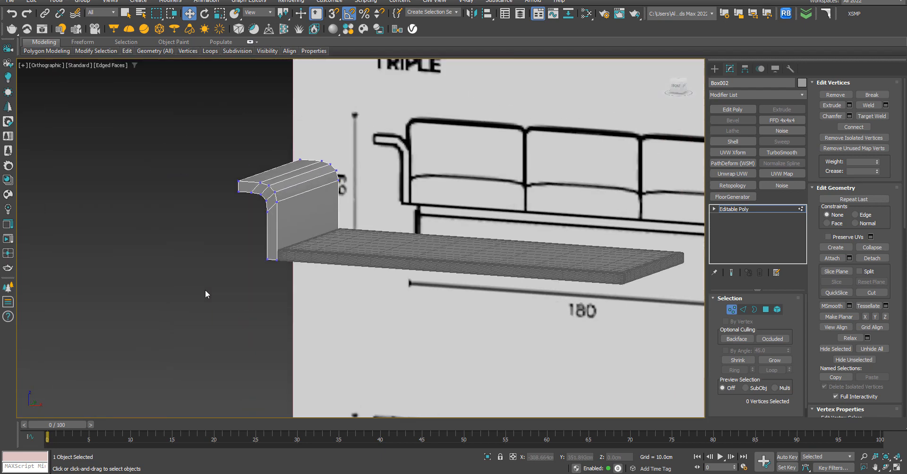
Switch to the web browser and examine the Mabel sofa's armrest in the reference photo and on the product page.
mouse_move(101, 473)
left_click(124, 453)
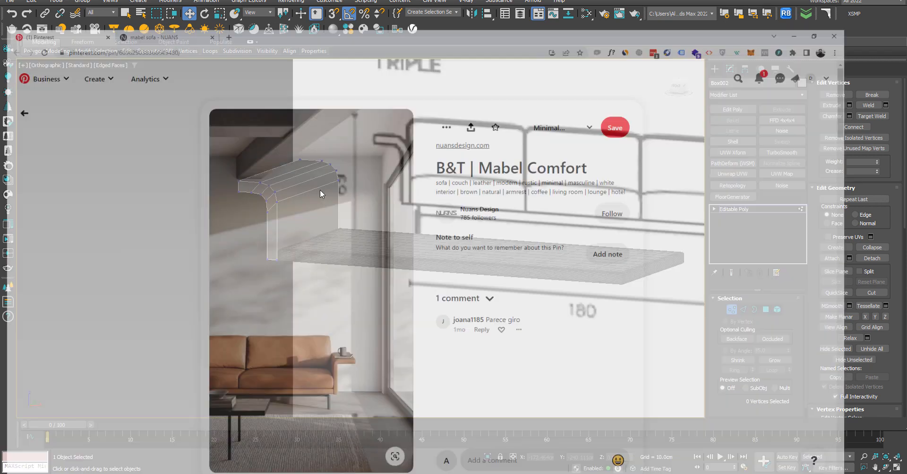
key("ctrl+l")
key("BackSpace")
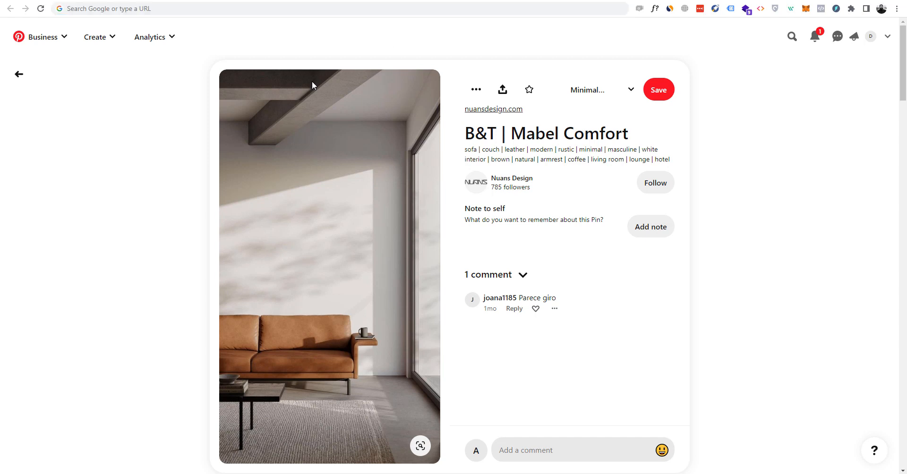
left_click(364, 353)
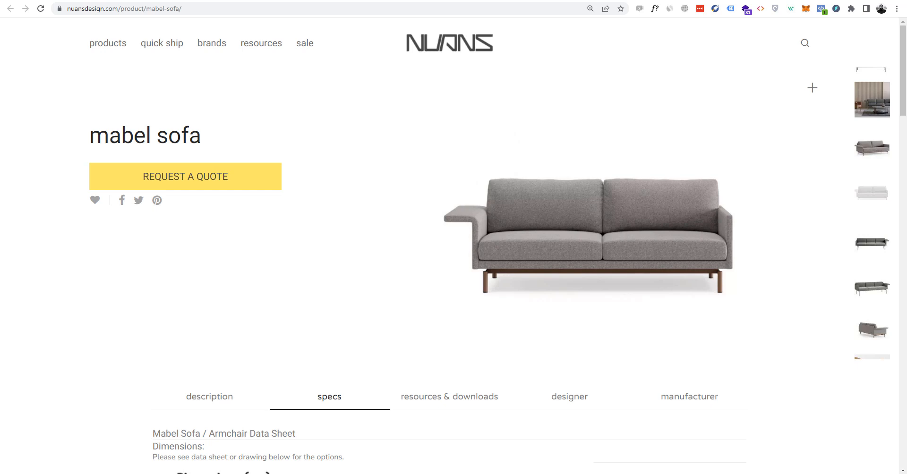
left_click(467, 225)
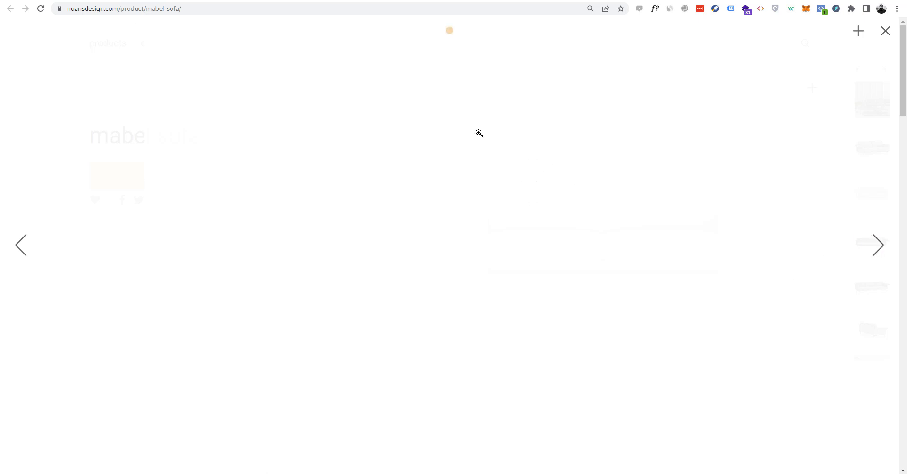
key("alt+Left")
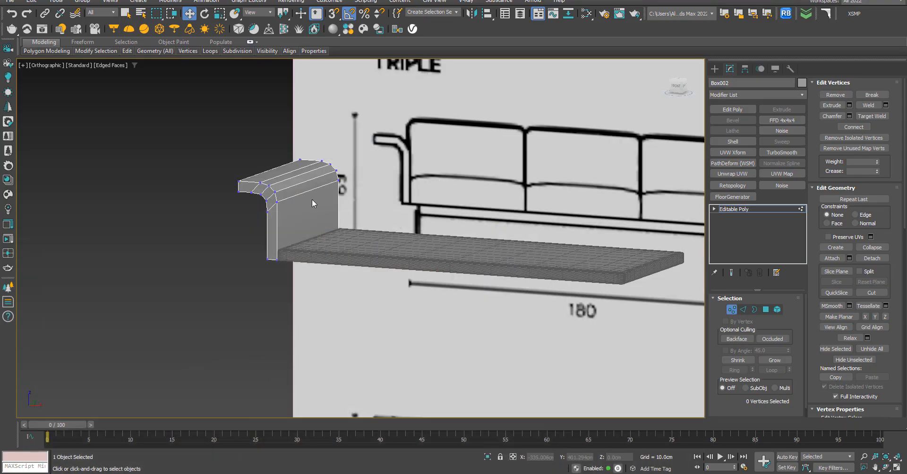
Isolate the armrest and show it from the top.
middle_click_drag(304, 197, 341, 236, "alt")
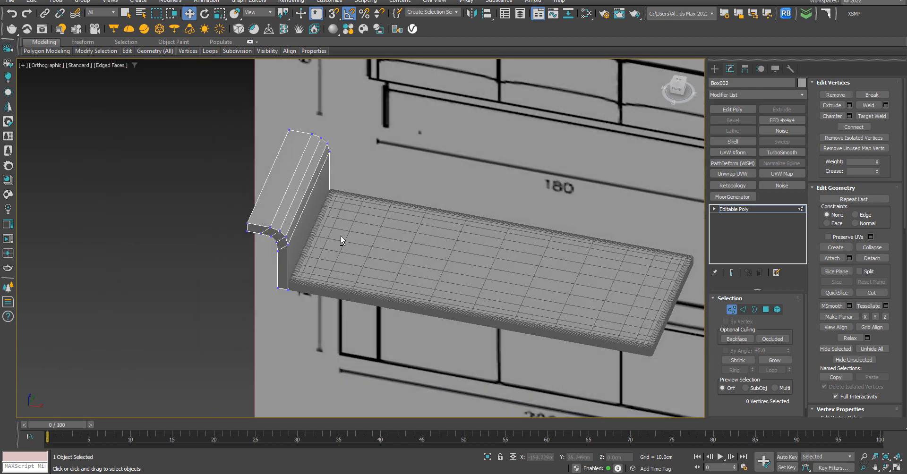
left_click(487, 457)
middle_click_drag(381, 305, 425, 336, "alt")
key("t")
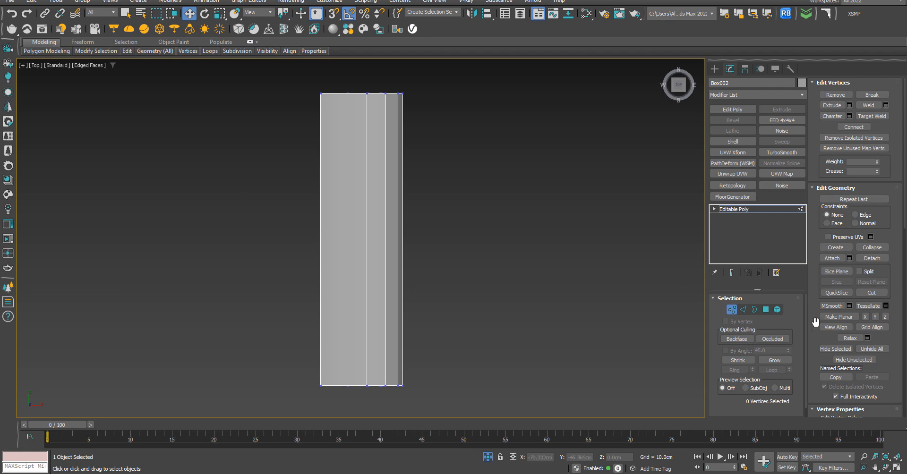
Start connecting the armrest's 12 lengthwise edges with 2 segments and a pinch of 92.
left_click(743, 310)
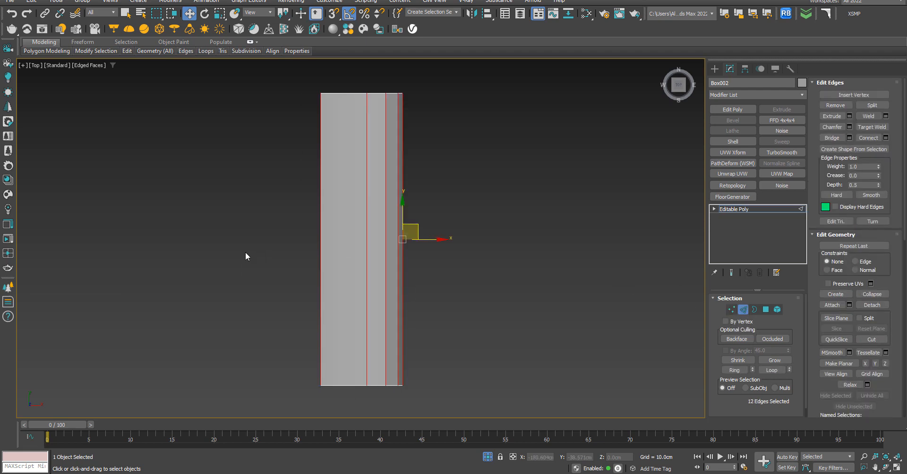
left_click(886, 139)
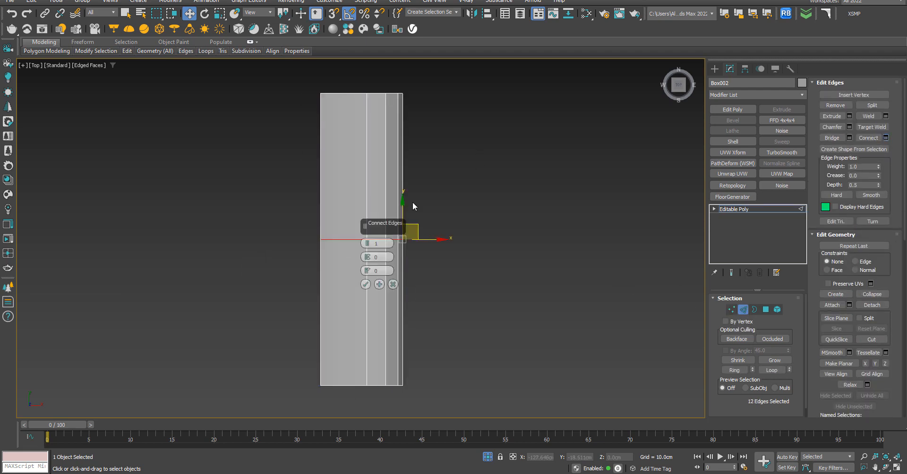
left_click(370, 243)
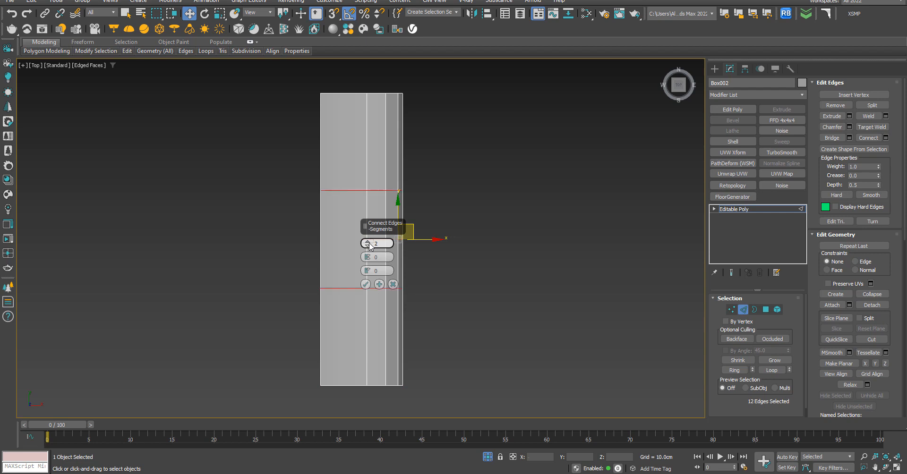
left_click(370, 243)
left_click_drag(367, 257, 405, 85)
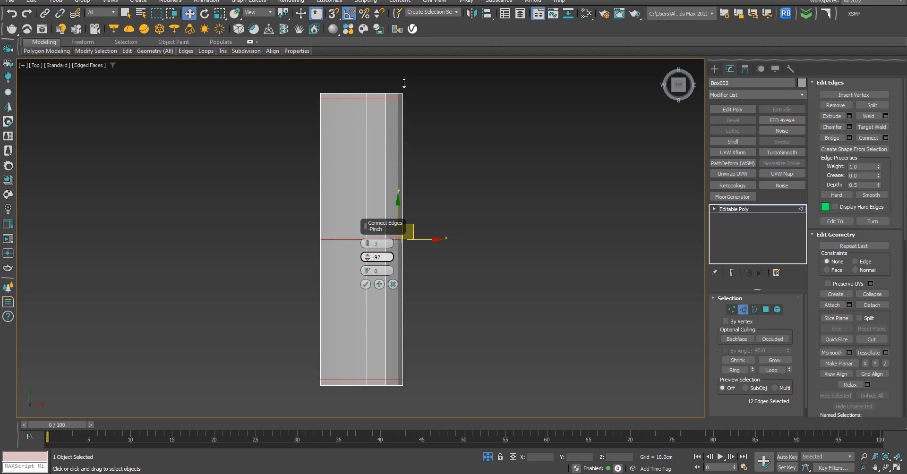
left_click(368, 245)
Set the pinch of the two connecting loops to 93 and apply them near the armrest's front and back ends.
scroll(408, 93, "up", 3)
scroll(340, 157, "down", 1)
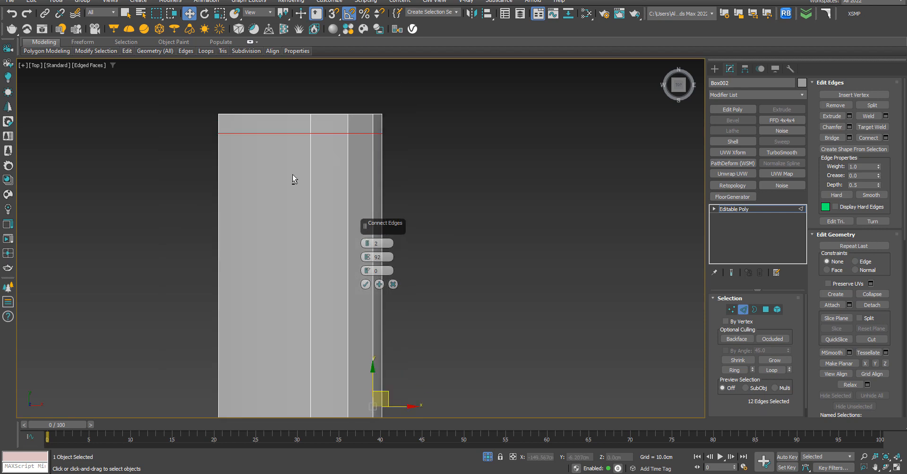
middle_click_drag(293, 174, 361, 118, "alt")
middle_click_drag(254, 214, 516, 121)
scroll(338, 259, "up", 3)
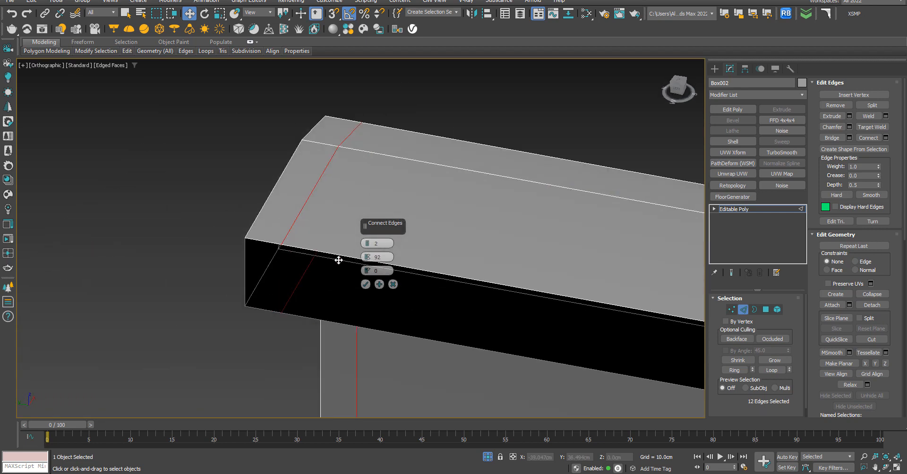
left_click(368, 256)
scroll(228, 173, "down", 7)
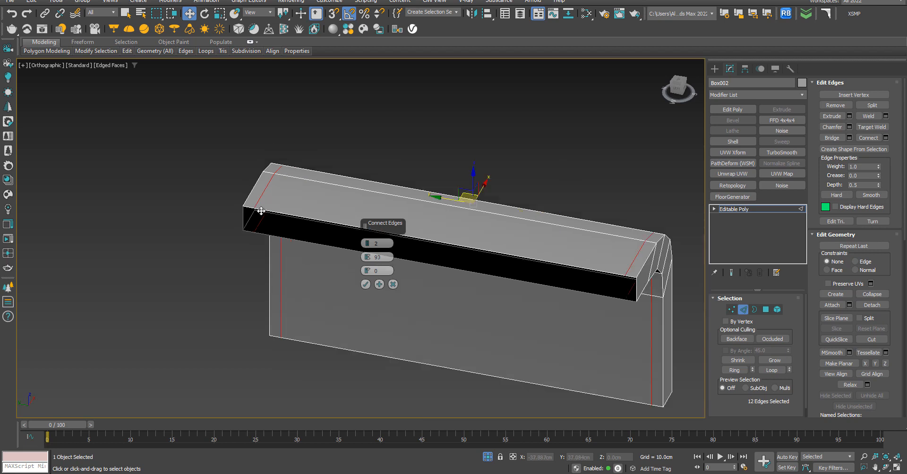
middle_click_drag(259, 213, 186, 277, "alt")
scroll(295, 256, "up", 5)
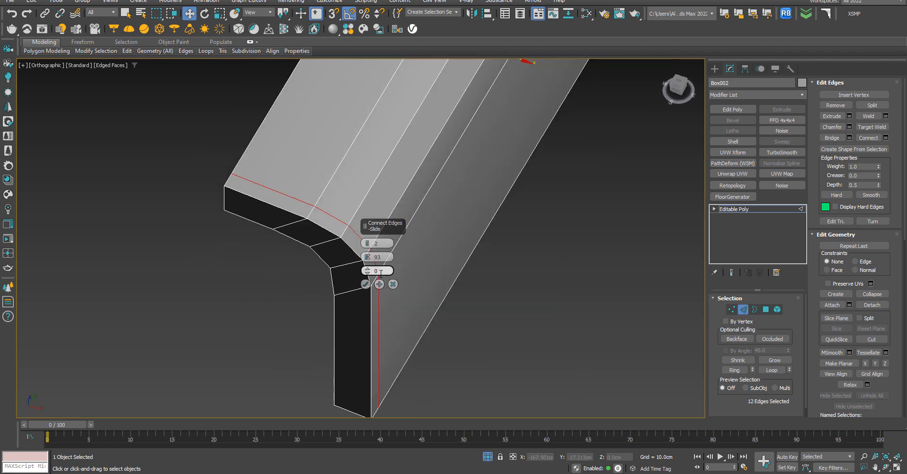
left_click(366, 283)
Connect the 12 lengthwise edges between the end loops with 3 segments, reducing the pinch to widen the outer loops' spacing from them.
scroll(320, 269, "down", 5)
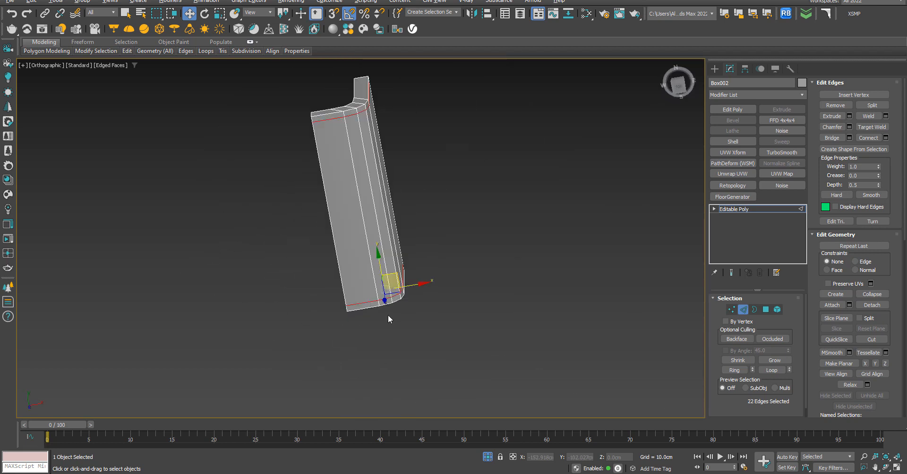
key("t")
left_click(548, 244)
left_click_drag(548, 239, 186, 236)
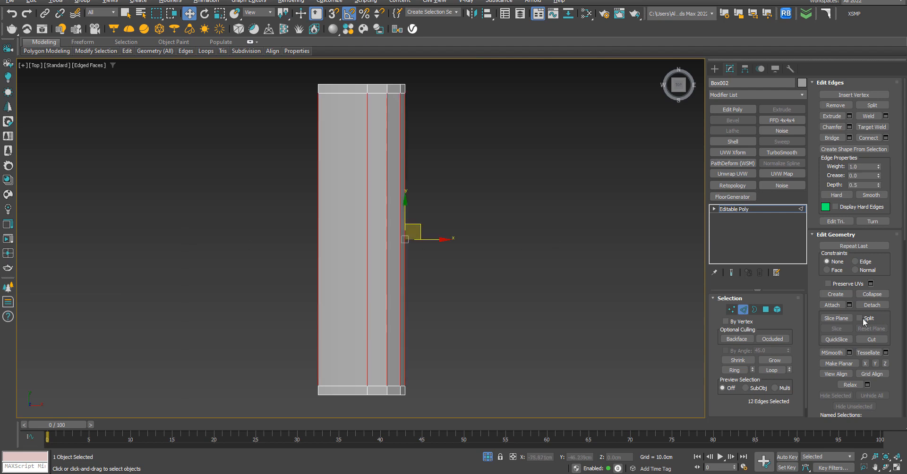
left_click(886, 137)
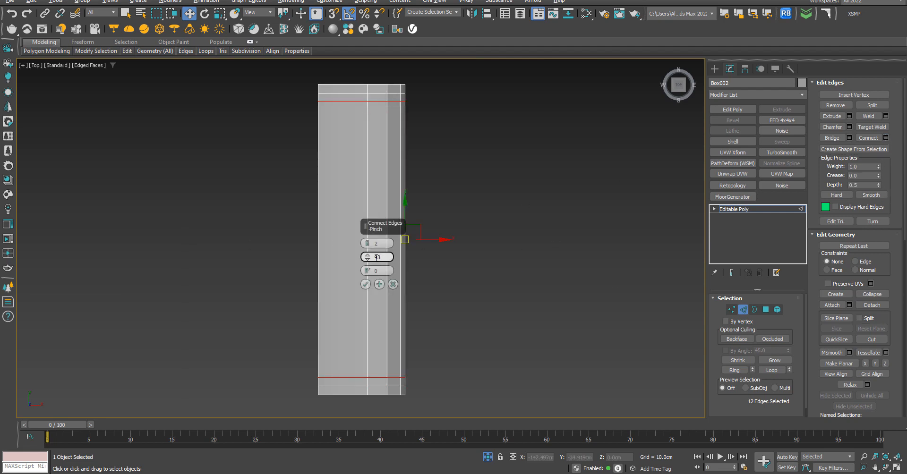
left_click(367, 242)
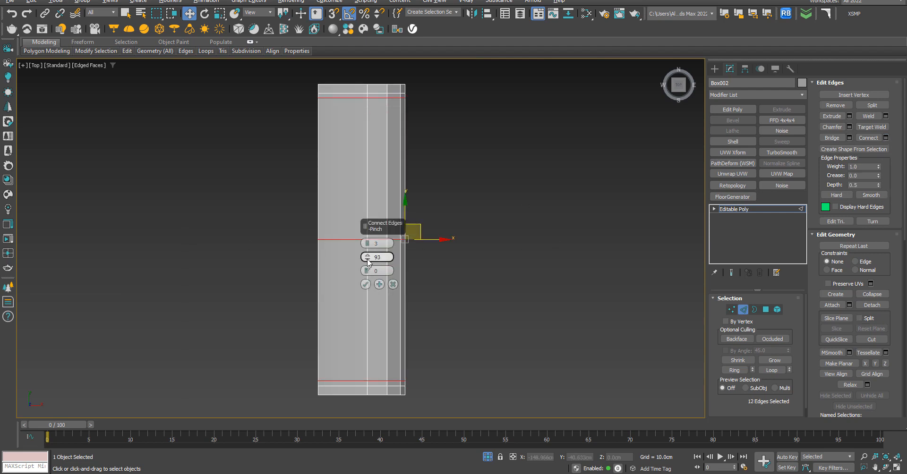
left_click_drag(368, 263, 367, 277)
left_click(365, 284)
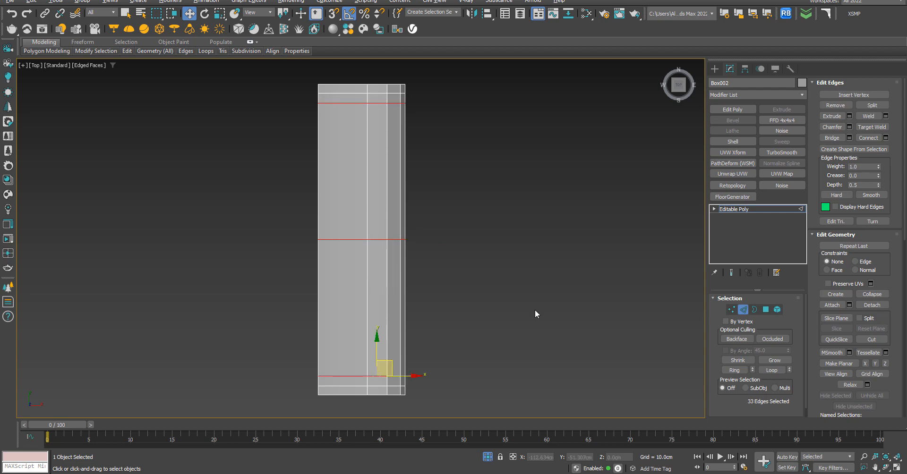
Connect the 14 vertical edges of the armrest's upright with 2 segments, one loop below the bend and one above the base.
scroll(476, 304, "down", 3)
left_click(493, 325)
middle_click_drag(493, 325, 480, 251, "alt")
key("f")
key("z")
middle_click_drag(502, 336, 489, 311, "alt")
key("f")
left_click_drag(563, 281, 301, 299)
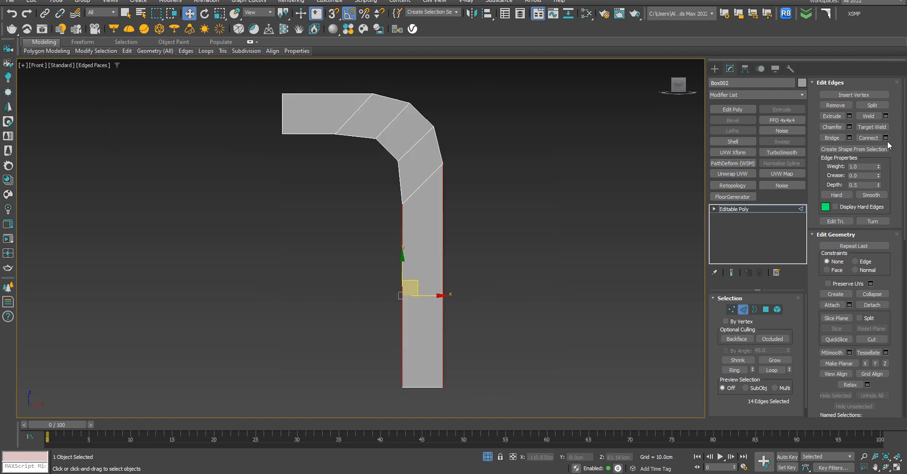
left_click_drag(566, 292, 271, 302)
left_click(885, 137)
left_click_drag(377, 257, 376, 252)
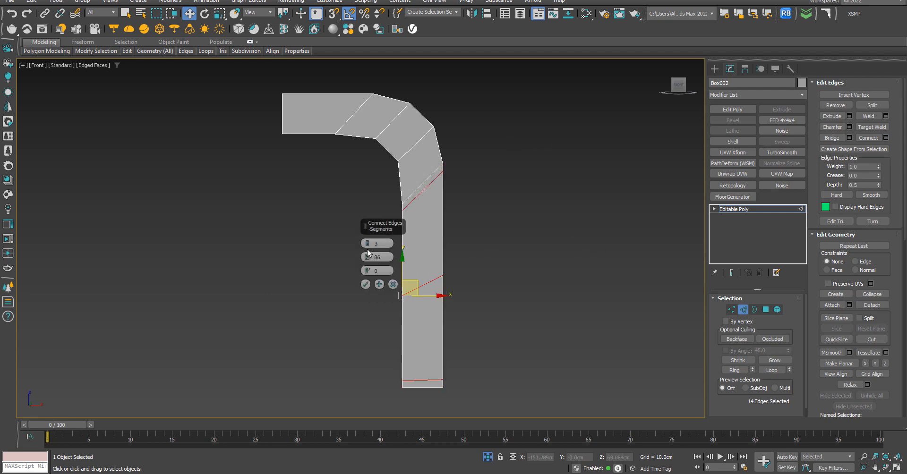
left_click(367, 245)
left_click(367, 245)
left_click(366, 242)
left_click_drag(367, 257, 364, 310)
left_click(365, 285)
left_click(513, 358)
Scale the slanted lower edge loop on the armrest's upright vertically until it is flat and horizontal.
double_click(422, 355)
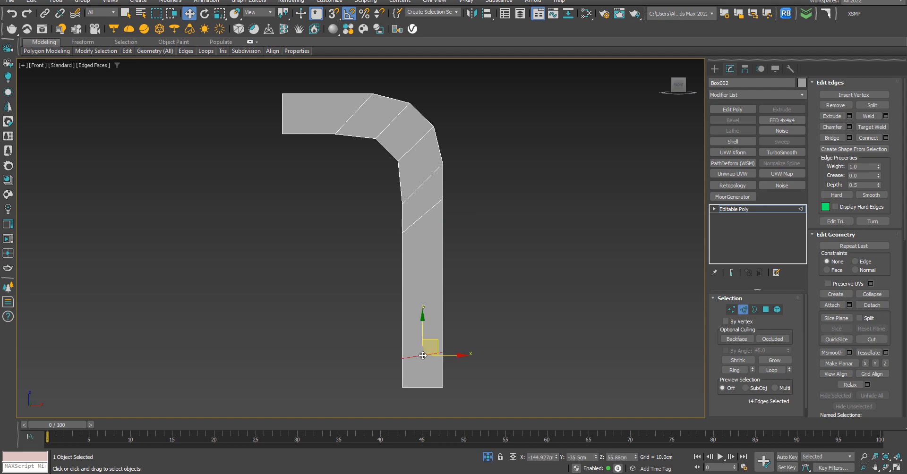
middle_click_drag(421, 362, 445, 364, "alt")
key("f")
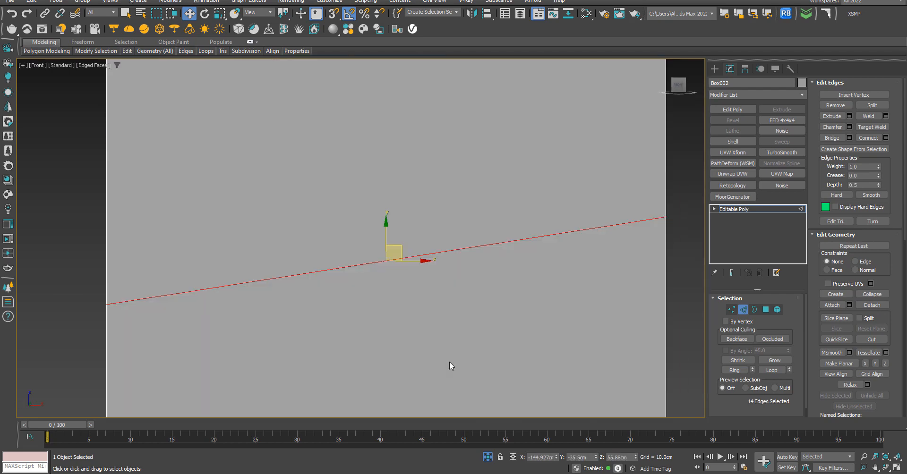
scroll(429, 316, "down", 6)
middle_click_drag(433, 295, 393, 274)
key("r")
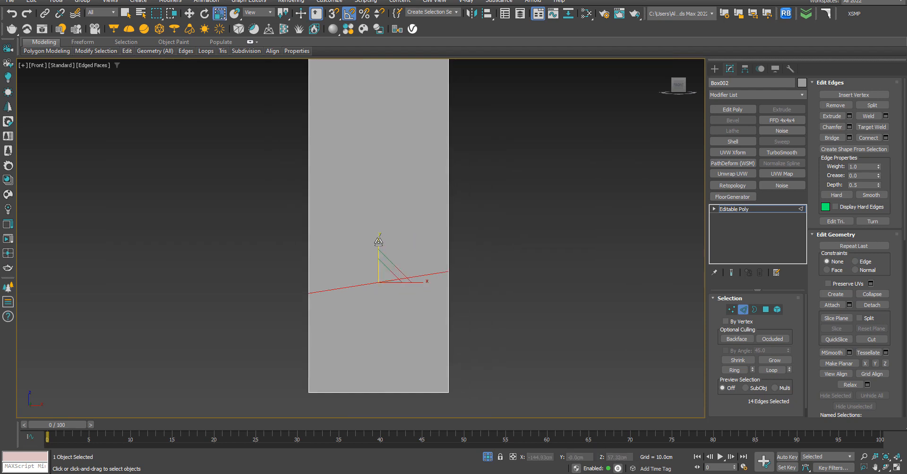
left_click_drag(378, 241, 381, 265)
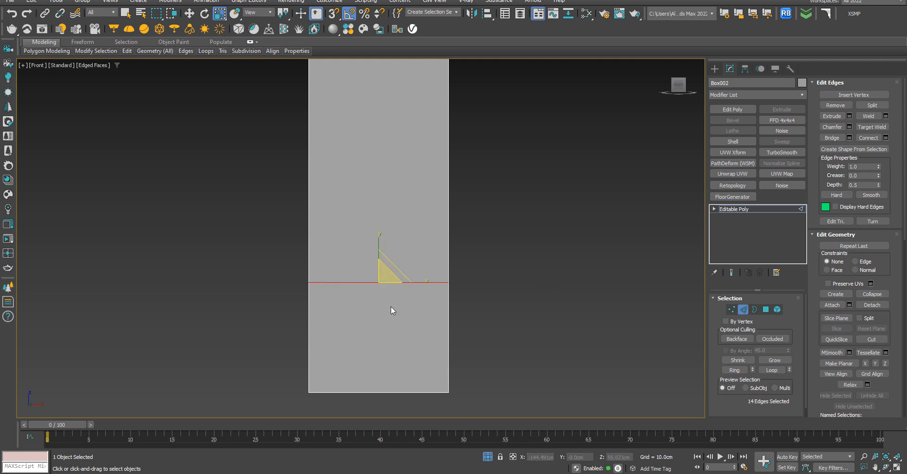
Move the flattened edge loop down close to the upright's base, to Z 53.45 cm.
scroll(387, 288, "down", 6)
key("w")
left_click_drag(374, 248, 373, 276)
scroll(395, 311, "down", 5)
scroll(396, 310, "up", 2)
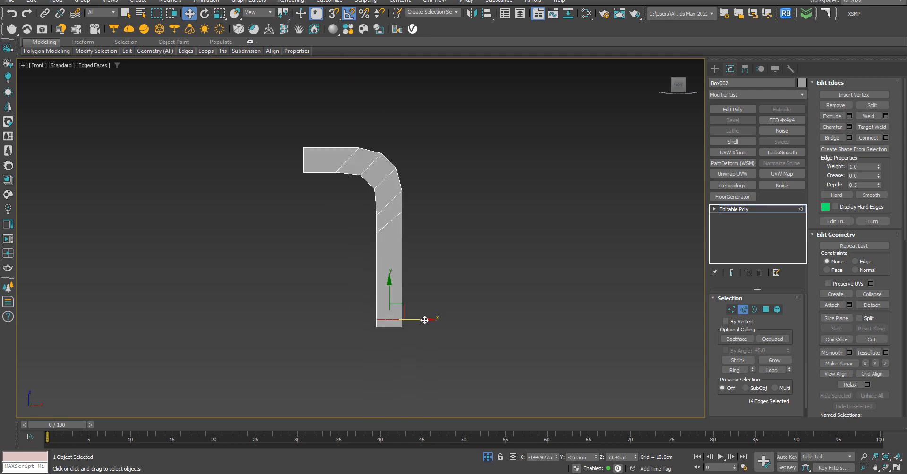
Move the horizontal lower edge loop on the armrest's upright slightly closer to the base edge.
middle_click_drag(396, 311, 352, 328, "alt")
scroll(284, 338, "up", 5)
scroll(352, 341, "down", 3)
scroll(354, 340, "down", 2)
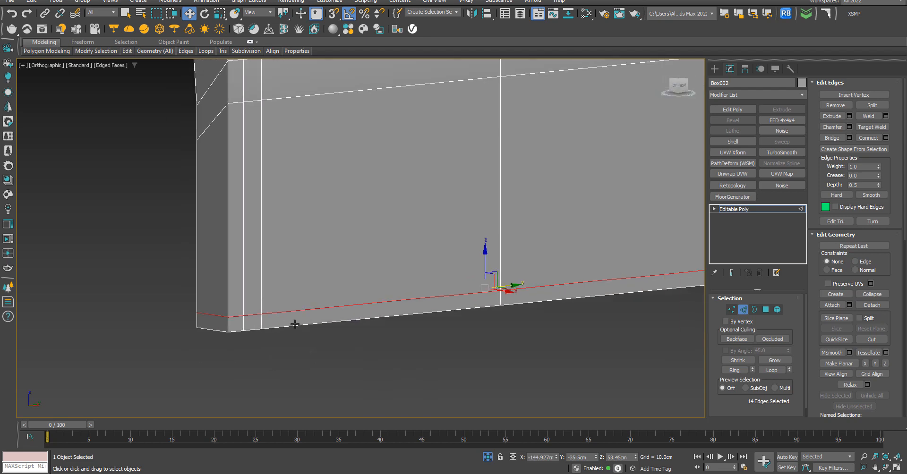
key("f")
scroll(360, 328, "down", 5)
scroll(372, 299, "up", 2)
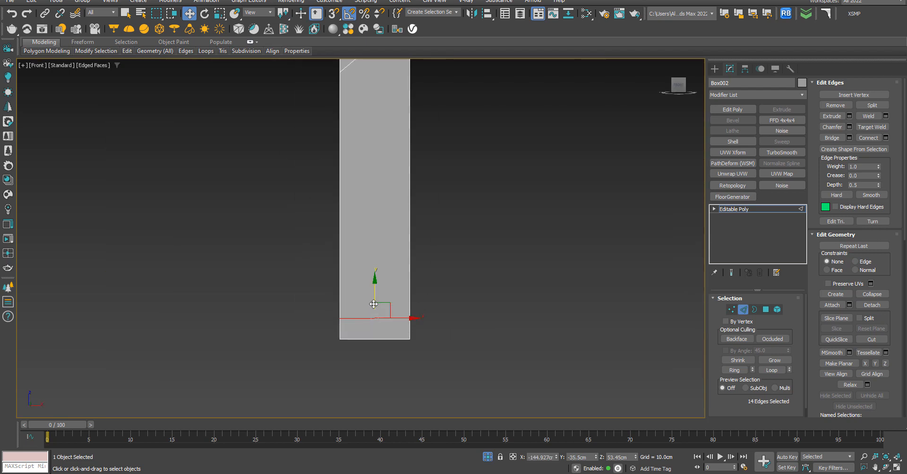
left_click_drag(375, 296, 375, 302)
left_click(494, 309)
scroll(494, 309, "down", 4)
middle_click_drag(494, 309, 433, 336, "alt")
scroll(254, 356, "up", 3)
scroll(255, 354, "down", 6)
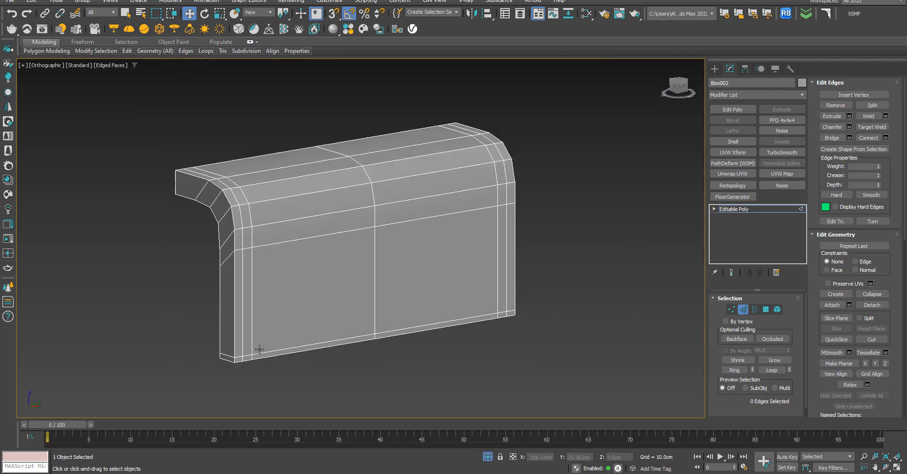
Move the two crosswise loops at the armrest's front end closer to that end, to Y -69.794 cm and Y -67.455 cm.
middle_click_drag(260, 348, 283, 359, "alt")
key("t")
scroll(378, 373, "up", 3)
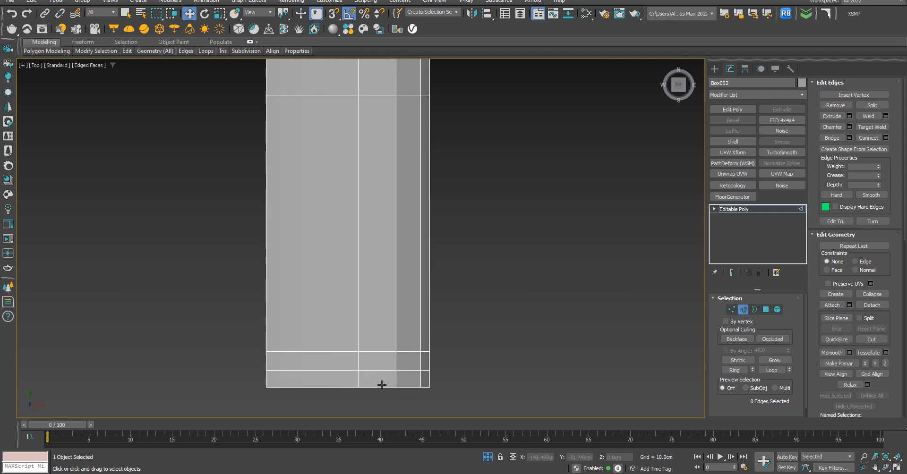
double_click(383, 365)
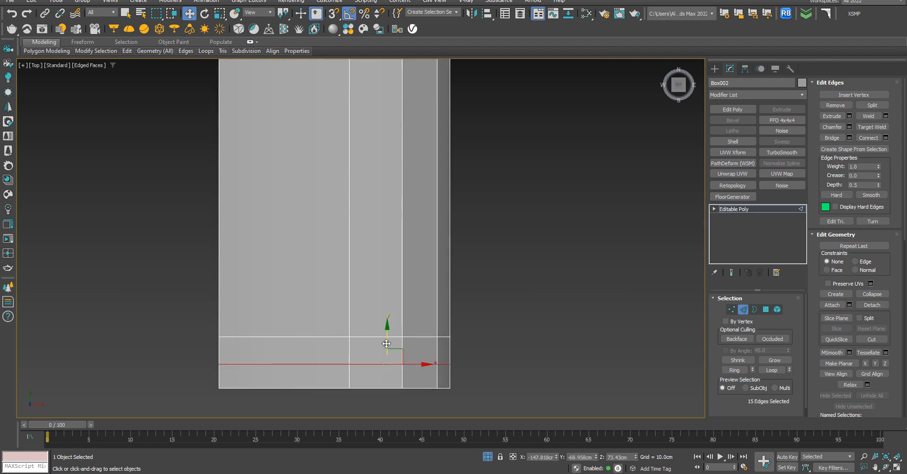
left_click_drag(386, 344, 386, 354)
left_click(369, 337)
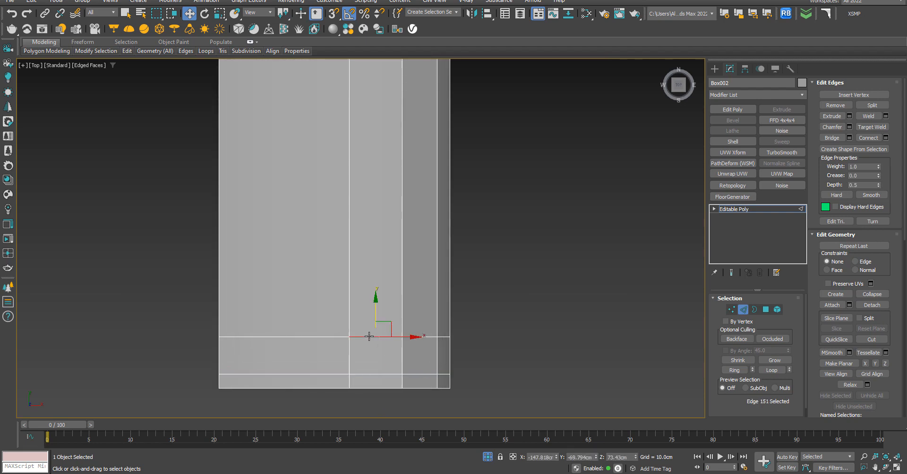
double_click(369, 337)
left_click_drag(387, 307, 387, 317)
scroll(398, 369, "down", 3)
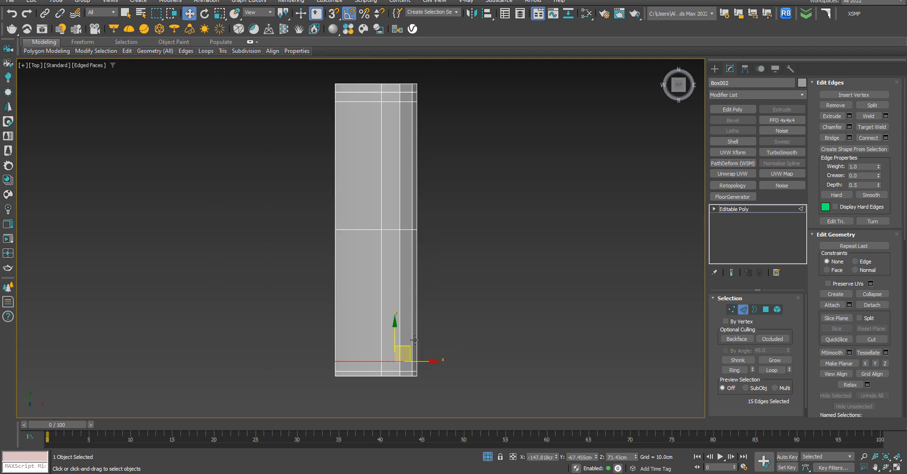
Move both crosswise loops at the armrest's rear end together about 1.06 cm along Y toward that end.
scroll(397, 102, "up", 4)
mouse_move(402, 215)
middle_mouse_down()
mouse_move(409, 242)
mouse_move(396, 231)
middle_mouse_up()
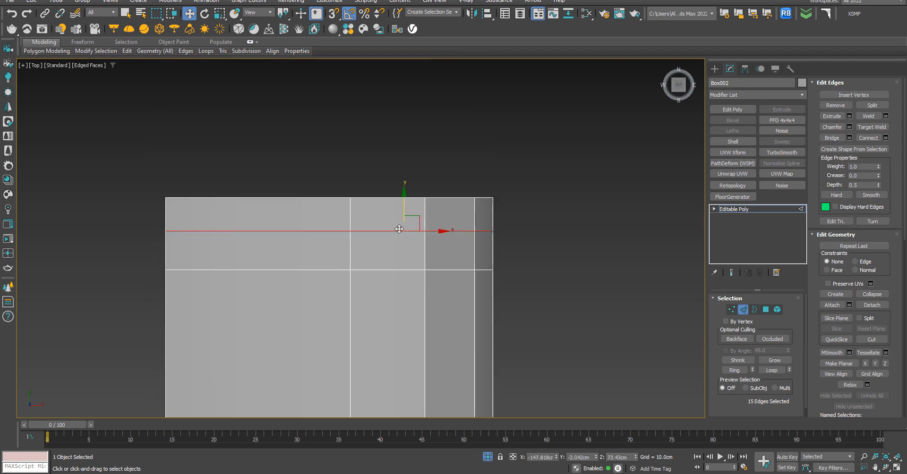
double_click(385, 271, "ctrl")
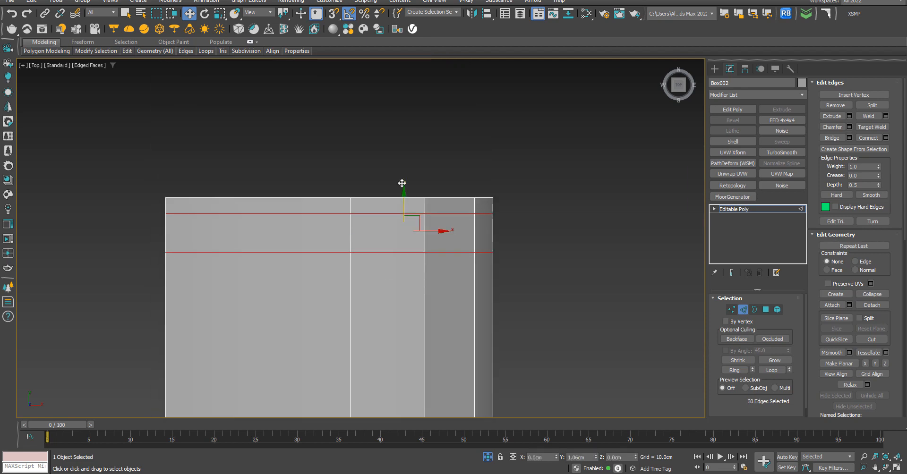
middle_click_drag(401, 184, 435, 325, "alt")
scroll(364, 272, "down", 5)
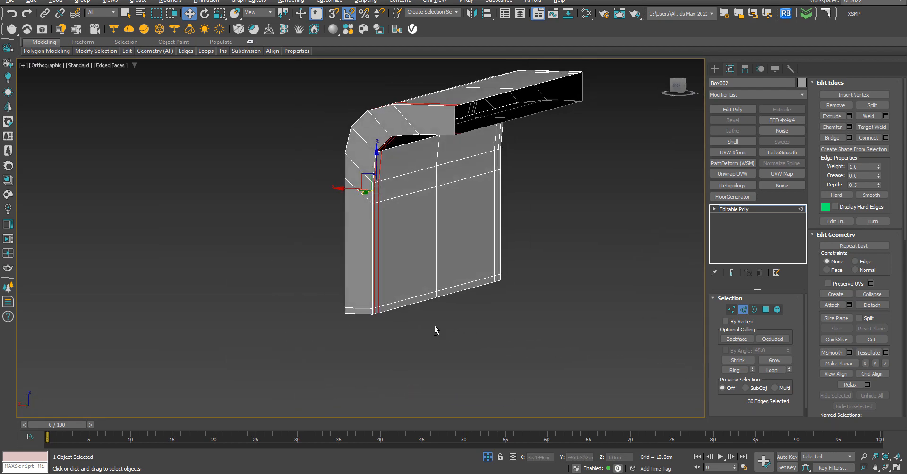
left_click(281, 302)
Connect the ring of 21 edges across the armrest's thickness with 2 segments and a pinch of 59, placing loops near both faces.
middle_click_drag(282, 302, 338, 283)
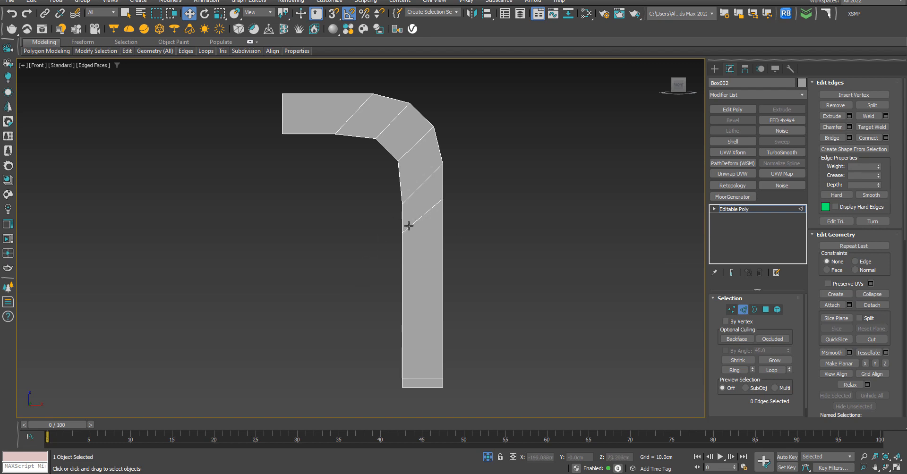
left_click(423, 387)
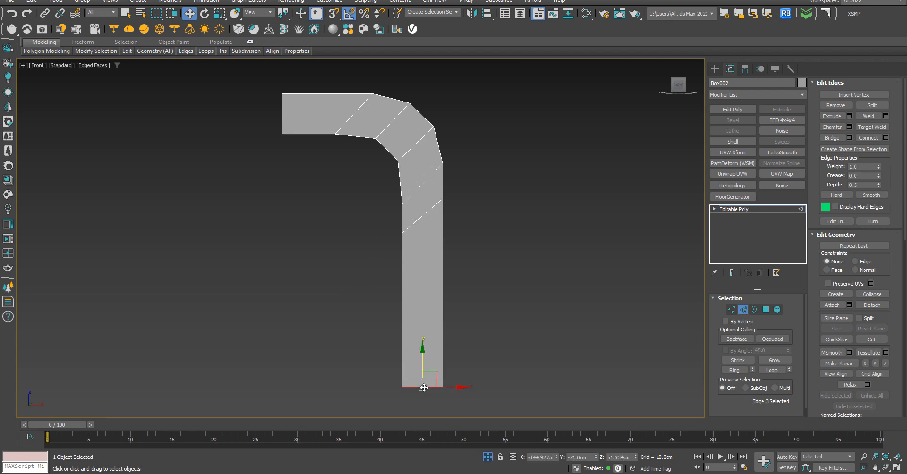
left_click(734, 370)
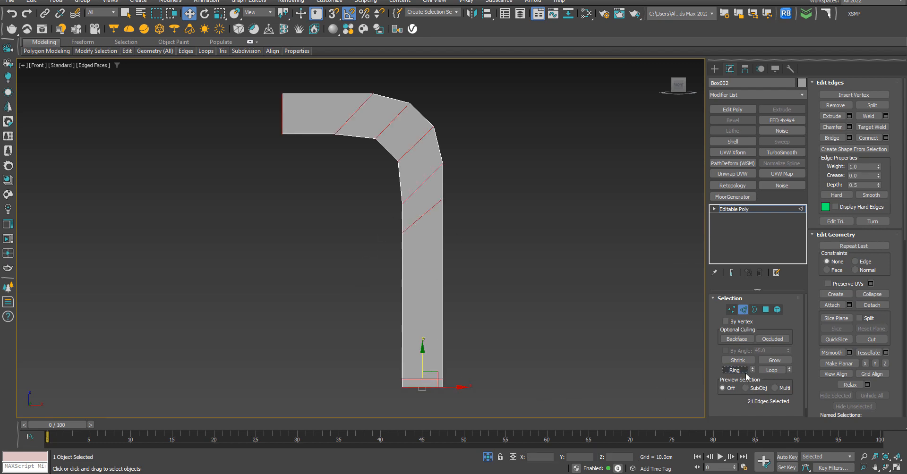
scroll(432, 320, "down", 3)
middle_click_drag(433, 320, 405, 213, "alt")
middle_click_drag(510, 274, 422, 228, "alt")
middle_click_drag(461, 264, 472, 223, "alt")
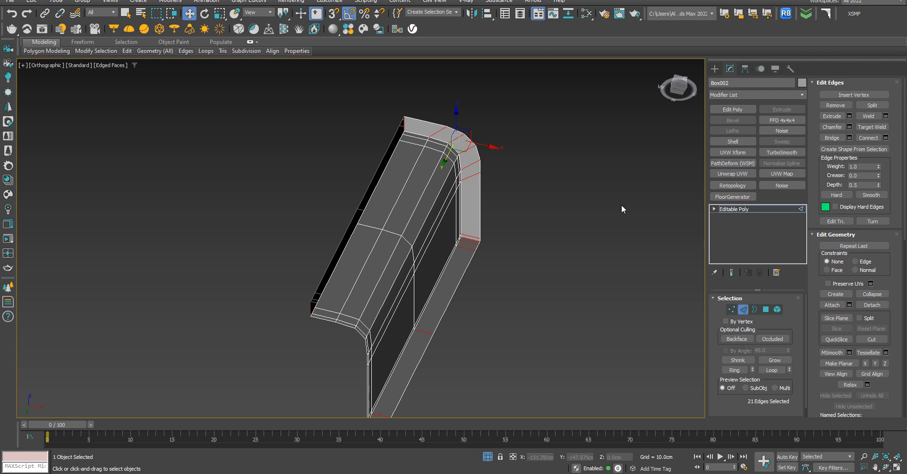
middle_click_drag(621, 206, 489, 306, "alt")
key("f")
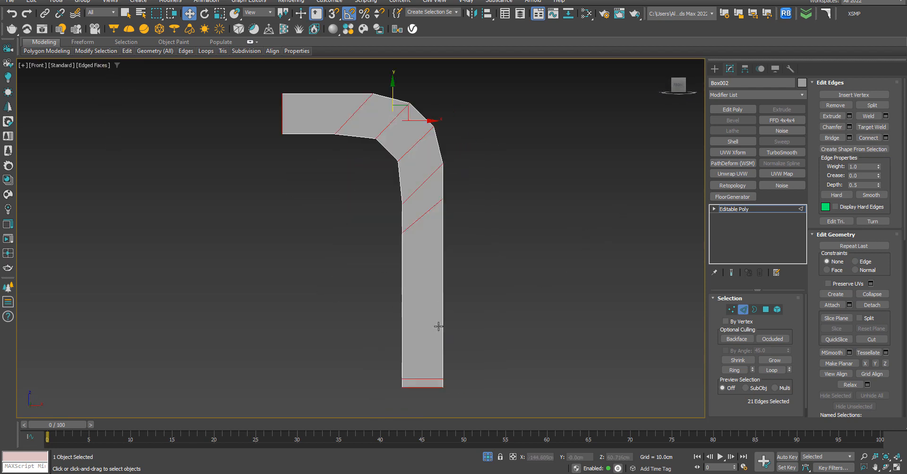
left_click(886, 137)
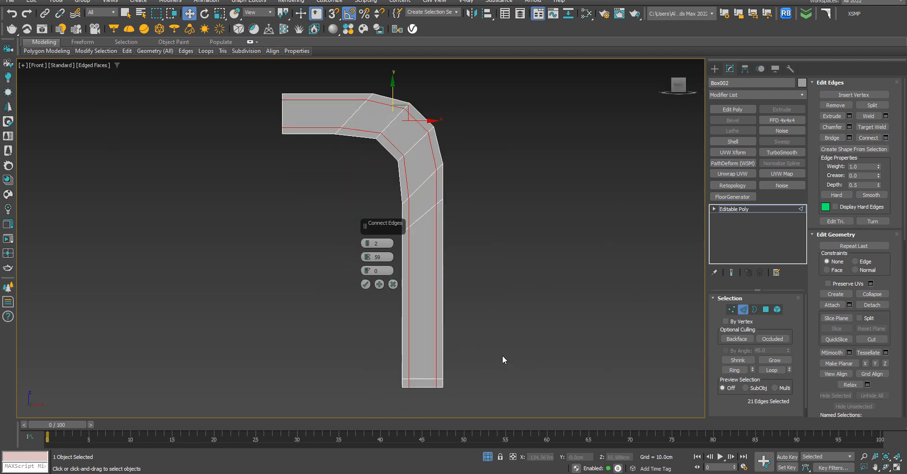
scroll(502, 358, "up", 3)
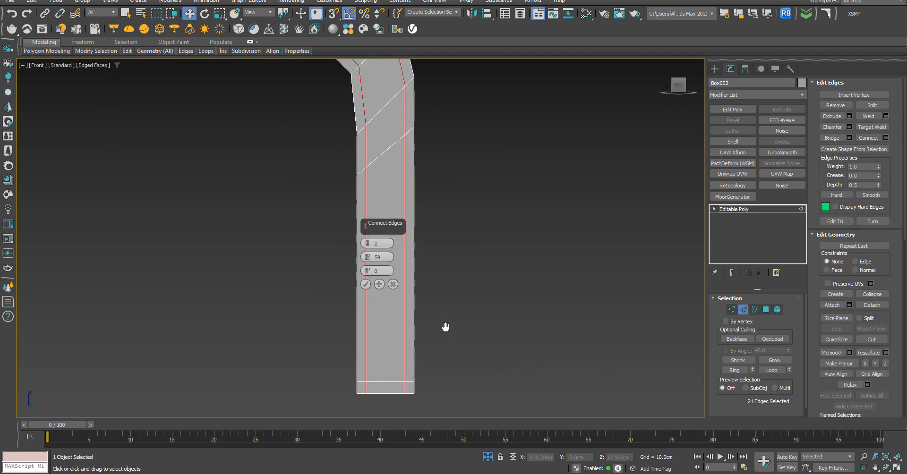
Connect the selected edges across the armrest's thickness with 3 segments and a pinch of 47.
left_click(371, 244)
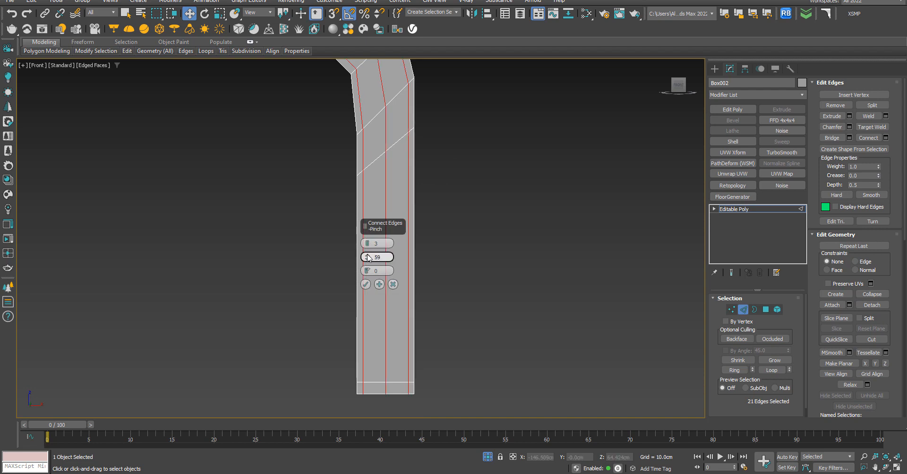
left_click_drag(368, 258, 374, 279)
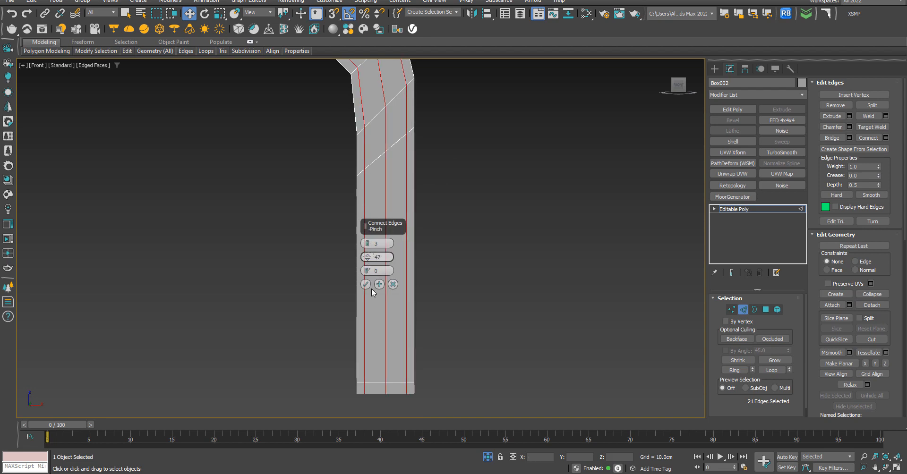
left_click(365, 284)
left_click(460, 314)
Select the horizontal edge loop near the armrest's lower end and move it down closer to the bottom edge.
scroll(427, 341, "up", 2)
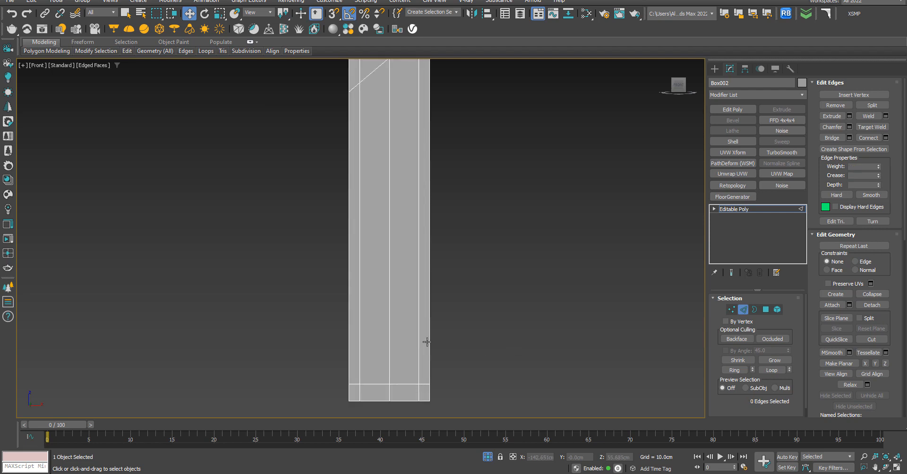
scroll(411, 377, "down", 3)
middle_click_drag(410, 376, 380, 338, "alt")
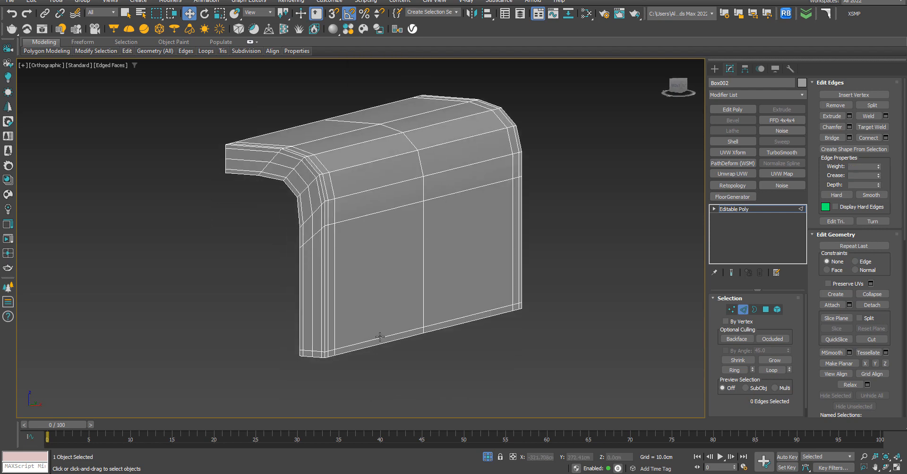
scroll(320, 357, "up", 5)
middle_click_drag(322, 351, 324, 301)
double_click(325, 276)
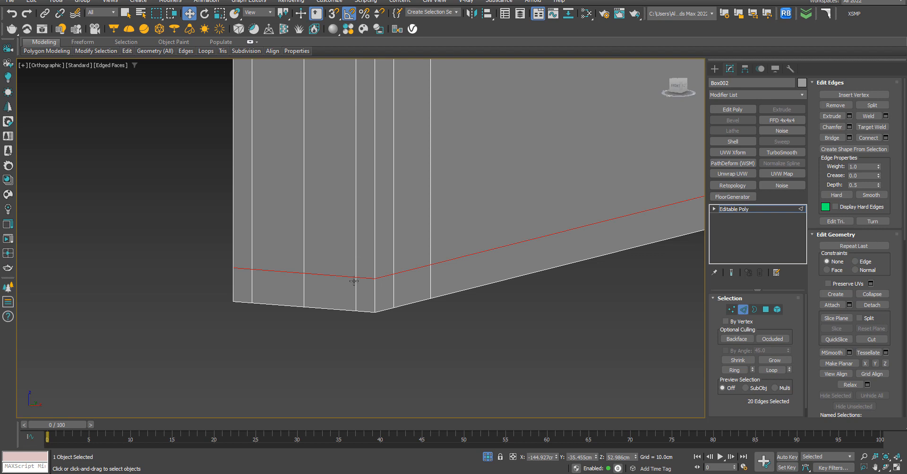
scroll(354, 282, "down", 3)
key("f")
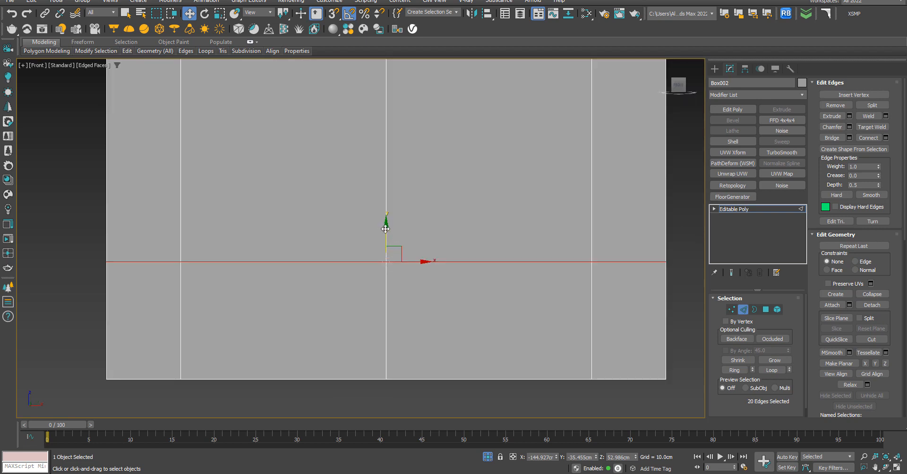
left_click_drag(386, 229, 385, 255)
Connect the long vertical edges of the armrest's upright with a single segment.
scroll(397, 297, "down", 4)
left_click_drag(569, 218, 195, 217)
scroll(329, 278, "down", 5)
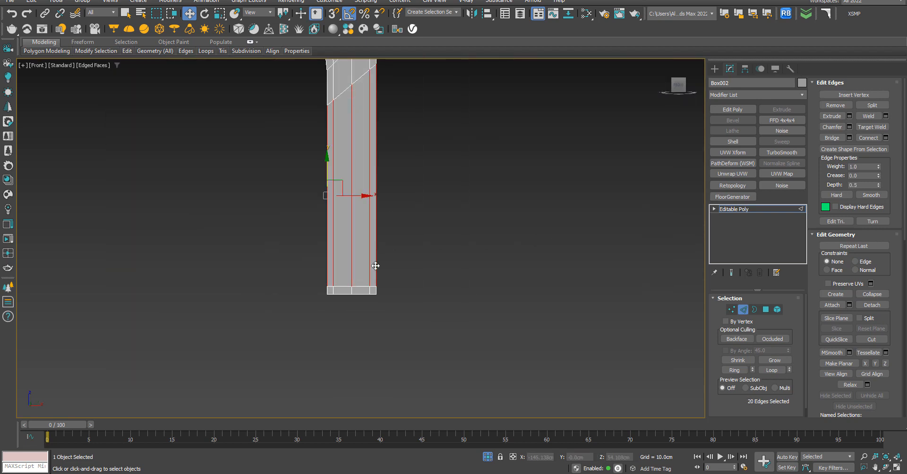
left_click(886, 139)
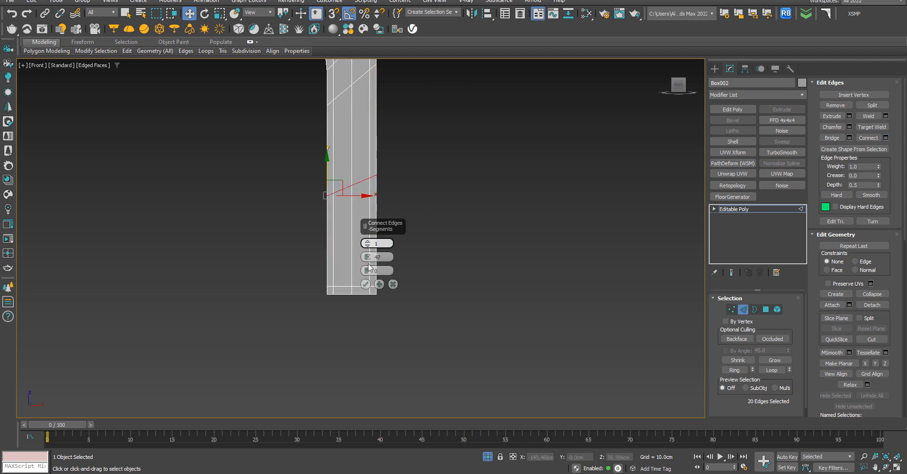
left_click(366, 284)
Flatten the new slanted edge loop vertically and move it down just above the existing loop at the upright's bottom.
key("r")
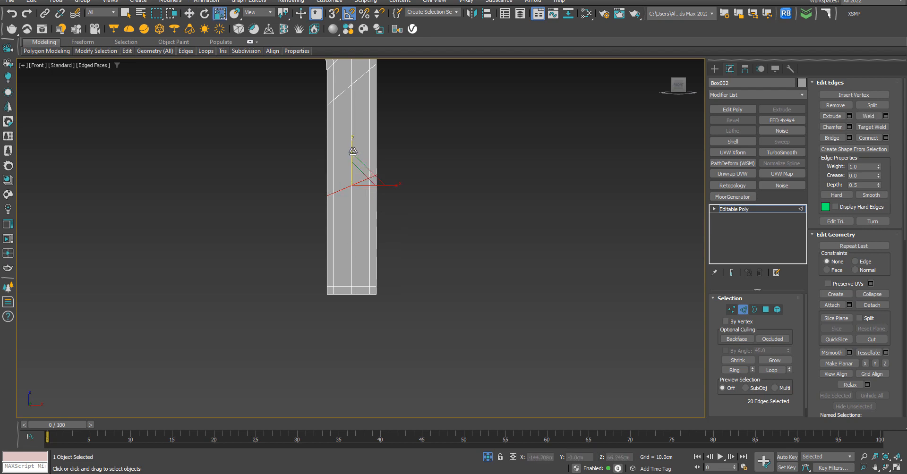
left_click_drag(352, 143, 362, 399)
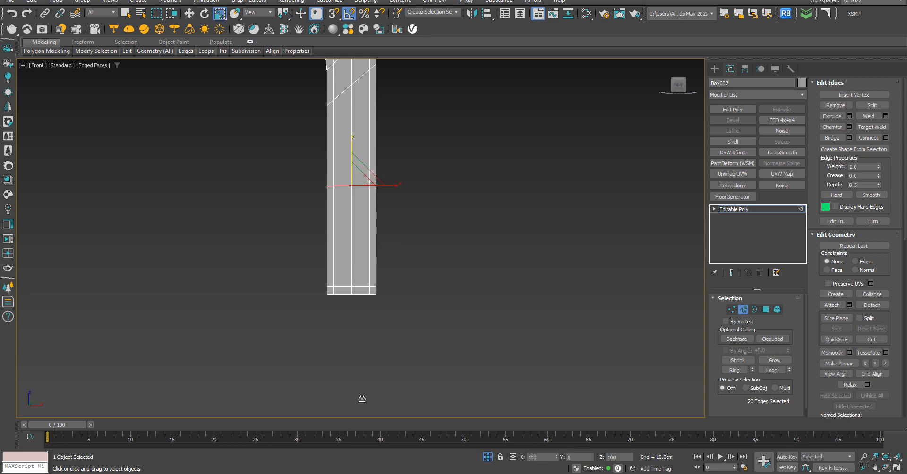
left_click_drag(258, 1, 257, 0)
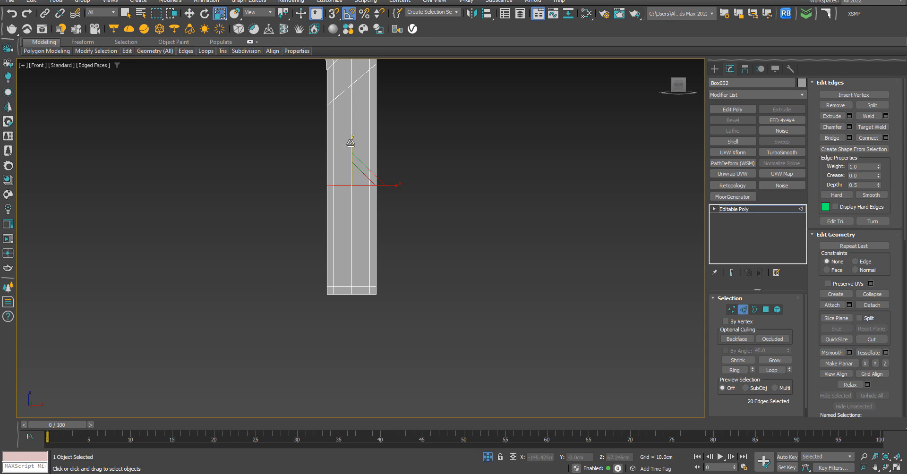
key("w")
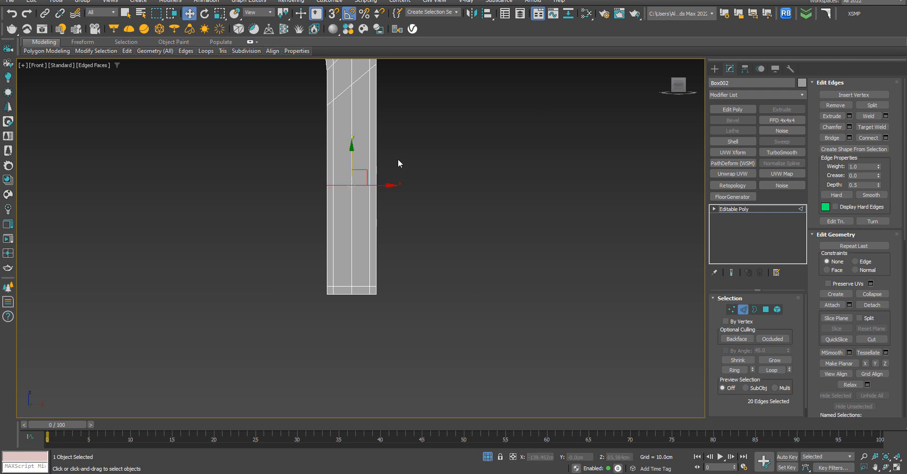
left_click_drag(351, 157, 343, 247)
left_click(456, 309)
Apply TurboSmooth with 2 iterations to the armrest and view it shaded without edges.
middle_click_drag(456, 309, 469, 270, "alt")
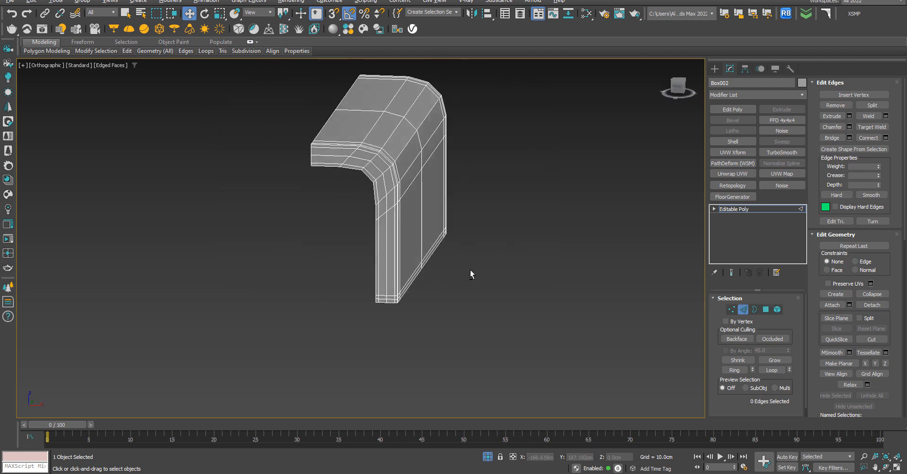
scroll(392, 263, "up", 3)
key("f")
key("z")
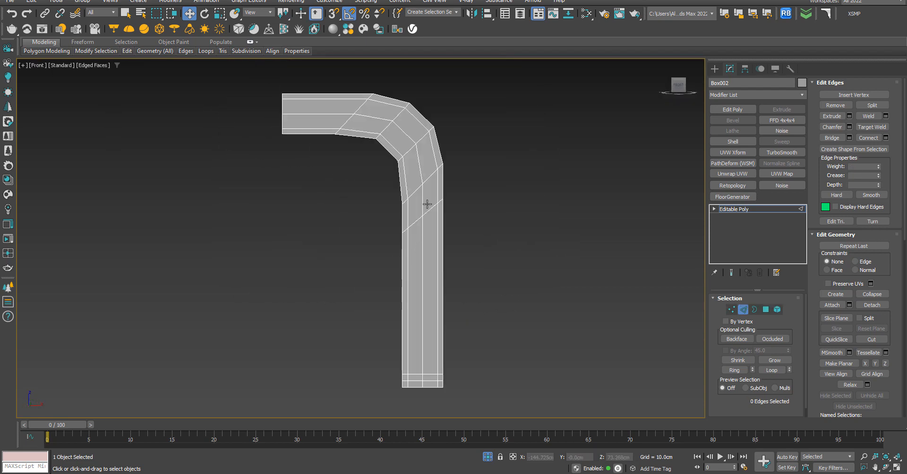
middle_click_drag(427, 204, 467, 235, "alt")
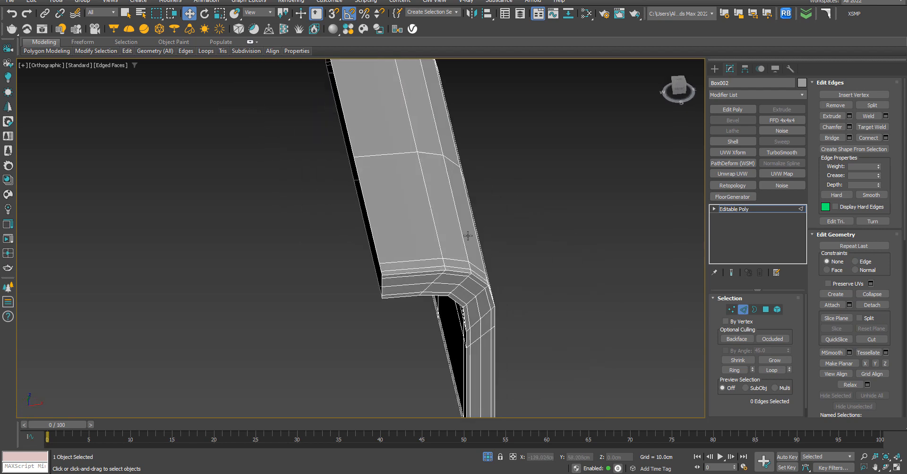
left_click(780, 152)
scroll(500, 224, "down", 6)
key("F4")
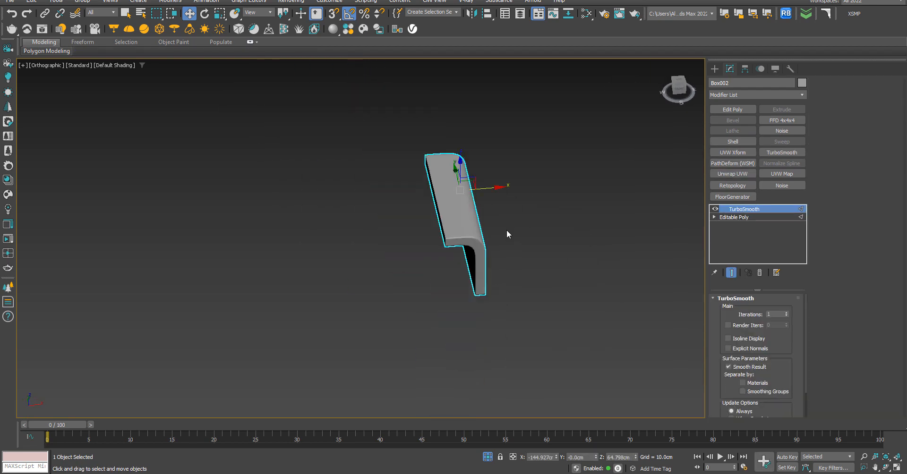
middle_click_drag(507, 231, 462, 237, "alt")
scroll(437, 206, "up", 6)
scroll(437, 206, "down", 3)
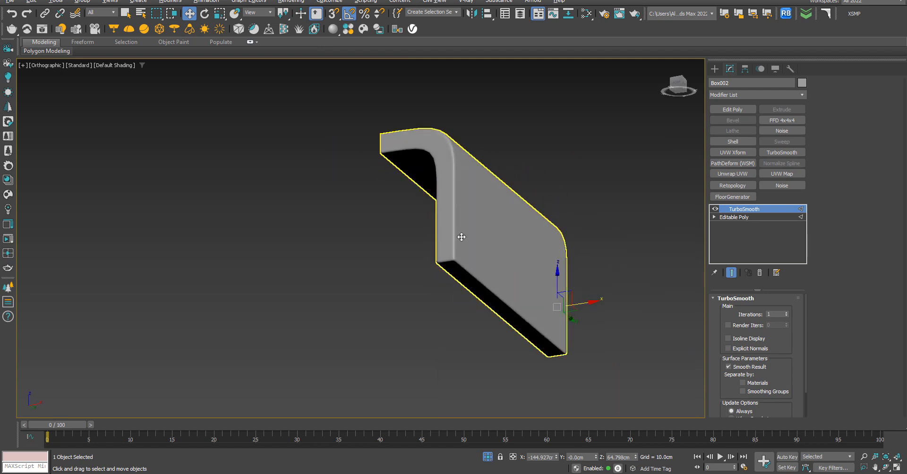
scroll(462, 237, "up", 4)
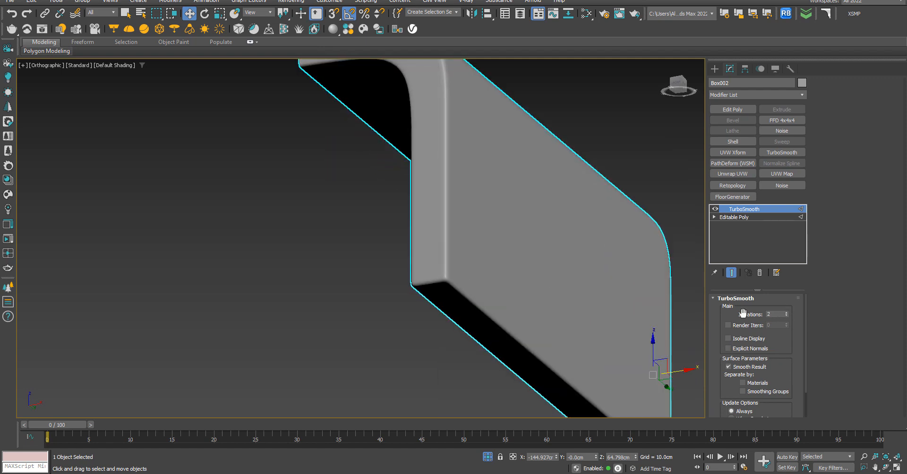
left_click(314, 277)
End isolation and compare the smoothed armrest with the seat base and the reference drawing.
scroll(367, 295, "down", 5)
key("f")
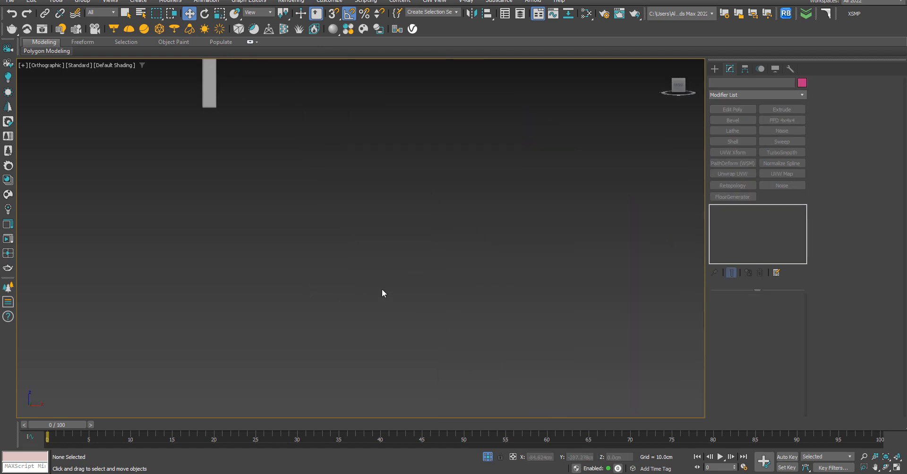
left_click(488, 457)
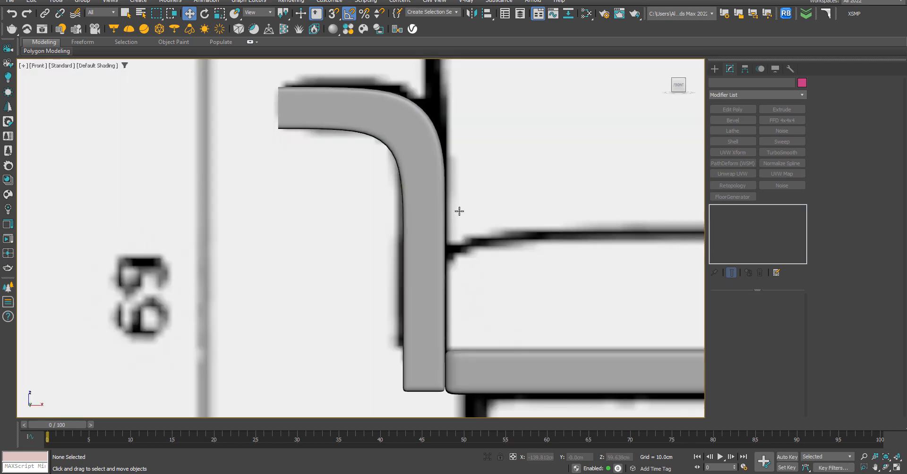
scroll(458, 209, "down", 4)
middle_click_drag(472, 235, 436, 241, "alt")
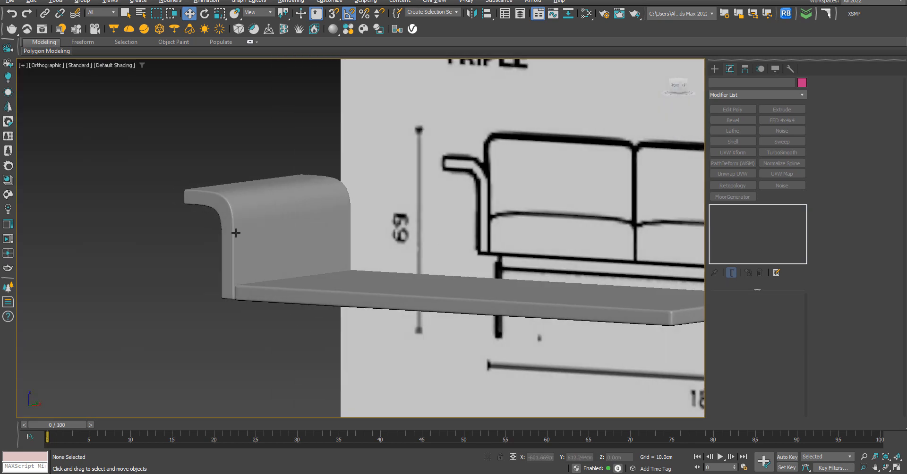
scroll(240, 187, "up", 5)
Turn off the armrest's TurboSmooth display and isolate the armrest in the front view with edged faces.
left_click(266, 217)
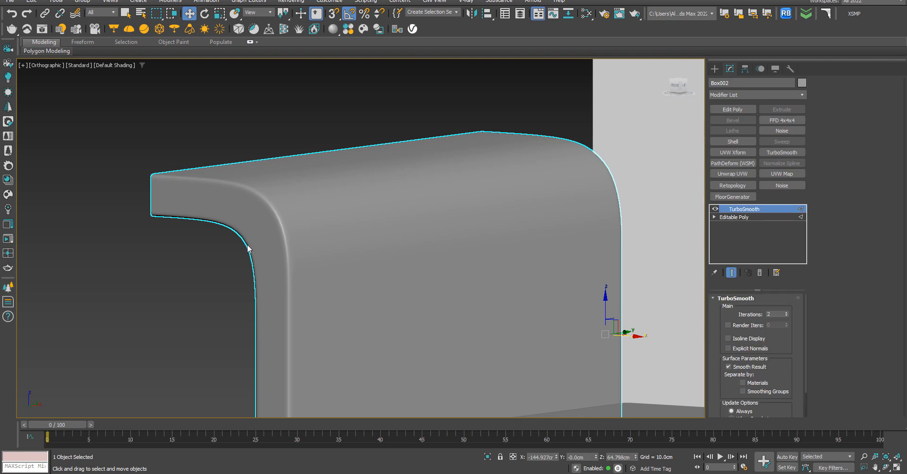
left_click(715, 209)
key("f")
key("z")
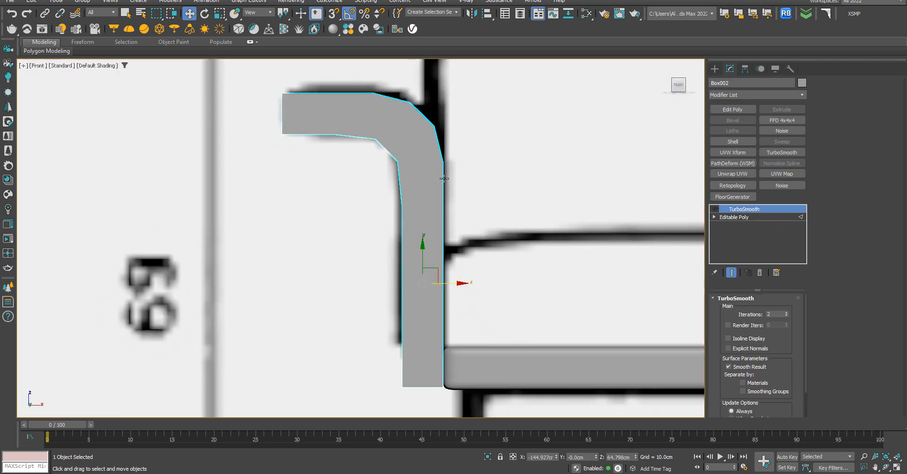
left_click(488, 457)
key("F4")
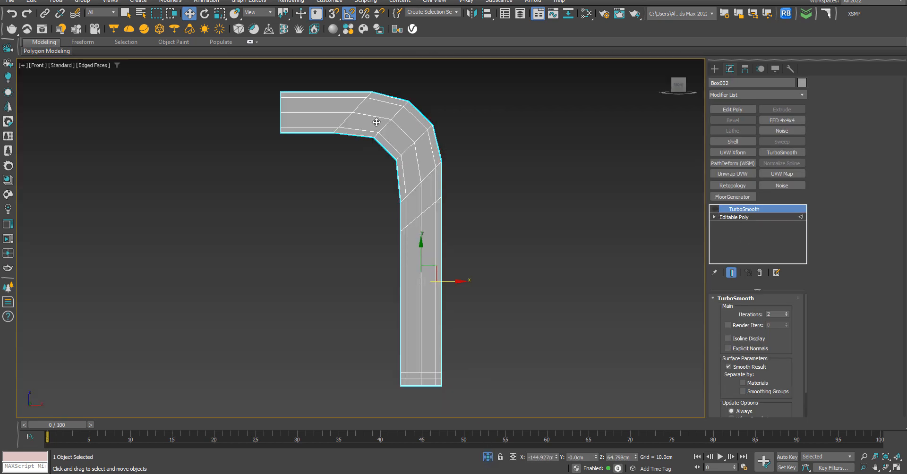
scroll(376, 123, "up", 2)
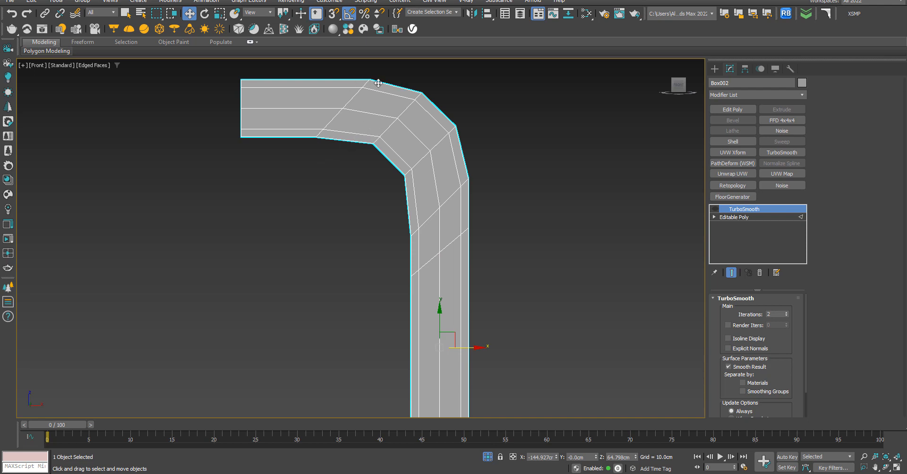
At the Editable Poly vertex level, move the two middle vertex groups of the outer bend slightly inward diagonally.
left_click(738, 219)
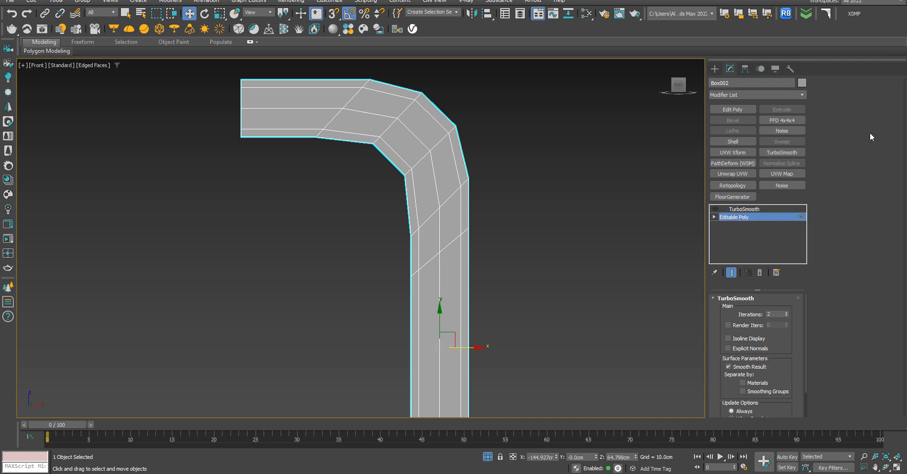
key("2")
left_click(731, 309)
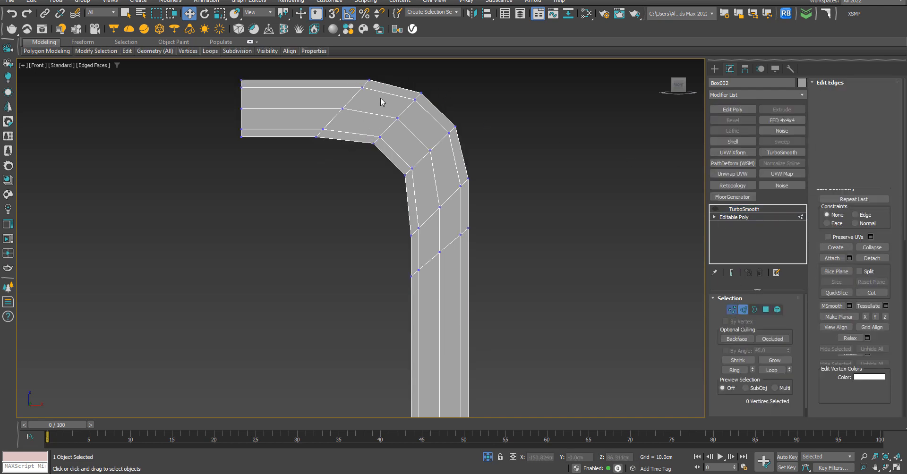
scroll(453, 85, "up", 2)
middle_click_drag(454, 85, 379, 143)
left_click_drag(454, 189, 443, 250)
scroll(476, 200, "up", 2)
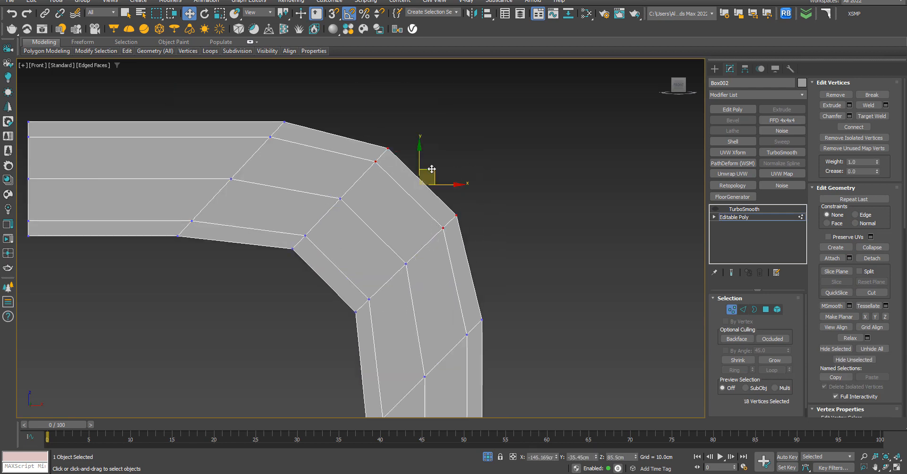
left_click_drag(431, 170, 424, 178)
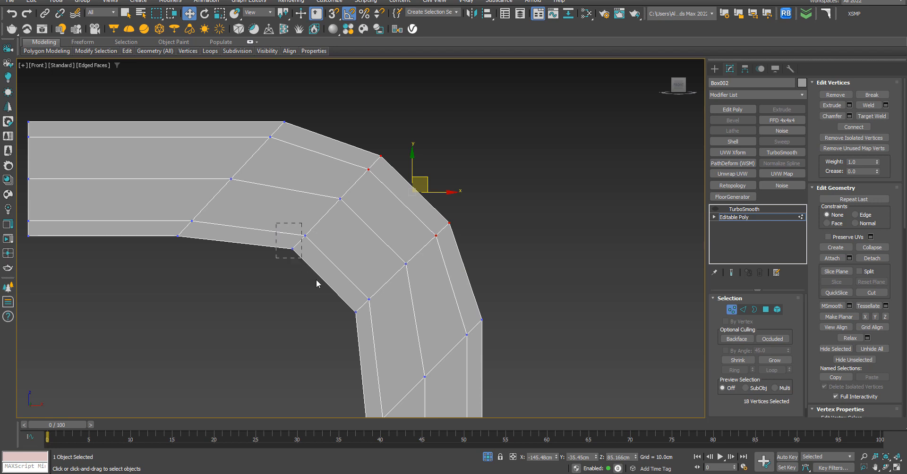
Try to move the upper middle vertex group of the inner bend diagonally toward the outer bend.
left_click_drag(316, 284, 318, 285)
left_click_drag(309, 236, 313, 229)
key("ctrl+z")
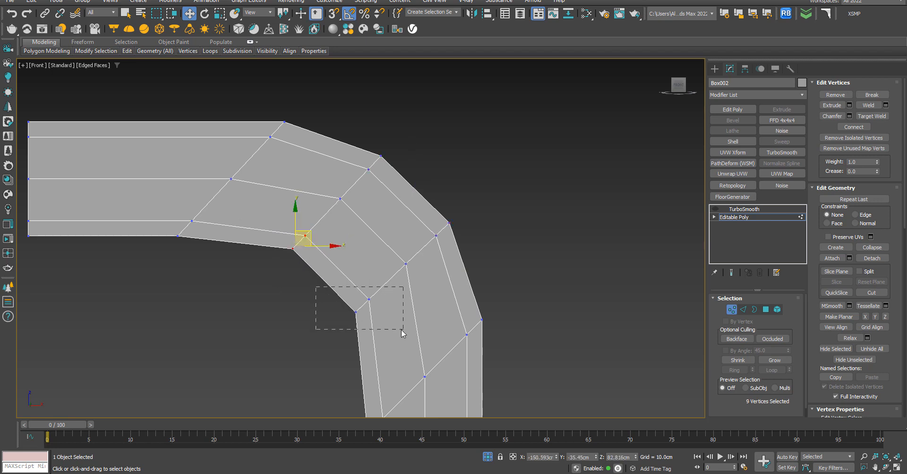
Move the lower middle vertex group of the inner bend slightly toward the outer bend, then clear the selection.
left_click_drag(402, 330, 403, 329)
left_click_drag(374, 297, 377, 293)
middle_click_drag(378, 292, 364, 189)
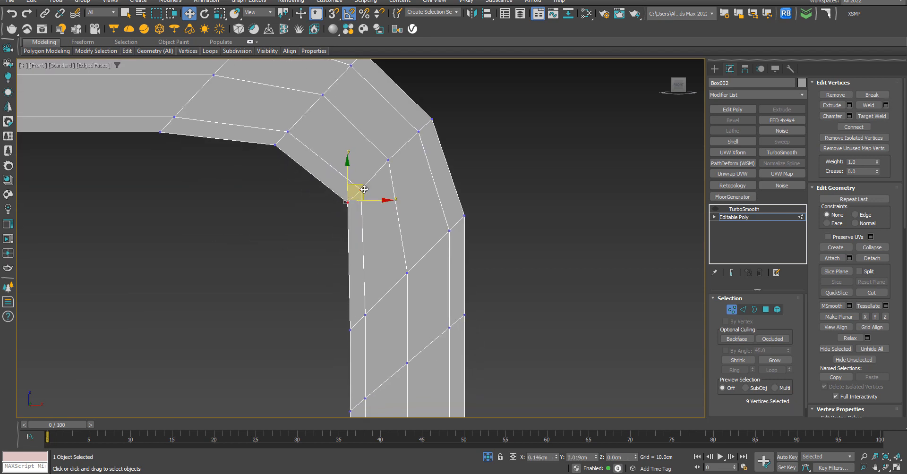
left_click_drag(363, 189, 358, 192)
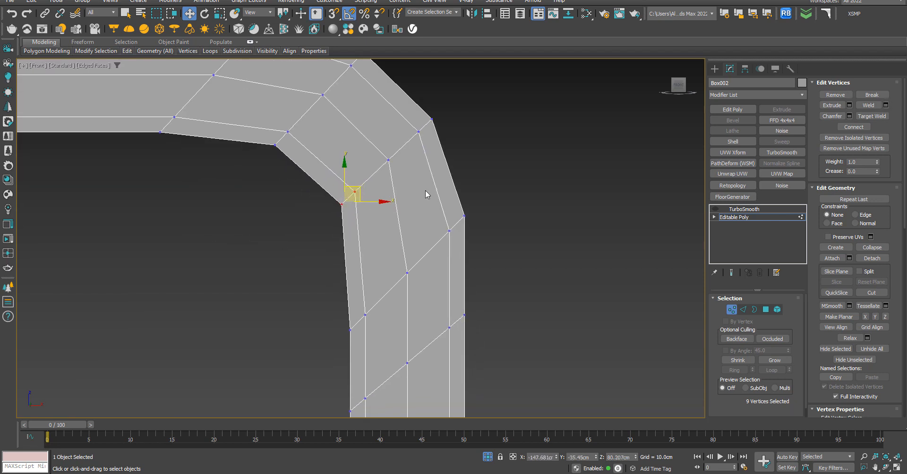
left_click(478, 192)
Examine the shape of the adjusted armrest bend from the front and at an angle.
scroll(498, 185, "down", 5)
scroll(423, 135, "up", 5)
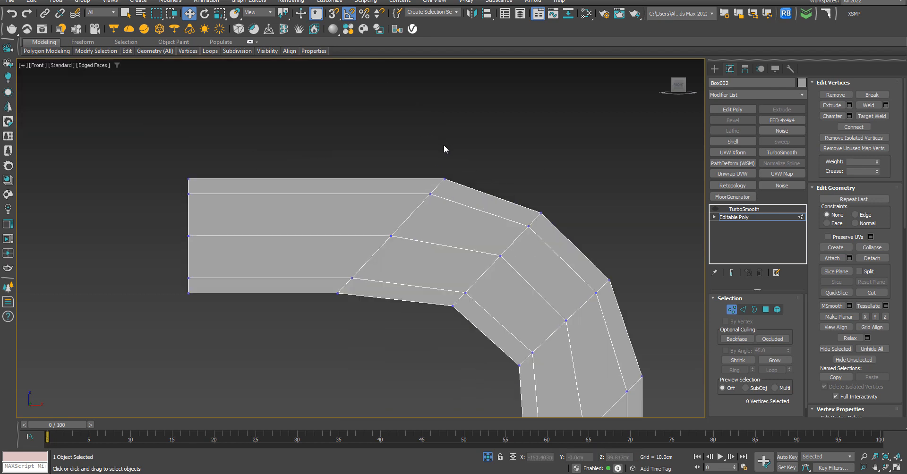
scroll(446, 148, "down", 6)
scroll(486, 169, "up", 4)
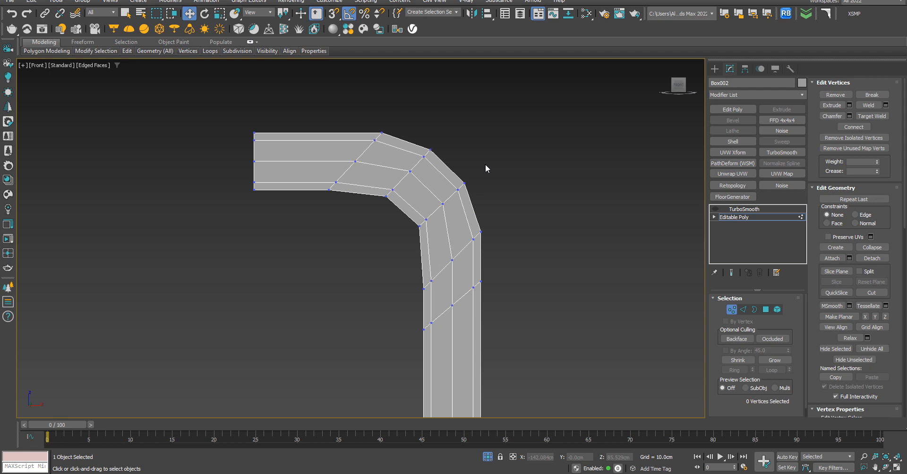
scroll(485, 165, "down", 4)
mouse_move(502, 212)
middle_mouse_down("alt")
mouse_move(437, 212)
mouse_move(507, 212)
middle_mouse_up("alt")
scroll(506, 216, "up", 4)
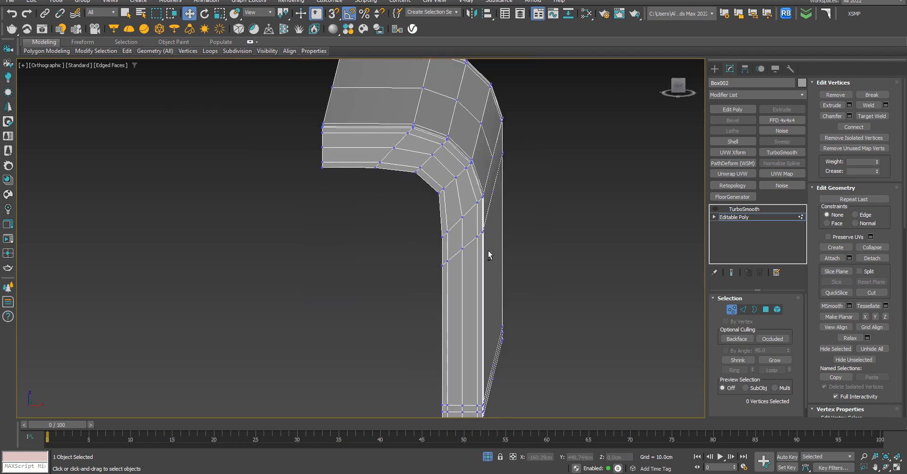
Move the polygons inside the border strips of the armrest's front end face outward about 0.4 cm along Y, then clear the selection.
middle_click_drag(488, 256, 484, 313, "alt")
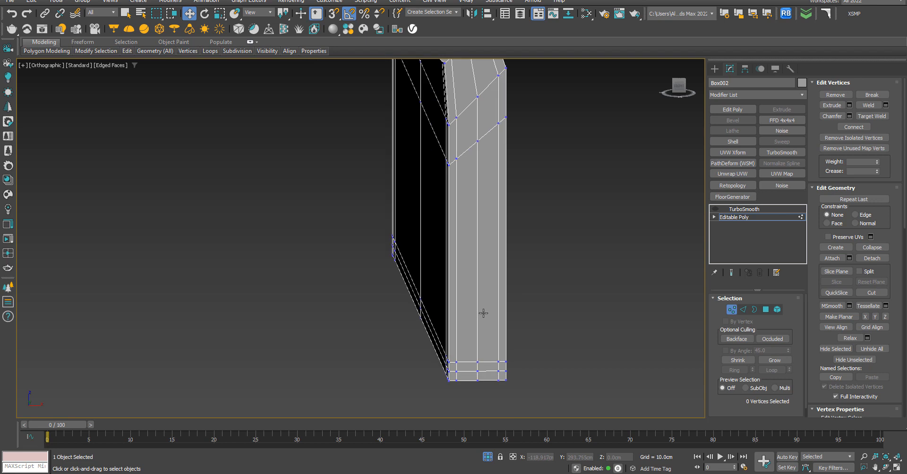
left_click(765, 310)
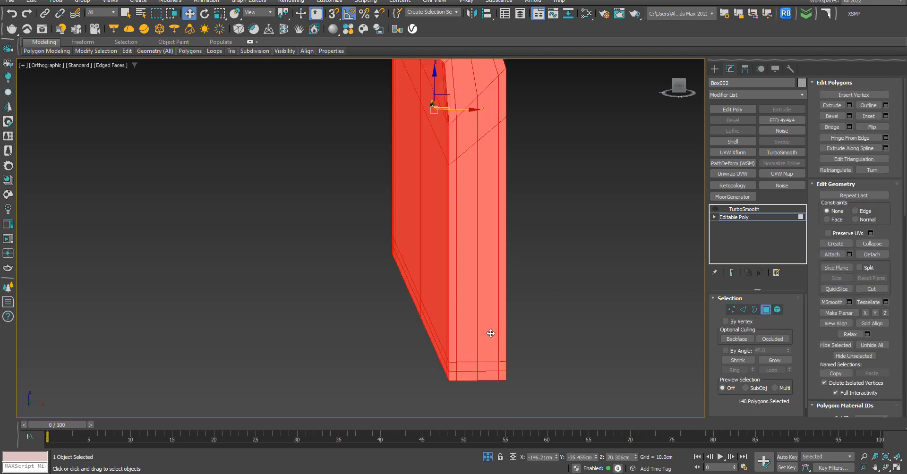
left_click(486, 334)
scroll(486, 370, "up", 1)
scroll(470, 303, "down", 3)
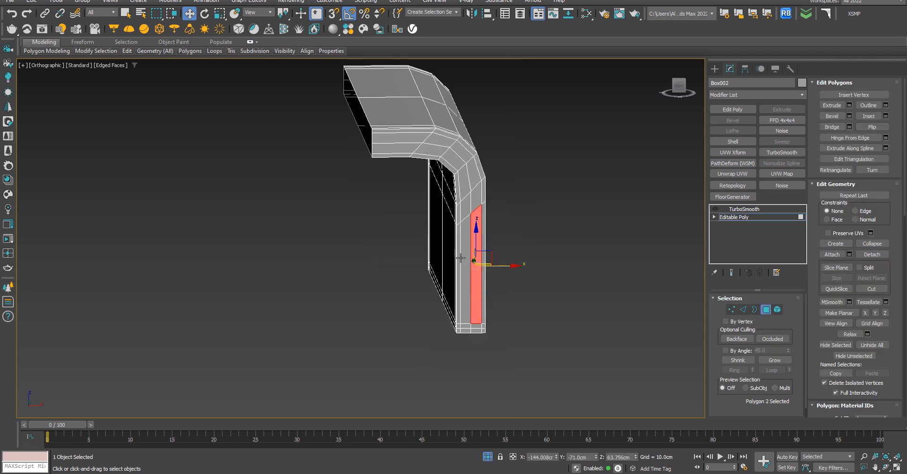
scroll(470, 239, "up", 1)
left_click(474, 182, "ctrl")
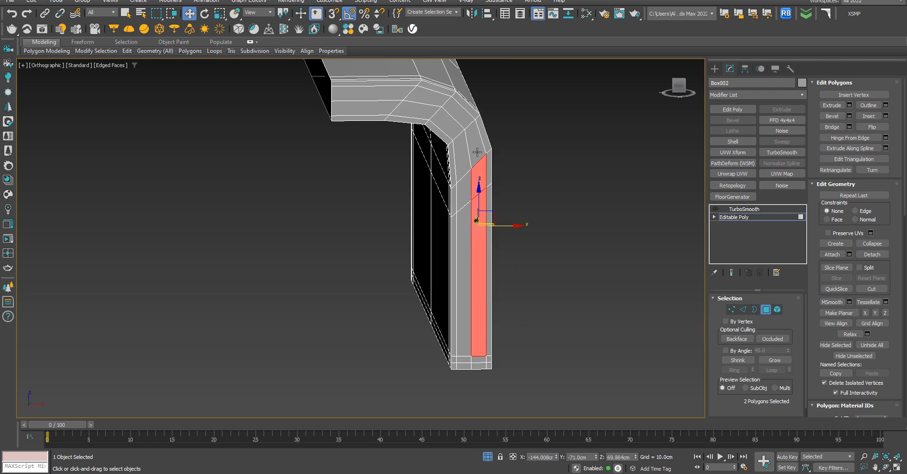
left_click(465, 128, "ctrl")
left_click(445, 118, "ctrl")
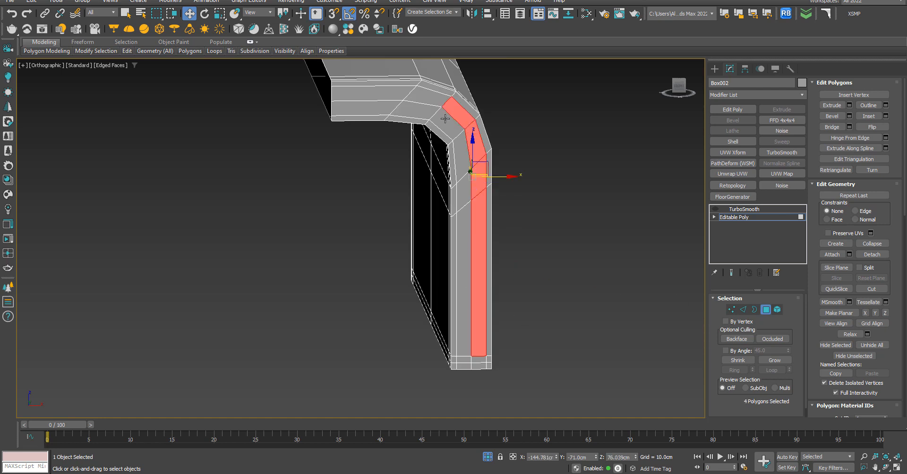
left_click(424, 98, "ctrl")
left_click(395, 96, "ctrl")
left_click(373, 107, "ctrl")
left_click(428, 114, "ctrl")
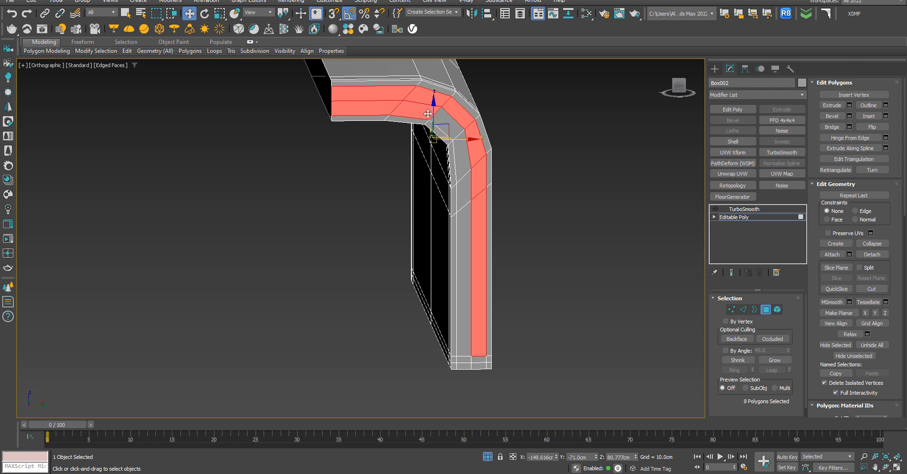
left_click(461, 123, "ctrl")
left_click(462, 147, "ctrl")
left_click(466, 182, "ctrl")
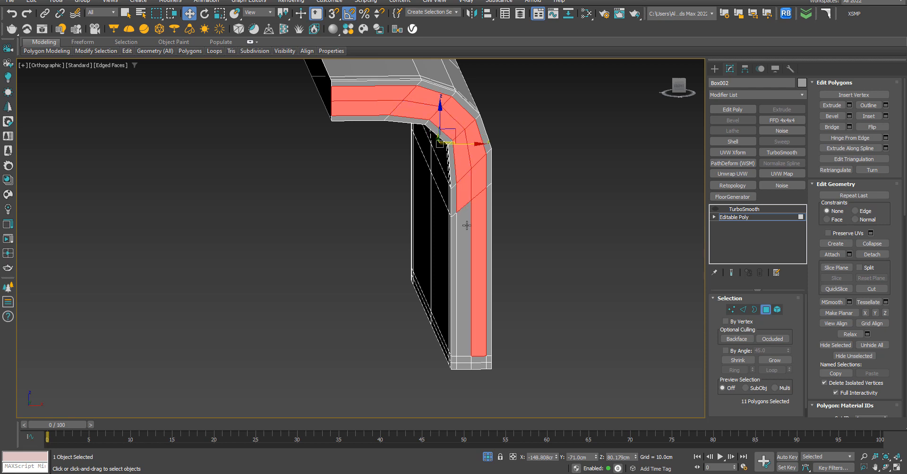
left_click(466, 226, "ctrl")
scroll(479, 360, "up", 5)
left_click(478, 345, "ctrl")
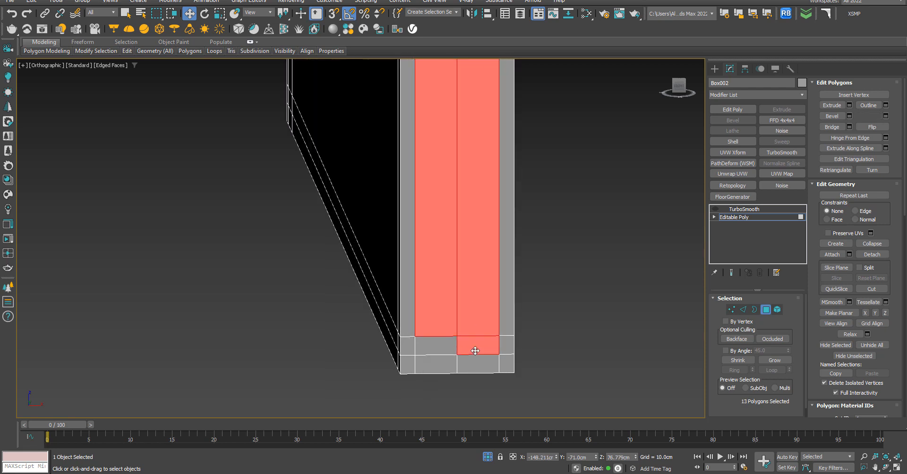
left_click(436, 346, "ctrl")
left_click(437, 364, "ctrl")
scroll(478, 360, "down", 6)
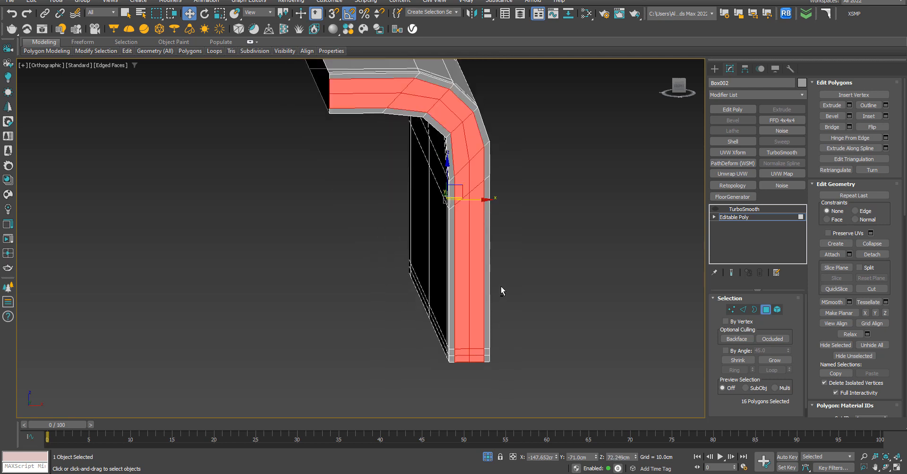
middle_click_drag(502, 290, 566, 307, "alt")
scroll(515, 231, "up", 5)
scroll(419, 226, "down", 3)
middle_click_drag(431, 240, 370, 206, "alt")
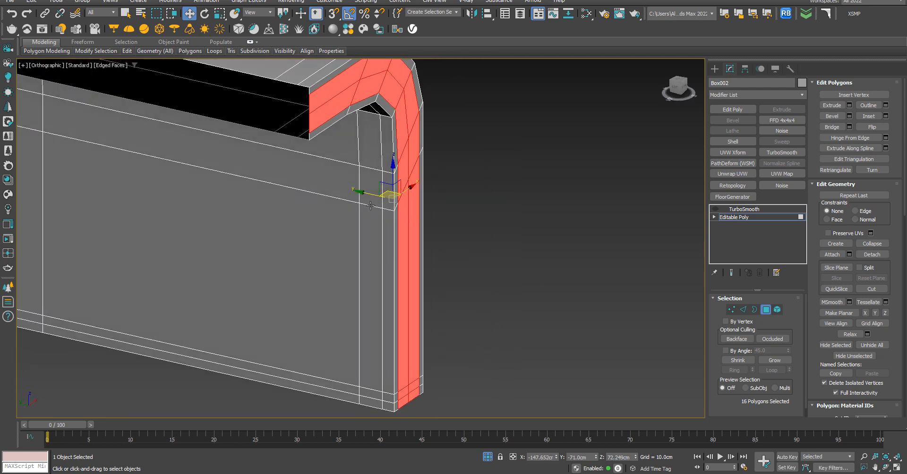
left_click_drag(367, 195, 375, 198)
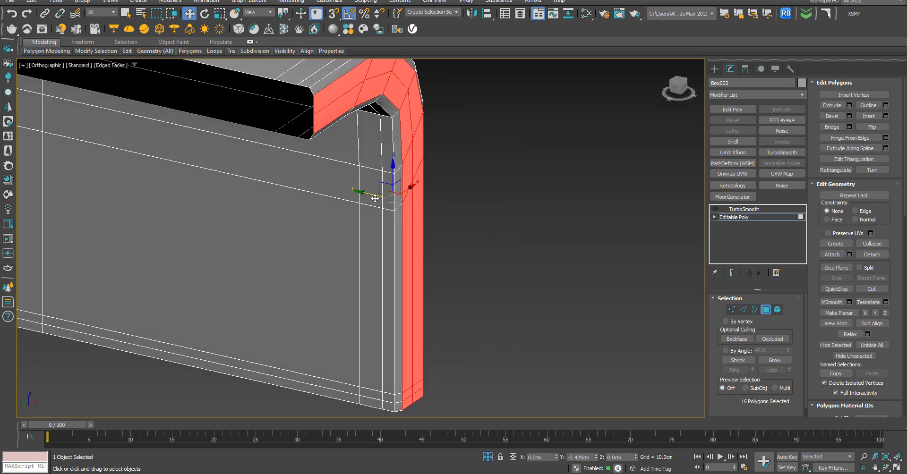
middle_click_drag(375, 199, 515, 170, "alt")
left_click(630, 297)
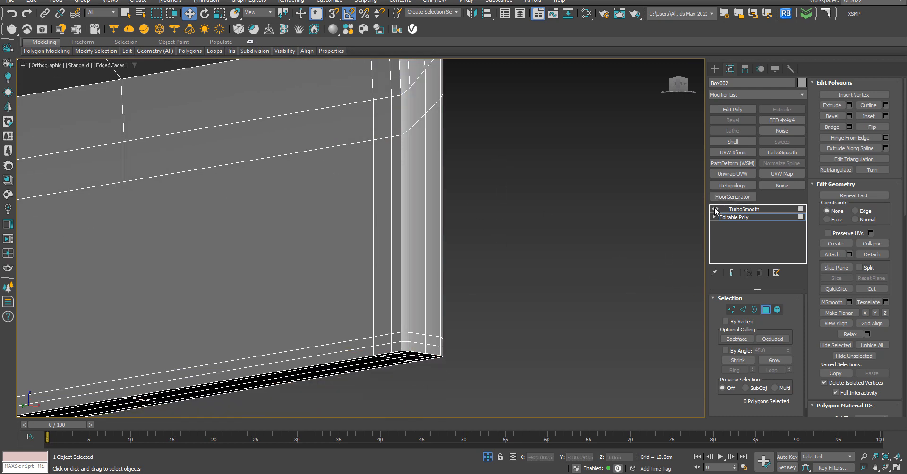
Examine the smoothed armrest without edge display, at several angles and from the front.
left_click(714, 68)
key("F4")
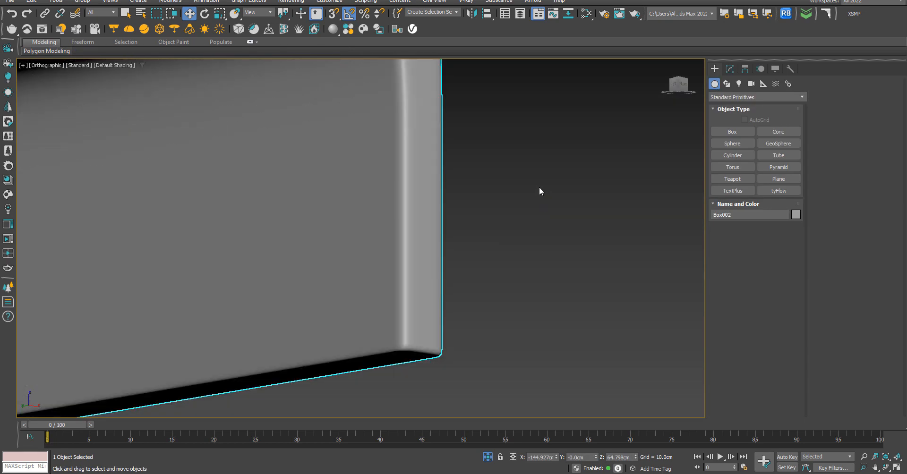
scroll(540, 188, "down", 6)
middle_click_drag(562, 206, 487, 210, "alt")
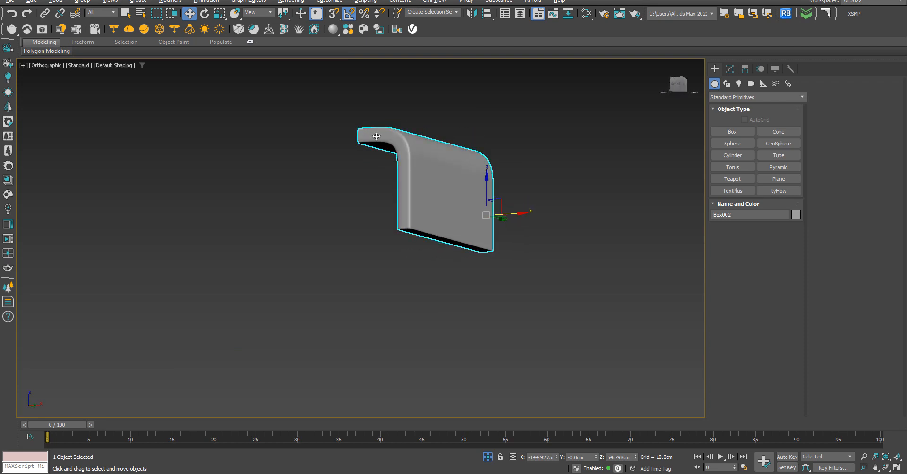
scroll(376, 137, "up", 6)
scroll(377, 136, "down", 3)
middle_click_drag(378, 138, 414, 181, "alt")
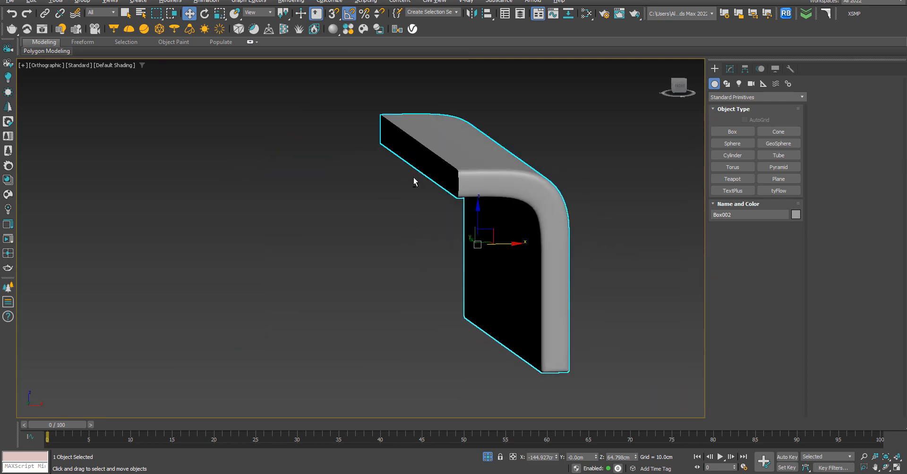
mouse_move(540, 188)
middle_mouse_down("alt")
mouse_move(587, 186)
mouse_move(603, 168)
mouse_move(534, 192)
middle_mouse_up("alt")
key("f")
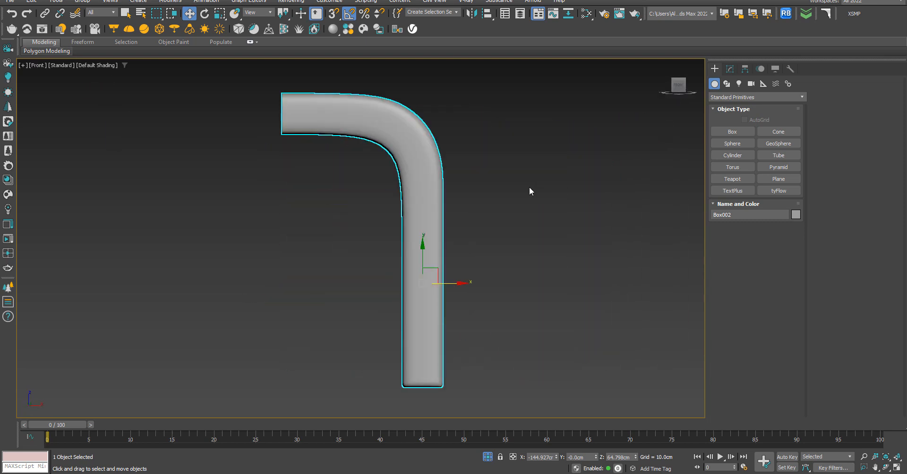
Turn off the armrest's TurboSmooth result and show its edged faces in an angled view.
left_click(730, 69)
left_click(714, 208)
mouse_move(444, 198)
middle_mouse_down("alt")
mouse_move(476, 213)
mouse_move(522, 216)
mouse_move(512, 208)
mouse_move(449, 209)
middle_mouse_up("alt")
key("F3")
key("F3")
key("F4")
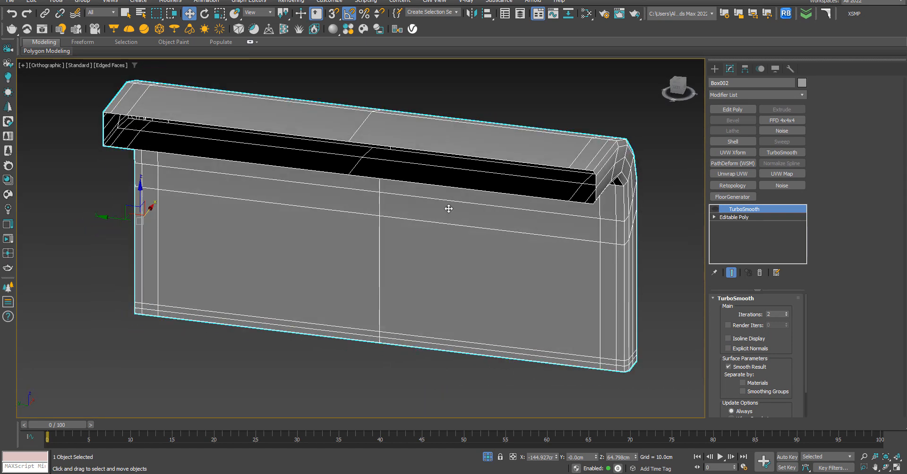
Bridge the upper and lower long edges on the front half of the open side under the armrest's top.
scroll(590, 176, "up", 4)
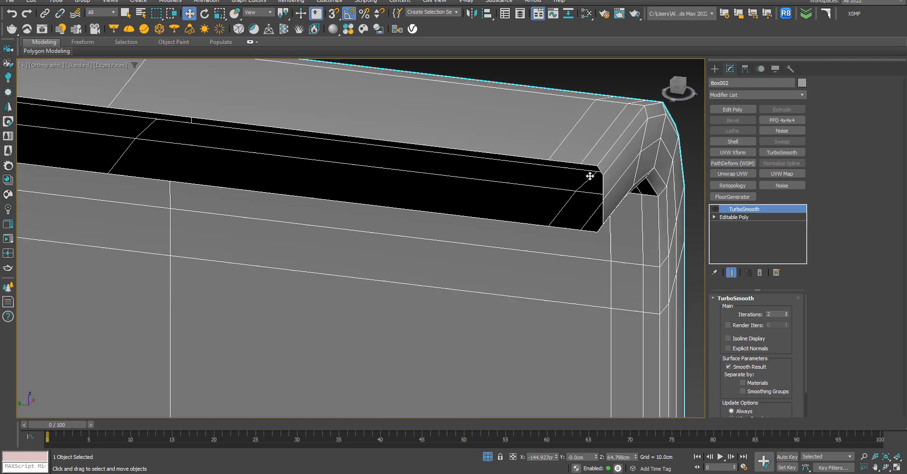
left_click(739, 219)
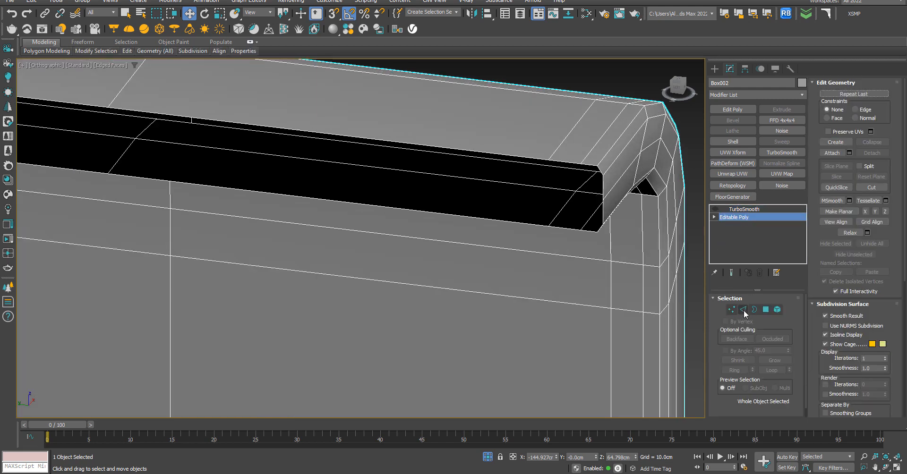
left_click(744, 311)
left_click(474, 153)
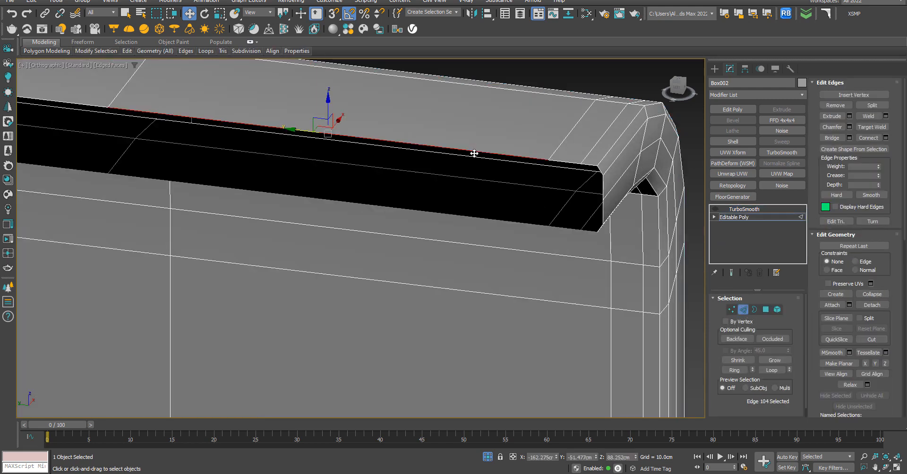
left_click(473, 217, "ctrl")
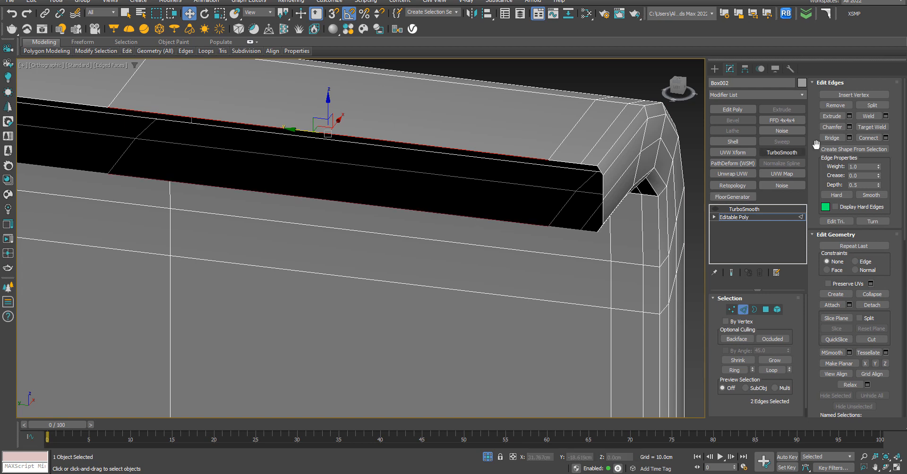
left_click(832, 138)
Bridge the two neighbouring pairs of short upper and lower edges in the opening, working toward the armrest's front corner.
left_click(563, 161)
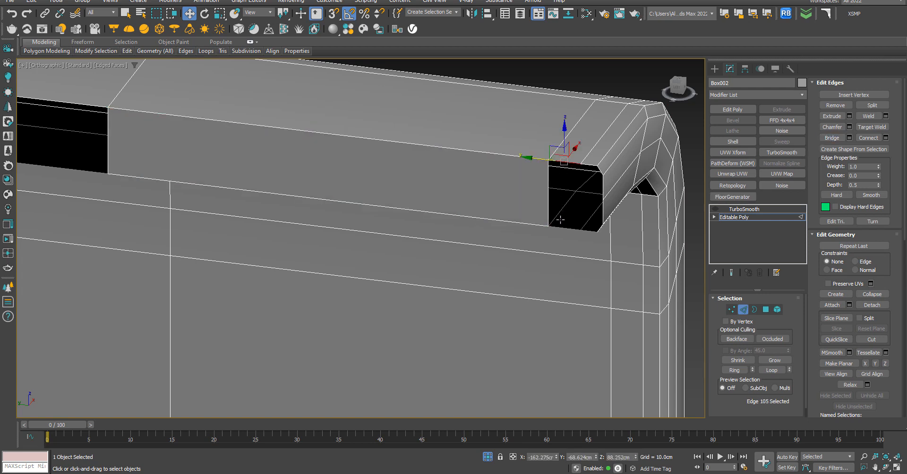
left_click(561, 227, "ctrl")
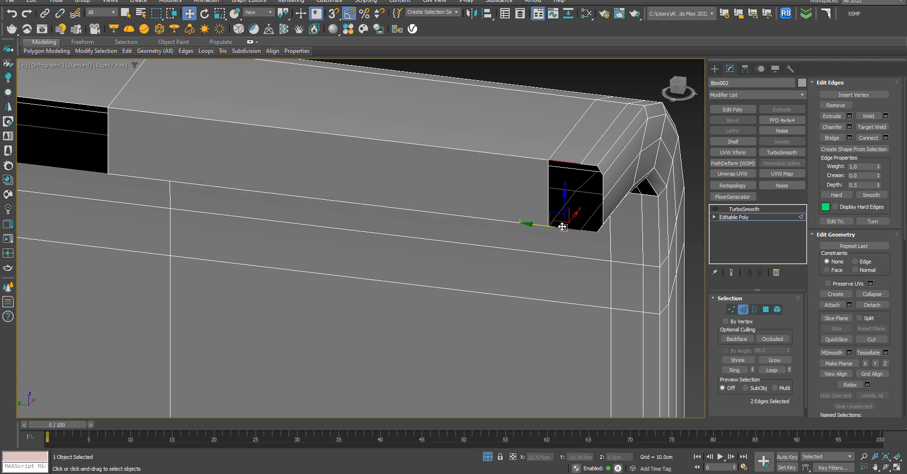
left_click(832, 138)
scroll(593, 172, "up", 4)
left_click(579, 153)
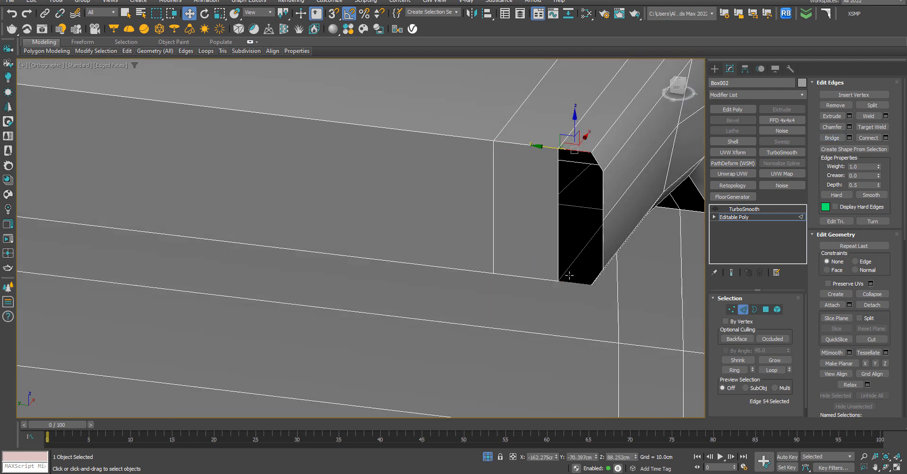
left_click(572, 284, "ctrl")
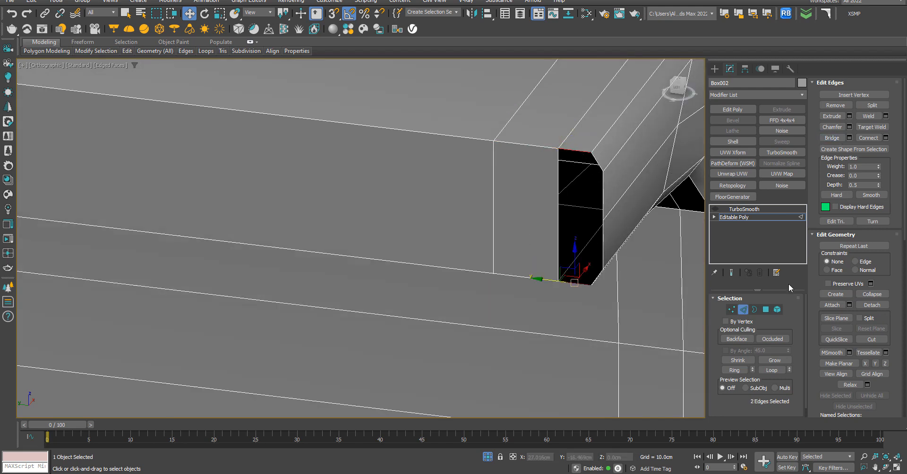
left_click(833, 138)
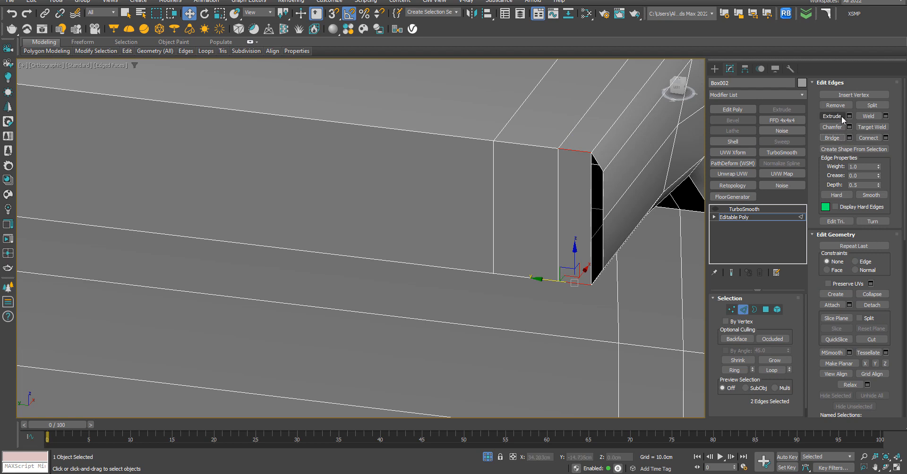
Cap the border of the narrow hole left at the armrest's front corner, then clear the selection.
left_click(754, 309)
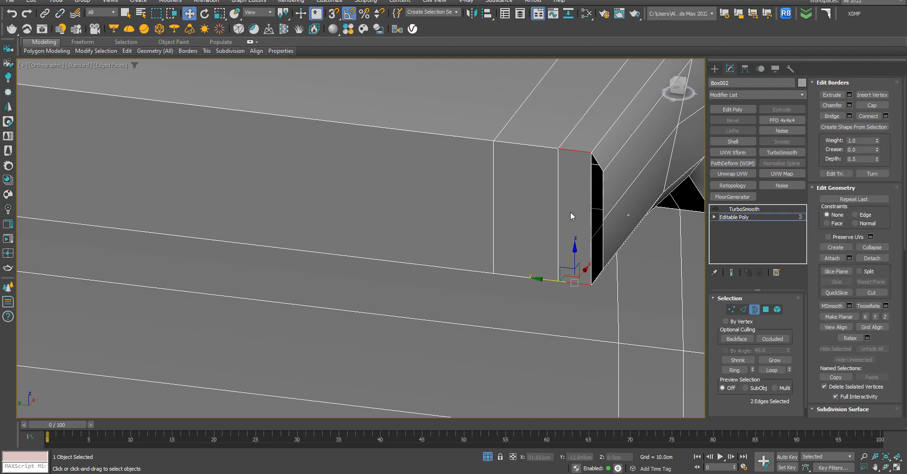
left_click(592, 217)
left_click(870, 108)
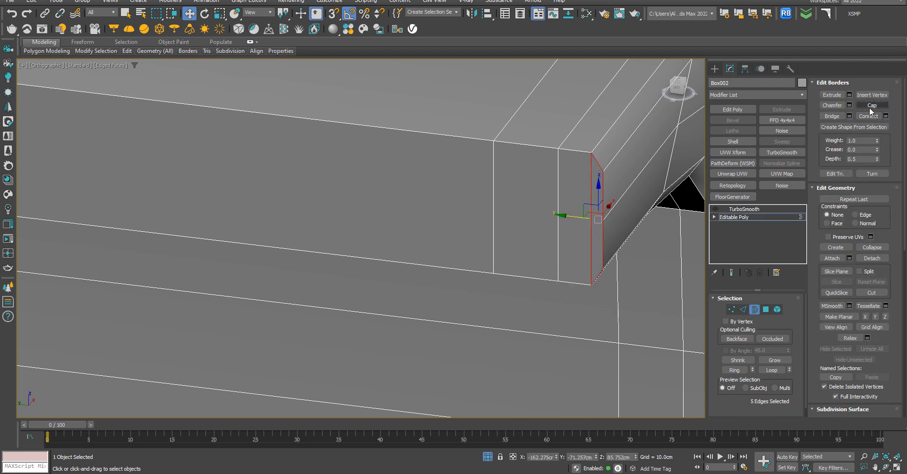
left_click(483, 218)
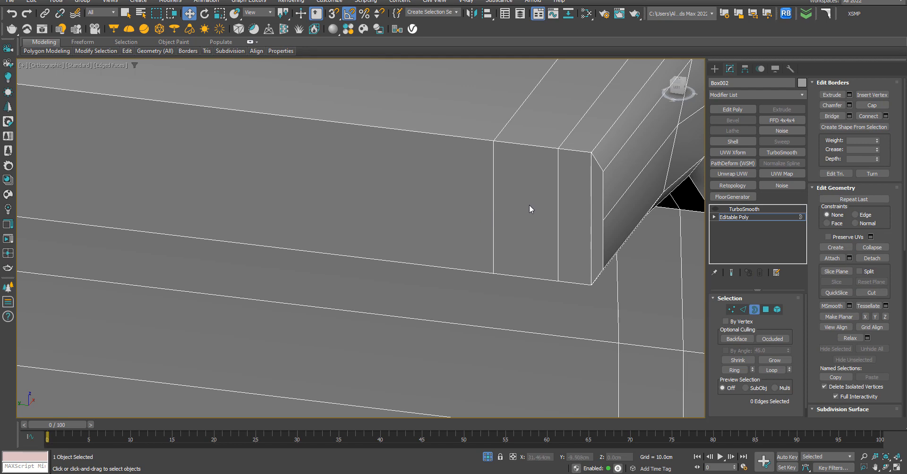
Bridge the upper and lower long edges on the back half of the armrest's open side.
scroll(529, 205, "down", 8)
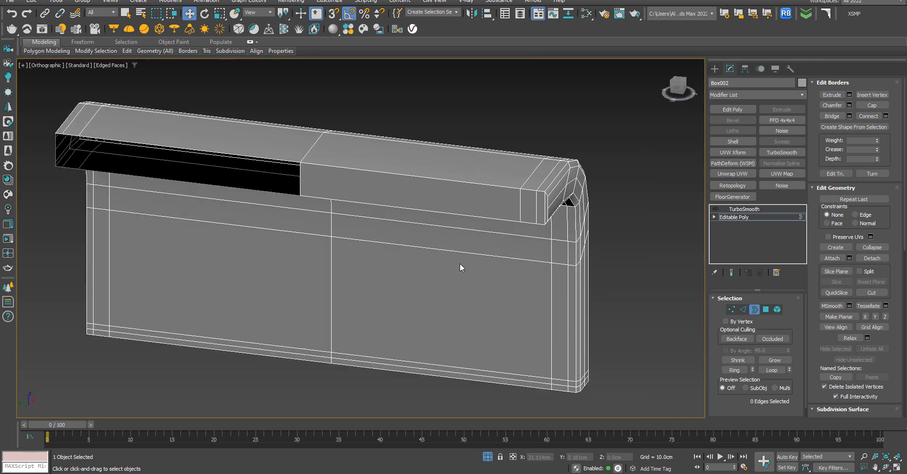
middle_click_drag(460, 263, 491, 296, "alt")
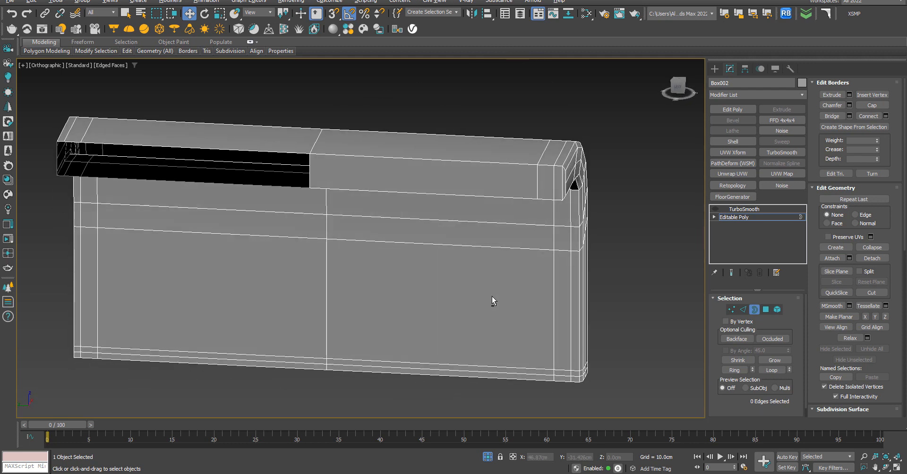
middle_click_drag(226, 200, 391, 240)
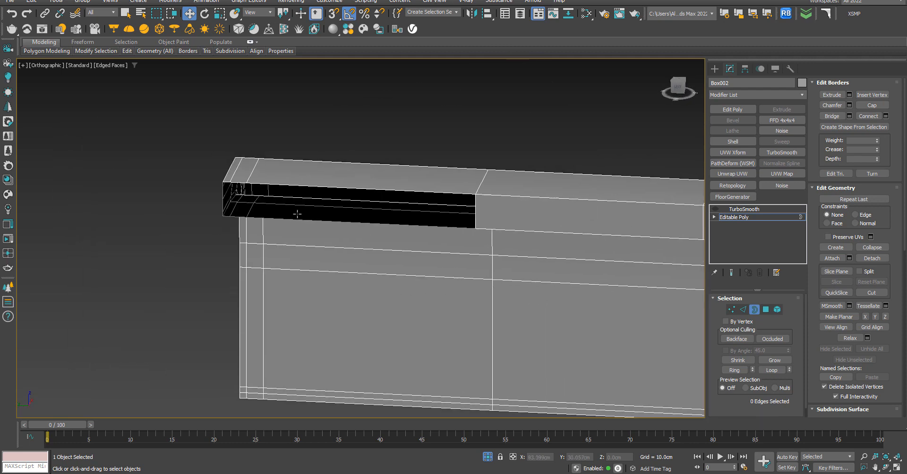
left_click(393, 191)
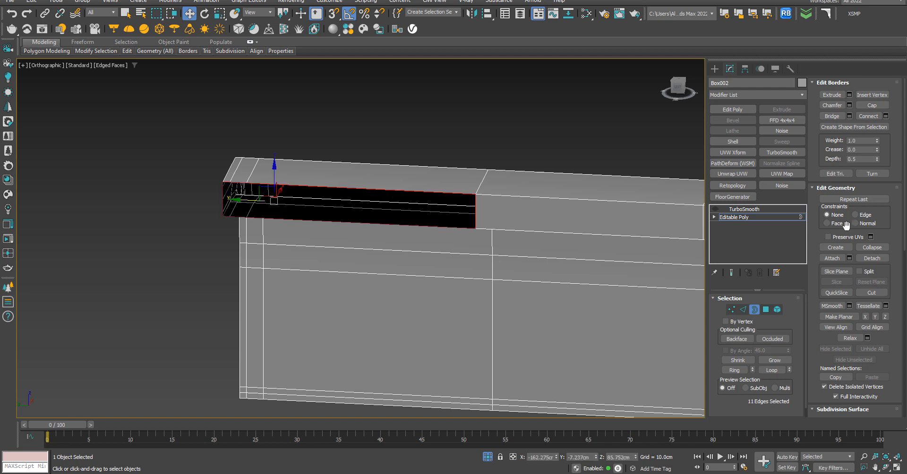
left_click(393, 180)
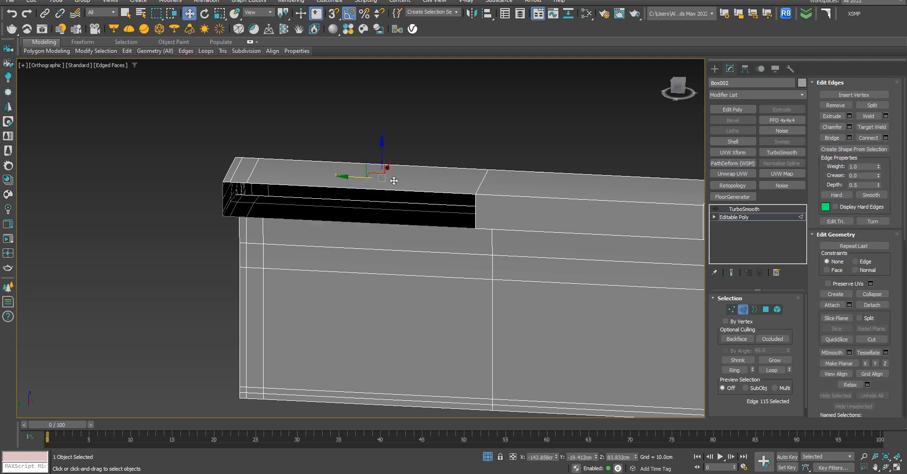
left_click(394, 222, "ctrl")
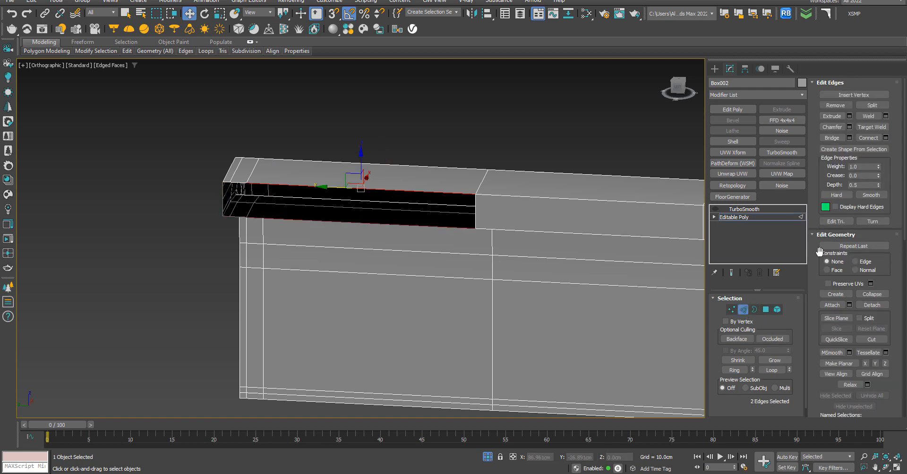
left_click(831, 138)
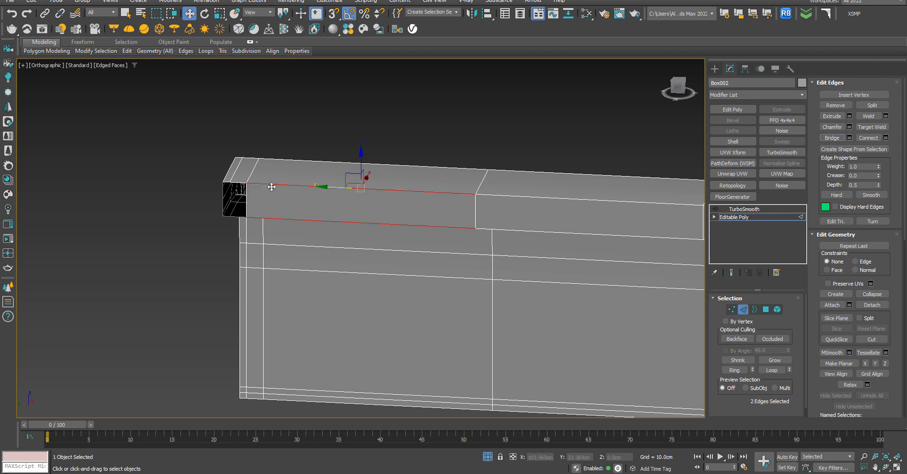
Bridge the neighbouring pair of short upper and lower edges in the opening near the armrest's back end.
scroll(235, 188, "up", 4)
left_click(238, 178)
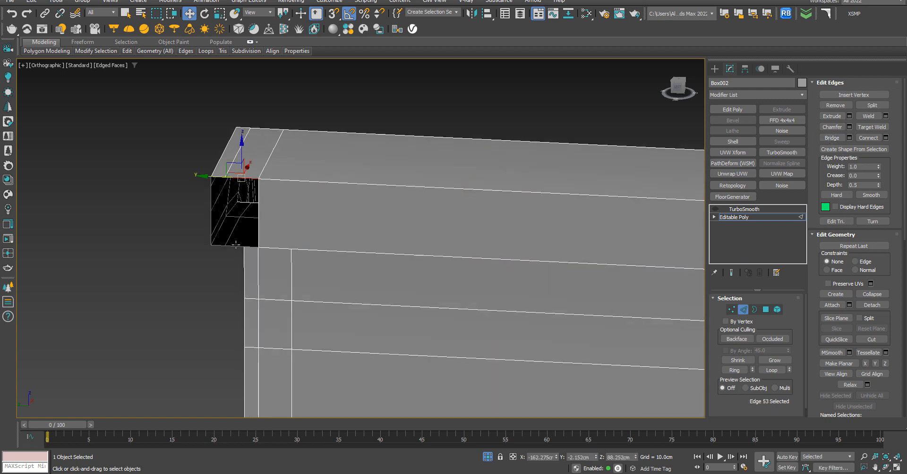
left_click(236, 245)
scroll(212, 267, "up", 4)
left_click(260, 243)
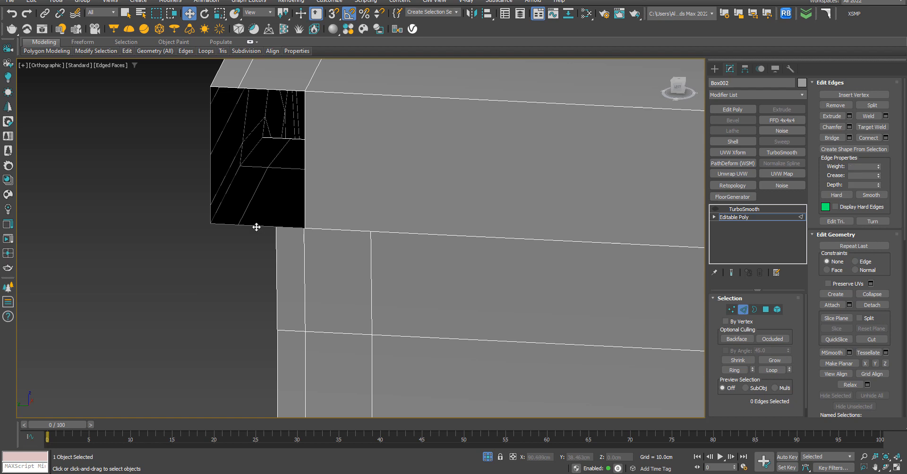
left_click(257, 227)
left_click(269, 89, "ctrl")
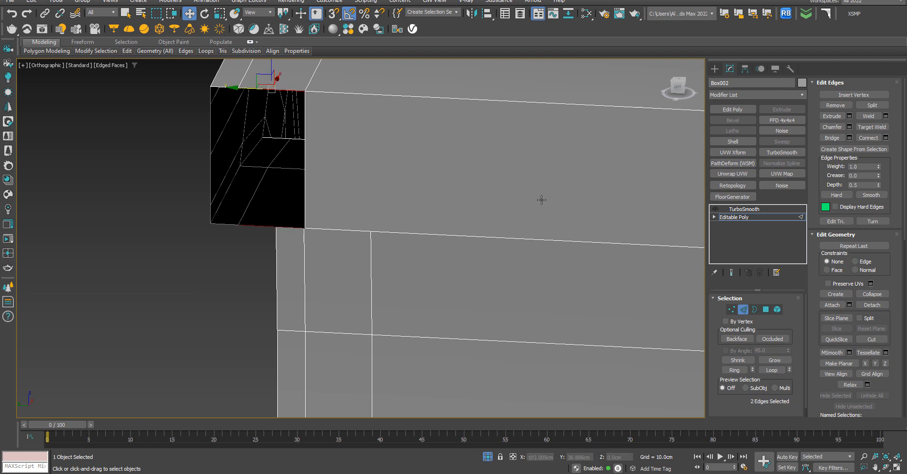
left_click(837, 139)
Bridge the last narrow pair of upper and lower edges at the armrest's back corner, then clear the selection.
left_click(216, 89)
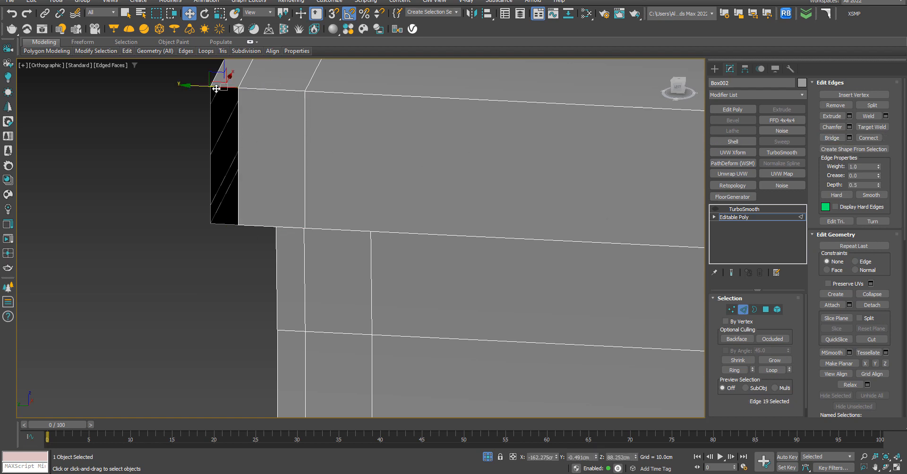
left_click(254, 226)
left_click(835, 139)
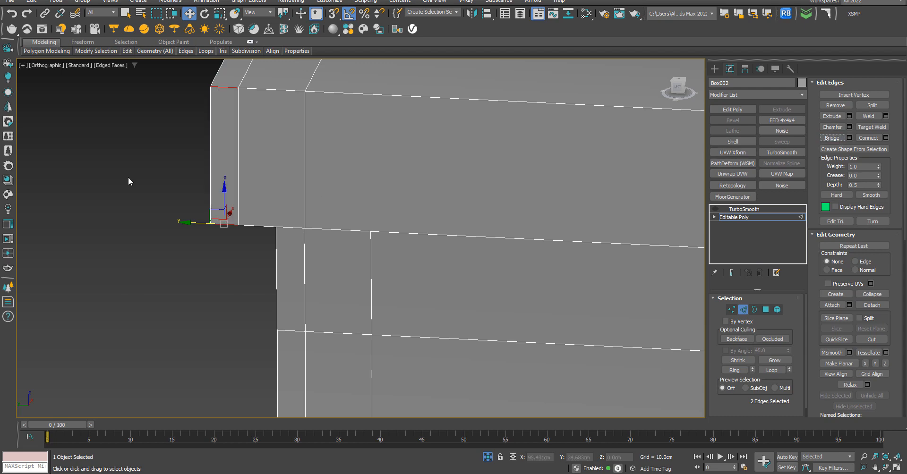
left_click(132, 153)
scroll(187, 154, "down", 3)
Switch to vertex editing and start the Cut tool at the armrest's front corner.
middle_click_drag(404, 198, 374, 200, "alt")
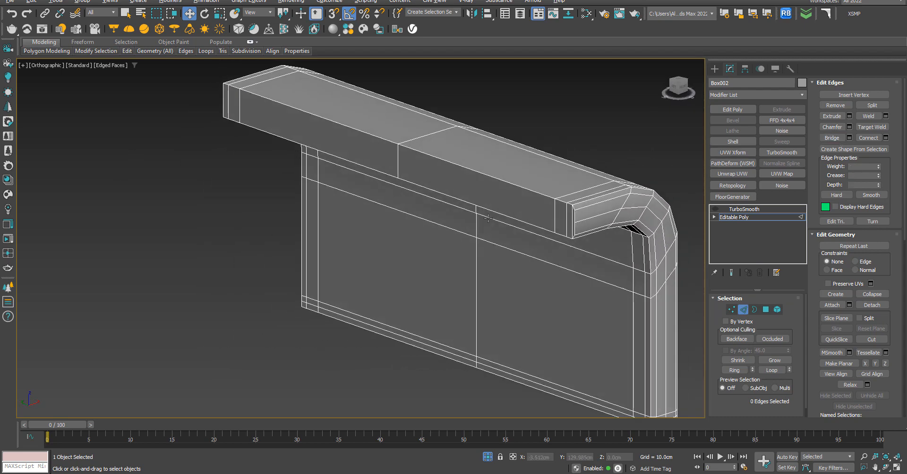
scroll(546, 212, "up", 5)
scroll(546, 212, "down", 5)
middle_click_drag(589, 208, 403, 183, "alt")
scroll(381, 173, "up", 5)
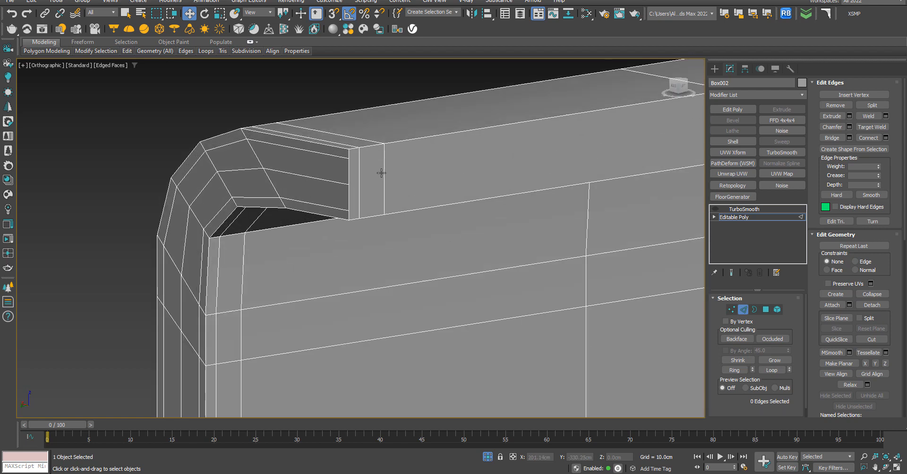
left_click(731, 309)
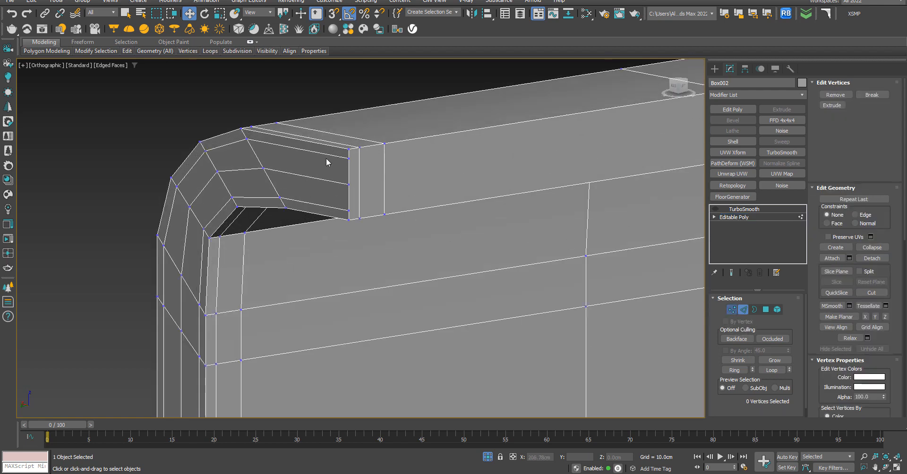
right_click(351, 157)
left_click(336, 77)
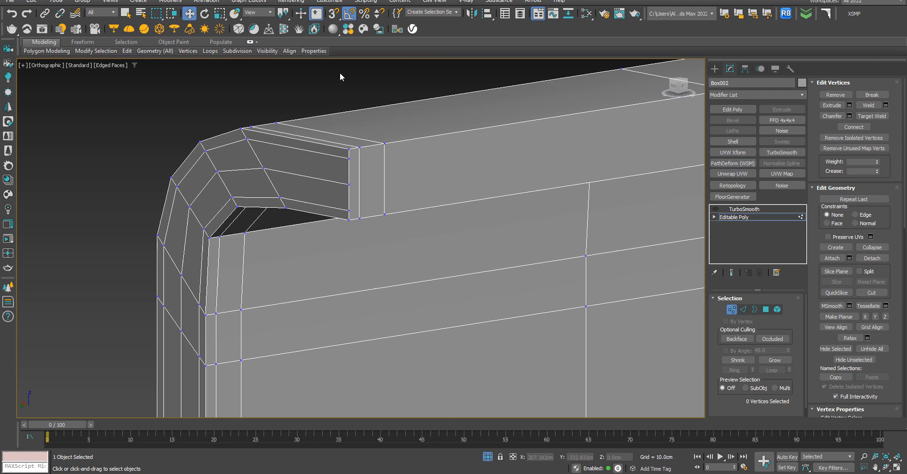
Try to cut an edge along the bridged side in an angled view, from the upper front-corner vertex to the back end.
left_click(351, 157)
scroll(537, 152, "down", 5)
middle_click_drag(537, 152, 634, 183, "alt")
scroll(605, 195, "up", 5)
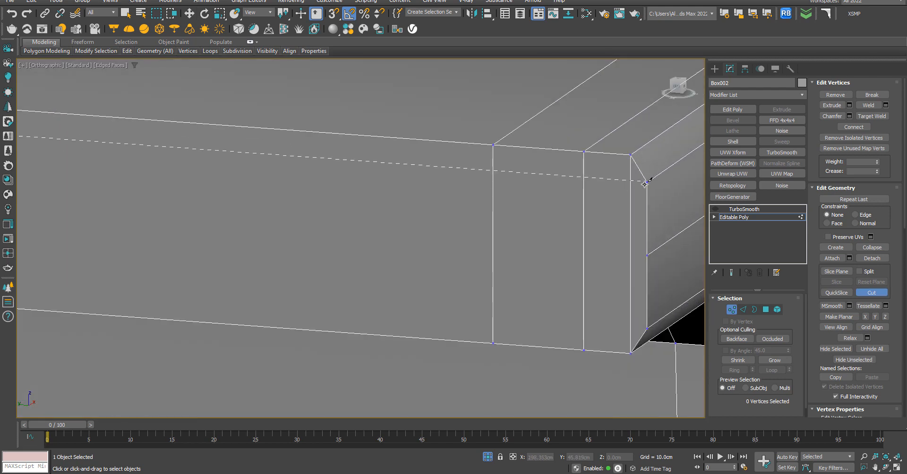
left_click(646, 183)
scroll(443, 183, "down", 4)
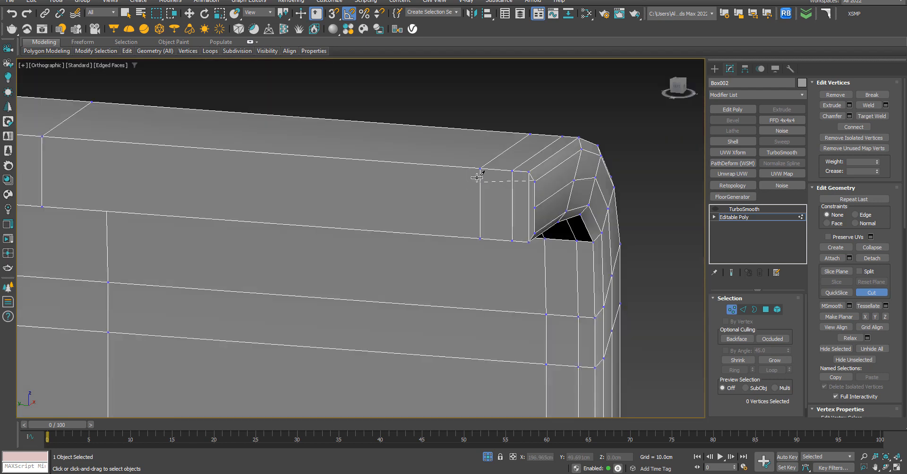
scroll(478, 180, "up", 5)
scroll(478, 205, "down", 5)
middle_click_drag(179, 189, 419, 216)
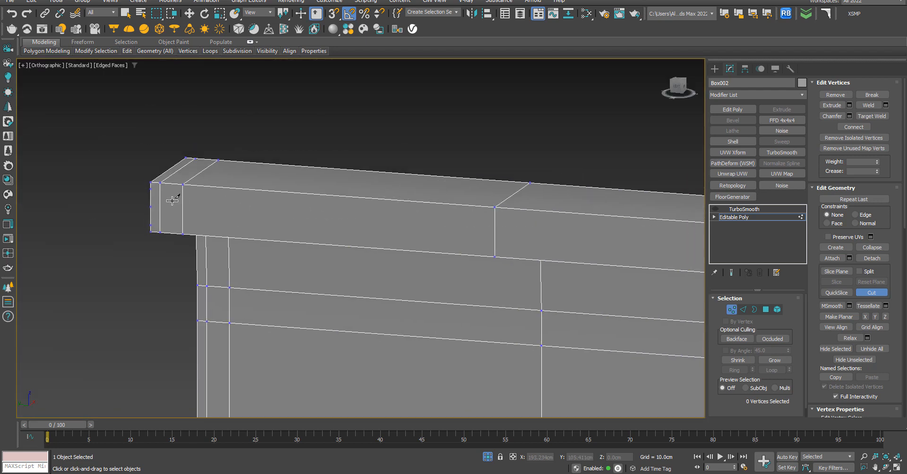
scroll(174, 195, "up", 5)
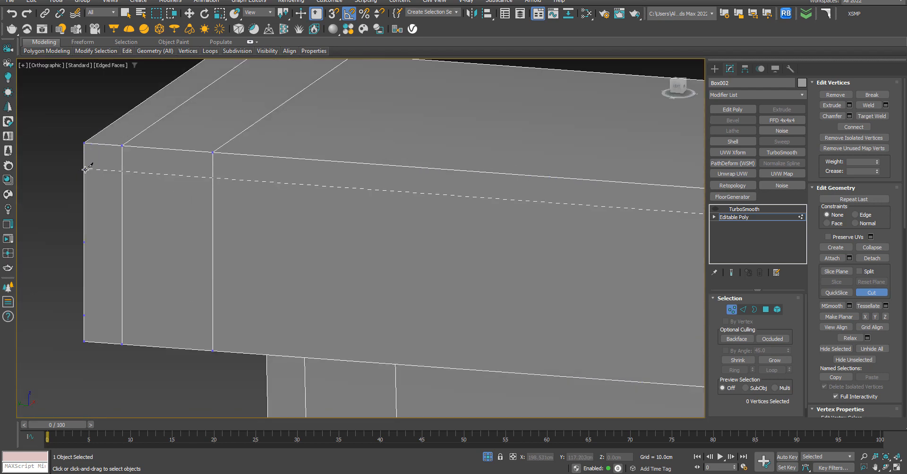
scroll(188, 210, "down", 3)
middle_click_drag(293, 220, 297, 200, "alt")
scroll(330, 176, "down", 1)
scroll(349, 199, "down", 3)
scroll(292, 211, "up", 4)
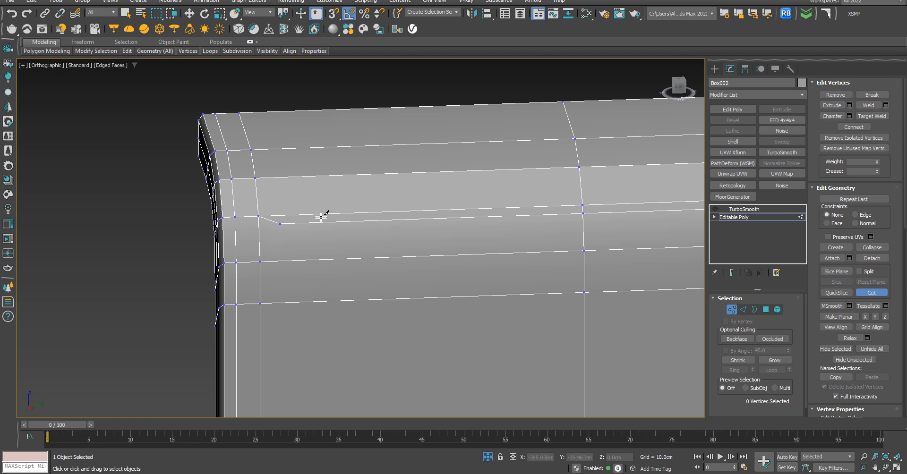
scroll(329, 215, "down", 5)
mouse_move(344, 233)
middle_mouse_down("alt")
mouse_move(538, 174)
mouse_move(372, 220)
mouse_move(345, 219)
middle_mouse_up("alt")
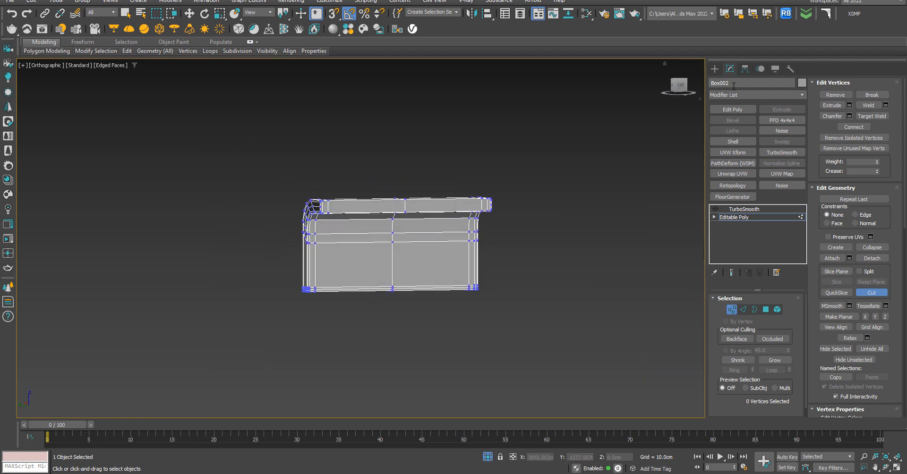
In the Left view, cut a horizontal edge along the bridged side between the upper vertices of its two ends.
left_click(680, 86)
scroll(290, 195, "up", 6)
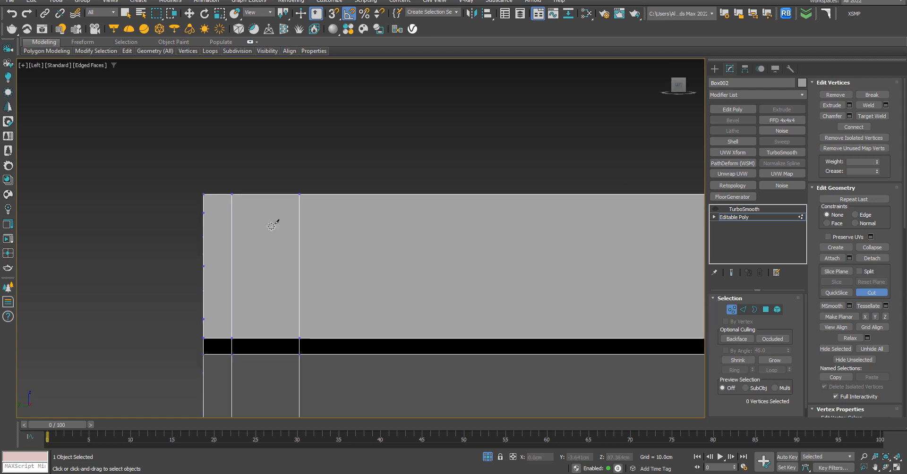
scroll(271, 226, "down", 4)
middle_click_drag(461, 237, 107, 233)
scroll(638, 225, "up", 5)
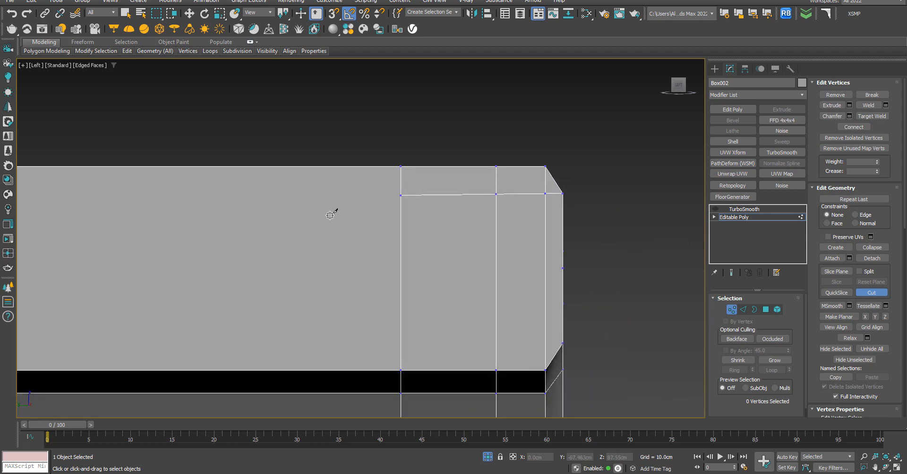
scroll(338, 219, "down", 4)
middle_click_drag(151, 221, 556, 221)
middle_click_drag(241, 216, 393, 217)
scroll(250, 216, "up", 3)
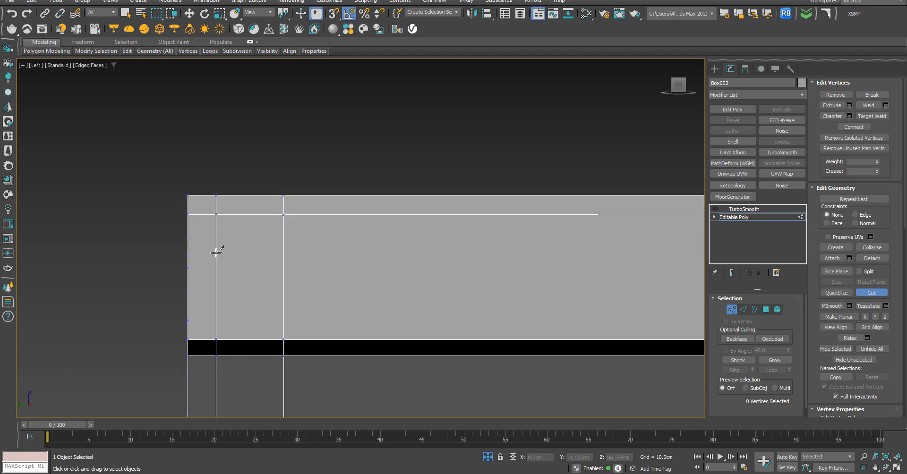
Cut a second lengthwise edge along the bridged side between the middle vertices of the front and back ends.
scroll(161, 255, "down", 3)
middle_click_drag(633, 258, 200, 237)
scroll(460, 238, "up", 4)
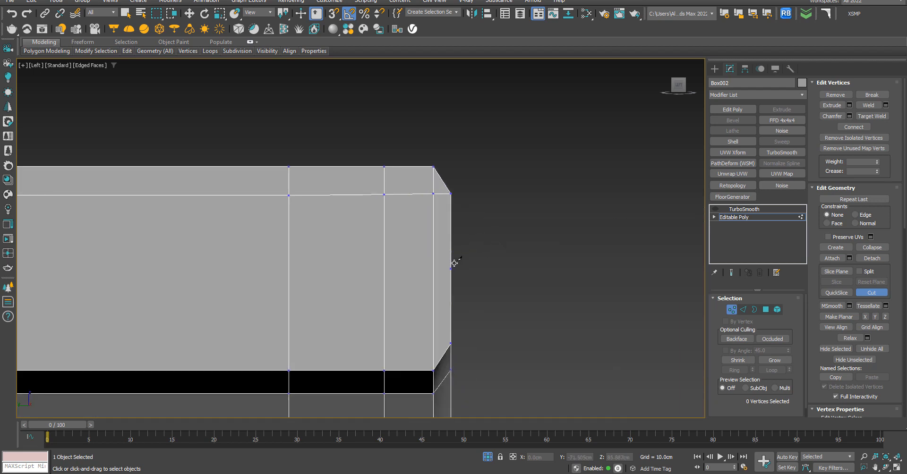
scroll(454, 263, "down", 3)
scroll(468, 295, "up", 4)
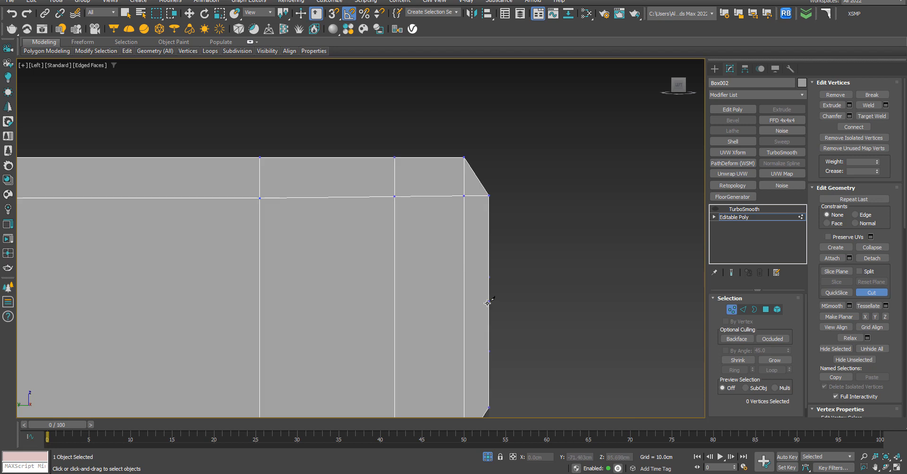
left_click(487, 304)
scroll(357, 300, "down", 3)
middle_click_drag(225, 288, 591, 286)
middle_click_drag(283, 287, 573, 285)
middle_click_drag(302, 288, 593, 281)
middle_click_drag(318, 289, 596, 282)
middle_click_drag(321, 283, 611, 271)
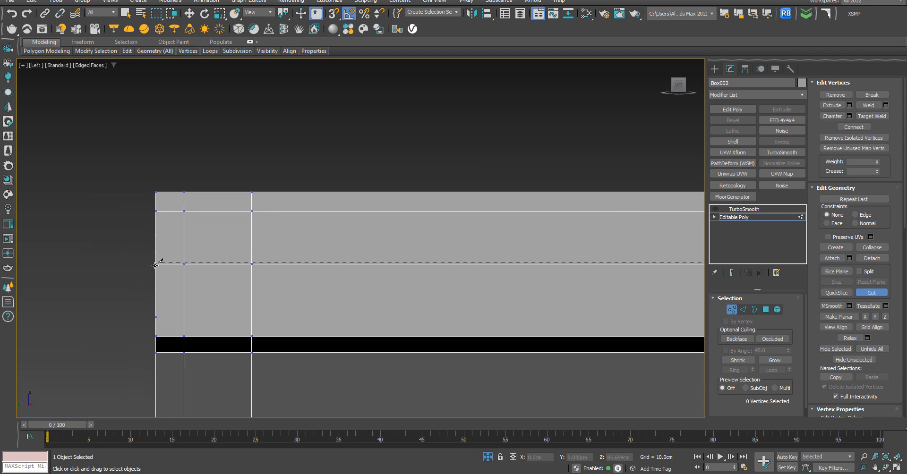
Cut a third lengthwise edge along the bridged side between the lower end vertices, then return to the Move tool.
scroll(266, 311, "down", 2)
middle_click_drag(574, 304, 215, 264)
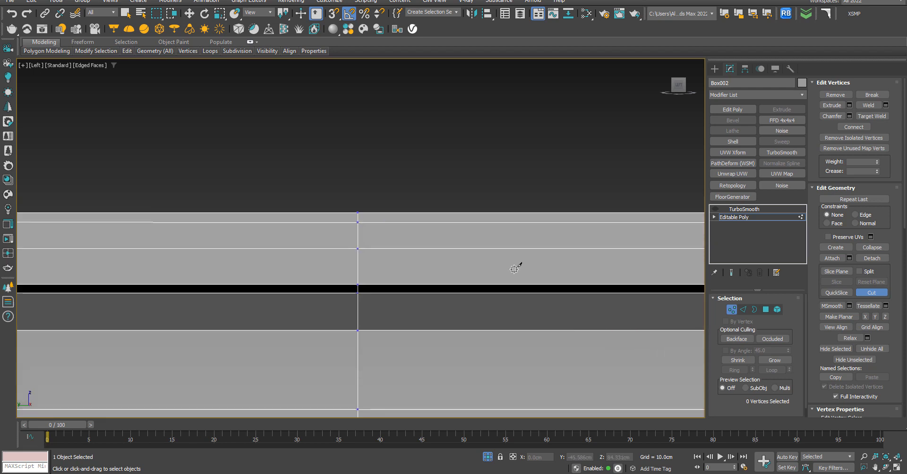
scroll(614, 284, "down", 1)
middle_click_drag(617, 285, 304, 265)
scroll(462, 258, "up", 4)
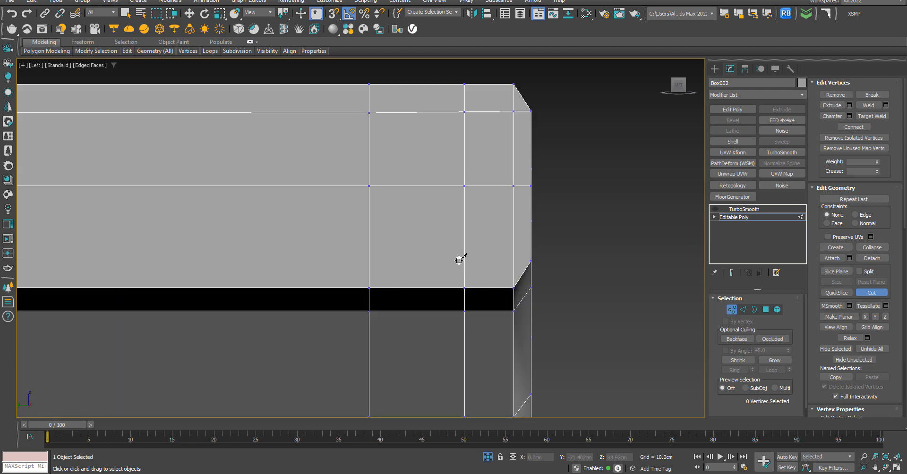
left_click(464, 259)
scroll(349, 259, "down", 3)
middle_click_drag(209, 257, 590, 252)
middle_click_drag(307, 252, 551, 248)
middle_click_drag(221, 248, 625, 252)
scroll(233, 260, "up", 4)
left_click(260, 255)
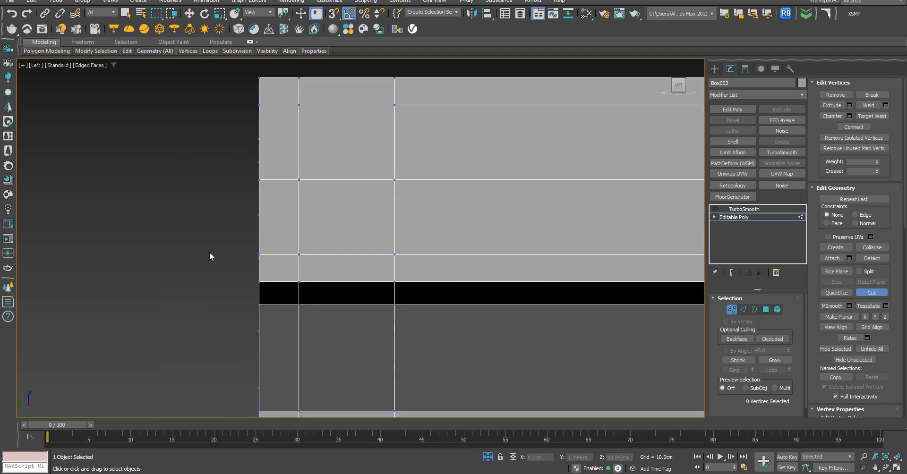
key("w")
Examine the new cut edges around the armrest's front corner and the opening on its underside.
scroll(264, 188, "down", 5)
middle_click_drag(263, 188, 430, 203, "alt")
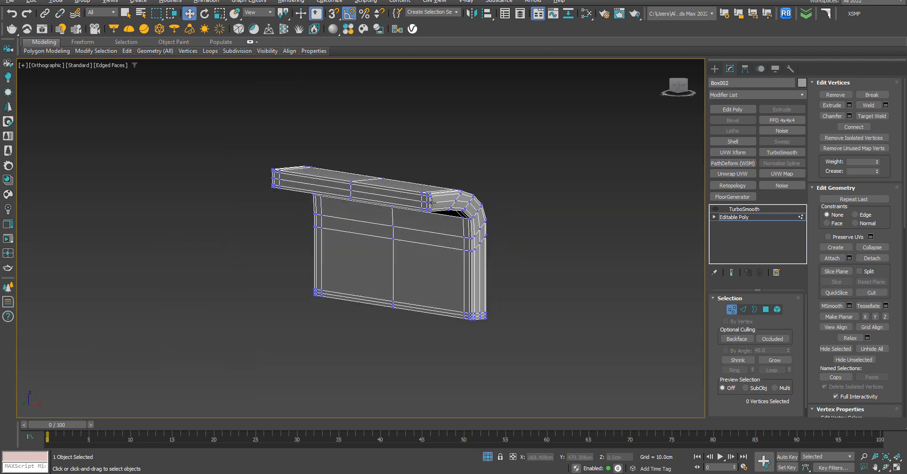
scroll(432, 202, "up", 6)
scroll(408, 165, "down", 4)
middle_click_drag(464, 293, 472, 176, "alt")
scroll(466, 247, "down", 4)
scroll(472, 176, "up", 6)
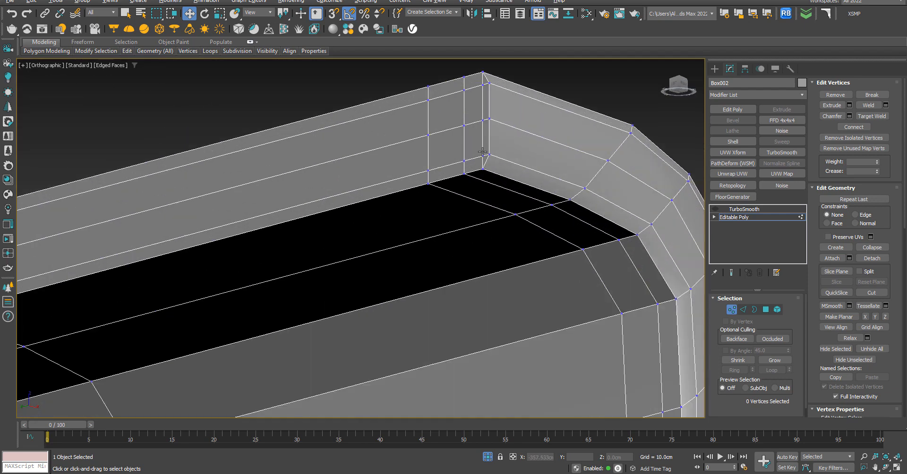
middle_click_drag(499, 133, 492, 161)
scroll(524, 234, "up", 4)
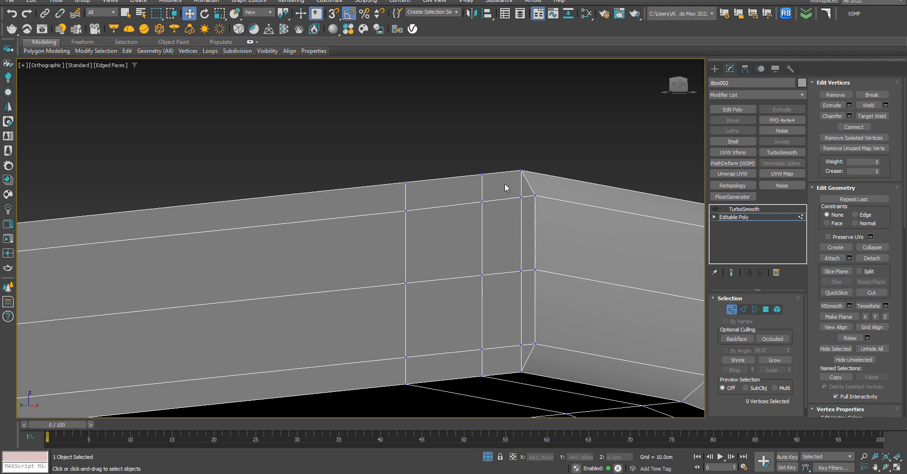
scroll(504, 188, "down", 4)
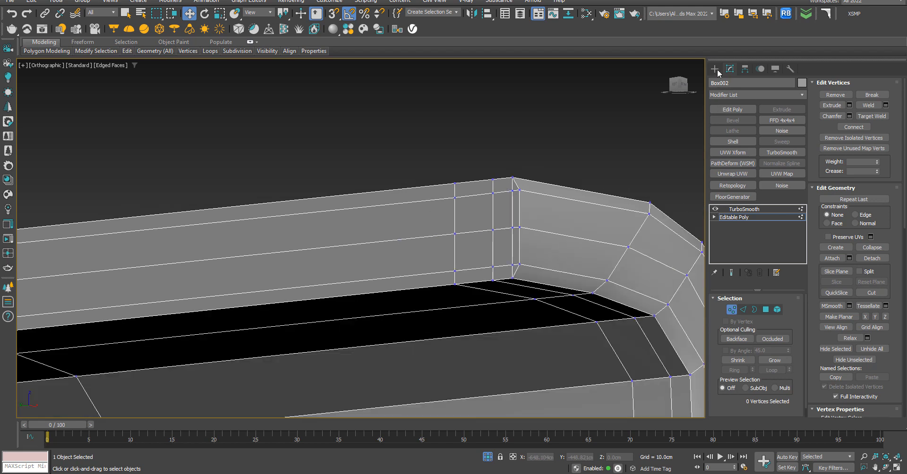
Examine the armrest's front corner in shaded display, comparing it with and without TurboSmooth.
left_click(716, 69)
key("F4")
scroll(496, 120, "down", 10)
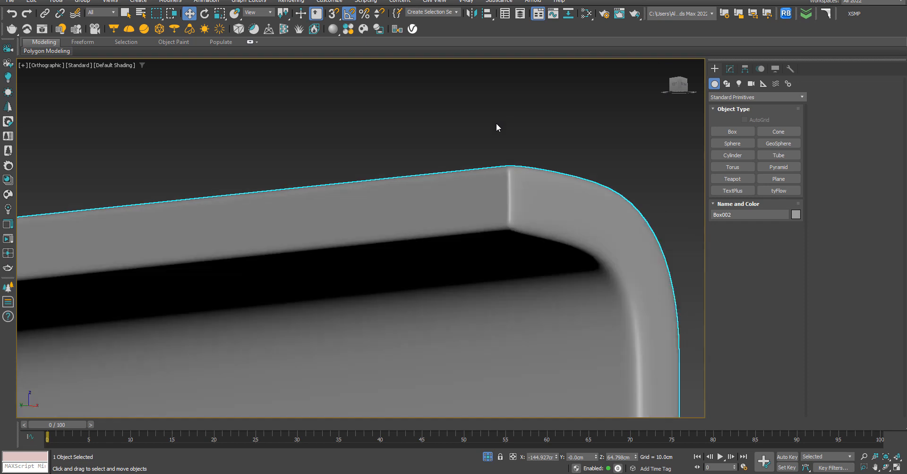
middle_click_drag(522, 176, 515, 238, "alt")
scroll(515, 238, "up", 5)
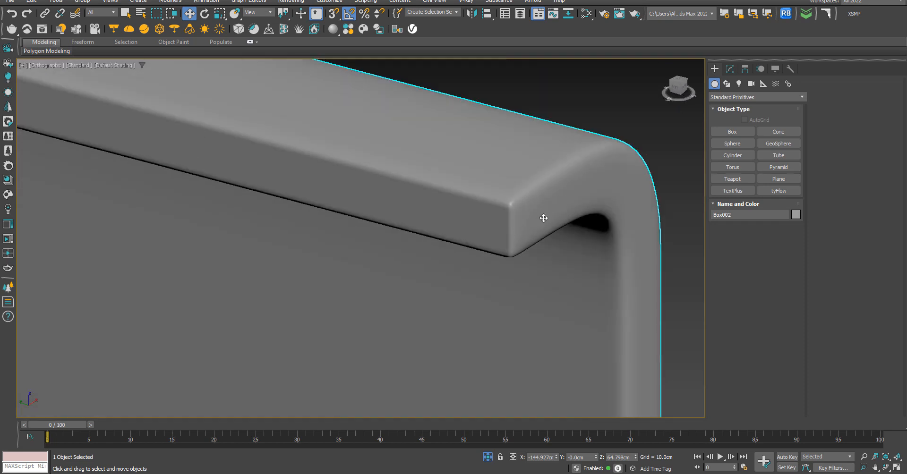
left_click(730, 69)
left_click(717, 209)
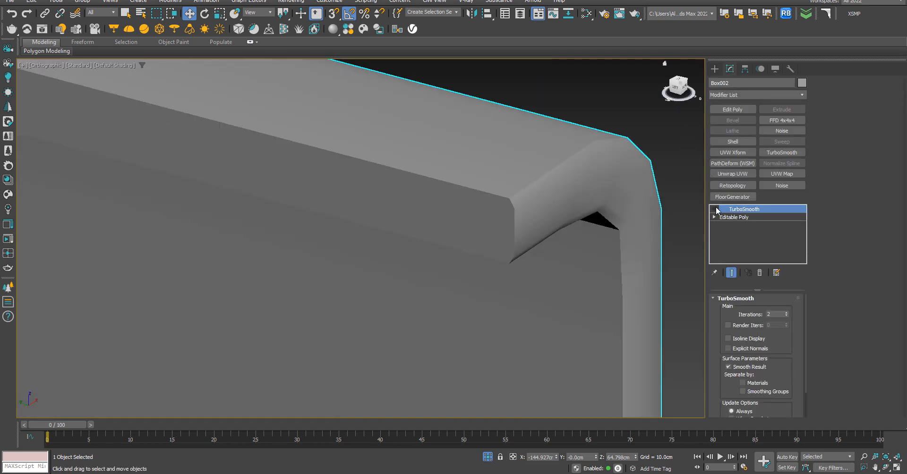
left_click(717, 209)
key("F4")
key("F4")
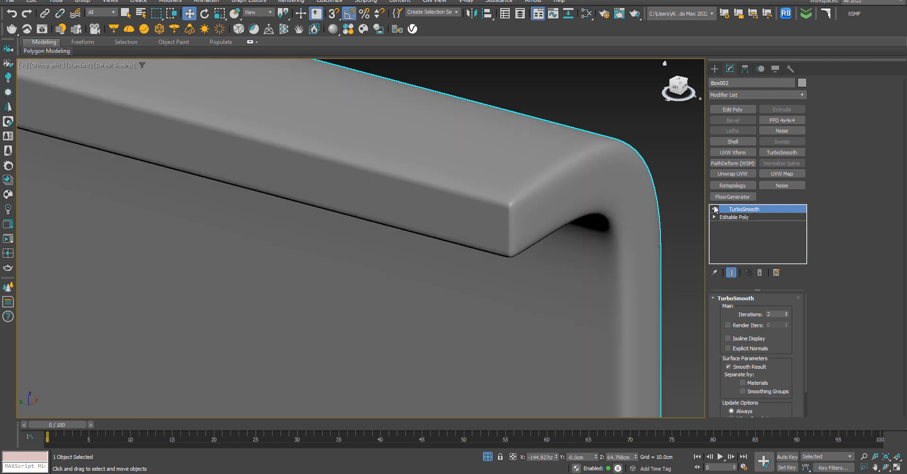
Turn off TurboSmooth, show the edged faces at the front corner and switch the Editable Poly to edge editing.
left_click(714, 209)
key("F4")
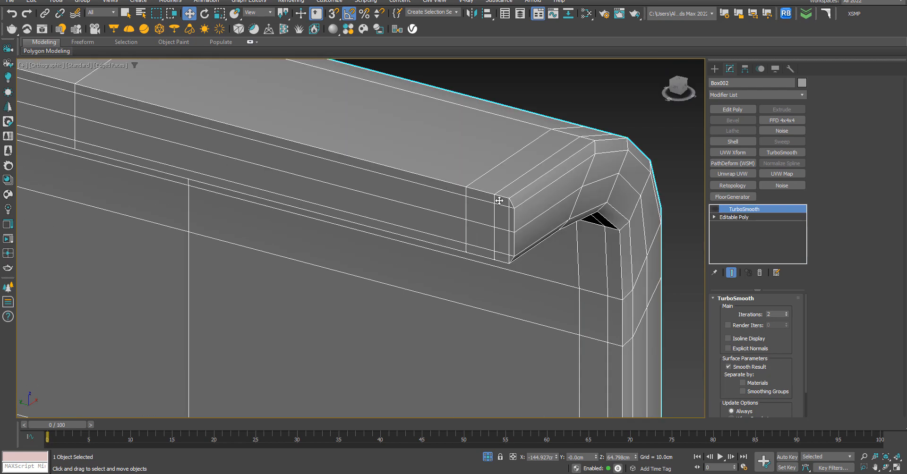
scroll(501, 202, "down", 1)
middle_click_drag(501, 203, 512, 217, "alt")
scroll(559, 202, "up", 5)
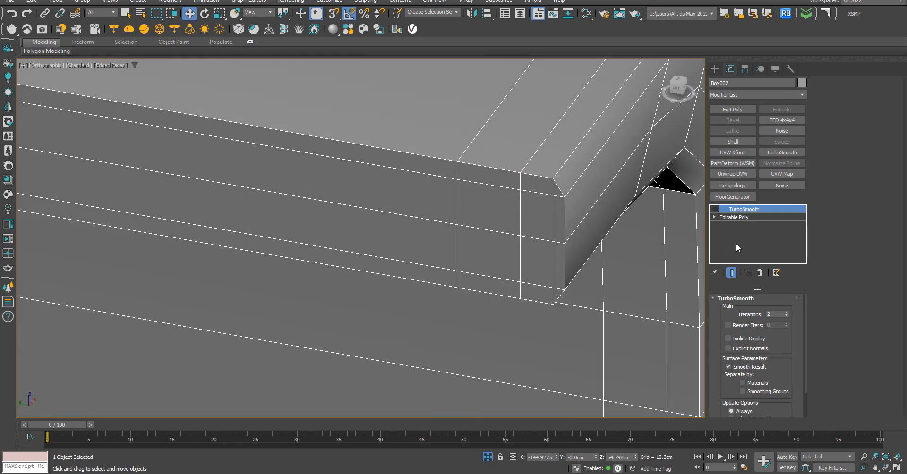
left_click(744, 219)
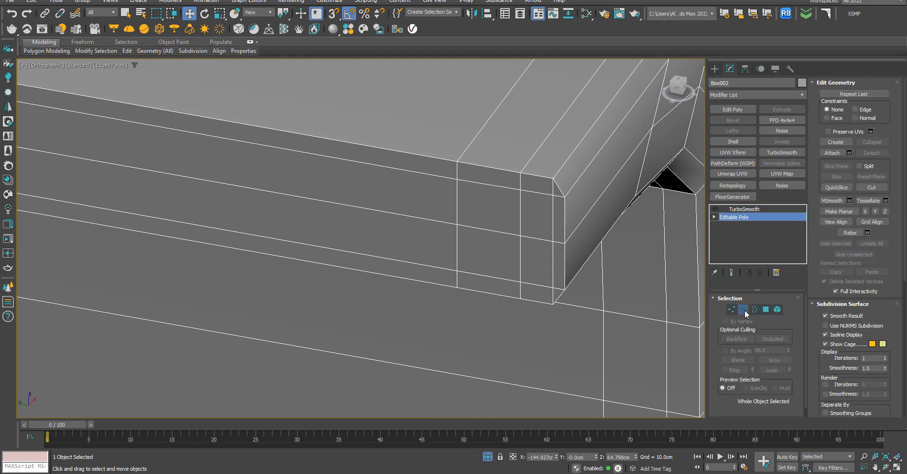
left_click(742, 310)
double_click(552, 191)
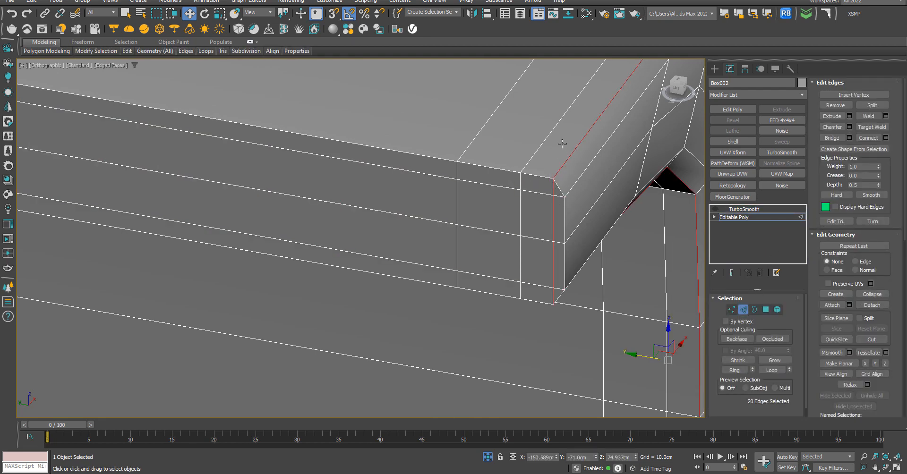
left_click_drag(562, 143, 605, 186, "alt")
scroll(601, 221, "down", 3)
middle_click_drag(601, 221, 536, 215, "alt")
scroll(536, 215, "down", 3)
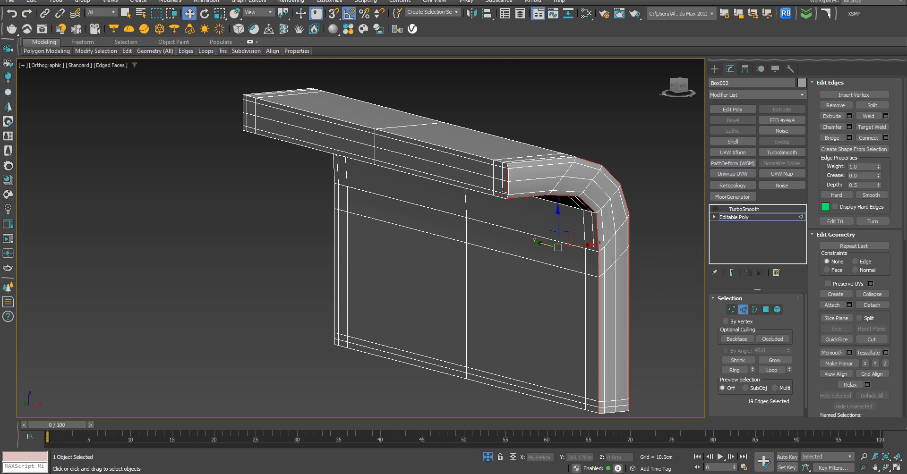
scroll(520, 172, "up", 5)
left_click(424, 165)
scroll(475, 154, "up", 3)
Select the short vertical edges just beside the front corner on the bridged side and remove them.
left_click(487, 146)
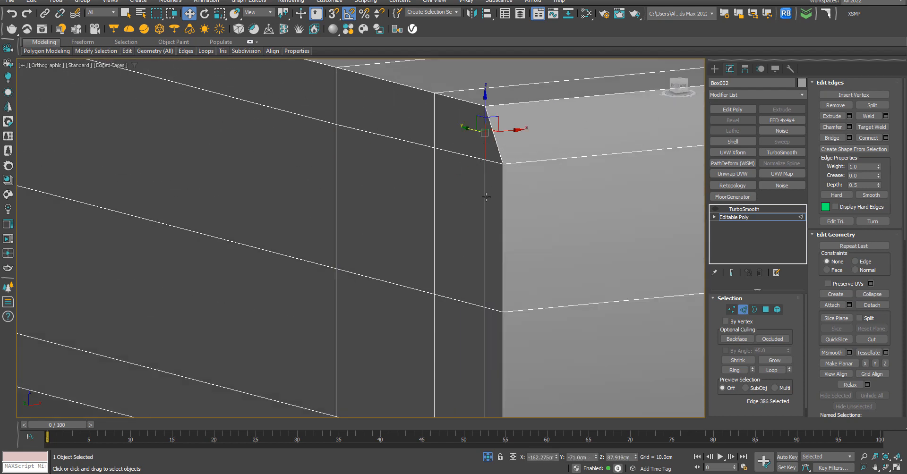
left_click(487, 268, "ctrl")
left_click(486, 337, "ctrl")
scroll(486, 336, "down", 2)
middle_click_drag(485, 337, 475, 265)
scroll(482, 302, "up", 2)
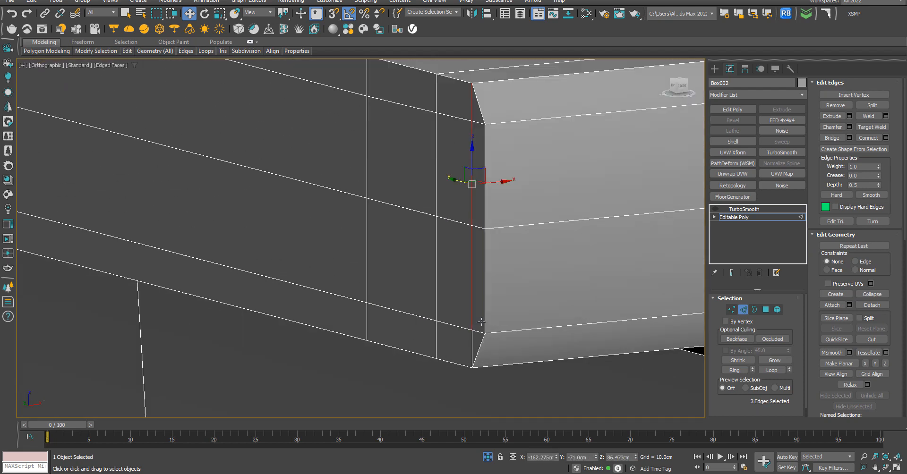
left_click(467, 361, "ctrl")
left_click(464, 344)
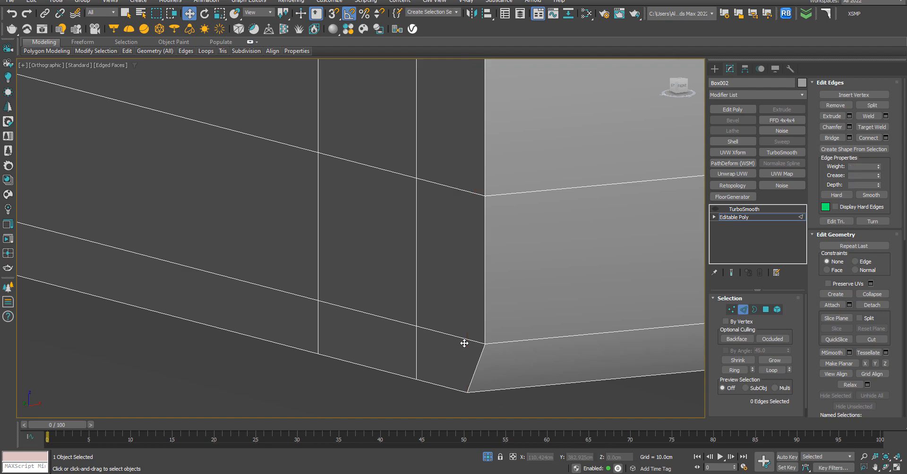
Turn TurboSmooth back on and examine the armrest's front end in wireframe display.
scroll(330, 241, "down", 5)
middle_click_drag(330, 241, 435, 271, "alt")
scroll(501, 293, "down", 4)
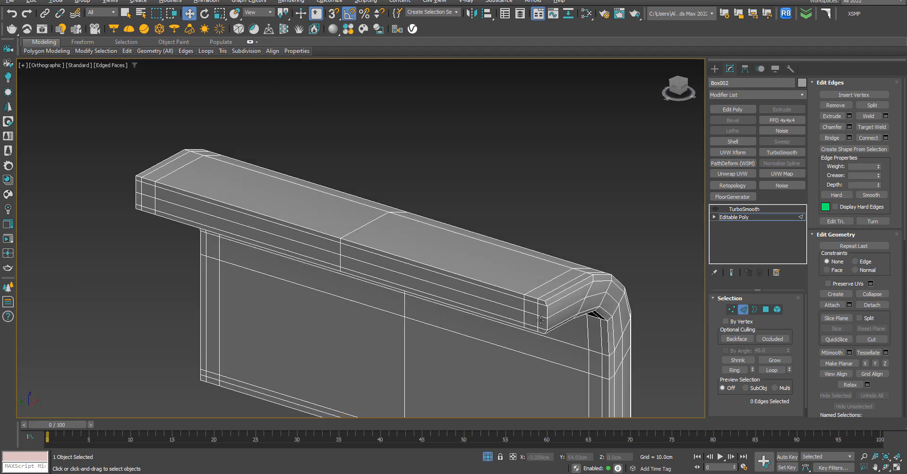
middle_click_drag(540, 320, 590, 187, "alt")
scroll(590, 187, "up", 2)
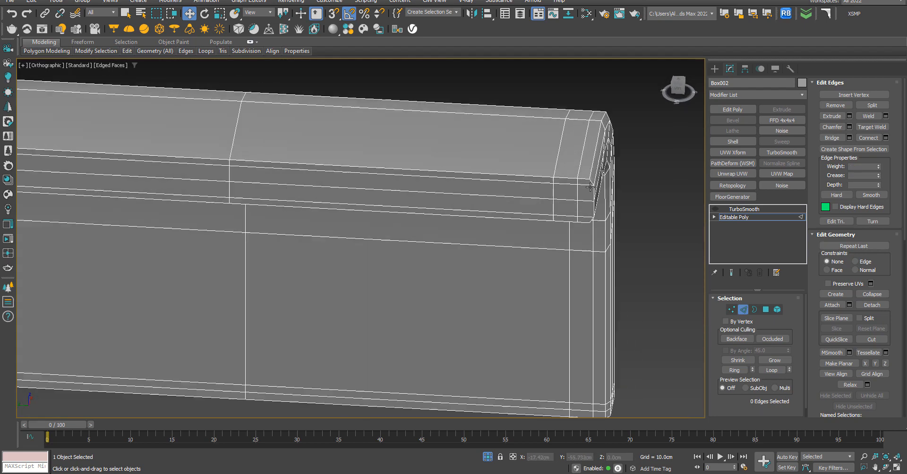
scroll(592, 192, "up", 2)
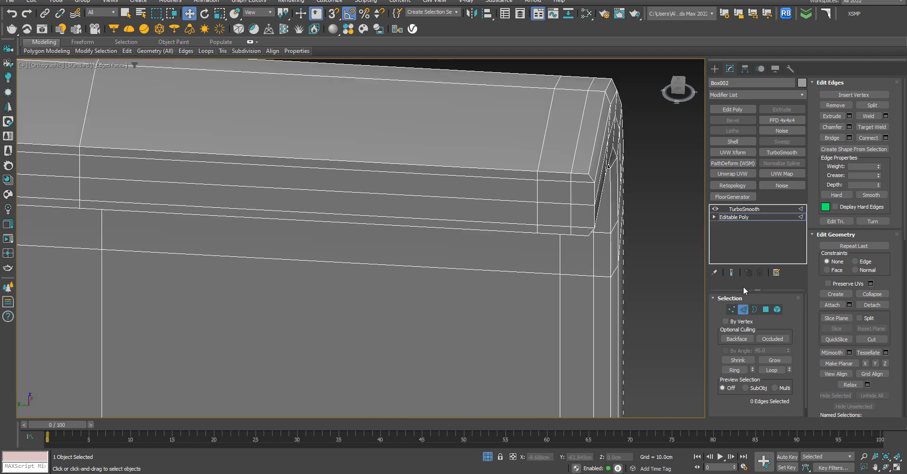
key("F3")
key("F3")
left_click(713, 70)
key("F3")
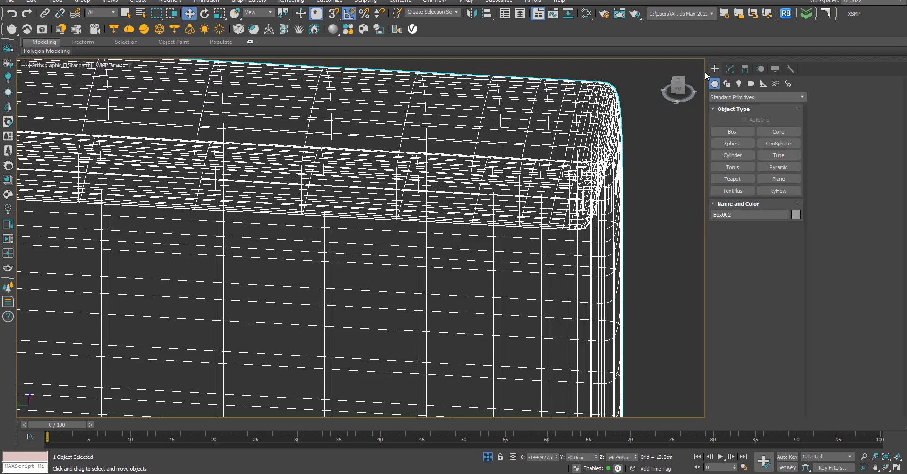
key("F3")
Examine the smoothed armrest in shaded display along its upper rim and around the front corner.
scroll(520, 154, "down", 5)
mouse_move(520, 154)
middle_mouse_down("alt")
mouse_move(478, 183)
mouse_move(398, 155)
mouse_move(438, 154)
mouse_move(529, 118)
middle_mouse_up("alt")
scroll(399, 155, "up", 4)
scroll(400, 155, "down", 2)
scroll(587, 90, "up", 2)
middle_click_drag(587, 90, 607, 158, "alt")
scroll(607, 158, "up", 2)
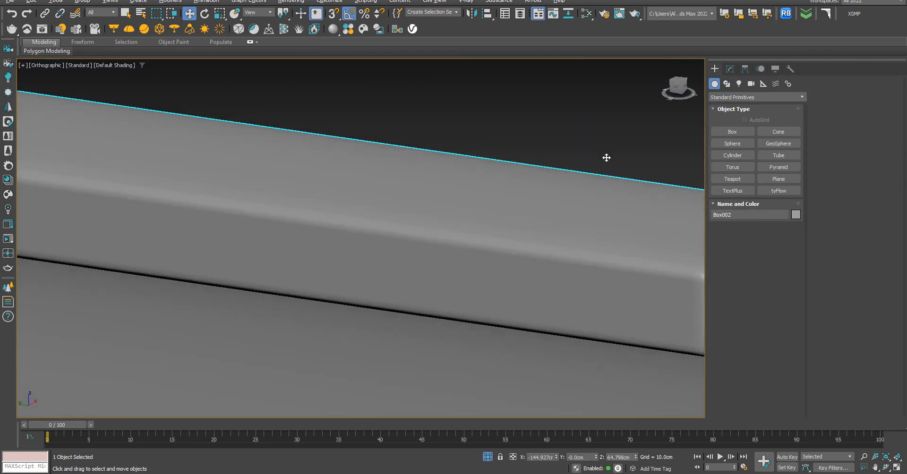
scroll(607, 158, "down", 4)
mouse_move(545, 244)
middle_mouse_down("alt")
mouse_move(589, 348)
mouse_move(529, 239)
middle_mouse_up("alt")
middle_click_drag(617, 311, 618, 280)
Turn off TurboSmooth, show the edged faces and return to edge editing at the front end of the bridged side.
left_click(730, 68)
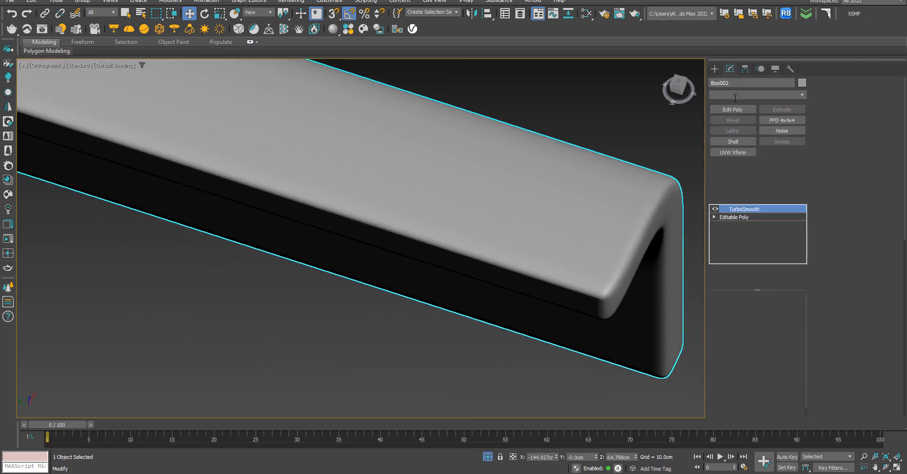
left_click(714, 209)
key("F4")
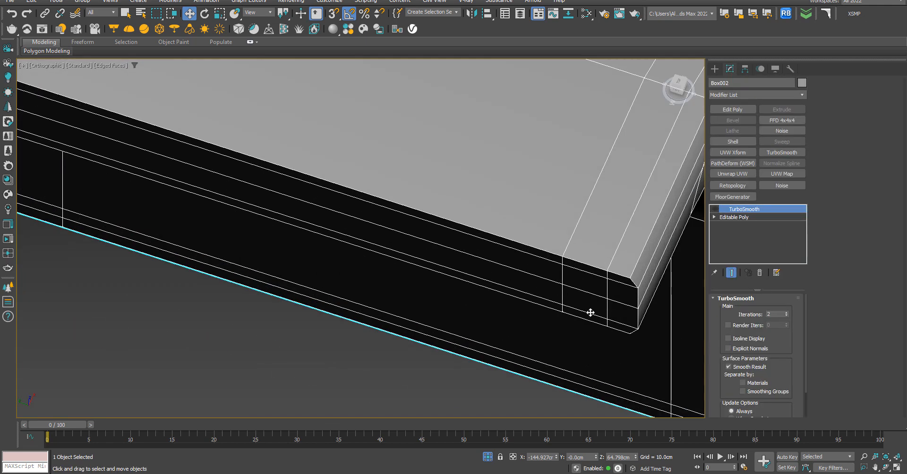
middle_click_drag(589, 312, 599, 285)
scroll(648, 212, "up", 4)
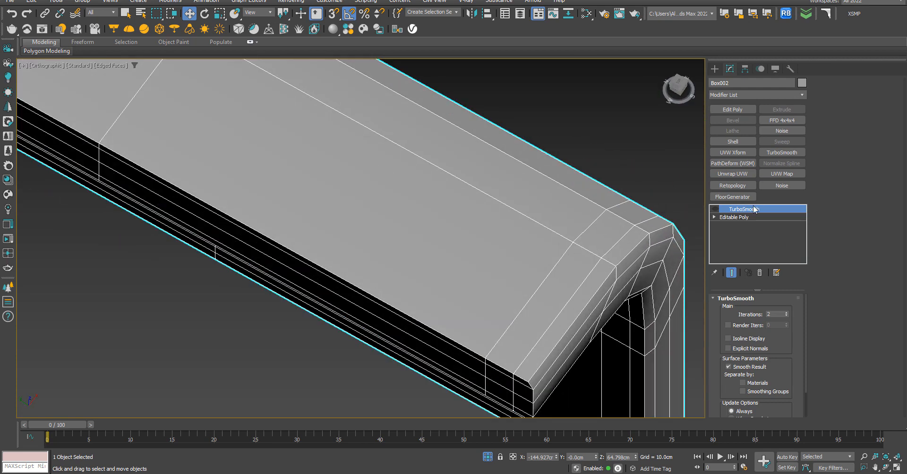
left_click(747, 217)
left_click(742, 309)
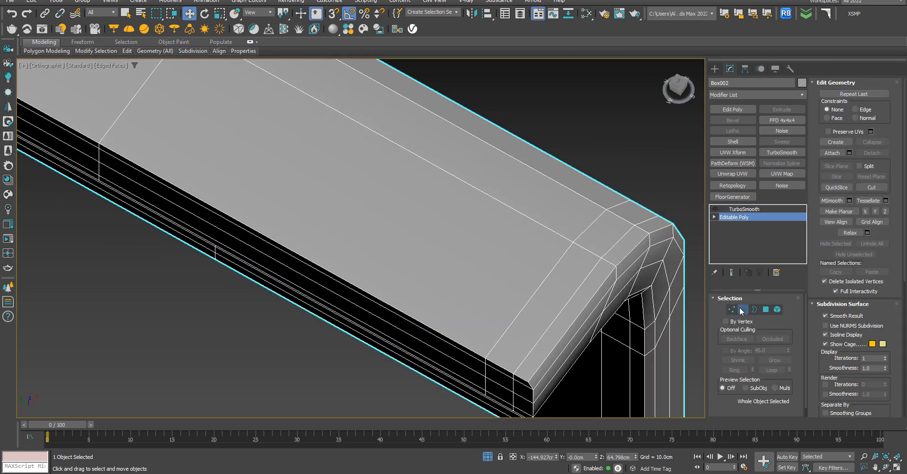
middle_click_drag(537, 378, 596, 358, "alt")
middle_click_drag(596, 358, 498, 385)
middle_click_drag(536, 176, 480, 250)
scroll(480, 251, "up", 2)
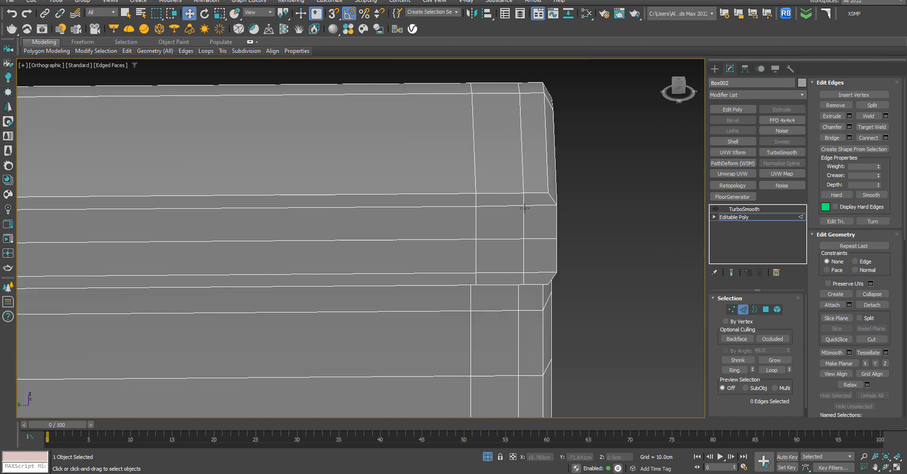
Try to move only the four vertical edges near the bridged side's front end toward the corner, then undo it.
left_click(524, 201)
left_click(519, 297, "ctrl")
left_click(524, 222)
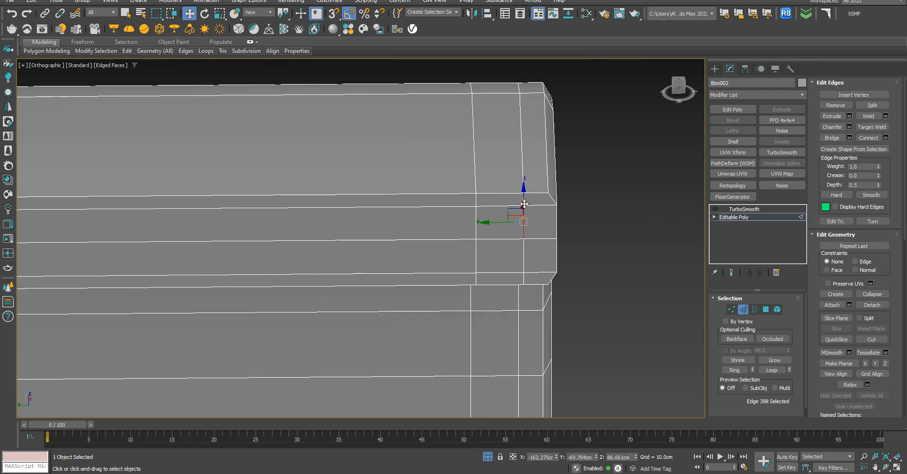
scroll(525, 208, "up", 4)
left_click(516, 312, "ctrl")
left_click(518, 346, "ctrl")
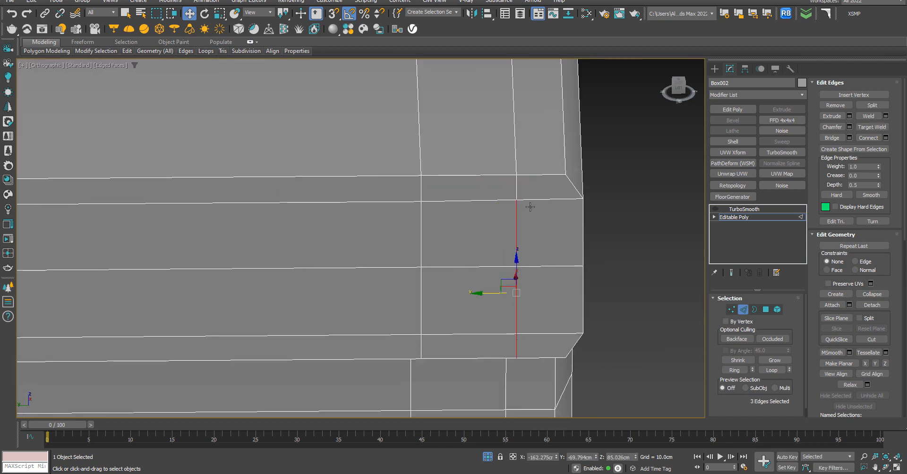
left_click(518, 192, "ctrl")
left_click_drag(495, 268, 513, 266)
key("ctrl+z")
scroll(513, 263, "down", 3)
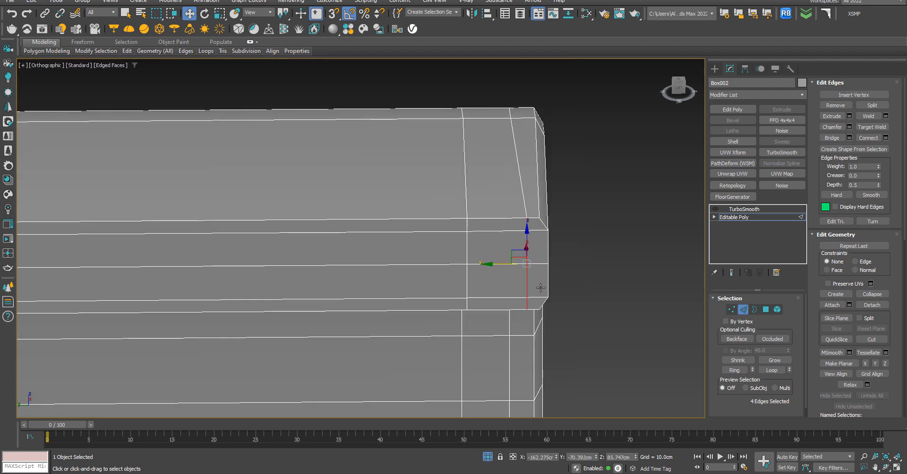
key("ctrl+z")
Move the complete supporting edge loop near the armrest's front end about 0.68 cm along Y toward the corner, then clear the selection.
mouse_move(534, 276)
middle_mouse_down("alt")
mouse_move(506, 204)
mouse_move(528, 269)
middle_mouse_up("alt")
double_click(518, 212)
scroll(516, 211, "down", 6)
scroll(528, 269, "up", 5)
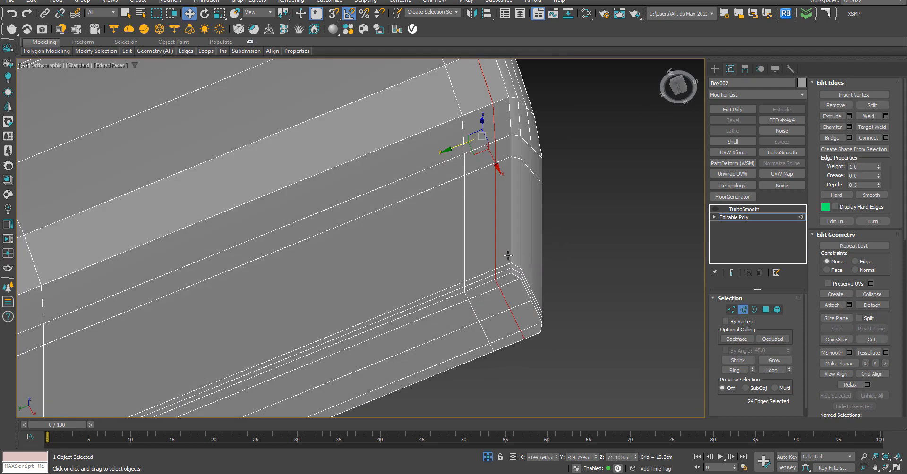
left_click_drag(455, 150, 464, 148)
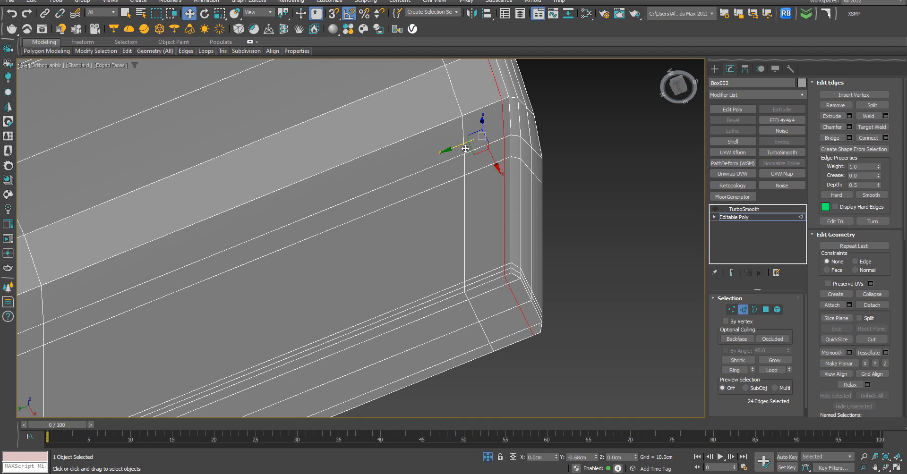
scroll(448, 219, "down", 5)
middle_click_drag(447, 219, 524, 211, "alt")
left_click(525, 211)
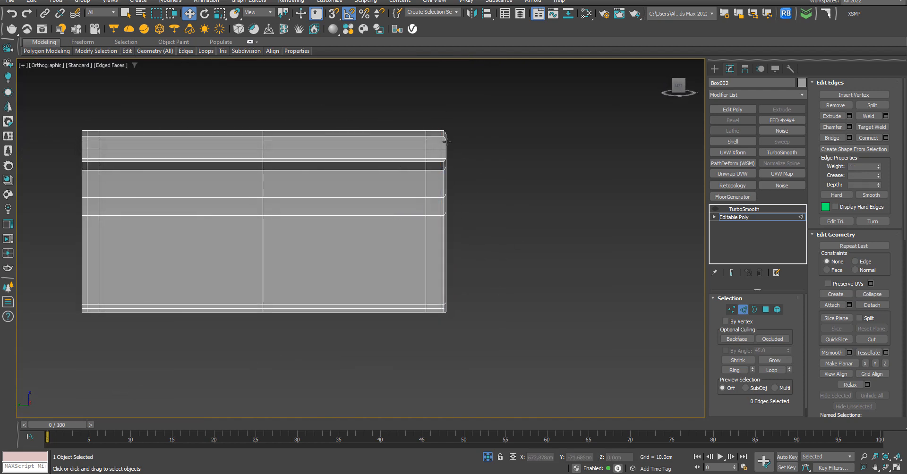
Turn on TurboSmooth and examine the smoothed front corner with the shifted edge loop in edged and shaded display.
middle_click_drag(446, 141, 441, 180, "alt")
scroll(431, 150, "up", 3)
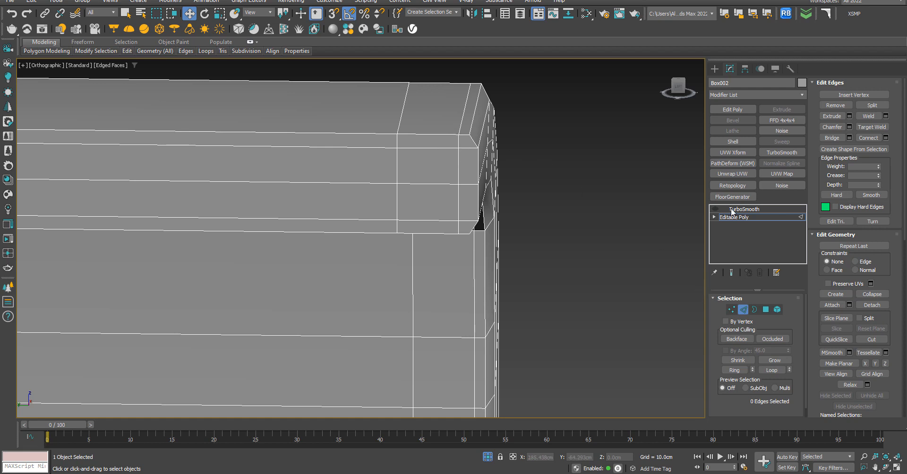
left_click(714, 68)
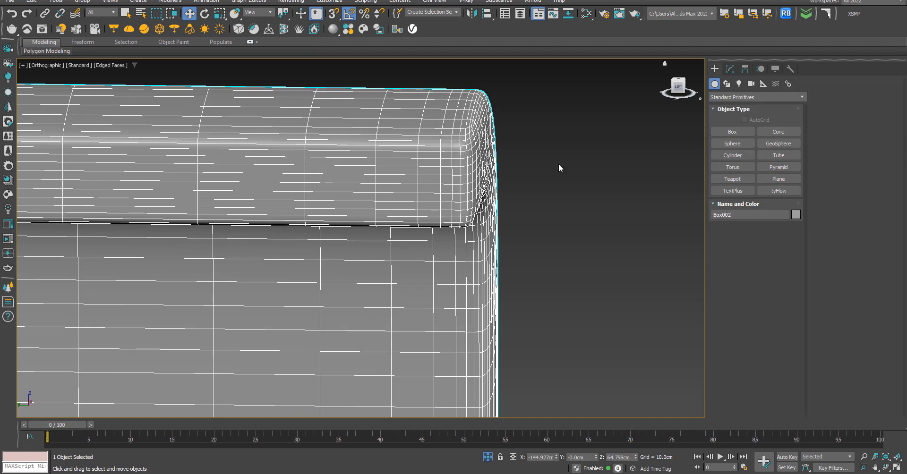
key("F3")
key("F3")
scroll(556, 167, "down", 5)
mouse_move(560, 165)
middle_mouse_down("alt")
mouse_move(530, 251)
mouse_move(492, 205)
mouse_move(482, 208)
mouse_move(405, 154)
mouse_move(448, 200)
mouse_move(581, 225)
middle_mouse_up("alt")
scroll(404, 154, "up", 5)
scroll(586, 235, "up", 4)
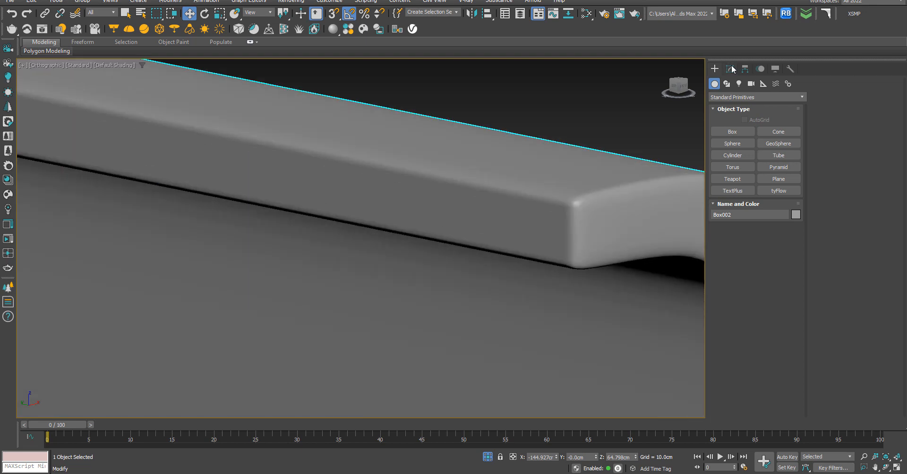
Turn off TurboSmooth, show the edged faces and switch to polygon editing on the Editable Poly.
left_click(731, 69)
left_click(715, 209)
left_click(734, 218)
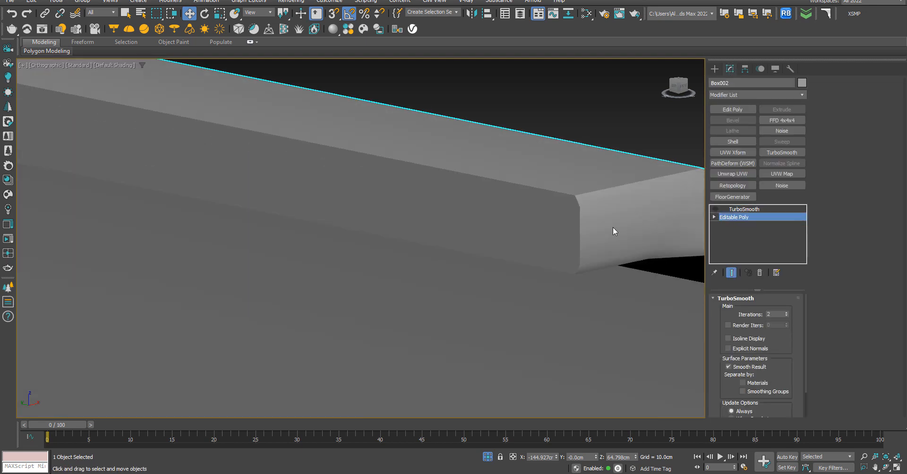
key("F4")
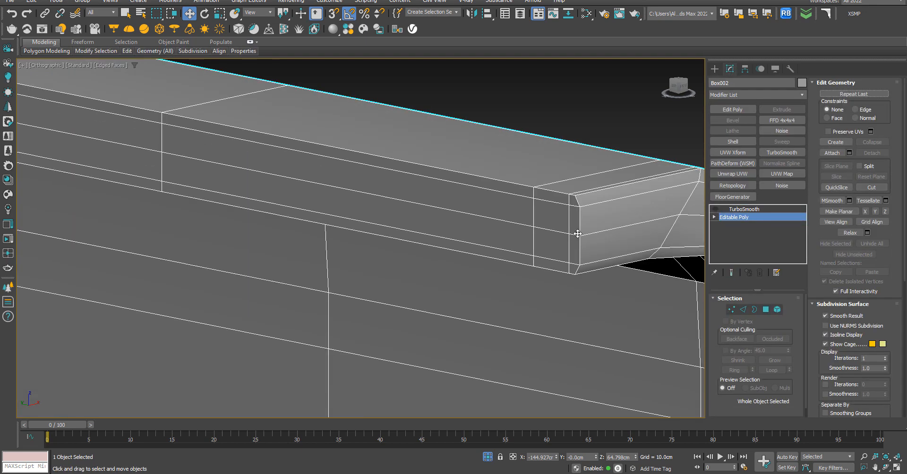
left_click(765, 309)
Select all 12 polygons of the long outer side face along the armrest's overhang, from the front end to the back end.
left_click(548, 239)
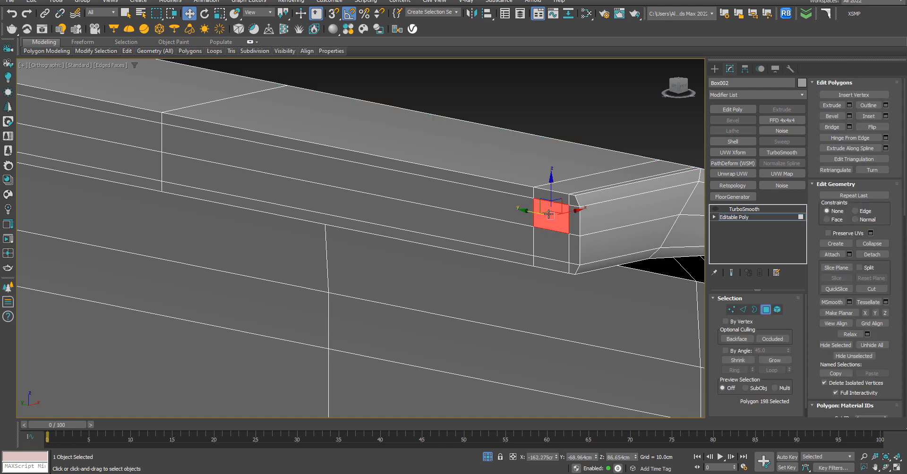
left_click(573, 217, "ctrl")
left_click(573, 249, "ctrl")
middle_click_drag(555, 257, 463, 221, "alt")
left_click(390, 223, "ctrl")
scroll(391, 222, "down", 3)
left_click(437, 226, "ctrl")
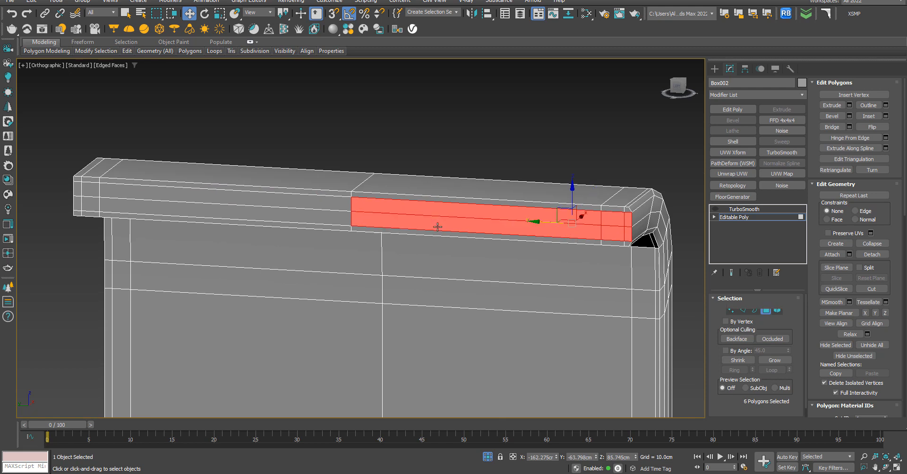
left_click(307, 221, "ctrl")
left_click(314, 202, "ctrl")
scroll(115, 203, "up", 5)
left_click(61, 171, "ctrl")
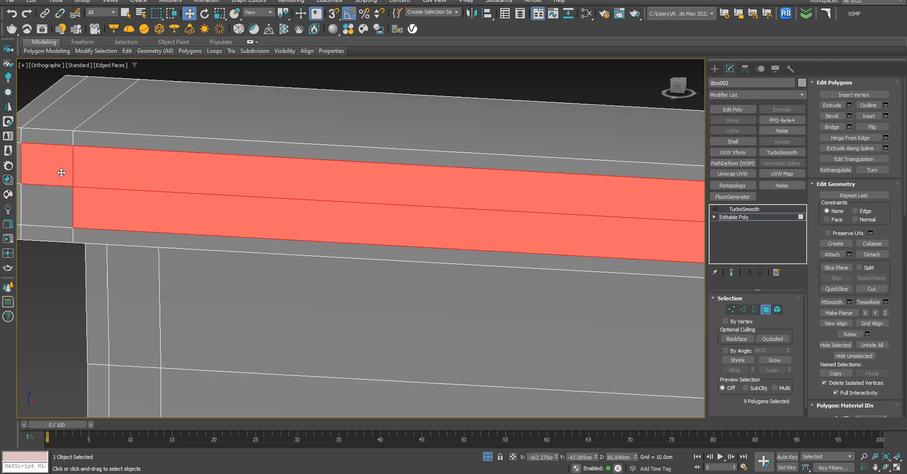
middle_click_drag(61, 172, 198, 176)
left_click(189, 204, "ctrl")
left_click(154, 172, "ctrl")
left_click(141, 204, "ctrl")
scroll(236, 216, "down", 5)
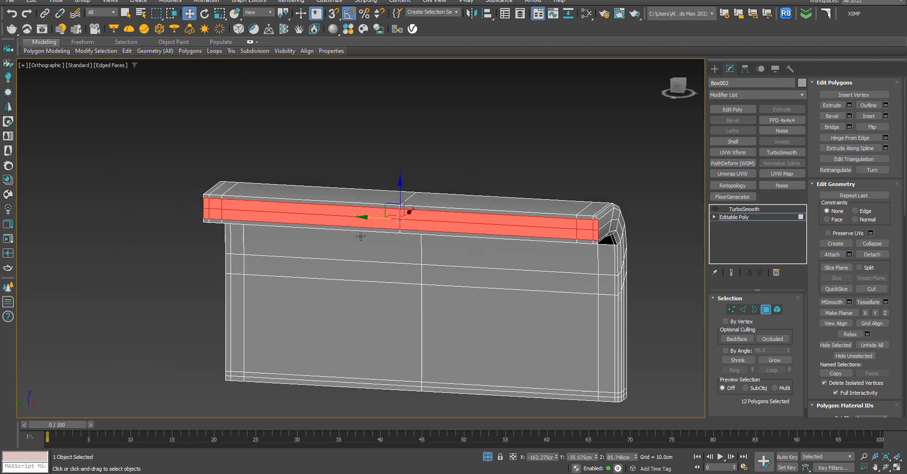
In the top view, move the selected side polygons about 0.86 cm outward along X.
middle_click_drag(360, 235, 347, 260, "alt")
key("t")
key("z")
scroll(330, 257, "up", 2)
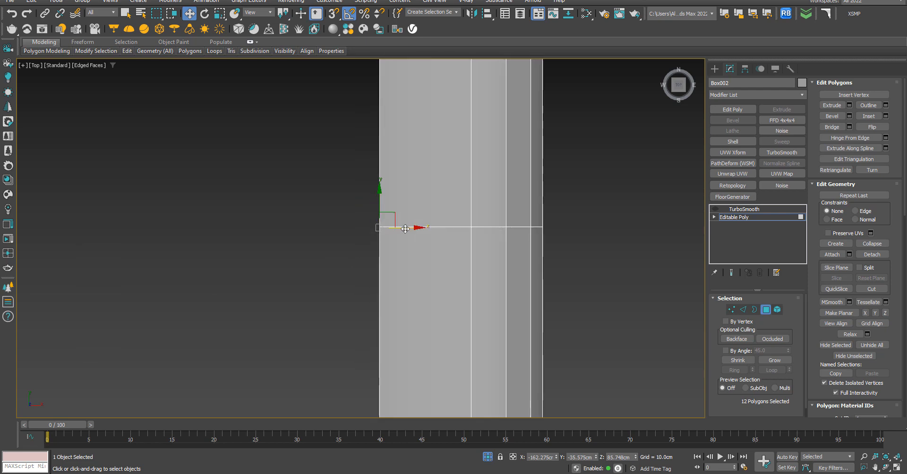
left_click_drag(401, 227, 398, 227)
scroll(391, 228, "down", 3)
scroll(397, 321, "up", 5)
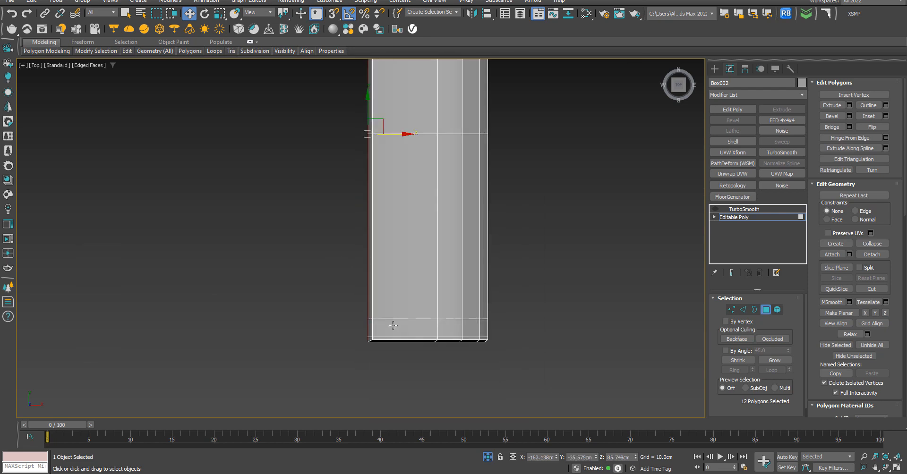
Move the side polygons about 0.27 cm back inward along X, then clear the selection.
scroll(314, 356, "up", 2)
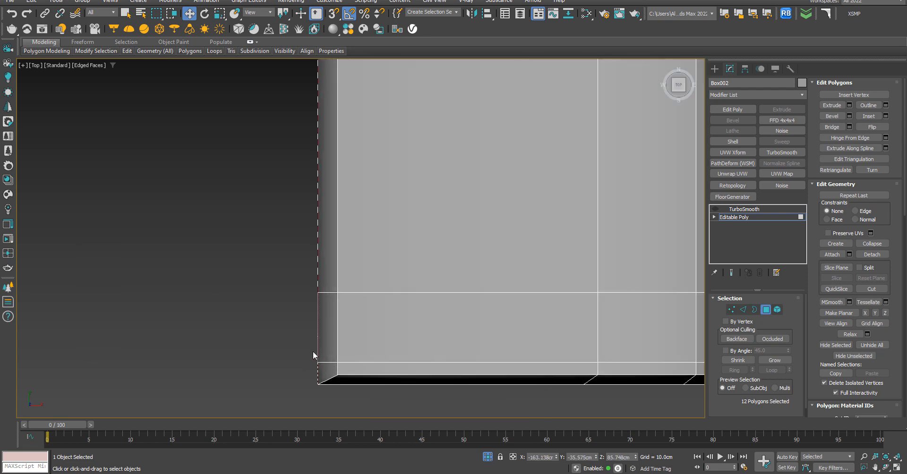
scroll(313, 328, "down", 6)
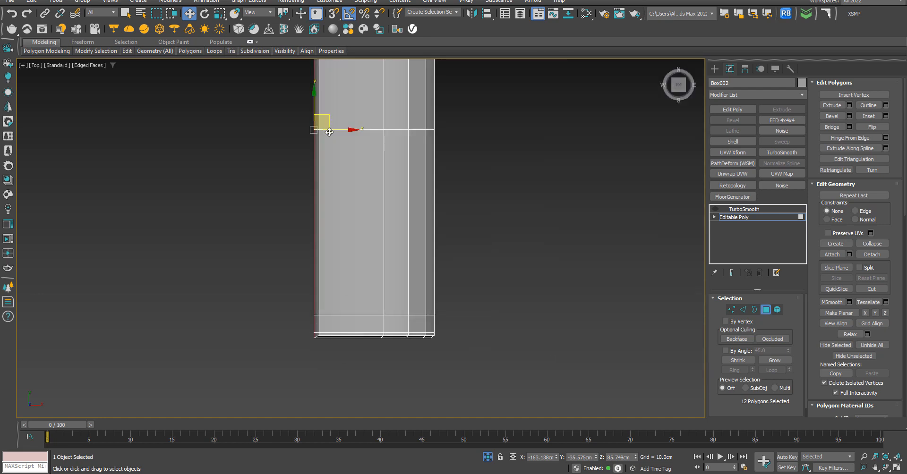
scroll(329, 132, "up", 8)
left_click_drag(291, 129, 296, 128)
scroll(272, 176, "down", 9)
middle_click_drag(301, 264, 315, 275, "alt")
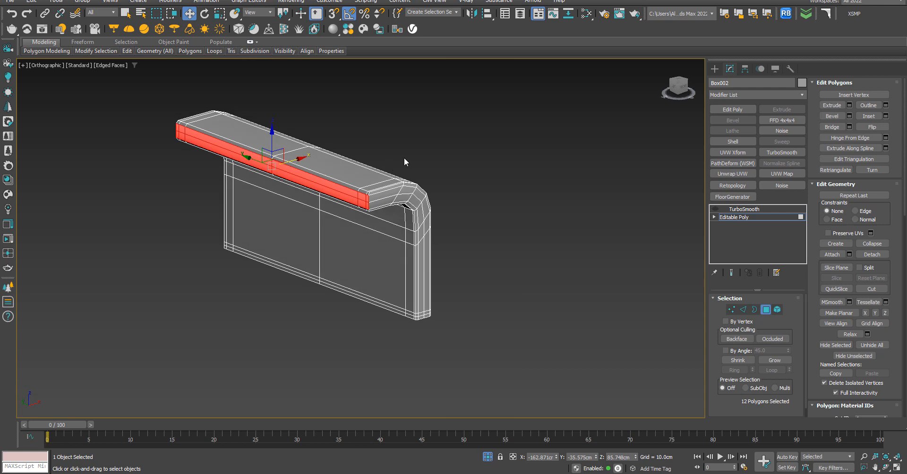
left_click(405, 162)
Turn on TurboSmooth and examine the overhang's smoothed outer side and front corner in shaded display without edges.
scroll(367, 175, "up", 5)
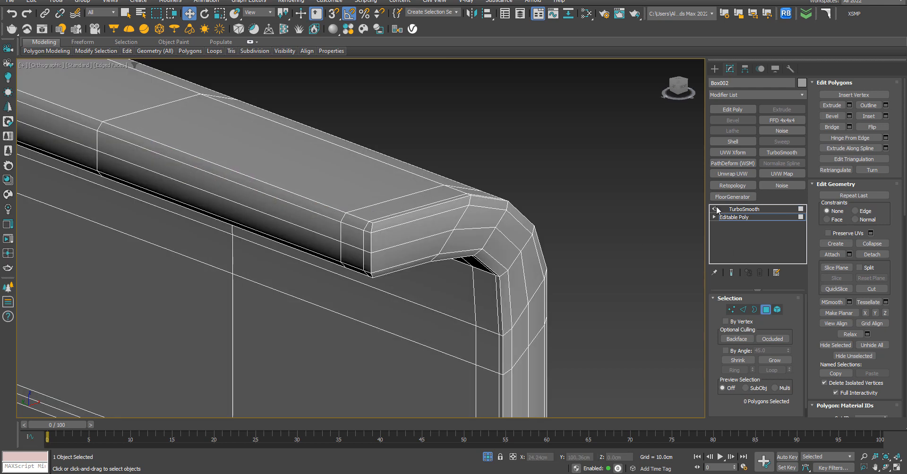
left_click(715, 71)
key("F4")
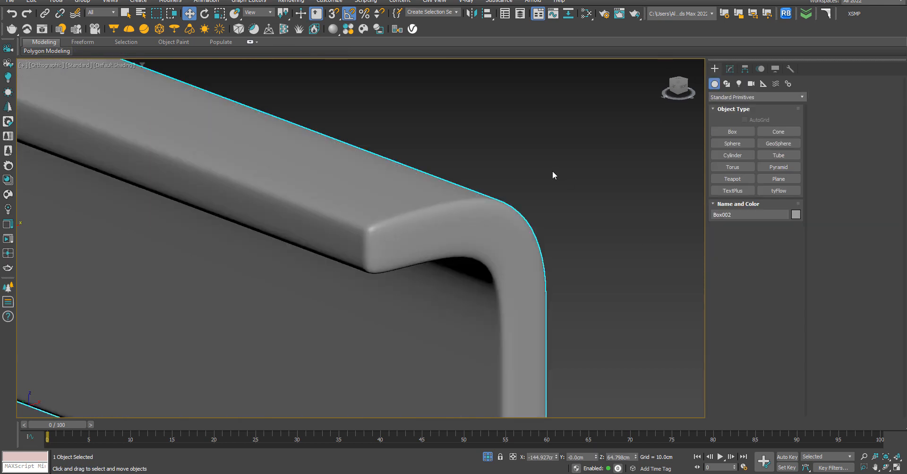
scroll(558, 184, "down", 5)
middle_click_drag(569, 211, 449, 252, "alt")
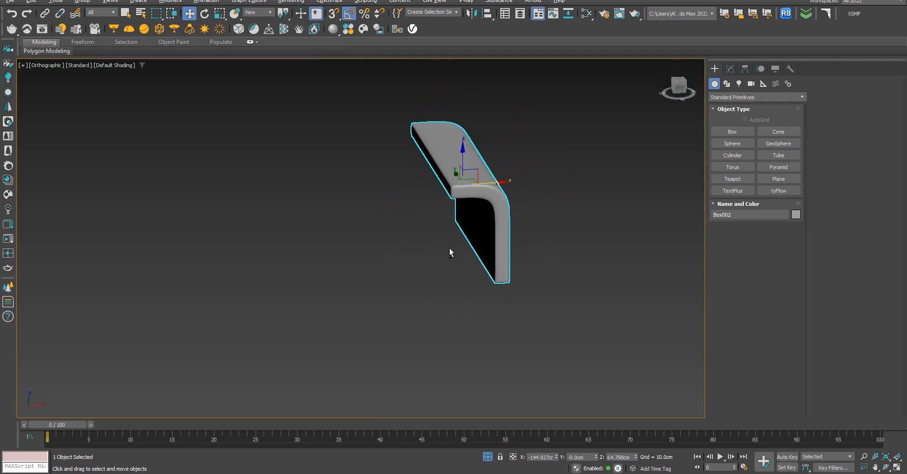
Check the armrest in the Mabel Comfort sofa reference on Pinterest in the browser, then return to 3ds Max and compare the model.
mouse_move(85, 473)
left_click(131, 459)
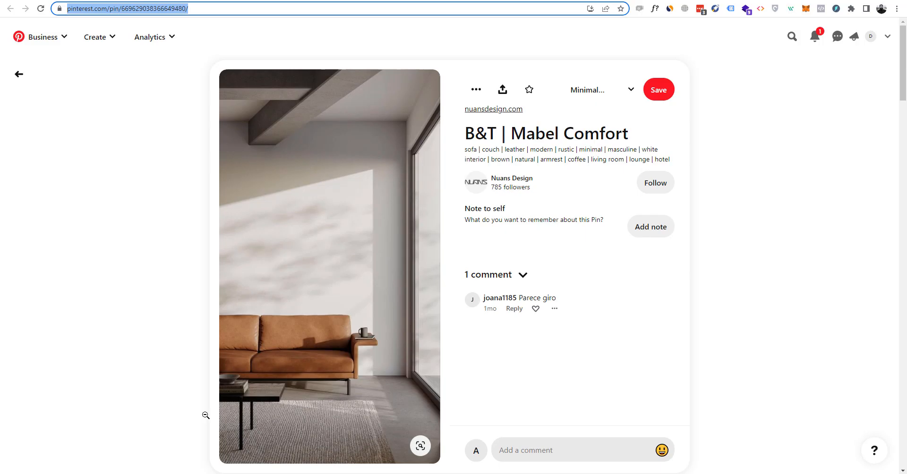
left_click(851, 1)
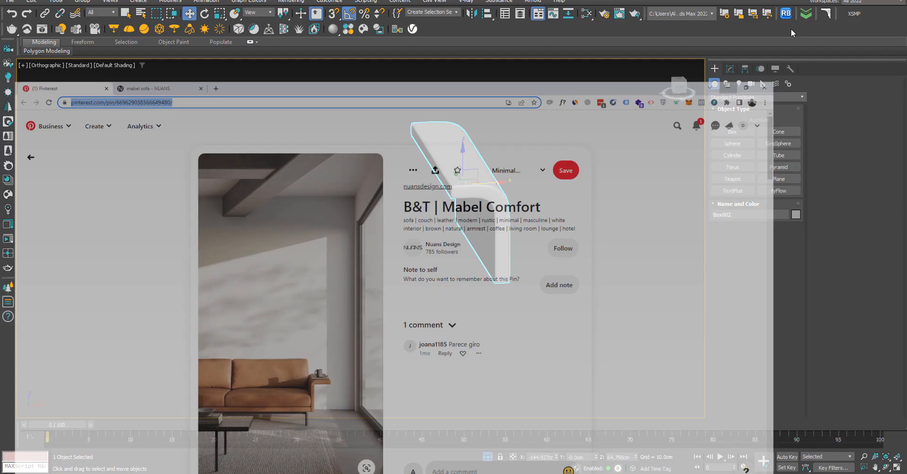
scroll(476, 151, "up", 5)
middle_click_drag(428, 287, 516, 276, "alt")
scroll(516, 277, "down", 5)
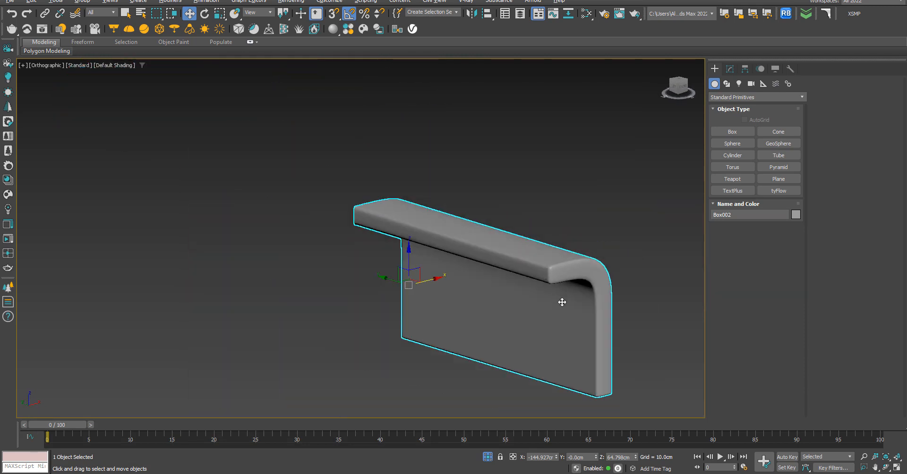
middle_click_drag(560, 302, 570, 316, "alt")
scroll(538, 278, "up", 2)
Turn off TurboSmooth, show the edged faces and switch to edge editing around the overhang's front corner.
left_click(730, 68)
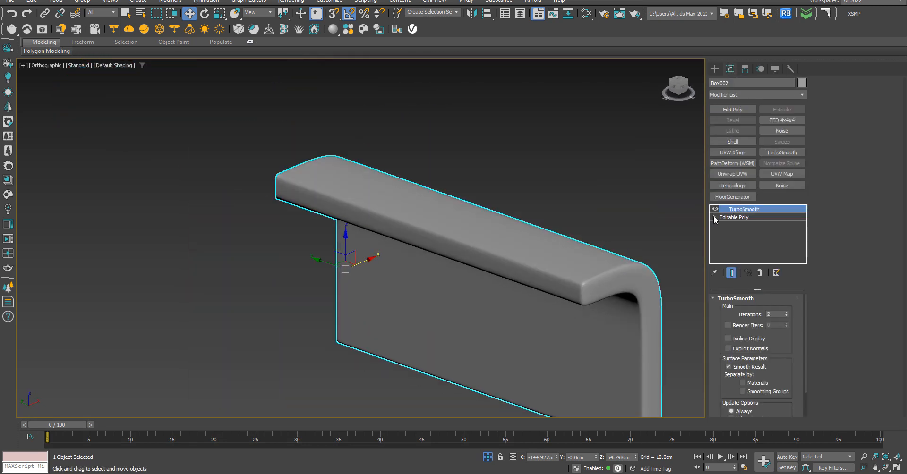
left_click(716, 210)
key("F4")
scroll(530, 269, "up", 4)
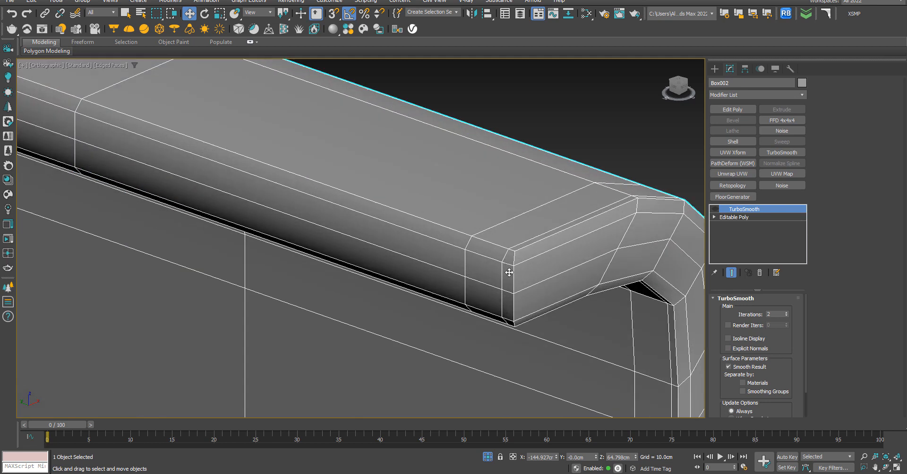
left_click(747, 220)
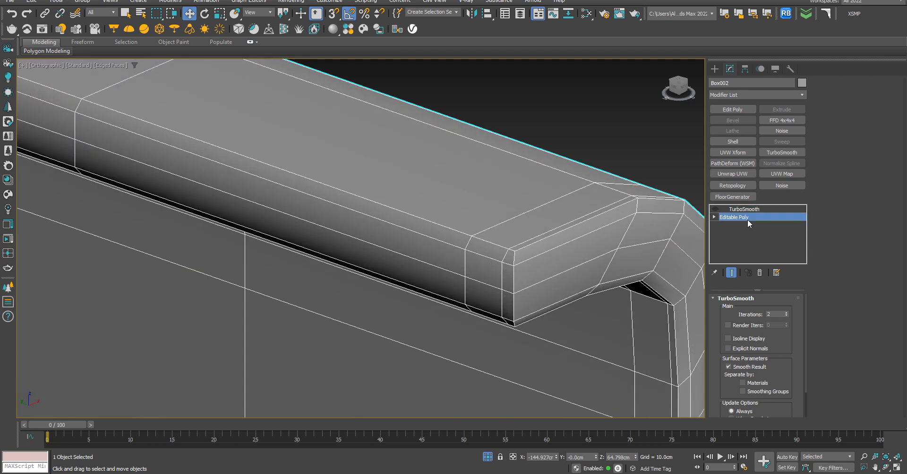
left_click(740, 309)
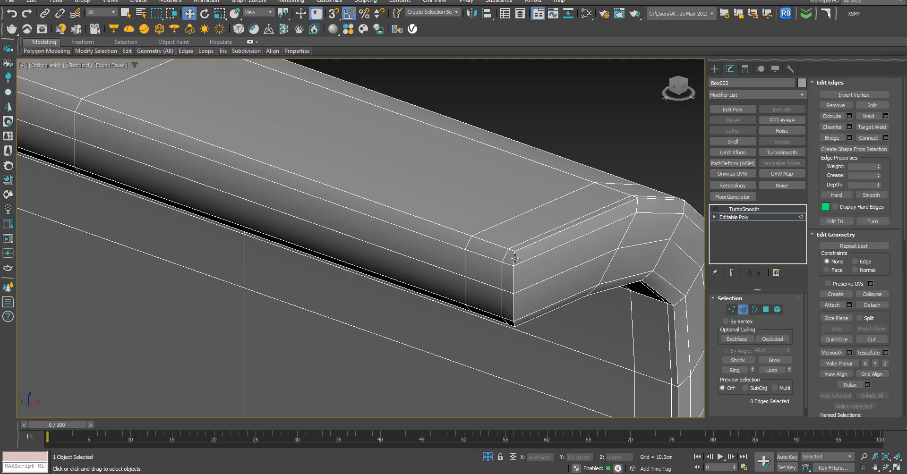
Chamfer the four vertical edges at the overhang's front outer corner by 0.436 cm with 1 segment.
left_click(514, 258)
middle_click_drag(627, 265, 524, 285, "alt")
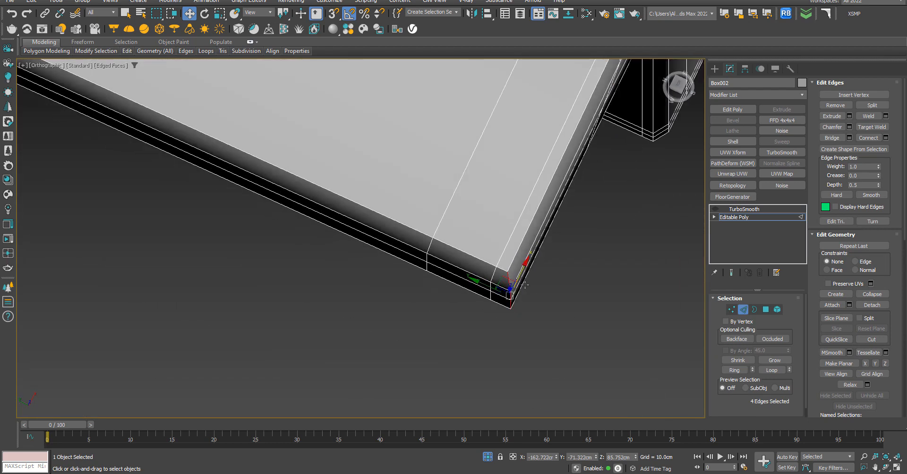
left_click(849, 127)
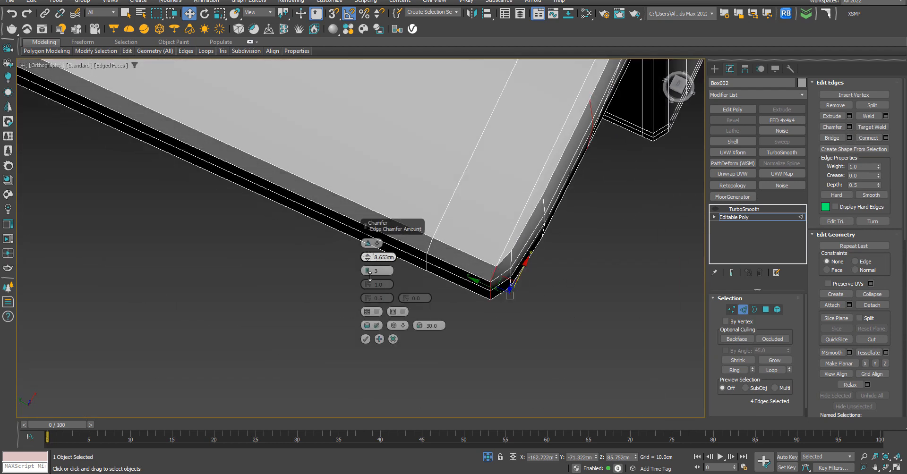
left_click_drag(368, 258, 388, 447)
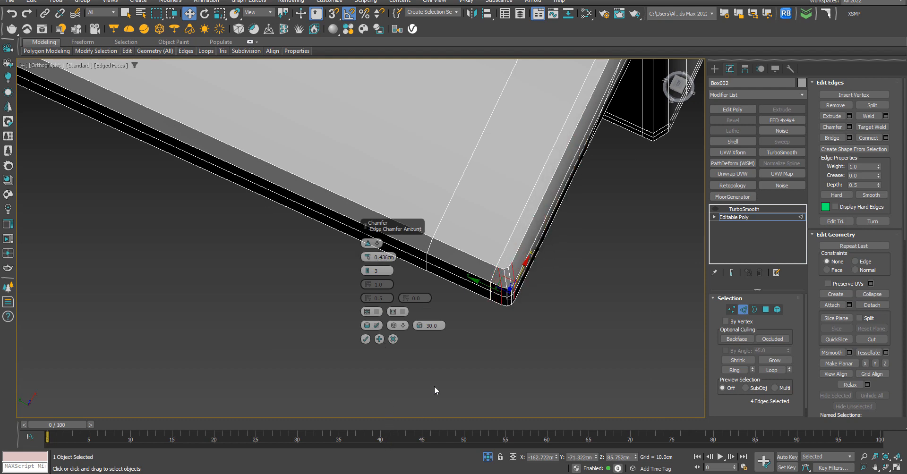
scroll(478, 348, "up", 2)
left_click(368, 274)
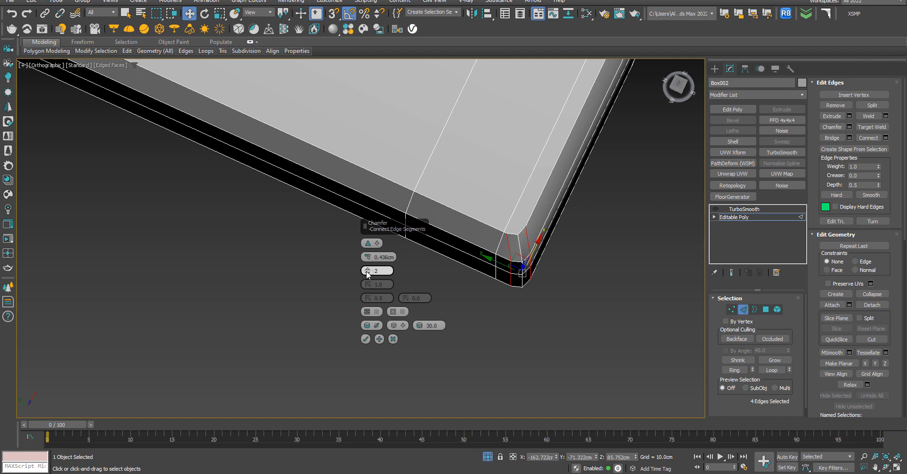
left_click(369, 274)
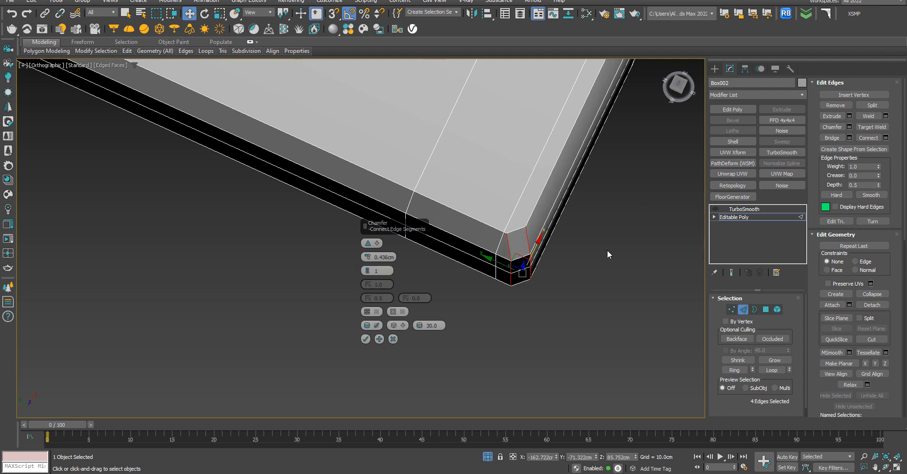
middle_click_drag(608, 250, 552, 252, "alt")
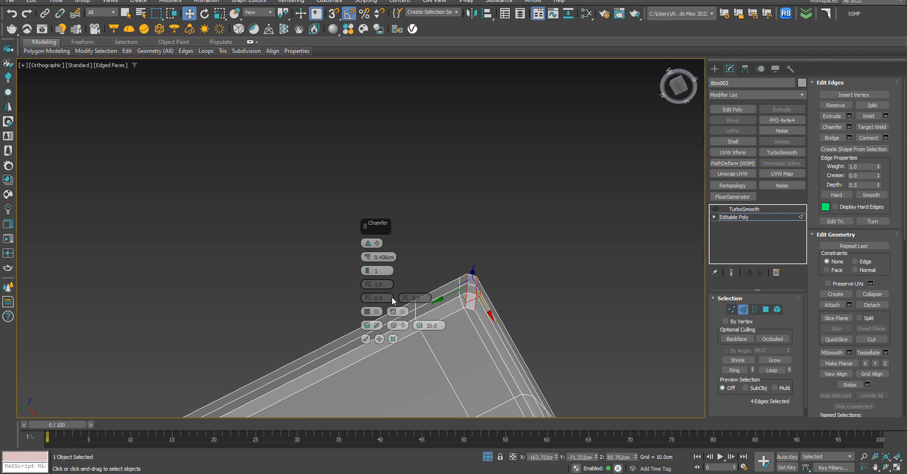
left_click(366, 339)
Move the complete supporting edge loop nearest the front end away from the corner along Y in the top view, then clear the selection.
double_click(471, 322)
middle_click_drag(472, 322, 457, 376, "alt")
key("t")
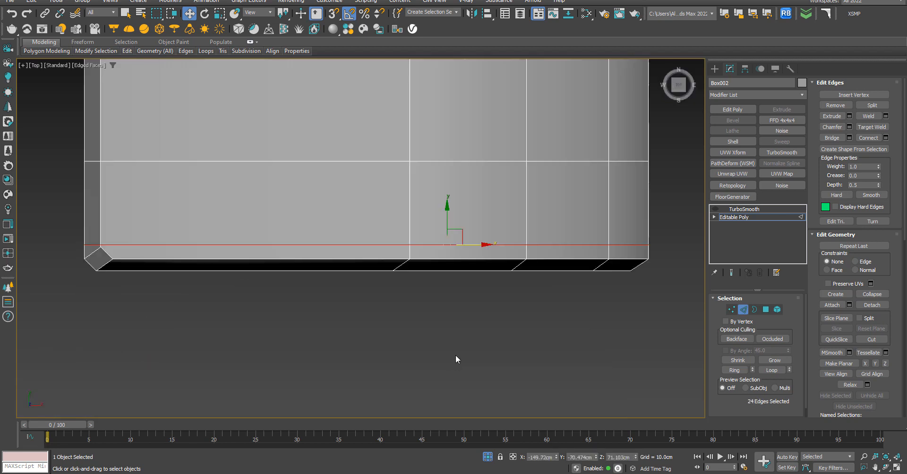
left_click_drag(447, 211, 447, 188)
scroll(350, 287, "down", 4)
left_click(370, 321)
middle_click_drag(370, 321, 352, 366, "alt")
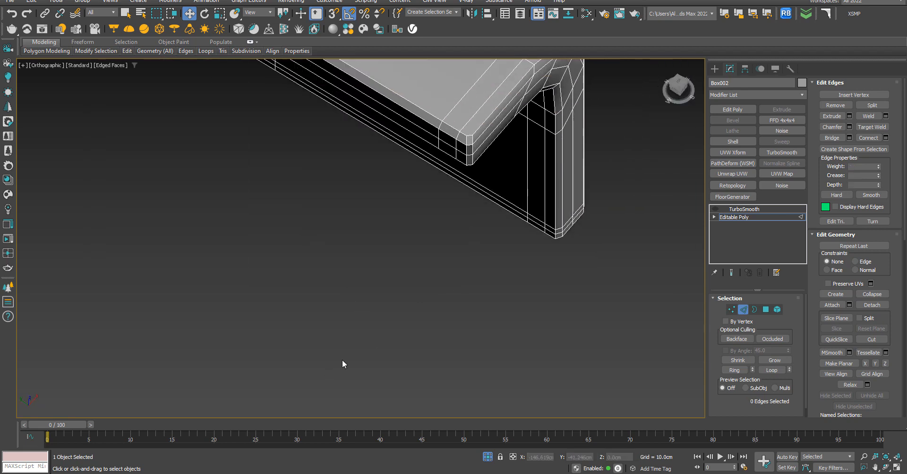
Turn on TurboSmooth and examine the smoothed chamfered front corner in edged and shaded display from several angles.
middle_click_drag(439, 295, 405, 333)
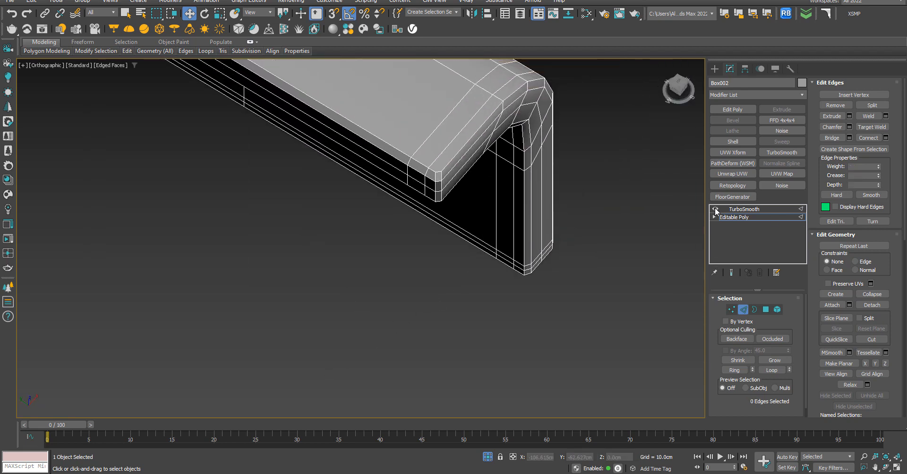
left_click(714, 69)
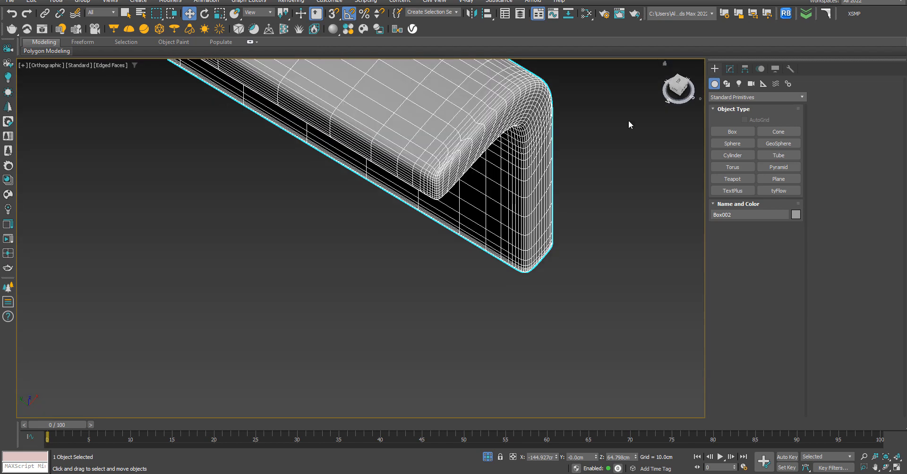
key("F4")
scroll(570, 198, "down", 4)
middle_click_drag(570, 197, 587, 161, "alt")
scroll(557, 109, "up", 6)
scroll(557, 110, "down", 6)
scroll(587, 161, "up", 4)
scroll(587, 161, "up", 2)
middle_click_drag(532, 187, 444, 219, "alt")
Undo the edge loop shift and the corner chamfer with TurboSmooth off, then restore the smoothed shaded display.
left_click(730, 69)
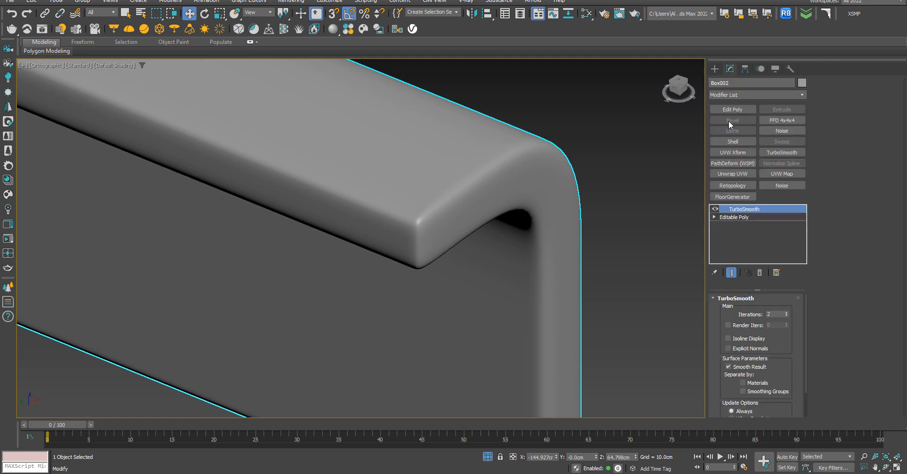
left_click(714, 209)
key("F4")
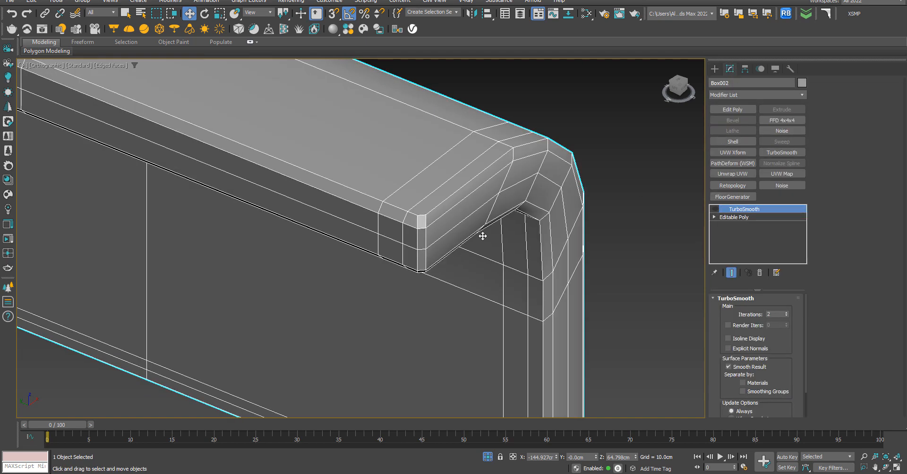
key("ctrl+z")
key("ctrl+z")
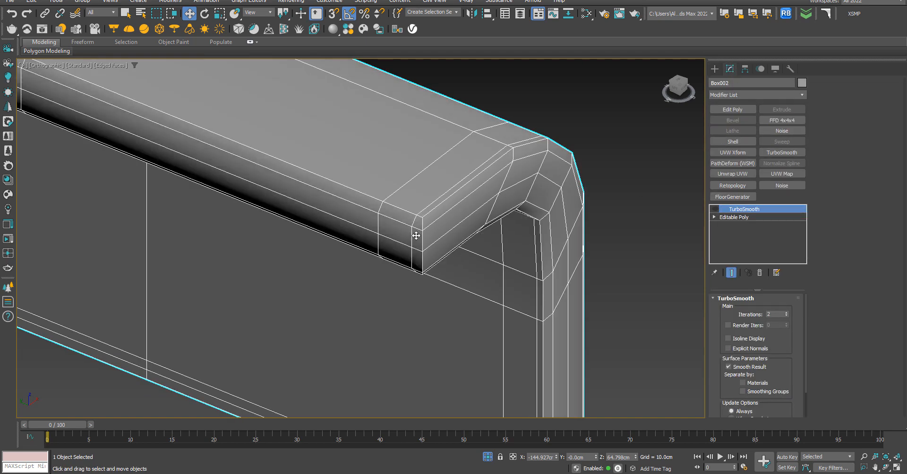
left_click(715, 209)
key("F4")
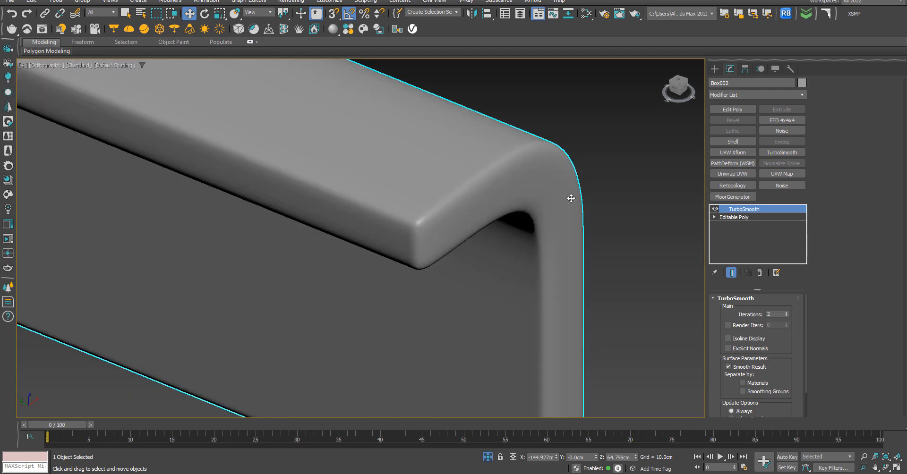
Inspect the armrest's smoothed front corner, then turn TurboSmooth off and show edged faces to examine the open seam.
scroll(572, 199, "down", 6)
mouse_move(548, 208)
middle_mouse_down("alt")
mouse_move(473, 270)
mouse_move(480, 217)
mouse_move(600, 197)
mouse_move(487, 211)
mouse_move(644, 211)
middle_mouse_up("alt")
scroll(470, 150, "up", 5)
middle_click_drag(470, 149, 468, 229, "alt")
scroll(411, 304, "up", 8)
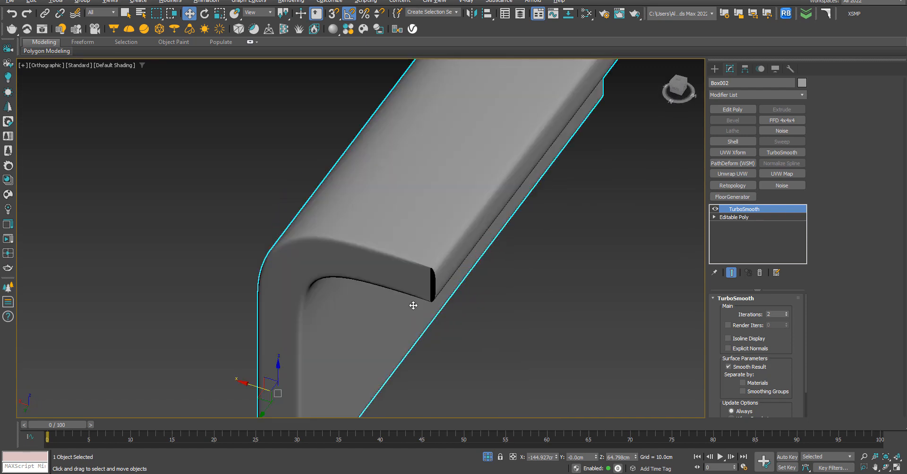
left_click(714, 209)
key("F3")
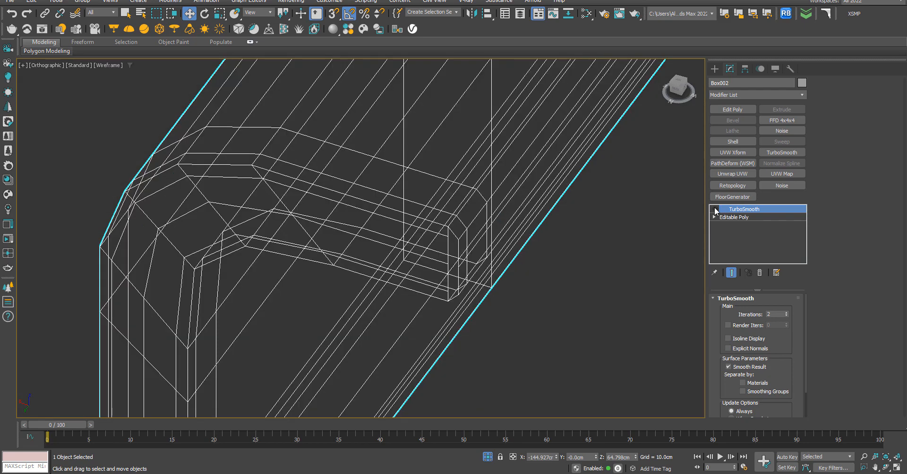
key("F3")
key("F4")
scroll(476, 276, "down", 8)
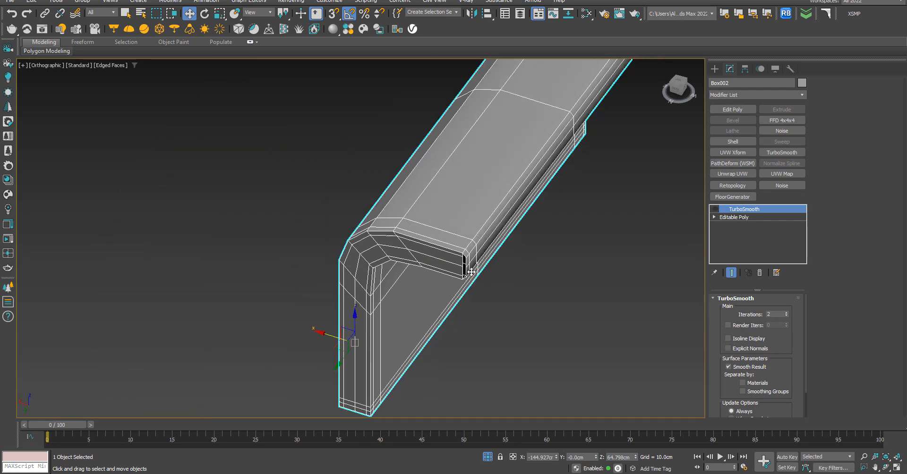
middle_click_drag(475, 276, 445, 273, "alt")
scroll(377, 137, "up", 6)
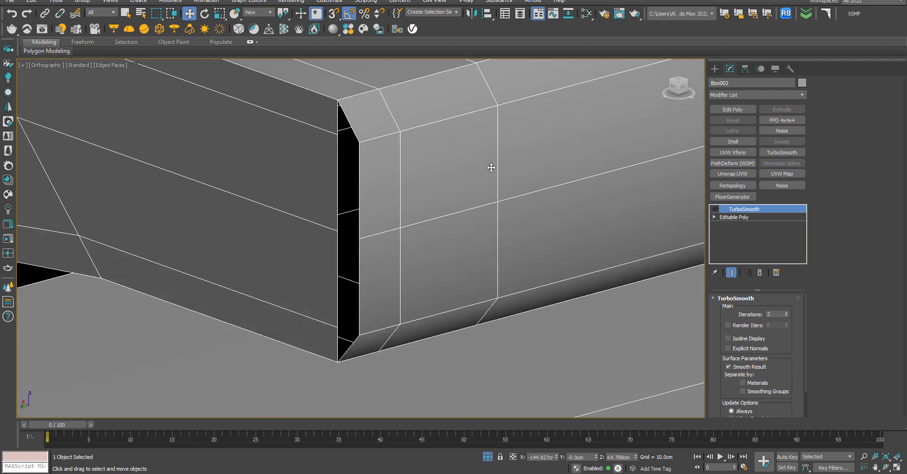
Select the front face's three middle vertices along the open outer corner and snap them in X onto the matching side vertices.
left_click(741, 218)
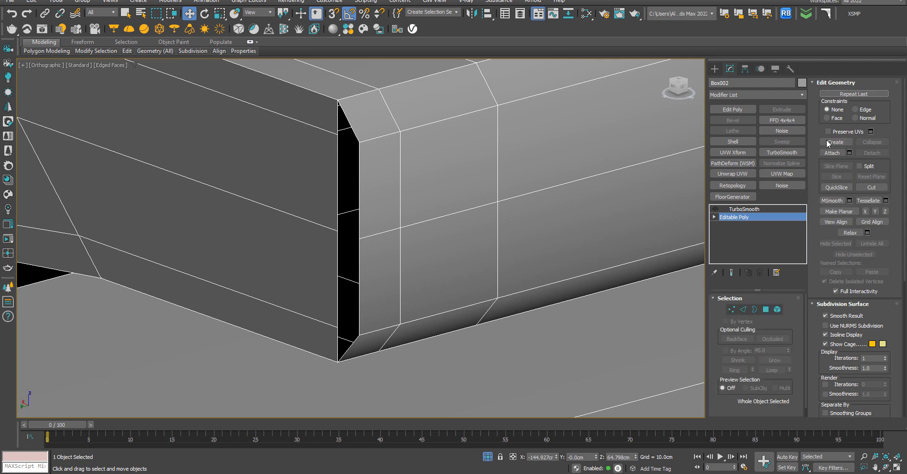
left_click(732, 309)
scroll(340, 132, "up", 2)
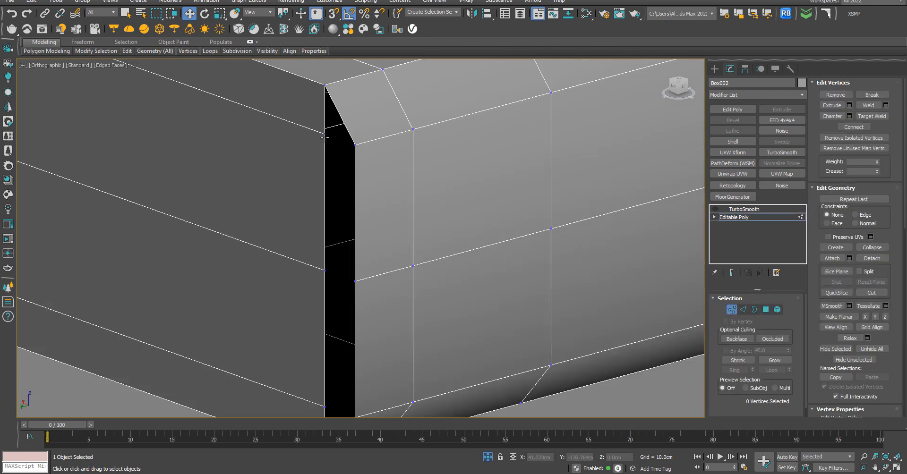
left_click(324, 134)
middle_click_drag(325, 150, 368, 159, "alt")
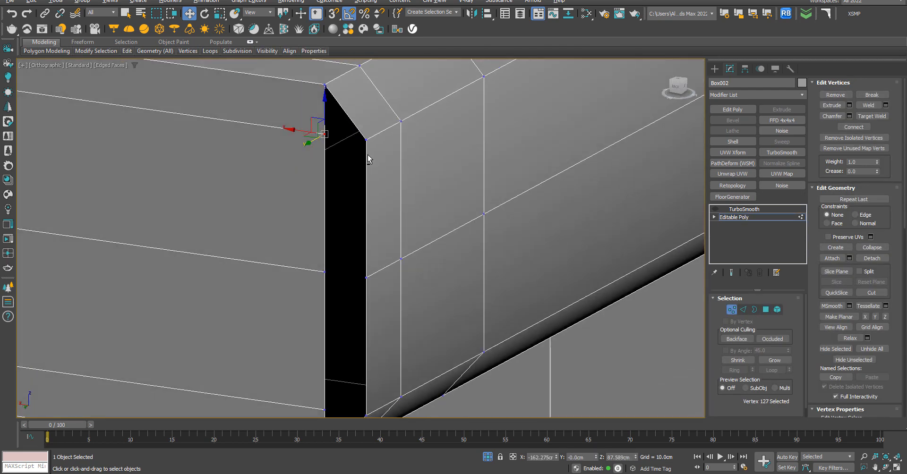
left_click(324, 272, "ctrl")
middle_click_drag(323, 292, 319, 216)
left_click(321, 332, "ctrl")
middle_click_drag(368, 277, 380, 270, "alt")
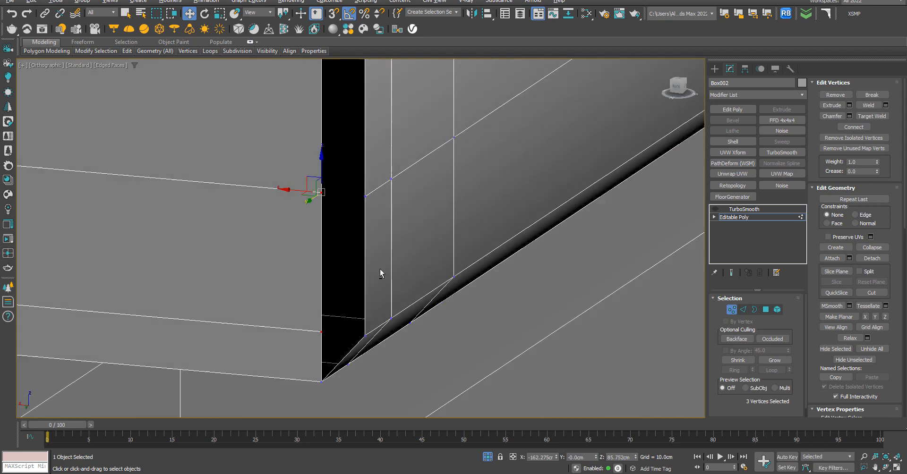
left_click(675, 87)
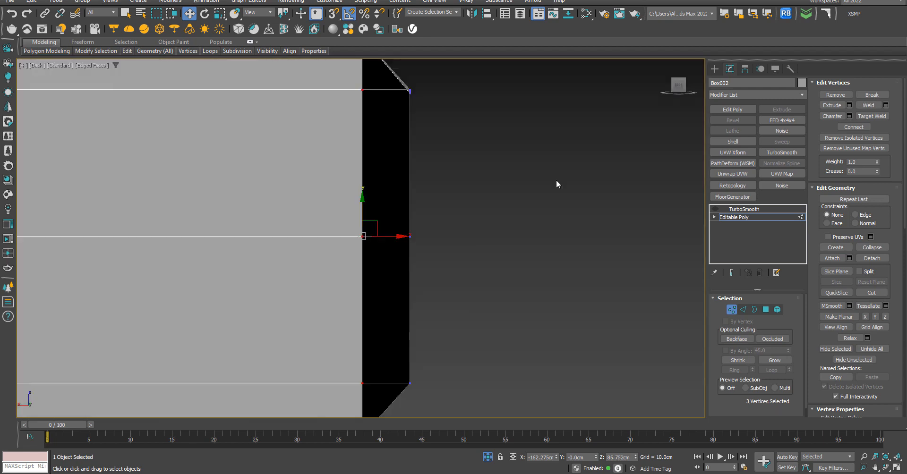
left_click_drag(379, 239, 410, 240)
key("s")
Weld the vertices around the overhang's front outer corner, test the seam's middle vertex, and turn snapping off.
middle_click_drag(410, 240, 447, 266, "alt")
scroll(451, 243, "up", 5)
scroll(441, 267, "down", 3)
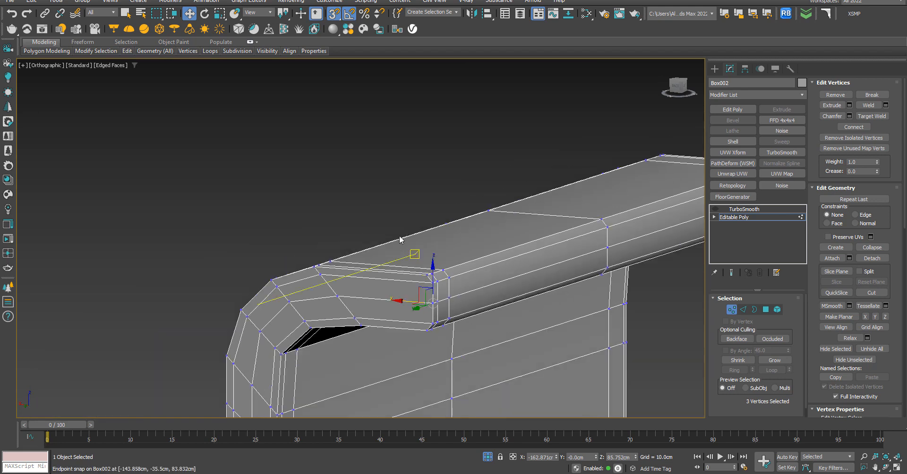
left_click_drag(401, 239, 460, 340)
scroll(449, 308, "up", 4)
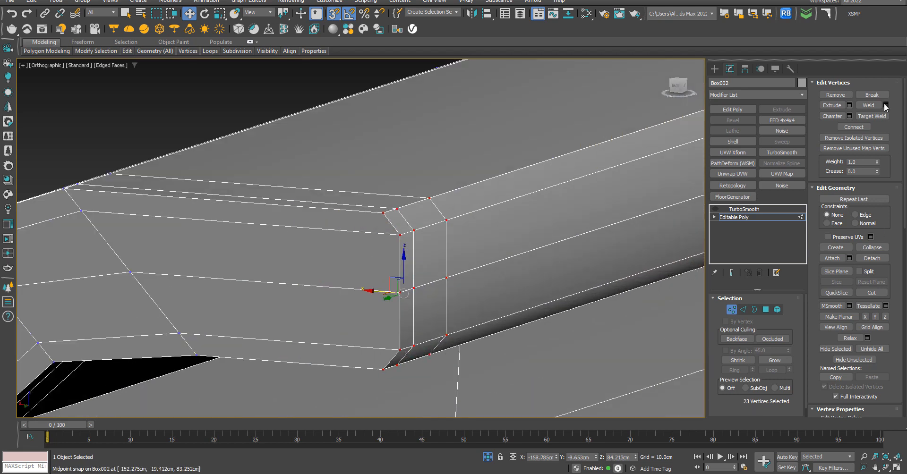
scroll(465, 271, "down", 3)
left_click(448, 260)
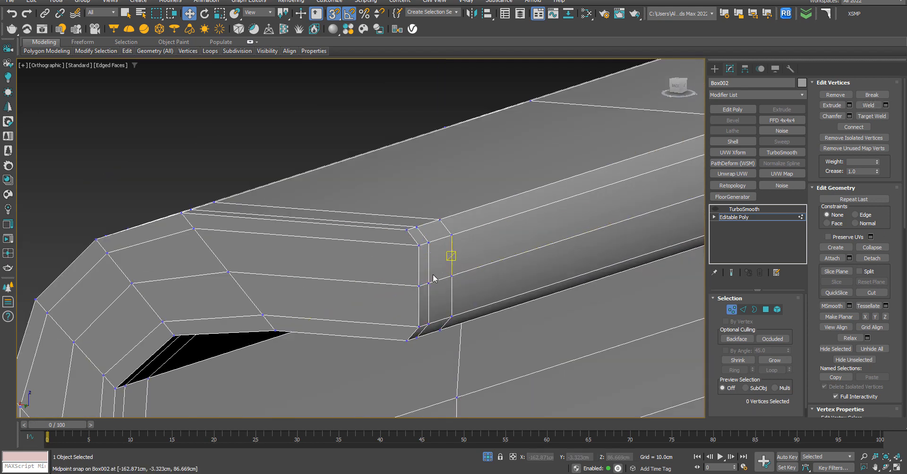
left_click(418, 286)
left_click_drag(401, 284, 382, 284)
key("s")
scroll(369, 252, "down", 3)
middle_click_drag(369, 253, 427, 334, "alt")
scroll(402, 318, "down", 5)
key("t")
key("z")
scroll(418, 259, "down", 8)
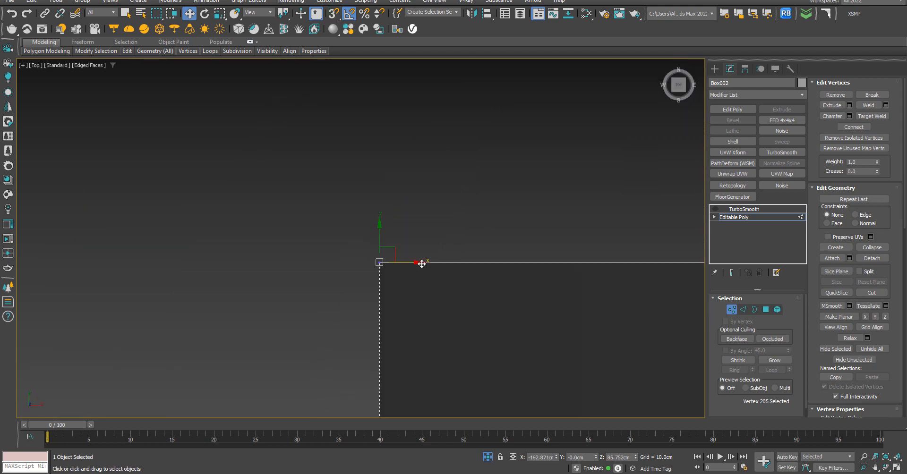
scroll(381, 171, "down", 4)
left_click(286, 212)
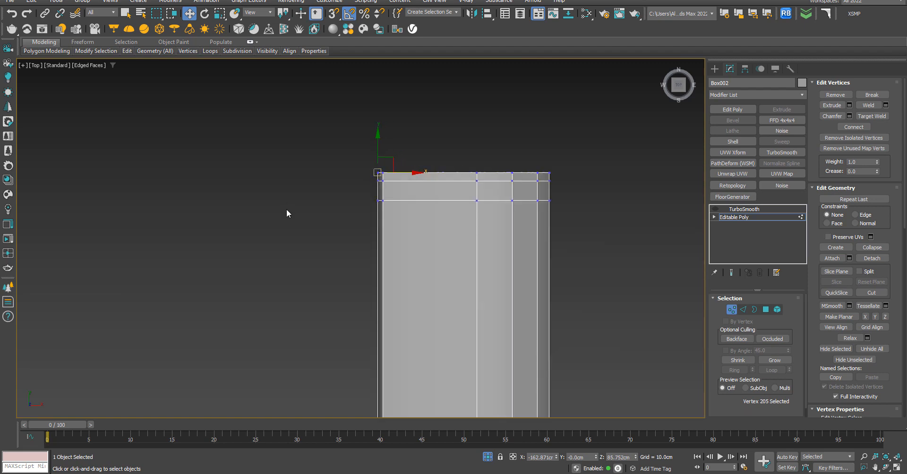
scroll(335, 177, "down", 4)
scroll(357, 332, "up", 5)
scroll(375, 347, "up", 3)
scroll(352, 336, "down", 3)
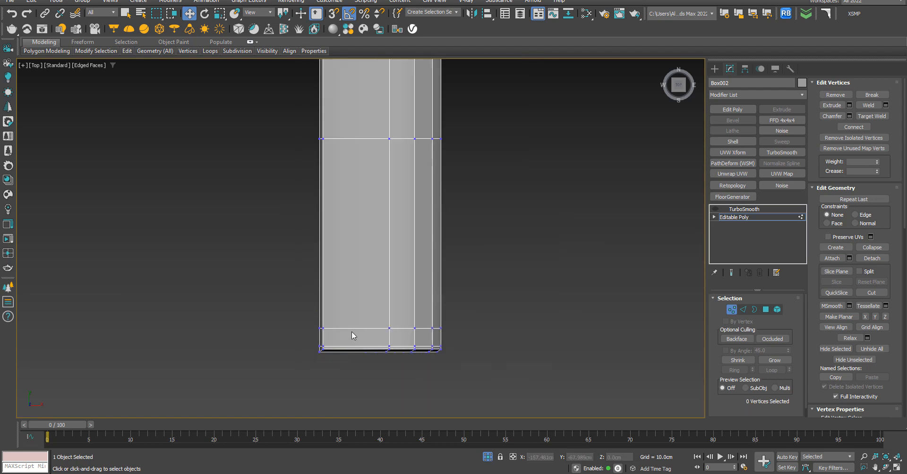
scroll(352, 342, "up", 2)
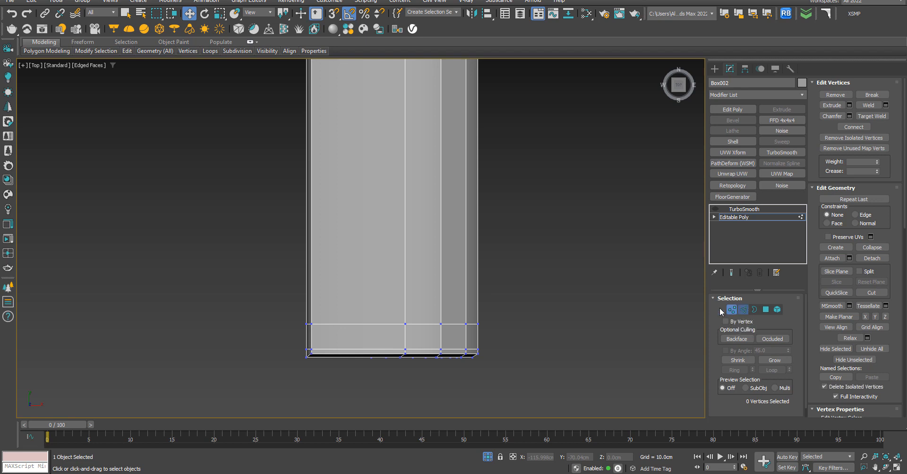
left_click(350, 387)
scroll(355, 382, "down", 2)
left_click_drag(354, 389, 377, 89)
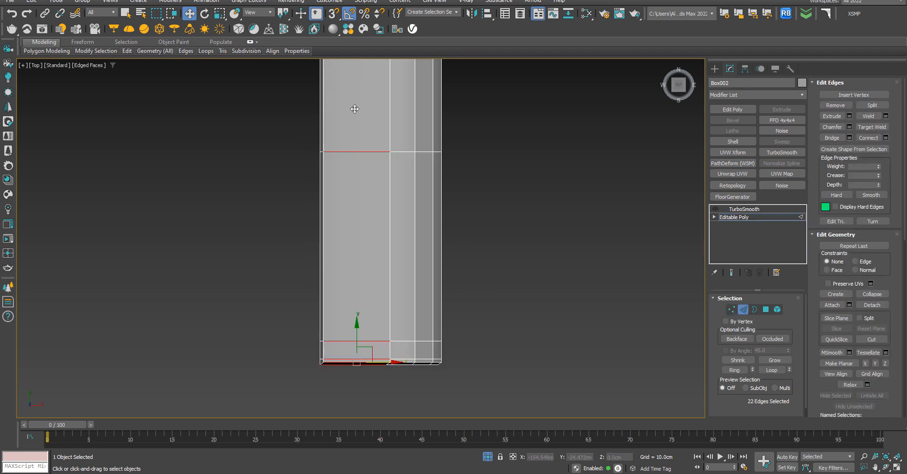
middle_click_drag(354, 109, 362, 232)
scroll(360, 230, "down", 3)
scroll(368, 178, "up", 2)
left_click_drag(367, 152, 358, 253, "ctrl")
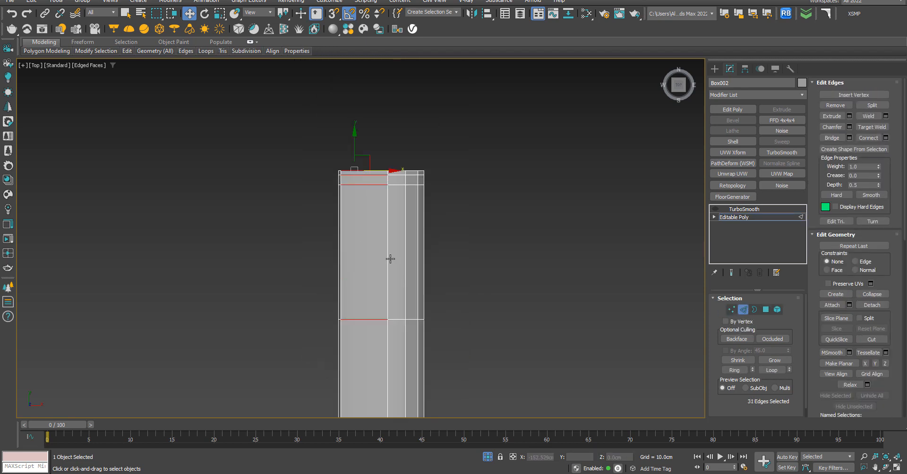
mouse_move(390, 259)
middle_mouse_down("alt")
mouse_move(431, 222)
mouse_move(395, 186)
mouse_move(399, 283)
mouse_move(379, 265)
middle_mouse_up("alt")
Connect the overhang's horizontal edges, selected in the front view, using 1 segment, pinch -9 and slide 67.
key("f")
scroll(379, 265, "down", 3)
left_click(341, 167)
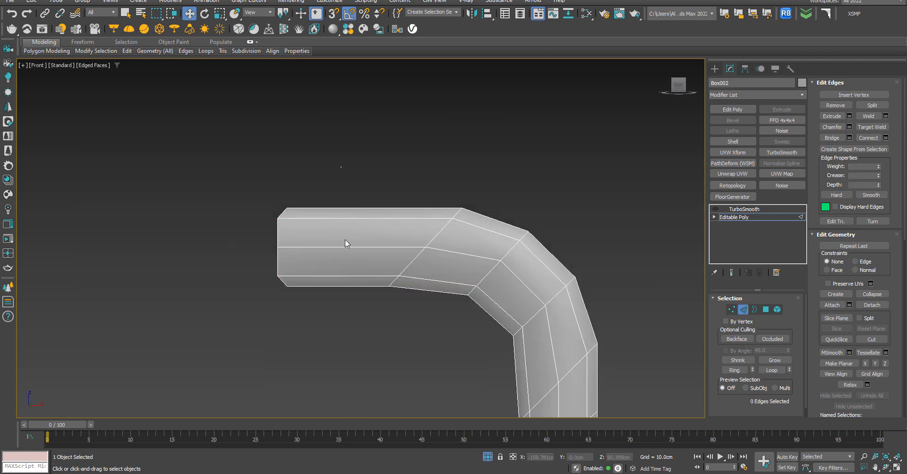
left_click_drag(344, 239, 340, 290)
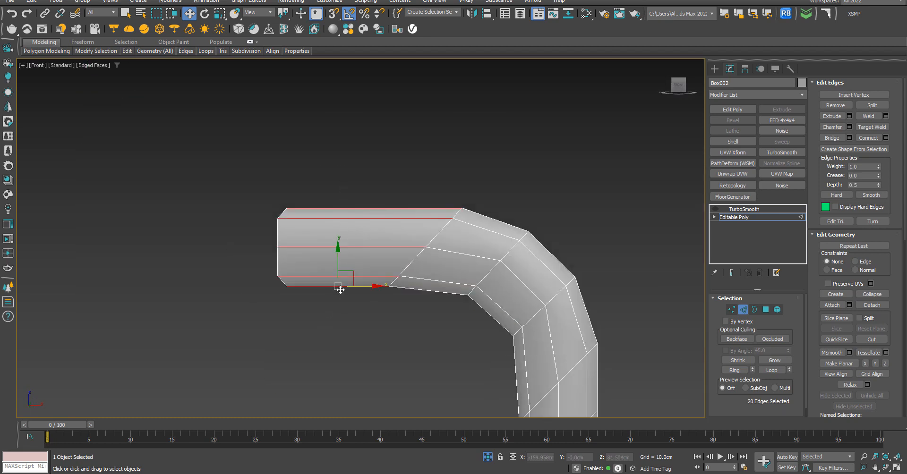
left_click(886, 137)
left_click_drag(368, 257, 373, 263)
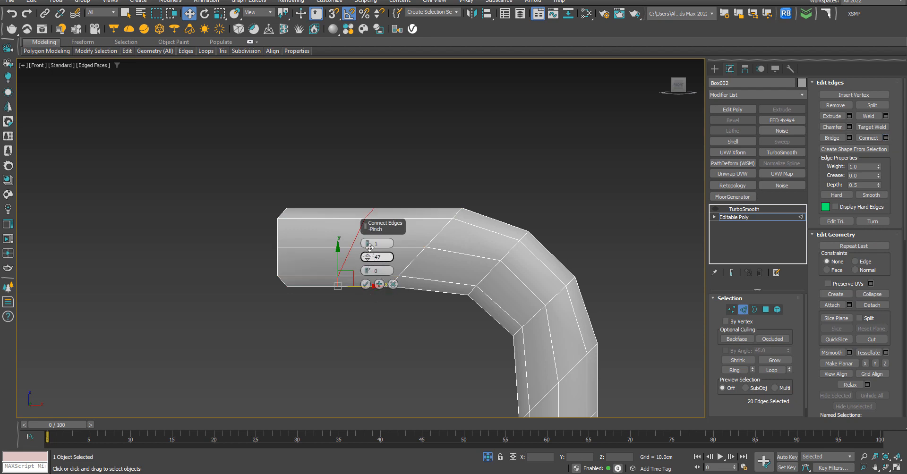
mouse_move(368, 258)
left_mouse_down()
mouse_move(371, 203)
mouse_move(373, 243)
left_mouse_up()
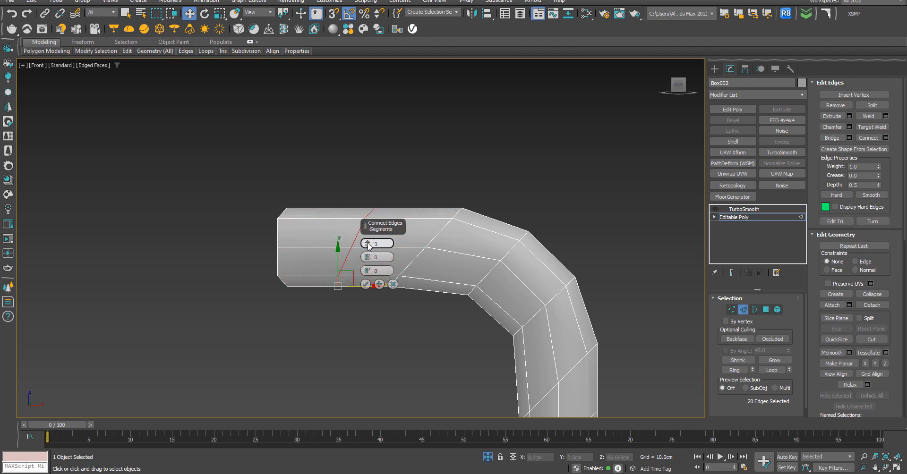
left_click_drag(371, 277, 366, 215)
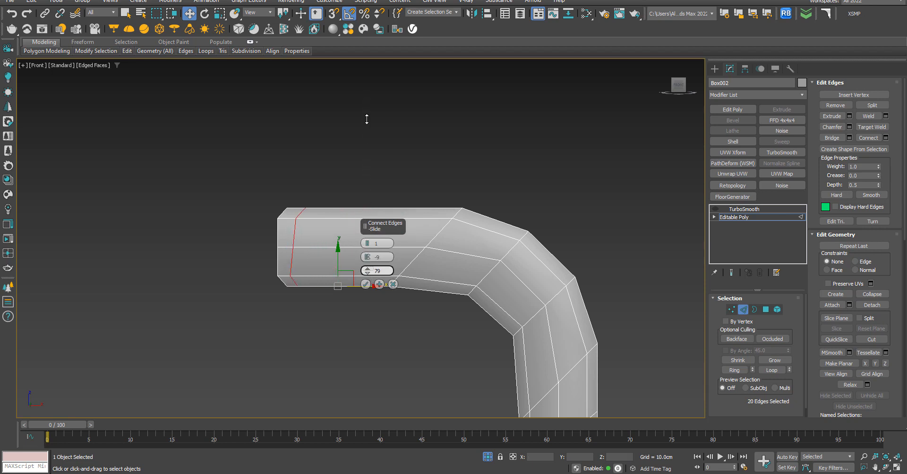
middle_click_drag(259, 241, 267, 246, "alt")
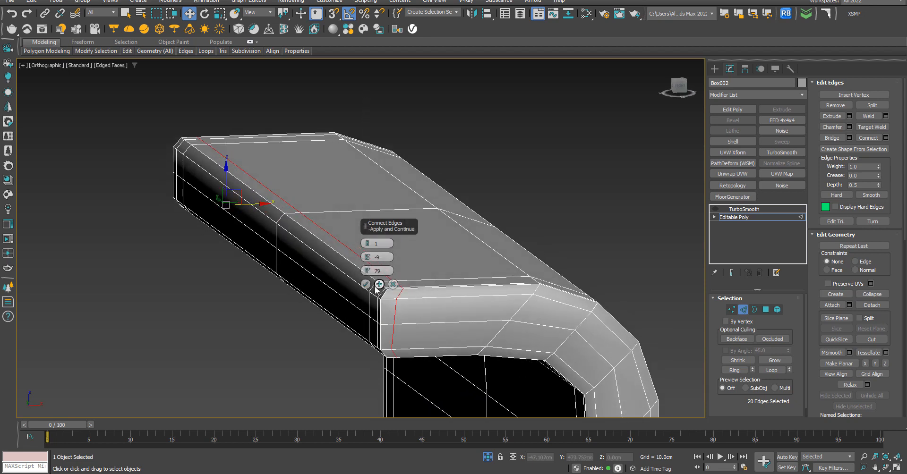
left_click_drag(368, 272, 368, 293)
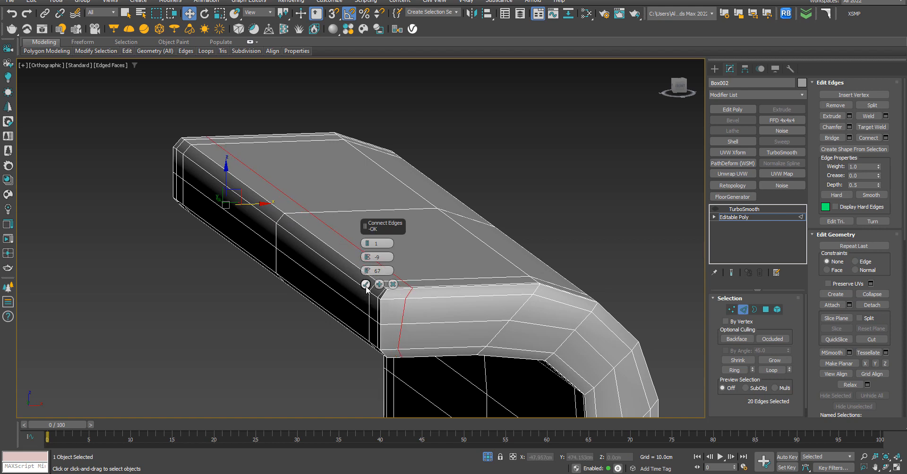
left_click(366, 284)
Straighten the new edge loop by scaling it flat along X in the top and front views.
key("t")
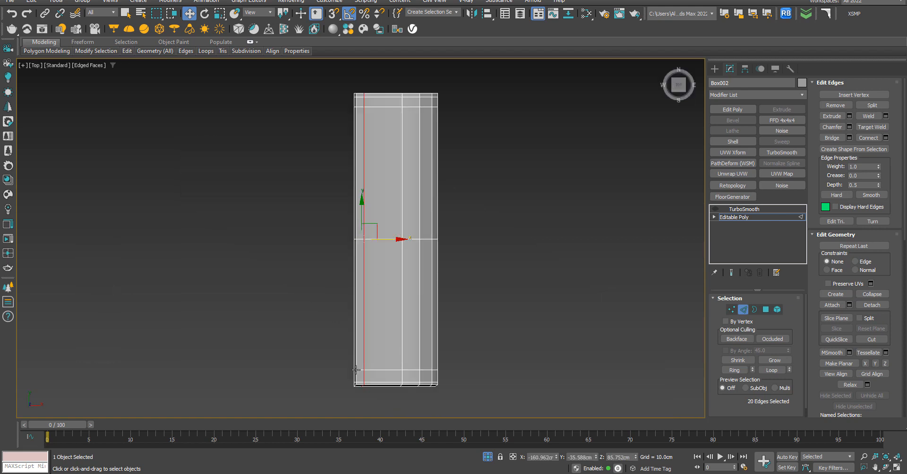
scroll(357, 370, "up", 2)
key("q")
left_click_drag(404, 187, 299, 184)
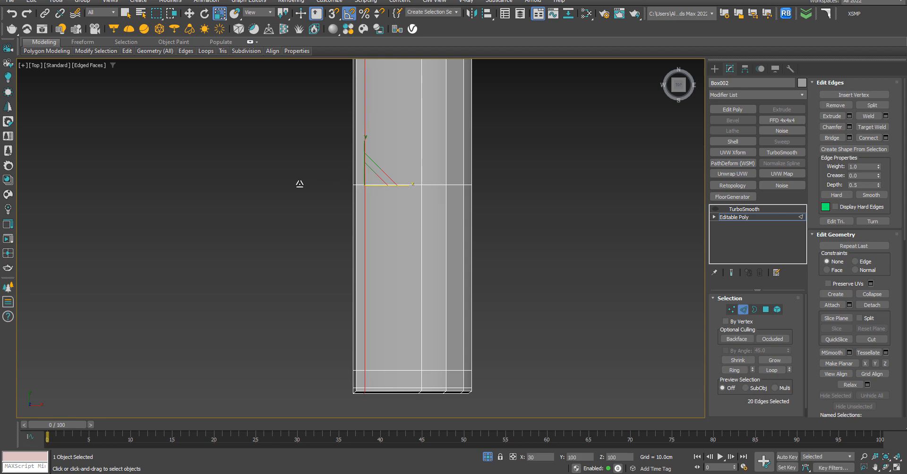
key("f")
scroll(439, 219, "down", 3)
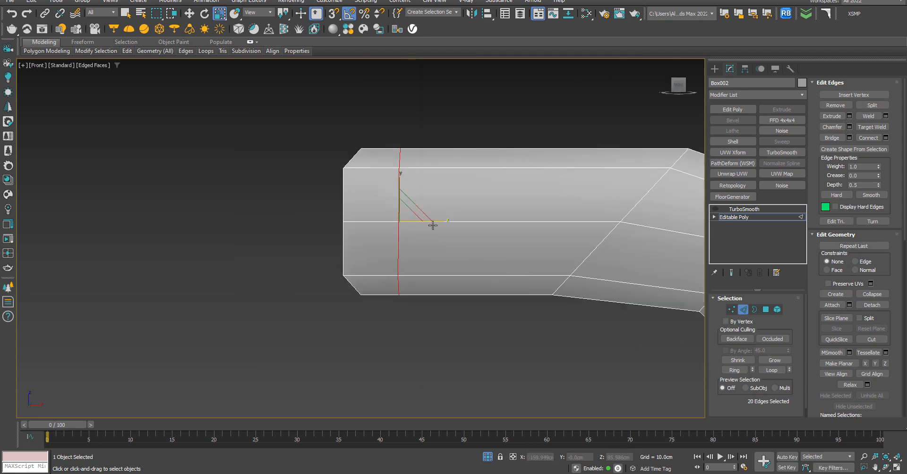
left_click_drag(409, 222, 691, 214)
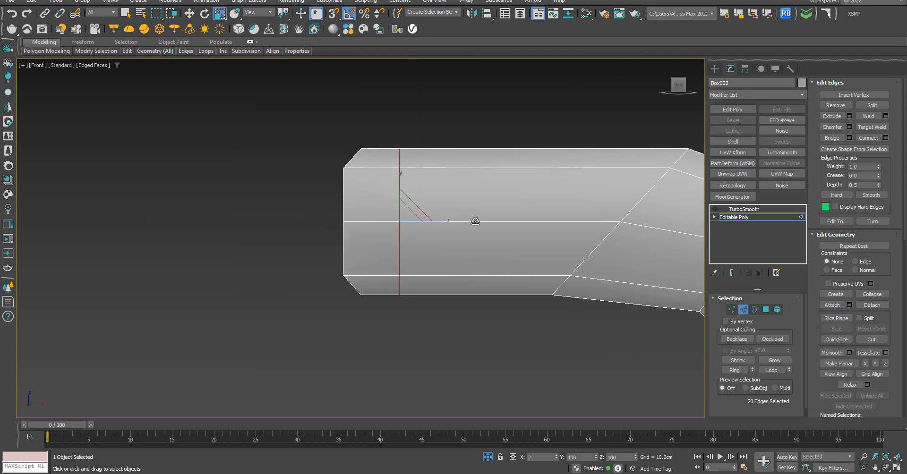
Move the straightened edge loop along X toward the overhang's outer side, then clear the selection.
key("w")
left_click_drag(431, 223, 419, 222)
scroll(402, 235, "down", 5)
middle_click_drag(418, 243, 428, 264, "alt")
key("ctrl+d")
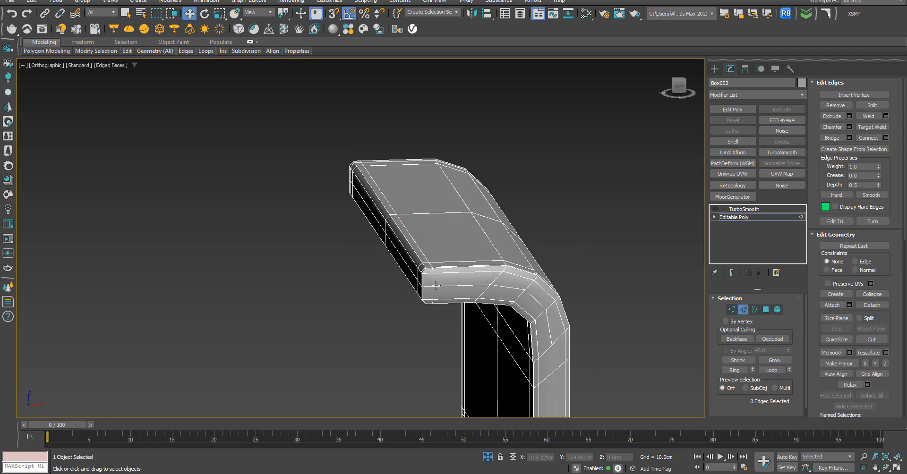
Turn TurboSmooth back on, hide the edged display, deselect the armrest and examine its smoothed corner.
scroll(436, 289, "up", 4)
left_click(715, 209)
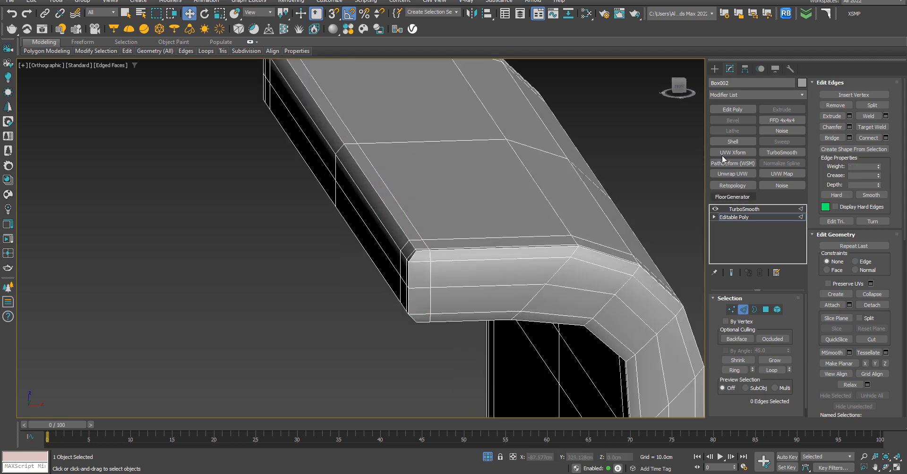
left_click(714, 69)
key("F4")
scroll(309, 208, "down", 5)
left_click(245, 214)
scroll(246, 214, "down", 3)
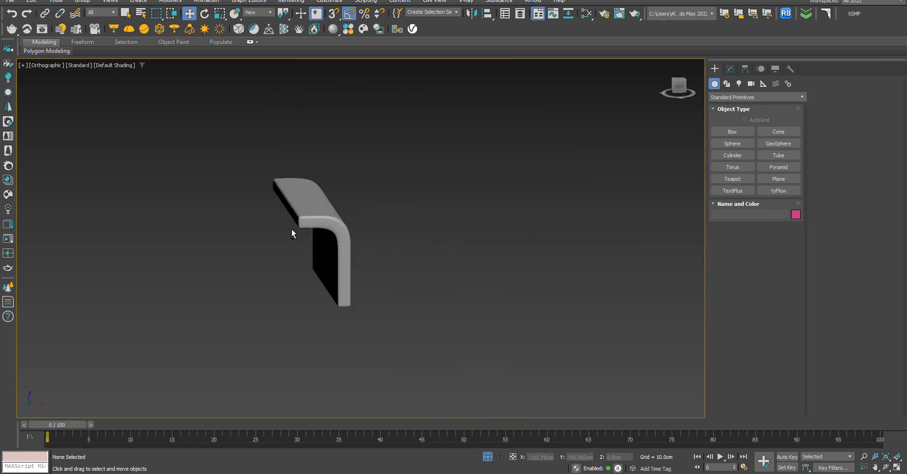
middle_click_drag(338, 252, 389, 265, "alt")
scroll(360, 285, "up", 8)
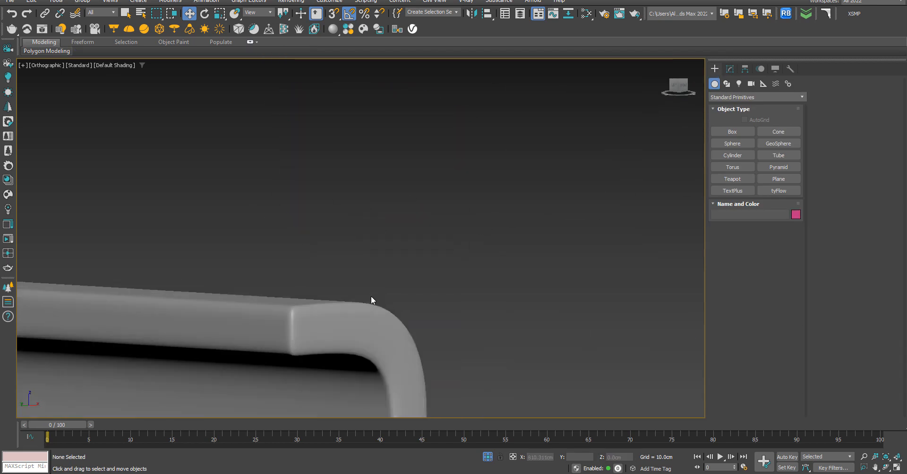
Select the armrest and exit isolation in the front view to show it against the sofa reference.
left_click(352, 316)
middle_click_drag(352, 316, 364, 286, "alt")
key("f")
key("z")
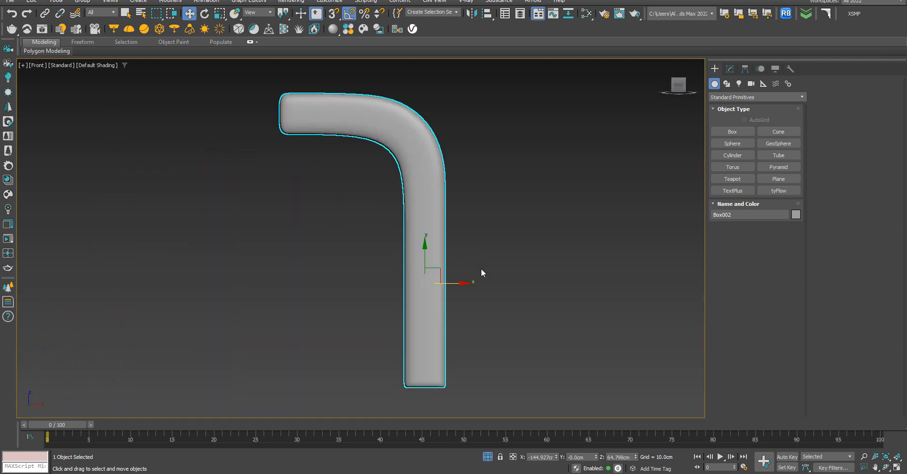
left_click(487, 457)
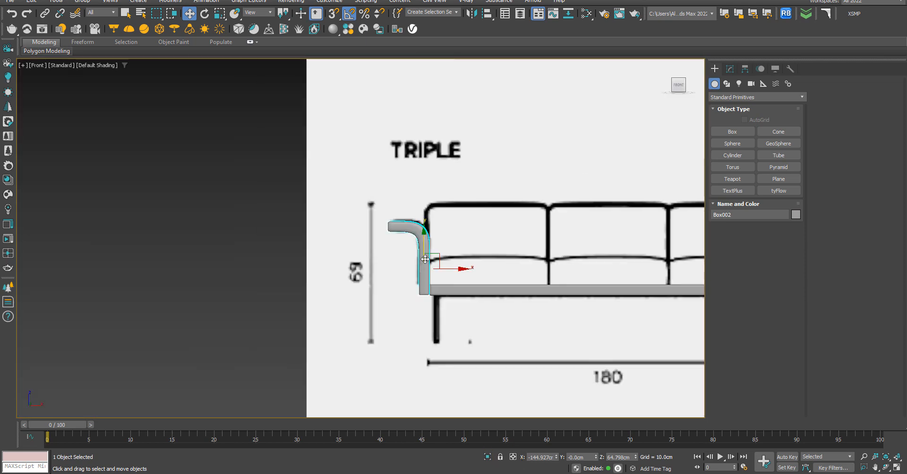
Deselect the armrest and examine the sofa's opposite end in the drawing and in the browser's reference photos.
left_click(216, 273)
scroll(491, 281, "up", 6)
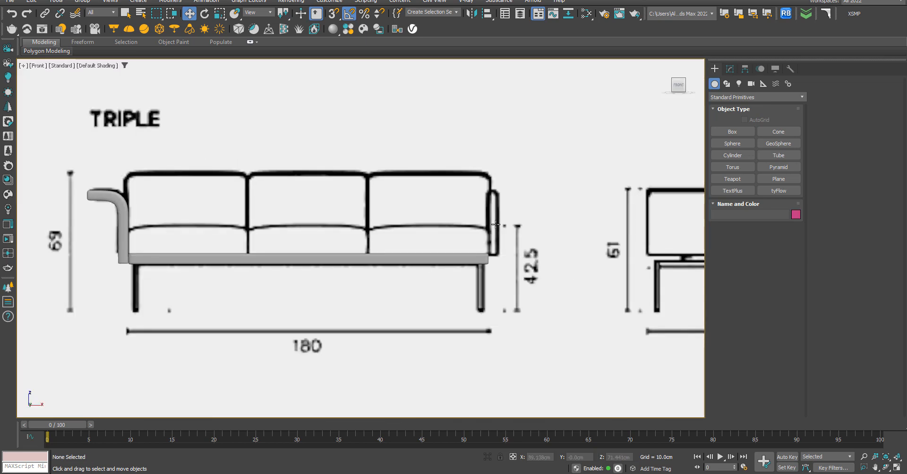
scroll(496, 226, "up", 3)
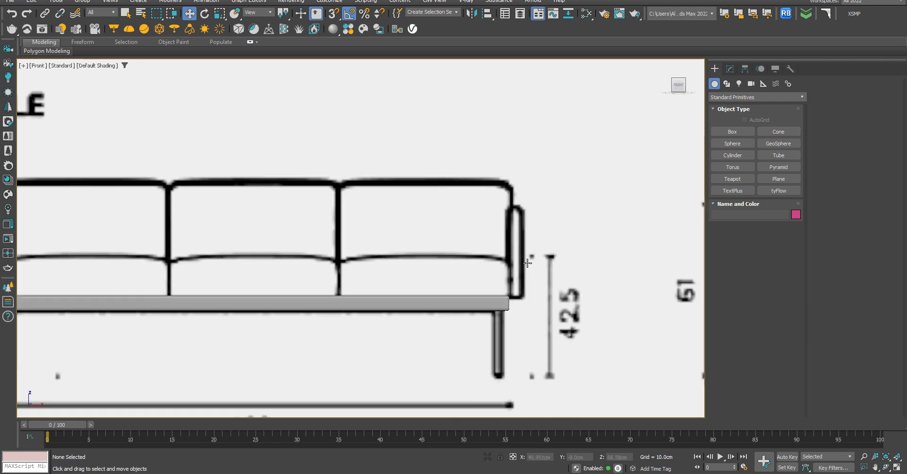
mouse_move(102, 473)
left_click(124, 443)
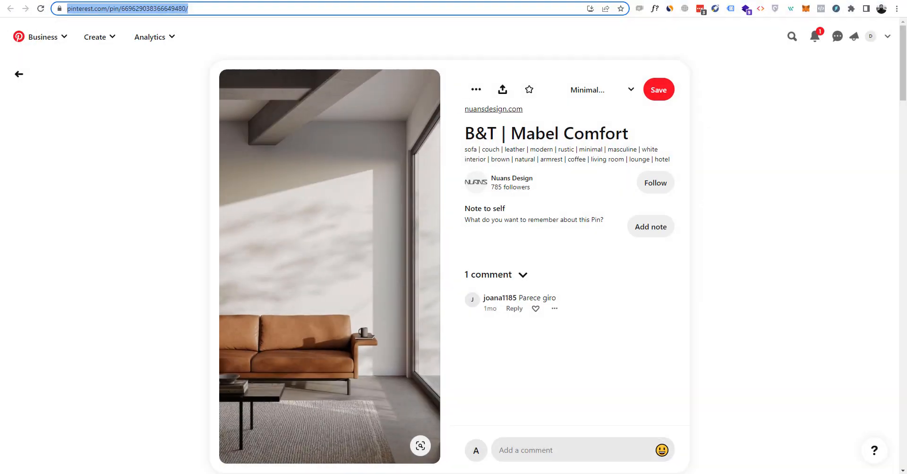
key("ctrl+Tab")
left_click(262, 165)
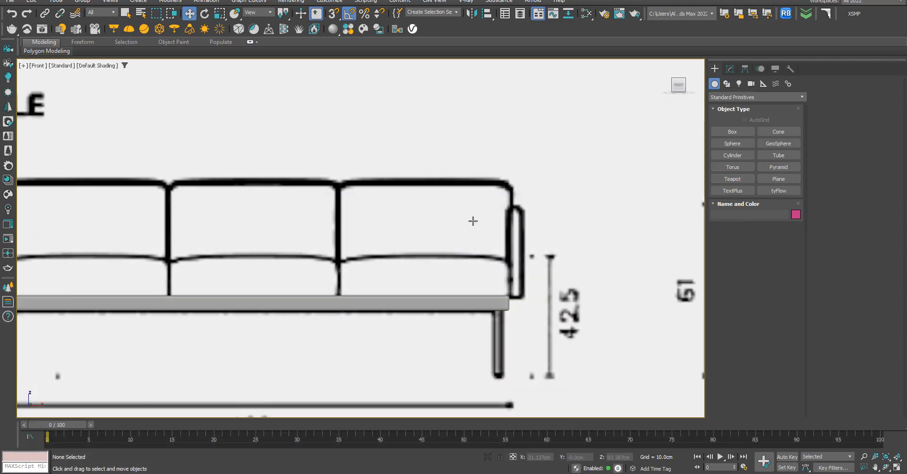
Clone the curved armrest along X and place the copy at the opposite end of the sofa.
scroll(473, 219, "down", 5)
scroll(401, 223, "up", 3)
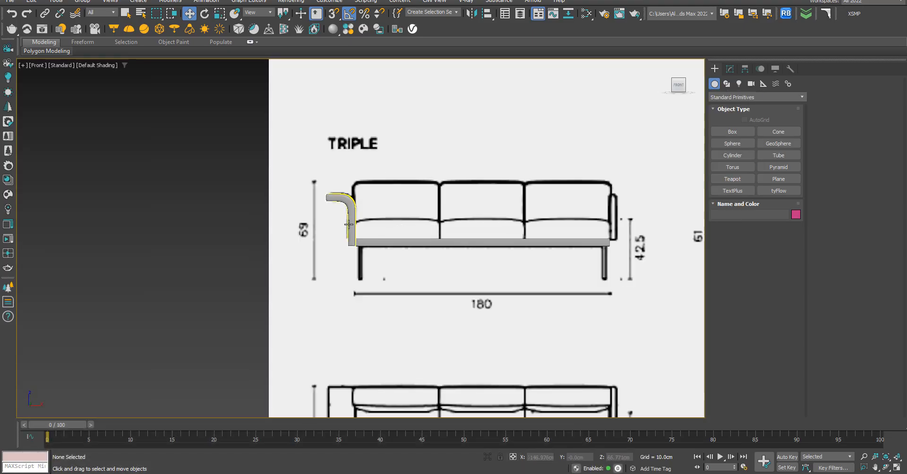
left_click(348, 224)
scroll(349, 225, "down", 2)
middle_click_drag(423, 229, 320, 229)
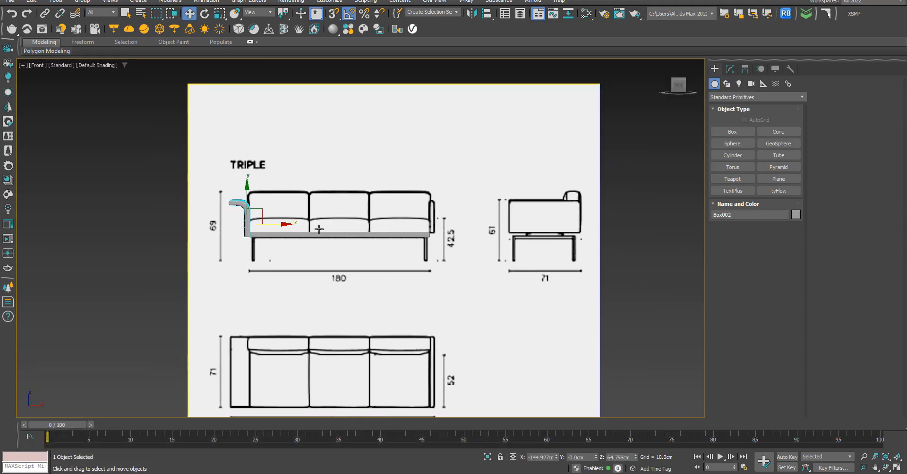
left_click_drag(271, 224, 453, 213, "shift")
left_click(459, 274)
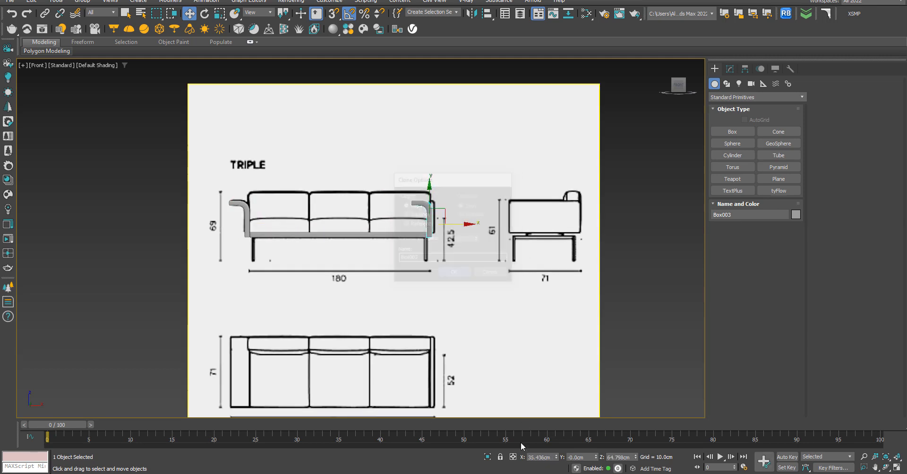
Isolate the cloned armrest, turn off its TurboSmooth and show the Editable Poly level with edged faces.
left_click(487, 453)
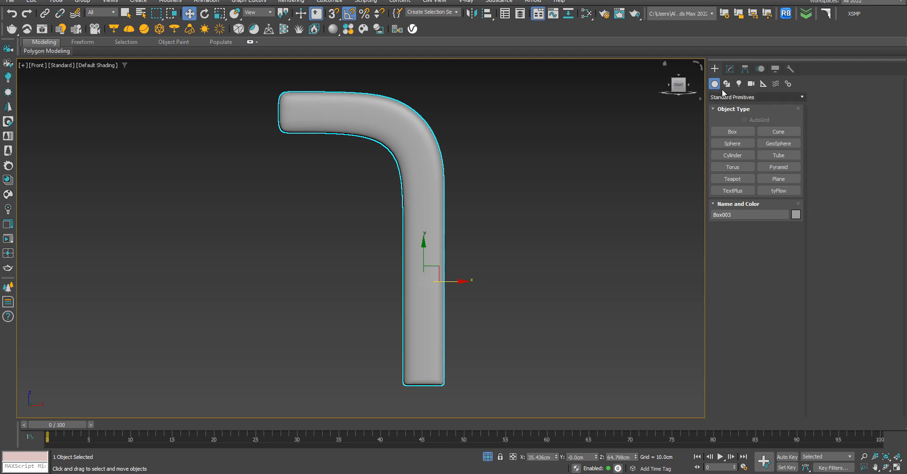
left_click(730, 68)
left_click(714, 209)
left_click(735, 218)
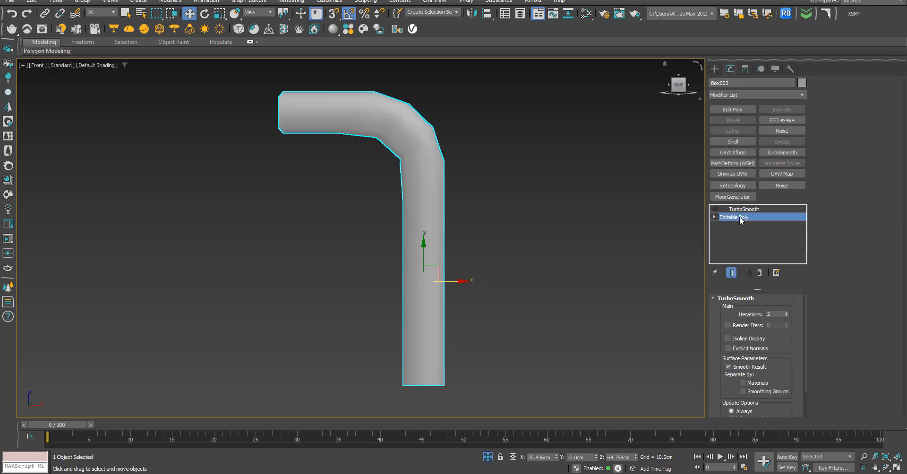
key("F4")
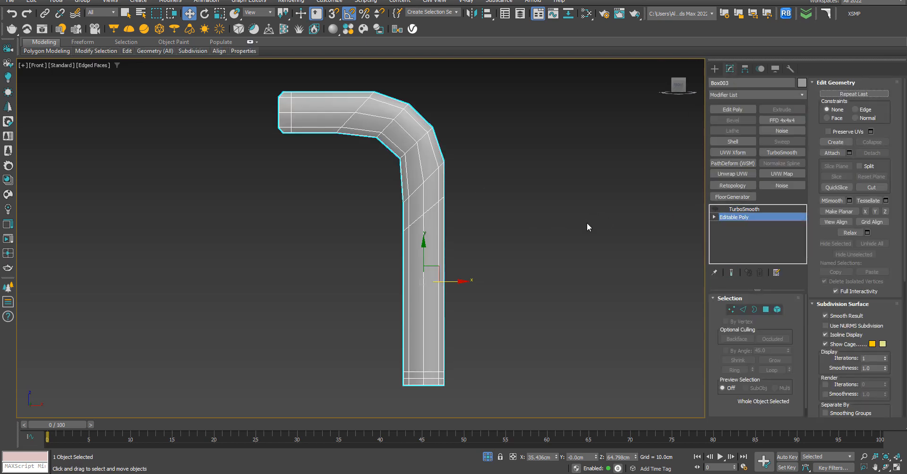
Delete the polygons of the cloned armrest's overhang and upper bend.
left_click(744, 311)
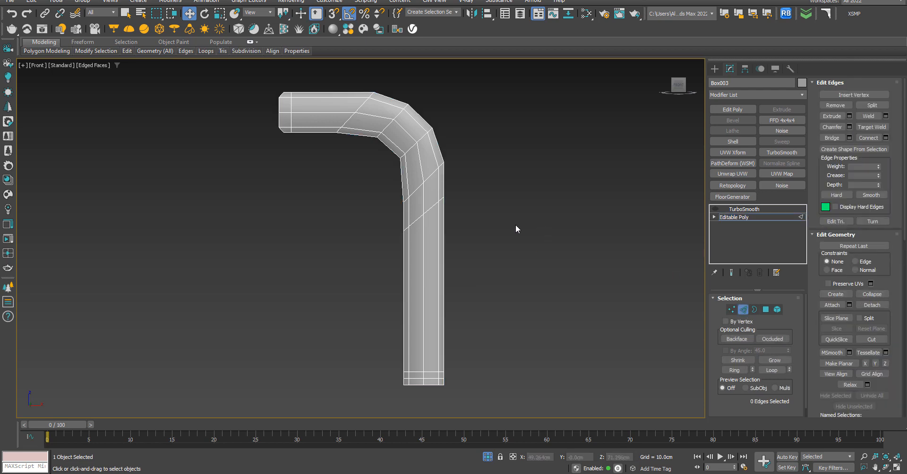
left_click(765, 309)
scroll(329, 198, "down", 3)
left_click_drag(250, 129, 457, 198)
key("Delete")
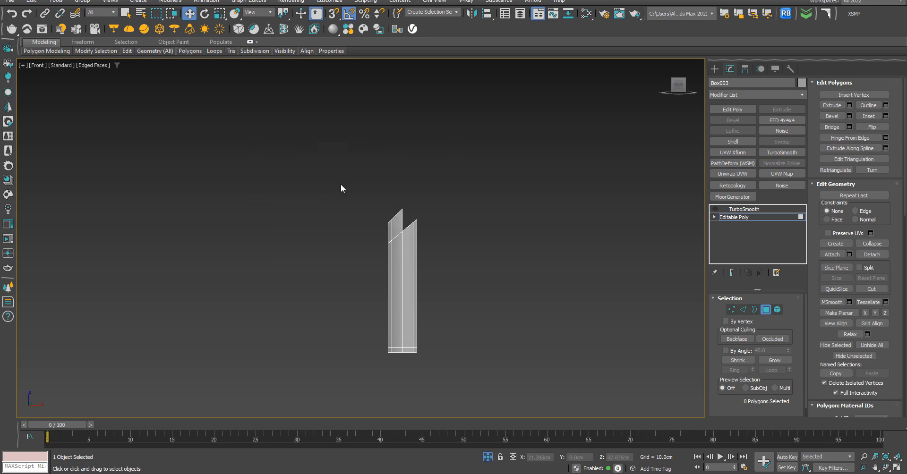
Delete the leftover polygons above the diagonal edge so only the open upright remains, then return to the front view.
scroll(370, 196, "up", 3)
left_click_drag(444, 263, 441, 262)
key("Delete")
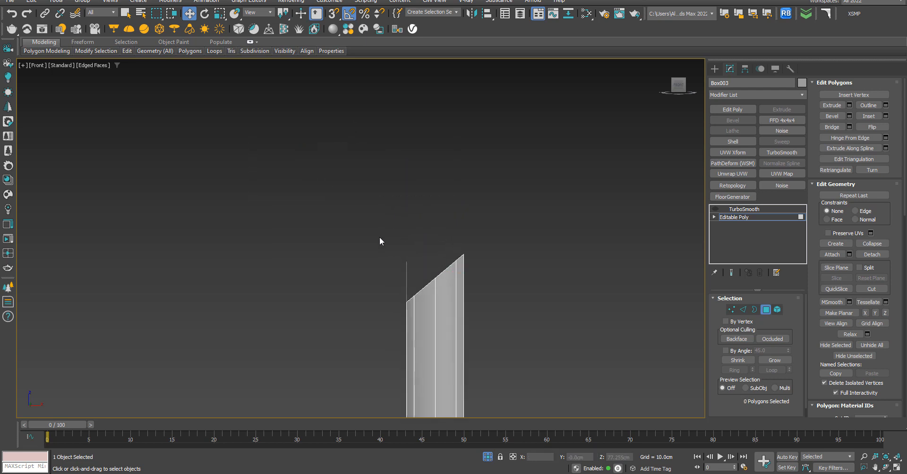
left_click_drag(367, 235, 418, 277)
key("Delete")
scroll(447, 234, "down", 3)
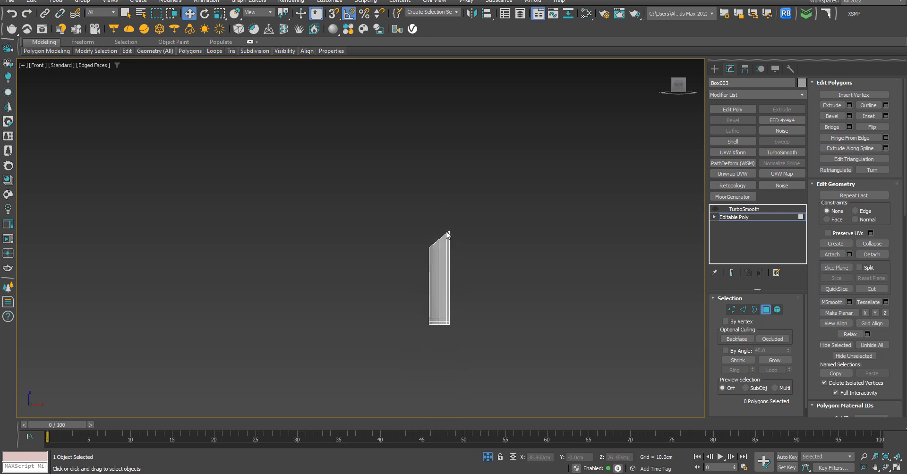
middle_click_drag(447, 234, 474, 258, "alt")
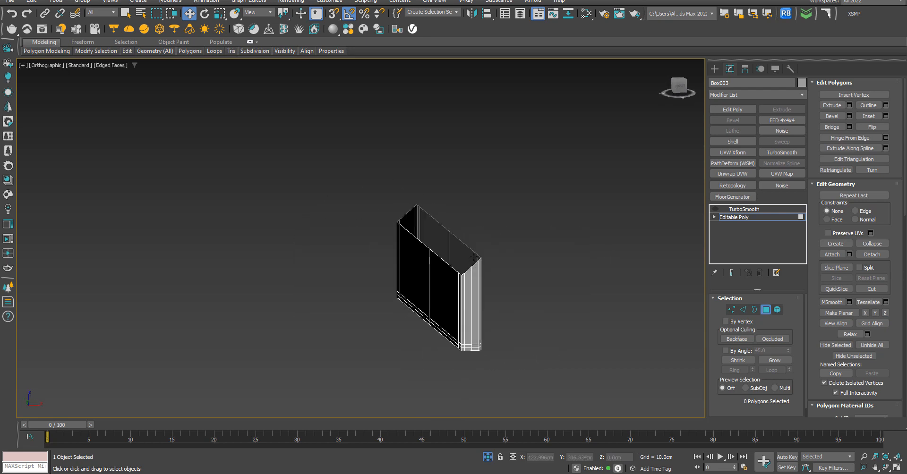
key("f")
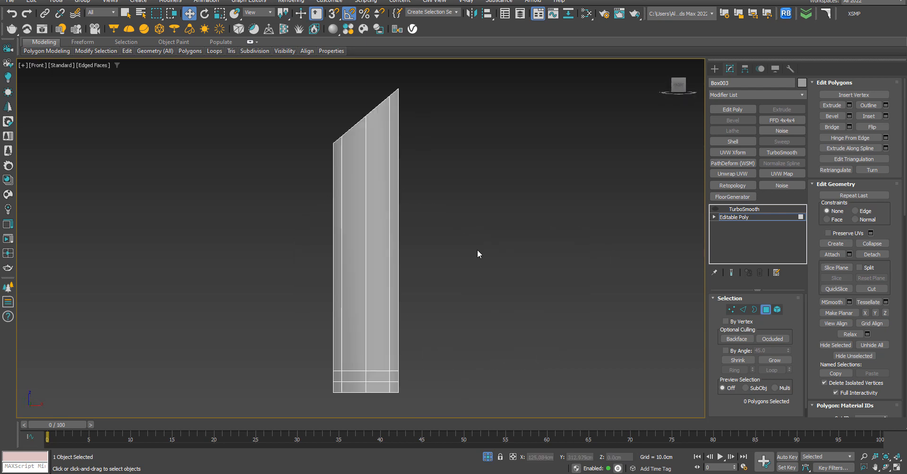
Select the upright's slanted open border and scale it flat along Y.
left_click(754, 310)
scroll(516, 253, "down", 2)
left_click_drag(375, 167, 434, 219)
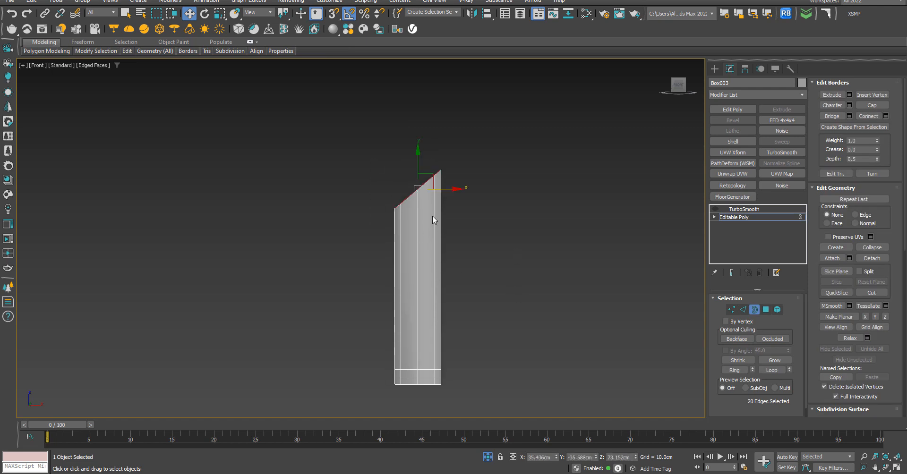
key("r")
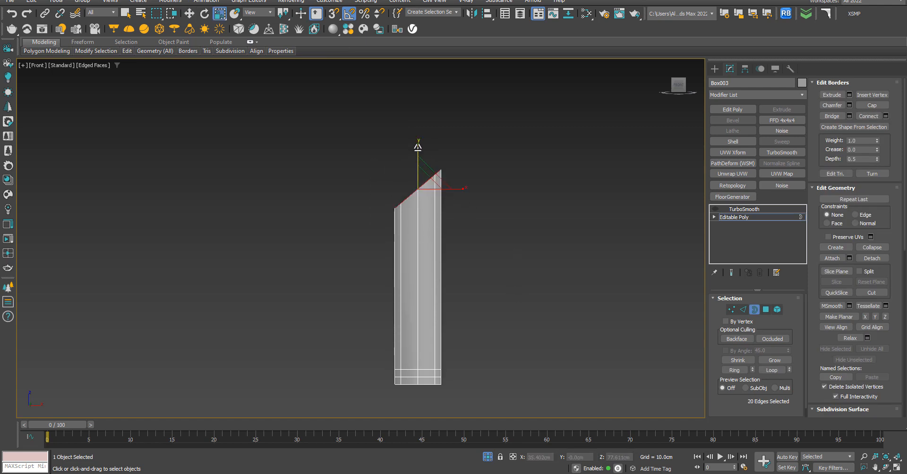
left_click_drag(418, 148, 507, 272)
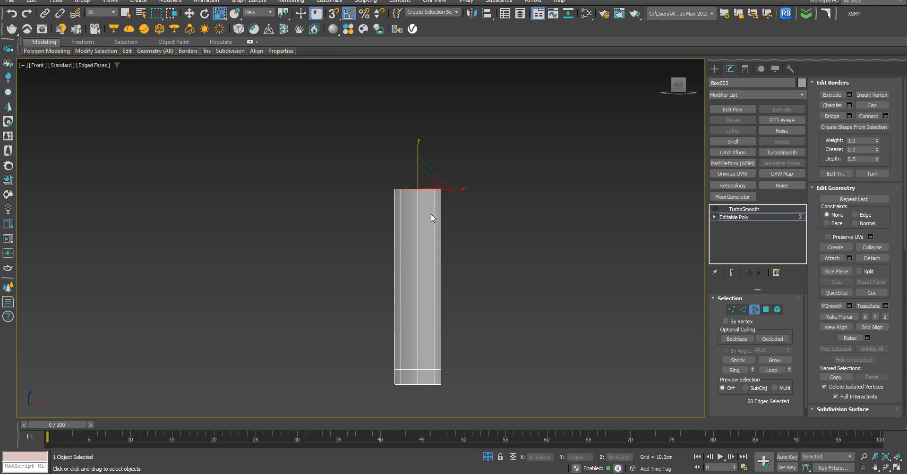
left_click_drag(418, 147, 392, 285)
Mirror the upright across the Y axis as a copy.
left_click(472, 15)
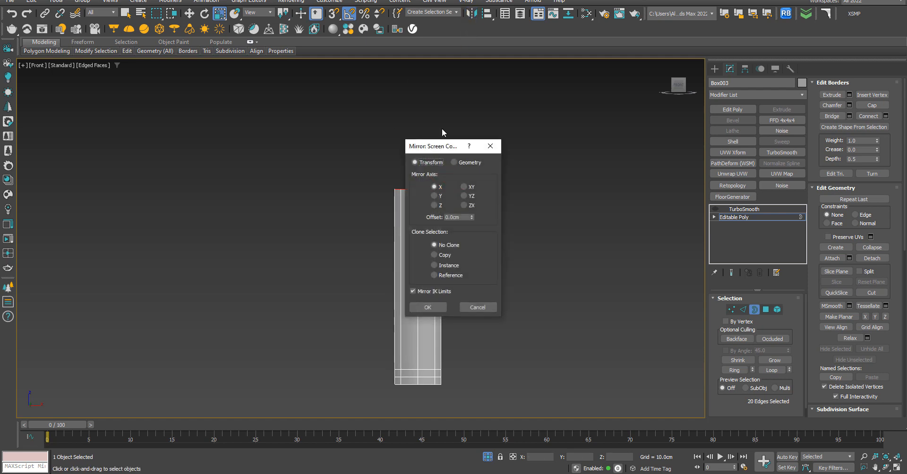
left_click_drag(446, 147, 553, 130)
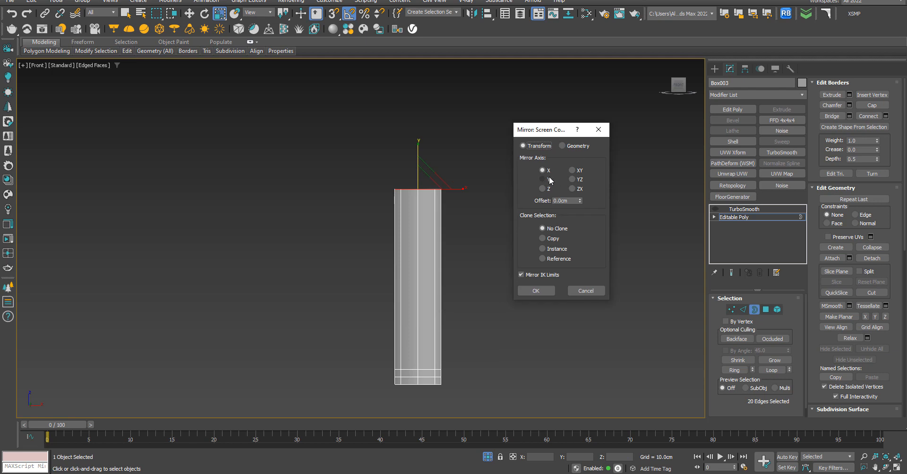
left_click(542, 179)
left_click(551, 239)
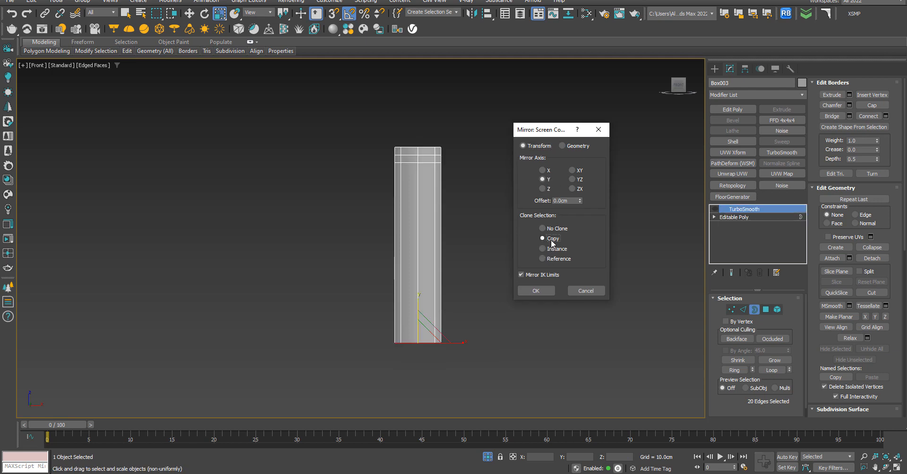
left_click(543, 291)
Move the mirrored copy up along Y until its open border meets the lower upright's open border.
key("w")
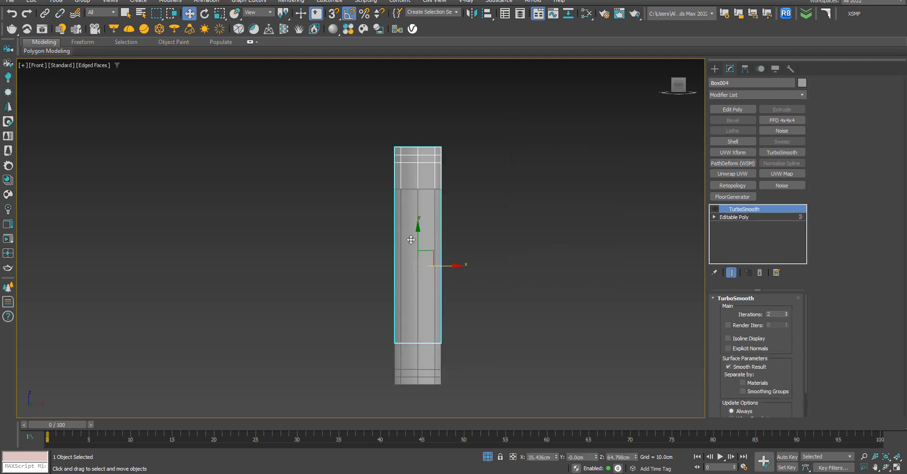
left_click_drag(409, 240, 409, 86)
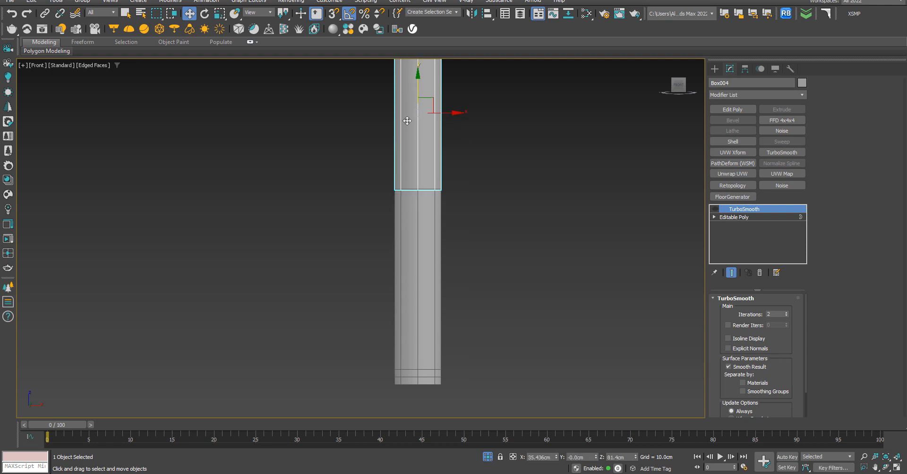
scroll(405, 149, "up", 4)
mouse_move(479, 220)
left_mouse_down()
mouse_move(477, 209)
mouse_move(469, 215)
left_mouse_up()
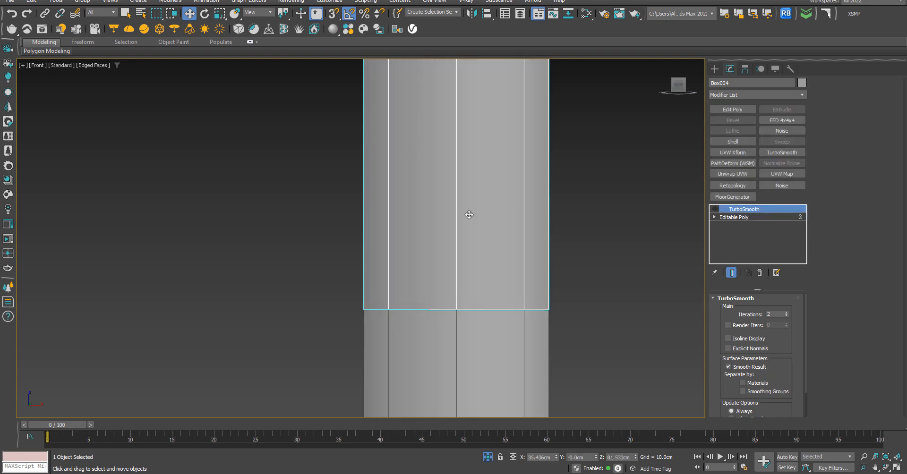
Attach the lower upright to the mirrored copy and isolate the combined object again.
left_click(747, 216)
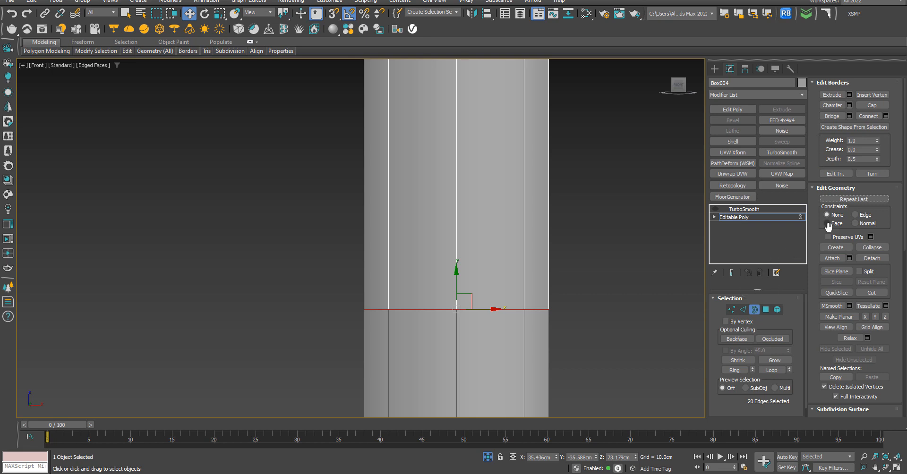
left_click(832, 258)
left_click(474, 325)
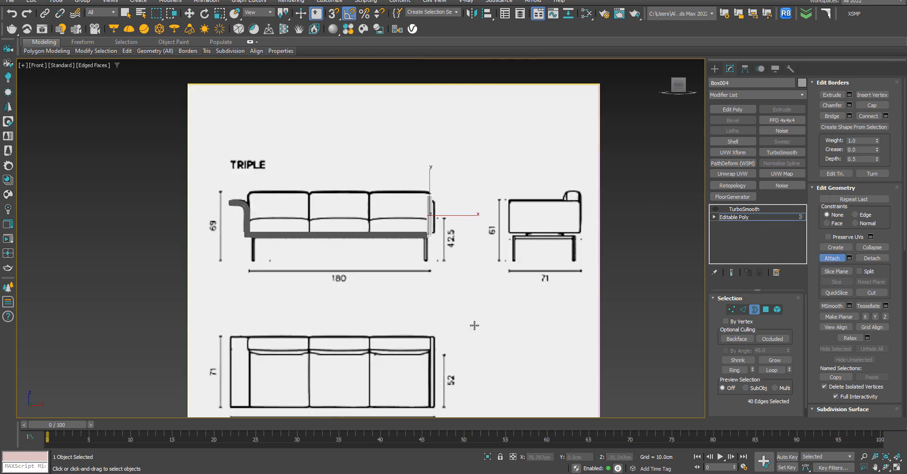
scroll(474, 326, "down", 8)
scroll(420, 314, "up", 7)
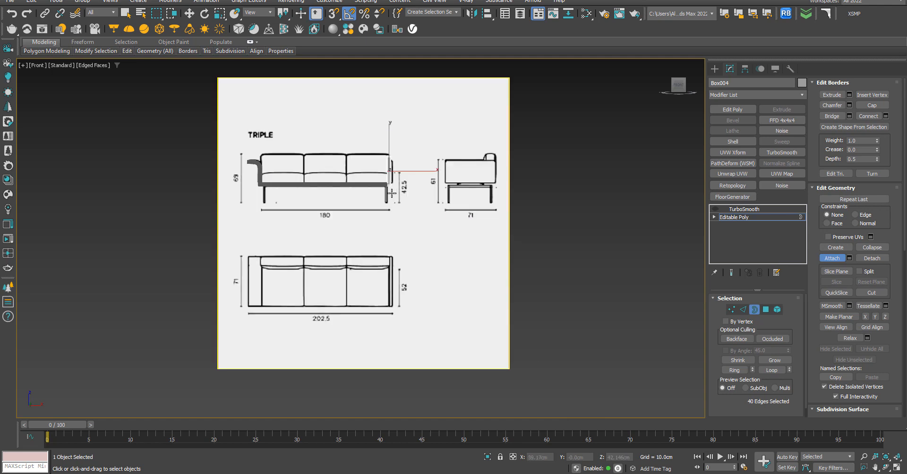
right_click(396, 200)
scroll(399, 208, "up", 10)
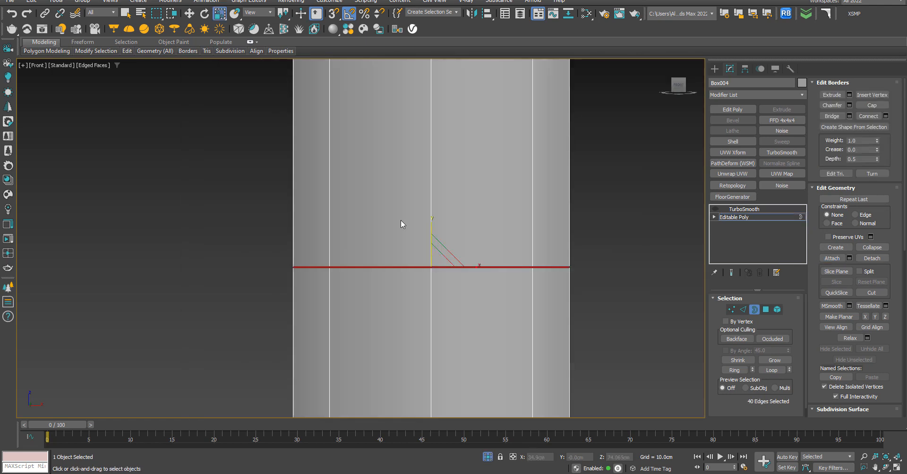
scroll(401, 220, "down", 2)
Weld the vertices of the two touching borders into one seam and inspect the seam from an angle.
left_click(731, 309, "ctrl")
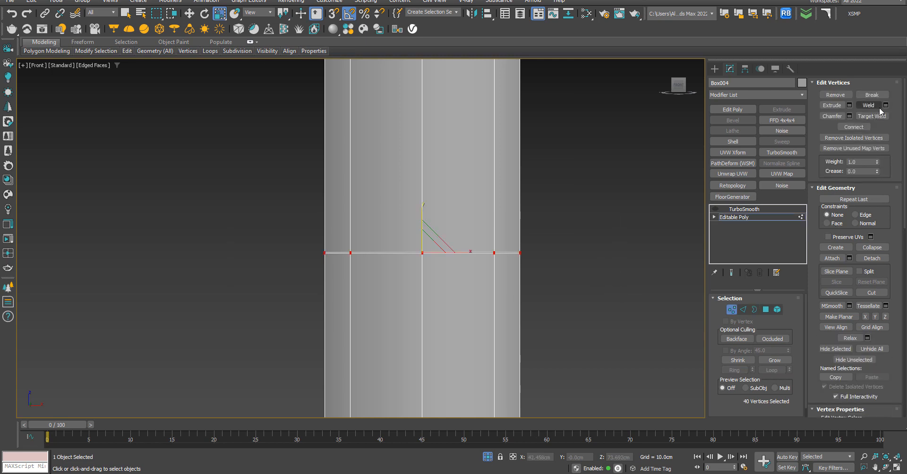
left_click(881, 108)
left_click(584, 257)
scroll(536, 231, "down", 5)
middle_click_drag(534, 231, 565, 272, "alt")
scroll(564, 272, "up", 10)
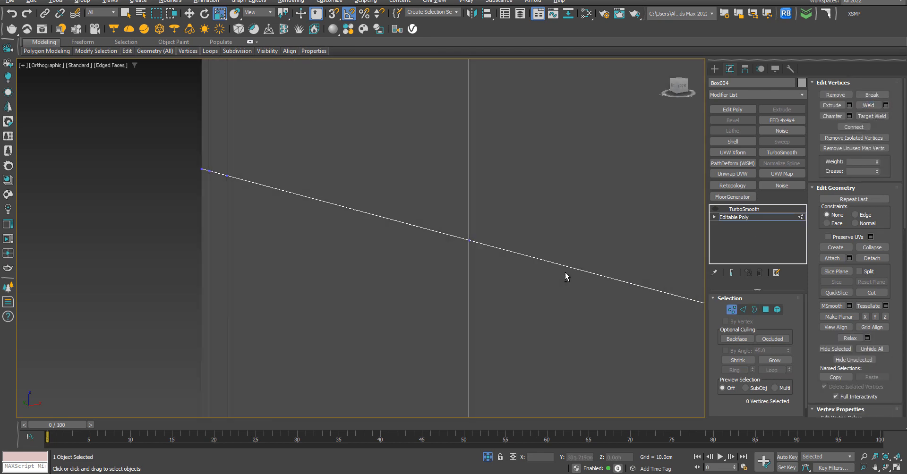
scroll(509, 251, "down", 4)
middle_click_drag(509, 251, 455, 274, "alt")
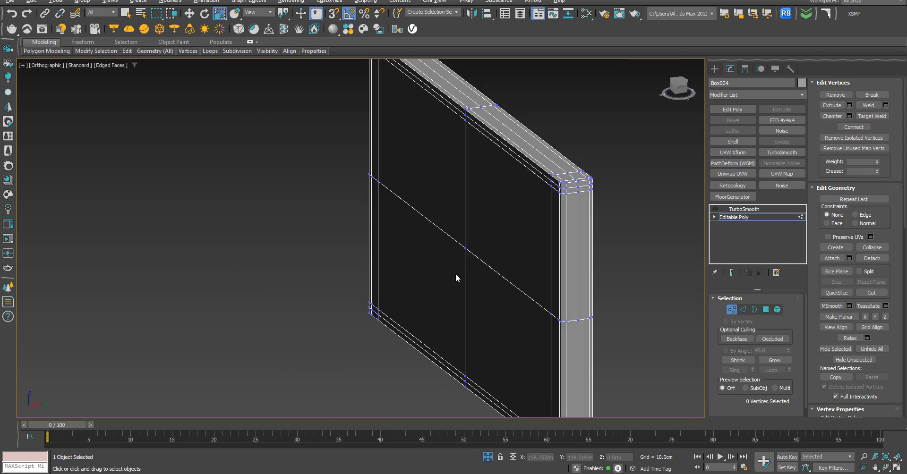
key("f")
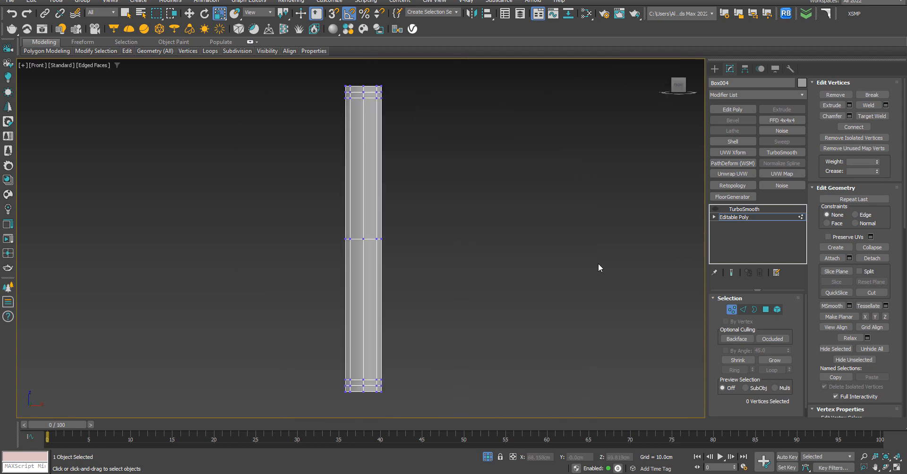
Leave vertex editing, turn TurboSmooth back on, deselect the straight armrest and hide the edged display.
left_click(731, 310)
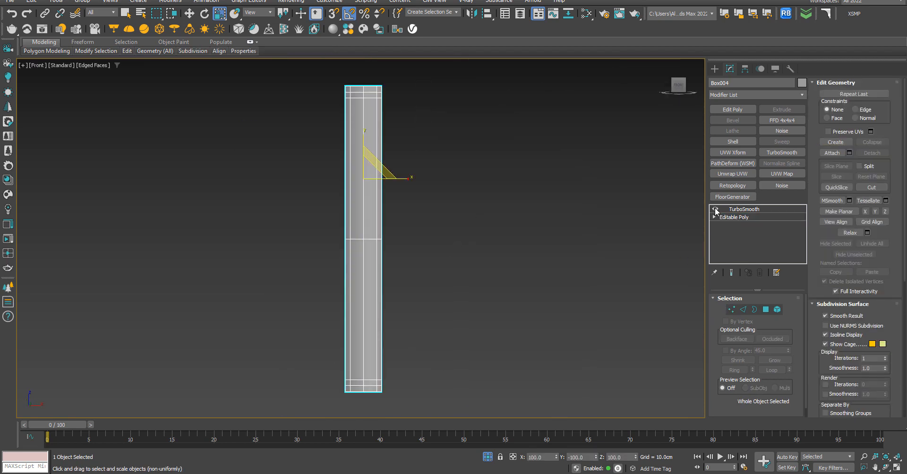
left_click(714, 68)
left_click(546, 137)
key("F4")
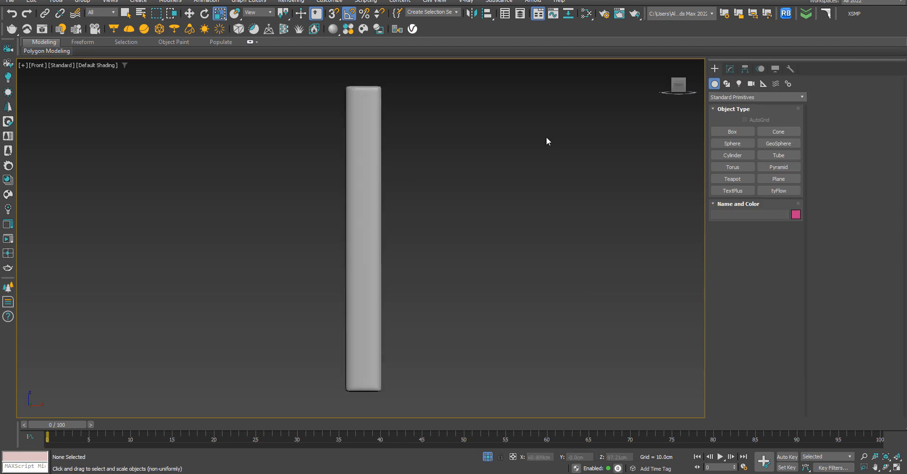
End isolation and move the straight armrest outward along X to 38.231 cm, against the end of the seat base.
scroll(344, 163, "down", 2)
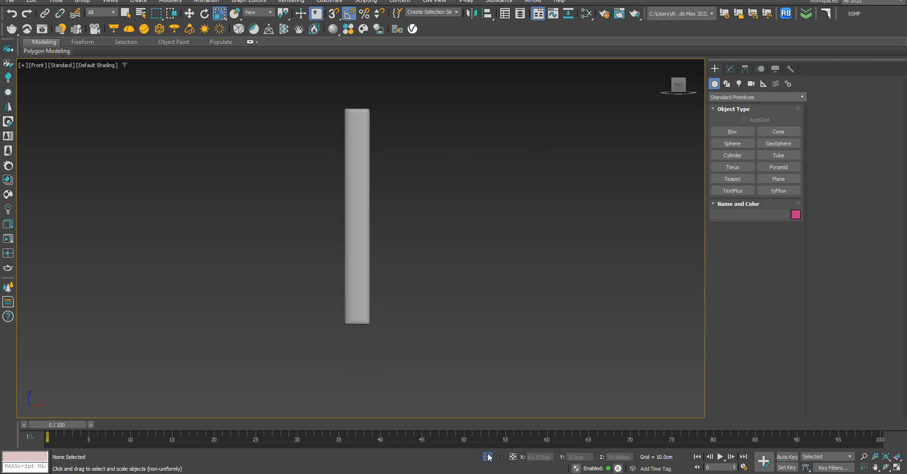
left_click(488, 457)
scroll(494, 245, "up", 10)
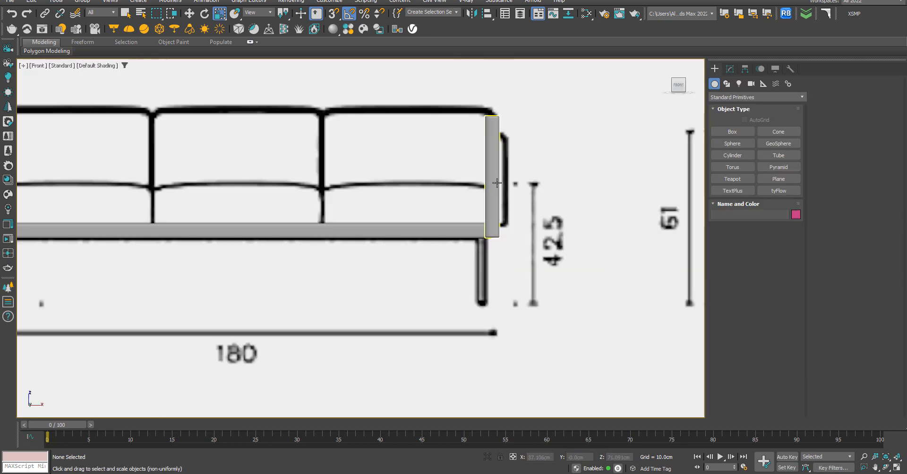
scroll(497, 183, "up", 3)
left_click(491, 182)
key("w")
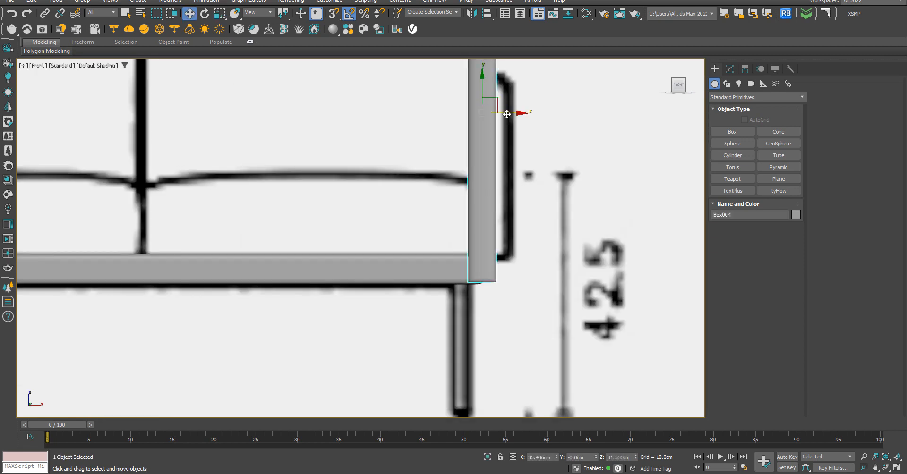
mouse_move(507, 113)
left_mouse_down()
mouse_move(531, 115)
mouse_move(522, 117)
left_mouse_up()
scroll(506, 235, "down", 8)
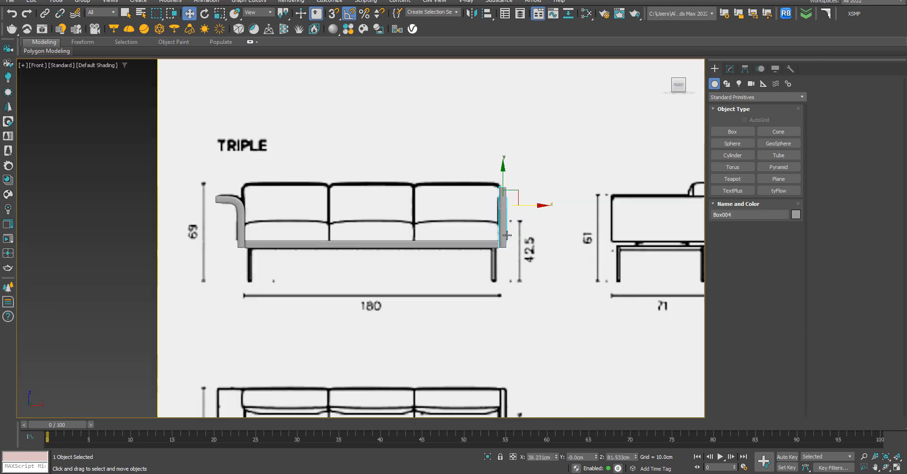
scroll(507, 235, "up", 6)
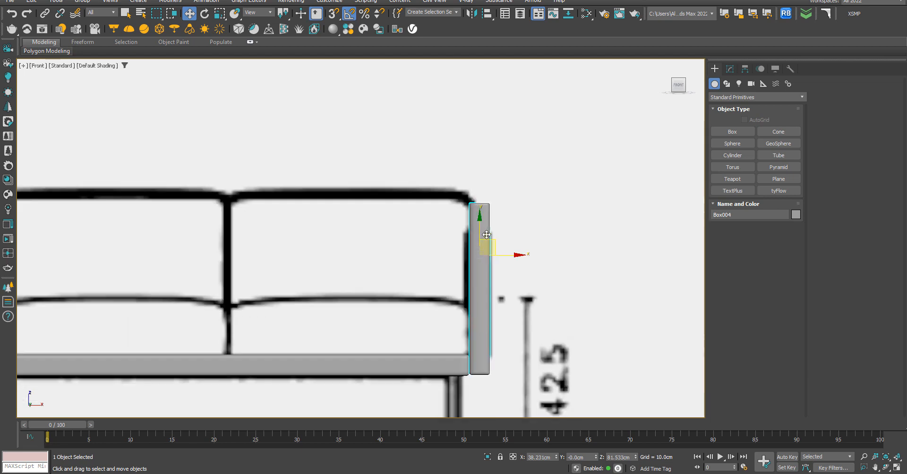
Select the straight armrest's top vertices in its Editable Poly level and lower them about 6.4 cm to match the reference height.
scroll(486, 235, "up", 2)
left_click(730, 69)
scroll(353, 253, "down", 6)
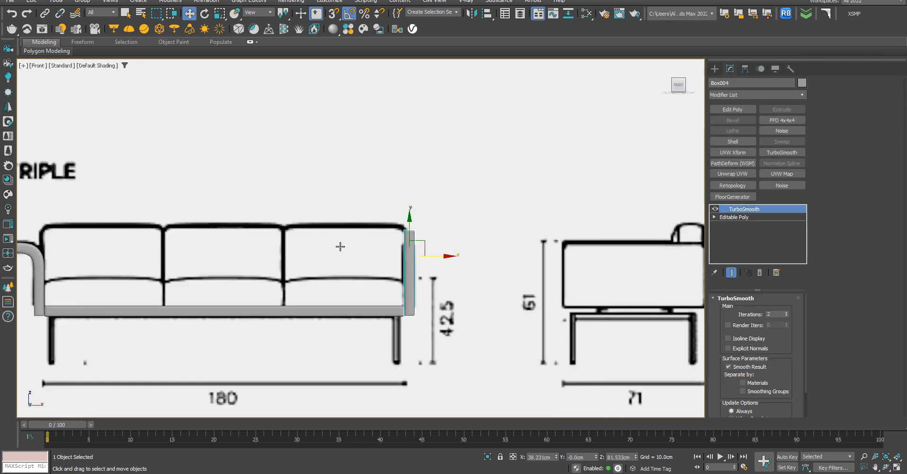
left_click(732, 218)
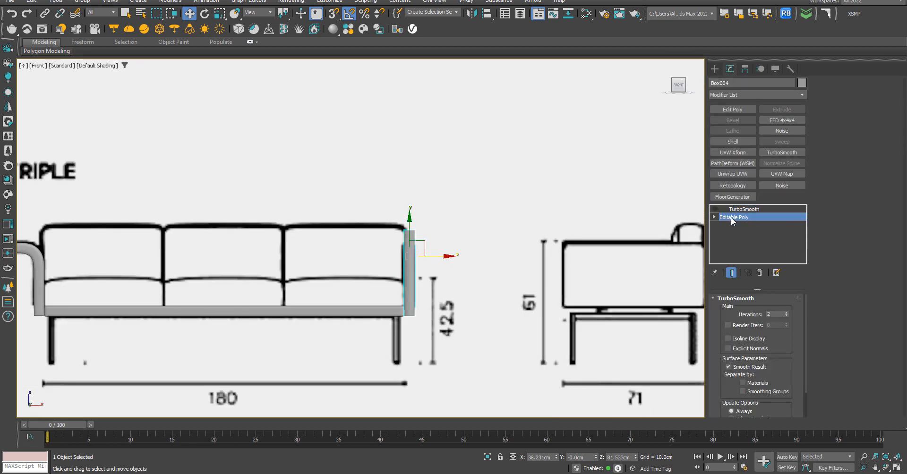
left_click(731, 309)
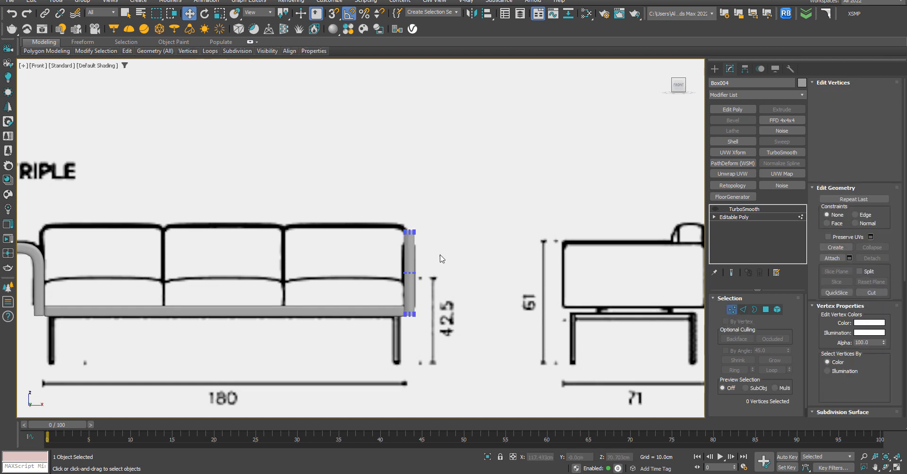
scroll(439, 258, "up", 2)
left_click_drag(344, 186, 456, 246)
scroll(419, 251, "up", 4)
left_click_drag(382, 175, 381, 206)
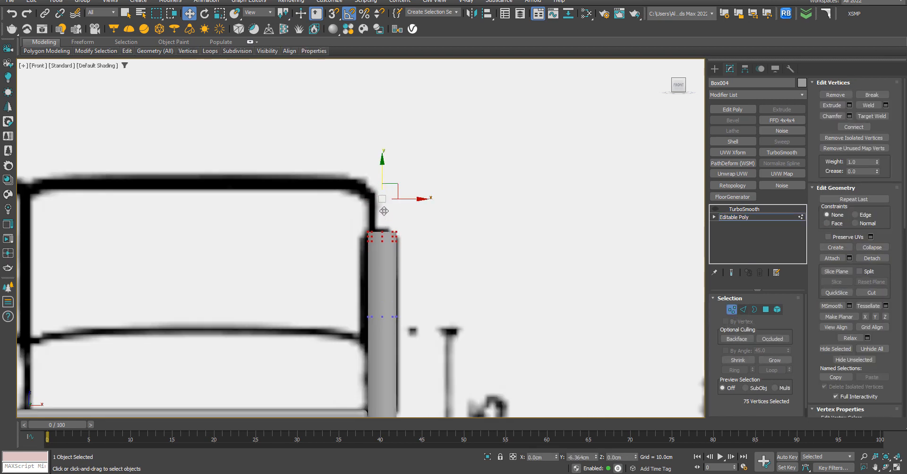
Isolate the straight armrest with edged faces shown and frame the end of its top face from an angle.
left_click(486, 458)
mouse_move(431, 247)
middle_mouse_down("alt")
mouse_move(421, 253)
mouse_move(471, 322)
mouse_move(480, 237)
mouse_move(611, 298)
mouse_move(639, 344)
mouse_move(570, 315)
middle_mouse_up("alt")
scroll(418, 250, "down", 4)
key("F4")
scroll(422, 244, "down", 1)
key("f")
scroll(478, 233, "down", 4)
key("t")
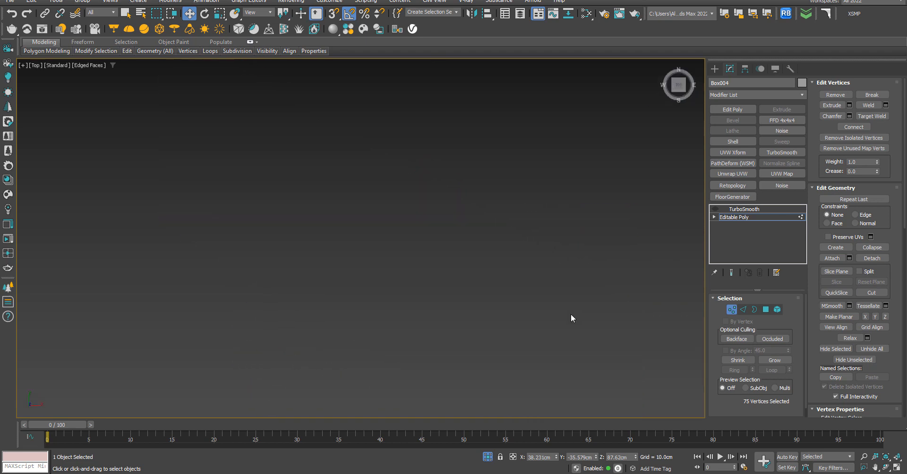
key("z")
scroll(379, 385, "up", 5)
scroll(379, 386, "down", 1)
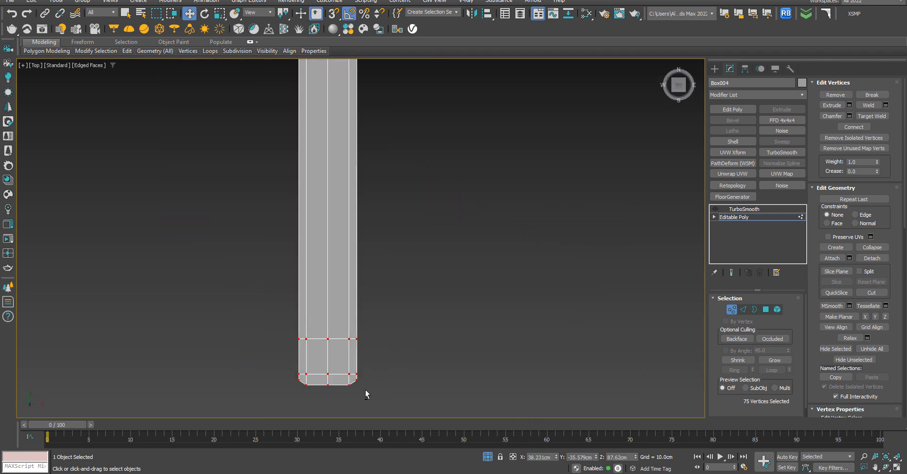
middle_click_drag(367, 394, 422, 346, "alt")
Select the inner polygons on the armrest's top face from the near end through its far half, leaving the side strips unselected.
left_click(765, 310)
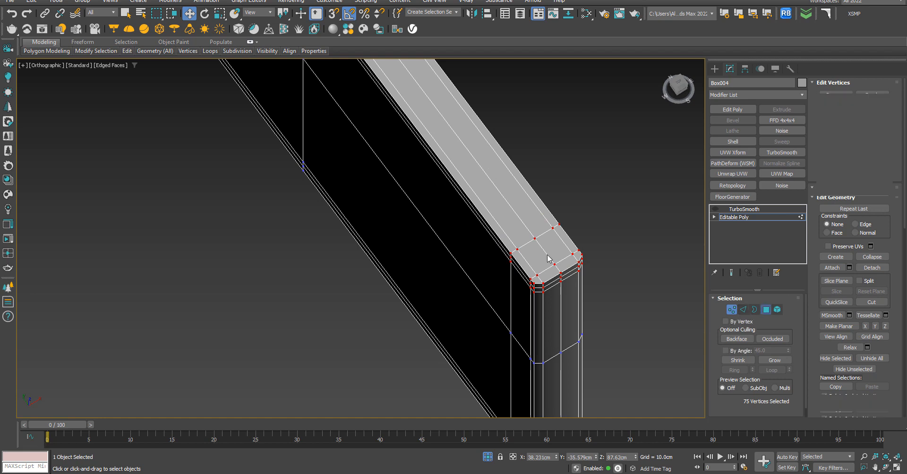
left_click(545, 251)
left_click(534, 222, "ctrl")
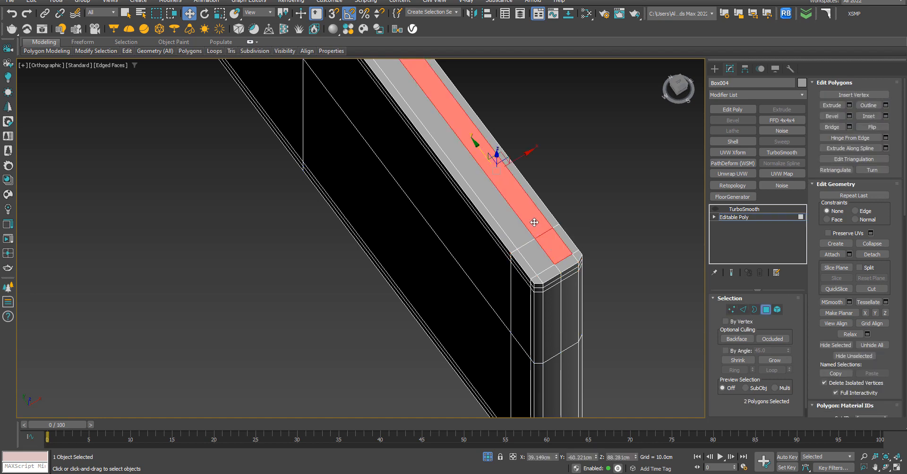
left_click(535, 260, "ctrl")
left_click(516, 230, "ctrl")
scroll(520, 244, "down", 5)
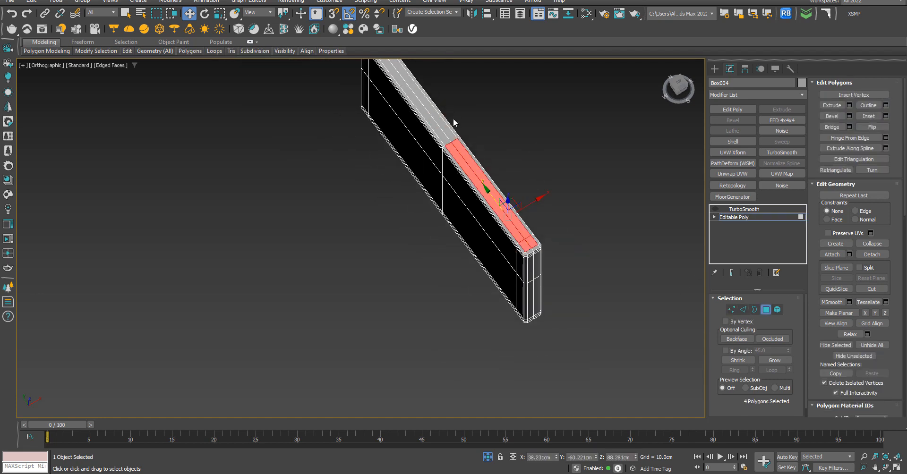
scroll(454, 123, "up", 6)
left_click(442, 193, "ctrl")
left_click(425, 192, "ctrl")
scroll(439, 204, "down", 5)
scroll(393, 128, "up", 5)
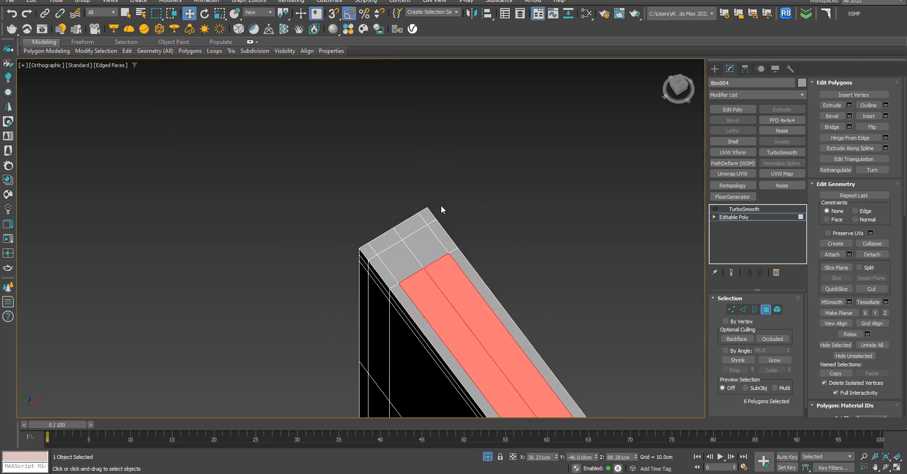
Add the inner polygons at the far end and the last ones at the near end to the top-face selection.
scroll(430, 252, "up", 2)
left_click(430, 252, "ctrl")
left_click(395, 263, "ctrl")
left_click(358, 233, "ctrl")
left_click(381, 198, "ctrl")
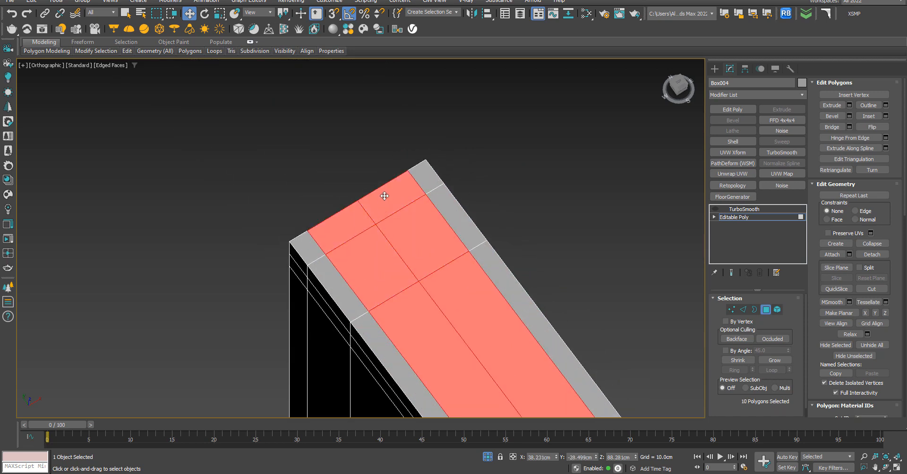
scroll(447, 216, "down", 5)
scroll(488, 285, "up", 6)
scroll(522, 390, "up", 4)
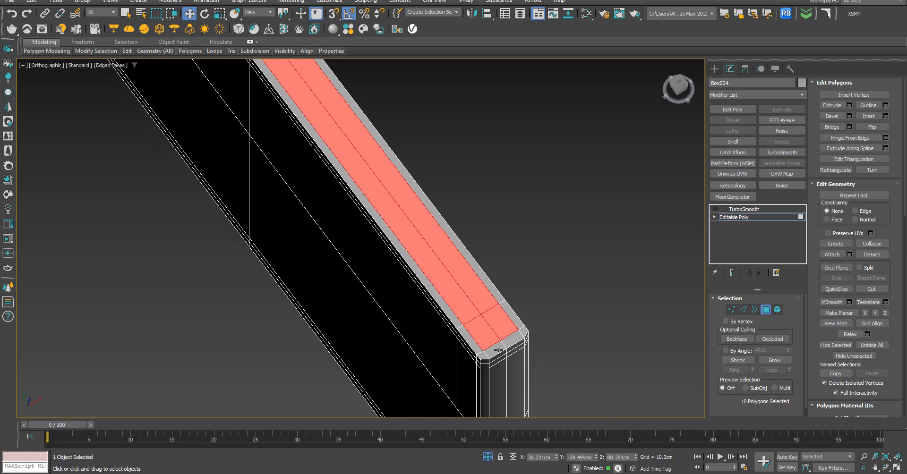
left_click(502, 344, "ctrl")
left_click(542, 320, "ctrl")
Raise the selected top polygons vertically to Z 88.652 cm so the armrest's top edges slope, and check the shape from an angle.
key("f")
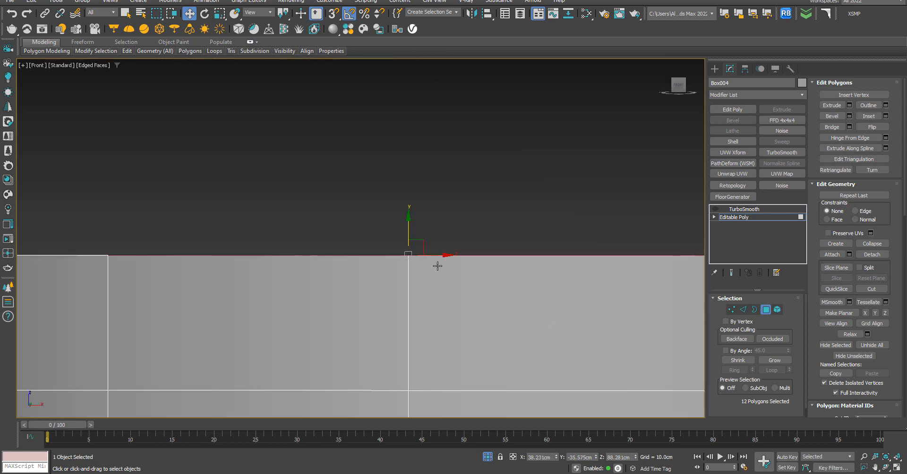
left_click_drag(407, 228, 408, 187)
scroll(378, 156, "down", 5)
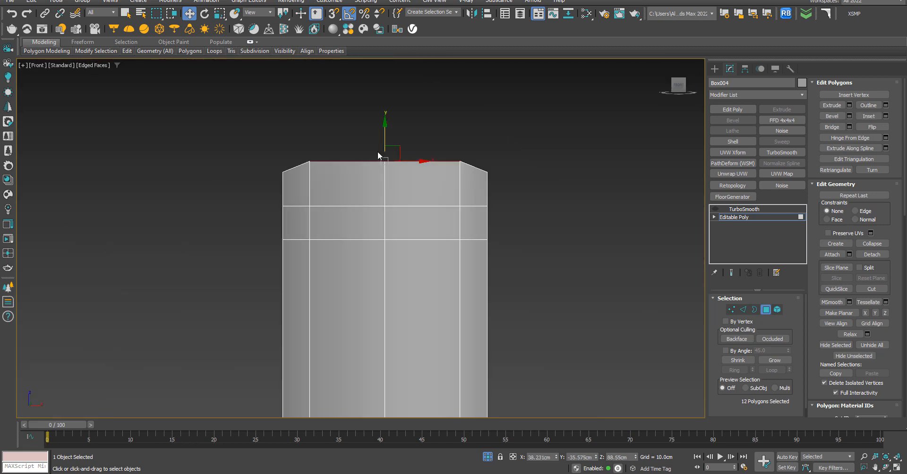
middle_click_drag(385, 137, 394, 189, "alt")
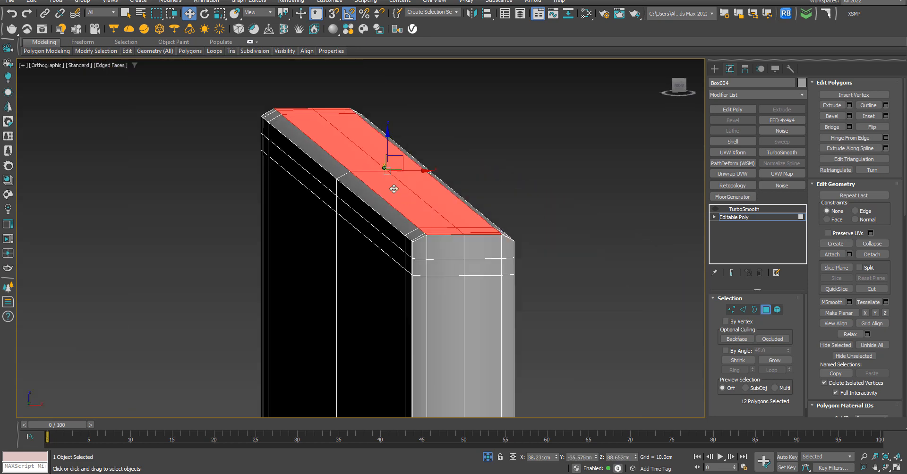
left_click(591, 217)
middle_click_drag(567, 259, 629, 278, "alt")
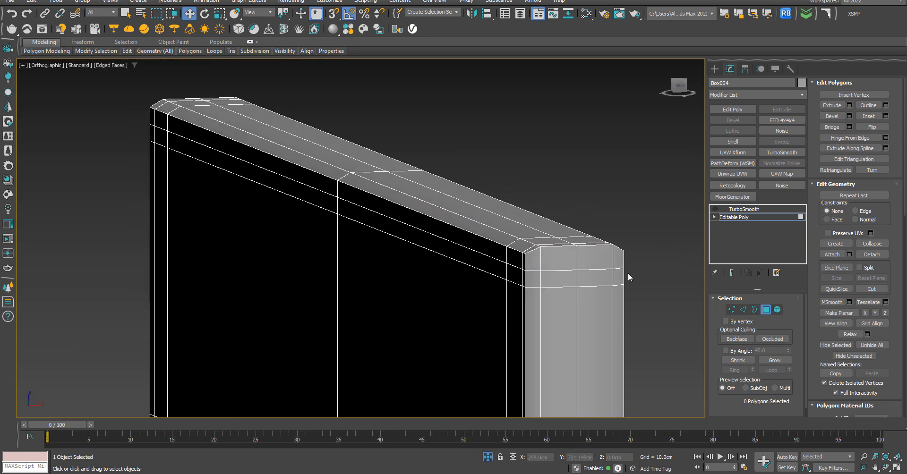
Leave polygon editing, hide the edged display, select the smoothed armrest and inspect its rounded top from several angles.
left_click(714, 68)
left_click(622, 127)
key("F4")
scroll(430, 162, "down", 5)
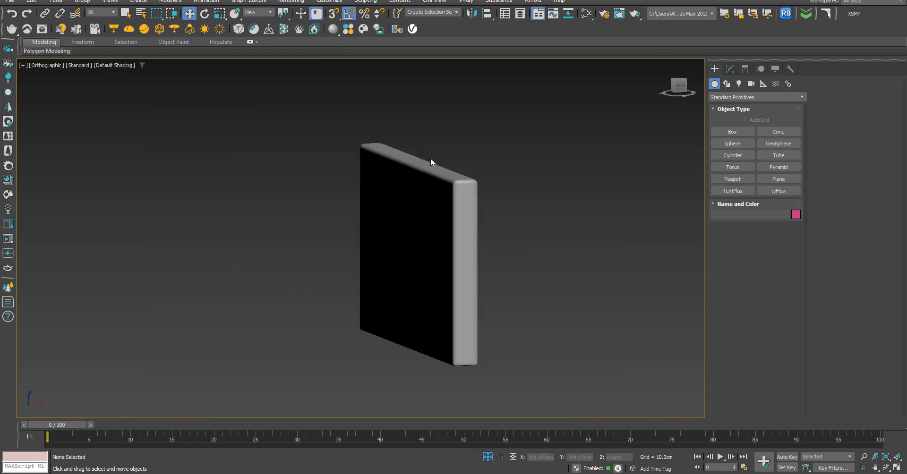
left_click(439, 202)
middle_click_drag(440, 202, 447, 223, "alt")
key("f")
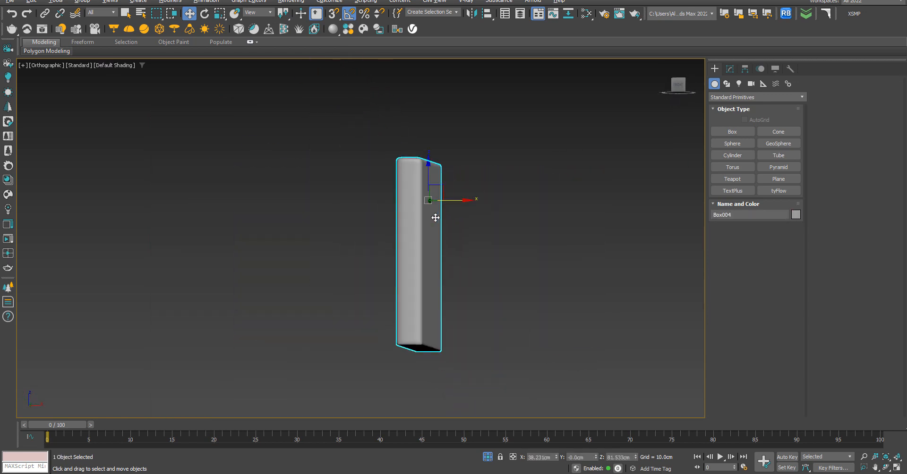
End isolation and compare both armrests with the sofa reference in the front view.
left_click(488, 457)
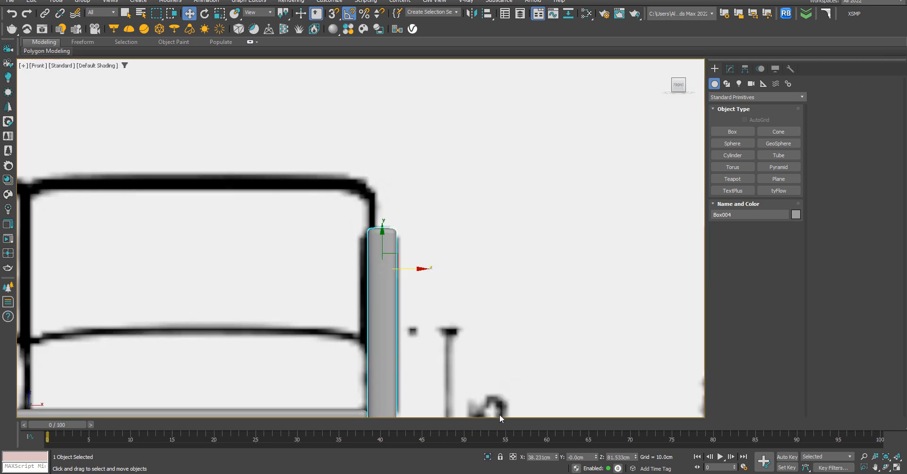
scroll(414, 223, "down", 5)
middle_click_drag(160, 271, 344, 246)
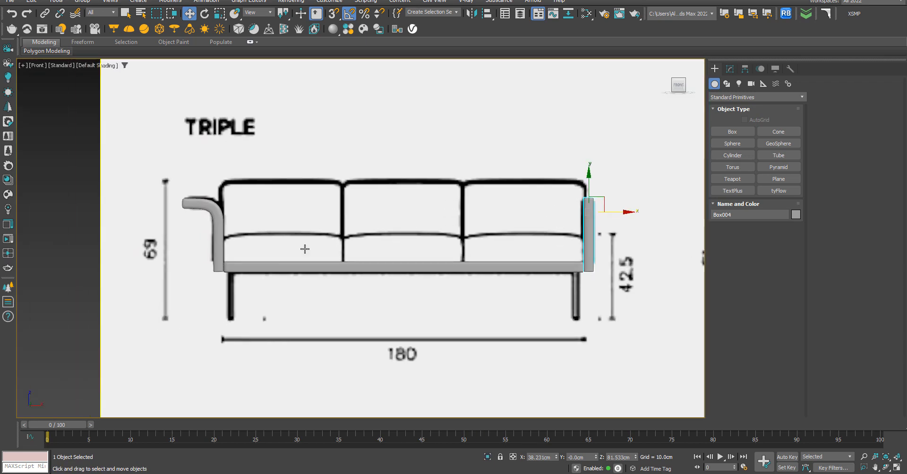
scroll(355, 231, "down", 5)
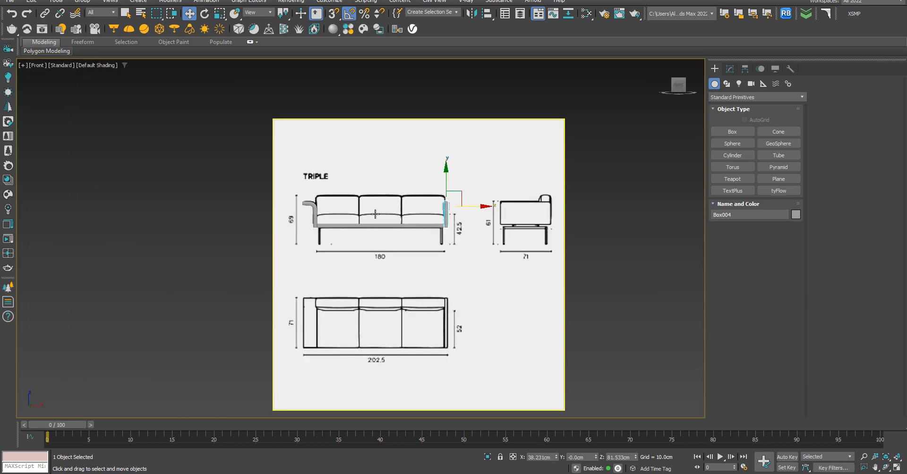
Start saving the scene and browse to the Mable Sofa folder inside Furniture Course 3Ds Max on the Transcend (G:) drive.
key("ctrl+s")
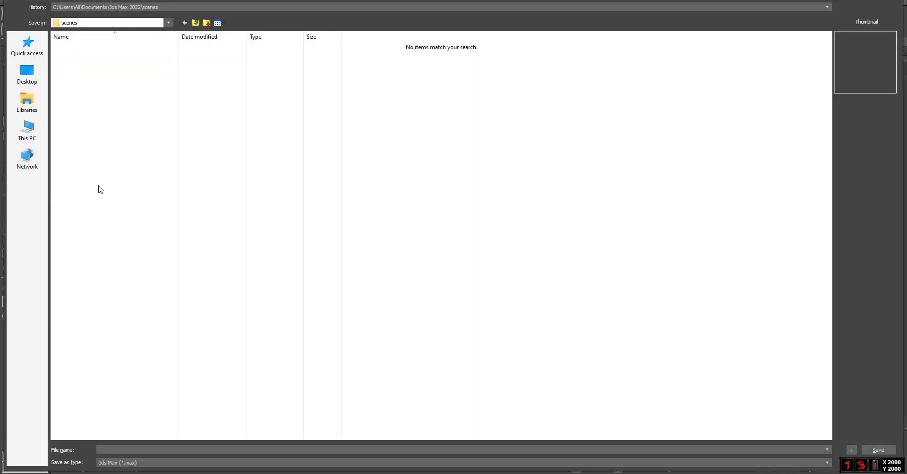
left_click(28, 127)
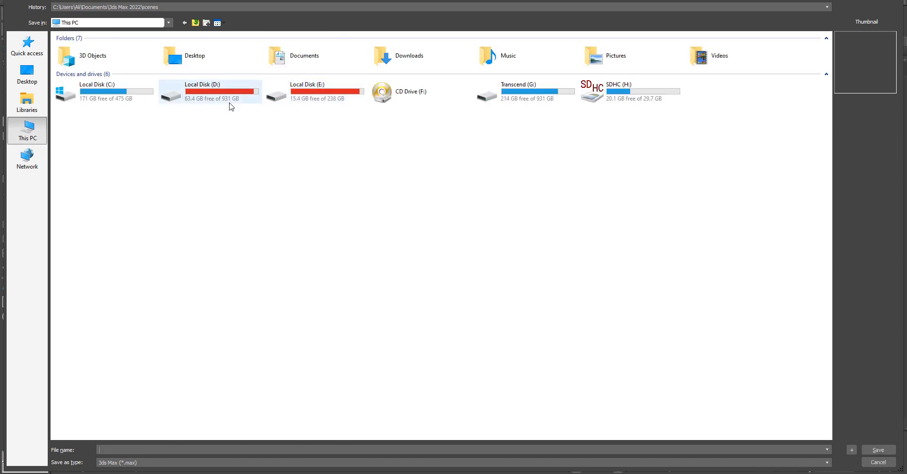
double_click(520, 102)
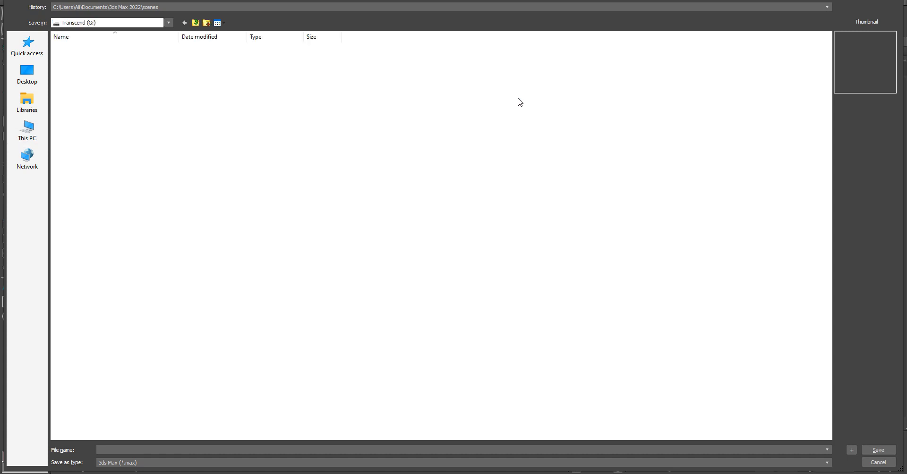
left_click(103, 110)
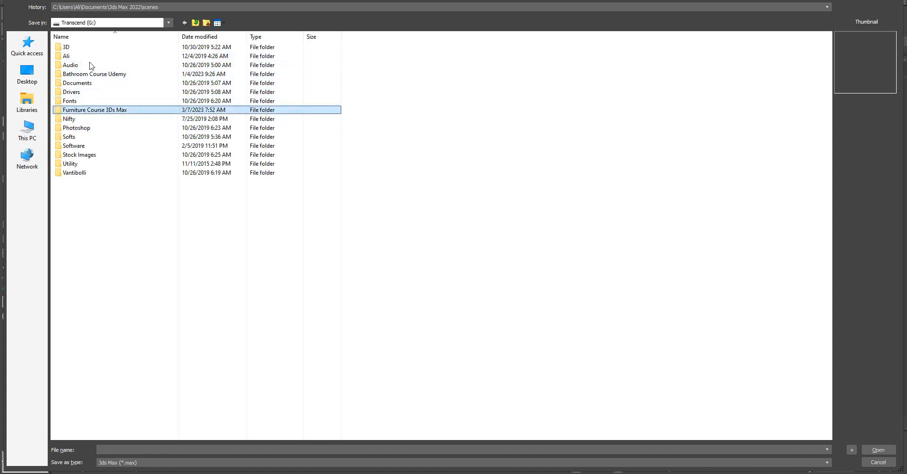
key("Return")
double_click(85, 47)
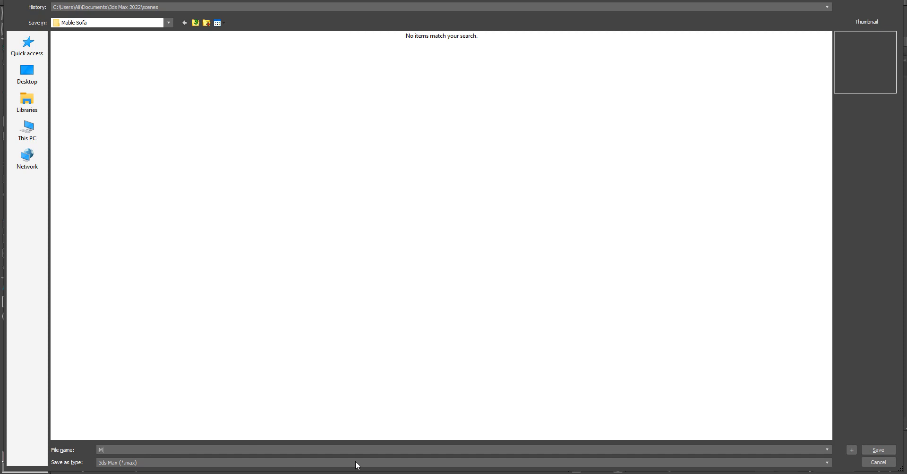
Name the file "Mable Sofa 3Ds Max" and save it as a 3ds Max scene.
key("ctrl+v")
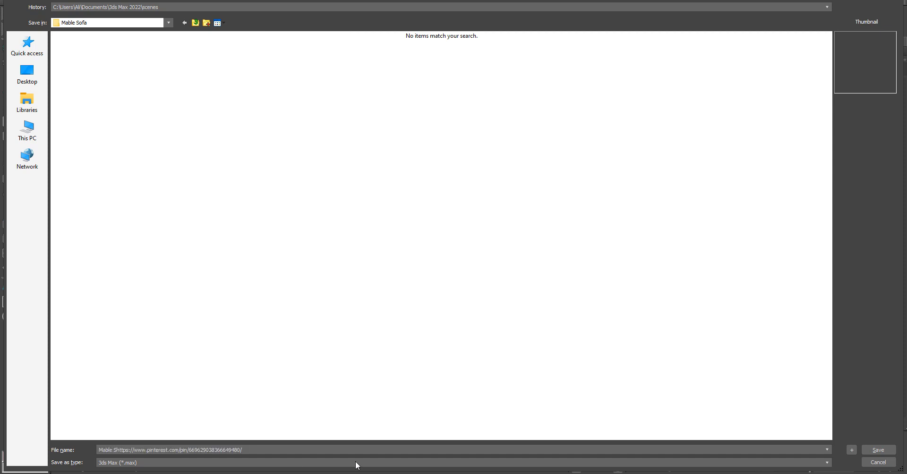
left_click(173, 449)
key("BackSpace")
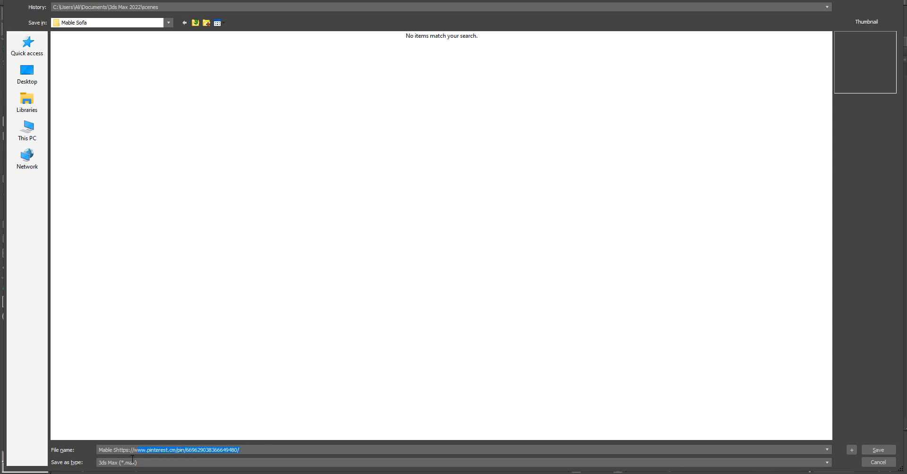
type("Mable Sofa 3Ds Max")
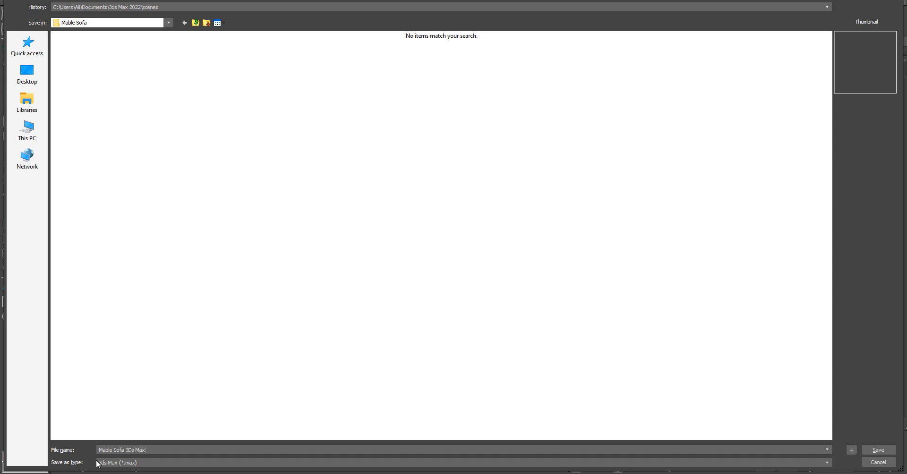
key("Return")
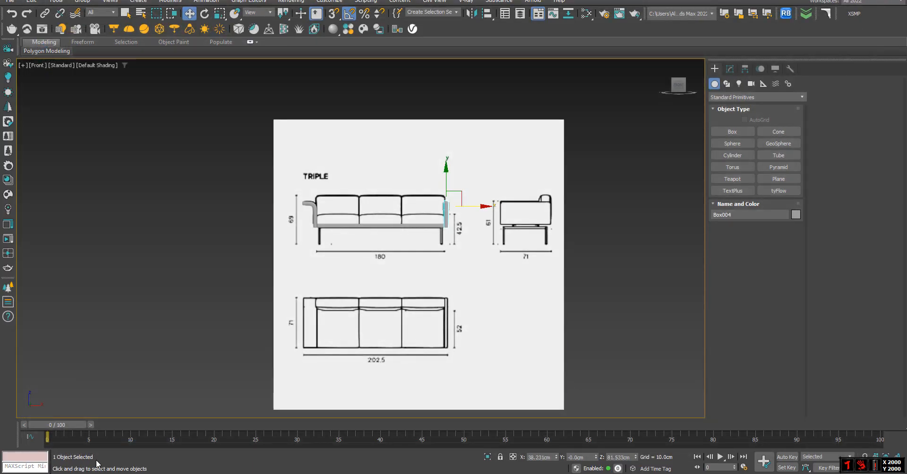
Deselect the armrest and examine how the base and both armrests match the sofa's front drawing.
scroll(386, 224, "up", 5)
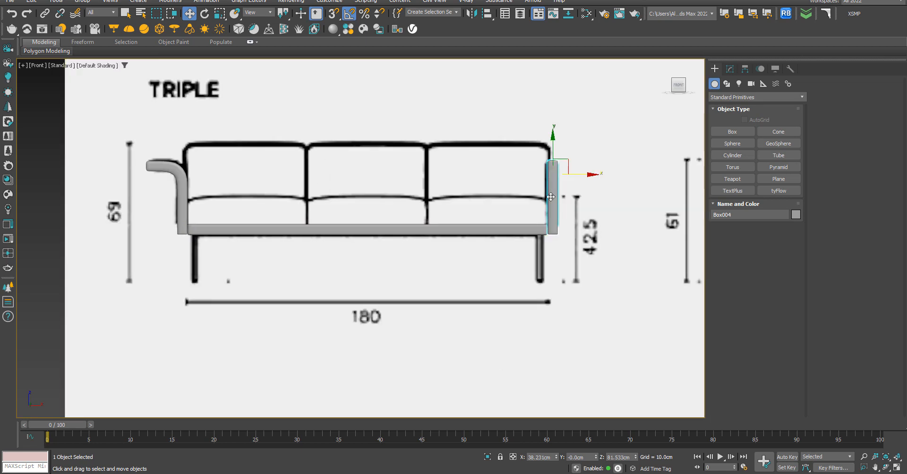
scroll(217, 203, "down", 5)
left_click(94, 226)
scroll(106, 229, "up", 3)
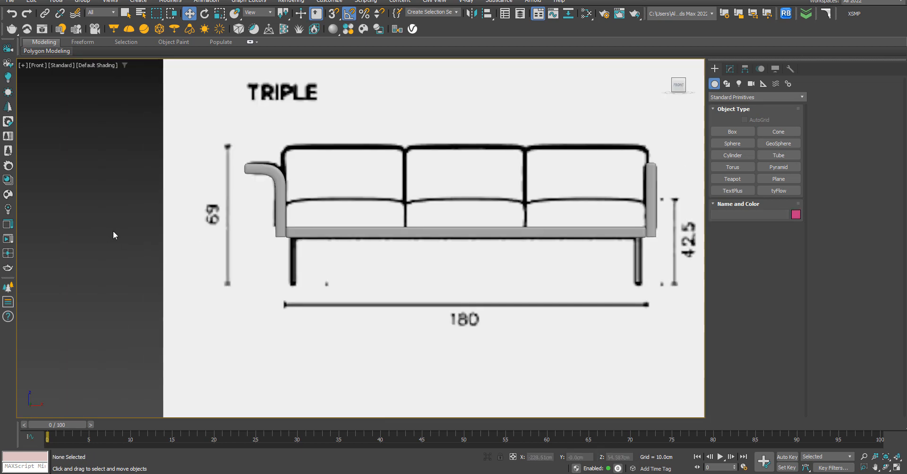
scroll(628, 229, "up", 5)
scroll(619, 229, "down", 5)
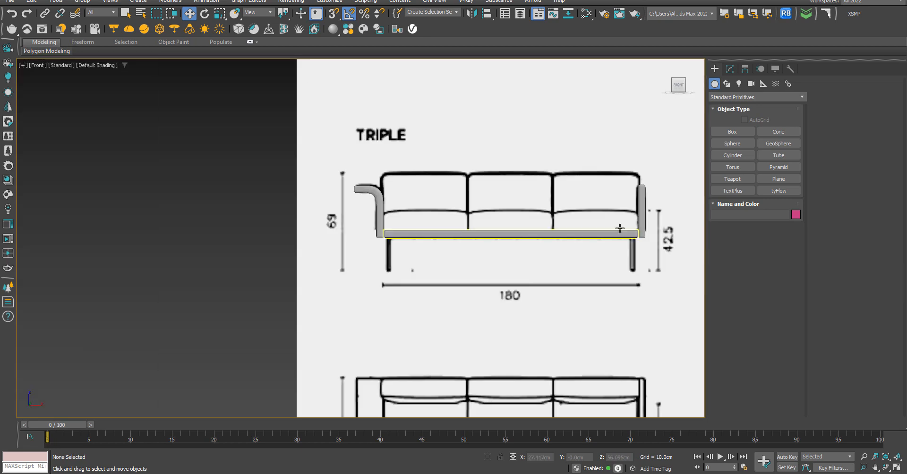
scroll(478, 217, "up", 3)
scroll(493, 217, "down", 3)
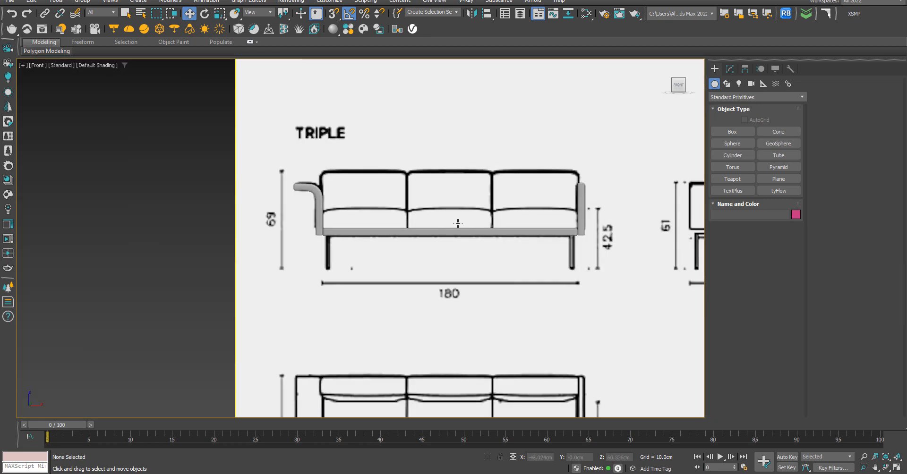
scroll(456, 223, "up", 2)
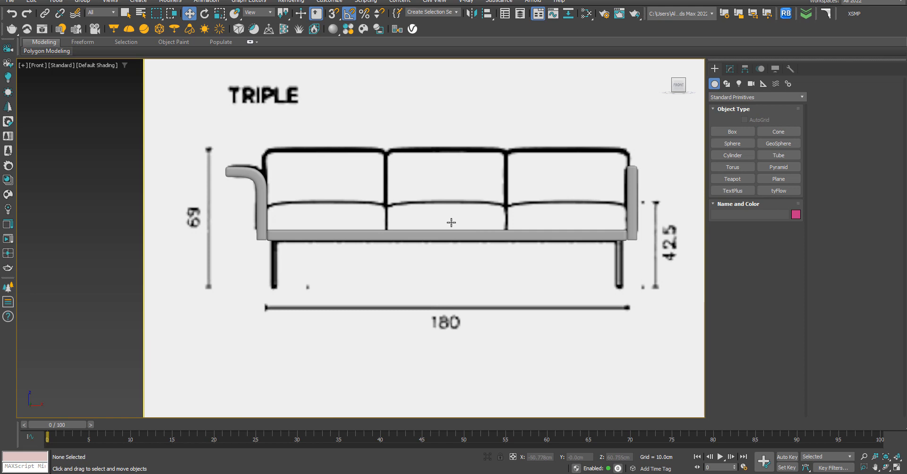
Switch to Chrome, view the Mabel Comfort sofa photo on its Pinterest page, and return to 3ds Max.
mouse_move(102, 473)
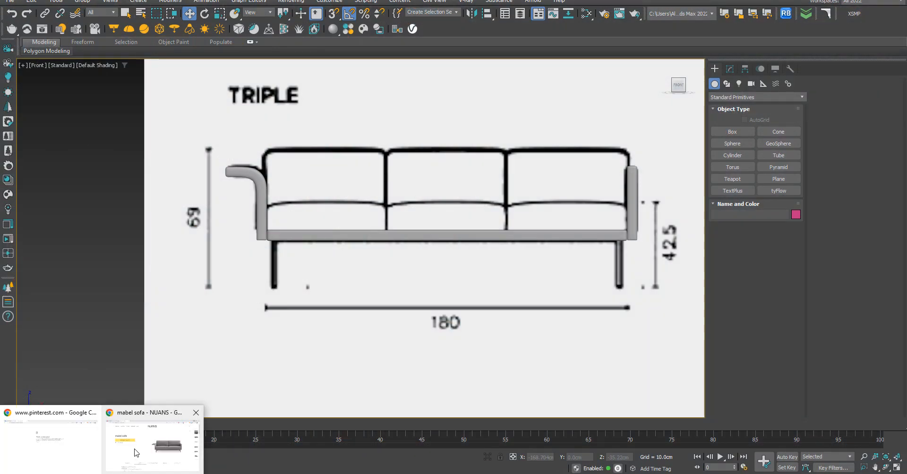
left_click(152, 442)
key("ctrl+shift+Tab")
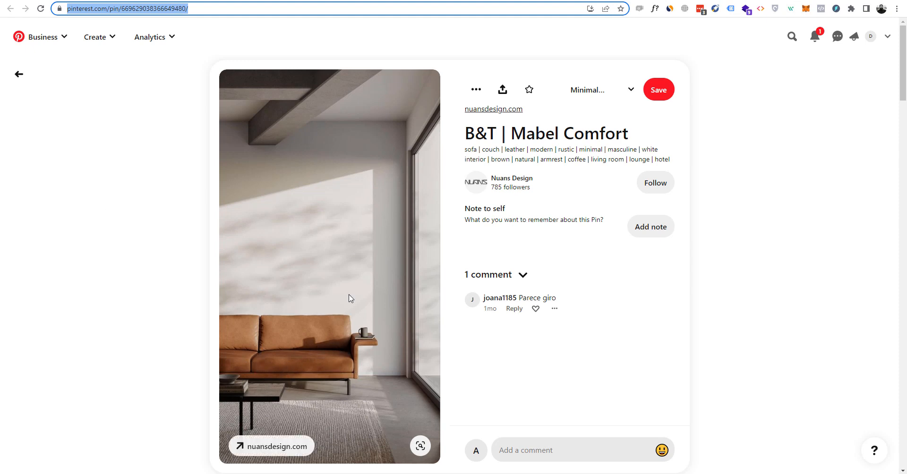
key("alt+Tab")
scroll(485, 265, "down", 4)
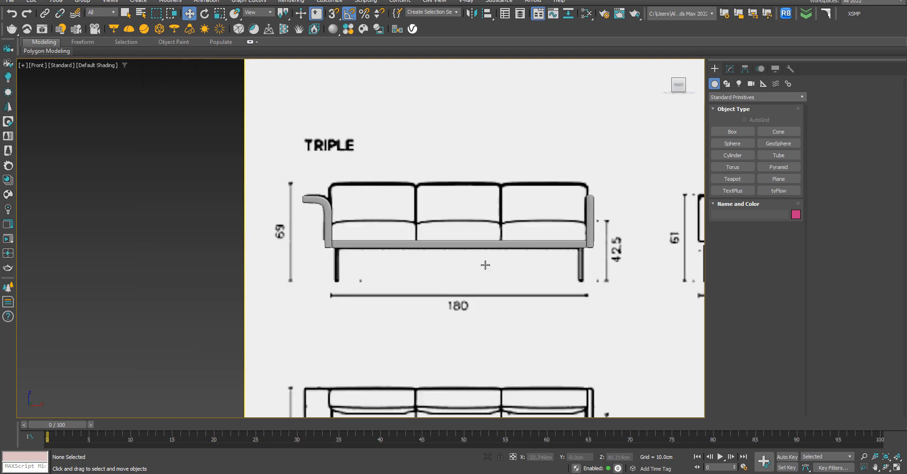
Create a box over the first seat in the plan drawing, about 69 cm long, 57 cm wide and -16 cm high.
scroll(499, 341, "up", 3)
middle_click_drag(394, 324, 429, 307)
left_click(732, 132)
scroll(385, 280, "up", 2)
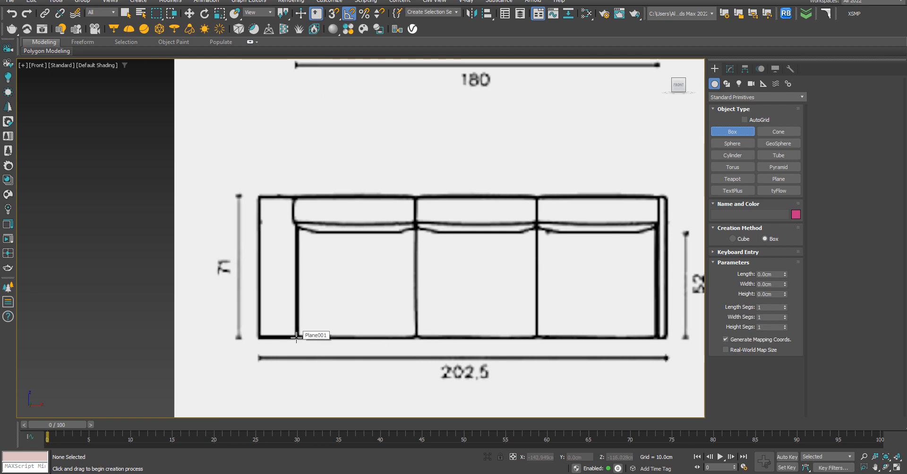
left_click_drag(298, 335, 414, 195)
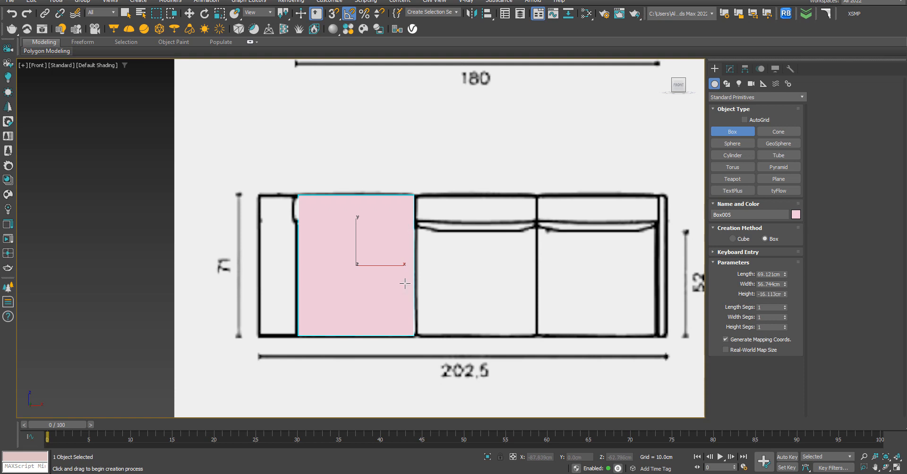
Set the seat box's length to 71 cm and shift it vertically to line up with the plan outline.
scroll(396, 335, "down", 3)
middle_click_drag(435, 222, 401, 275)
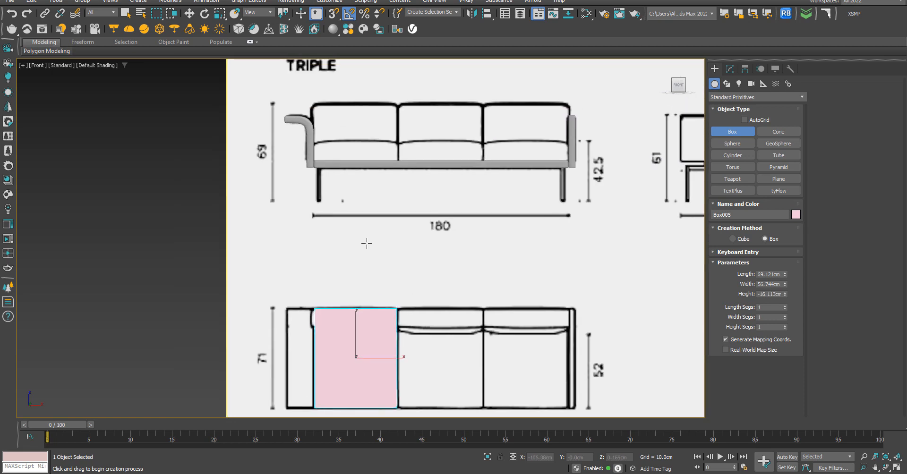
mouse_move(381, 244)
middle_mouse_down()
mouse_move(182, 268)
mouse_move(309, 263)
mouse_move(301, 264)
middle_mouse_up()
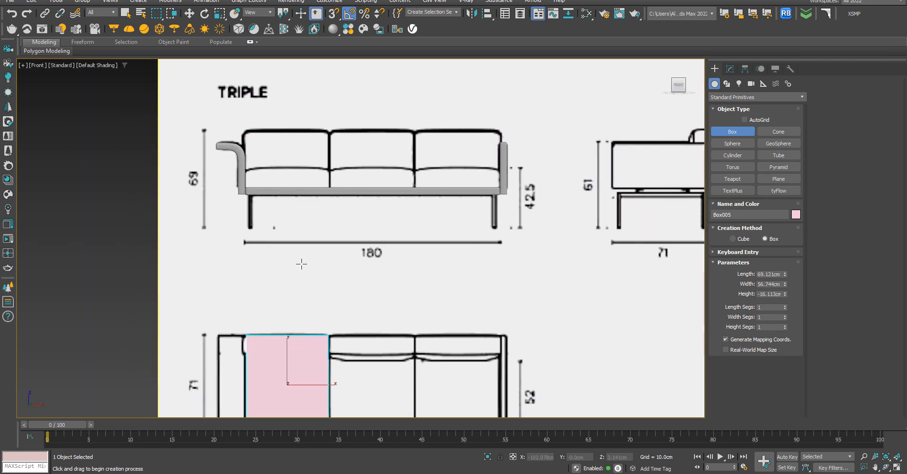
middle_click_drag(321, 294, 355, 224)
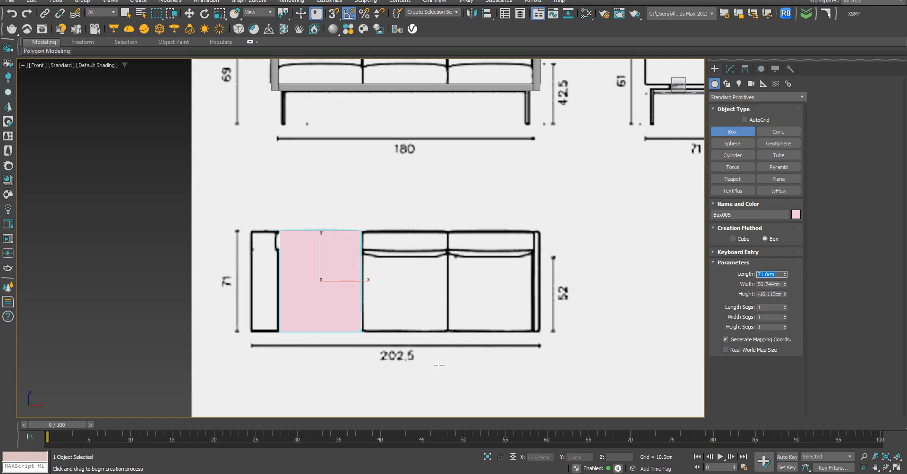
key("w")
scroll(294, 290, "up", 2)
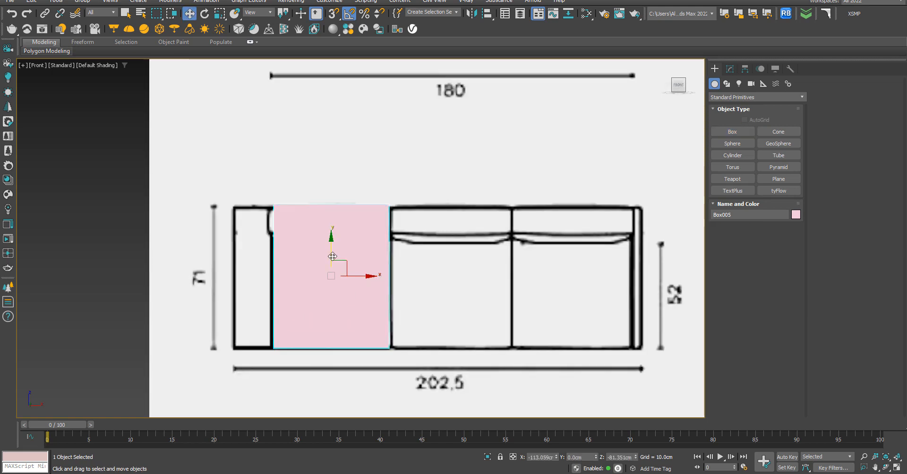
left_click_drag(333, 256, 333, 255)
Examine the seat box from an angle and compare its outline with the plan and front drawings.
scroll(393, 355, "down", 8)
middle_click_drag(402, 350, 417, 361, "alt")
middle_click_drag(417, 361, 385, 348)
key("f")
key("z")
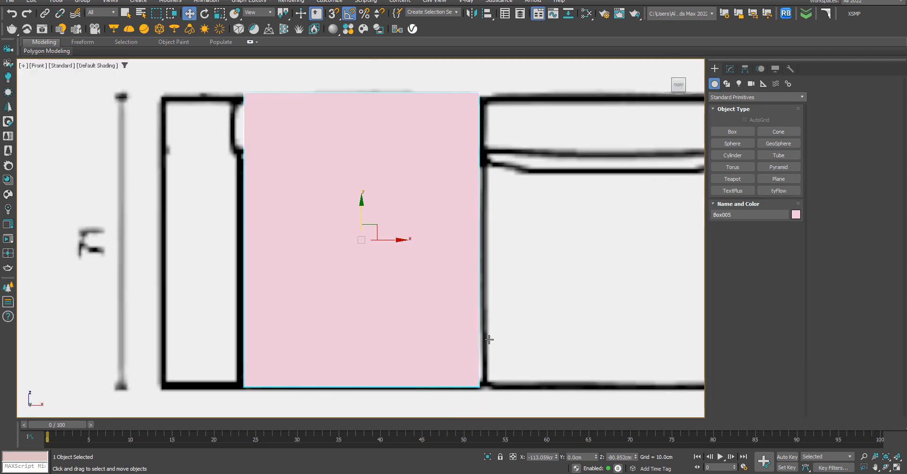
scroll(364, 269, "down", 8)
scroll(368, 263, "up", 3)
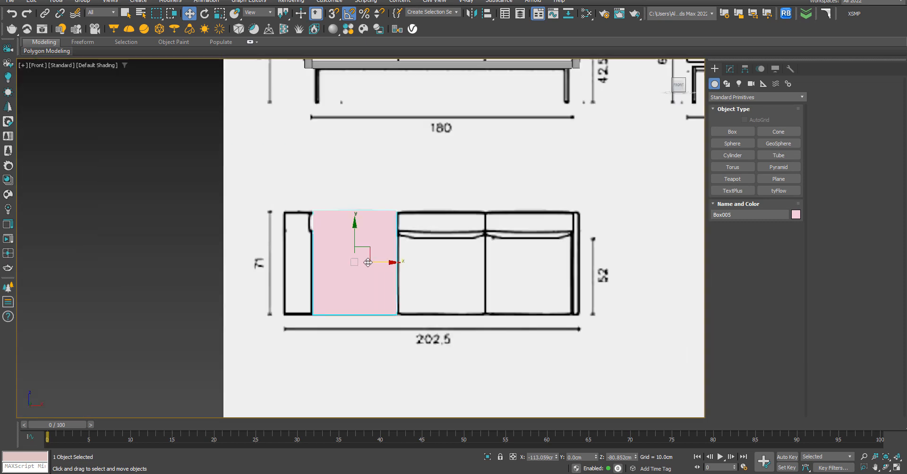
scroll(368, 263, "up", 2)
scroll(374, 261, "down", 7)
scroll(375, 274, "up", 3)
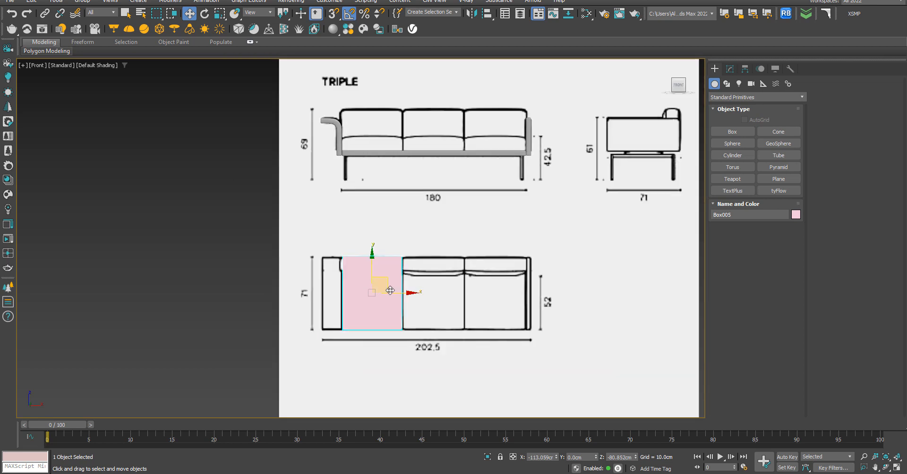
scroll(390, 291, "up", 2)
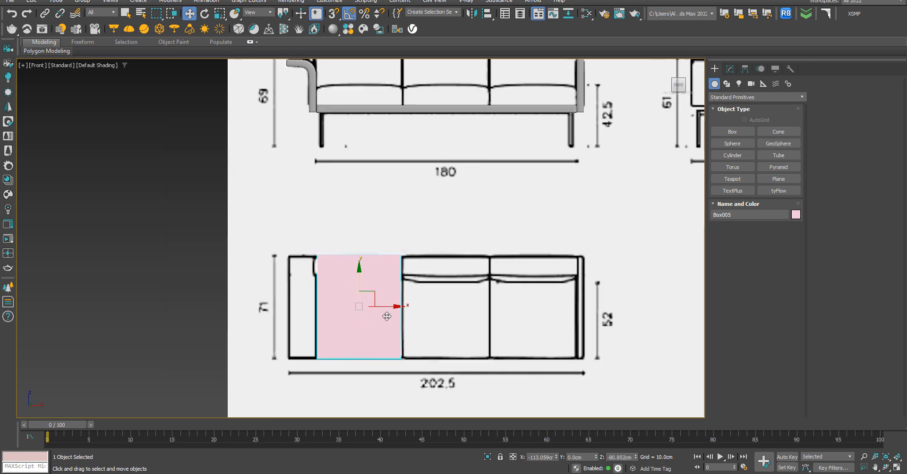
Rotate the seat box to lie flat and raise it onto the base at the first seat in the front drawing.
key("e")
left_click_drag(359, 284, 370, 254)
key("w")
left_click_drag(359, 286, 356, 197)
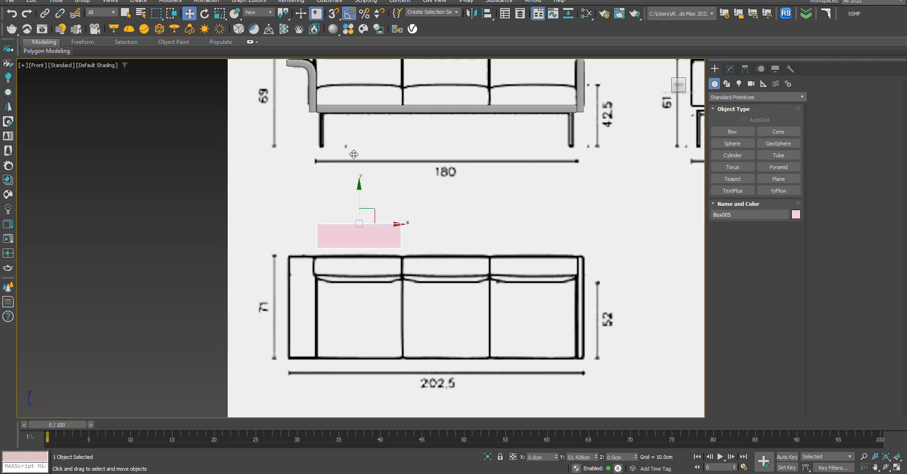
left_click_drag(354, 154, 375, 85)
scroll(353, 70, "up", 4)
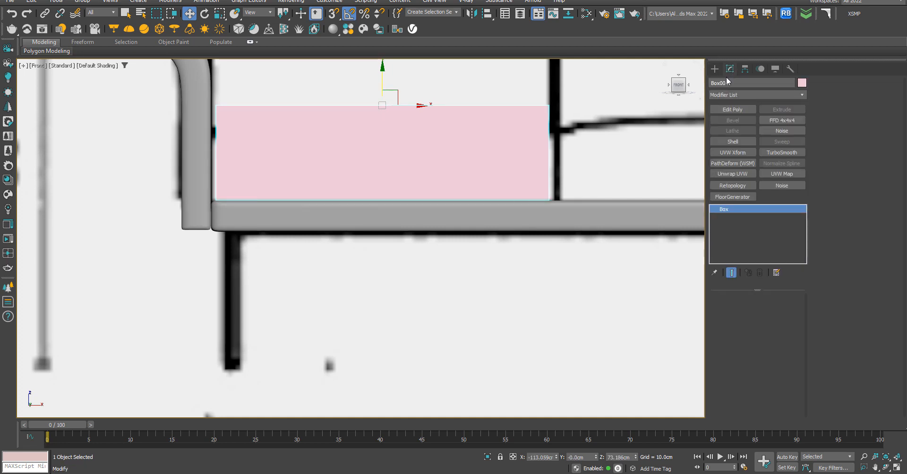
Set the seat box's height to -15 cm and lower it onto the sofa base.
left_click(729, 69)
left_click_drag(786, 329, 788, 323)
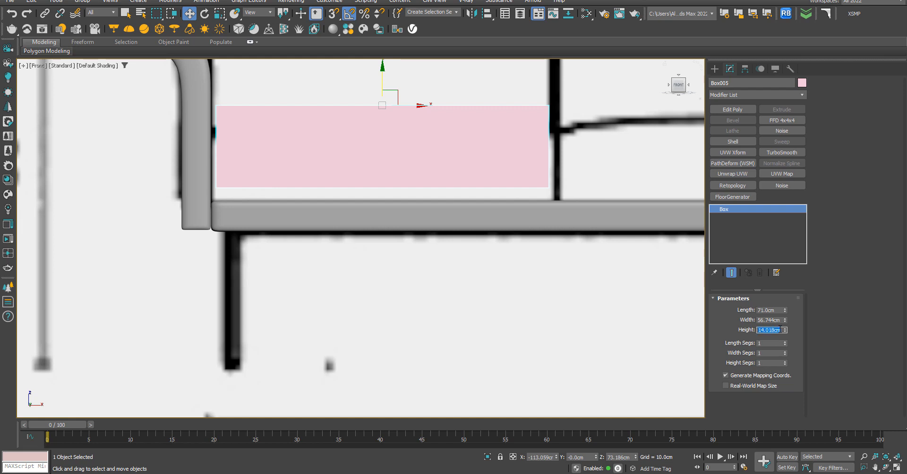
type("-15")
key("Return")
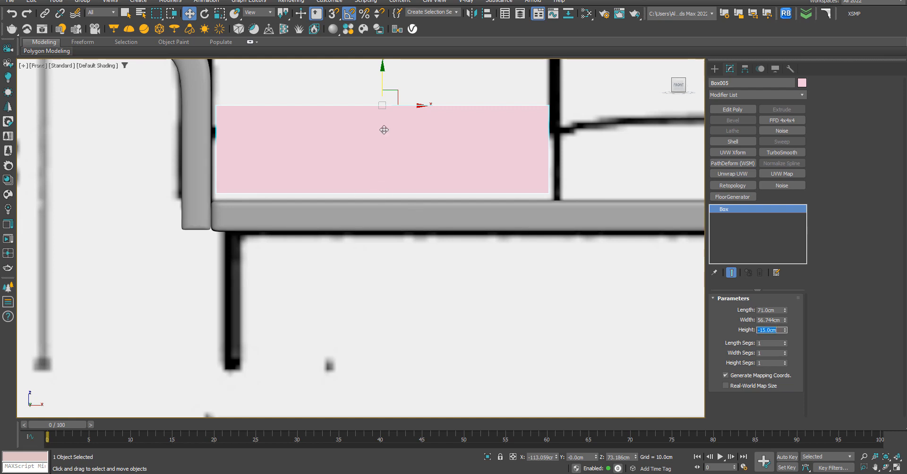
scroll(440, 130, "down", 5)
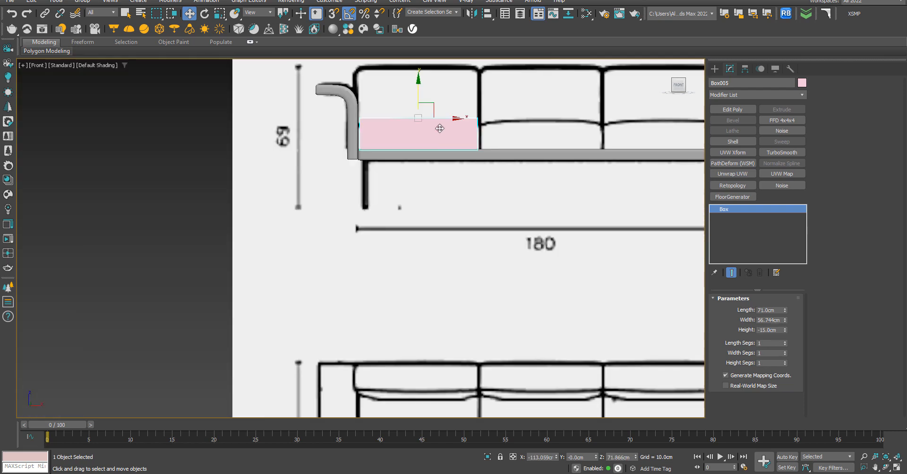
Set the seat box's height to -13 cm and lower it to rest on the sofa base.
scroll(439, 132, "up", 2)
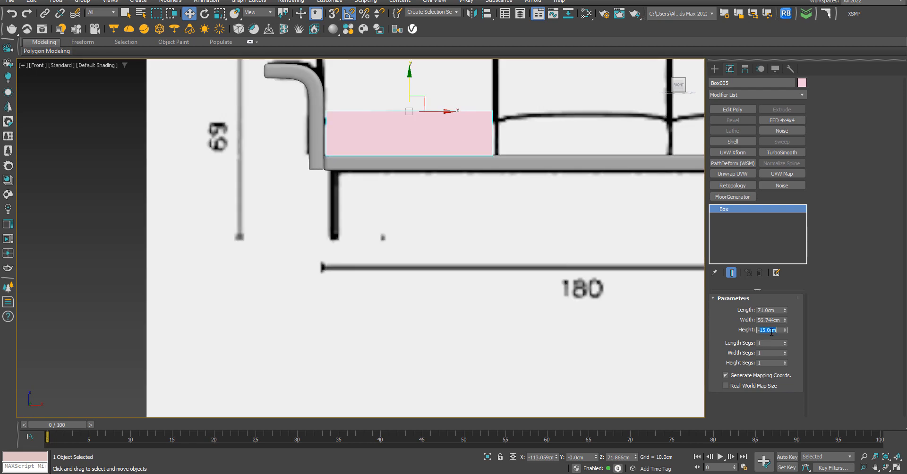
type("3")
key("Return")
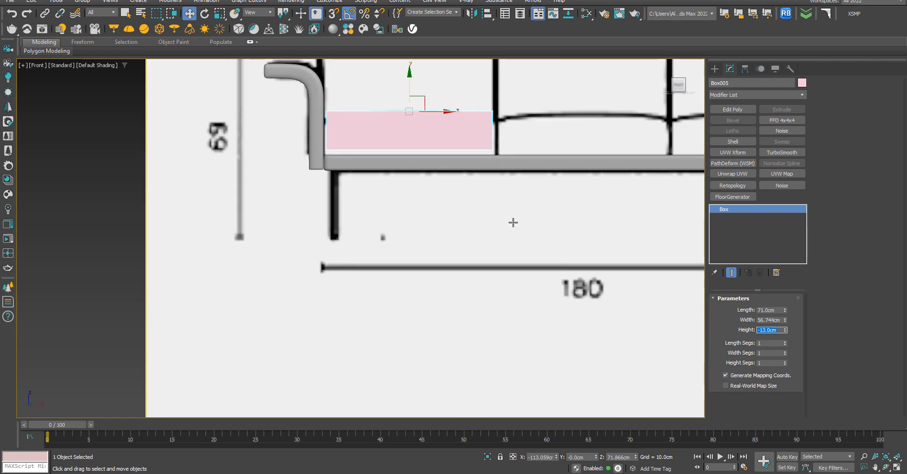
scroll(510, 222, "up", 2)
middle_click_drag(385, 83, 393, 143)
left_click_drag(381, 105, 381, 112)
scroll(401, 212, "down", 8)
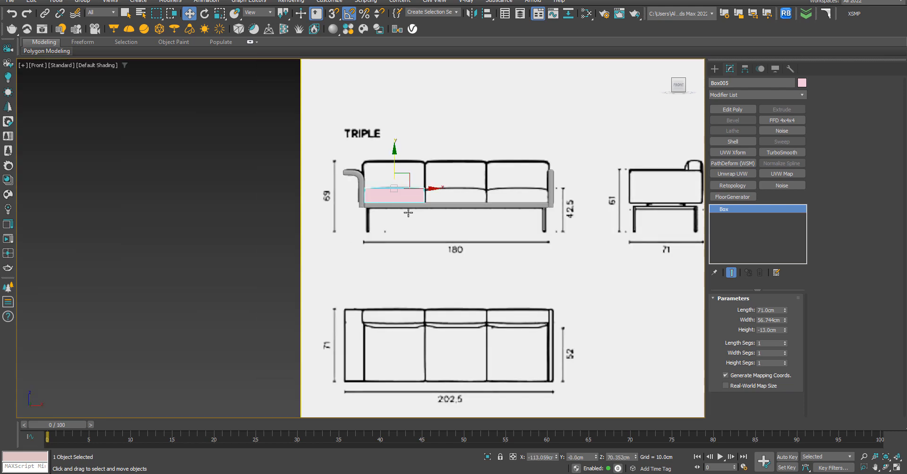
In the top view, move the seat box along Y until it lines up with the base's front and back edges.
key("t")
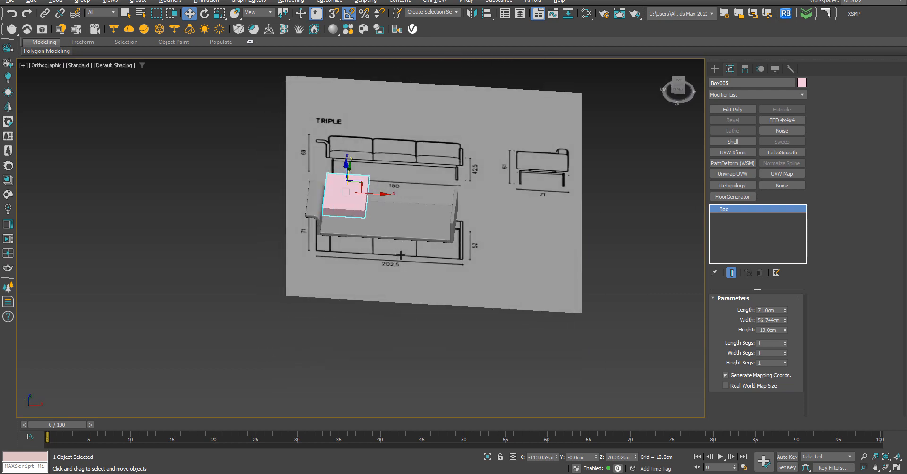
key("z")
scroll(442, 228, "down", 5)
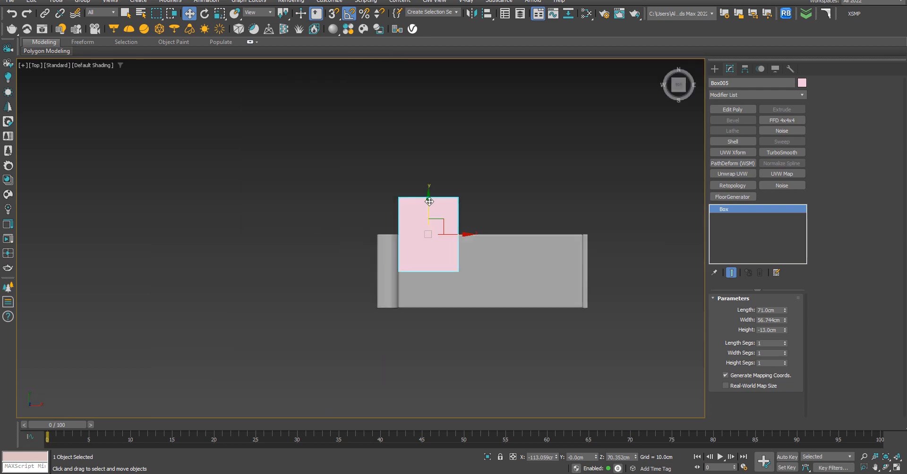
left_click_drag(429, 202, 427, 238)
scroll(428, 238, "up", 5)
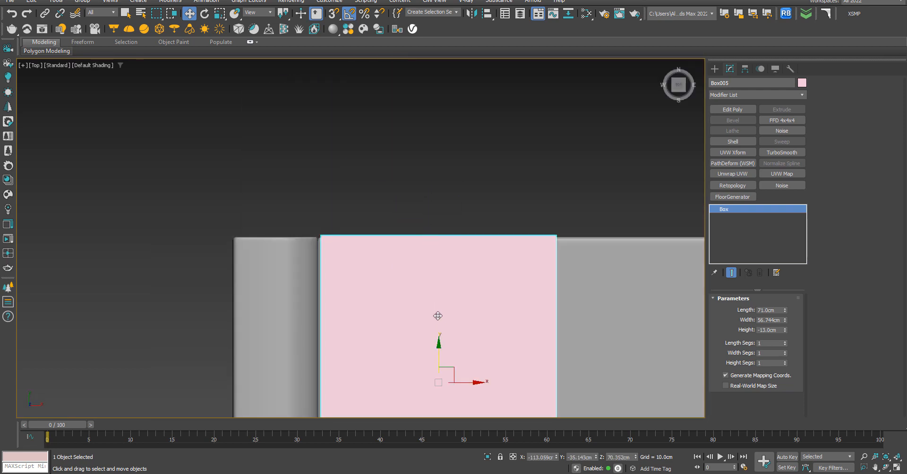
scroll(438, 321, "down", 2)
scroll(453, 362, "up", 3)
middle_click_drag(457, 345, 495, 192)
scroll(495, 191, "down", 1)
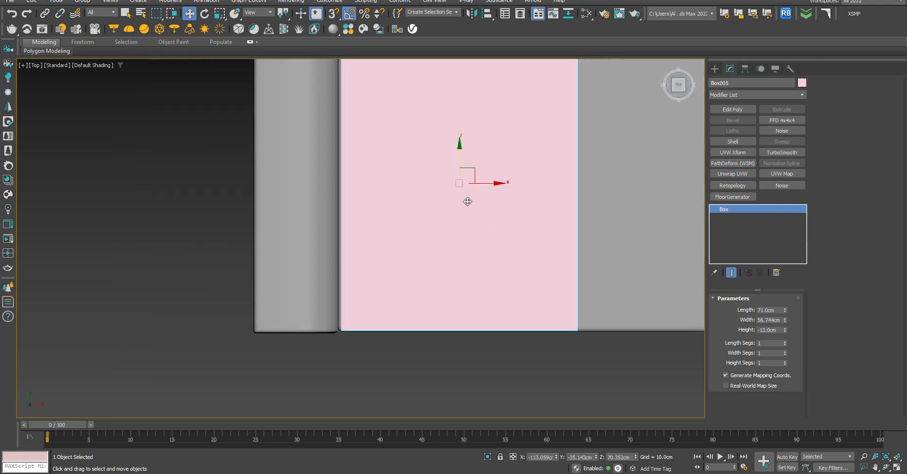
Check the seat box in the front and angled views and change its object color to gray.
key("f")
scroll(423, 248, "down", 4)
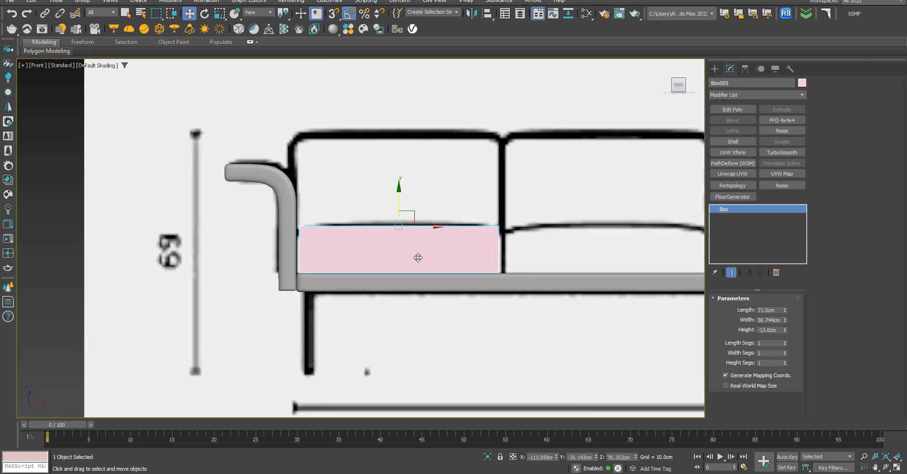
middle_click_drag(454, 277, 482, 262, "alt")
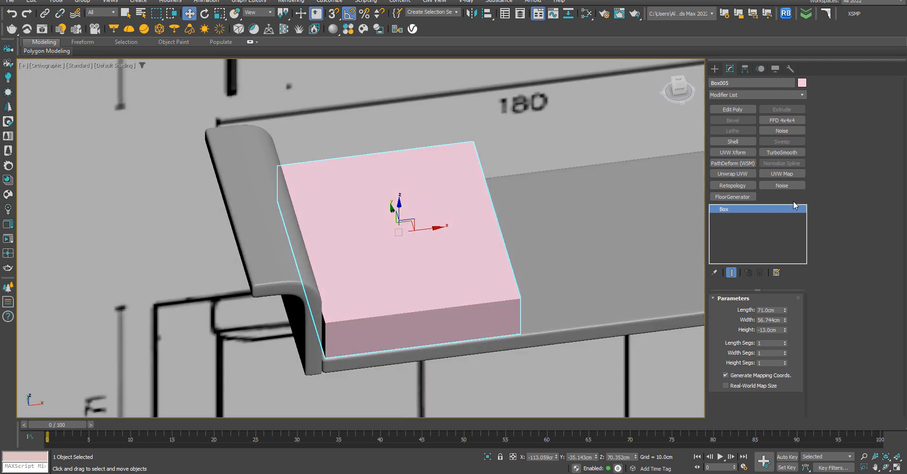
left_click(802, 83)
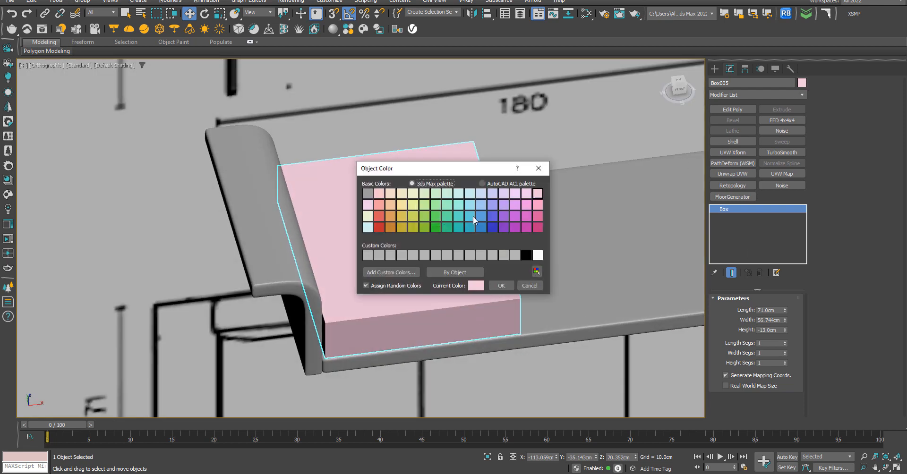
left_click(368, 193)
left_click(501, 286)
middle_click_drag(494, 283, 425, 277)
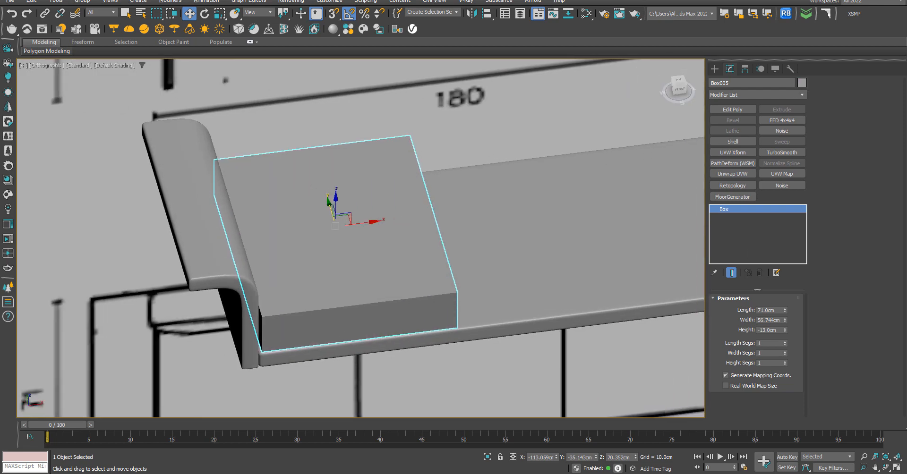
Switch to Chrome to consult the sofa reference for the seat cushion.
mouse_move(67, 472)
left_click(162, 453)
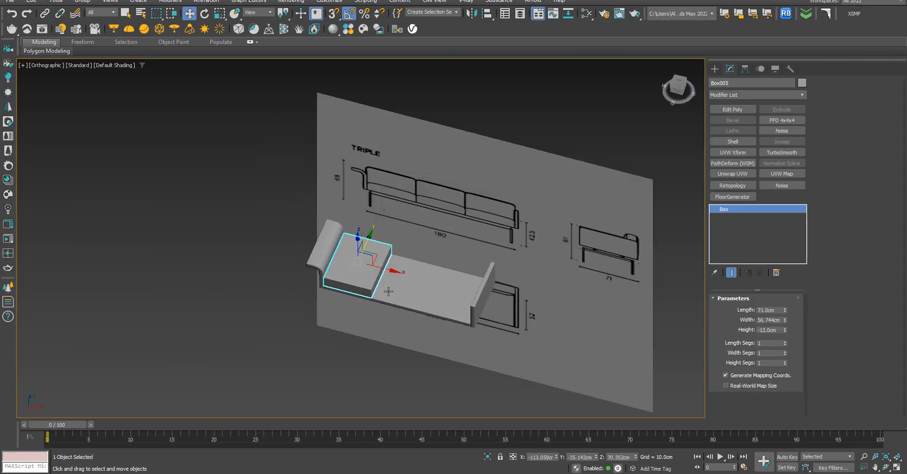
Compare the seat box with the front-view drawing and check the sofa photo in Chrome.
key("f")
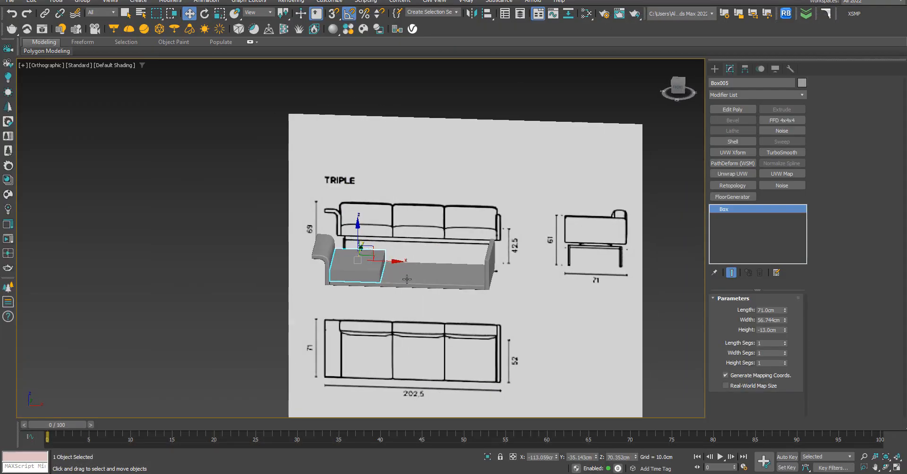
key("z")
scroll(411, 274, "down", 5)
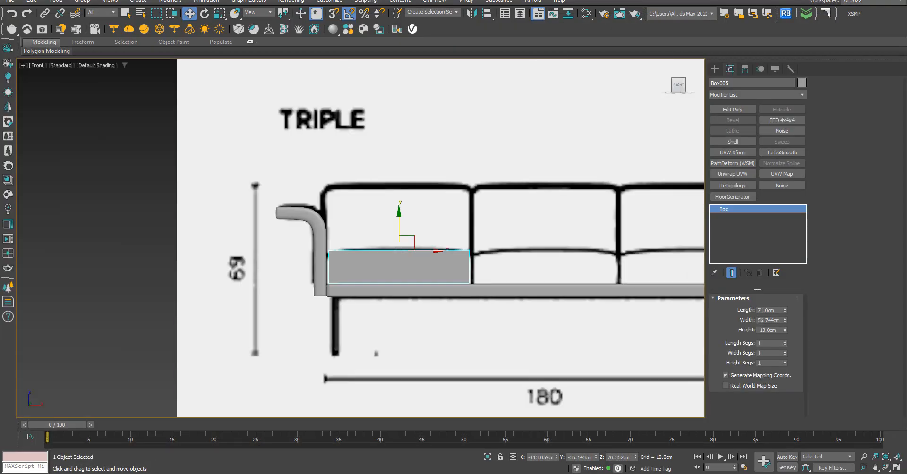
key("alt+Tab")
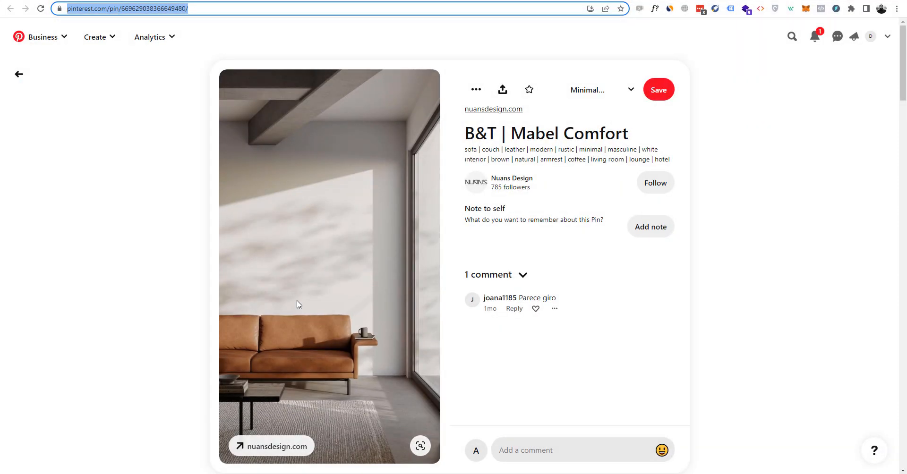
key("ctrl+Tab")
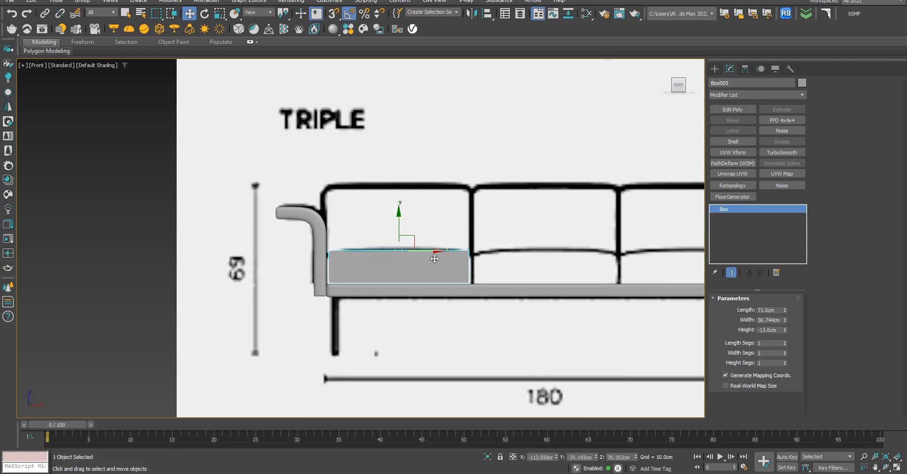
Isolate the seat box in the top view and turn on edged-faces display.
middle_click_drag(435, 252, 441, 279, "alt")
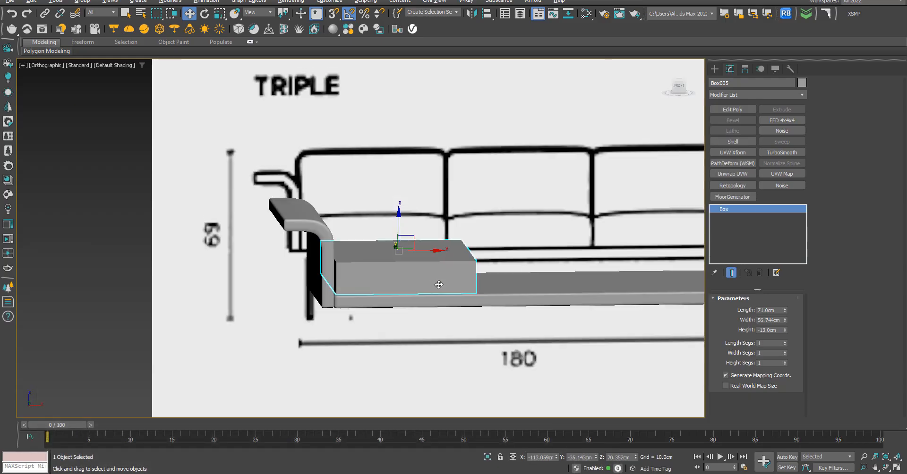
scroll(458, 328, "up", 3)
scroll(458, 328, "down", 3)
key("t")
key("alt+q")
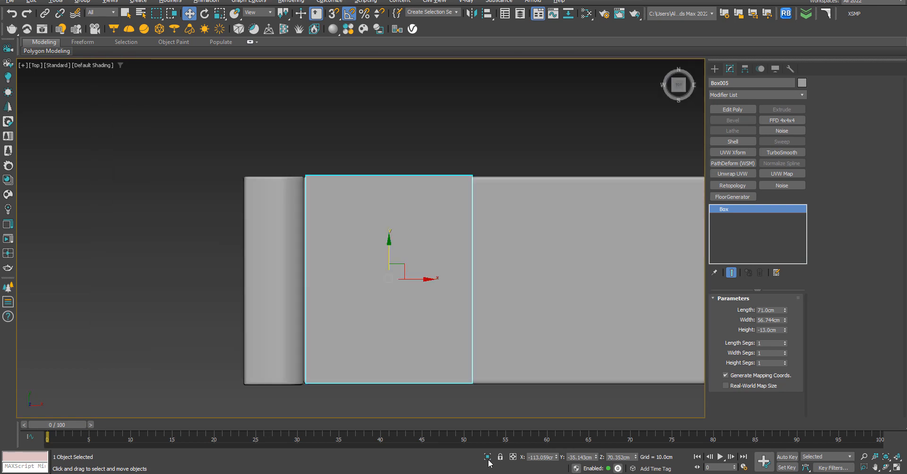
mouse_move(485, 341)
middle_mouse_down("alt")
mouse_move(534, 296)
mouse_move(530, 285)
mouse_move(481, 348)
middle_mouse_up("alt")
key("F4")
key("t")
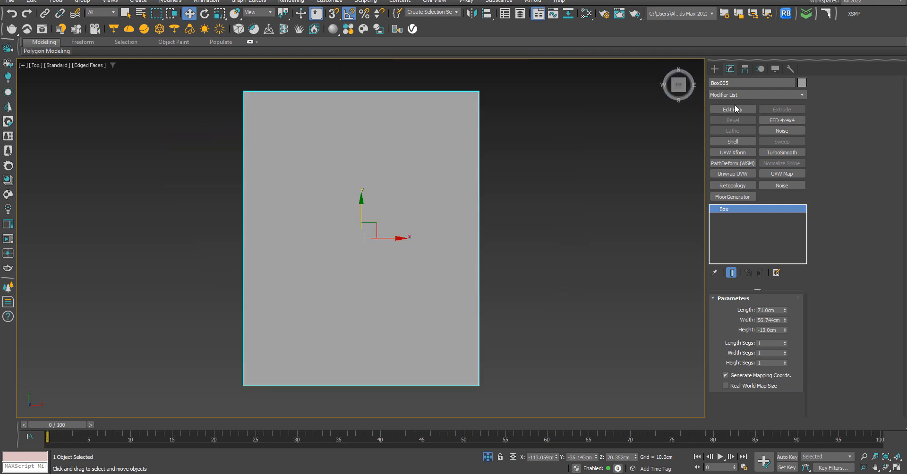
Add an Edit Poly modifier to the seat box.
left_click(735, 112)
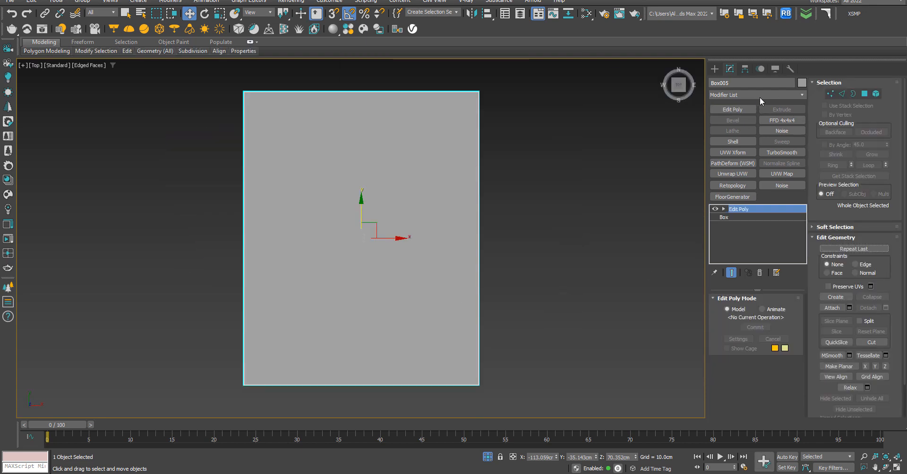
left_click(765, 95)
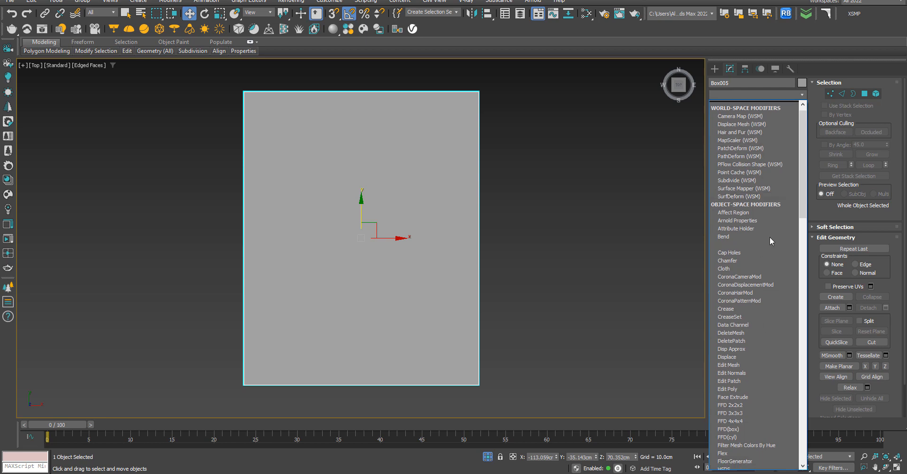
left_click(594, 108)
right_click(441, 185)
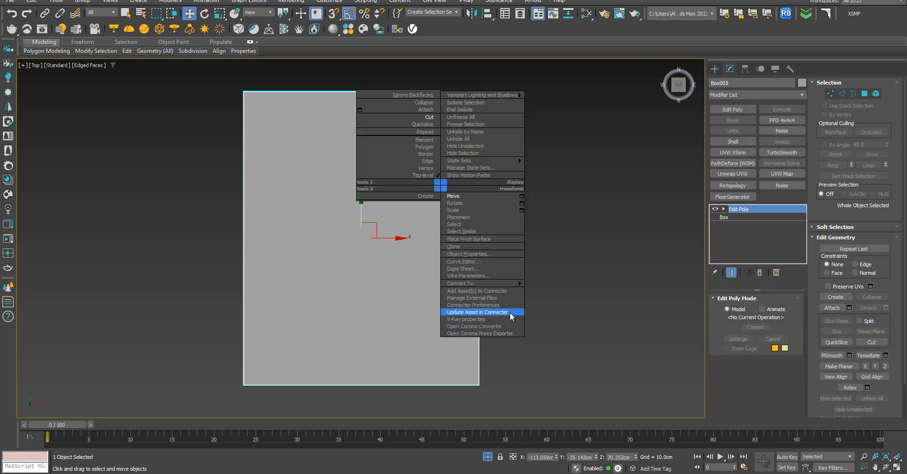
mouse_move(518, 288)
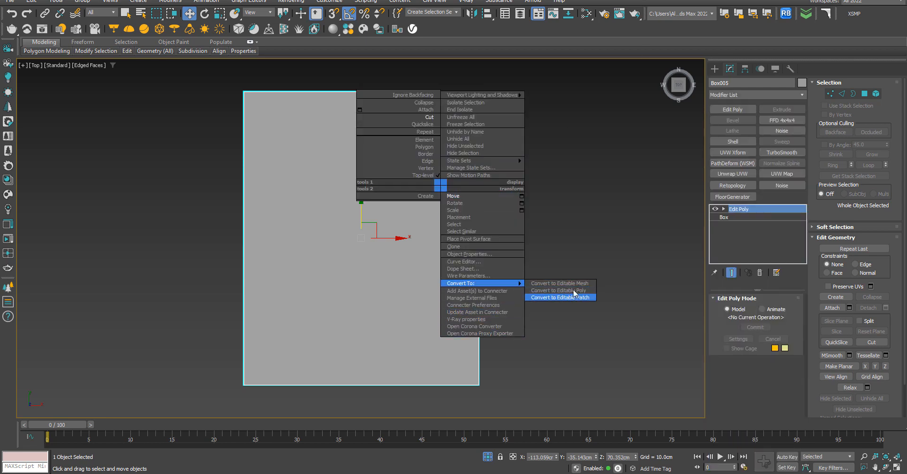
Select the box's four lengthwise edges and connect them with 1 segment across the middle.
left_click(841, 93)
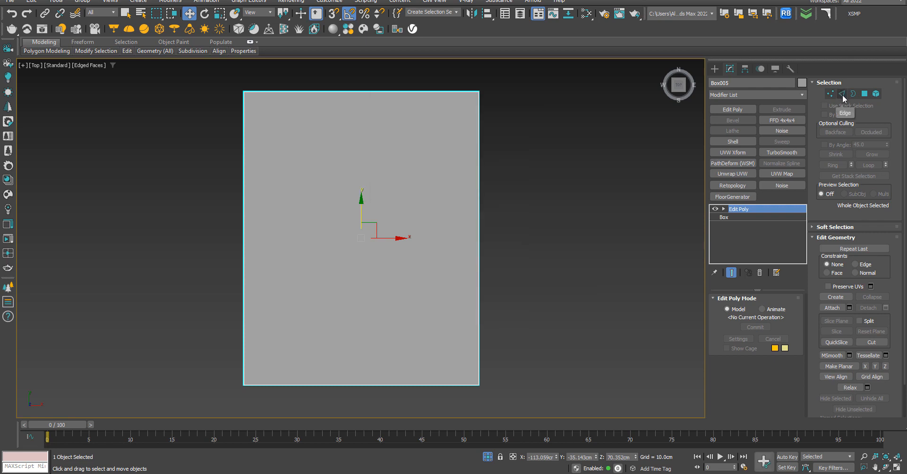
left_click_drag(632, 203, 95, 229)
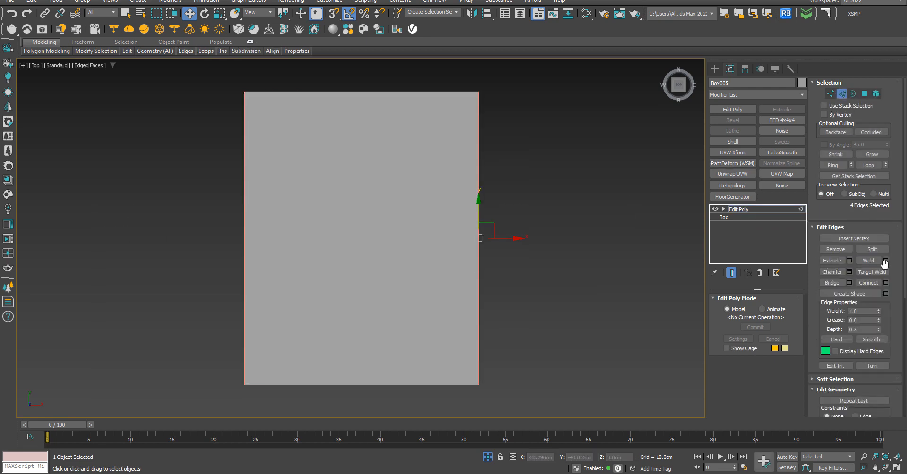
left_click(888, 285)
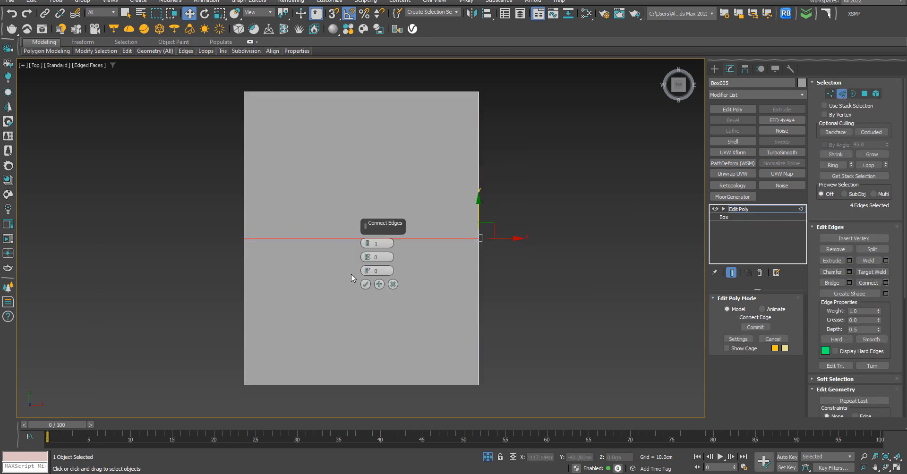
left_click(367, 281)
Select all the box's crosswise edges and connect them with 1 segment, dividing the box lengthwise down its center.
scroll(363, 278, "down", 2)
left_click(361, 143)
left_click_drag(361, 144, 375, 354)
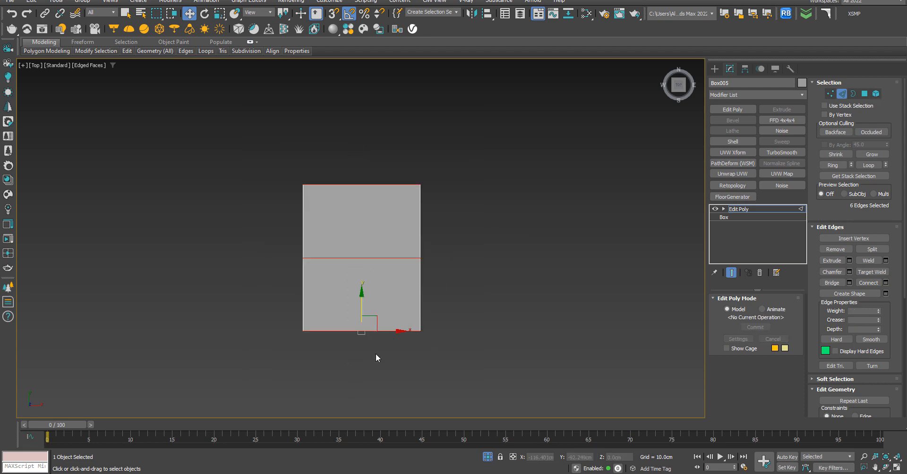
left_click(888, 285)
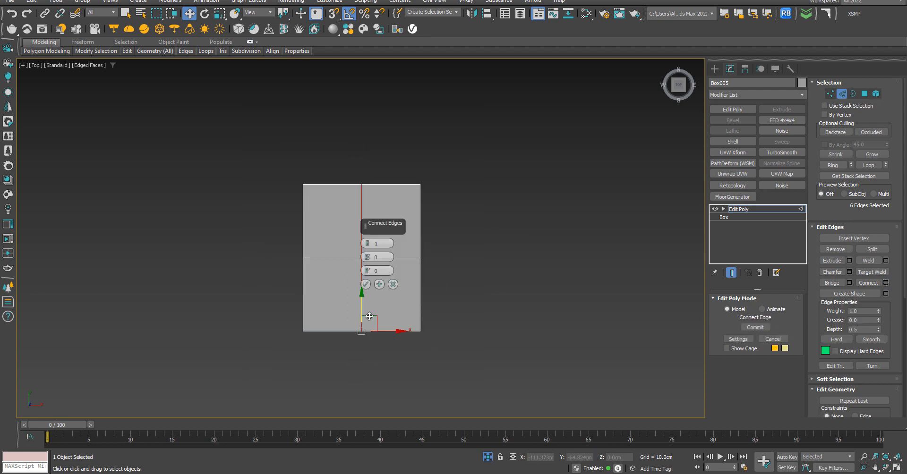
left_click(367, 284)
left_click(528, 290)
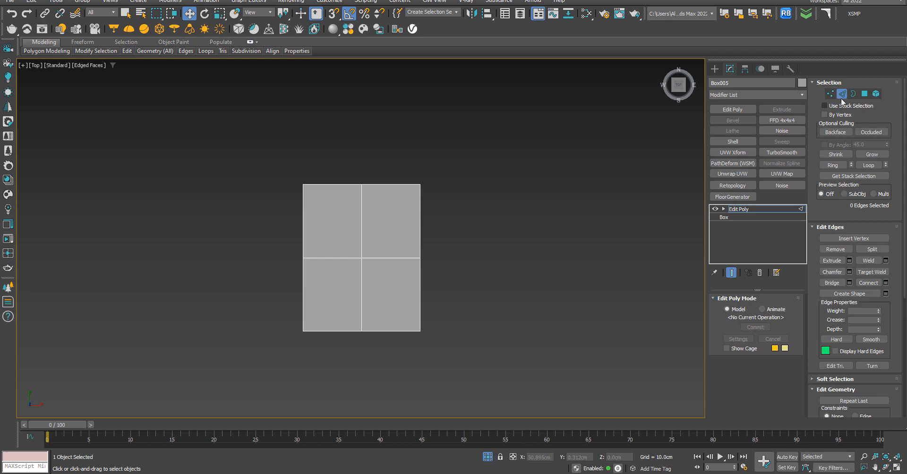
Delete the polygons of the rear half and the front-right quarter, keeping only the front-left quarter of the box.
left_click(864, 94)
left_click_drag(244, 156, 450, 218)
key("Delete")
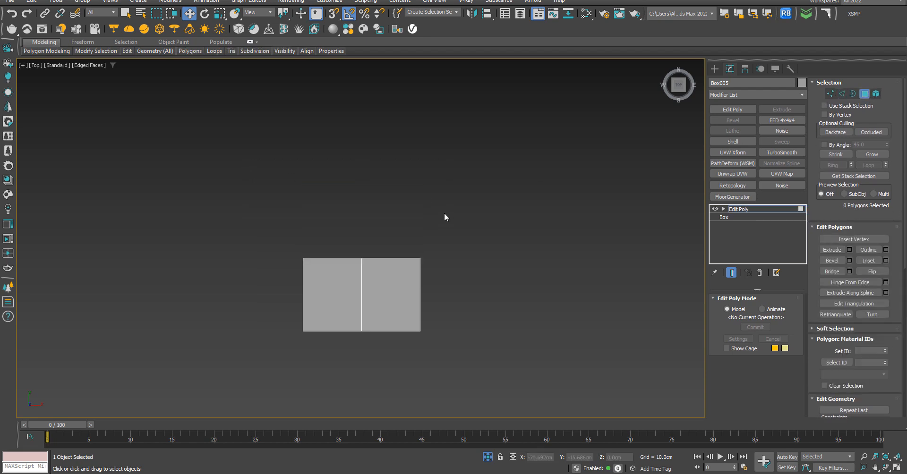
left_click_drag(389, 383, 389, 379)
key("Delete")
scroll(359, 301, "up", 4)
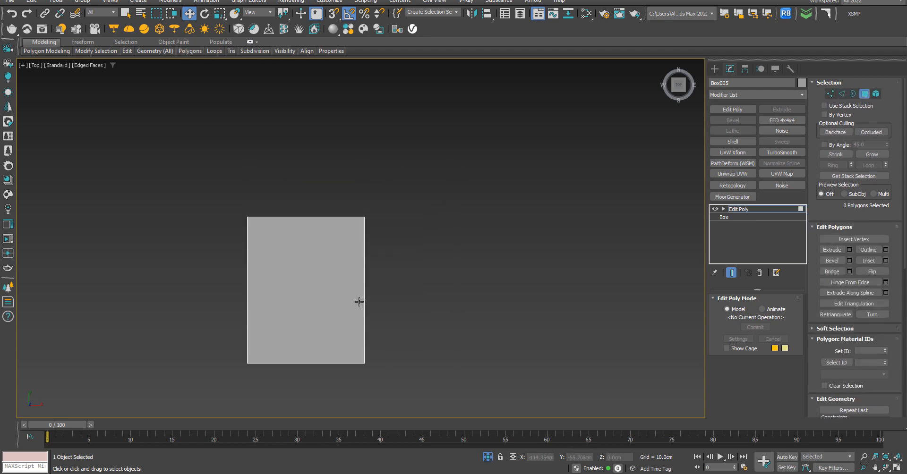
Mirror the remaining quarter along Y as an instance with 0.0 cm offset.
left_click(714, 68)
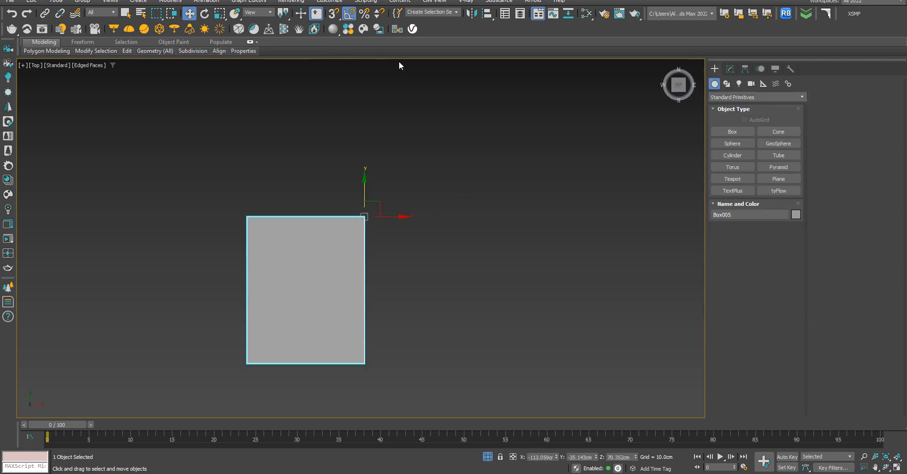
left_click(472, 13)
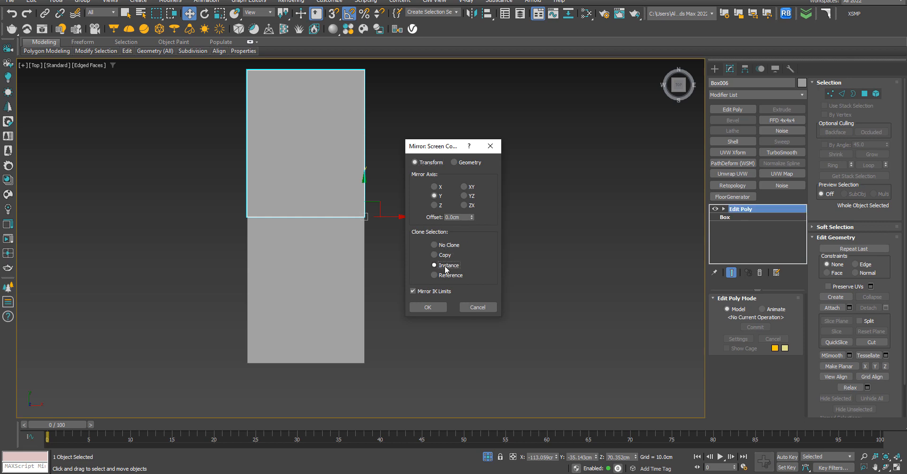
left_click(428, 307)
Select both quarters and mirror them along X as instances.
left_click_drag(433, 143, 346, 268)
left_click(472, 15)
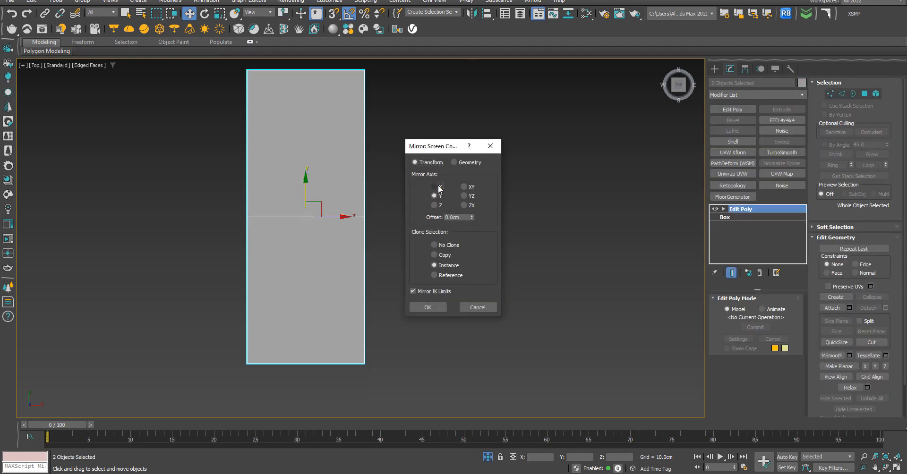
left_click_drag(471, 218, 475, 284)
left_click(444, 311)
Move the mirrored pair along X and vertex-snap it flush against the original pair to complete the box.
left_click_drag(358, 216, 466, 217)
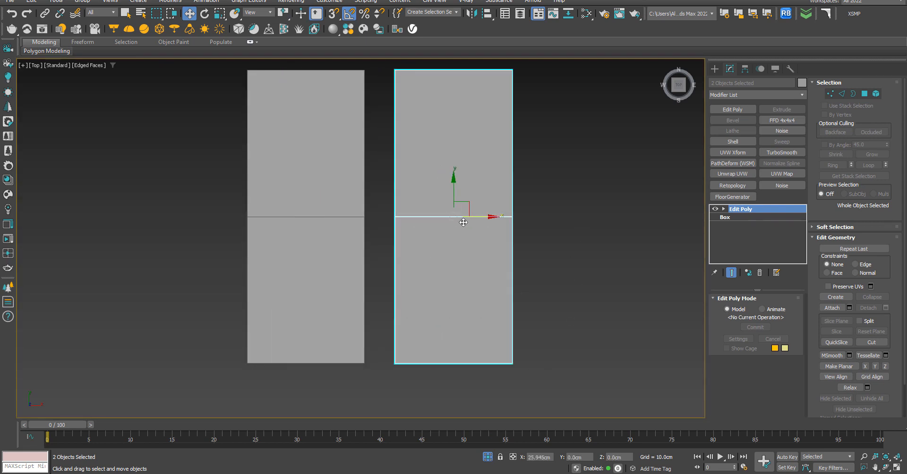
scroll(397, 366, "up", 5)
key("s")
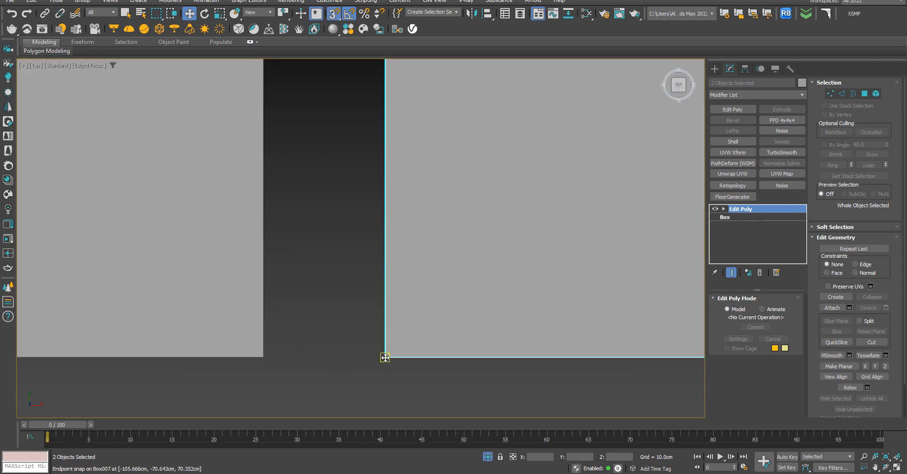
left_click_drag(385, 357, 263, 358)
scroll(356, 332, "down", 8)
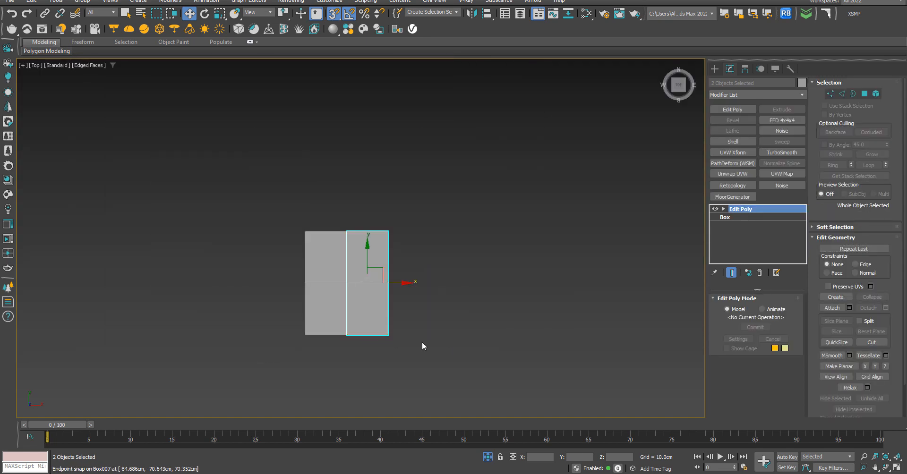
middle_click_drag(421, 342, 470, 287, "alt")
left_click(470, 319)
scroll(289, 305, "up", 8)
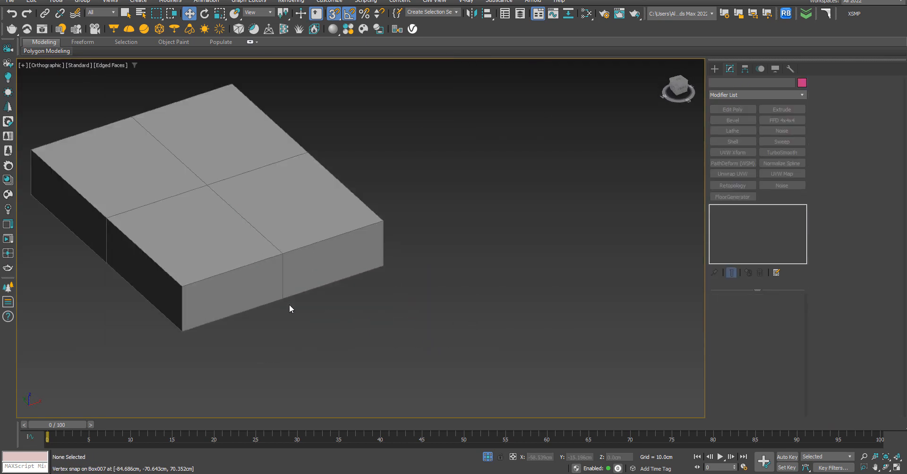
In the top view, connect the original front-left quarter's four lengthwise edges with 4 segments.
left_click(241, 262)
scroll(381, 295, "down", 5)
mouse_move(381, 296)
middle_mouse_down("alt")
mouse_move(373, 255)
mouse_move(387, 305)
middle_mouse_up("alt")
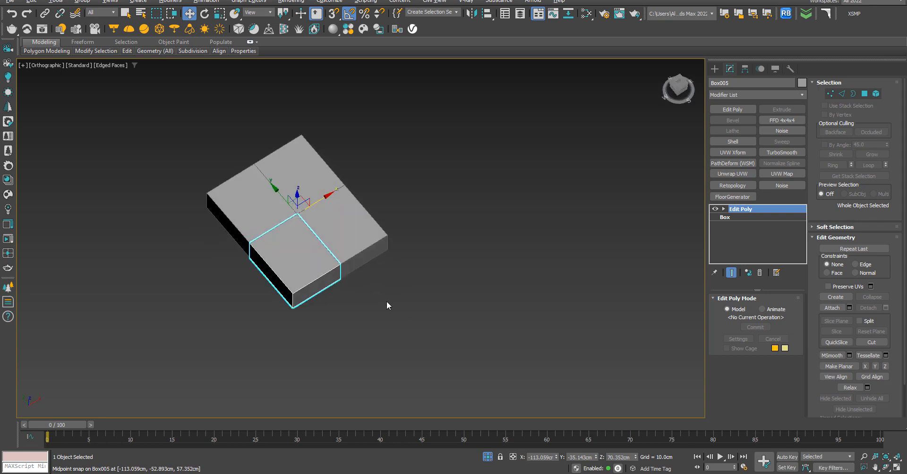
key("t")
key("z")
scroll(465, 280, "down", 4)
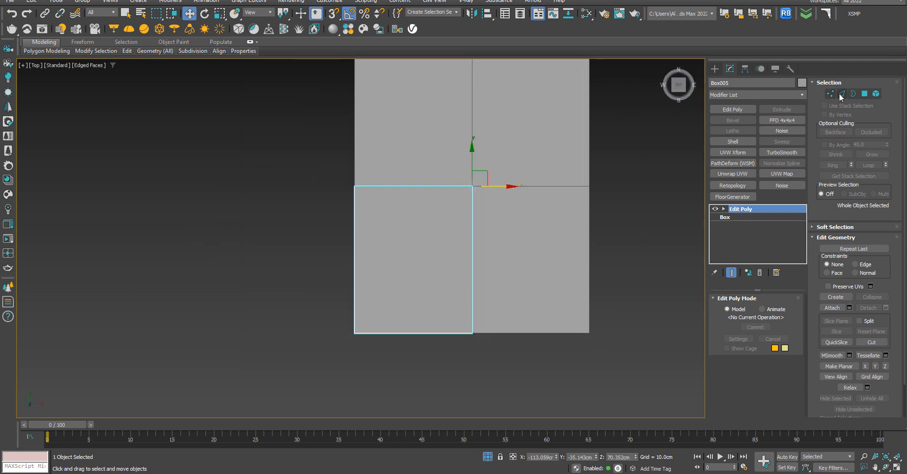
left_click(841, 94)
left_click_drag(288, 234, 586, 259)
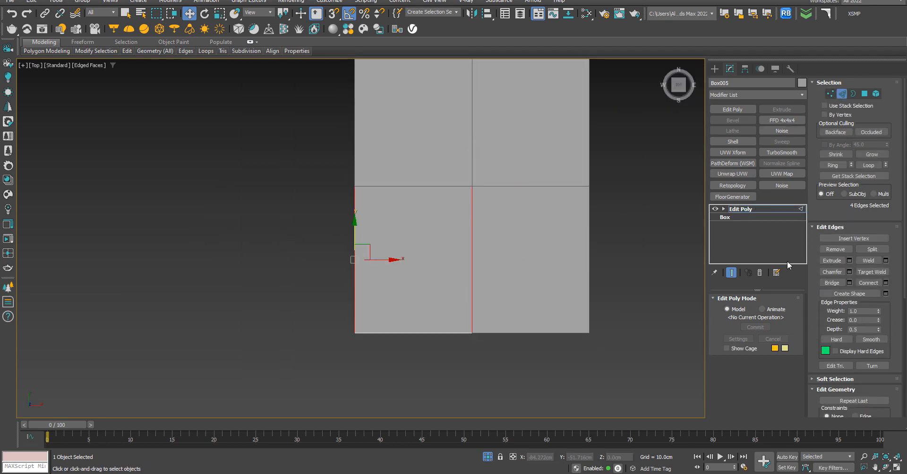
left_click(885, 283)
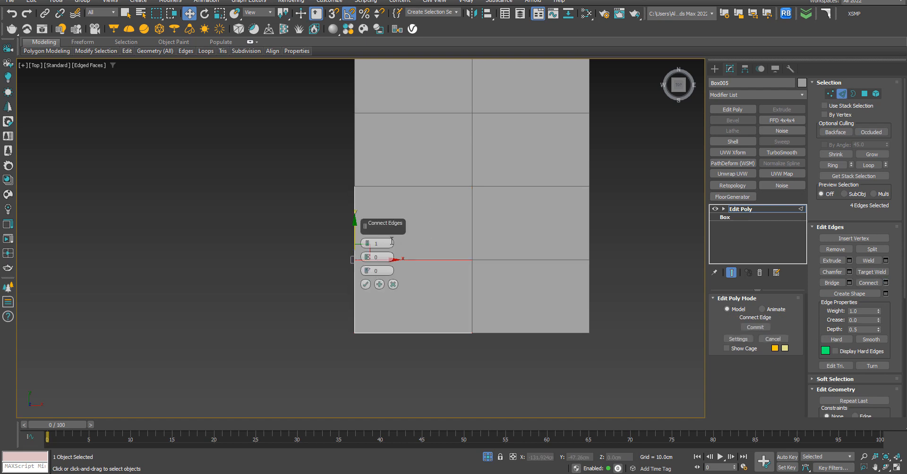
scroll(368, 244, "up", 1)
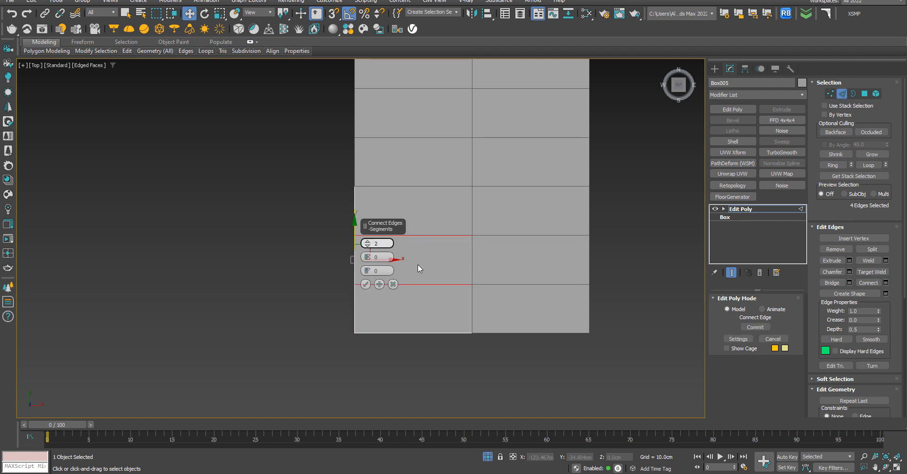
scroll(370, 241, "up", 1)
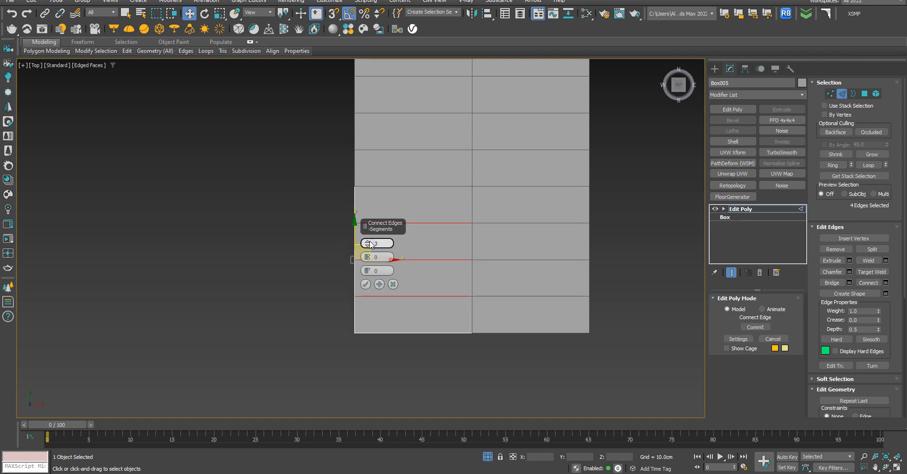
middle_click_drag(500, 229, 289, 221)
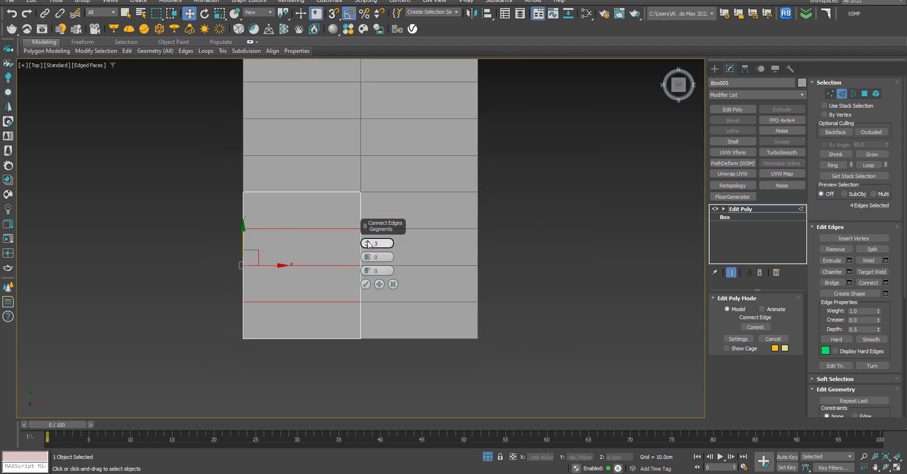
scroll(369, 244, "up", 1)
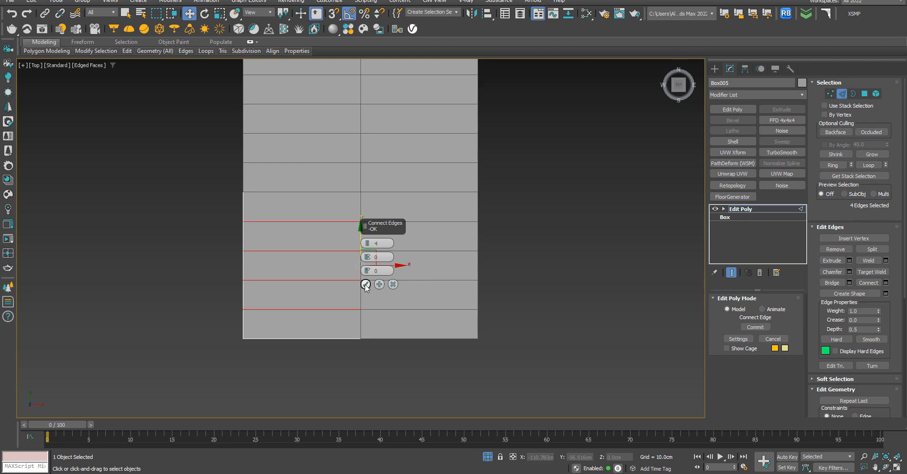
left_click(365, 285)
scroll(304, 356, "down", 3)
scroll(298, 234, "up", 3)
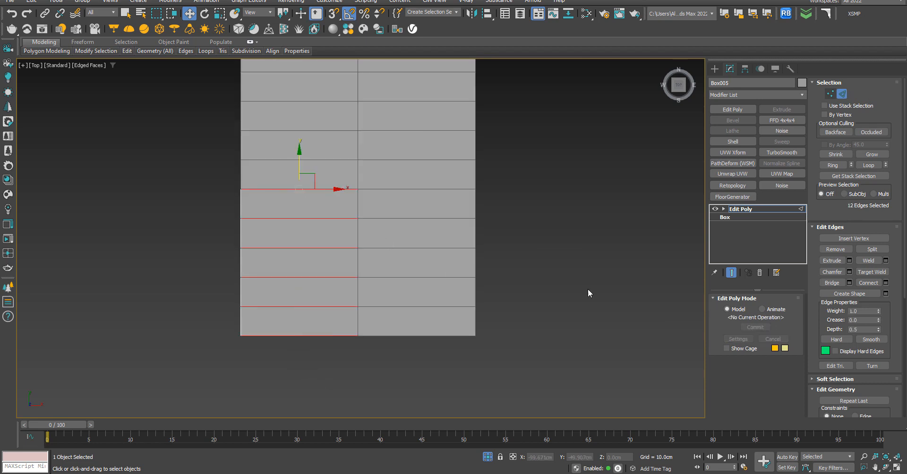
Connect the front-left quarter's selected widthwise edges with 3 segments.
left_click(886, 282)
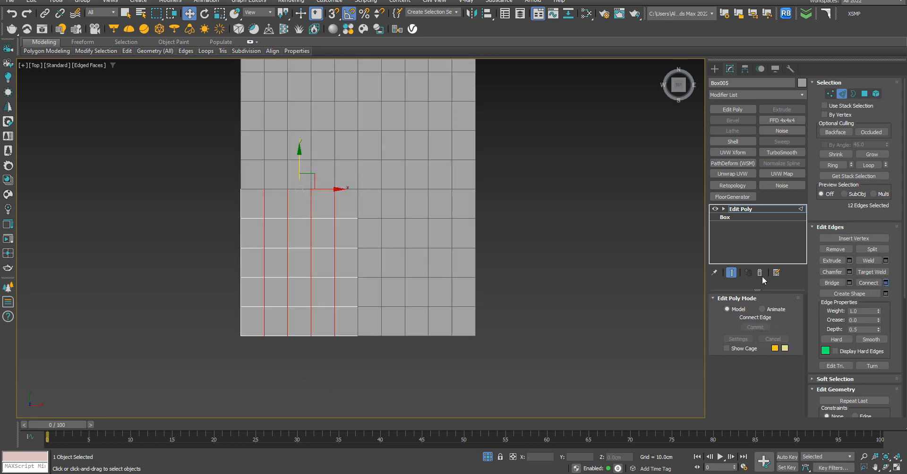
left_click(368, 245)
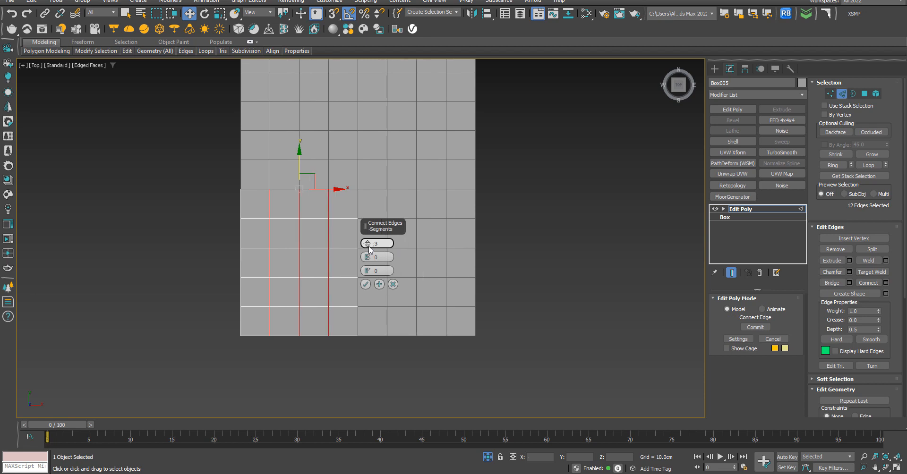
left_click(365, 284)
left_click(592, 273)
In the front view, select the quarter's vertical edges and connect them with 2 segments.
middle_click_drag(592, 273, 563, 287, "alt")
key("f")
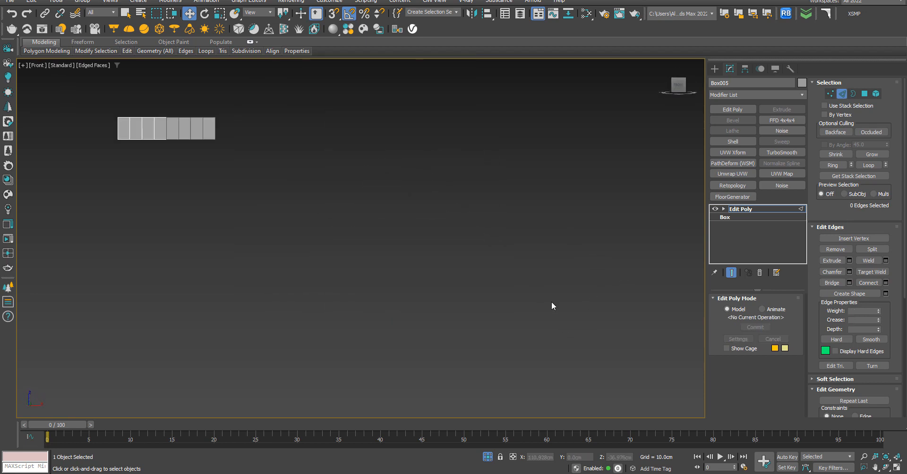
key("z")
scroll(446, 259, "down", 5)
left_click_drag(288, 271, 624, 265)
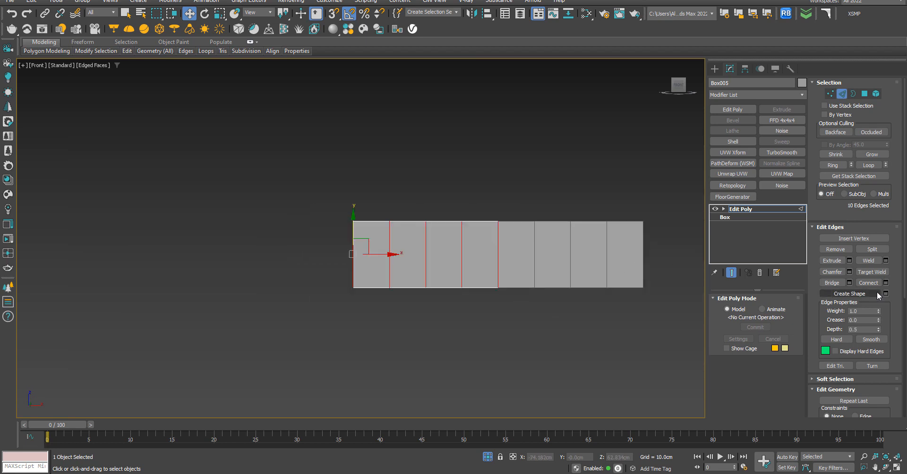
left_click(886, 283)
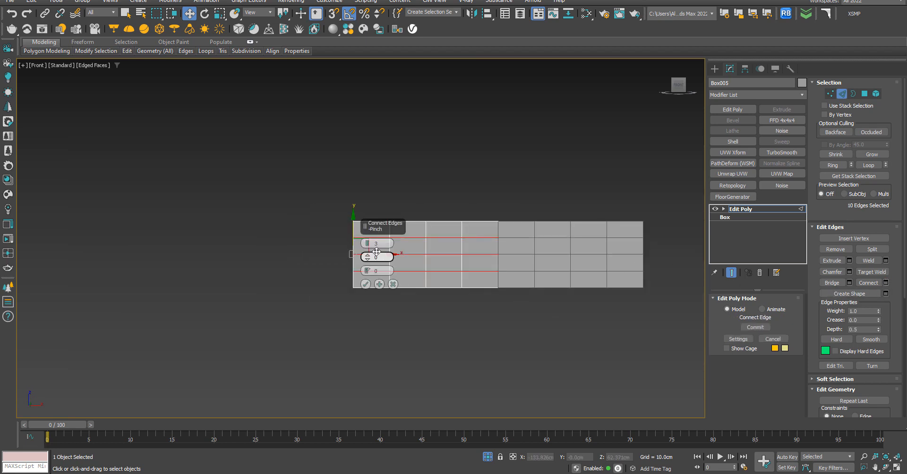
left_click(366, 246)
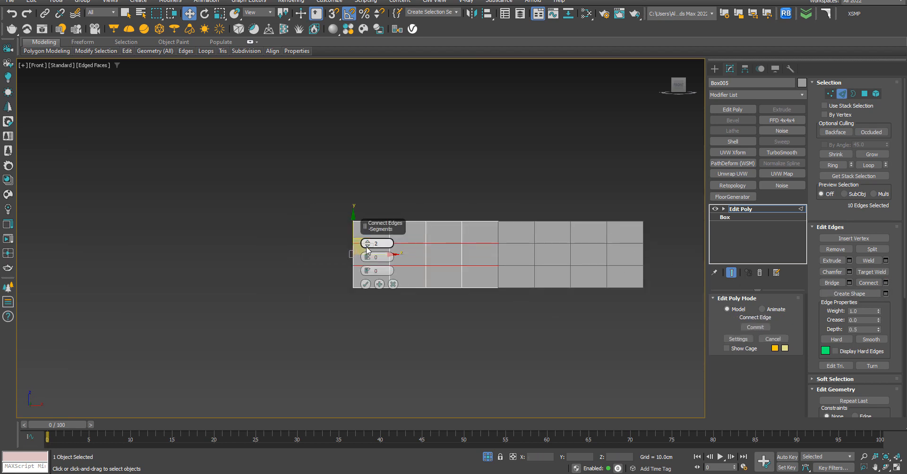
left_click(366, 283)
Switch to the mabel sofa page in Chrome to check the cushion shape, and compare it with the subdivided seat box in 3ds Max.
mouse_move(79, 470)
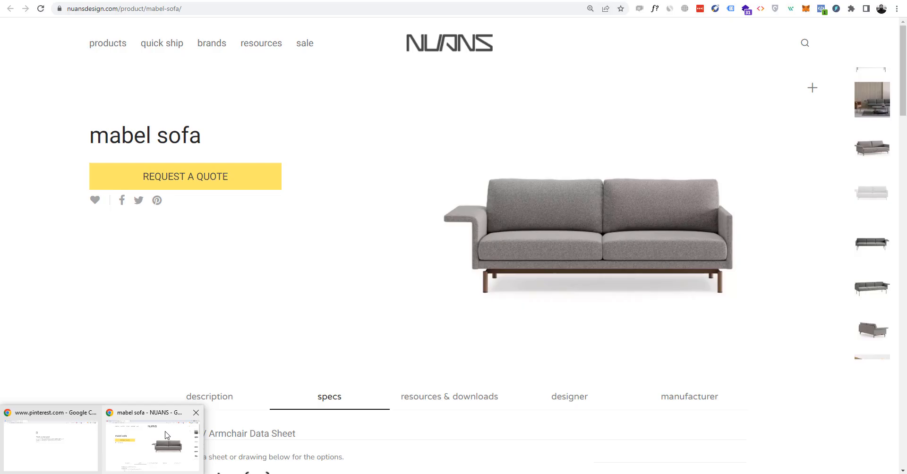
left_click(159, 447)
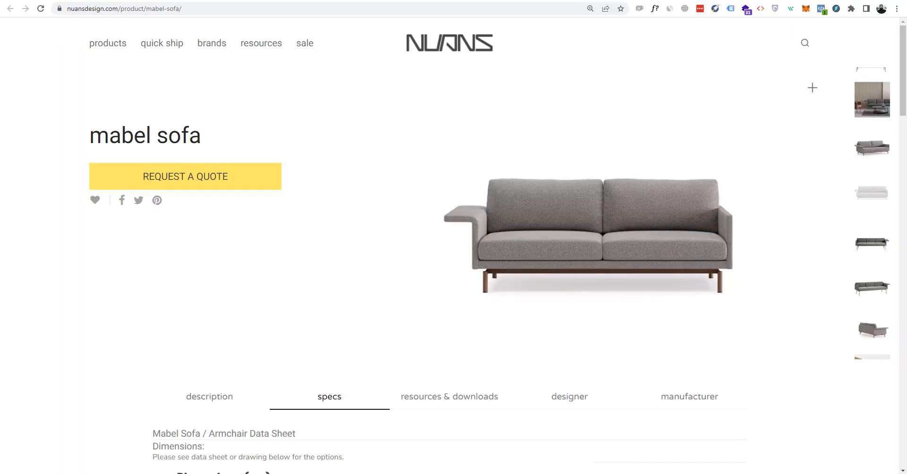
key("ctrl+Tab")
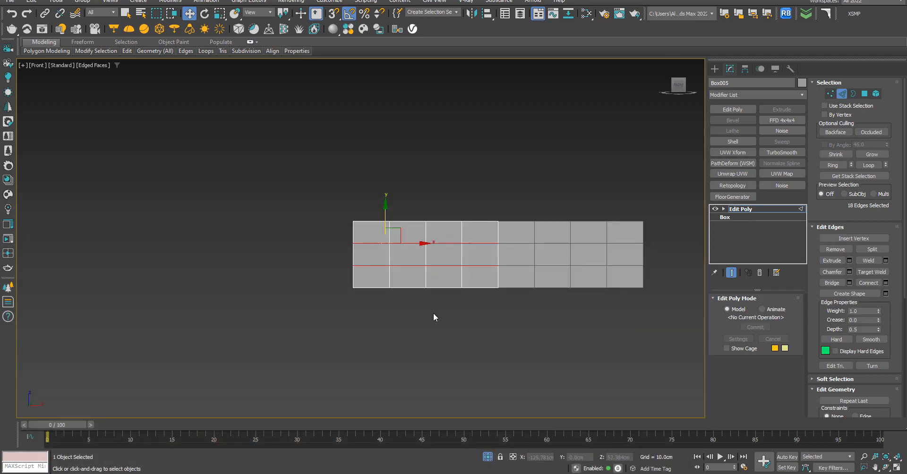
left_click(434, 314)
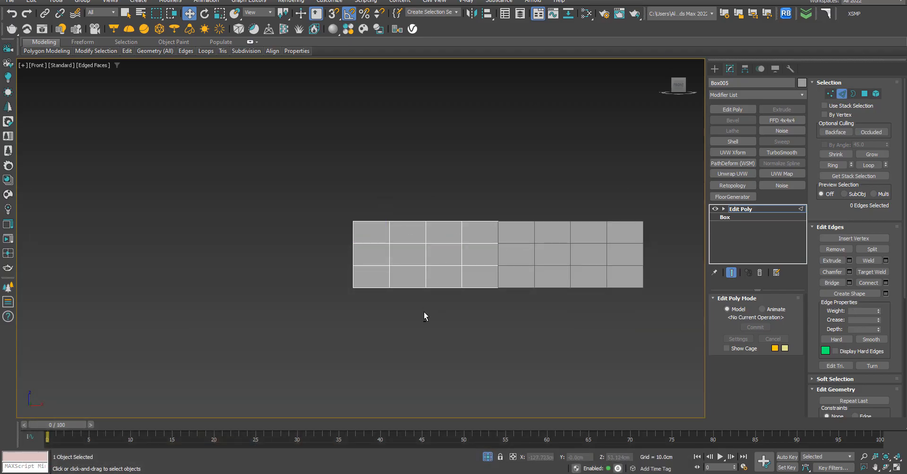
middle_click_drag(424, 313, 472, 294, "alt")
scroll(452, 243, "up", 2)
scroll(459, 226, "down", 2)
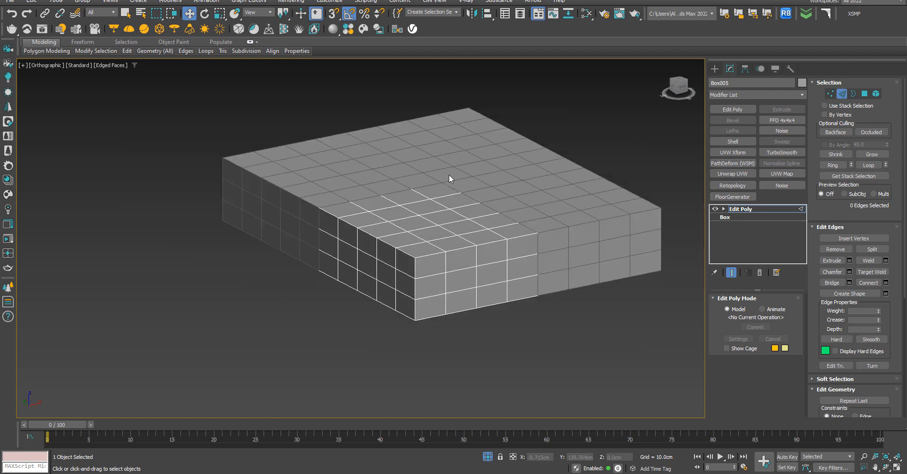
Select a central polygon on the top face of the box and grow the polygon selection three times.
left_click(434, 188)
left_click(864, 94)
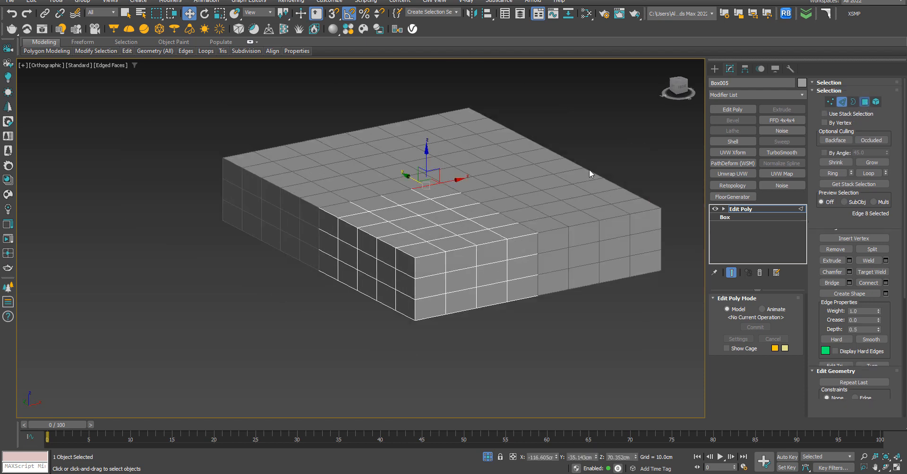
left_click(450, 189)
middle_click_drag(457, 192, 442, 222, "alt")
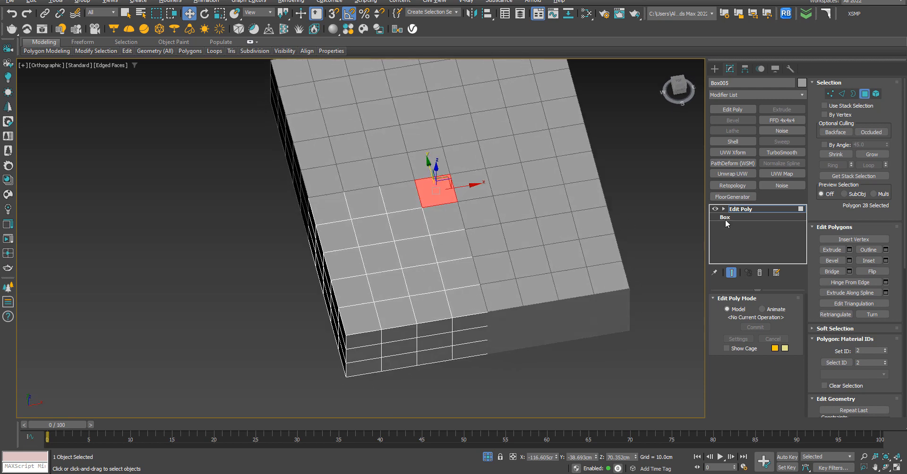
left_click(870, 154)
left_click(870, 154)
left_click(871, 155)
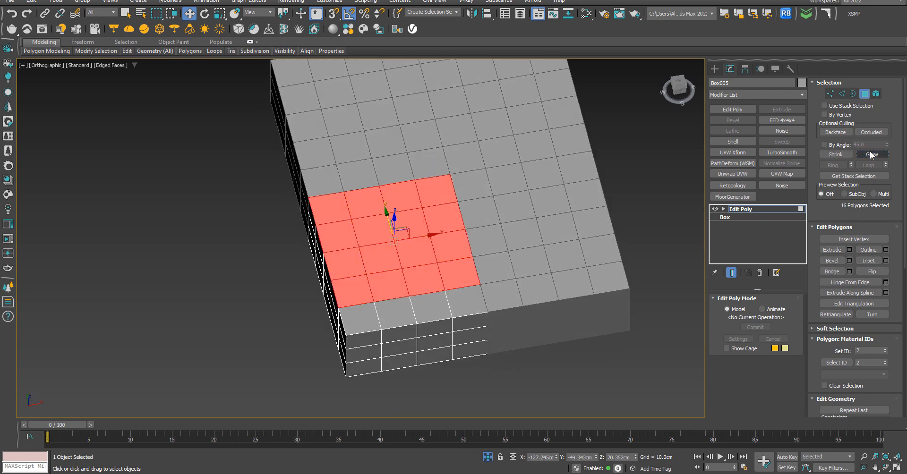
mouse_move(526, 262)
middle_mouse_down("alt")
mouse_move(542, 242)
mouse_move(521, 259)
middle_mouse_up("alt")
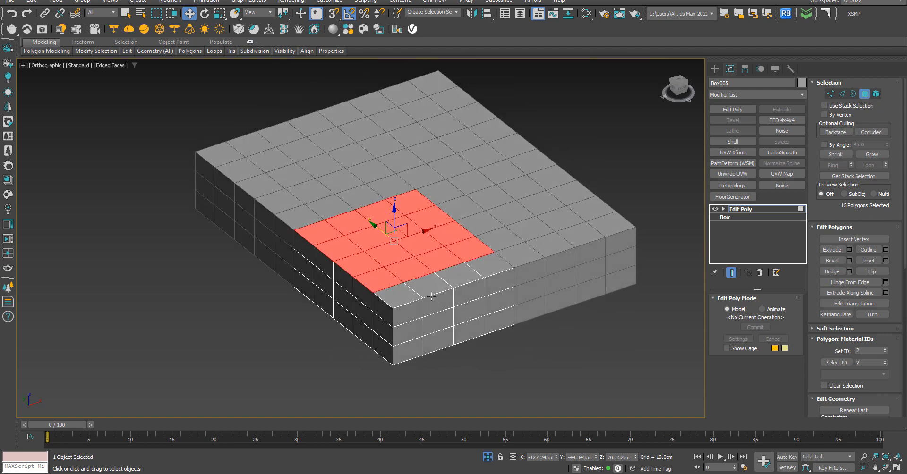
middle_click_drag(300, 249, 246, 364, "alt")
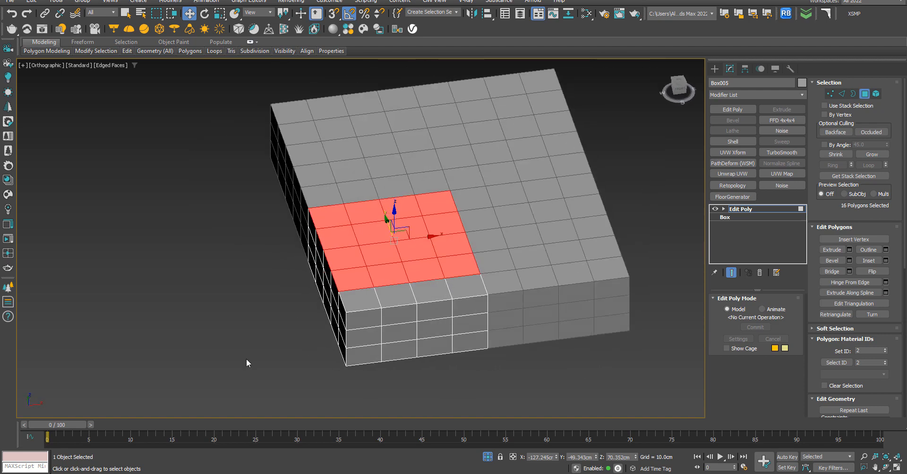
Examine the brown leather sofa reference on Pinterest in the browser, return to 3ds Max and clear the polygon selection.
left_click(107, 470)
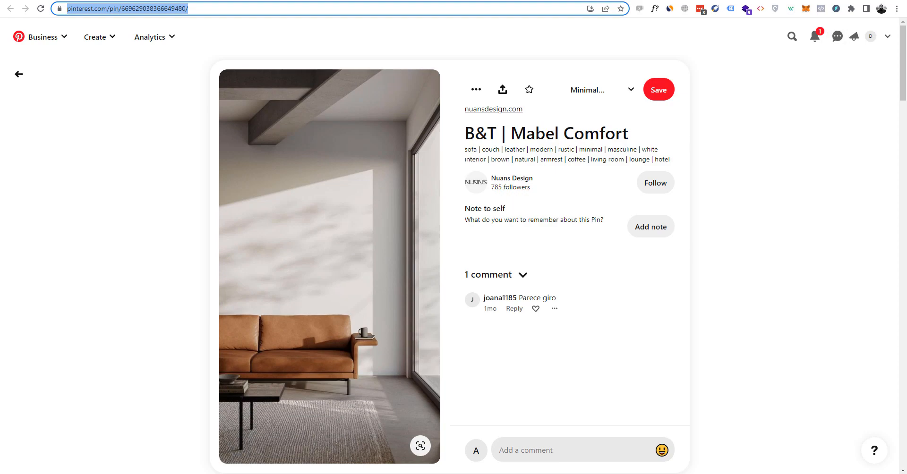
left_click(851, 1)
left_click(187, 262)
Try connecting the edges across the top face's outer left column in the top view with 1 segment and about -13 slide.
middle_click_drag(344, 302, 361, 314, "alt")
key("t")
scroll(323, 204, "down", 2)
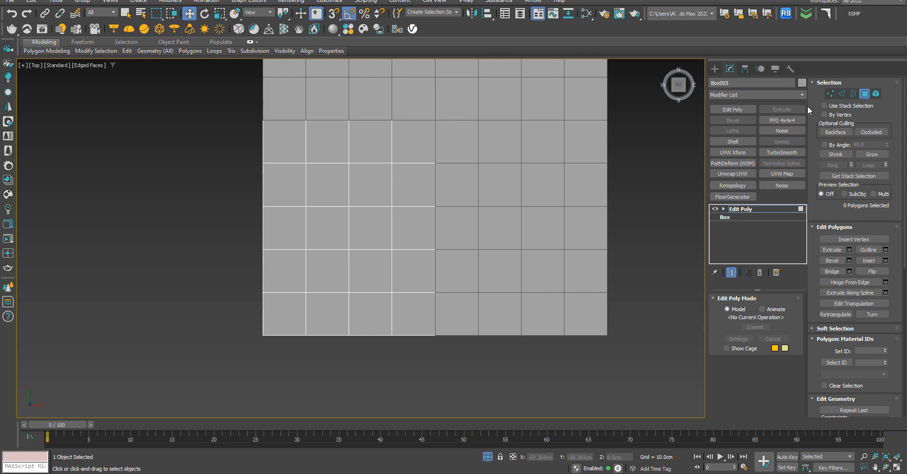
left_click(840, 93)
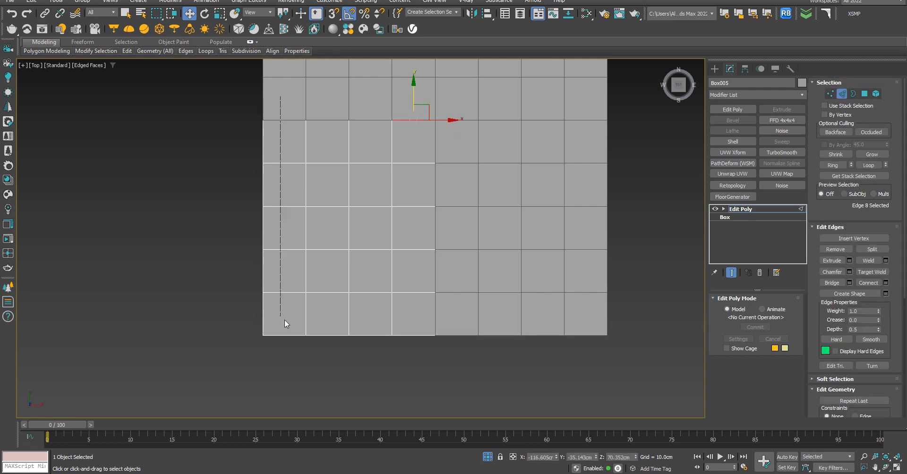
left_click_drag(284, 329, 278, 323)
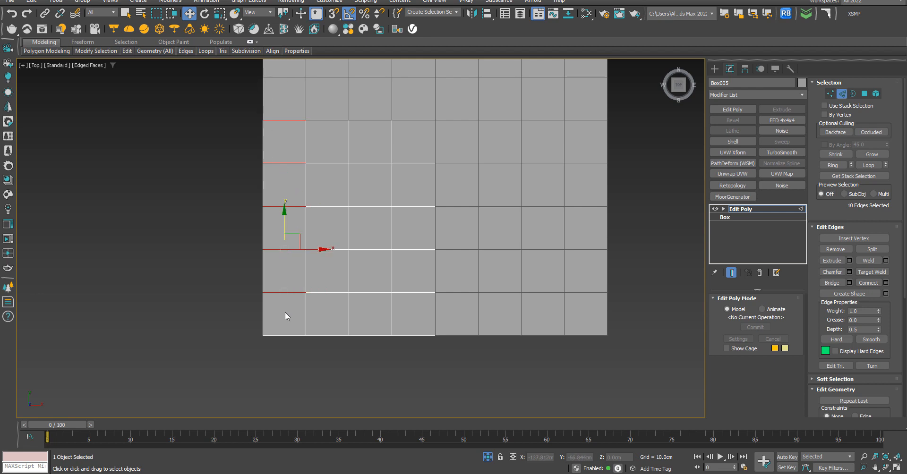
left_click(885, 282)
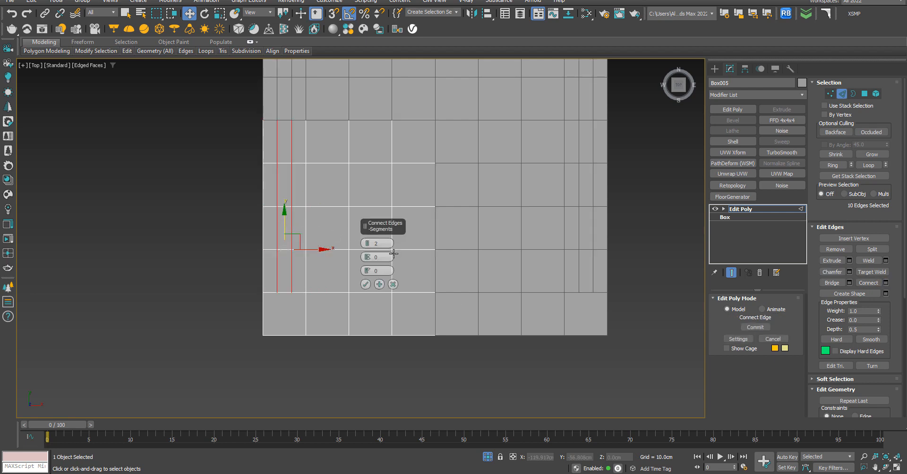
left_click_drag(367, 257, 366, 227)
right_click(368, 258)
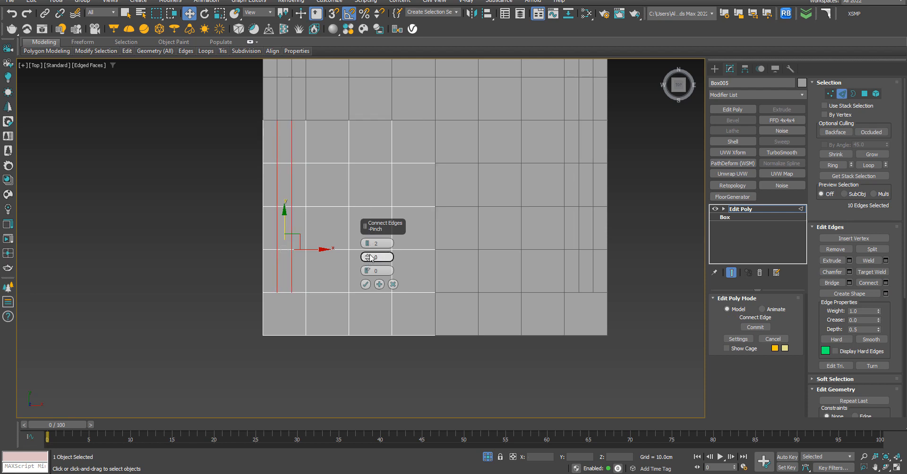
left_click(368, 246)
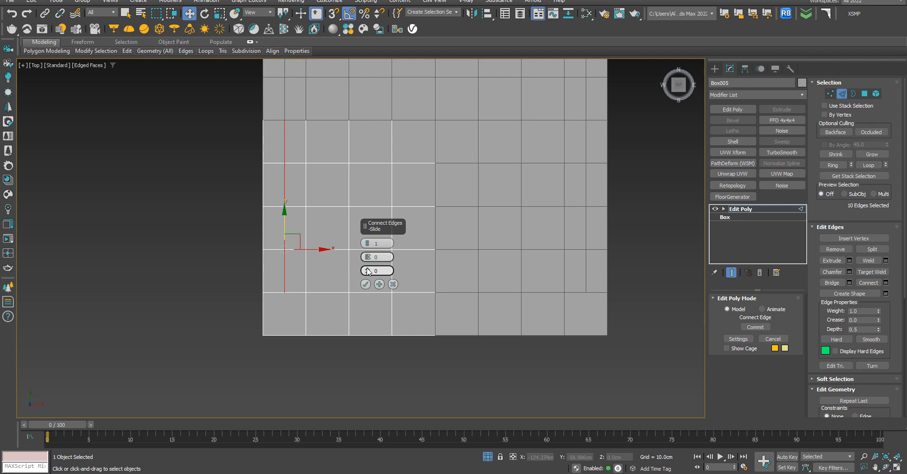
left_click_drag(367, 271, 364, 294)
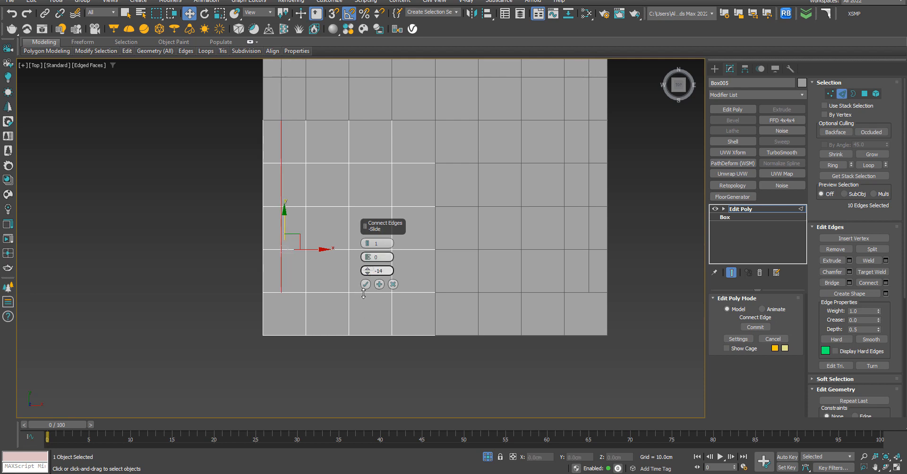
Try including the front-row edges in the connection at -50 slide, inspect the preview, and cancel it.
left_click_drag(278, 308, 549, 324, "ctrl")
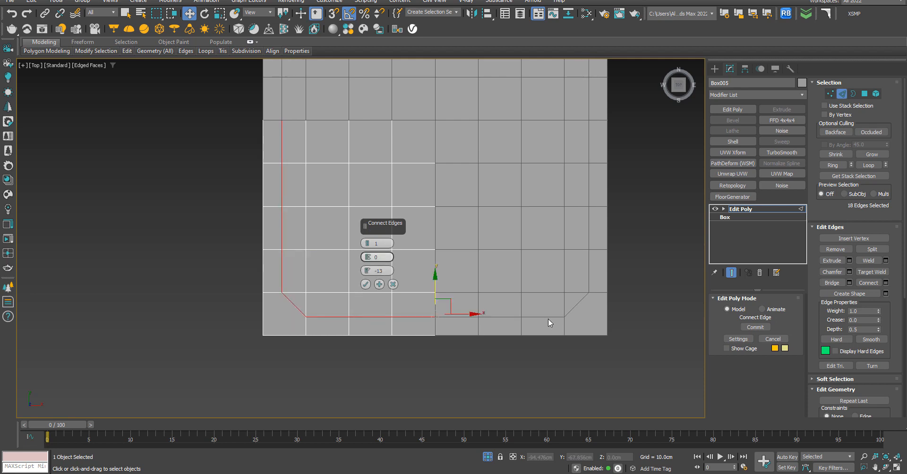
left_click_drag(367, 273, 382, 344)
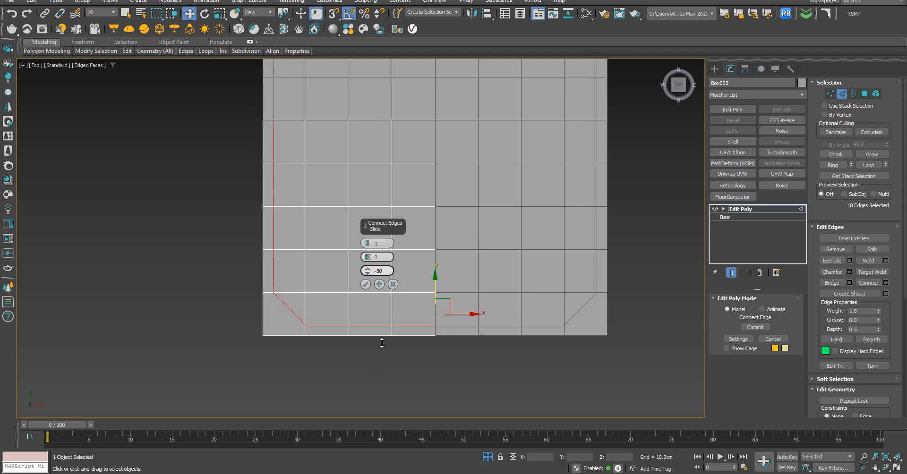
scroll(292, 314, "down", 2)
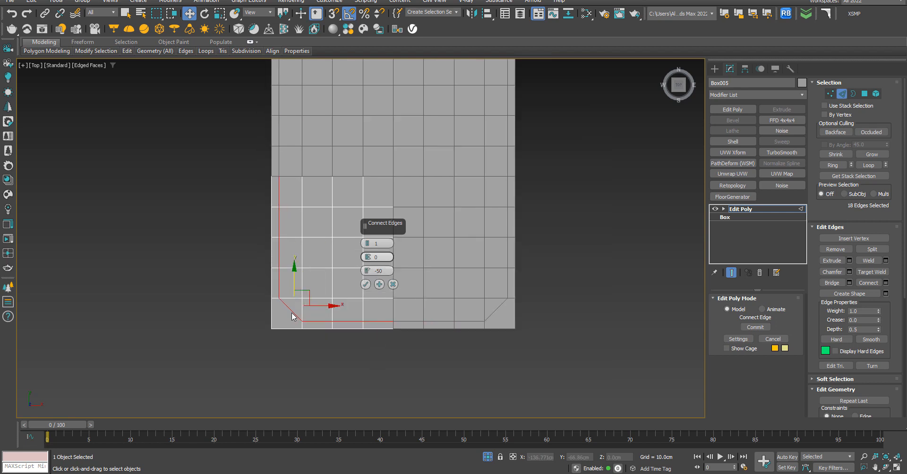
scroll(293, 319, "up", 3)
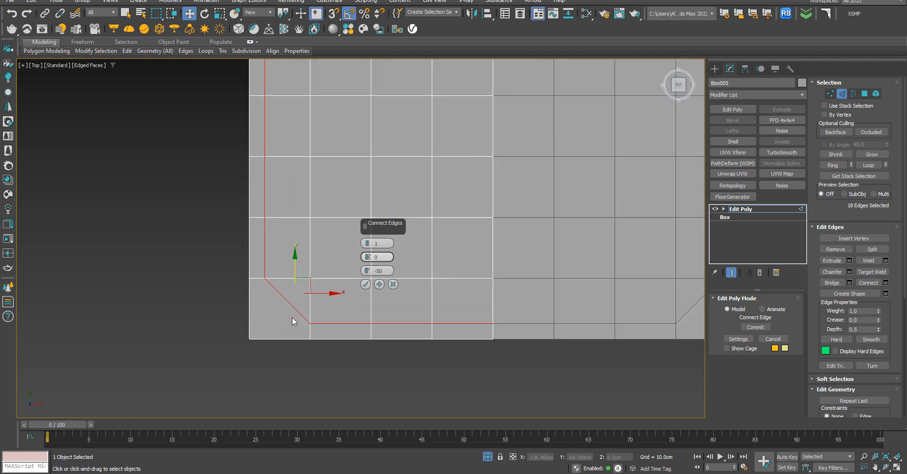
scroll(292, 318, "down", 1)
middle_click_drag(291, 321, 399, 311, "alt")
left_click(393, 284)
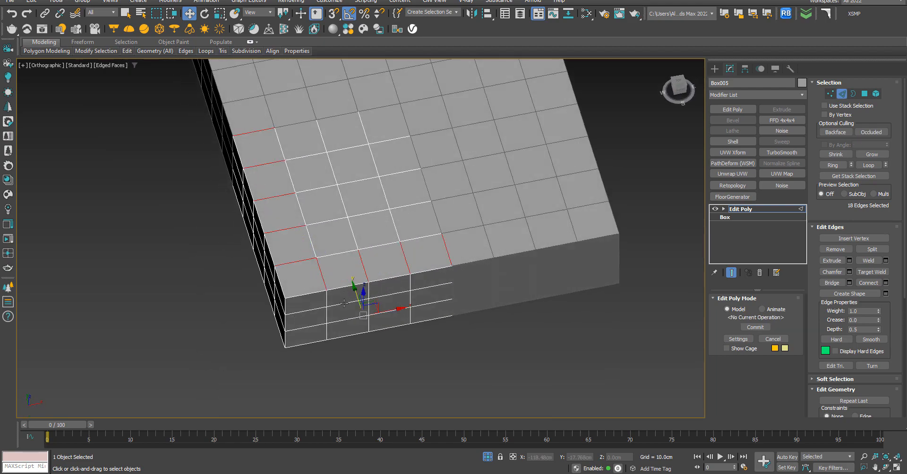
Connect only the edges across the top face's outer left column with 1 segment, 0 pinch and -50 slide.
key("t")
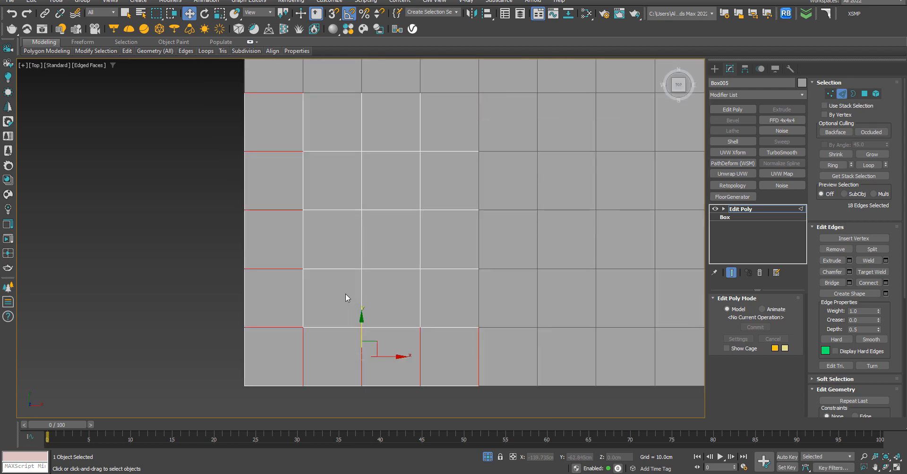
left_click(267, 352)
left_click_drag(280, 364, 279, 364)
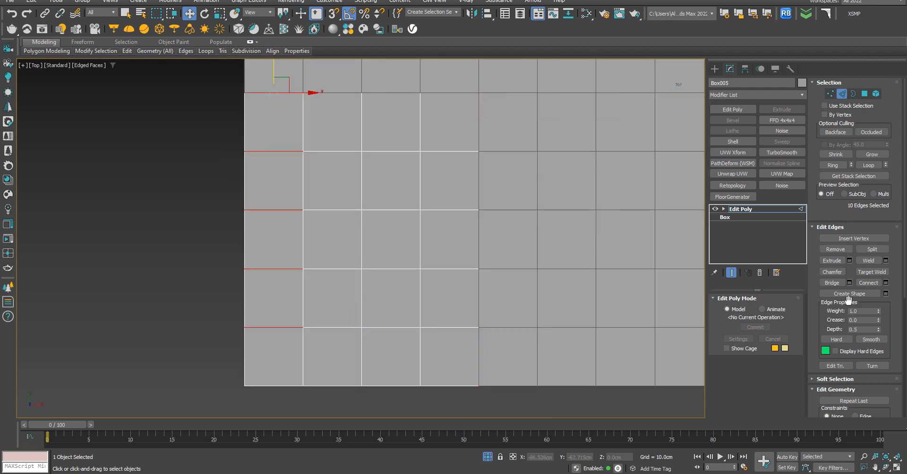
left_click(885, 282)
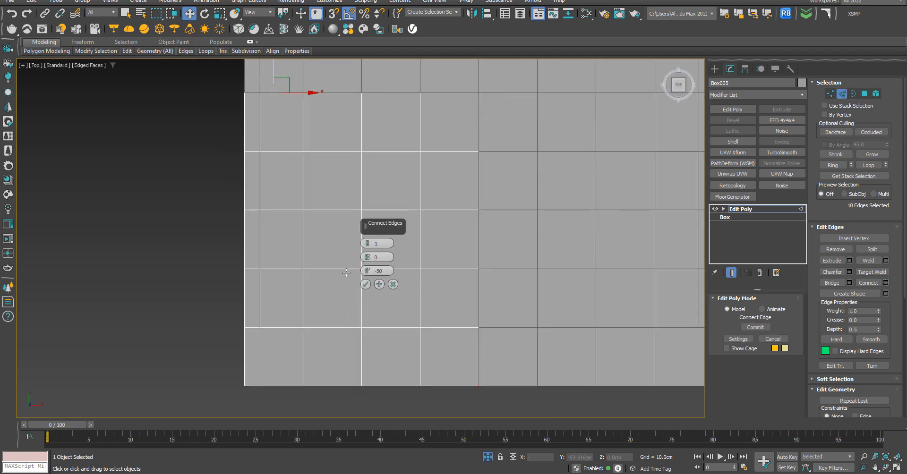
left_click(365, 284)
Connect the edges across the top face's front row with 1 segment, 0 pinch and -50 slide.
left_click_drag(278, 355, 622, 349)
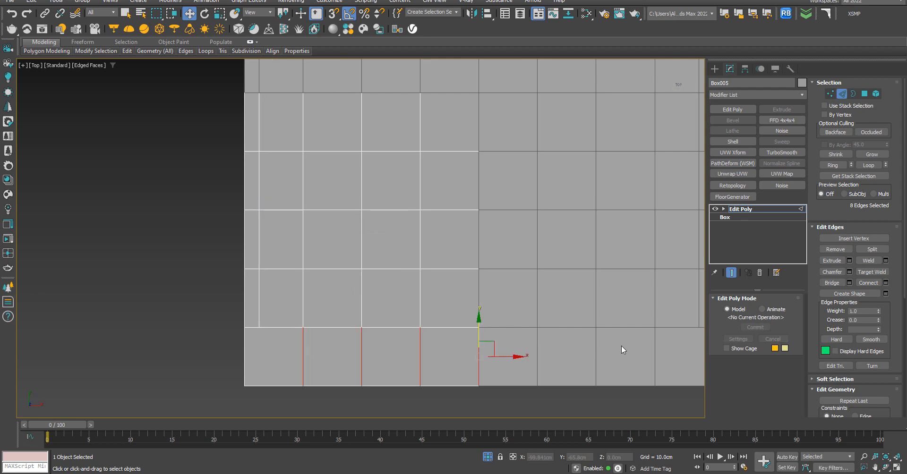
left_click(885, 282)
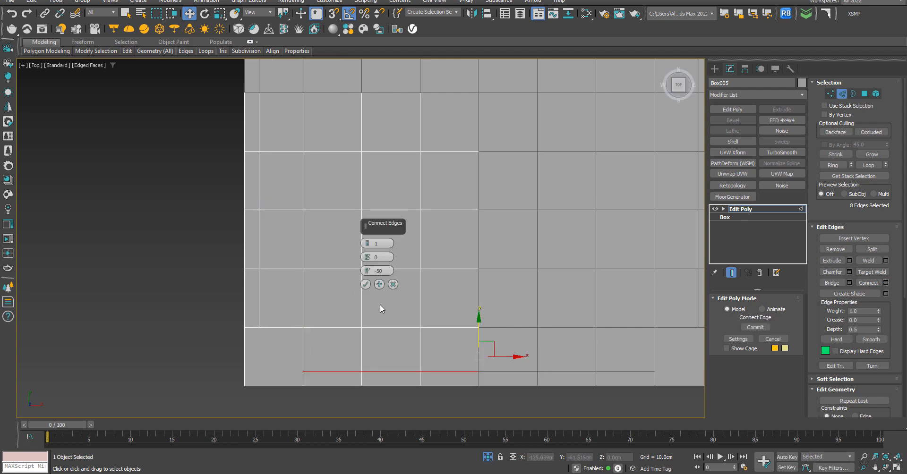
left_click(365, 284)
Select the vertical edges at the box's front corner, change the chamfer type and chamfer them by about 2.06 cm.
middle_click_drag(260, 351, 318, 296, "alt")
double_click(278, 334)
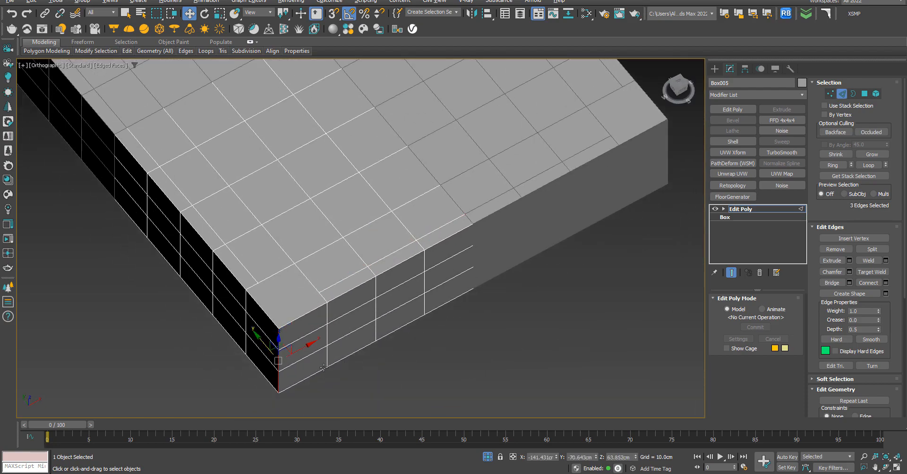
mouse_move(324, 368)
middle_mouse_down("alt")
mouse_move(389, 271)
mouse_move(313, 339)
mouse_move(334, 360)
middle_mouse_up("alt")
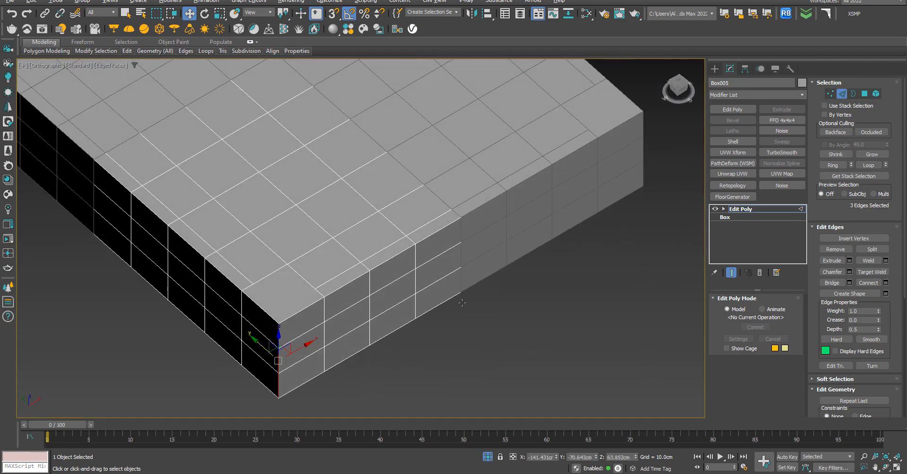
left_click(848, 272)
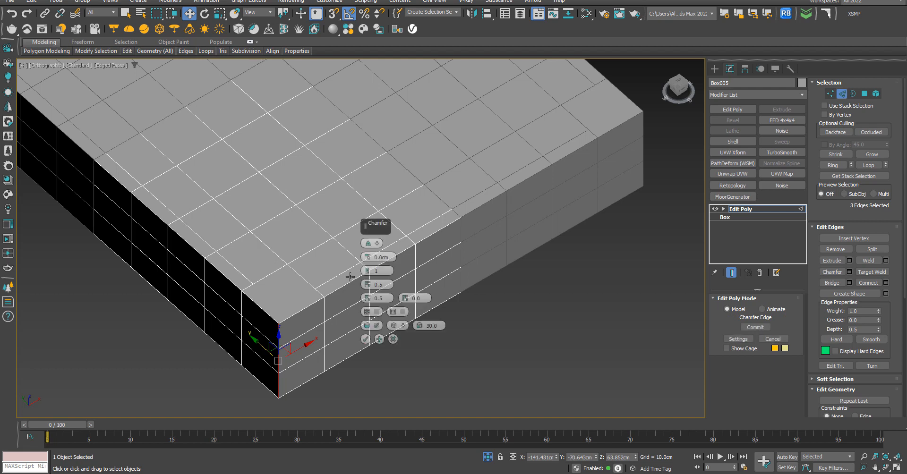
left_click(369, 243)
left_click(367, 273)
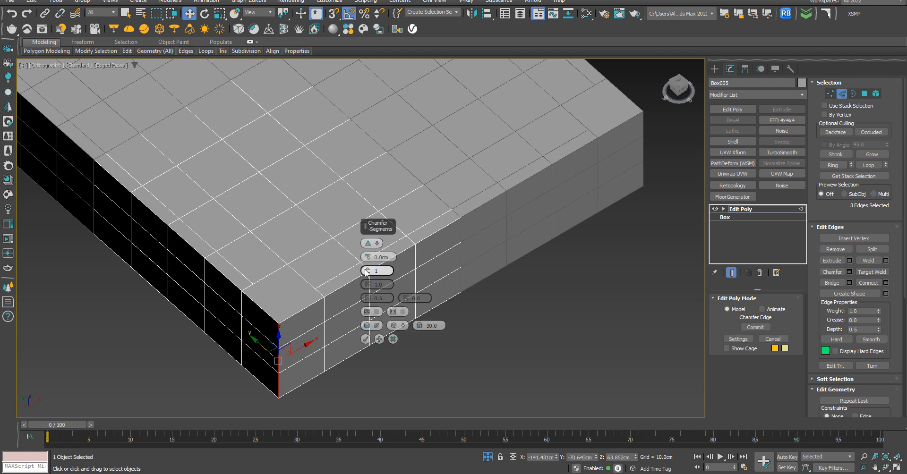
left_click_drag(367, 258, 371, 242)
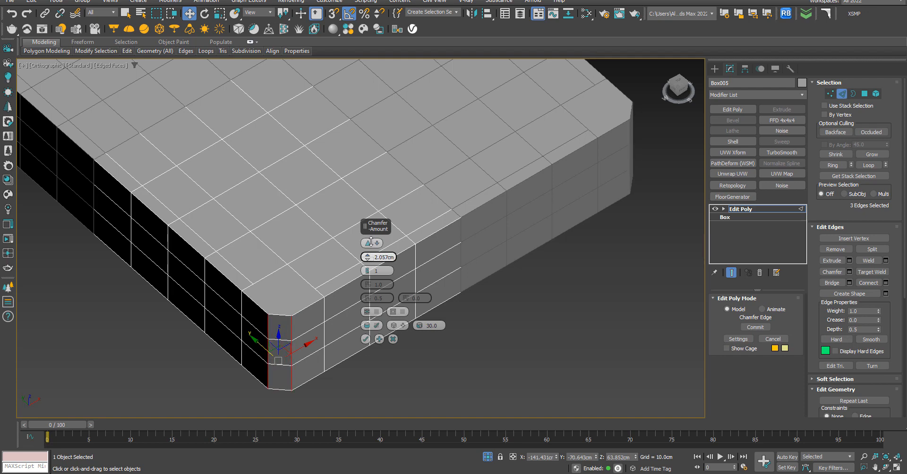
Set the corner chamfer to 2 segments with an amount of about 2.66 cm and apply it.
scroll(270, 278, "down", 2)
middle_click_drag(270, 278, 284, 303, "alt")
left_click(369, 269)
scroll(285, 302, "up", 4)
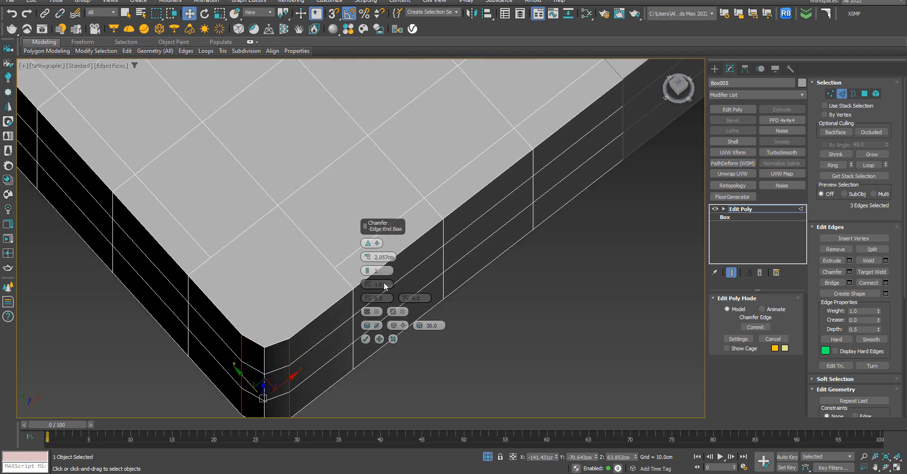
left_click_drag(367, 269, 370, 256)
scroll(271, 272, "down", 2)
middle_click_drag(271, 272, 370, 363, "alt")
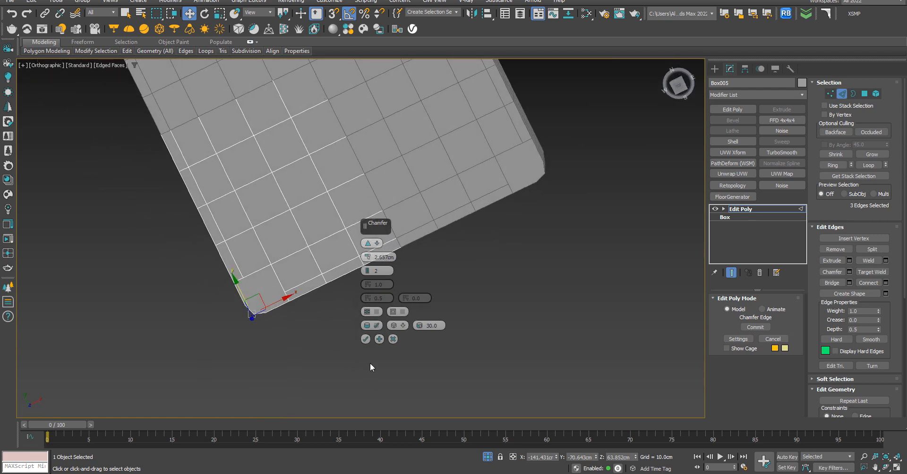
left_click(365, 339)
Cut an edge from the front end of the left inset line into the top face's corner and out to the nearest rounded-corner vertex.
middle_click_drag(332, 334, 370, 324, "alt")
key("t")
scroll(371, 313, "up", 3)
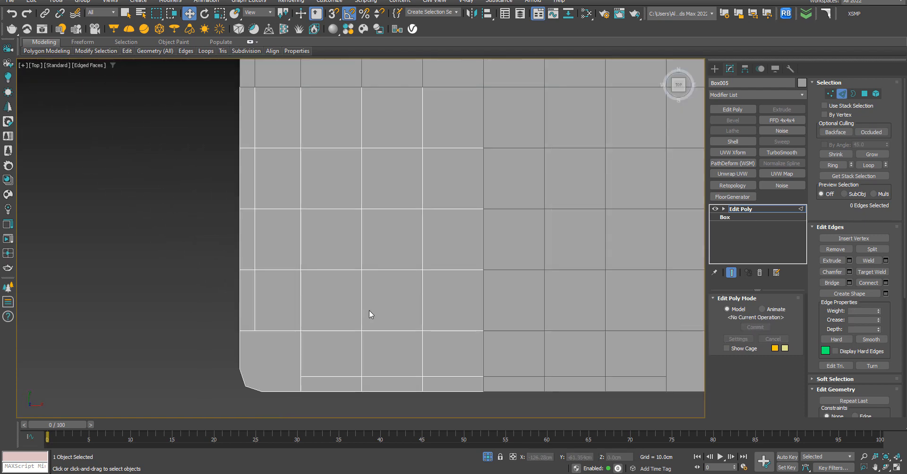
left_click(829, 93)
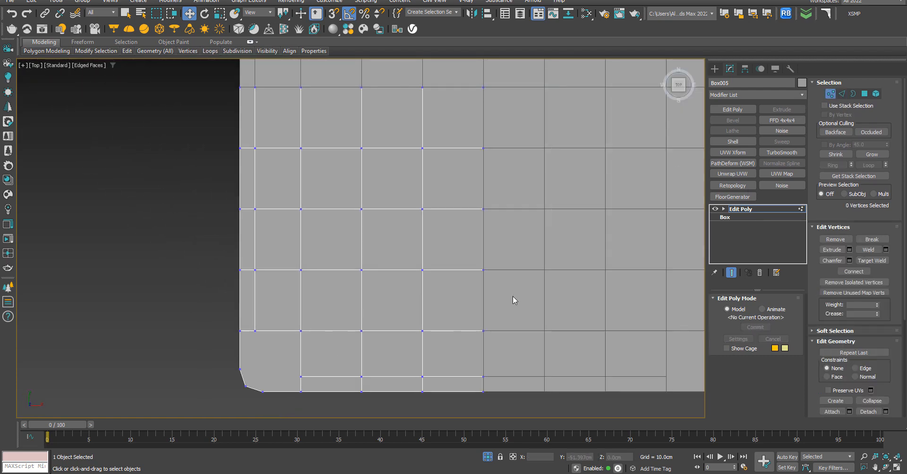
scroll(278, 337, "up", 2)
scroll(250, 331, "up", 1)
right_click(245, 324)
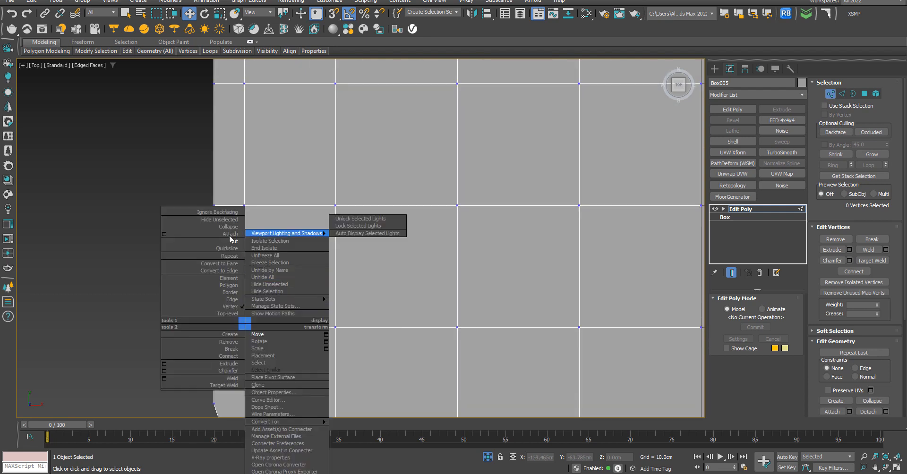
left_click(233, 242)
right_click(234, 236)
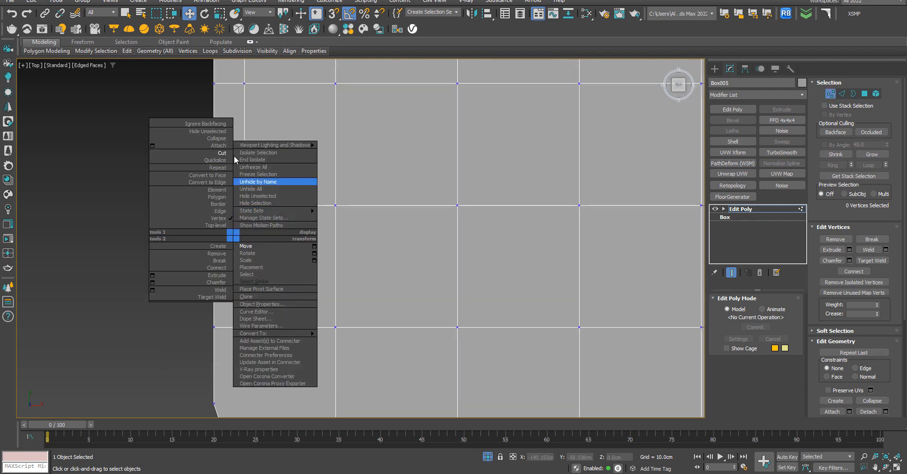
left_click(221, 155)
middle_click_drag(304, 276, 347, 178)
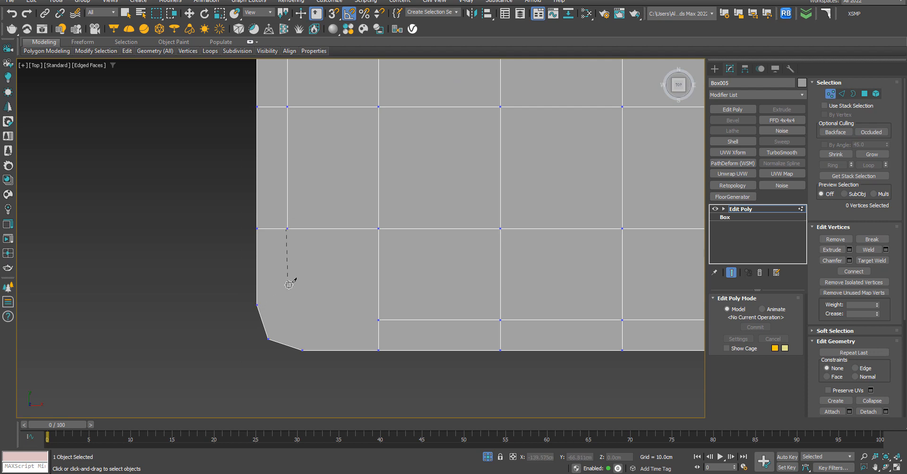
left_click(303, 350)
left_click(258, 306)
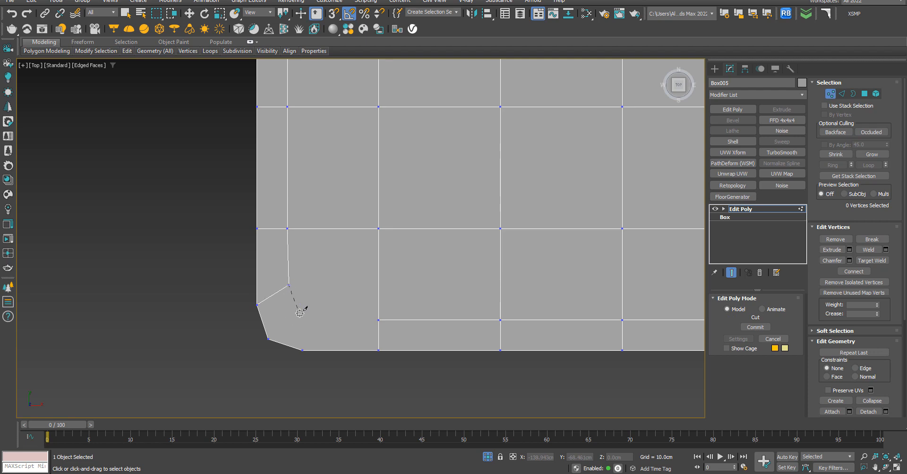
left_click(297, 309)
right_click(308, 322)
key("ctrl+z")
key("ctrl+z")
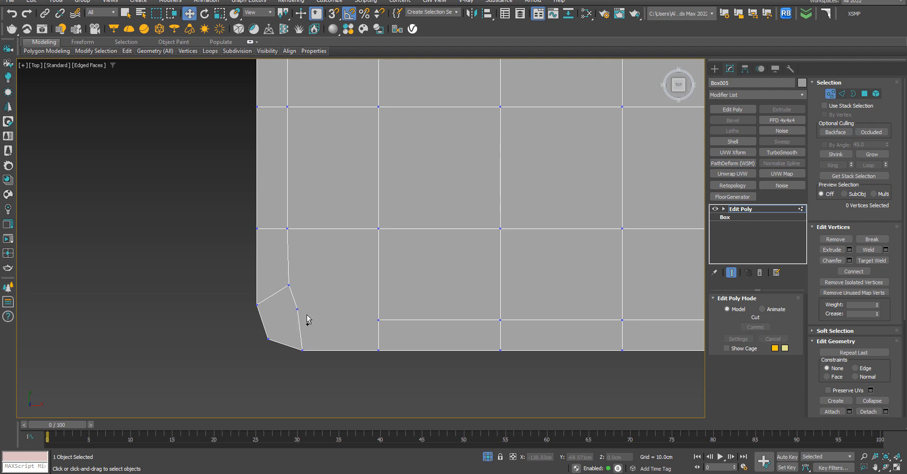
Cut from the front inset row's end vertex to the adjoining rounded-corner vertex, and from the middle rounded-corner vertex inward.
right_click(378, 320)
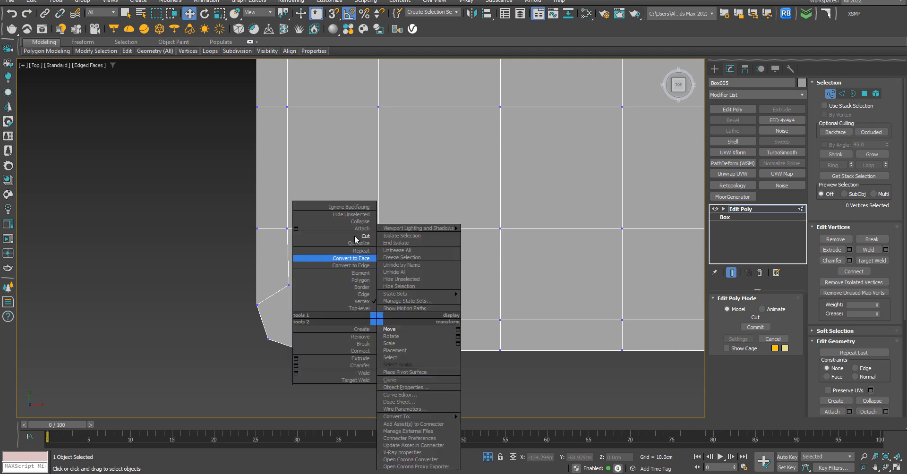
left_click(364, 237)
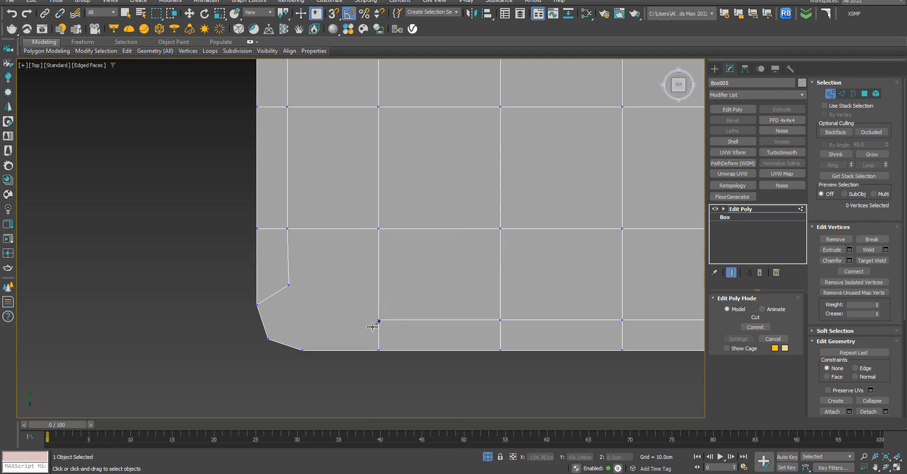
left_click(316, 319)
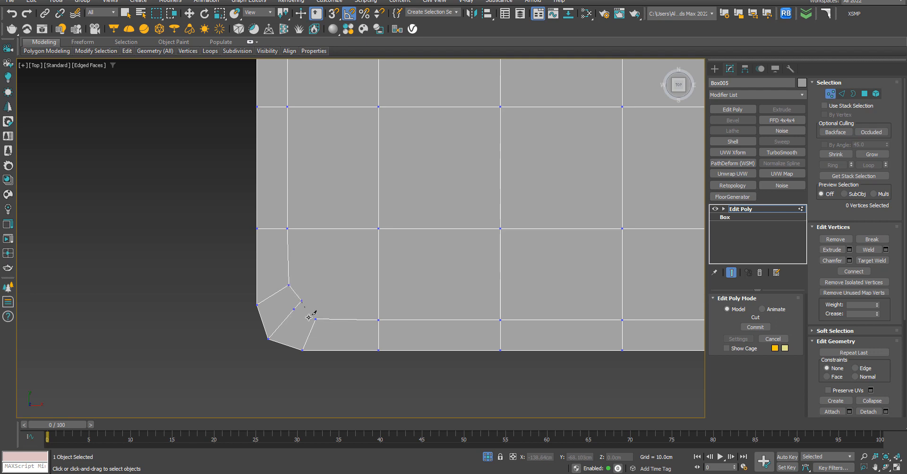
key("w")
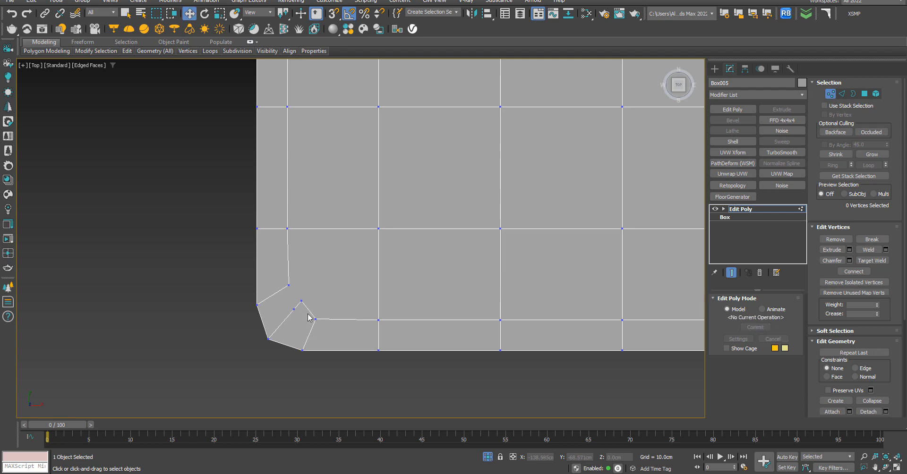
Remove the stray vertex along the middle corner cut, keeping the cut edge.
scroll(305, 311, "up", 2)
left_click(289, 307)
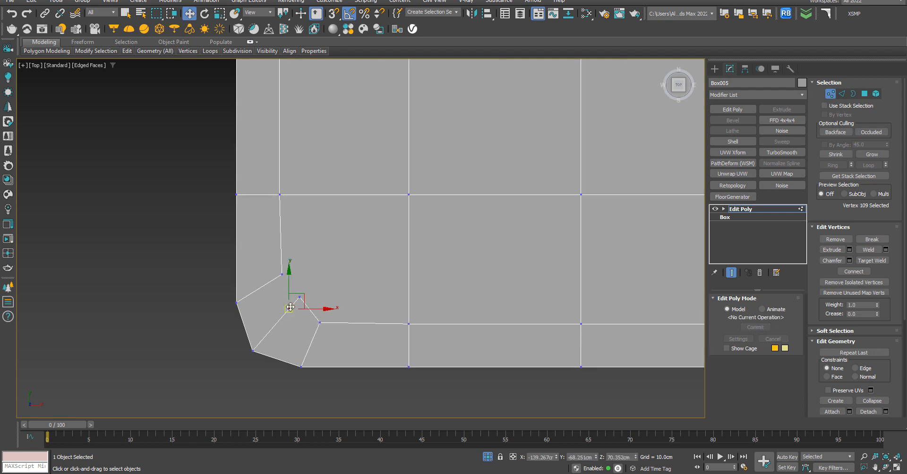
key("BackSpace")
Cut an edge between the left inset line's end vertex and the inner end of the middle corner cut.
right_click(282, 278)
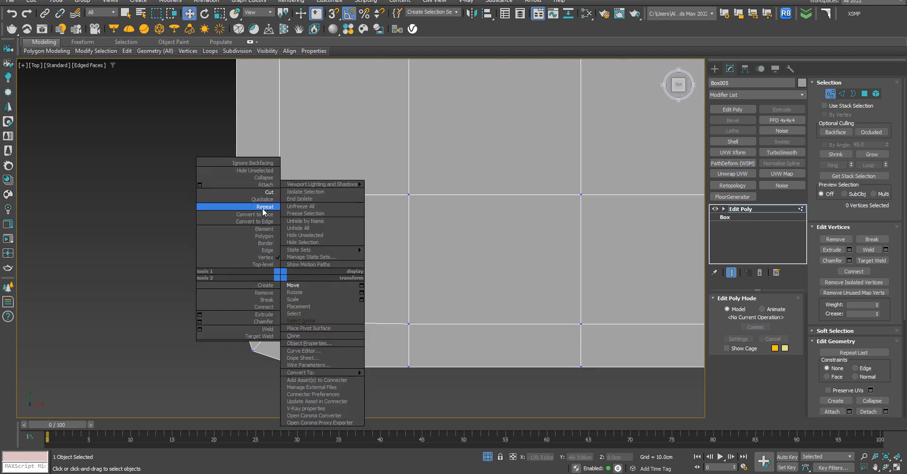
left_click(266, 203)
right_click(267, 217)
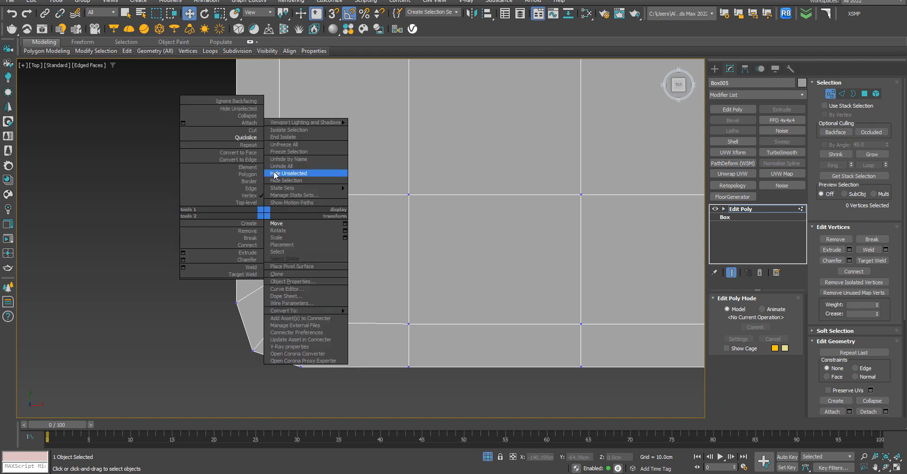
left_click(259, 136)
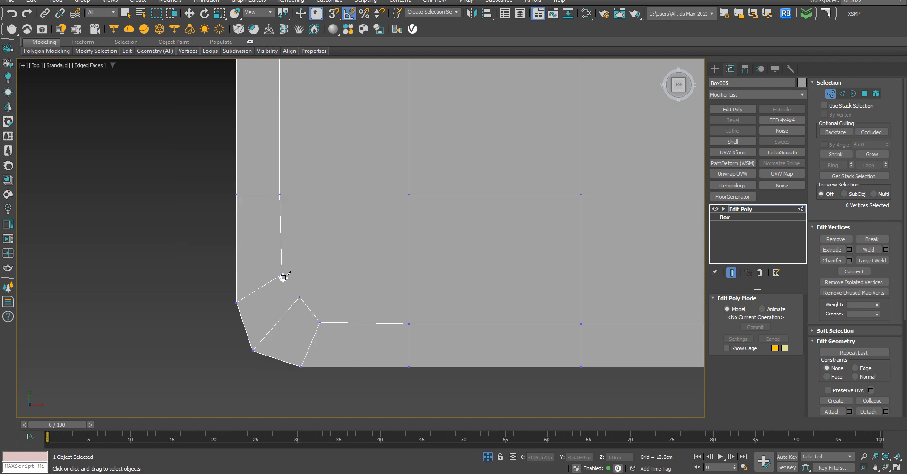
left_click(301, 298)
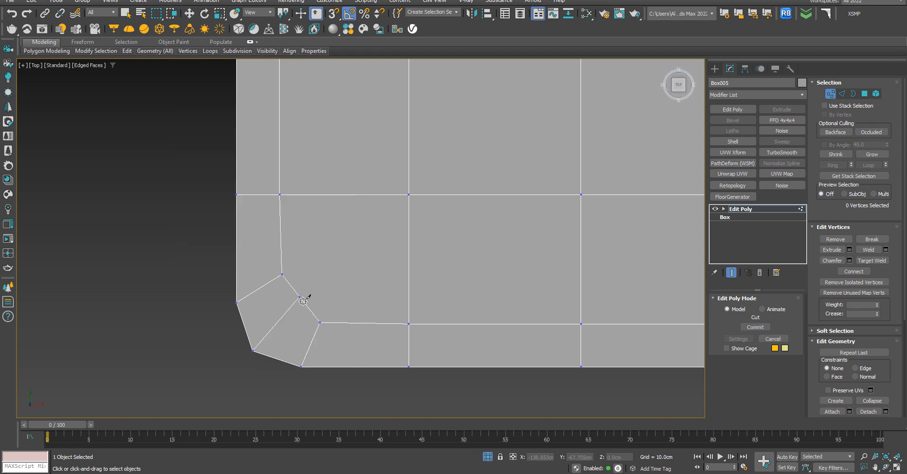
right_click(374, 292)
Move the three inner corner vertices so the inset line curves evenly around the rounded corner.
scroll(307, 309, "up", 2)
left_click(296, 291)
left_click_drag(309, 282, 291, 300)
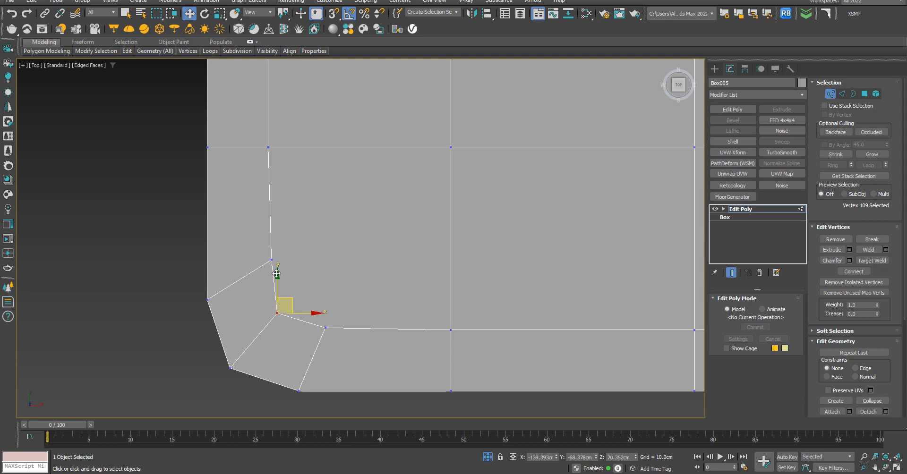
left_click(271, 260)
left_click_drag(289, 261, 288, 262)
left_click(325, 327)
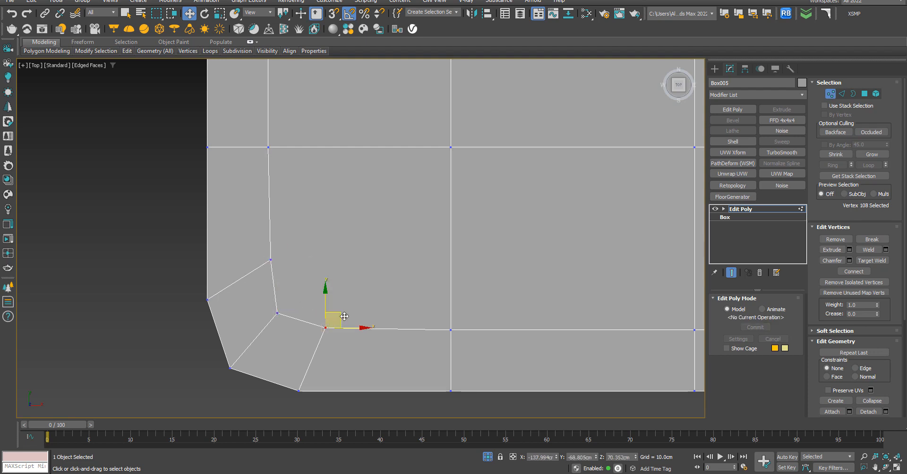
left_click_drag(342, 313, 344, 318)
scroll(317, 286, "down", 6)
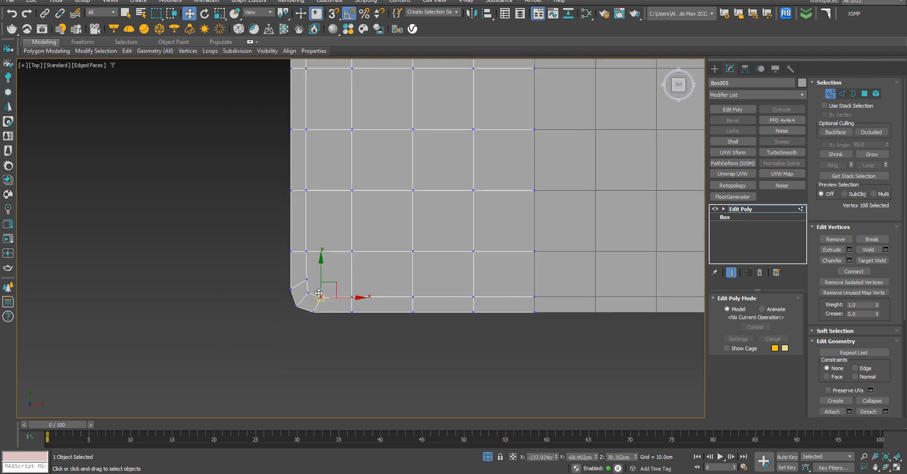
left_click(390, 355)
Select all the polygons inside the inset line on the top face's front-left quarter, including the front row.
scroll(390, 355, "down", 3)
middle_click_drag(399, 368, 424, 305, "alt")
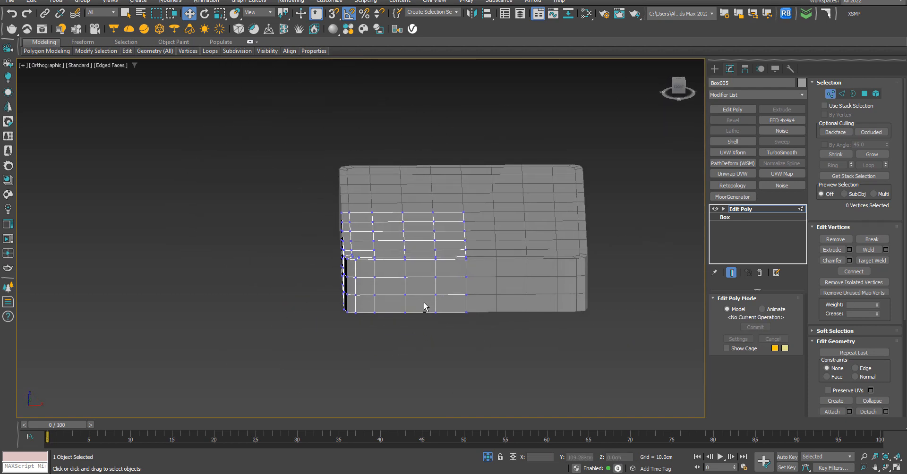
key("t")
scroll(418, 273, "up", 4)
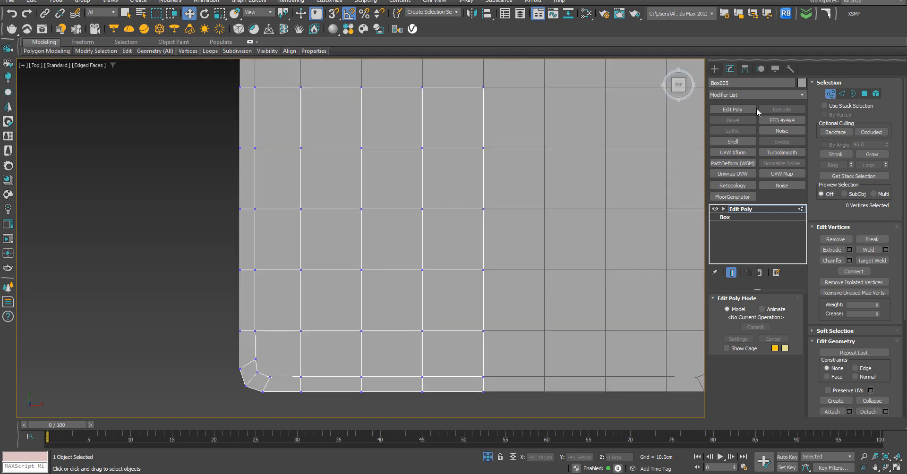
left_click(864, 94)
left_click(468, 106)
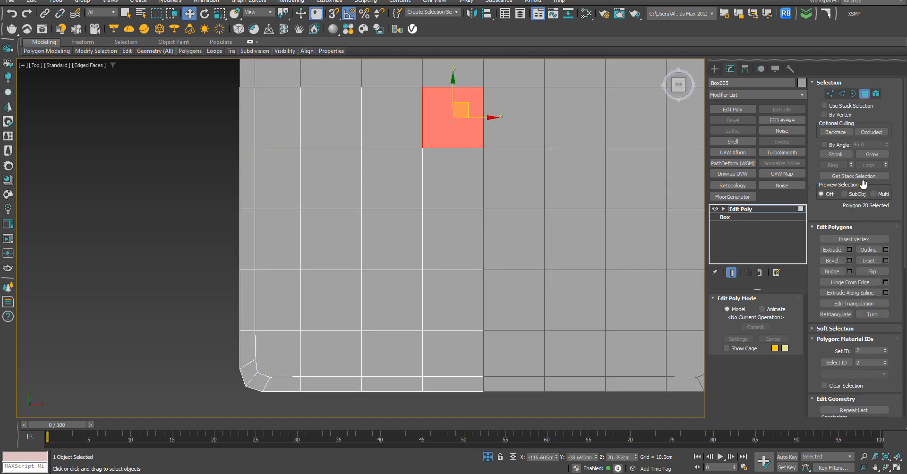
left_click(872, 154)
left_click(872, 154)
left_click(872, 153)
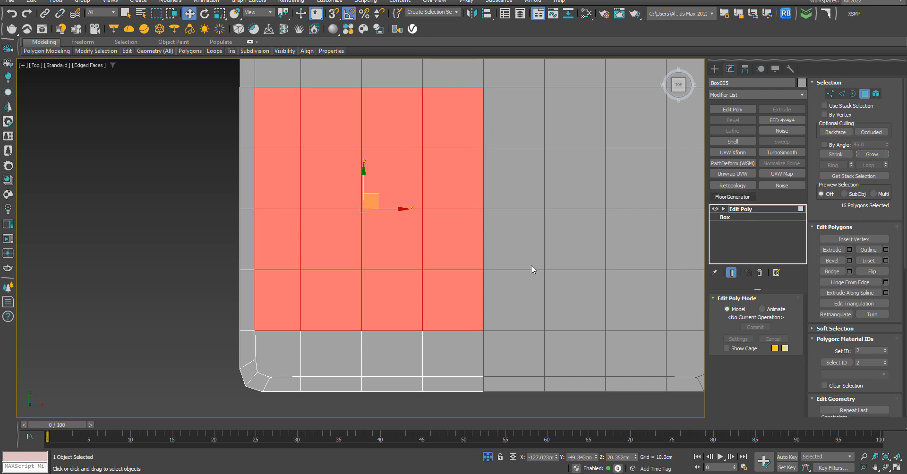
left_click(293, 347, "ctrl")
left_click(334, 346, "ctrl")
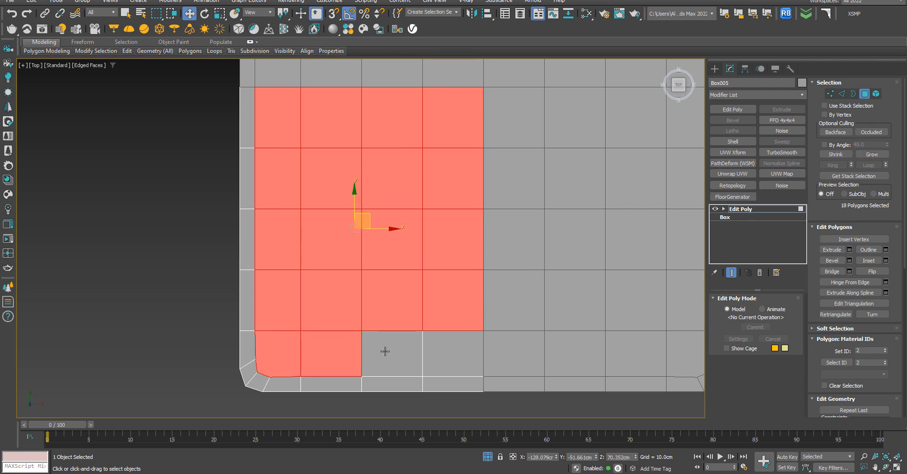
left_click(385, 350, "ctrl")
left_click(457, 347, "ctrl")
Exit isolation and raise the selected top polygons by about 1.3 cm in the front view.
key("f")
key("z")
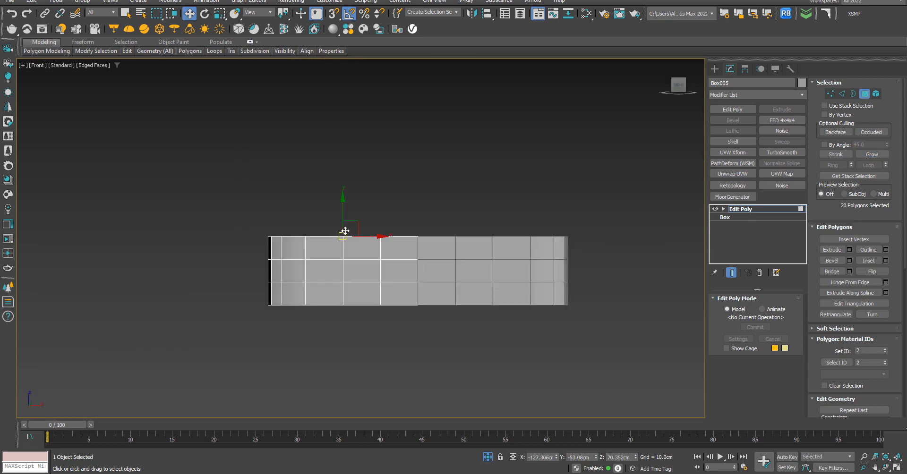
left_click(488, 457)
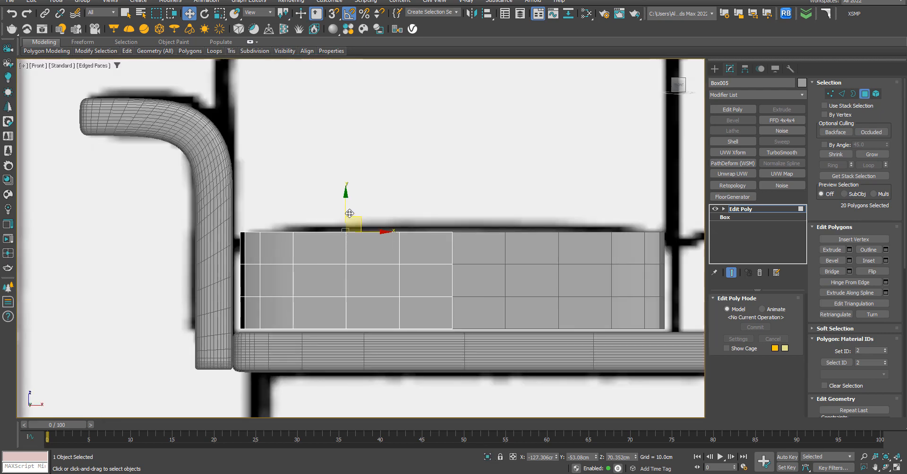
left_click_drag(346, 205, 346, 202)
Shrink the polygon selection by one ring and raise the remaining top polygons by about 0.8 cm.
scroll(346, 201, "down", 4)
middle_click_drag(346, 201, 368, 251, "alt")
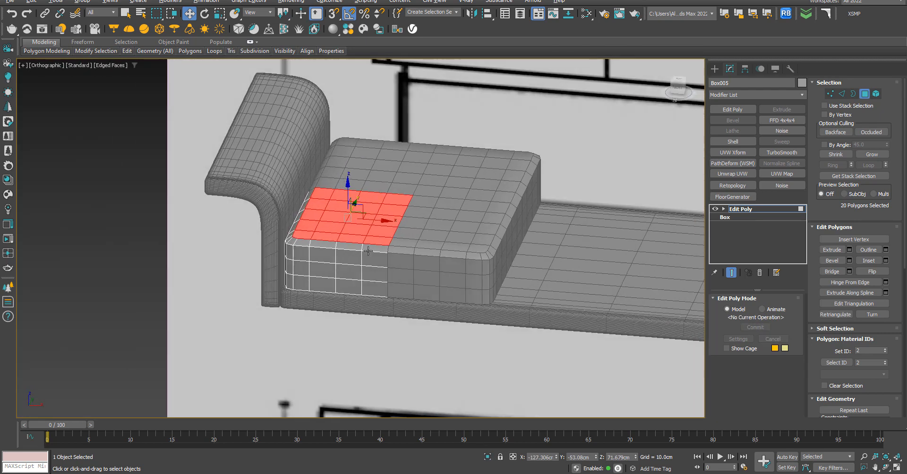
left_click(846, 155)
key("f")
key("z")
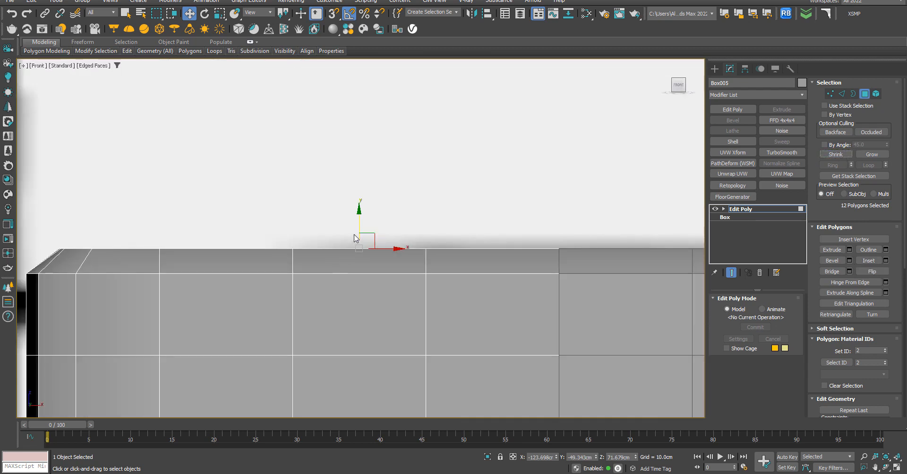
scroll(358, 226, "down", 4)
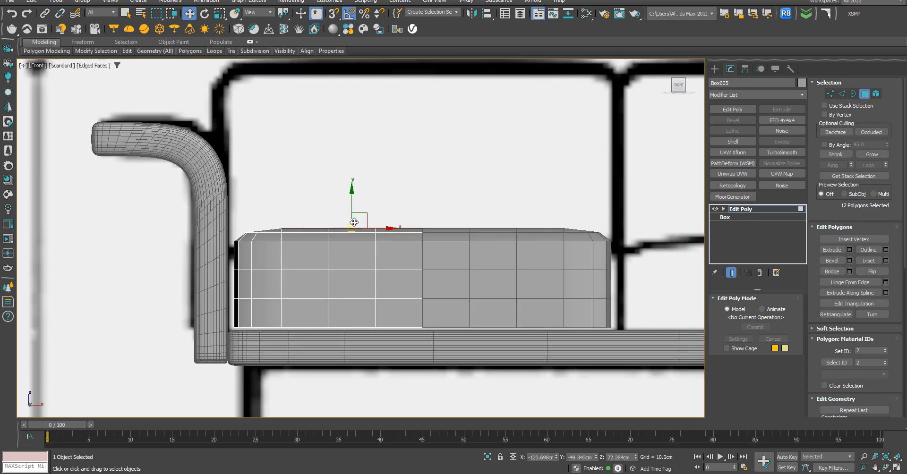
left_click_drag(343, 208, 342, 205)
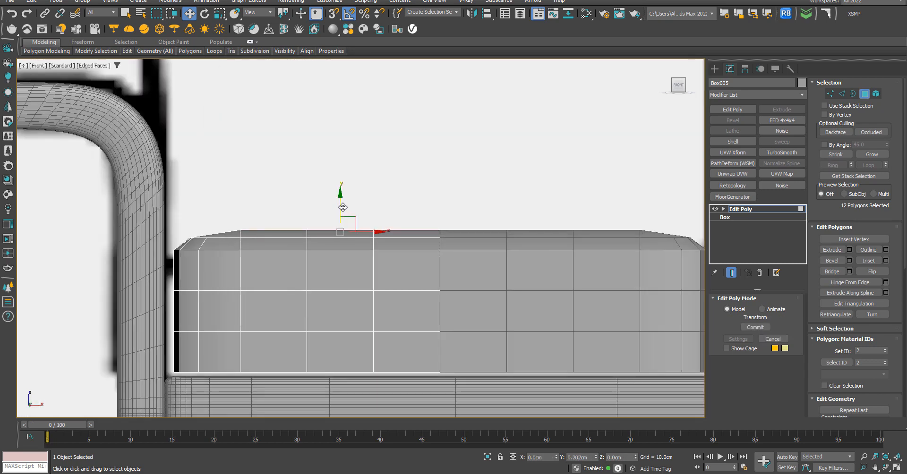
Shrink the top polygon selection by another ring and raise those polygons by about 0.68 cm.
scroll(356, 216, "down", 4)
middle_click_drag(355, 216, 332, 251, "alt")
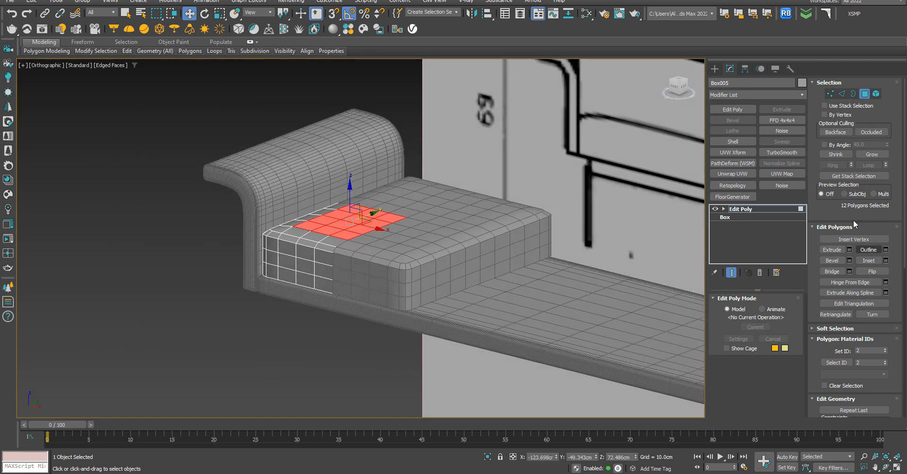
left_click(834, 155)
key("f")
scroll(404, 246, "down", 4)
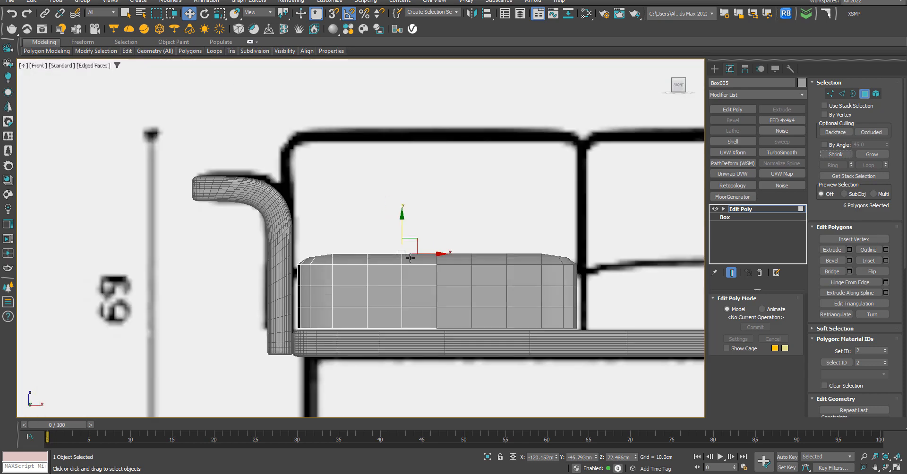
left_click_drag(401, 229, 401, 226)
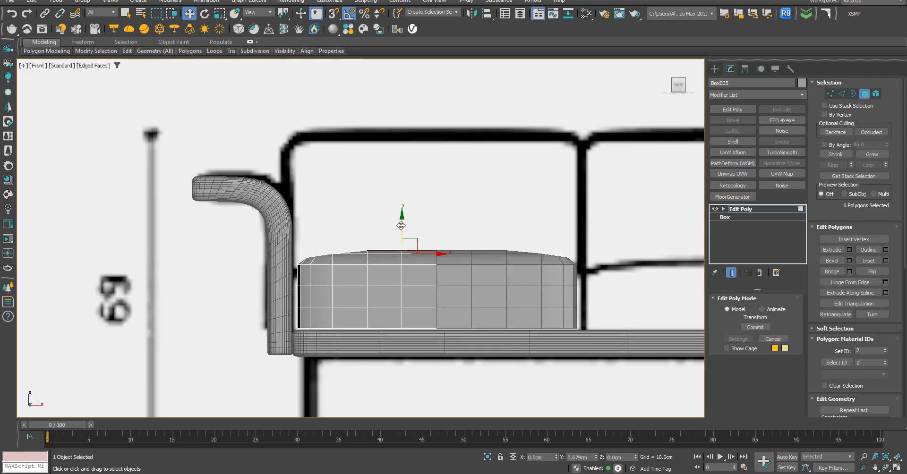
Shrink the top polygon selection by one ring and raise the remaining two polygons by about 0.3 cm in the front view.
scroll(401, 226, "down", 5)
middle_click_drag(481, 254, 435, 294, "alt")
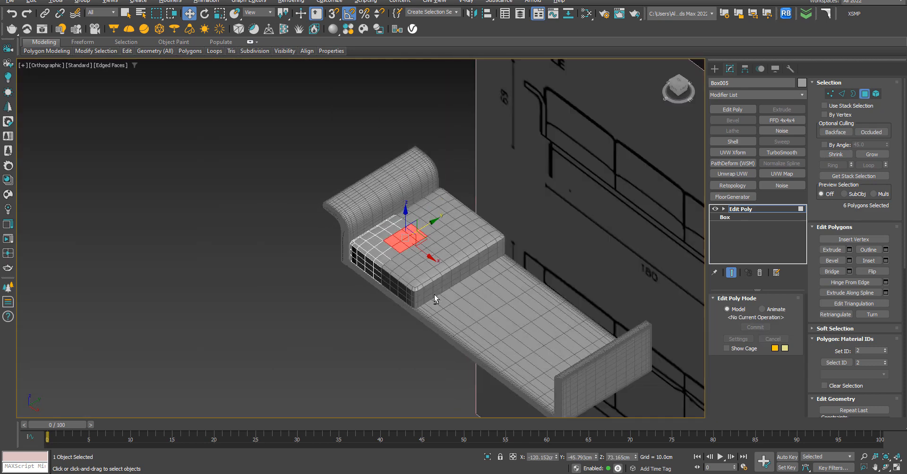
key("f")
key("z")
scroll(559, 280, "down", 4)
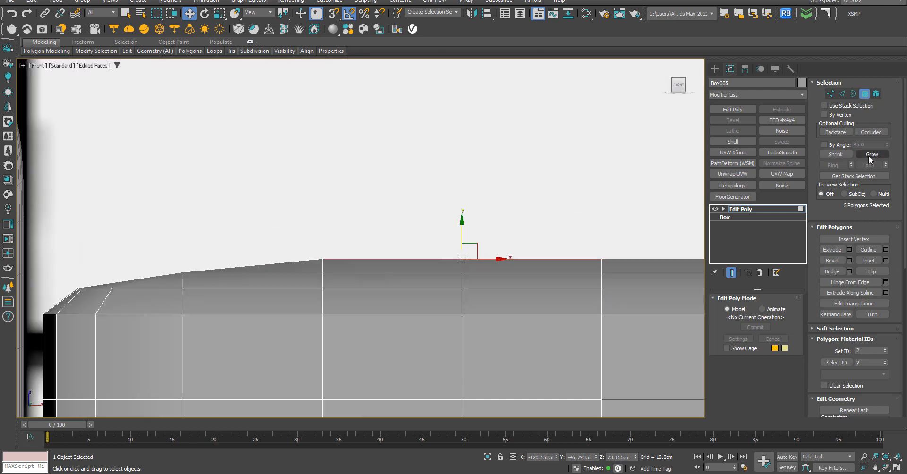
left_click(834, 154)
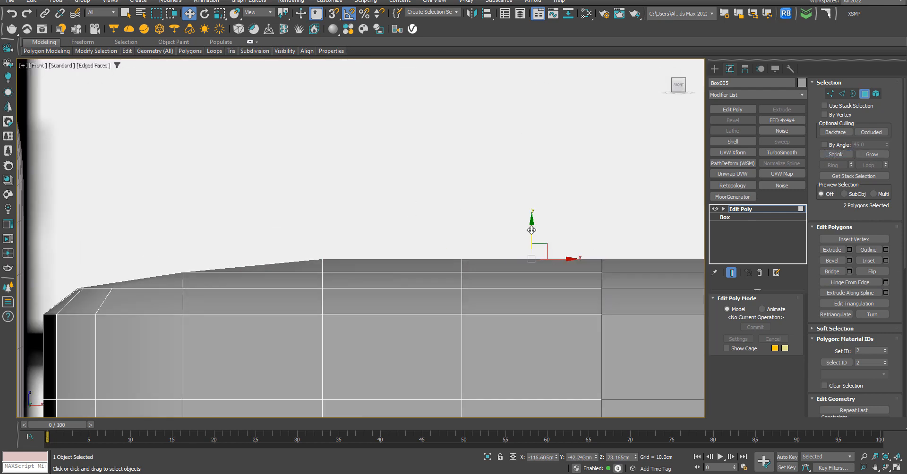
left_click_drag(531, 230, 533, 223)
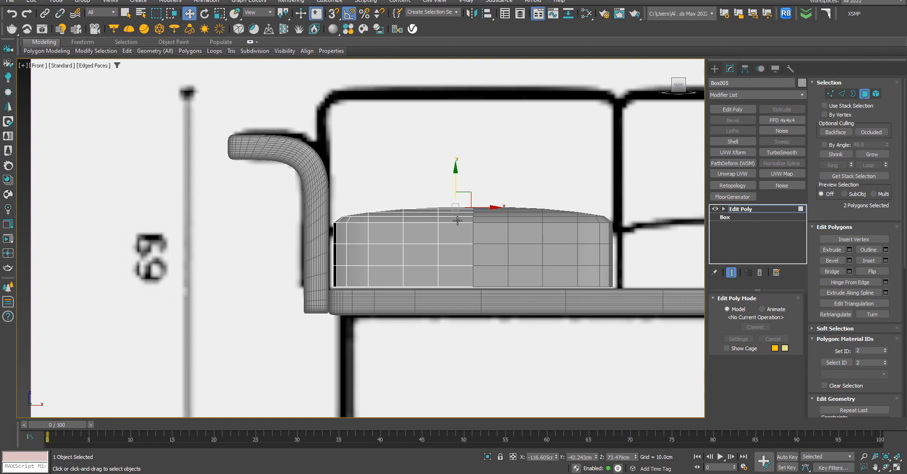
Exit isolation and polygon editing, then isolate all four cushion quarters together and clear the selection.
middle_click_drag(457, 221, 448, 241, "alt")
key("z")
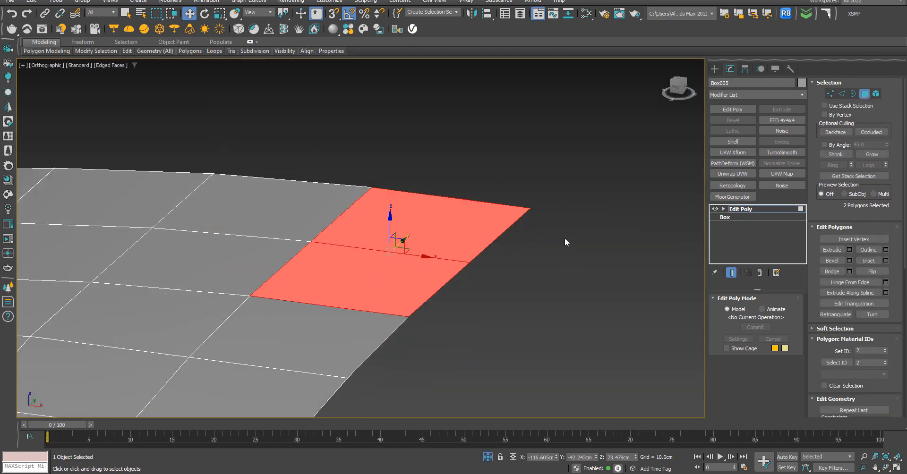
scroll(565, 238, "down", 5)
left_click(487, 456)
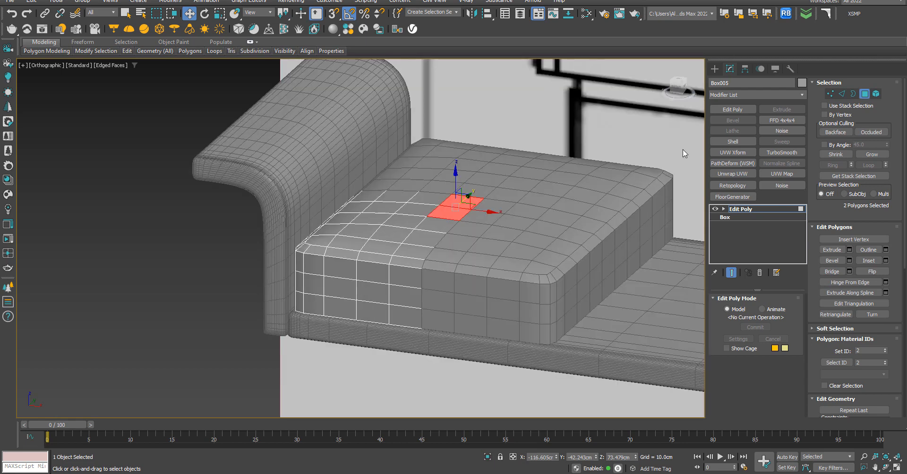
left_click(714, 69)
left_click(563, 178, "ctrl")
left_click(472, 176, "ctrl")
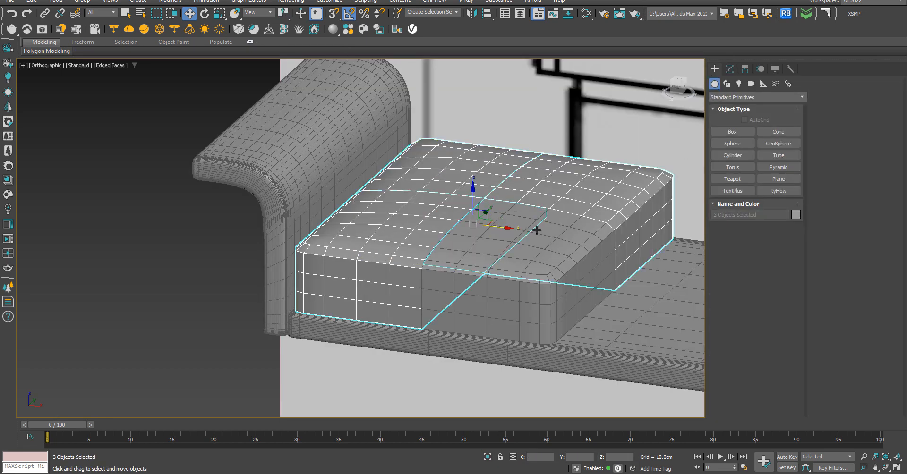
left_click(537, 234, "ctrl")
left_click(487, 456)
left_click(680, 211)
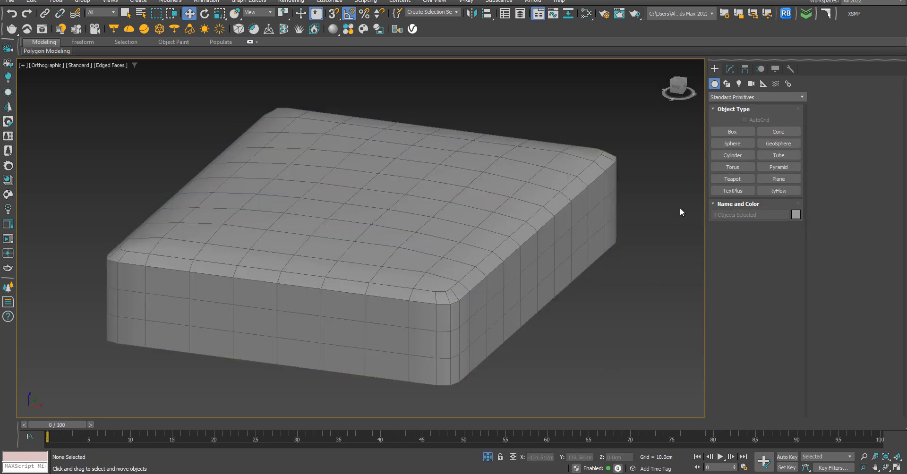
Apply TurboSmooth with 2 iterations to the cushion's front-left quarter.
left_click(205, 269)
left_click(729, 69)
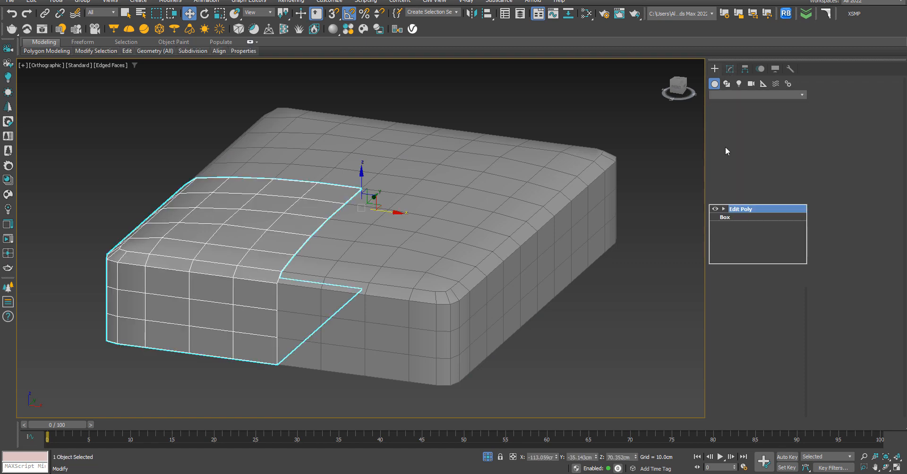
left_click(782, 153)
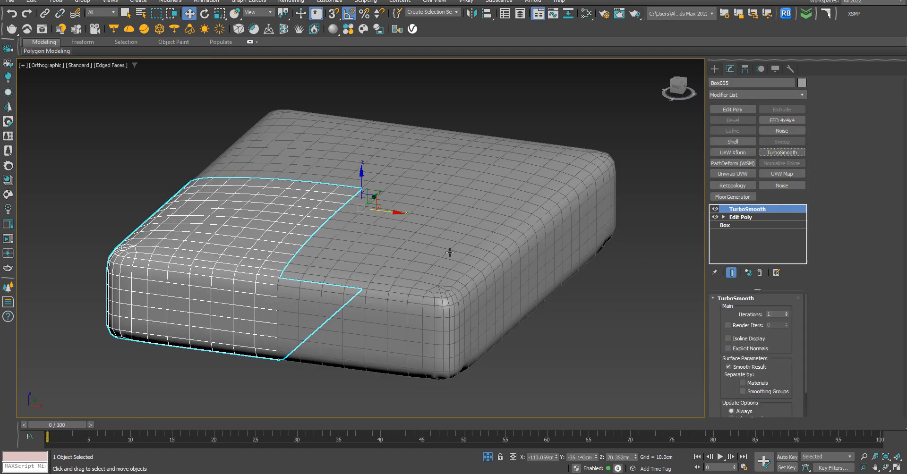
left_click(785, 313)
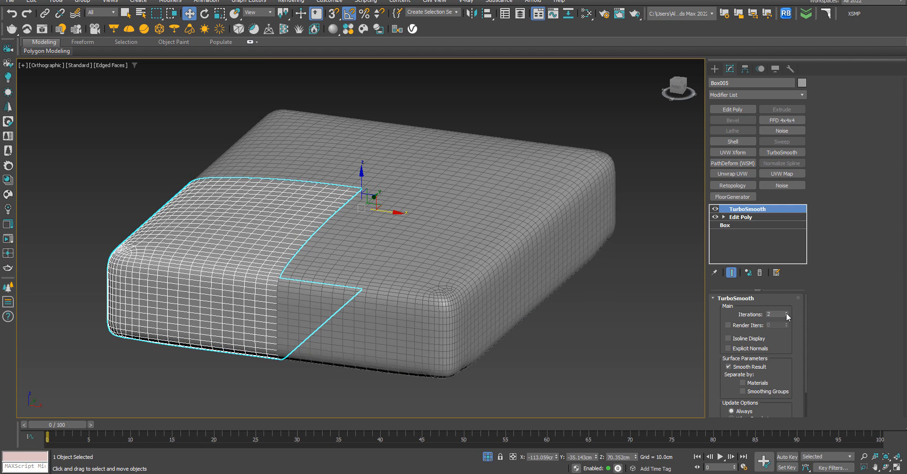
Deselect the cushion, hide the edged faces and examine the smoothed corners and side edges.
left_click(555, 327)
key("F4")
scroll(435, 328, "down", 2)
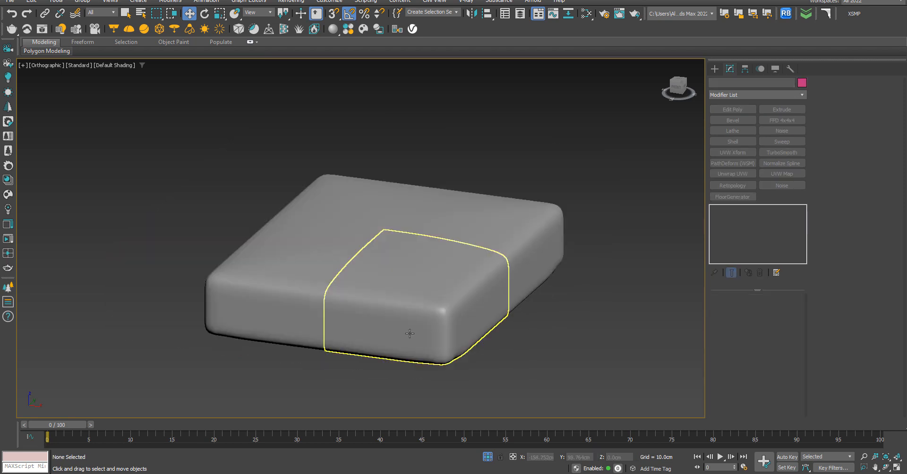
middle_click_drag(409, 330, 419, 270, "alt")
scroll(402, 245, "down", 5)
scroll(387, 96, "up", 7)
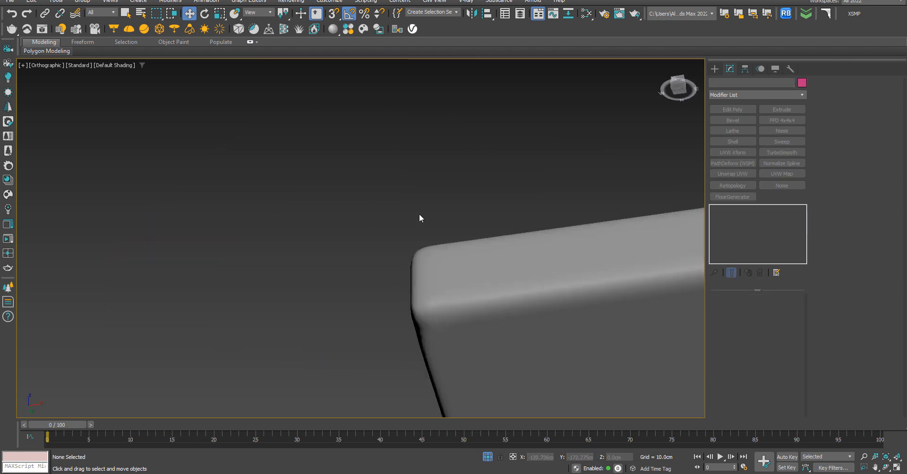
Turn off TurboSmooth on the cushion quarters and show edged faces to examine the mesh at the rounded corner.
left_click(431, 321)
middle_click_drag(437, 322, 479, 285, "alt")
left_click(715, 209)
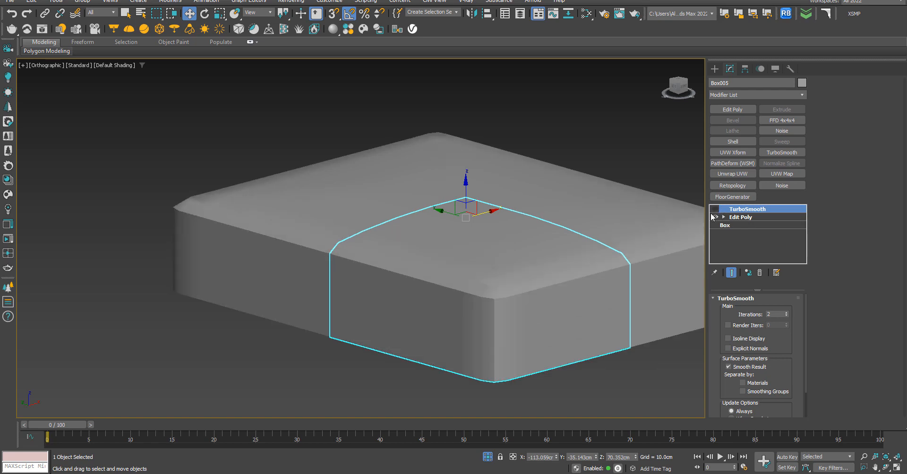
middle_click_drag(547, 283, 493, 281)
key("F4")
scroll(447, 292, "up", 3)
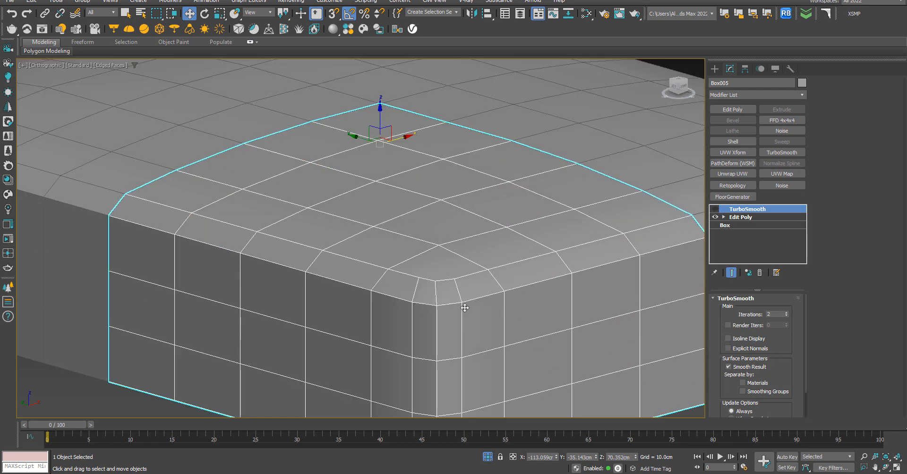
middle_click_drag(465, 308, 233, 228, "alt")
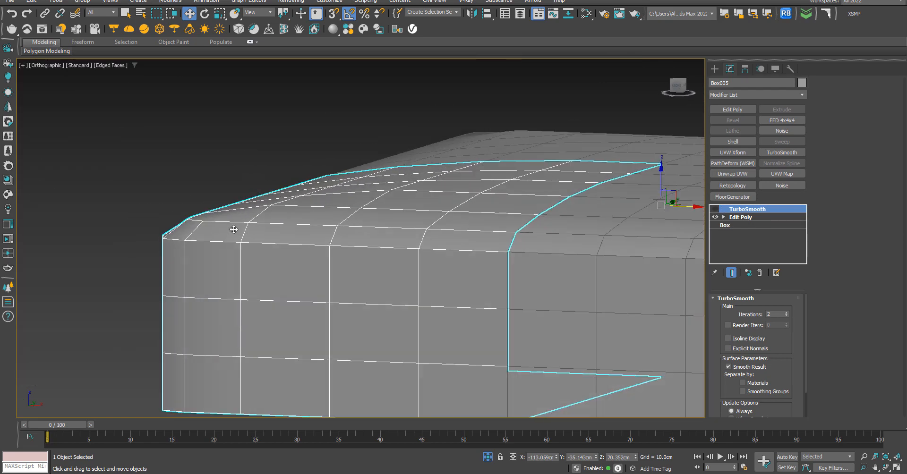
scroll(305, 190, "up", 2)
scroll(264, 163, "up", 2)
middle_click_drag(266, 165, 256, 183, "alt")
Return to Edit Poly vertex editing and slightly lower the top vertex diagonally inside the rounded corner.
left_click(740, 217)
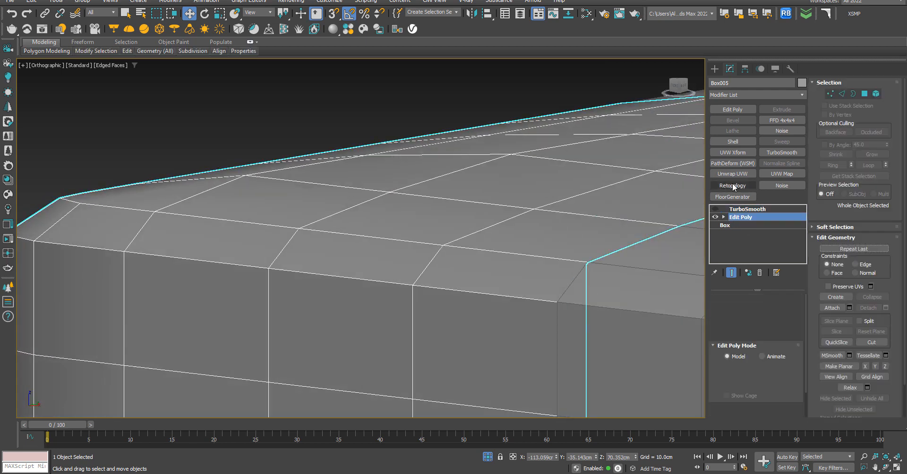
key("1")
left_click(254, 168)
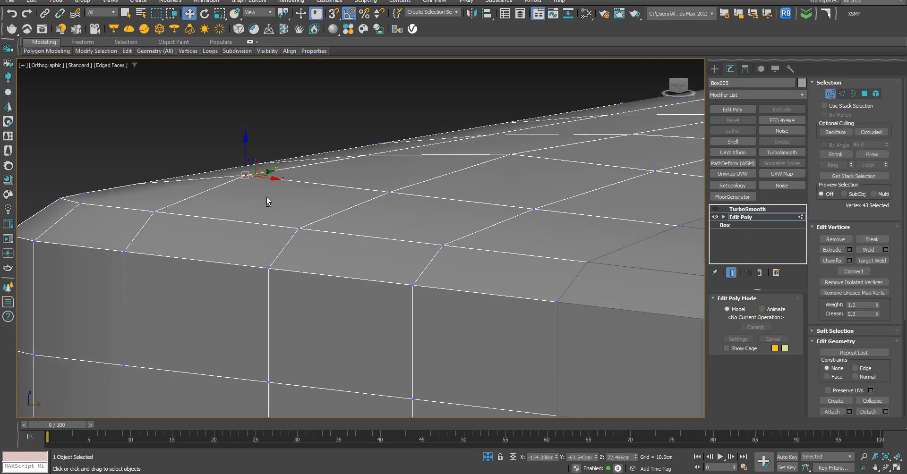
middle_click_drag(267, 199, 247, 151, "alt")
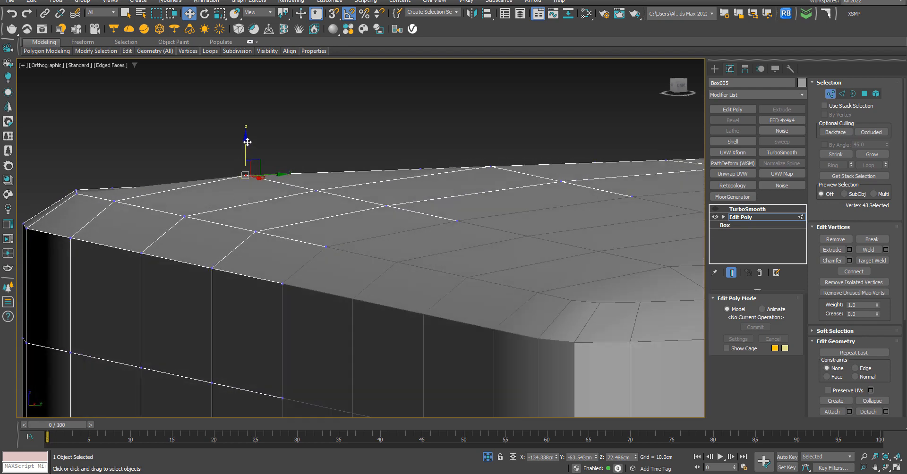
left_click_drag(247, 142, 247, 147)
Lower the next top vertex diagonally inward from the corner to a height of about 73.03 cm.
middle_click_drag(247, 147, 377, 167, "alt")
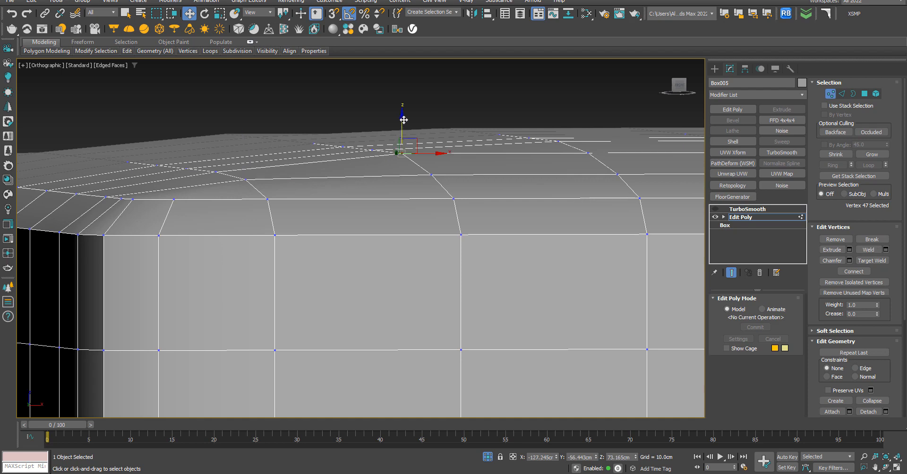
left_click_drag(404, 120, 402, 124)
middle_click_drag(240, 208, 379, 137, "alt")
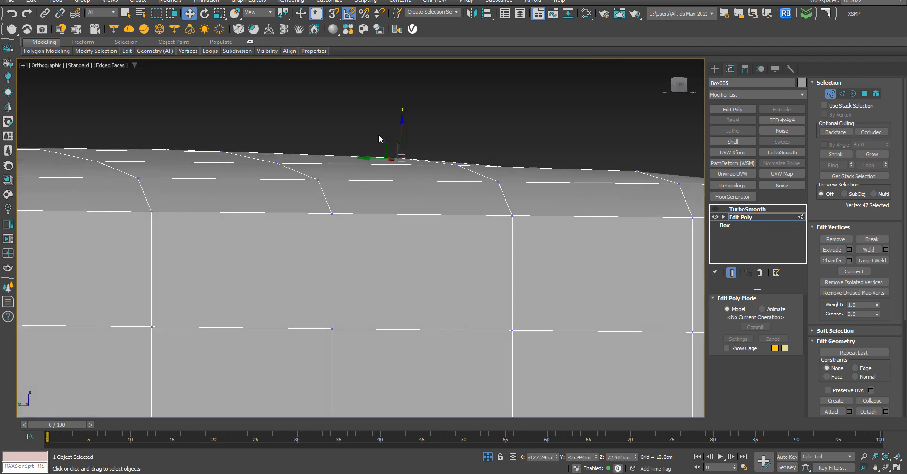
left_click_drag(401, 129, 402, 128)
middle_click_drag(402, 128, 323, 199, "alt")
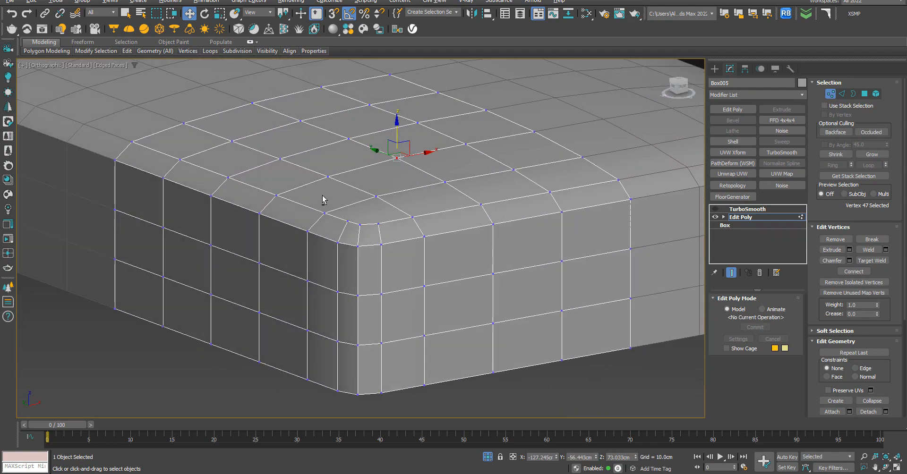
middle_click_drag(369, 280, 358, 255)
In the front view, select the two middle vertex rows on the cushion's outer side and push them outward about 0.36 cm.
key("f")
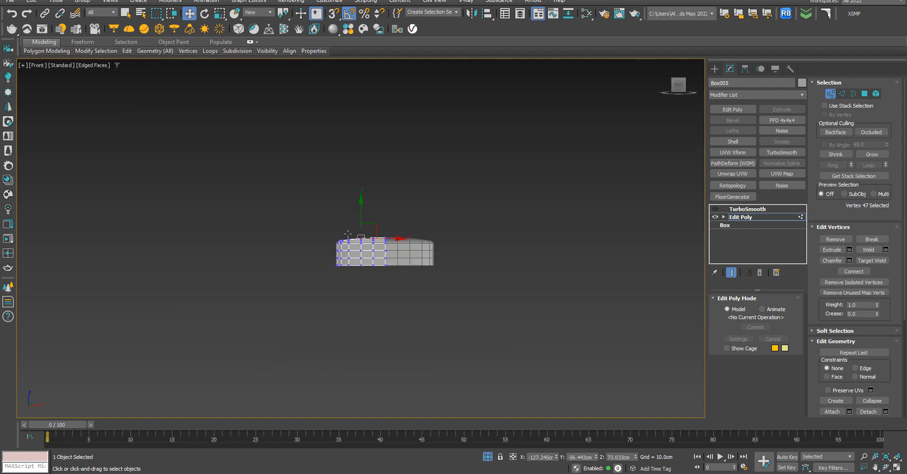
scroll(335, 251, "up", 5)
middle_click_drag(325, 133, 319, 190)
scroll(321, 185, "up", 2)
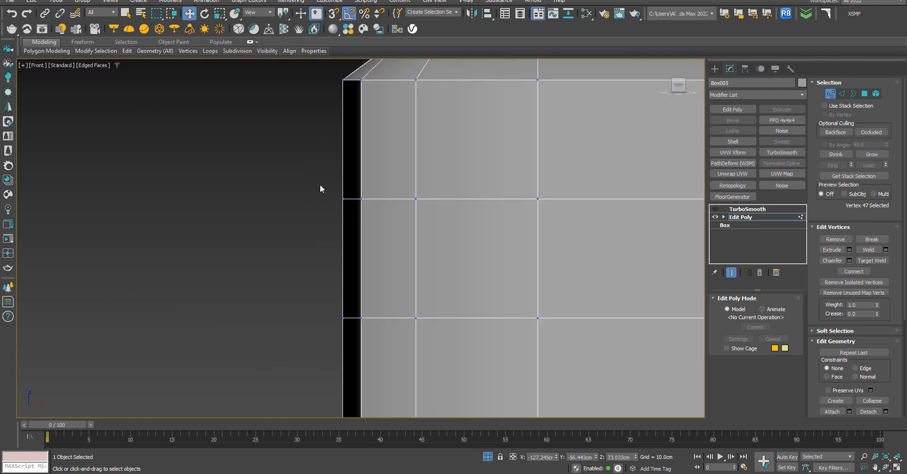
left_click_drag(354, 335, 354, 336)
scroll(251, 271, "down", 3)
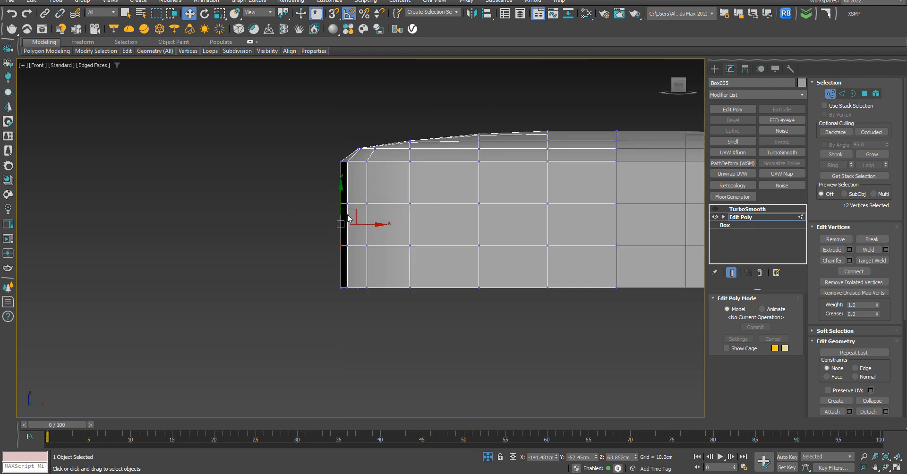
scroll(337, 234, "up", 2)
left_click_drag(376, 237, 371, 235)
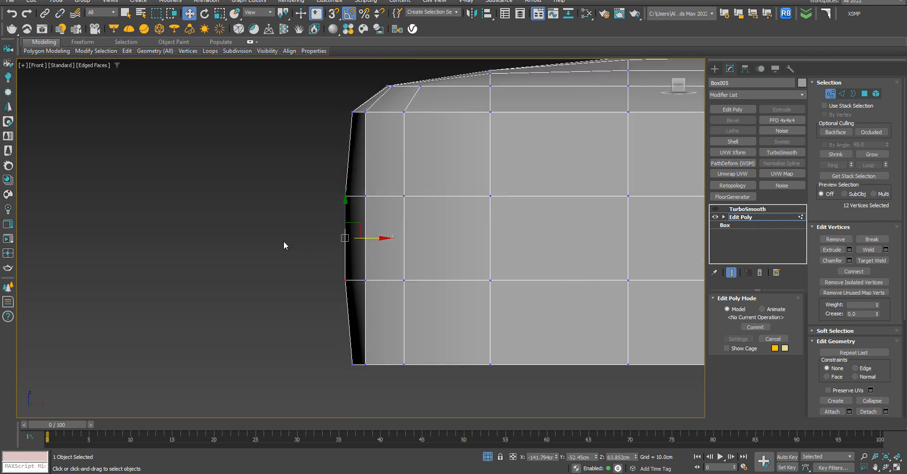
scroll(284, 245, "down", 5)
middle_click_drag(283, 245, 385, 258, "alt")
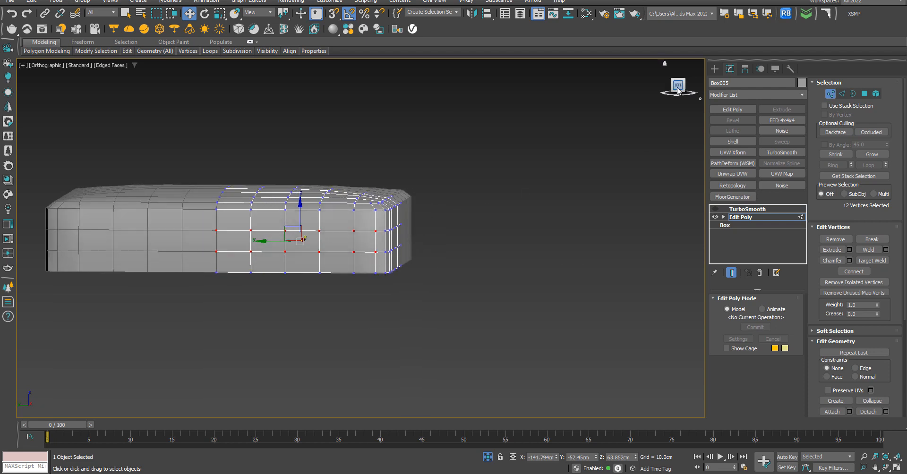
In the side view, push the two middle vertex rows of the cushion's front face outward about 0.5 cm, then deselect them.
left_click(677, 90)
scroll(392, 241, "up", 6)
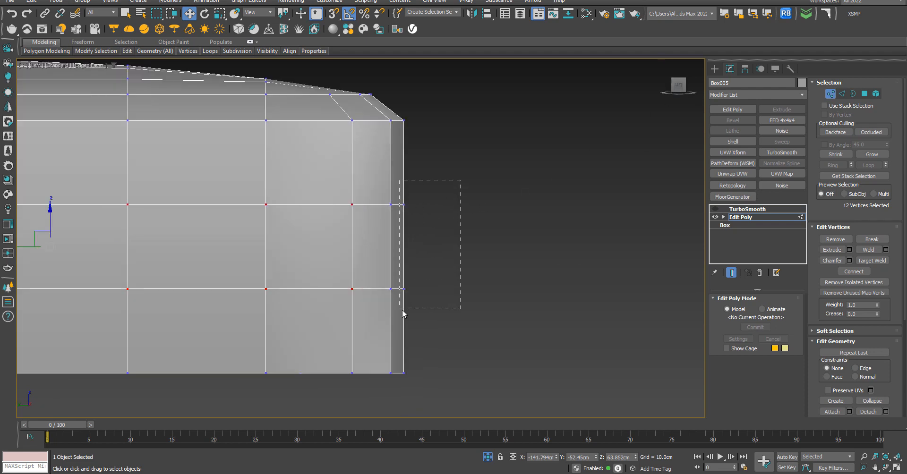
left_click_drag(431, 247, 442, 248)
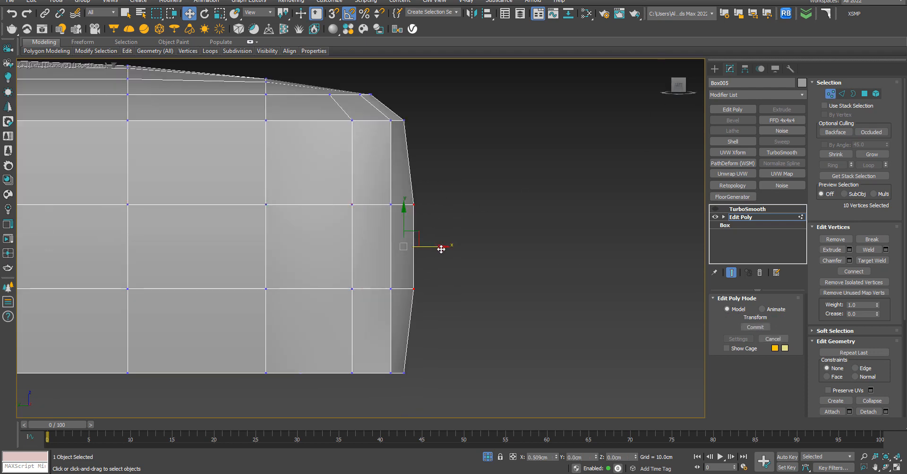
scroll(441, 247, "down", 3)
middle_click_drag(474, 263, 489, 298, "alt")
left_click(488, 295)
In the front view, select the uppermost row of vertical side edges and connect them with one segment, pinch 0, slide -50.
key("f")
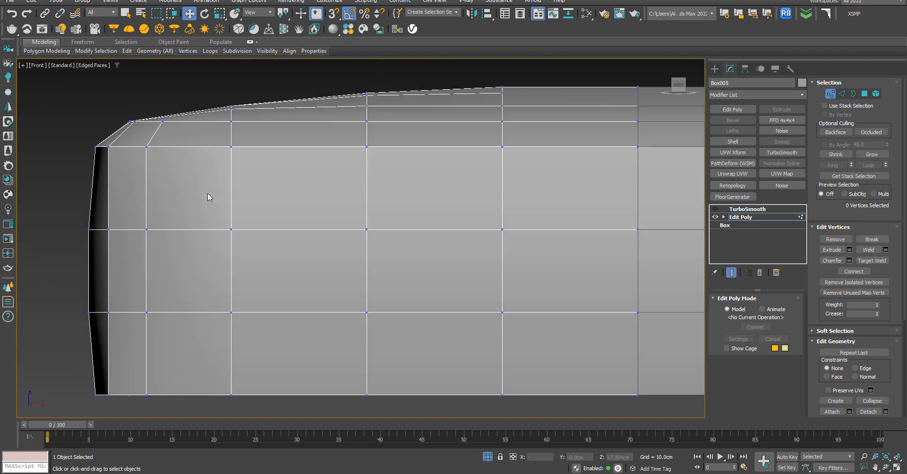
scroll(208, 194, "down", 2)
scroll(144, 186, "up", 2)
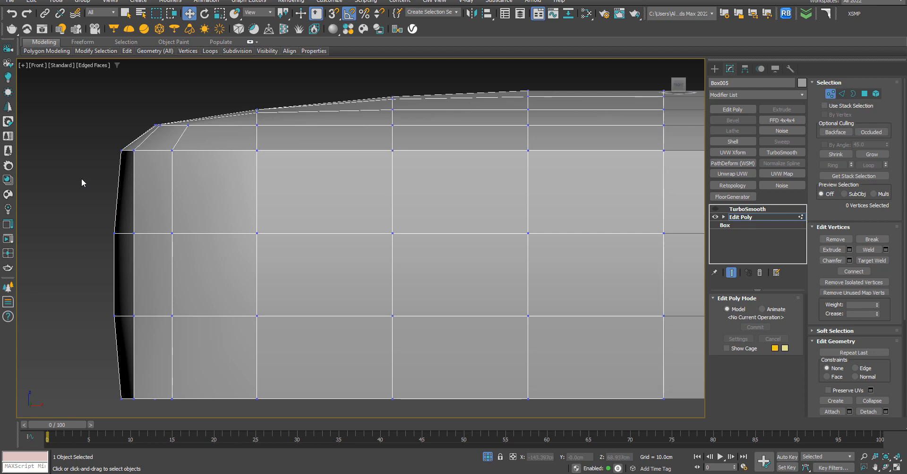
left_click(842, 94)
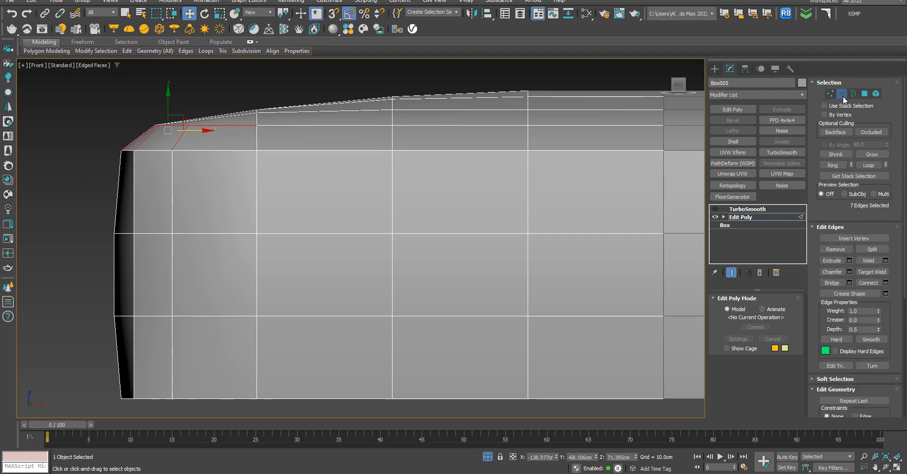
left_click(78, 176)
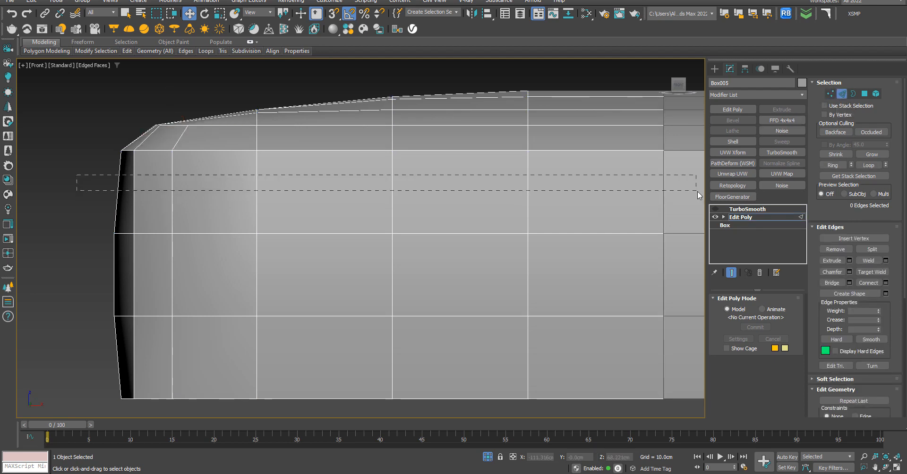
left_click_drag(697, 195, 698, 196)
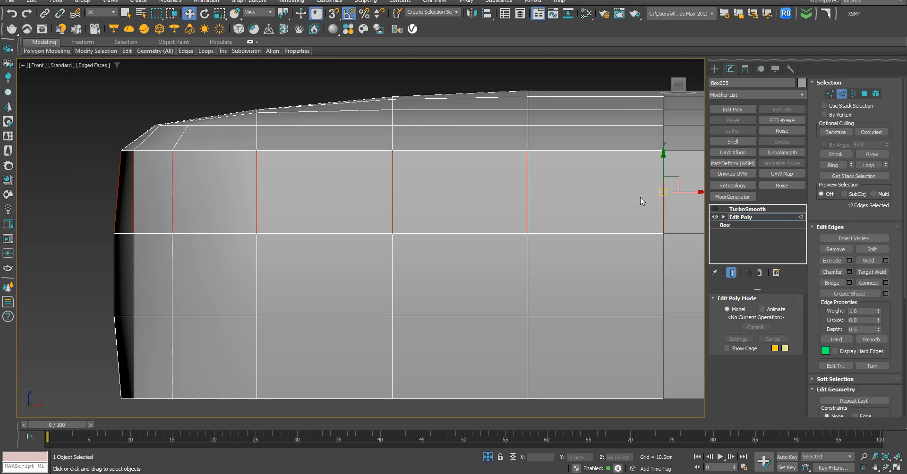
left_click(886, 283)
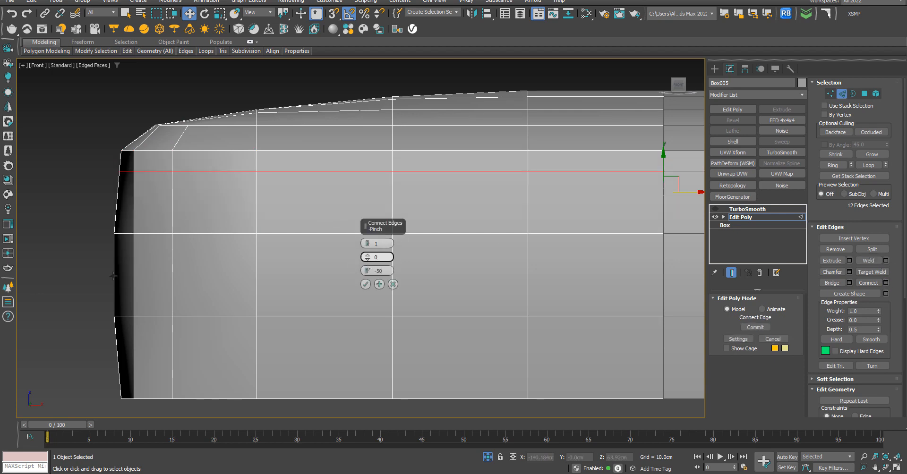
Include the lowest row of vertical side edges in the same one-segment connection with slide -50, confirm it and deselect.
scroll(112, 276, "down", 4)
left_click_drag(473, 317, 469, 317, "ctrl")
scroll(208, 235, "up", 2)
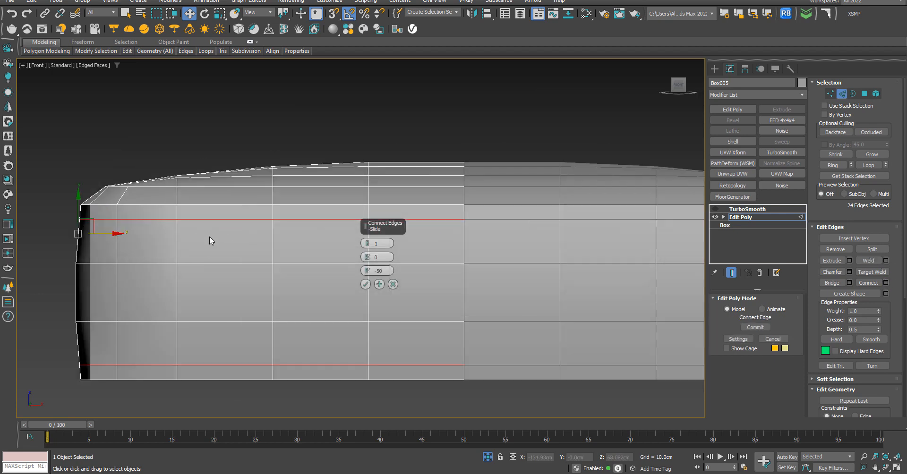
middle_click_drag(205, 254, 356, 243, "alt")
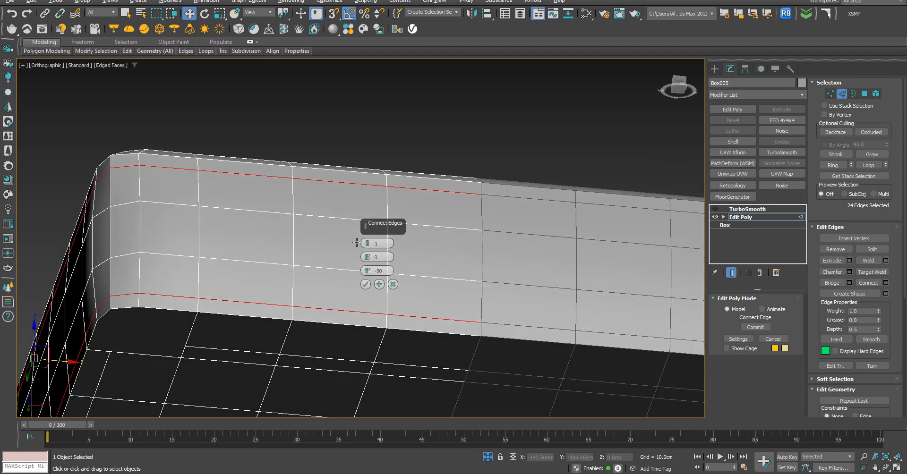
left_click(365, 283)
left_click(452, 115)
middle_click_drag(452, 115, 468, 187, "alt")
Examine the cushion with TurboSmooth on and edged faces off, then restore the unsmoothed wireframe display.
left_click(715, 209)
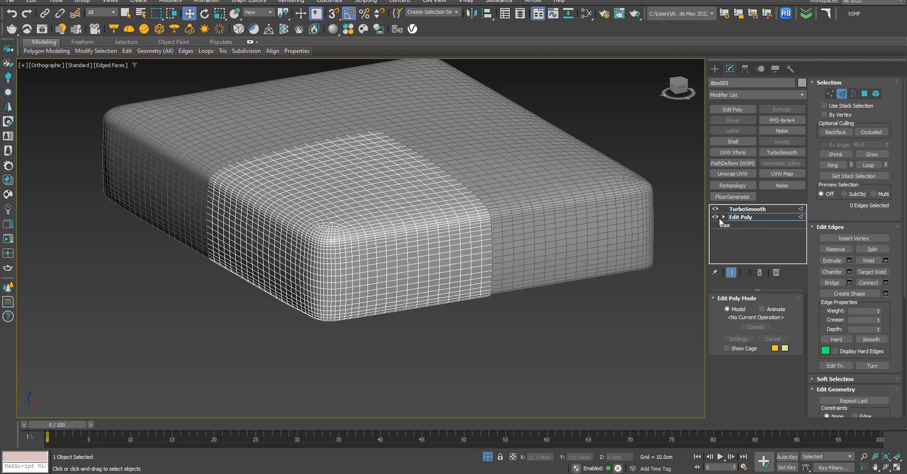
key("F4")
scroll(483, 328, "down", 3)
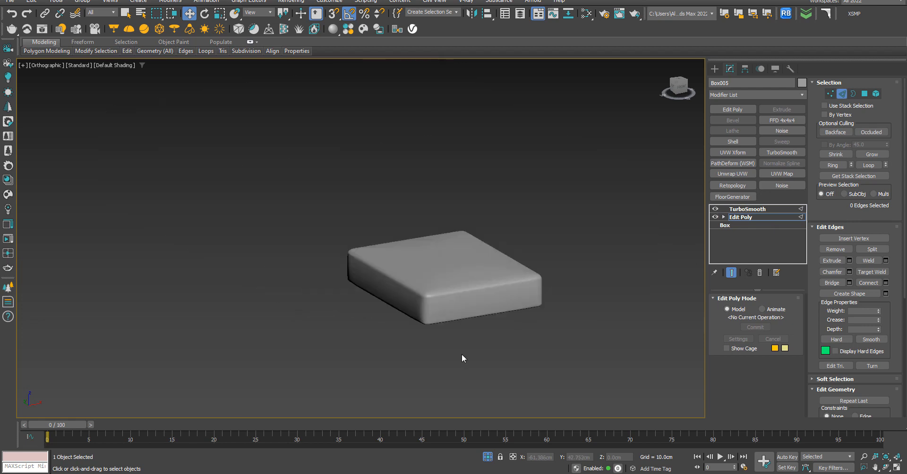
middle_click_drag(461, 358, 491, 378, "alt")
scroll(455, 322, "up", 4)
middle_click_drag(462, 340, 404, 359, "alt")
scroll(395, 344, "up", 5)
middle_click_drag(377, 322, 642, 206, "alt")
left_click(715, 208)
key("F4")
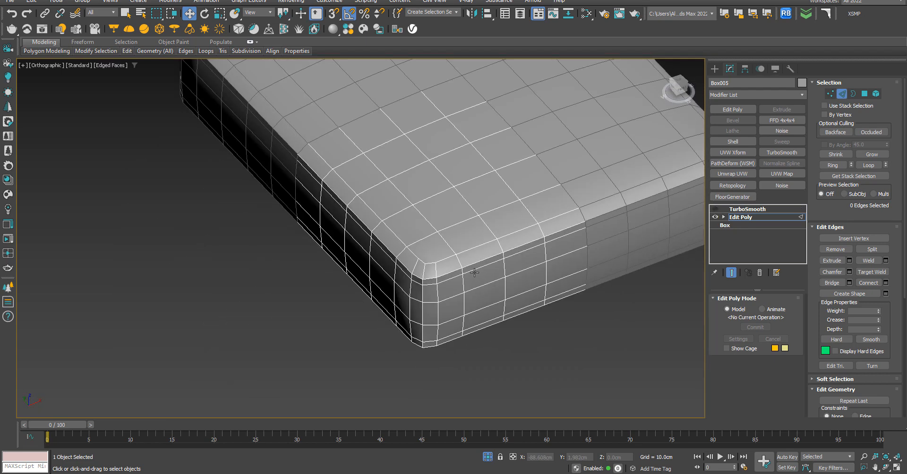
In the top view, select the six stacked vertices at the corner's outer-side end and move them about 0.52 cm toward the front.
middle_click_drag(439, 326, 441, 317, "alt")
key("t")
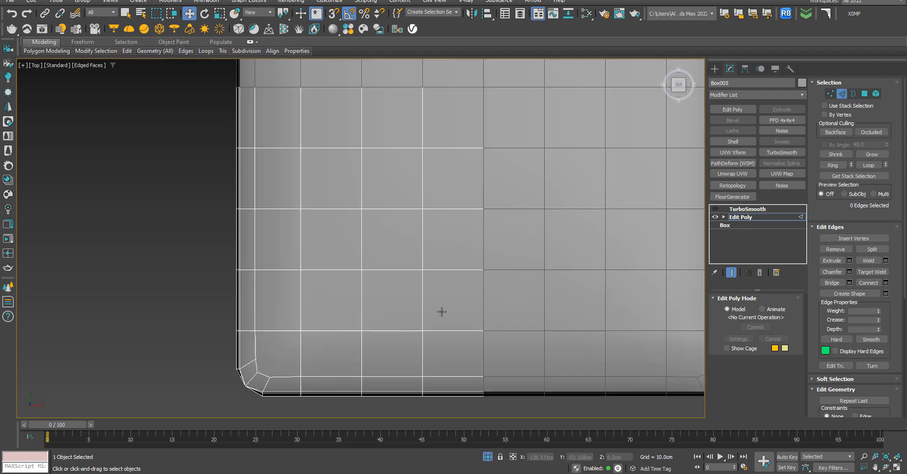
scroll(228, 378, "up", 8)
middle_click_drag(300, 349, 308, 259)
left_click(830, 93)
scroll(247, 216, "up", 2)
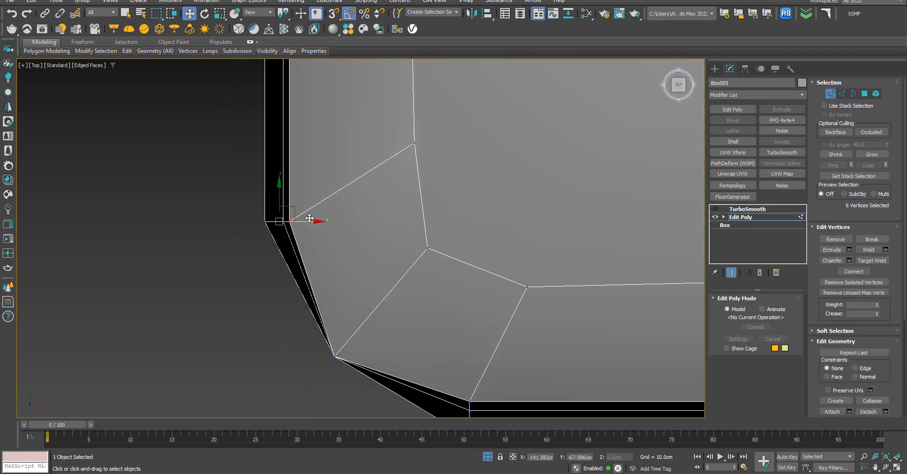
left_click_drag(279, 184, 286, 219)
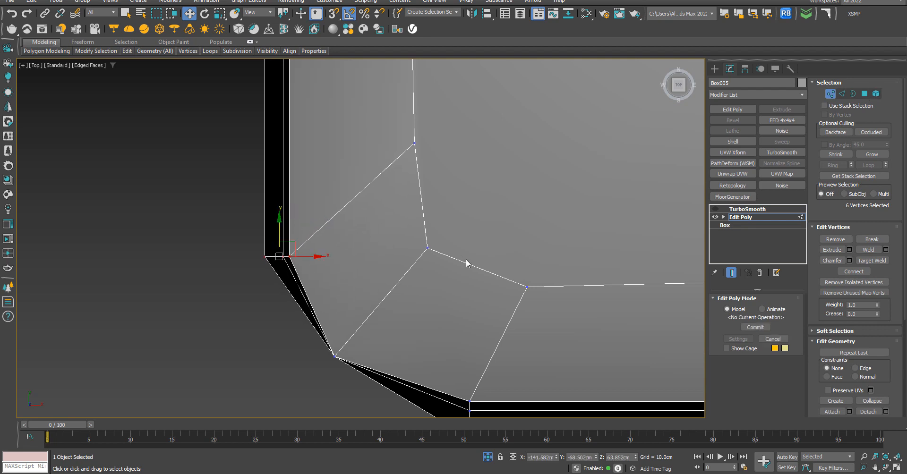
Select the stacked vertices where the rounded corner meets the front face and move them sideways toward the corner.
middle_click_drag(468, 263, 478, 167)
left_click_drag(430, 267, 430, 269)
left_click_drag(508, 319, 465, 317)
In the top view, pull the top vertex on the corner's diagonal inward and the one below it inward about 0.07 cm in X and 0.06 cm in Y.
left_click(344, 260)
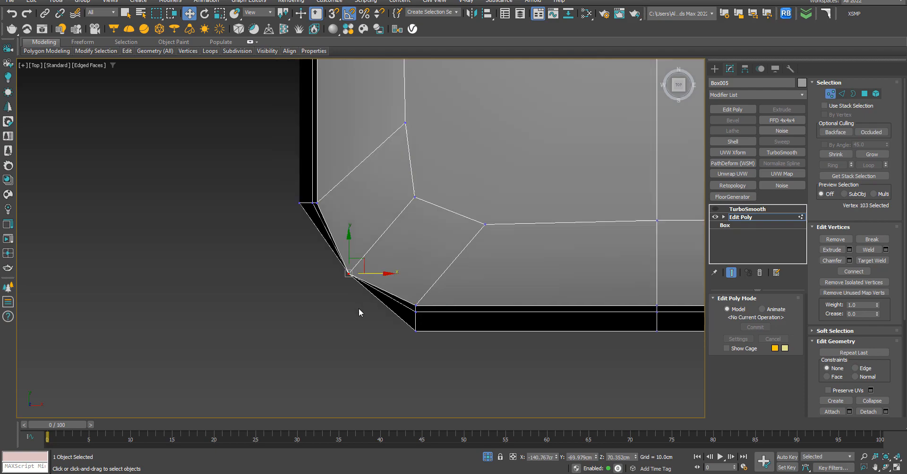
middle_click_drag(358, 308, 482, 239, "alt")
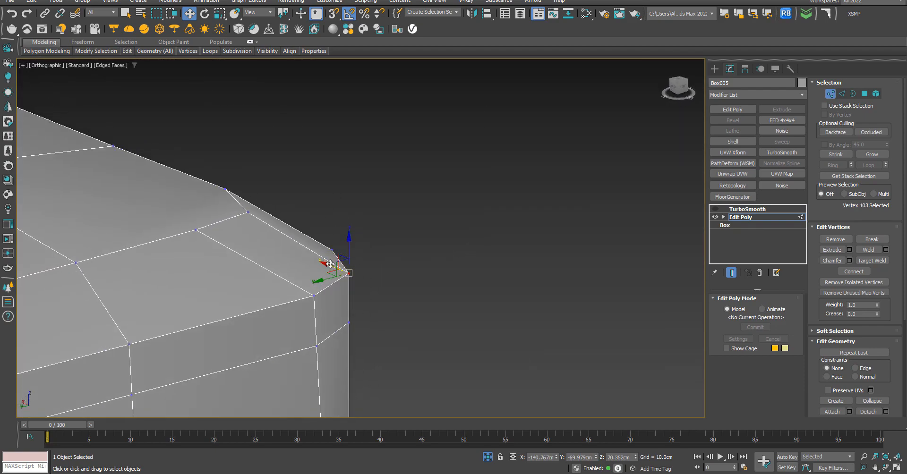
middle_click_drag(330, 263, 190, 271, "alt")
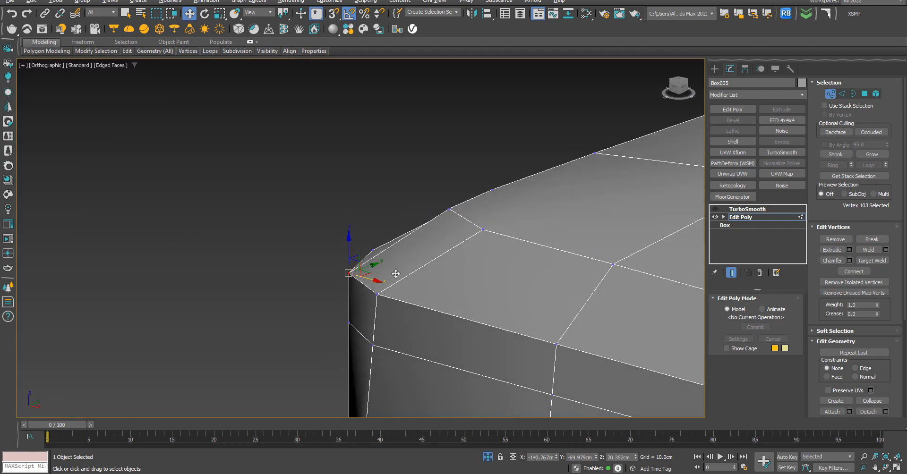
middle_click_drag(396, 274, 455, 334, "alt")
key("t")
scroll(353, 266, "up", 4)
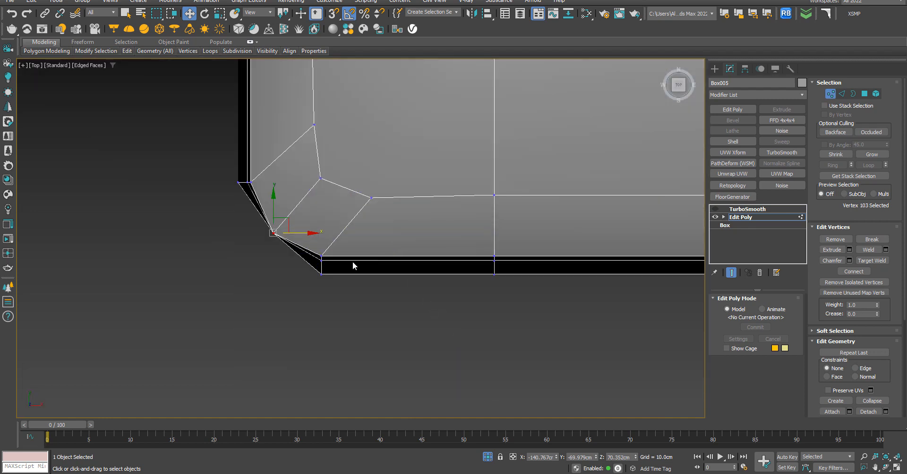
left_click_drag(292, 230, 312, 235)
scroll(288, 256, "up", 5)
left_click(290, 255)
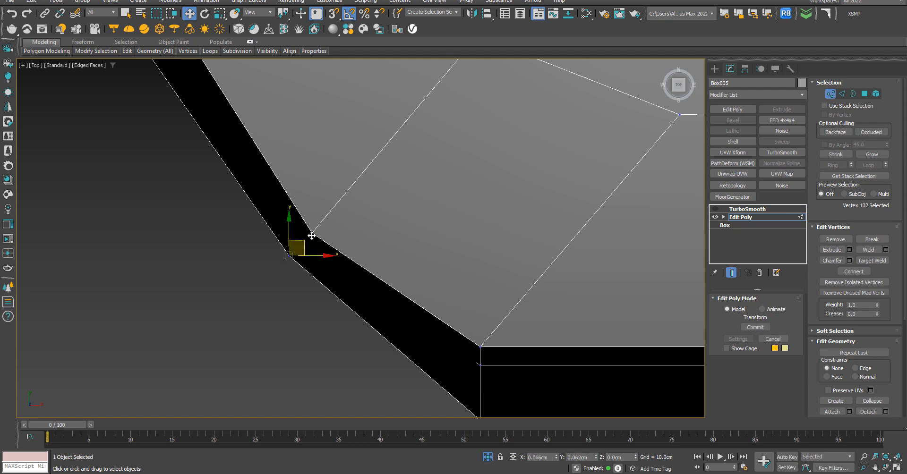
Viewing the cushion from below, move the two lowest vertices on the corner's diagonal slightly inward and deselect.
scroll(312, 237, "down", 3)
middle_click_drag(312, 237, 480, 278, "alt")
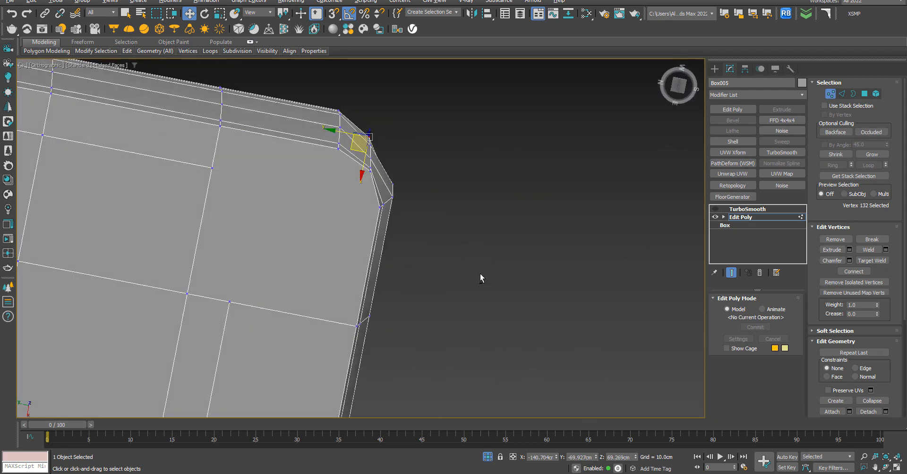
left_click(681, 87)
scroll(388, 352, "up", 5)
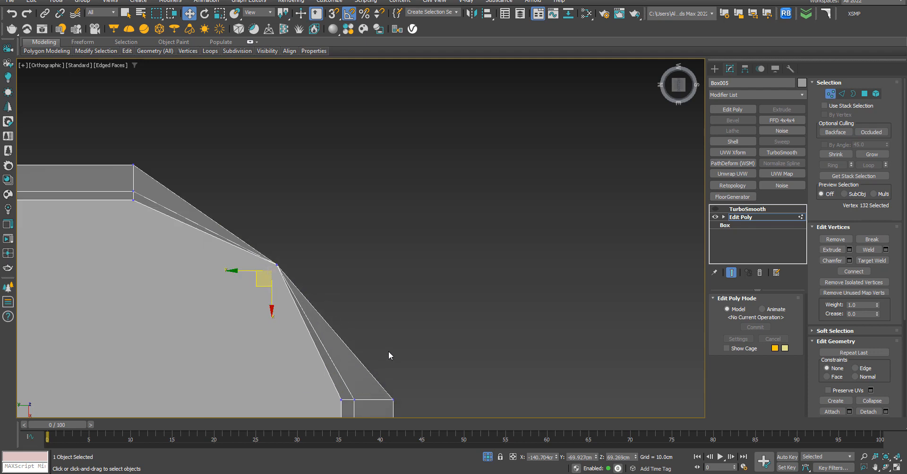
mouse_move(267, 279)
left_mouse_down()
mouse_move(251, 296)
mouse_move(261, 288)
left_mouse_up()
left_click(277, 265)
left_click(461, 168)
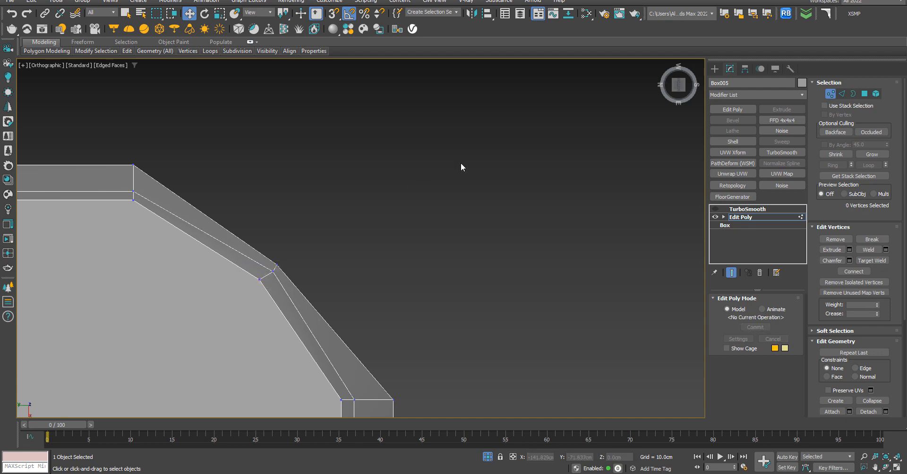
Inspect the shape of the rounded corner from an angle and in the top view.
scroll(463, 175, "down", 5)
middle_click_drag(443, 256, 413, 368, "alt")
scroll(382, 285, "up", 5)
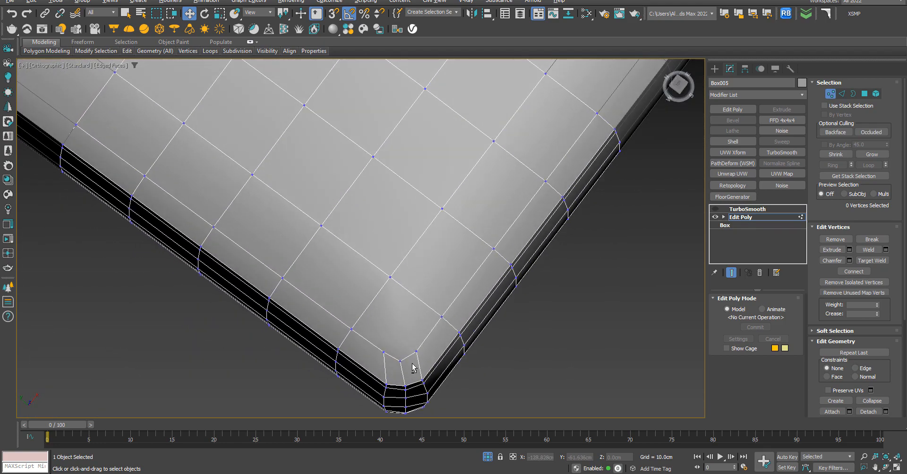
key("t")
scroll(273, 364, "up", 6)
scroll(291, 363, "down", 8)
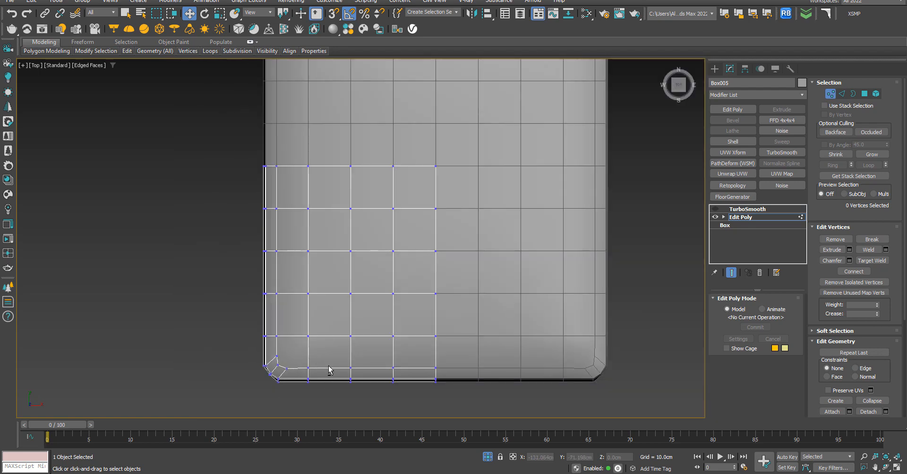
On the cushion's underside, cut from the open end of the outermost lengthwise edge to the rounded corner's side vertex.
middle_click_drag(330, 368, 347, 191, "alt")
left_click(679, 86)
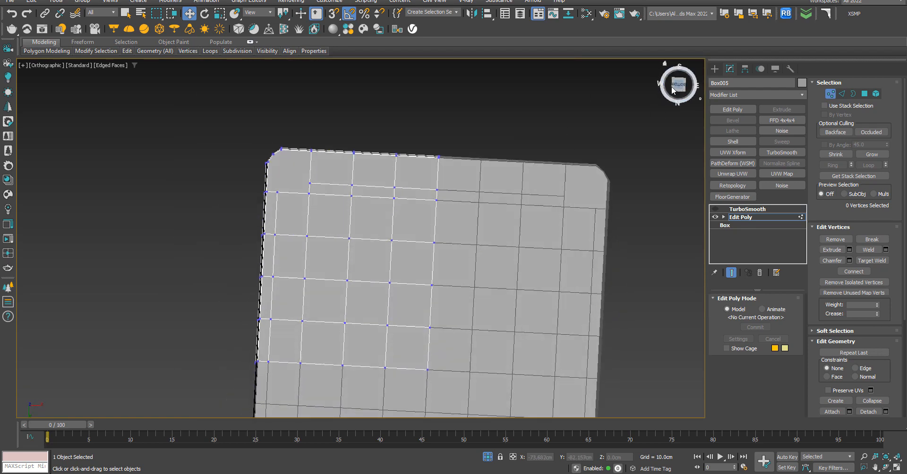
middle_click_drag(264, 159, 311, 263)
scroll(311, 263, "up", 6)
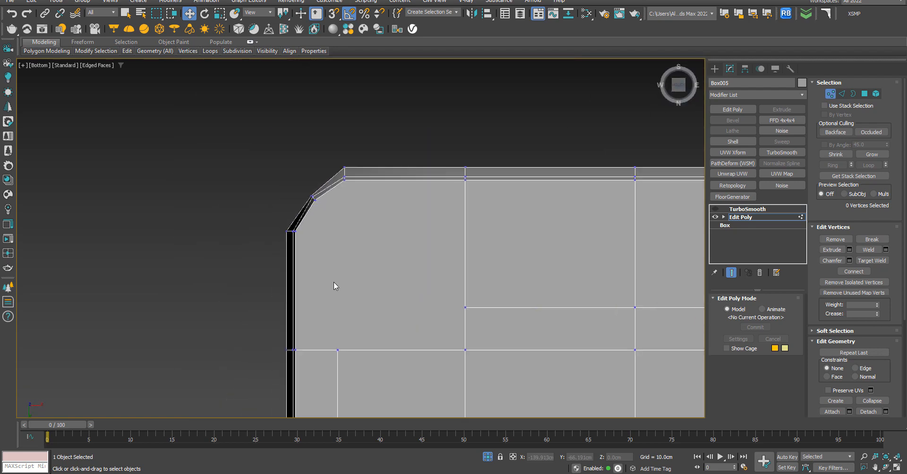
right_click(346, 227)
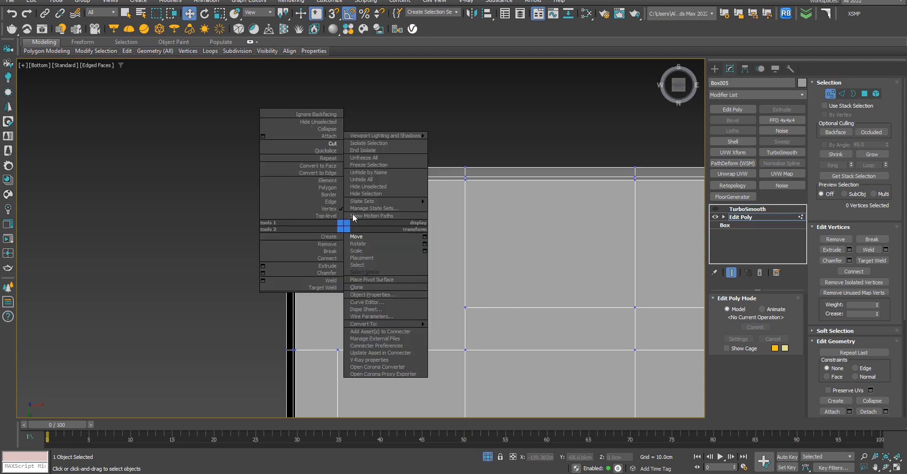
left_click(328, 145)
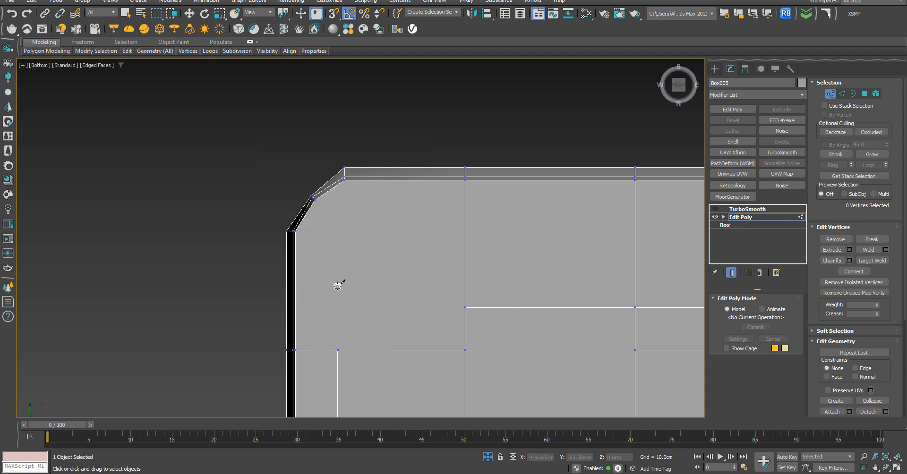
scroll(306, 234, "up", 5)
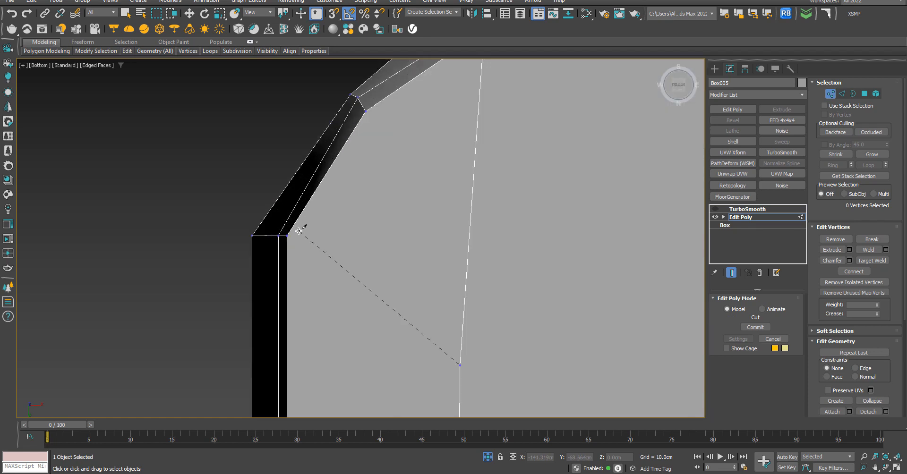
left_click(287, 235)
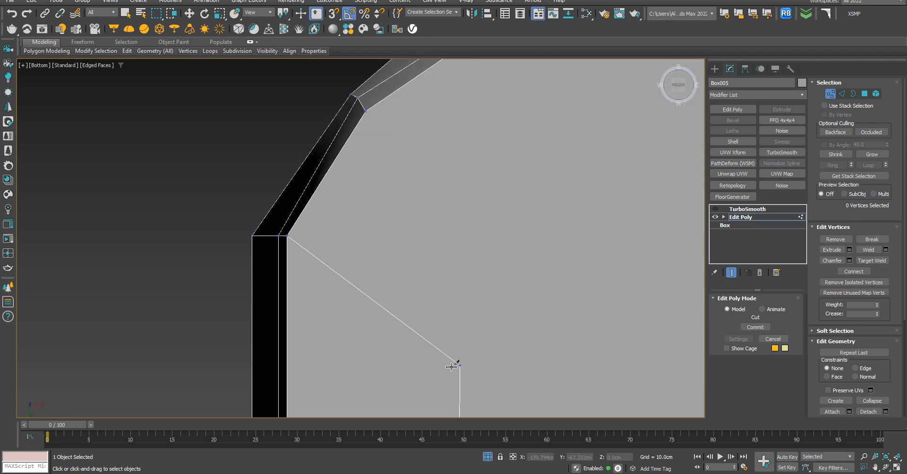
Cut from the corner's diagonal vertex into the bottom face and join that cut to the end of the first one, then leave Cut.
scroll(401, 316, "down", 4)
scroll(406, 319, "up", 1)
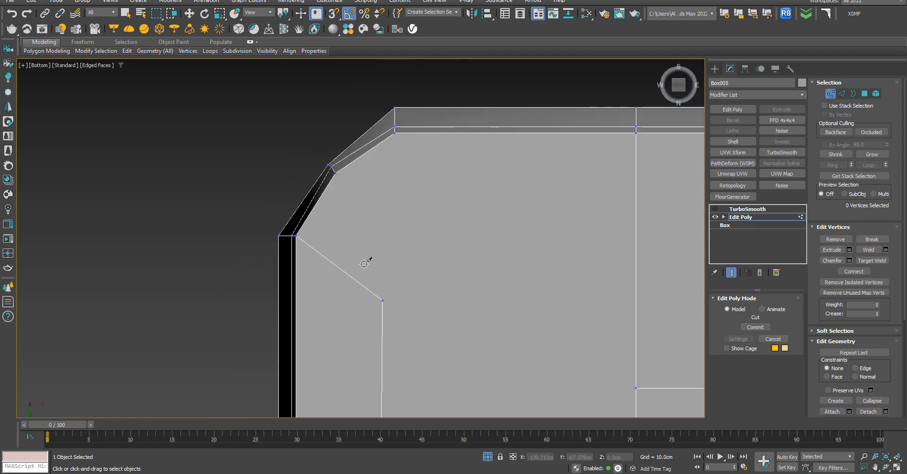
left_click(335, 173)
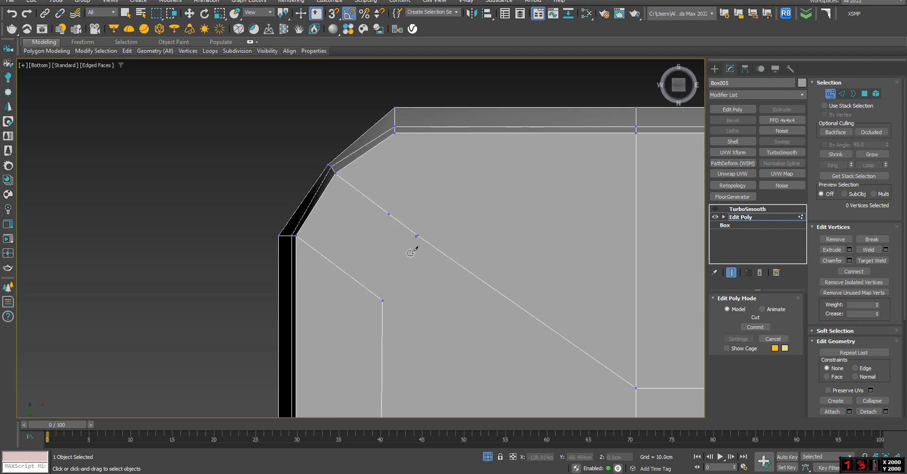
left_click(384, 300)
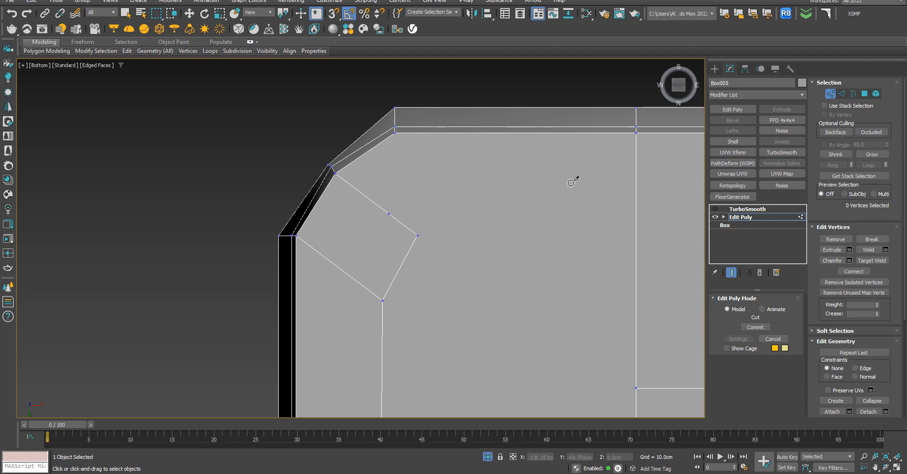
scroll(570, 183, "down", 4)
key("w")
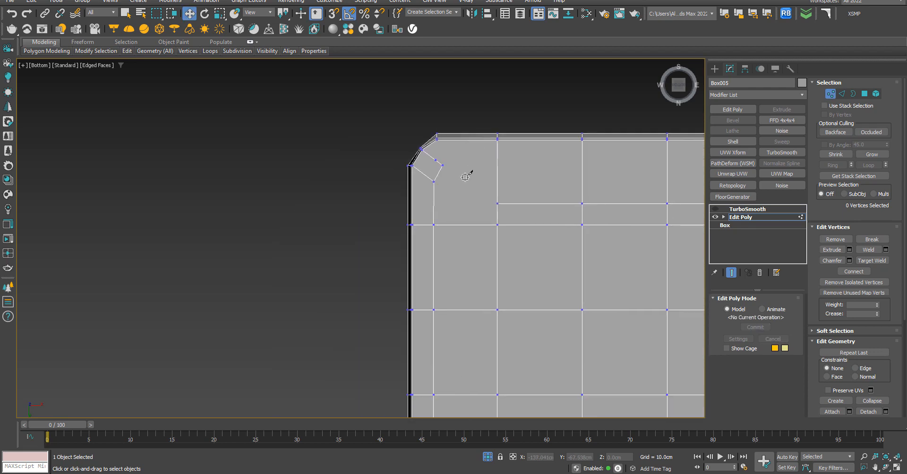
scroll(514, 213, "down", 1)
middle_click_drag(515, 213, 278, 220)
scroll(407, 205, "up", 1)
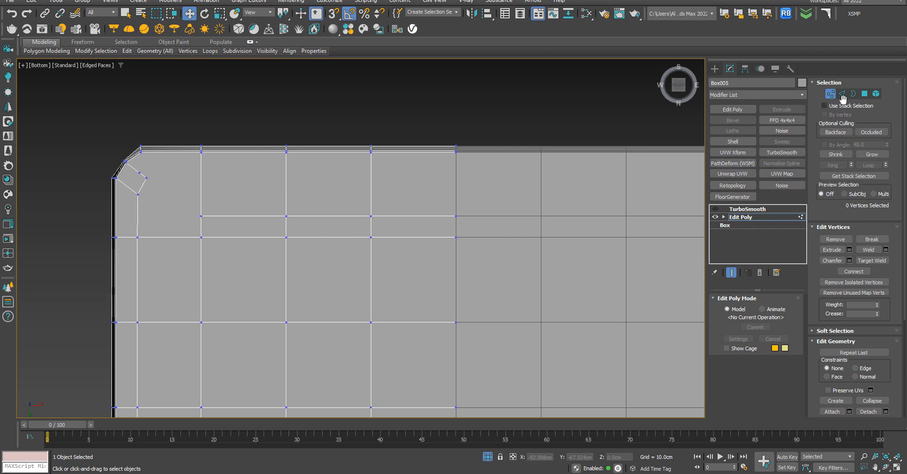
Select the underside's outermost lengthwise edge row and move it closer to the cushion's outer edge.
left_click(842, 94)
double_click(399, 216)
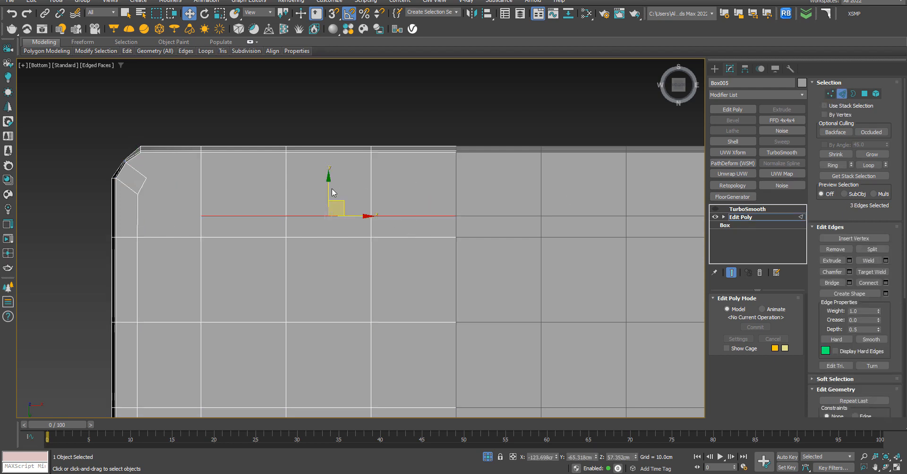
left_click_drag(331, 189, 336, 143)
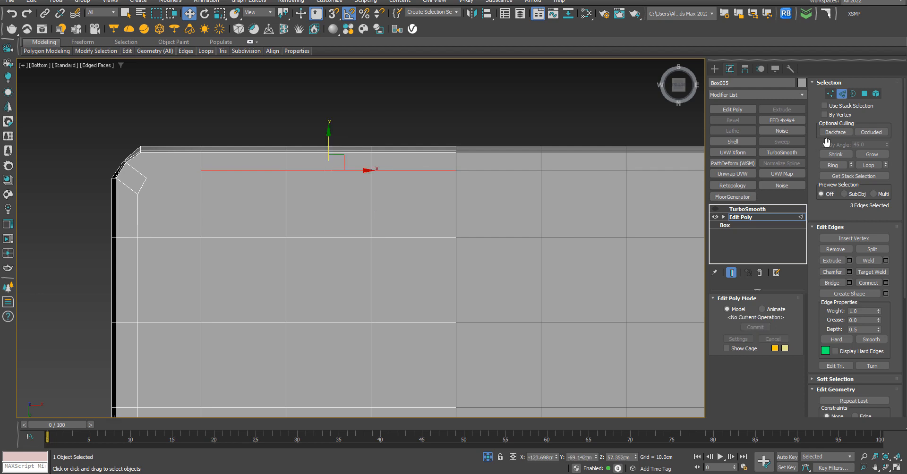
Cut from the row's open end to a point inside the corner, link it to the corner's side vertex and the diagonal's inner end, and leave Cut.
left_click(830, 94)
scroll(194, 152, "up", 2)
key("alt+c")
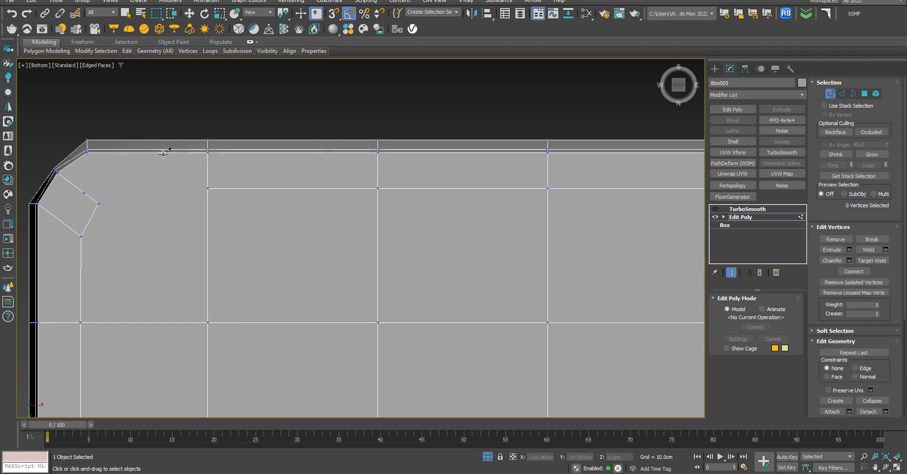
right_click(199, 187)
left_click(184, 108)
middle_click_drag(204, 203, 303, 223)
scroll(195, 206, "up", 3)
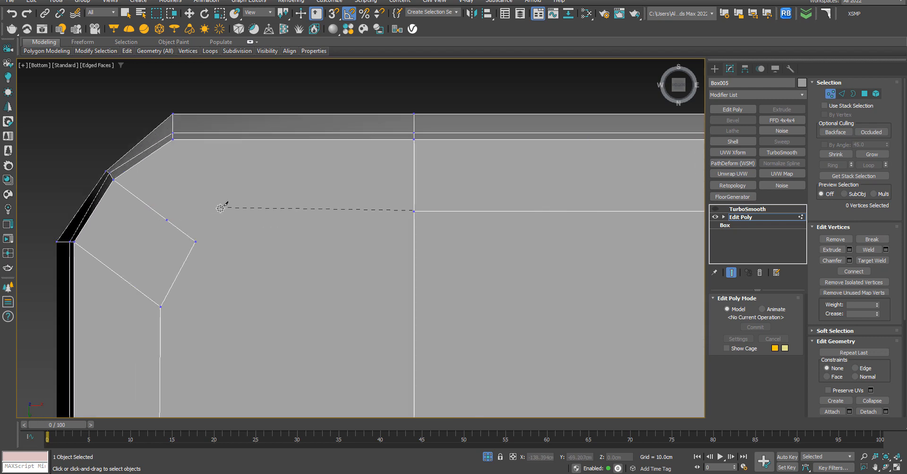
left_click(220, 211)
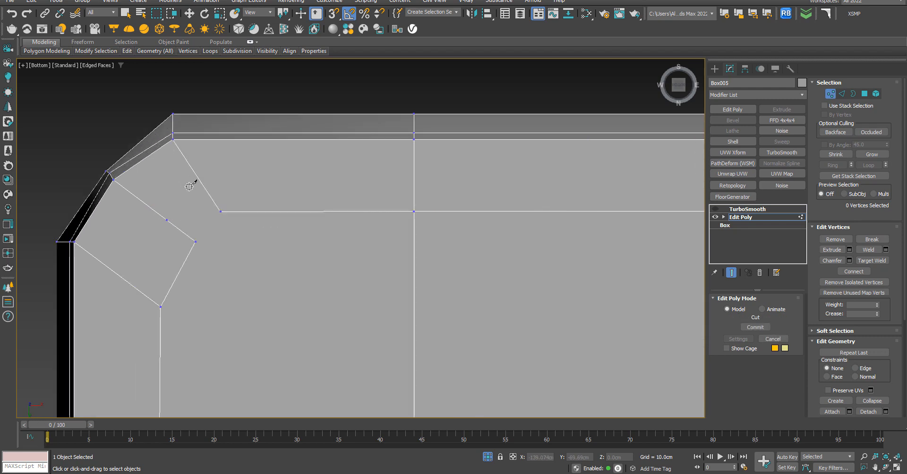
left_click(195, 243)
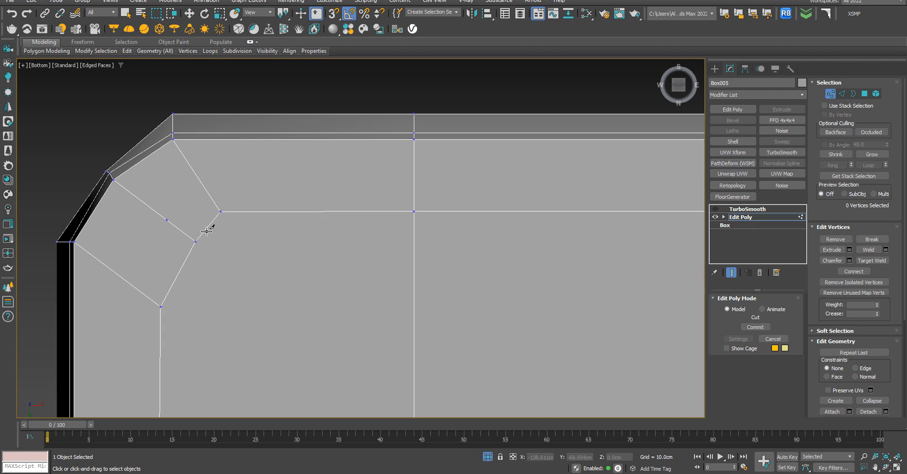
key("w")
Remove the extra vertex midway along the corner diagonal and move the two neighbouring inner corner vertices slightly outward toward the rounded corner.
left_click(167, 221)
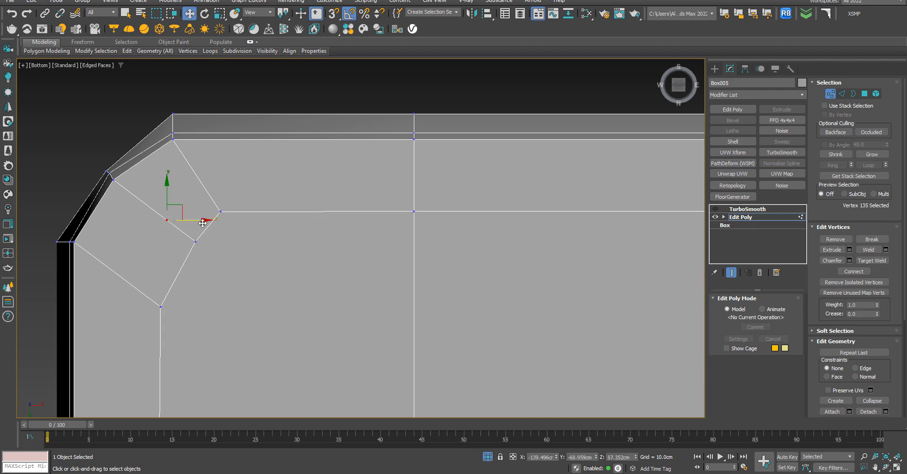
key("BackSpace")
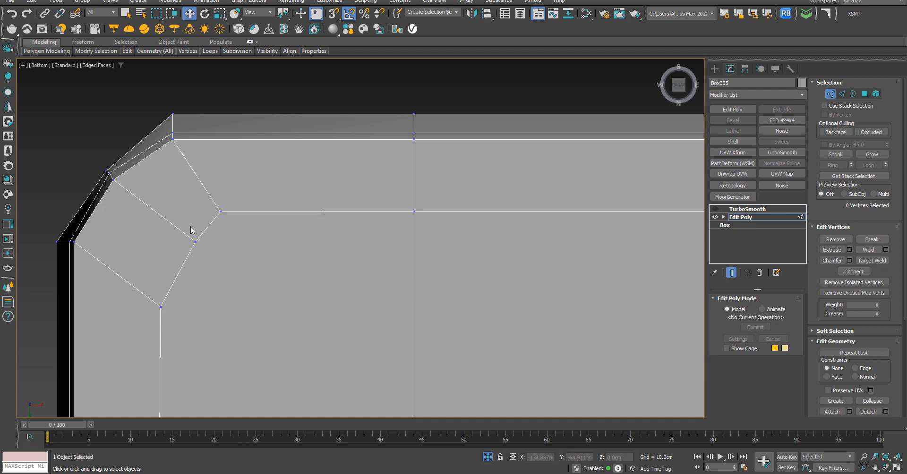
left_click_drag(197, 240, 161, 232)
left_click(160, 307)
left_click_drag(181, 307, 167, 301)
scroll(243, 212, "down", 3)
middle_click_drag(241, 283, 241, 261)
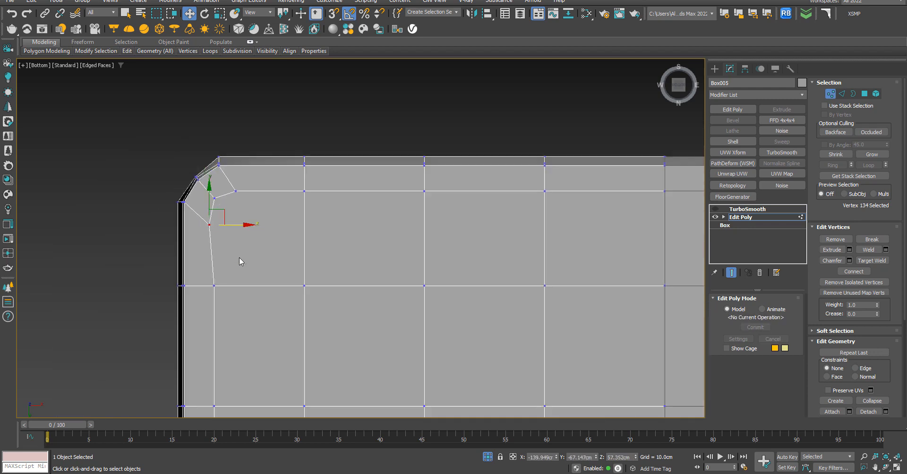
scroll(245, 224, "up", 1)
scroll(226, 185, "down", 3)
scroll(201, 180, "up", 6)
scroll(201, 180, "down", 6)
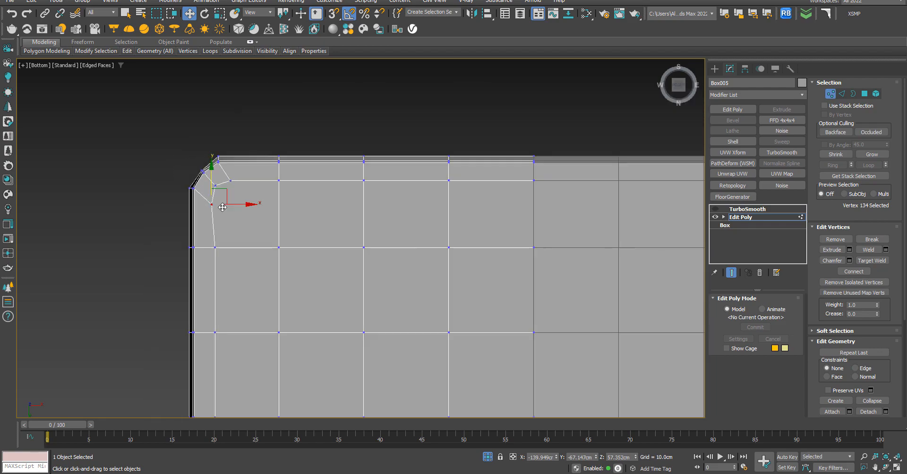
Turn TurboSmooth back on, hide the edges and inspect the deselected cushion from several angles and in the front view.
middle_click_drag(222, 208, 254, 304, "alt")
left_click(254, 304)
left_click(715, 209)
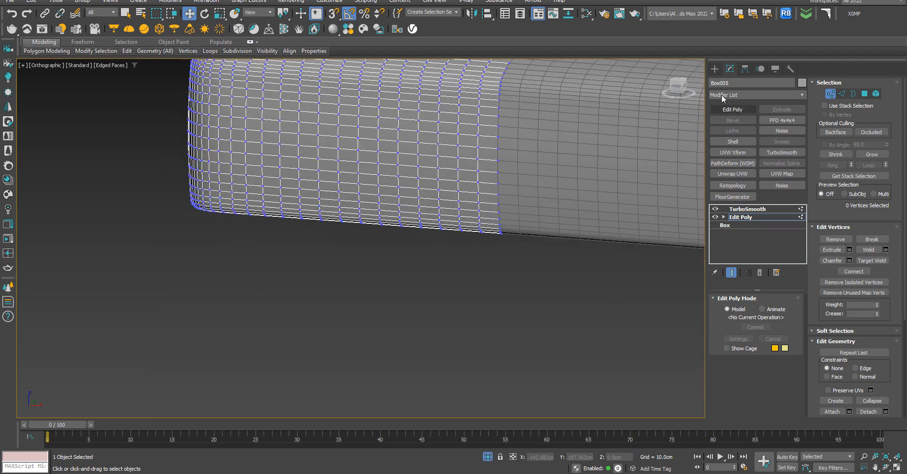
left_click(714, 67)
key("F4")
scroll(296, 293, "down", 6)
middle_click_drag(321, 300, 384, 282, "alt")
left_click(371, 345)
scroll(349, 140, "up", 6)
scroll(338, 158, "down", 6)
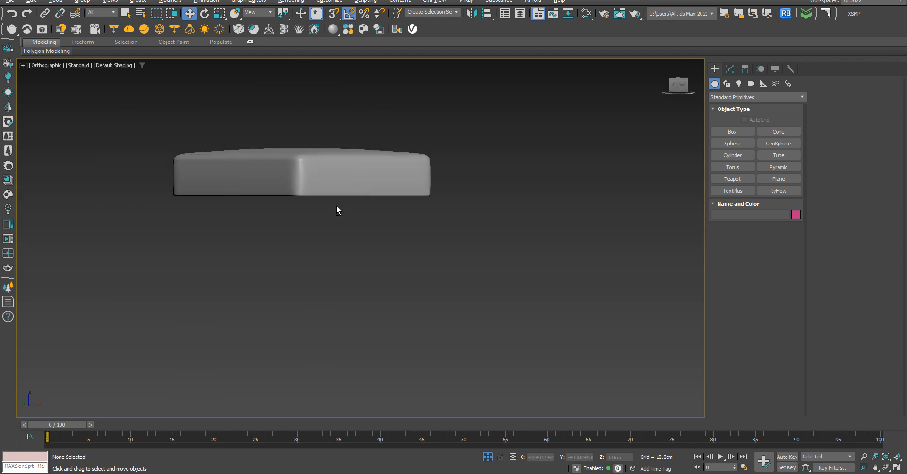
middle_click_drag(336, 206, 337, 209, "alt")
key("f")
key("z")
Select the cushion, turn TurboSmooth off, show edged faces and enter the Edge level of Edit Poly.
left_click(187, 249)
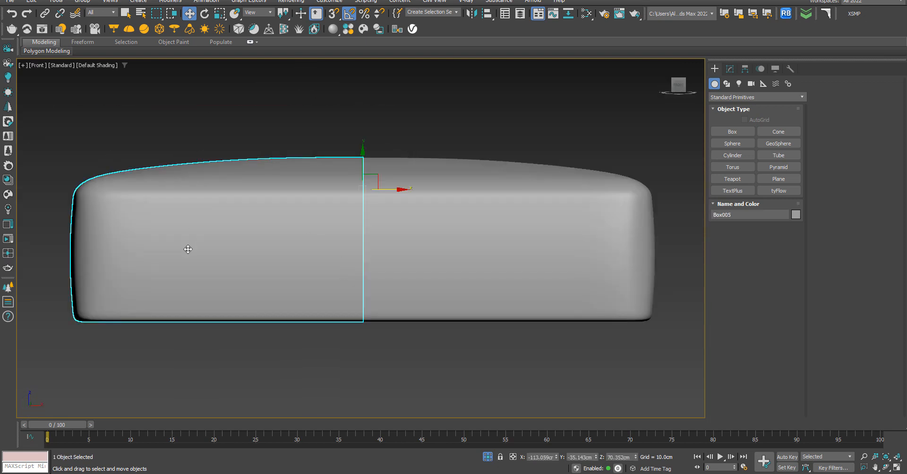
left_click(730, 69)
left_click(715, 208)
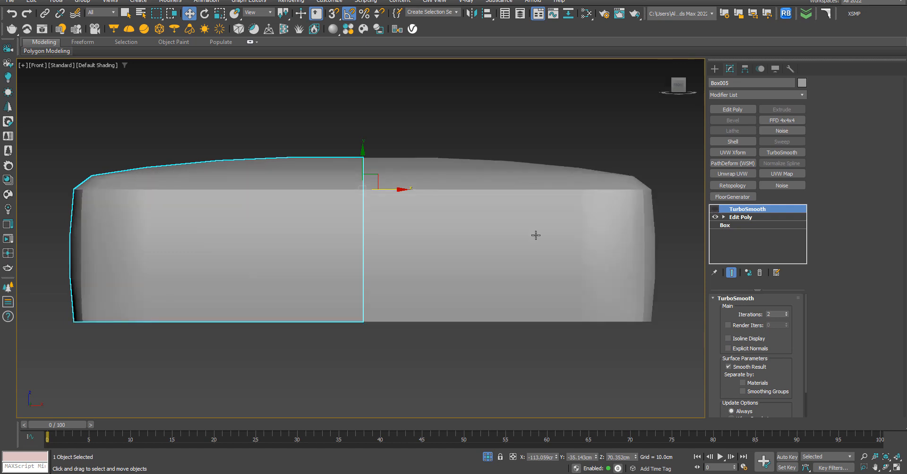
key("F4")
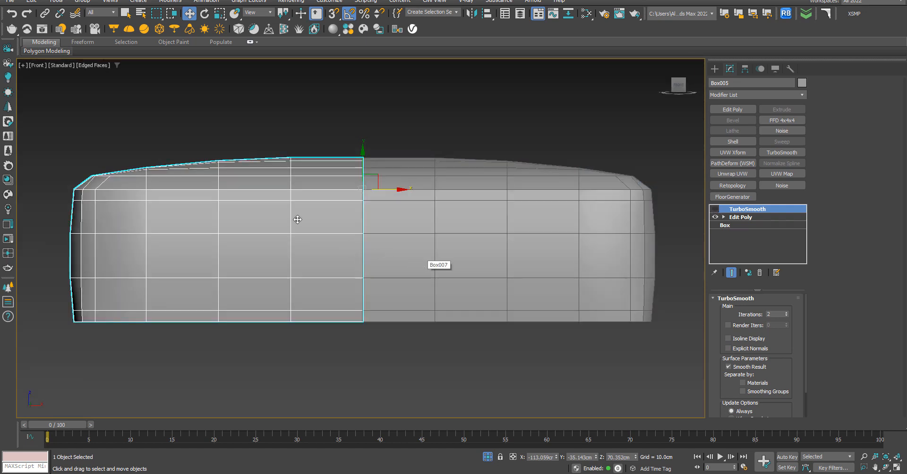
middle_click_drag(172, 194, 192, 219, "alt")
scroll(173, 276, "up", 3)
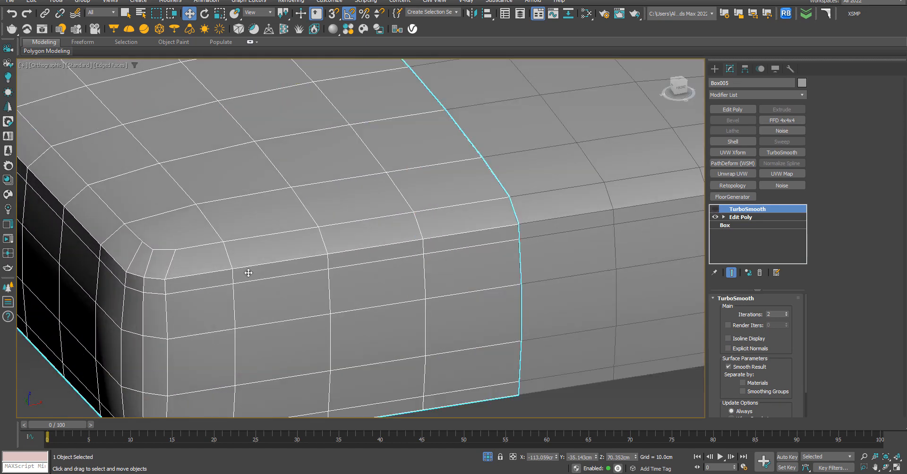
left_click(751, 217)
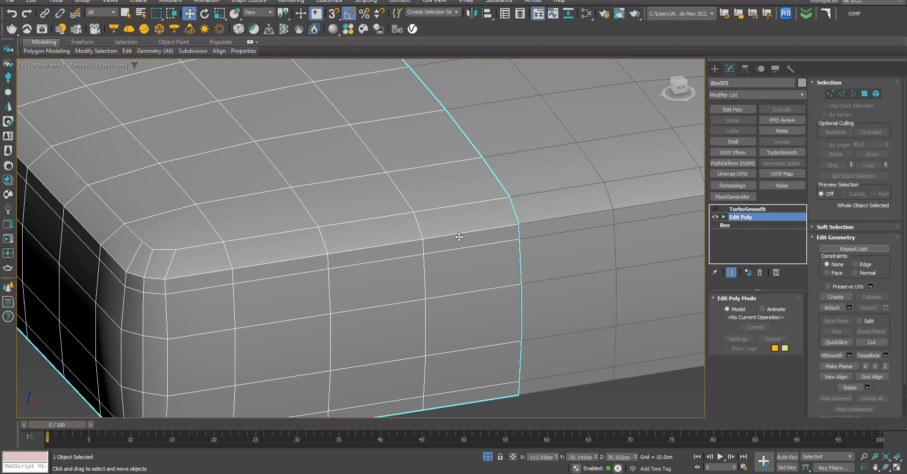
left_click(842, 94)
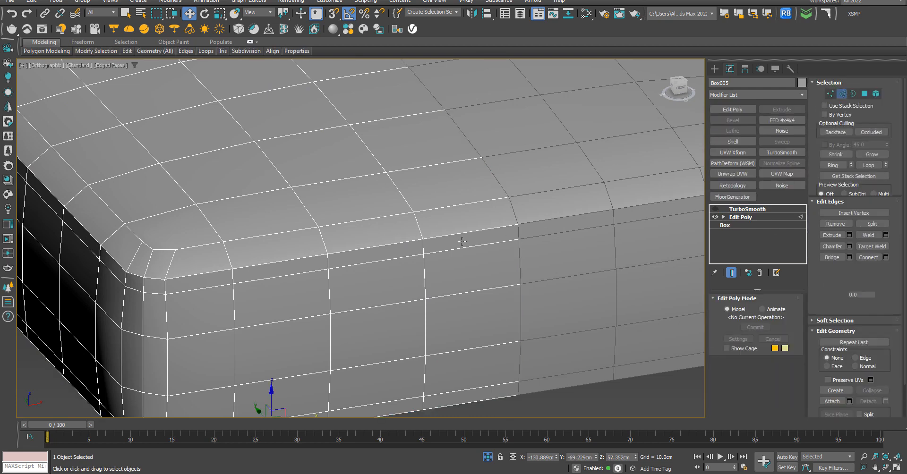
Select the inner edge loop around the top rim, including its corner edges, and lower it by about 0.5 cm in the front view.
left_click(419, 223)
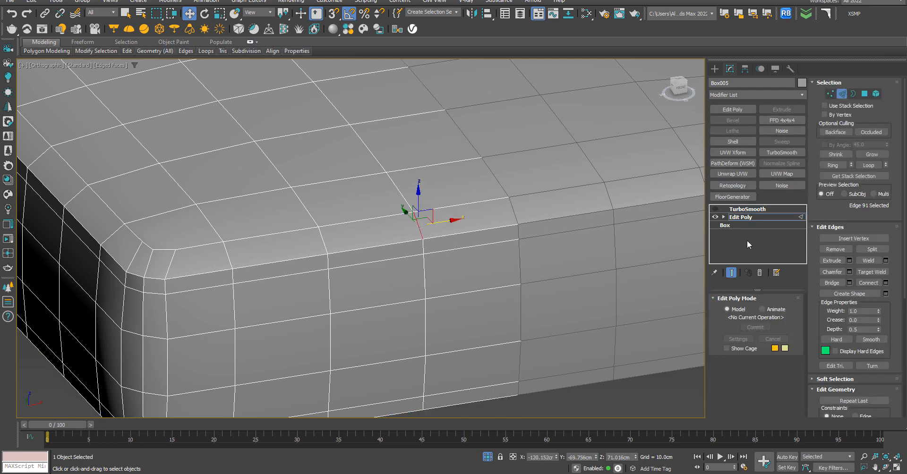
left_click(832, 166)
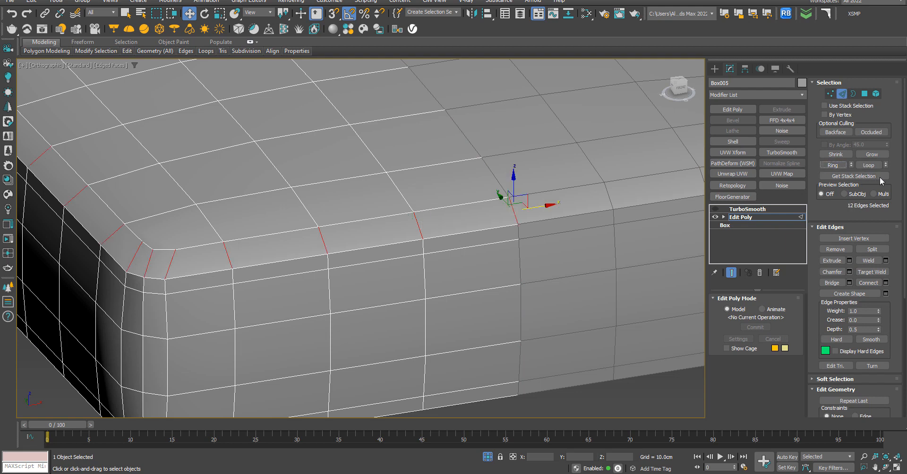
double_click(273, 236)
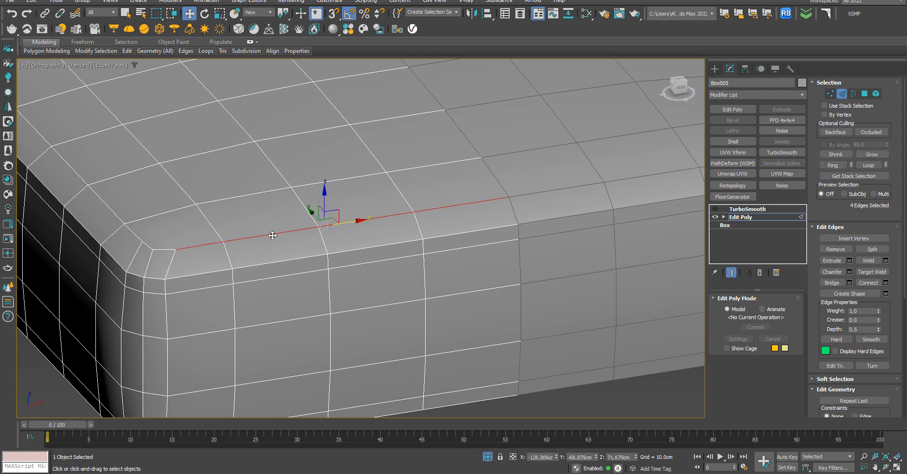
double_click(136, 232, "ctrl")
scroll(147, 244, "up", 2)
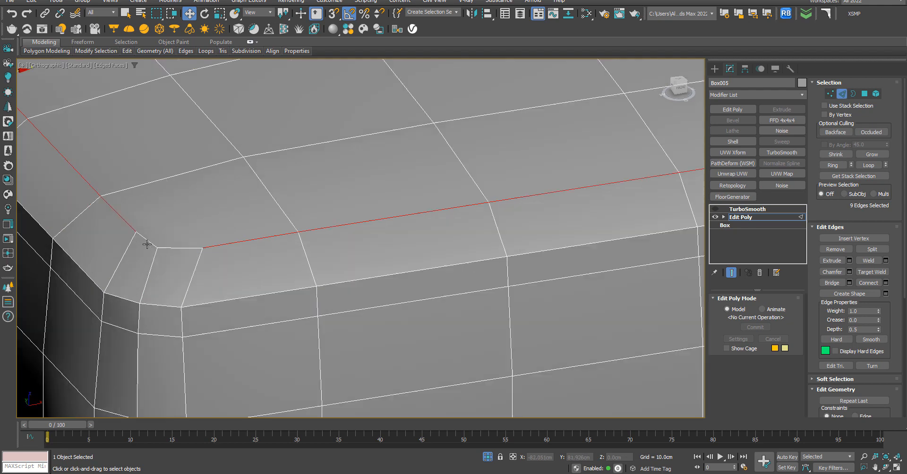
left_click(159, 247, "ctrl")
key("f")
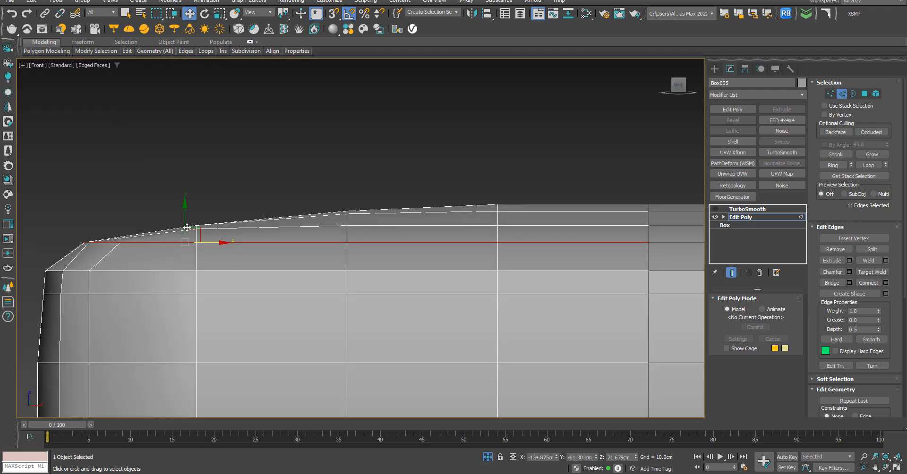
left_click_drag(187, 228, 185, 227)
scroll(214, 232, "down", 3)
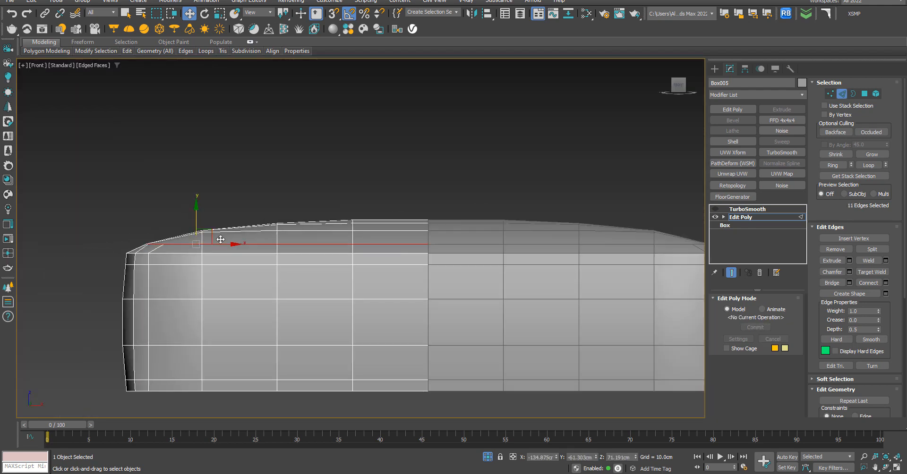
Turn TurboSmooth on, hide the edges and inspect the softened top rim and rounded corner.
middle_click_drag(220, 239, 247, 280, "alt")
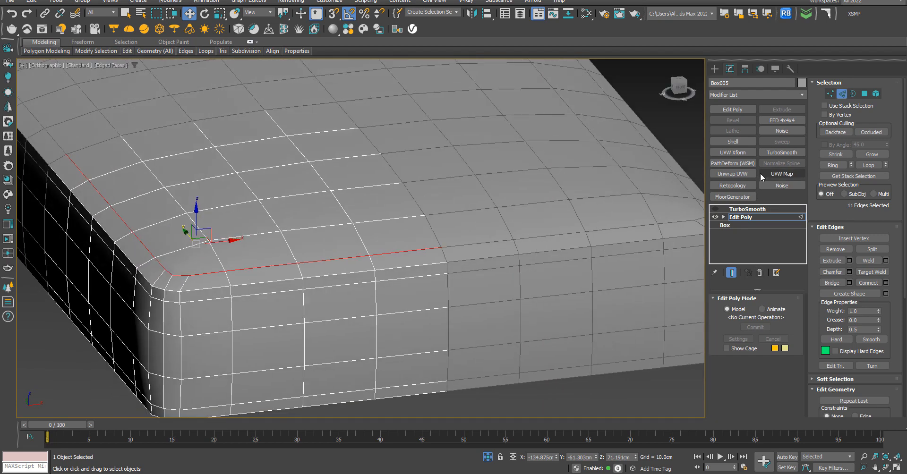
left_click(714, 208)
key("F4")
scroll(366, 251, "down", 5)
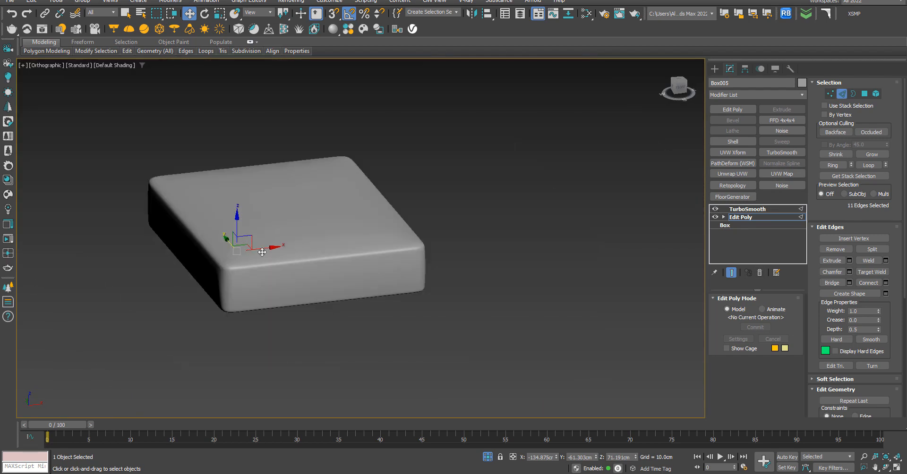
middle_click_drag(324, 289, 369, 297, "alt")
scroll(368, 297, "up", 6)
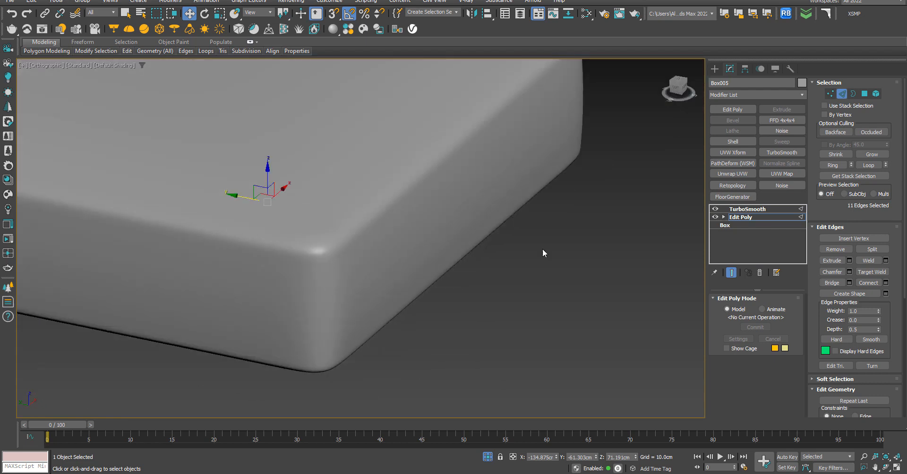
Turn TurboSmooth off, show edged faces again and clear the edge selection near the rounded corner.
left_click(714, 209)
key("F4")
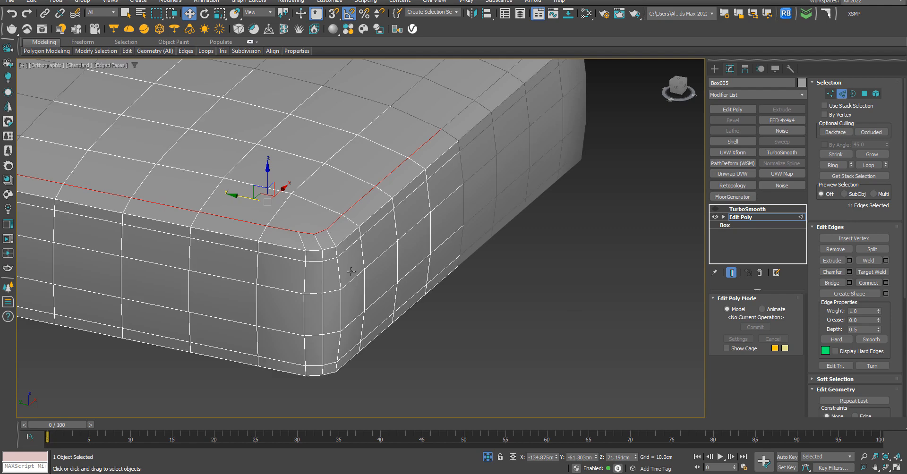
mouse_move(353, 279)
middle_mouse_down("alt")
mouse_move(344, 300)
mouse_move(353, 300)
middle_mouse_up("alt")
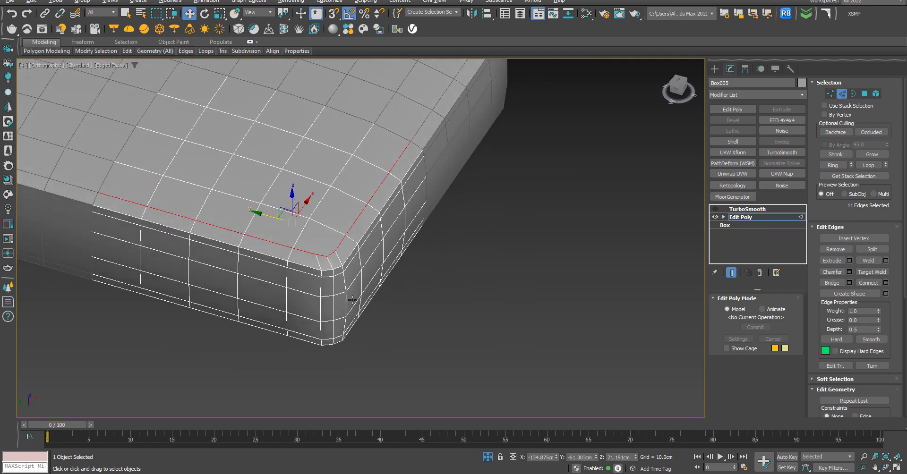
scroll(310, 303, "up", 3)
scroll(325, 294, "down", 3)
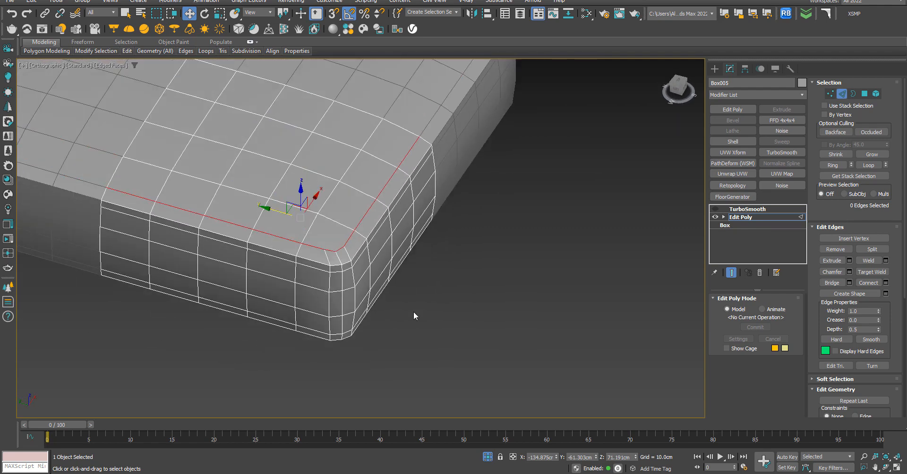
scroll(314, 289, "up", 3)
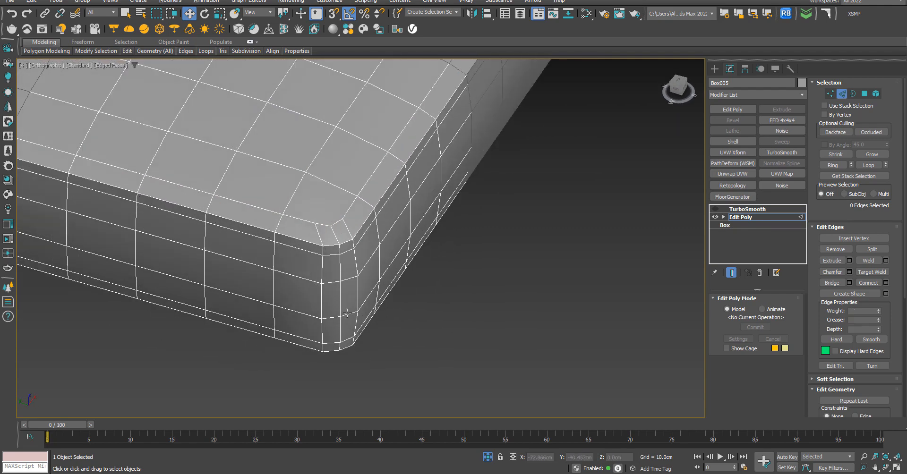
Try to connect the edge rings on both sides of the rounded corner together with one segment.
left_click(299, 220)
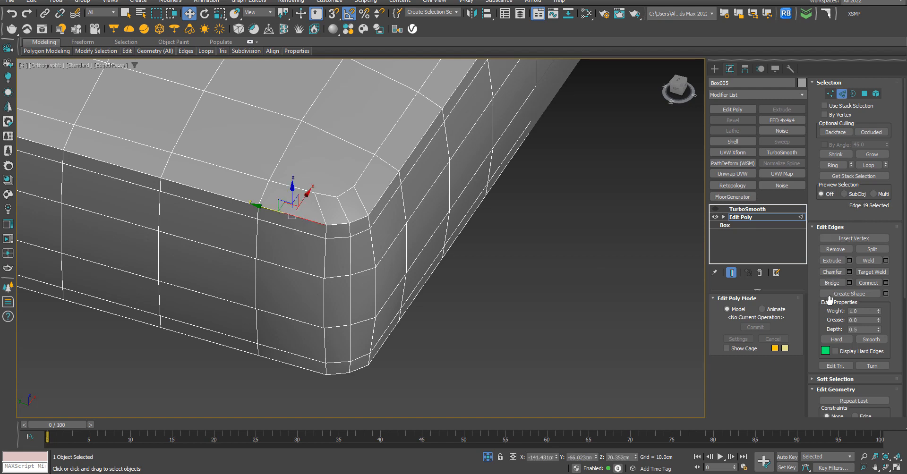
left_click(832, 164)
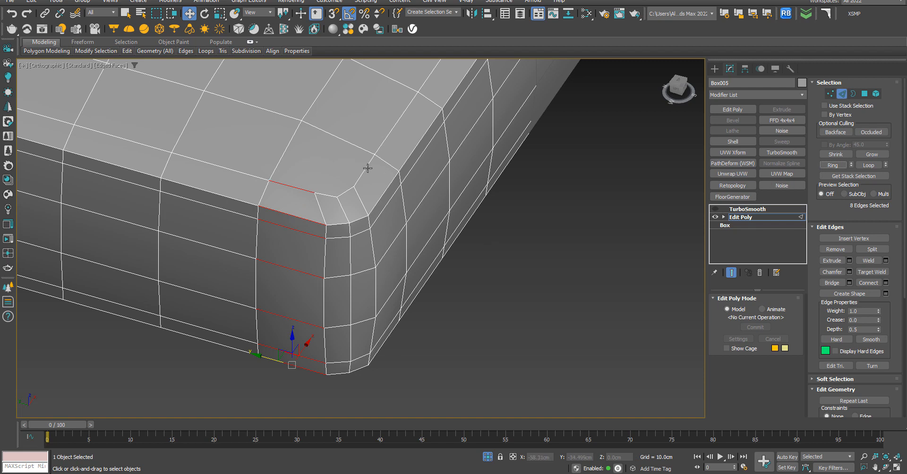
left_click(835, 166)
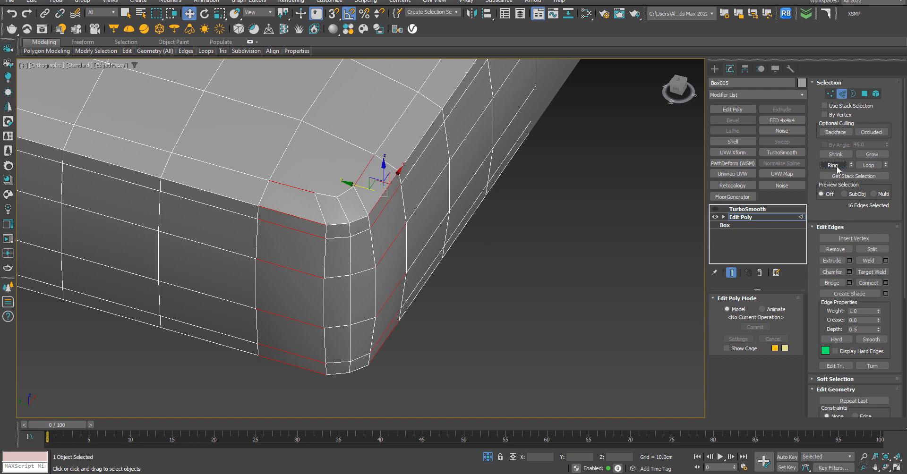
left_click(886, 283)
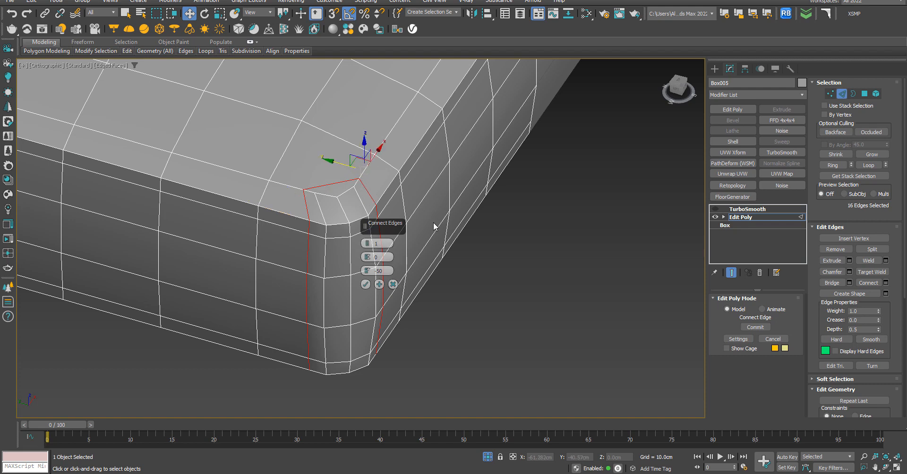
left_click(366, 284)
left_click(455, 302)
Connect the edge ring on the front side of the rounded corner with one segment placed close to the corner.
left_click(284, 185)
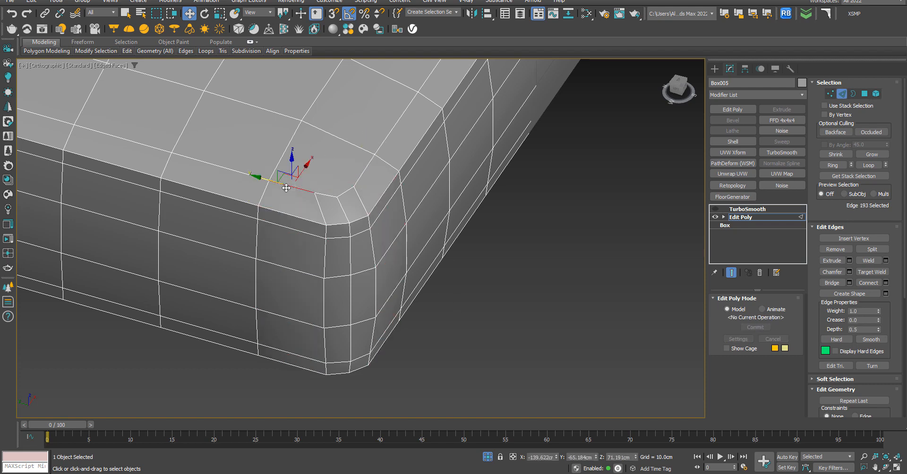
left_click(832, 165)
left_click(886, 283)
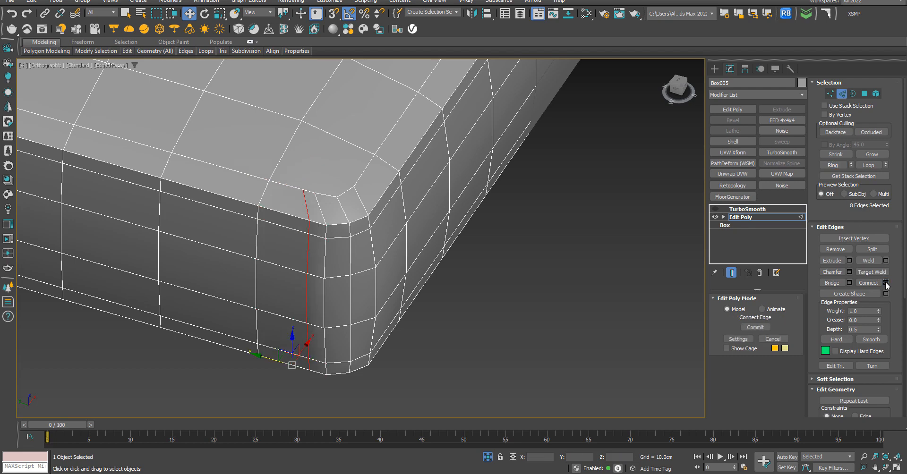
mouse_move(343, 201)
middle_mouse_down("alt")
mouse_move(332, 260)
mouse_move(341, 203)
middle_mouse_up("alt")
left_click(365, 284)
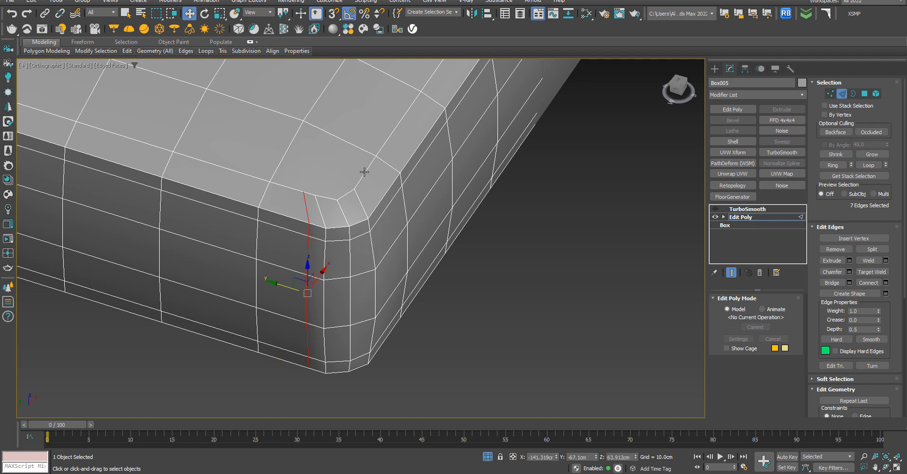
Connect the edge ring on the other side of the rounded corner with one segment, then clear the edge selection.
left_click(364, 173)
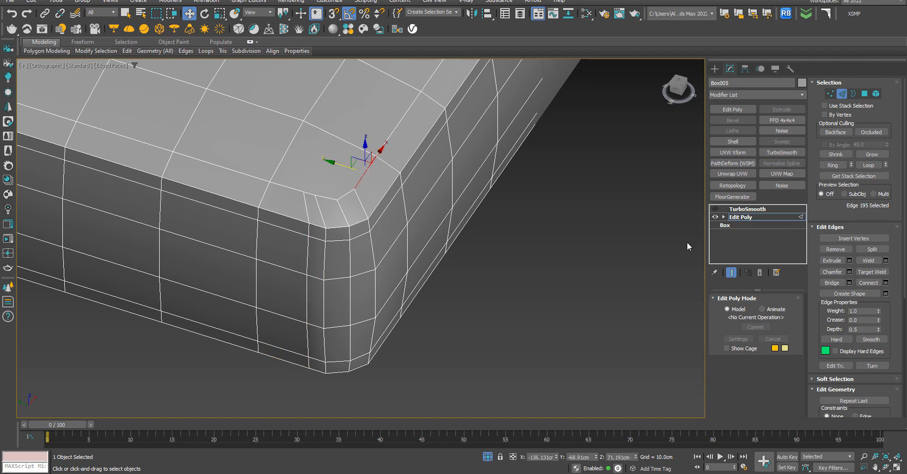
left_click(834, 165)
left_click(886, 283)
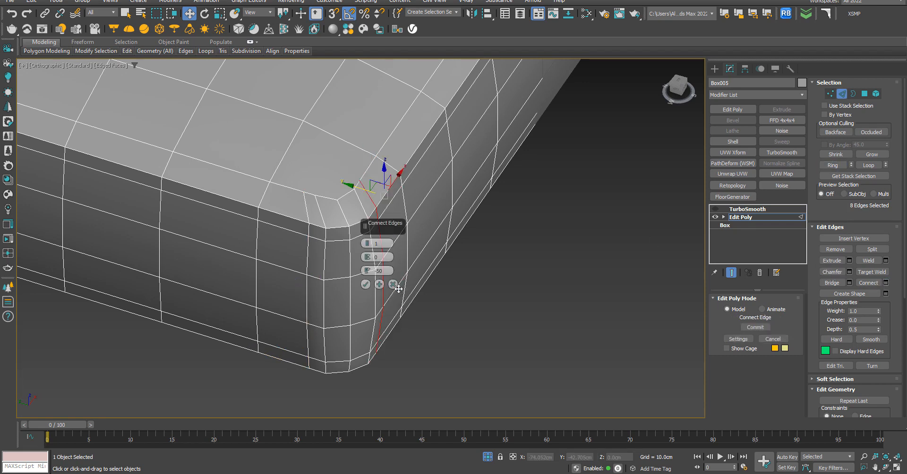
left_click(365, 283)
left_click(493, 267)
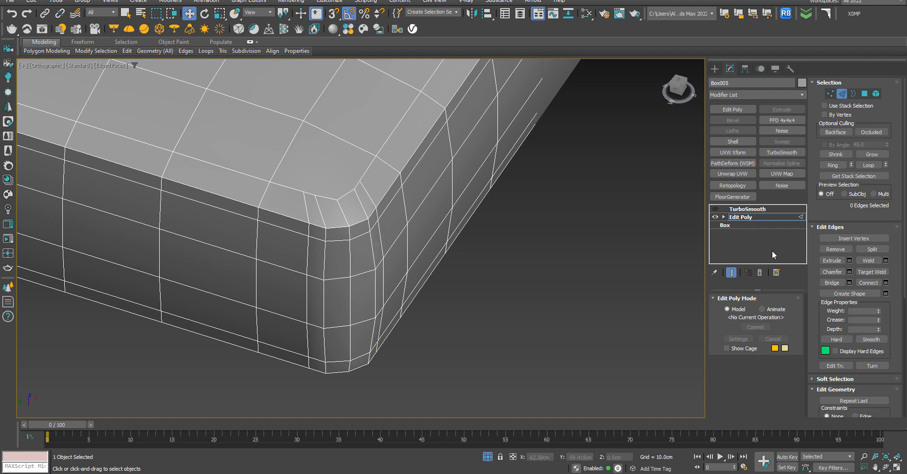
Turn TurboSmooth on, hide the edges and inspect the smoothed corner with its added edge loops.
left_click(715, 209)
key("F4")
scroll(426, 267, "down", 5)
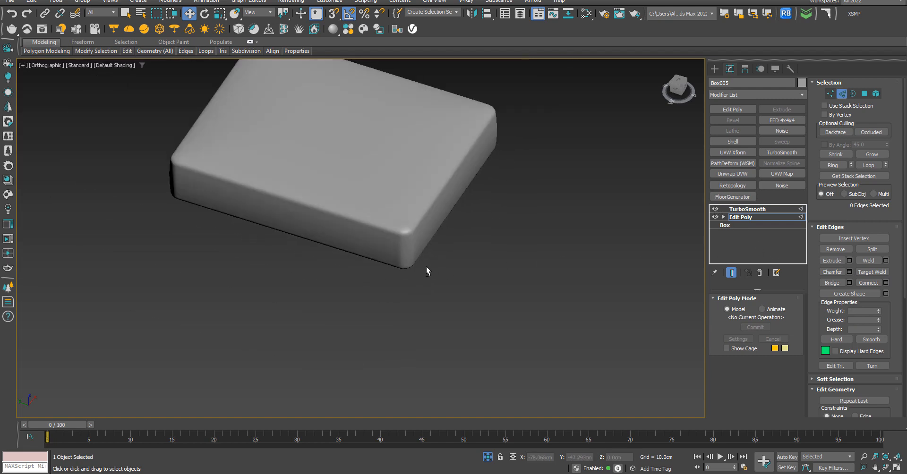
mouse_move(426, 266)
middle_mouse_down("alt")
mouse_move(412, 275)
mouse_move(415, 211)
mouse_move(405, 258)
mouse_move(444, 295)
middle_mouse_up("alt")
scroll(444, 295, "up", 8)
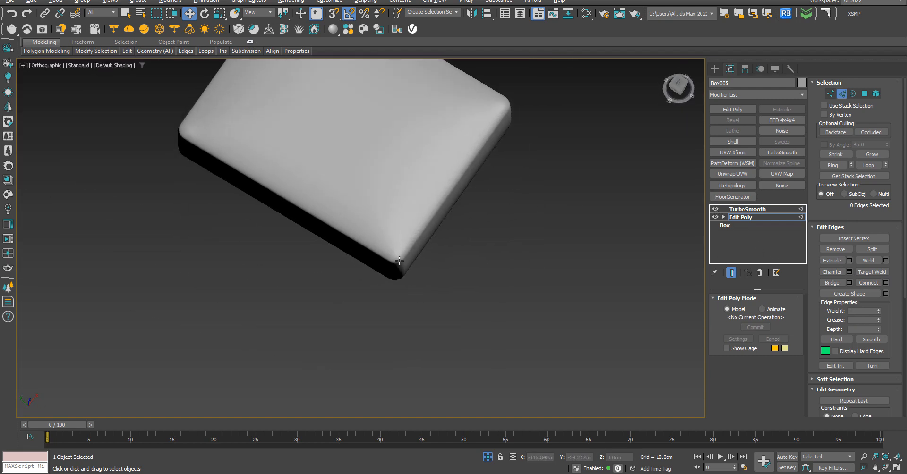
Turn TurboSmooth off, show edged faces and undo the edge loops connected on both sides of the corner.
left_click(716, 209)
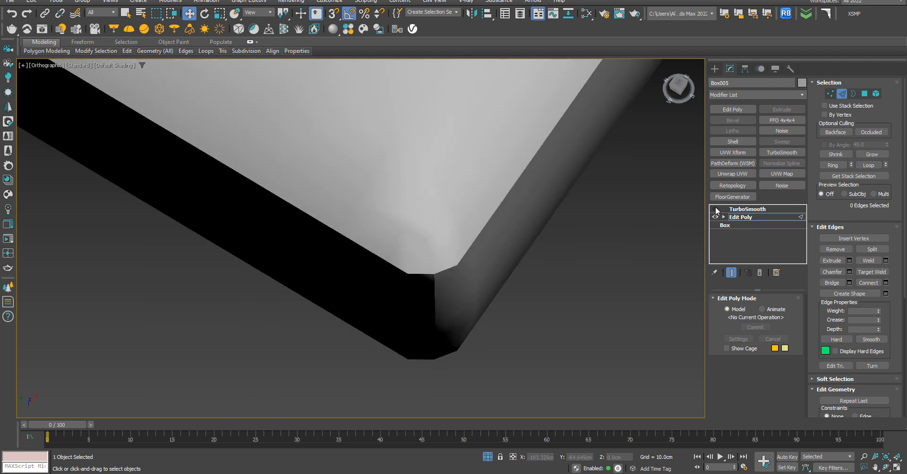
key("F4")
scroll(472, 262, "up", 3)
key("ctrl+z")
key("ctrl+z")
key("ctrl+z")
key("ctrl+z")
key("ctrl+z")
key("ctrl+z")
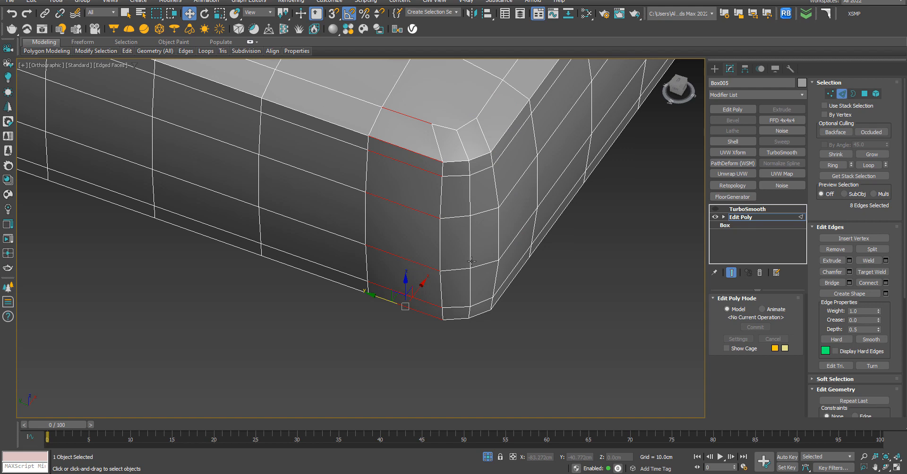
key("ctrl+z")
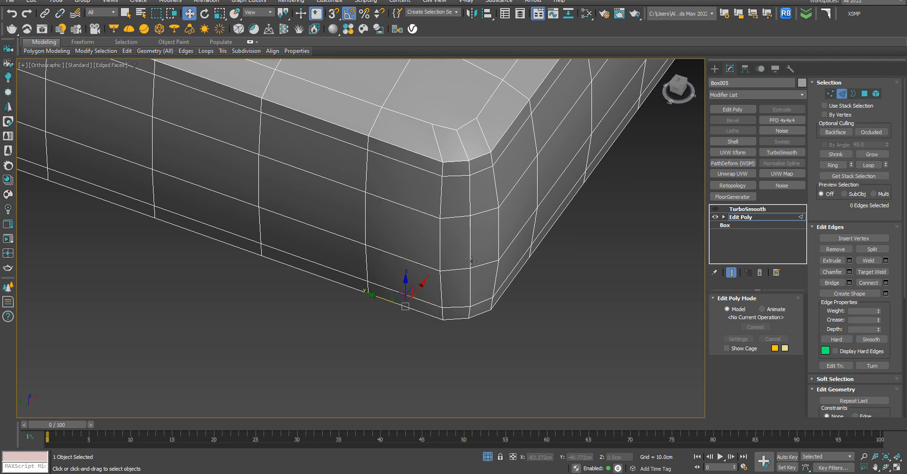
Remove the two outer vertical edge loops of the rounded corner together with their vertices, keeping the middle one.
double_click(441, 190)
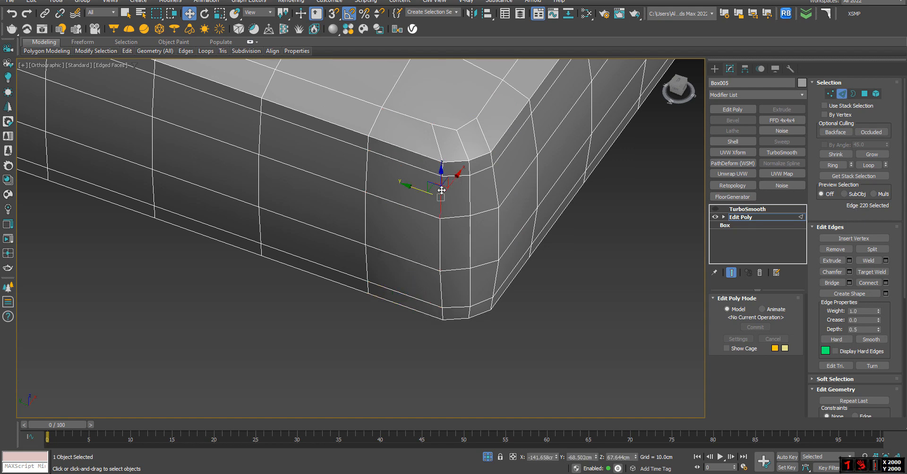
double_click(496, 184, "ctrl")
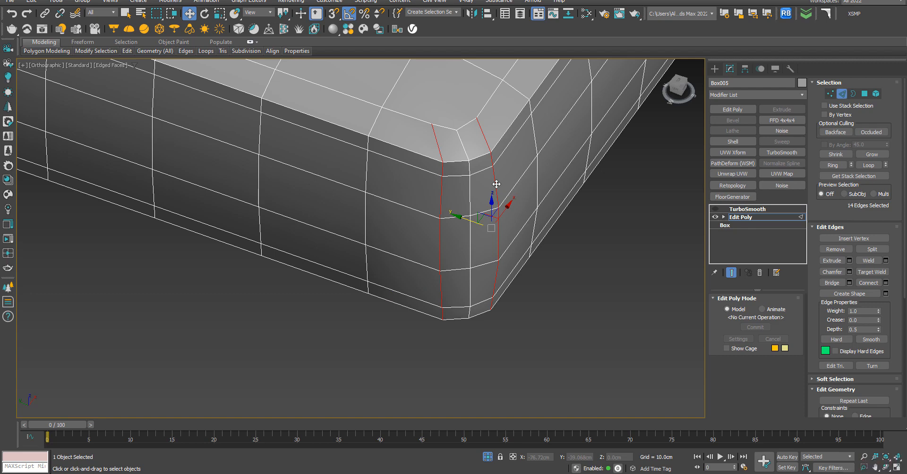
key("ctrl+BackSpace")
Chamfer the remaining vertical corner edge loop, including its top edge, by 1.31 cm with 2 segments.
scroll(435, 216, "down", 7)
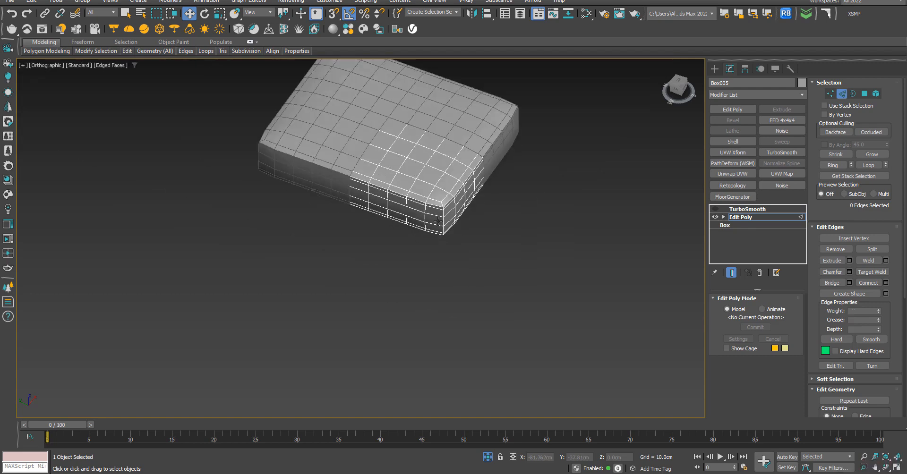
middle_click_drag(433, 230, 414, 133, "alt")
scroll(441, 152, "up", 7)
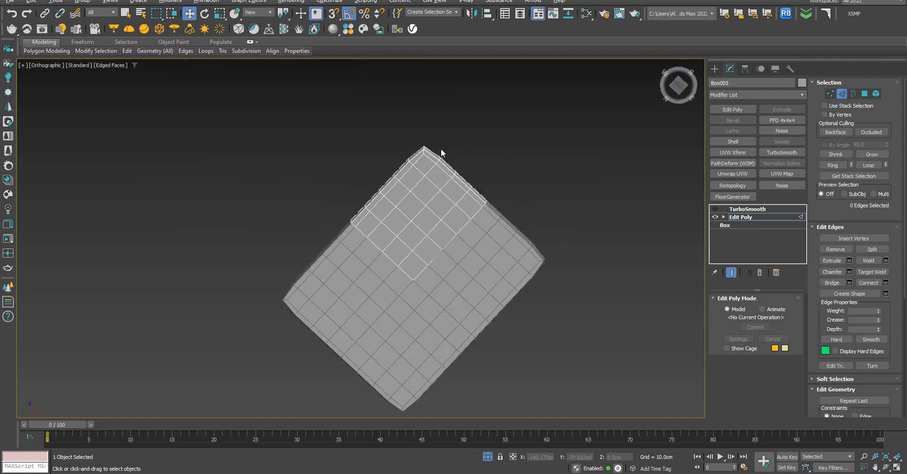
middle_click_drag(392, 175, 399, 316, "alt")
middle_click_drag(400, 317, 409, 129)
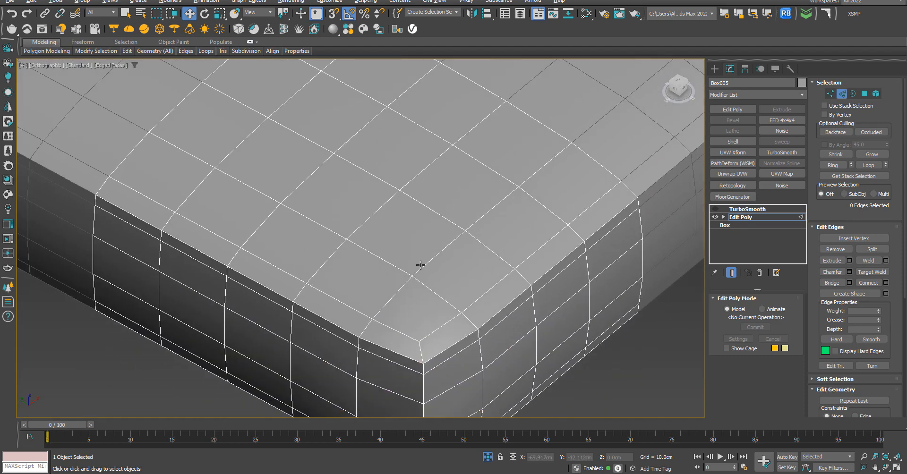
middle_click_drag(419, 264, 437, 303, "alt")
middle_click_drag(437, 302, 444, 228)
double_click(434, 291)
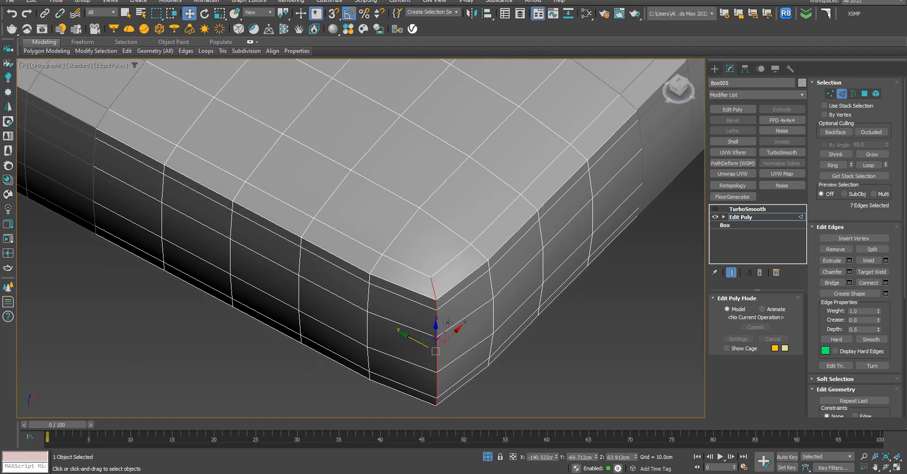
left_click(849, 273)
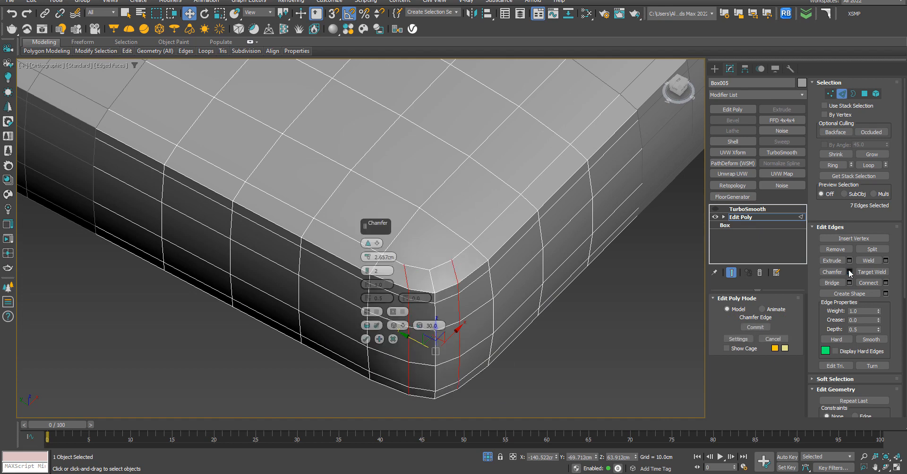
left_click_drag(369, 259, 372, 273)
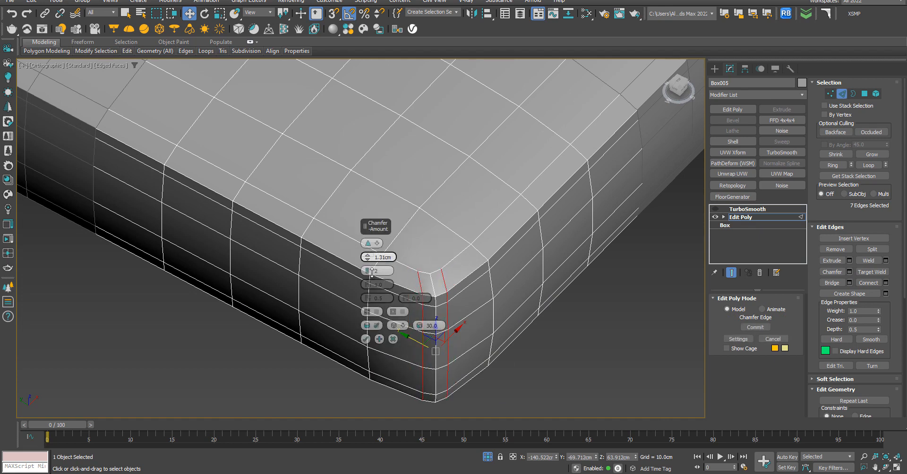
scroll(489, 263, "down", 3)
middle_click_drag(489, 263, 496, 246, "alt")
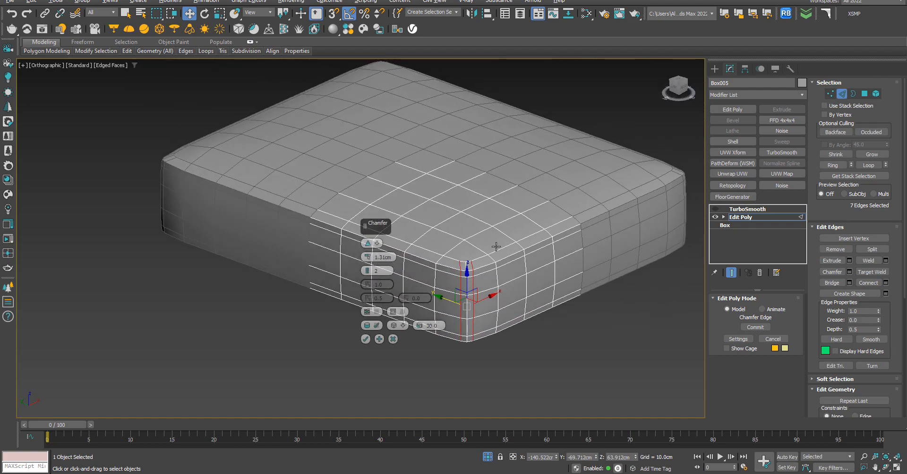
middle_click_drag(486, 300, 477, 212, "alt")
scroll(495, 318, "up", 4)
left_click(365, 338)
Turn TurboSmooth on, hide the edges, deselect the cushion and inspect its corners and outline from the top and at an angle.
left_click(483, 236)
left_click(715, 209)
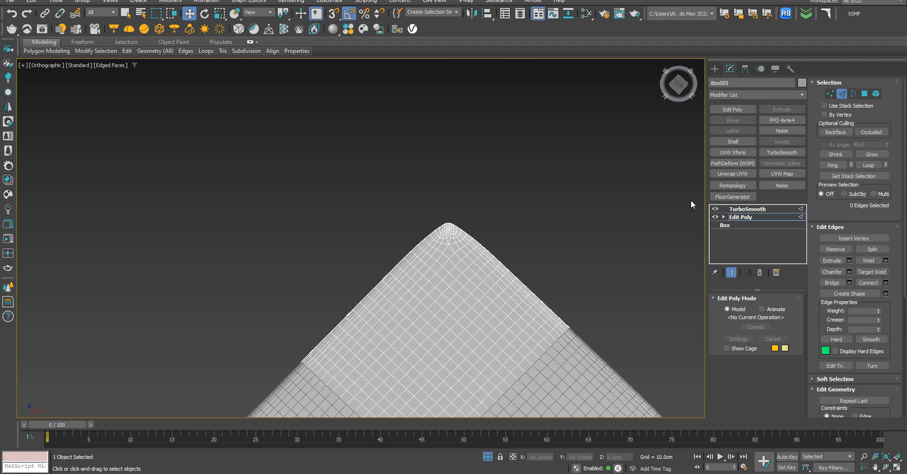
left_click(714, 68)
key("F4")
scroll(410, 218, "down", 10)
middle_click_drag(424, 198, 489, 318, "alt")
left_click(508, 360)
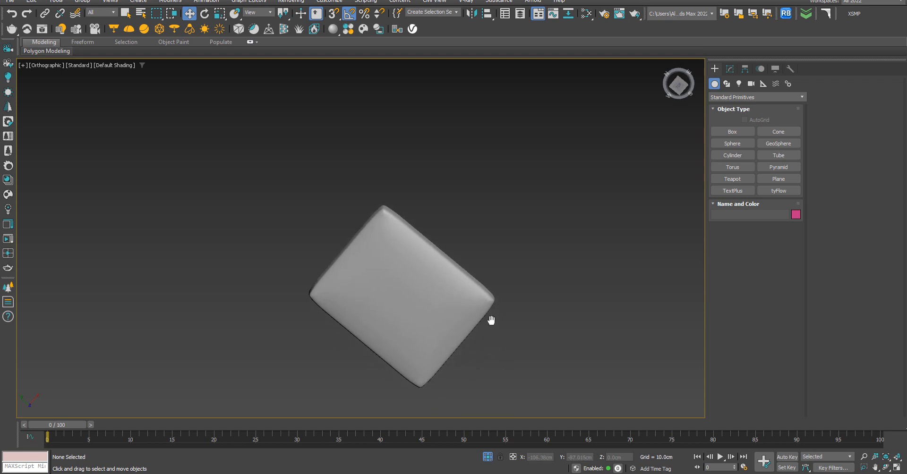
key("f")
key("t")
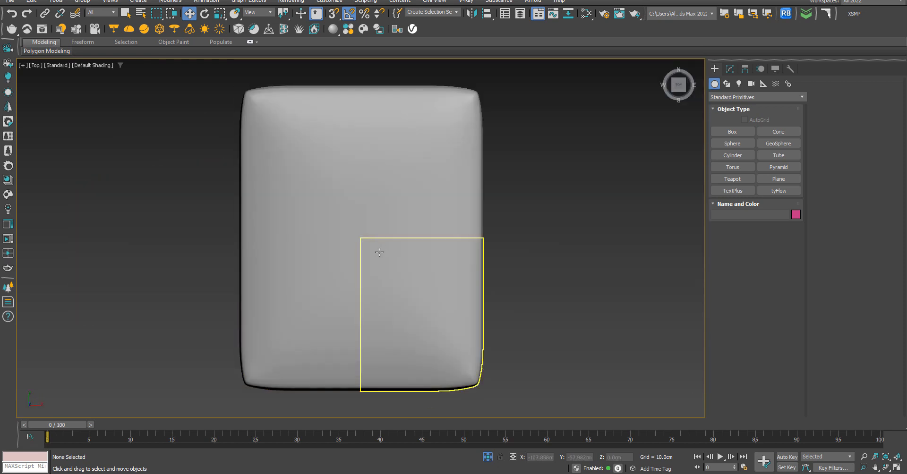
middle_click_drag(298, 350, 391, 279)
scroll(390, 359, "down", 2)
middle_click_drag(390, 373, 455, 322, "alt")
scroll(324, 268, "up", 5)
Select the cushion in the top view, turn TurboSmooth off, show edged faces and enter the Vertex level of Edit Poly.
left_click(346, 201)
mouse_move(416, 259)
middle_mouse_down("alt")
mouse_move(367, 255)
mouse_move(409, 274)
middle_mouse_up("alt")
key("t")
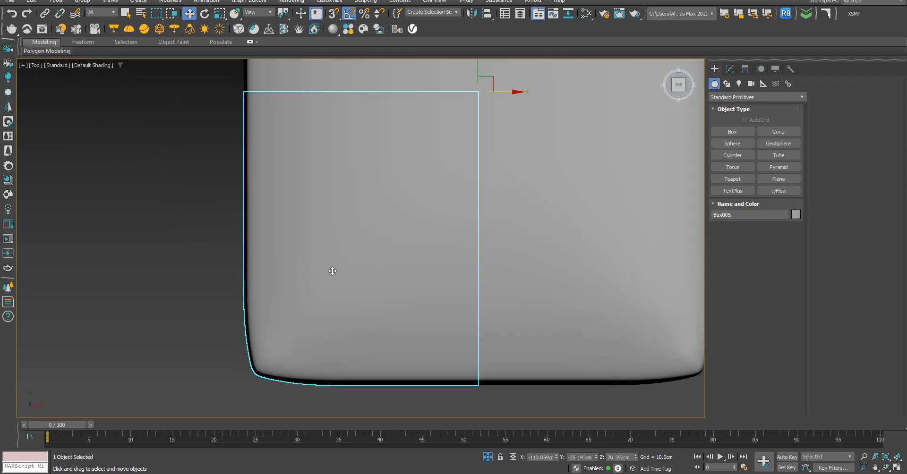
left_click(730, 69)
left_click(714, 209)
left_click(739, 216)
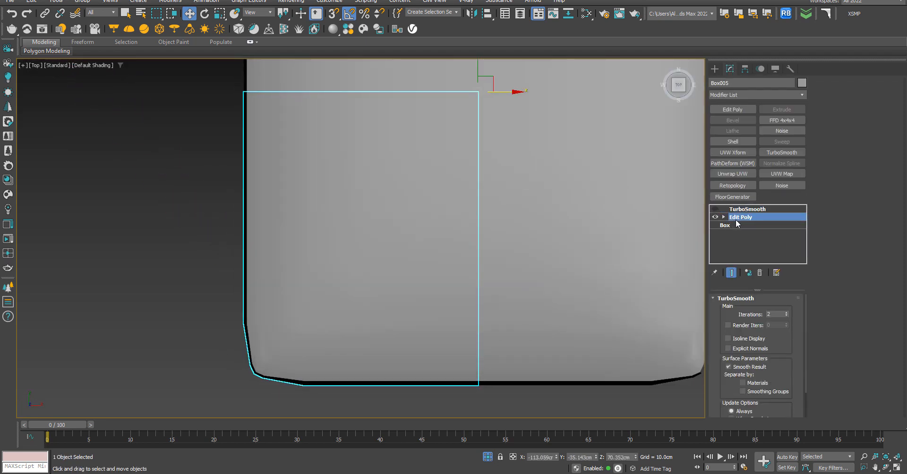
key("F4")
scroll(324, 287, "up", 5)
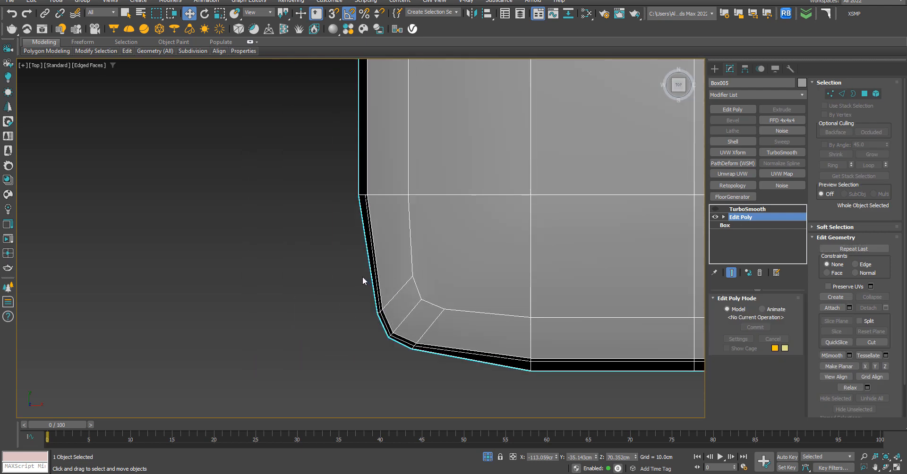
left_click(830, 94)
Move the outer vertices at both ends of the rounded corner outward in the top view, one group along X, the other along Y.
left_click_drag(333, 273, 381, 312)
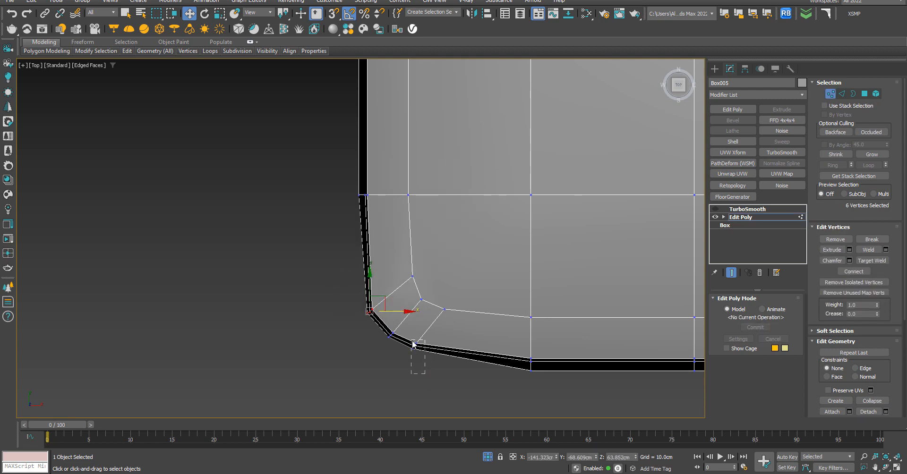
mouse_move(412, 344)
left_mouse_down()
mouse_move(417, 330)
mouse_move(418, 344)
mouse_move(406, 336)
left_mouse_up()
scroll(376, 343, "up", 3)
left_click_drag(434, 362, 470, 388)
scroll(319, 276, "down", 4)
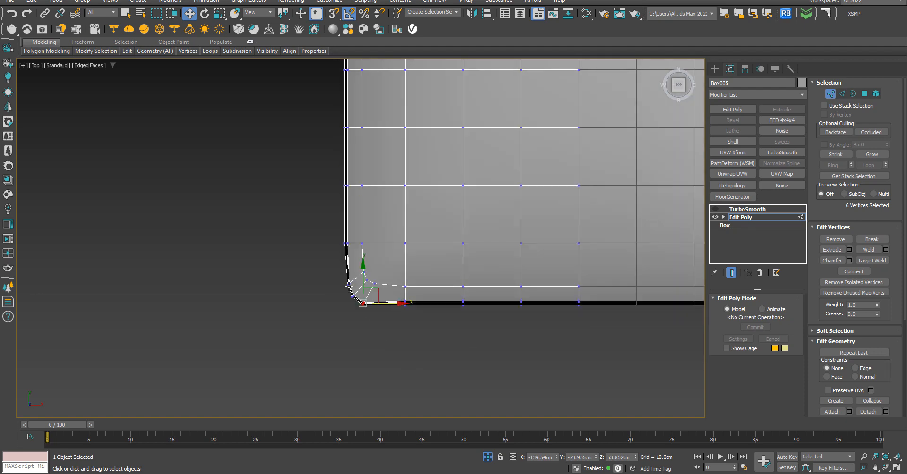
Select the outer vertices at the other end of the rounded corner, examine the corner from several angles and return to the top view.
scroll(338, 247, "up", 4)
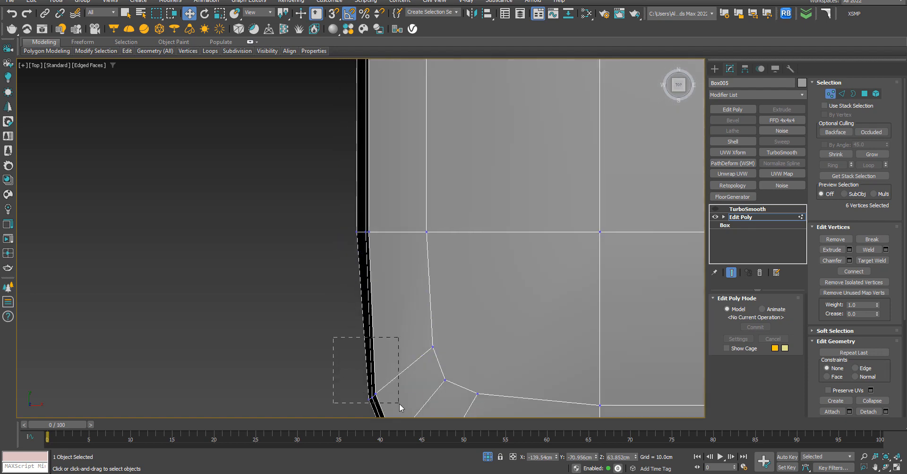
scroll(354, 373, "down", 3)
middle_click_drag(354, 373, 432, 192, "alt")
left_click(679, 88)
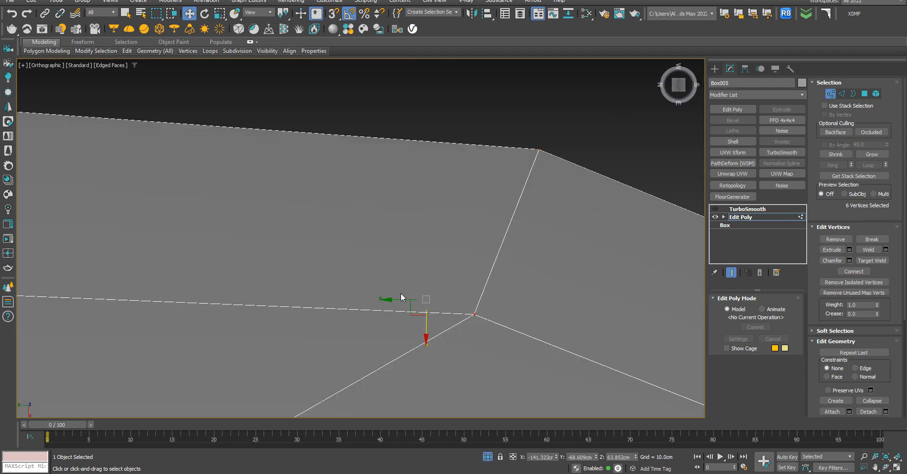
scroll(457, 189, "down", 8)
scroll(450, 203, "up", 3)
left_click(452, 203)
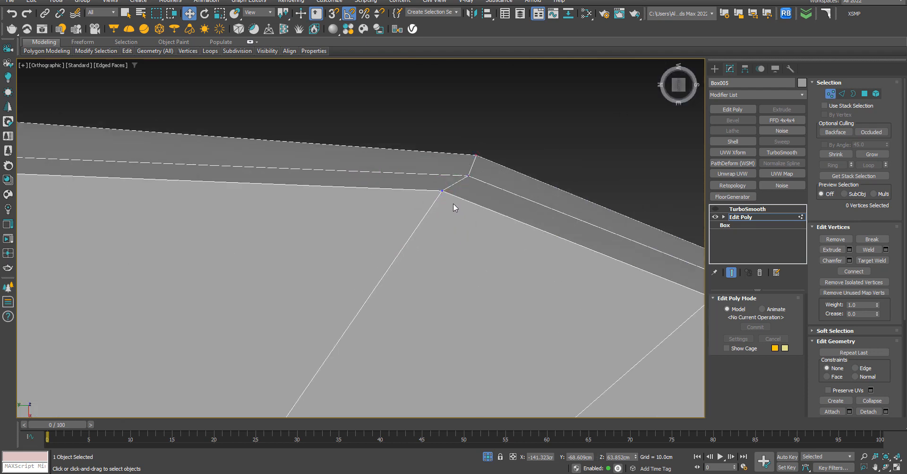
left_click(443, 191)
middle_click_drag(433, 207, 358, 353, "alt")
scroll(429, 225, "down", 4)
middle_click_drag(341, 370, 434, 403, "alt")
left_click(418, 283)
key("t")
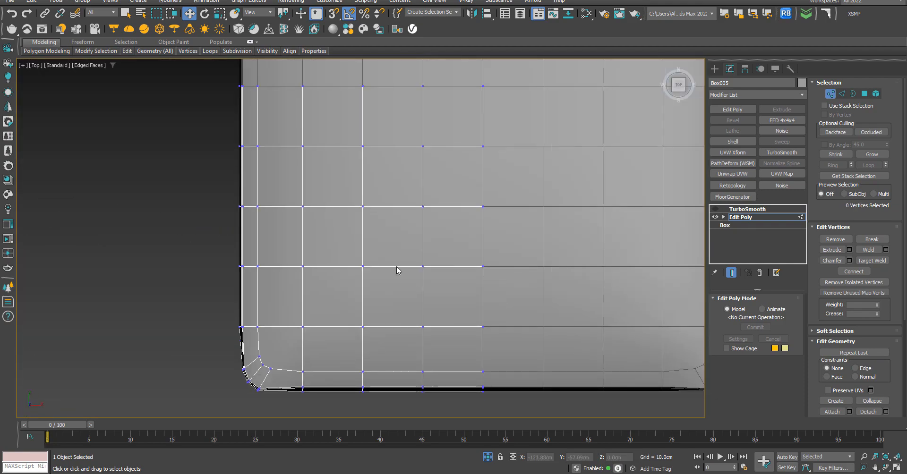
Align the two inner rim vertices at the rounded corner's lower end with their neighbouring straight-edge vertices along Y using endpoint snapping.
scroll(250, 345, "up", 7)
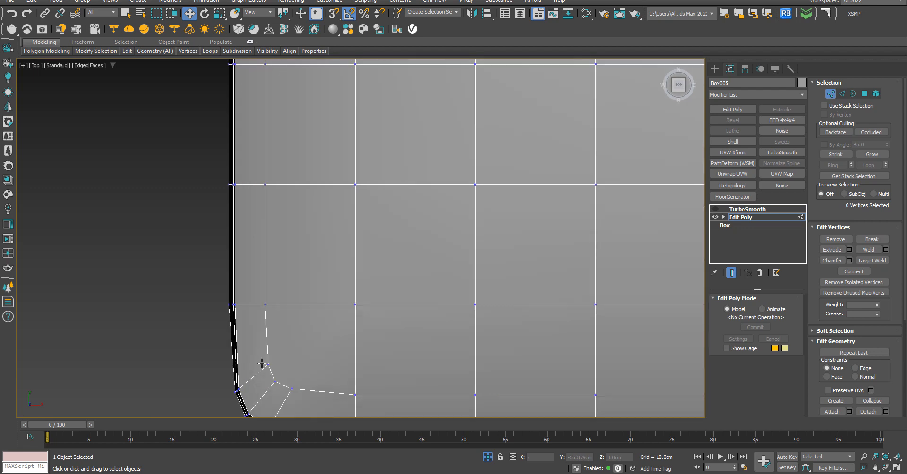
scroll(279, 326, "up", 2)
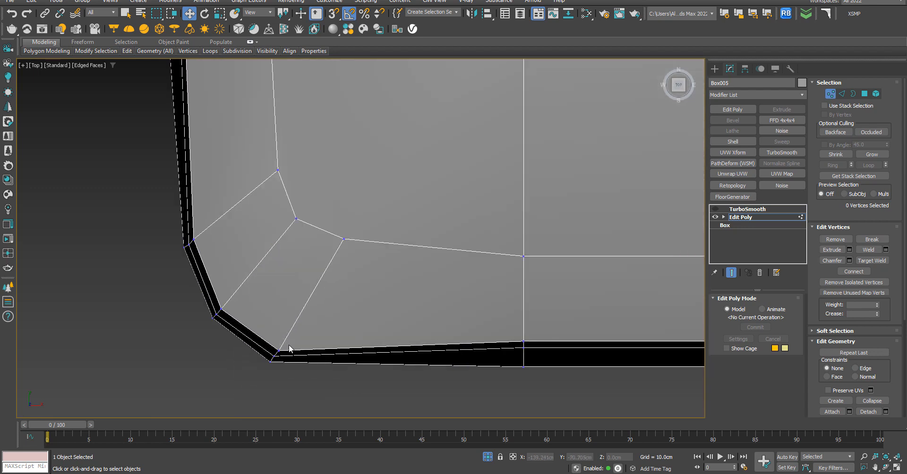
left_click(280, 349)
left_click_drag(289, 336, 523, 339)
key("s")
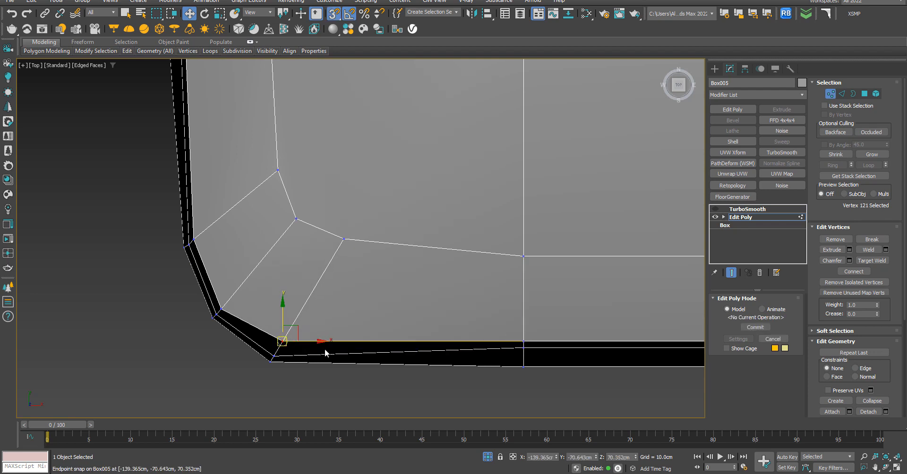
left_click(274, 355)
left_click_drag(278, 336, 523, 348)
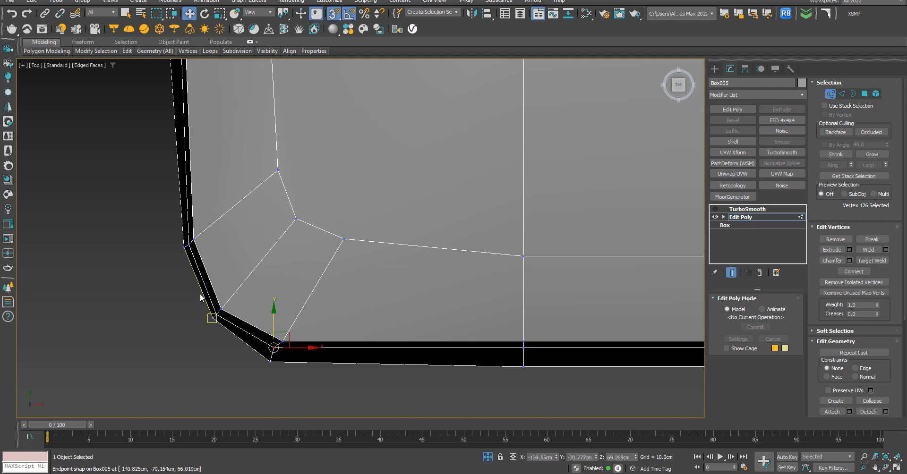
left_click(141, 254)
Turn TurboSmooth on, leave vertex editing, hide the edges and deselect the cushion.
scroll(141, 254, "down", 3)
middle_click_drag(224, 317, 386, 263, "alt")
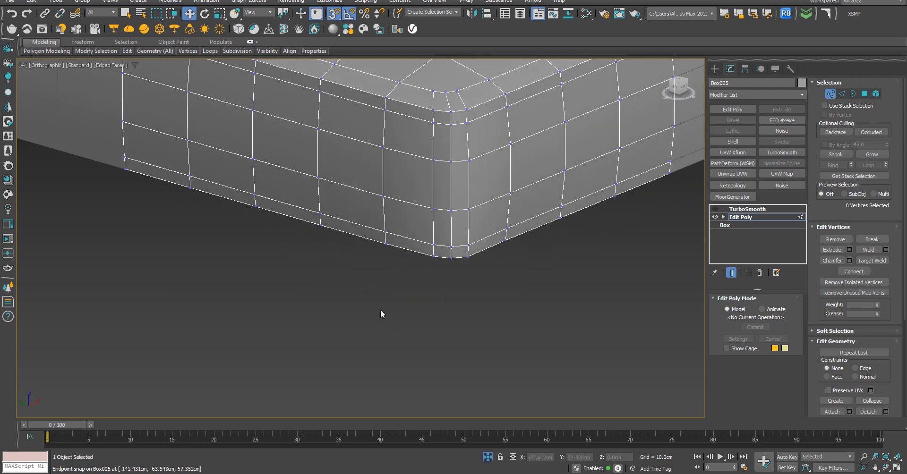
middle_click_drag(381, 309, 415, 265, "alt")
left_click(715, 210)
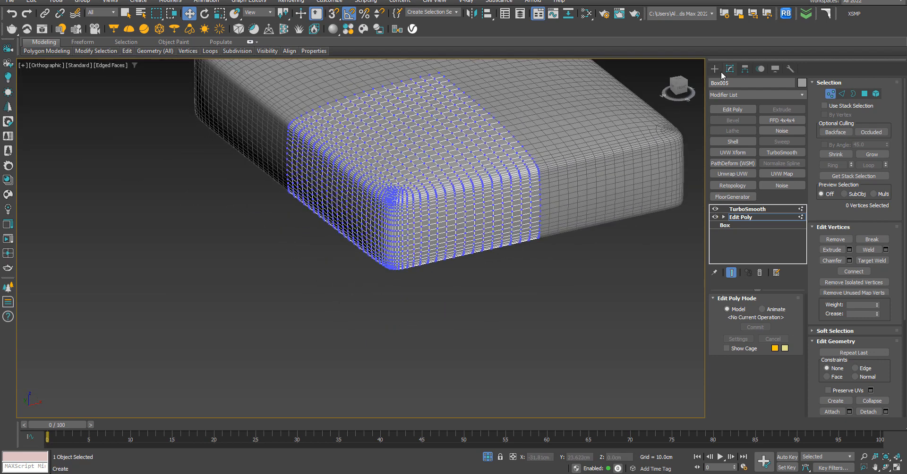
left_click(714, 70)
key("F4")
left_click(435, 334)
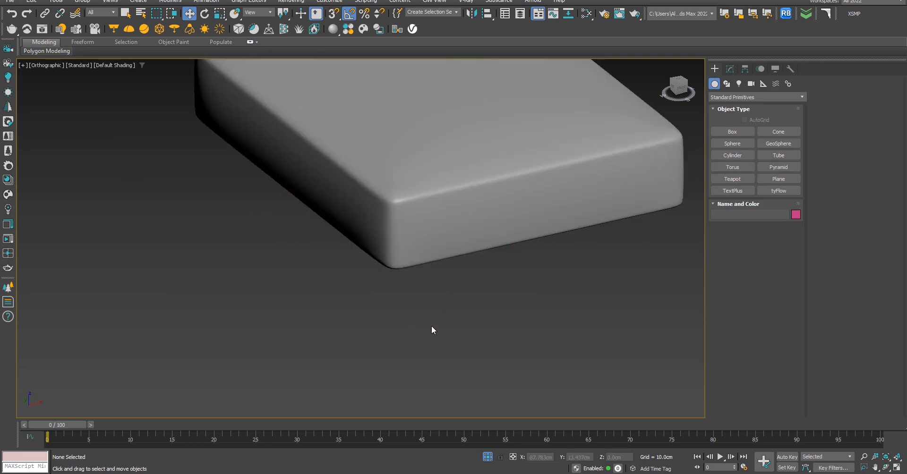
Examine the smoothed cushion's corners and outline from an angle, from the top and from the front.
scroll(432, 326, "down", 5)
middle_click_drag(429, 335, 403, 362, "alt")
key("t")
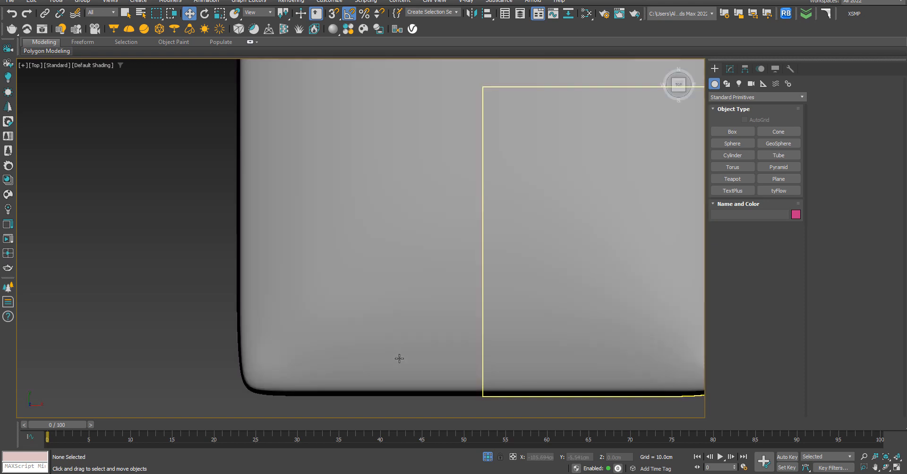
key("z")
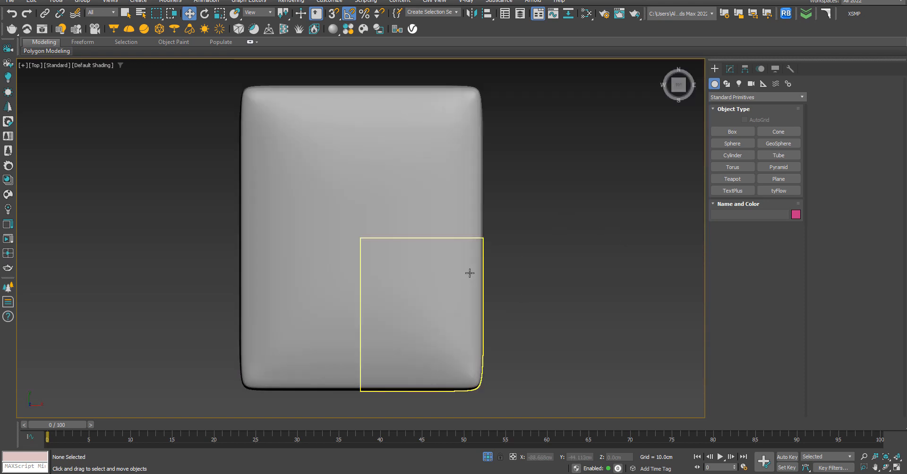
scroll(523, 257, "down", 4)
mouse_move(523, 257)
middle_mouse_down("alt")
mouse_move(534, 291)
mouse_move(587, 241)
mouse_move(524, 223)
mouse_move(523, 255)
middle_mouse_up("alt")
key("f")
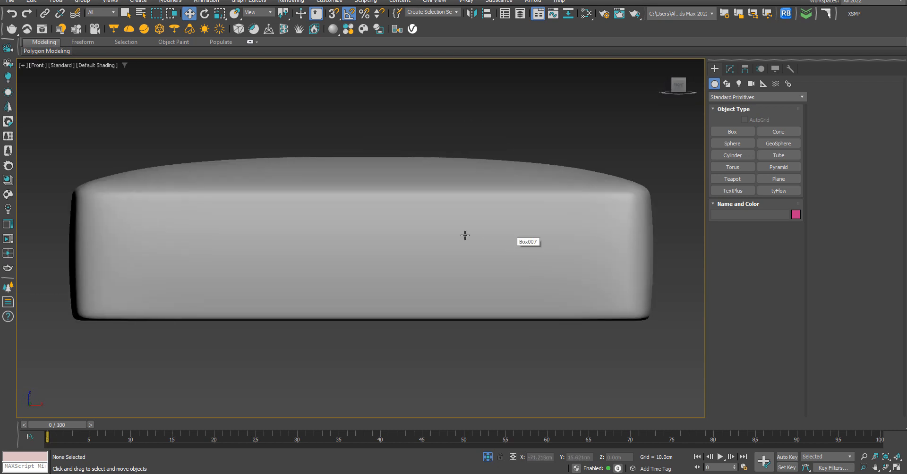
Set the TurboSmooth iterations to 1 on the cushion, check the mesh with and without edges, and deselect it.
left_click(205, 228)
middle_click_drag(206, 231, 359, 286, "alt")
scroll(262, 267, "up", 3)
left_click(729, 71)
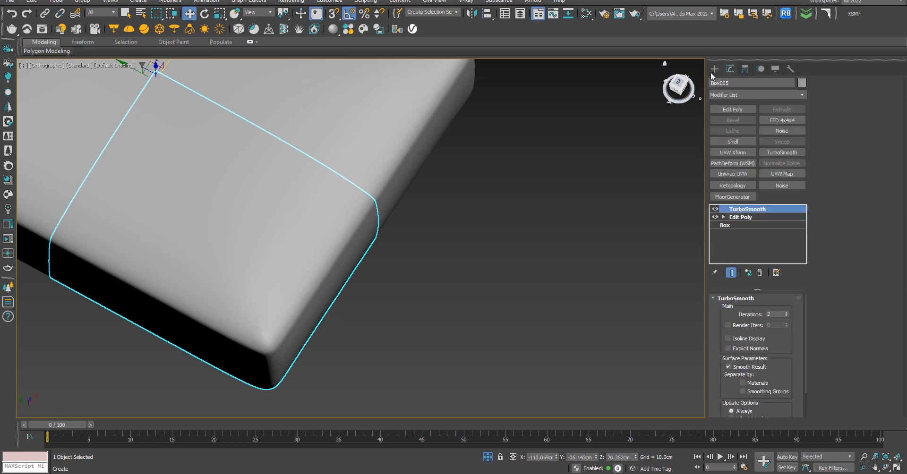
scroll(271, 251, "down", 5)
middle_click_drag(272, 252, 448, 272, "alt")
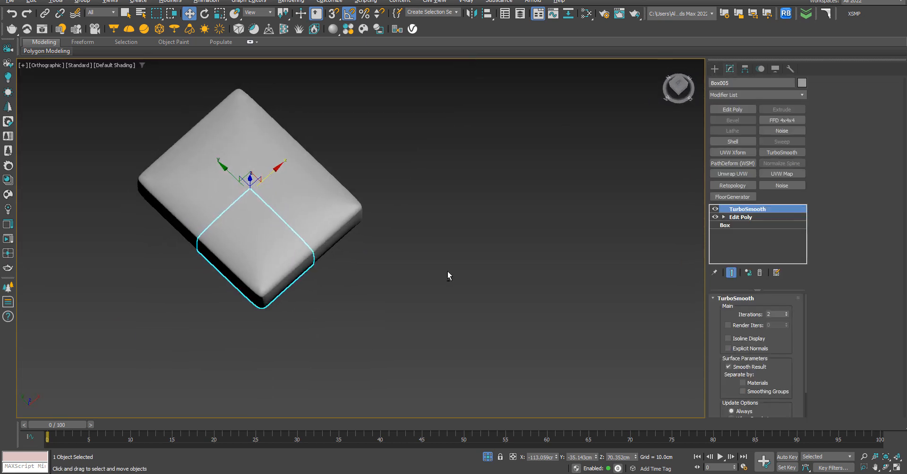
key("F4")
scroll(324, 307, "up", 2)
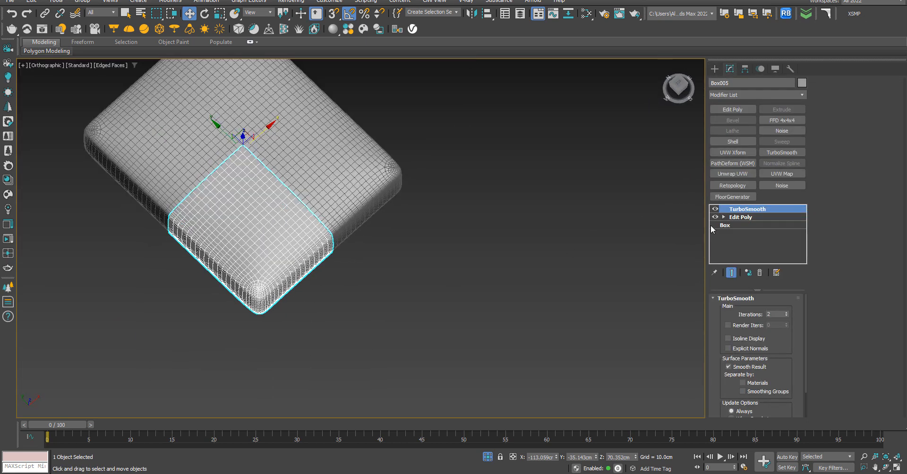
left_click(787, 316)
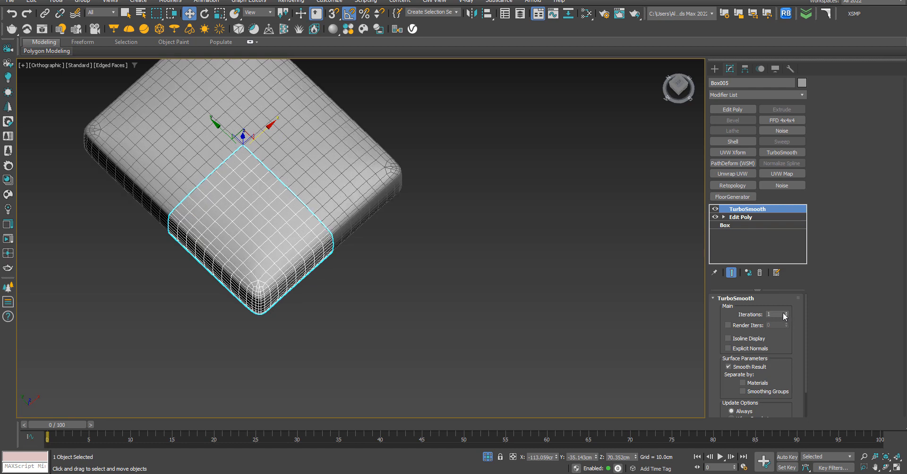
key("F4")
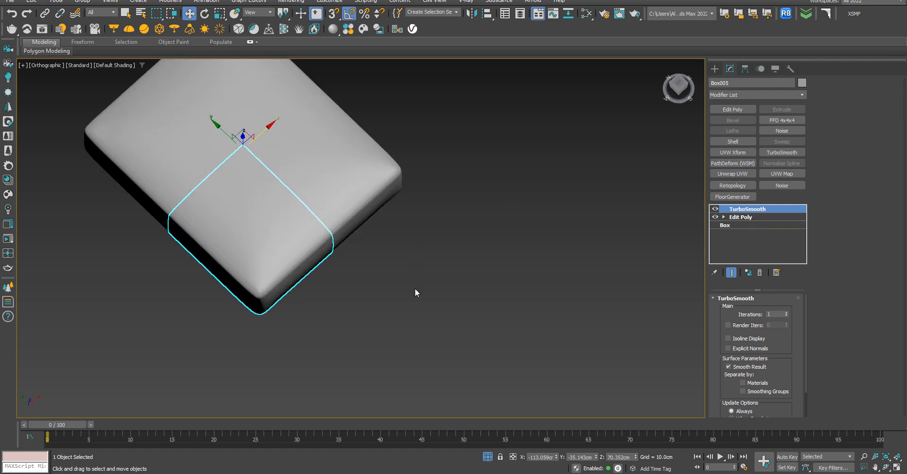
mouse_move(415, 292)
middle_mouse_down("alt")
mouse_move(387, 255)
mouse_move(446, 244)
mouse_move(354, 218)
mouse_move(355, 305)
mouse_move(378, 298)
middle_mouse_up("alt")
left_click(498, 278)
scroll(498, 278, "down", 3)
middle_click_drag(498, 280, 407, 285, "alt")
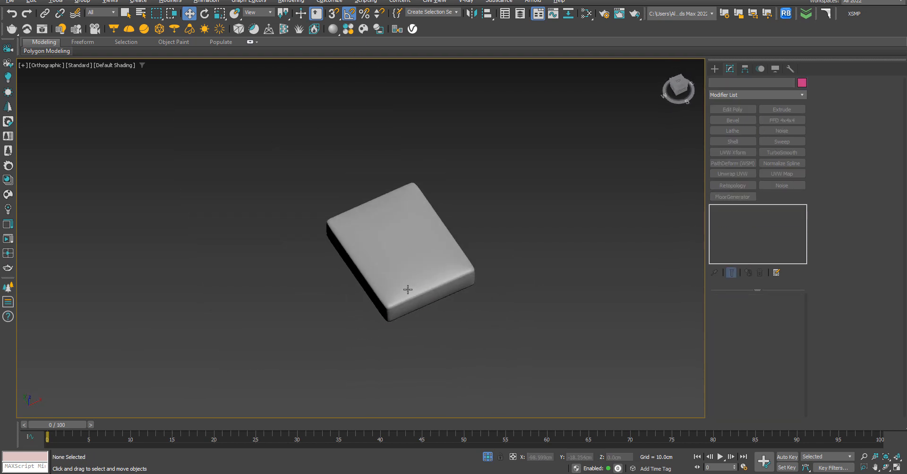
Select all four cushion quarters, turn their TurboSmooth off and show edged faces on the Edit Poly mesh.
left_click(386, 251)
left_click(715, 210)
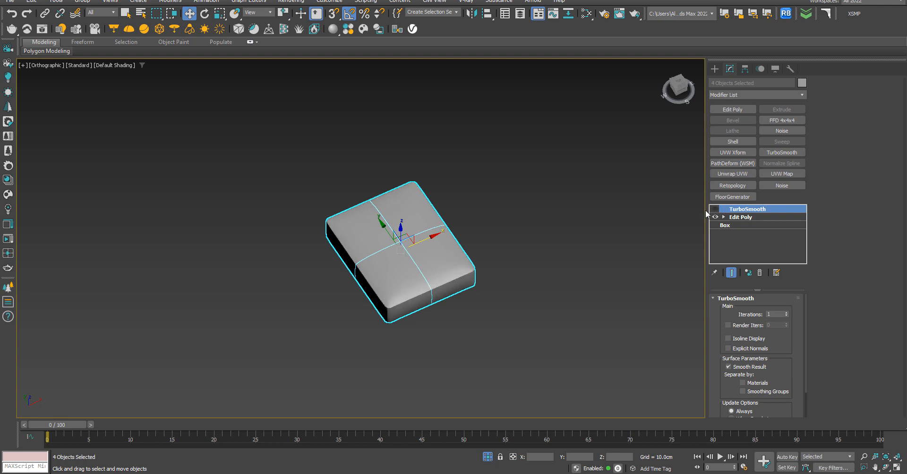
left_click(741, 217)
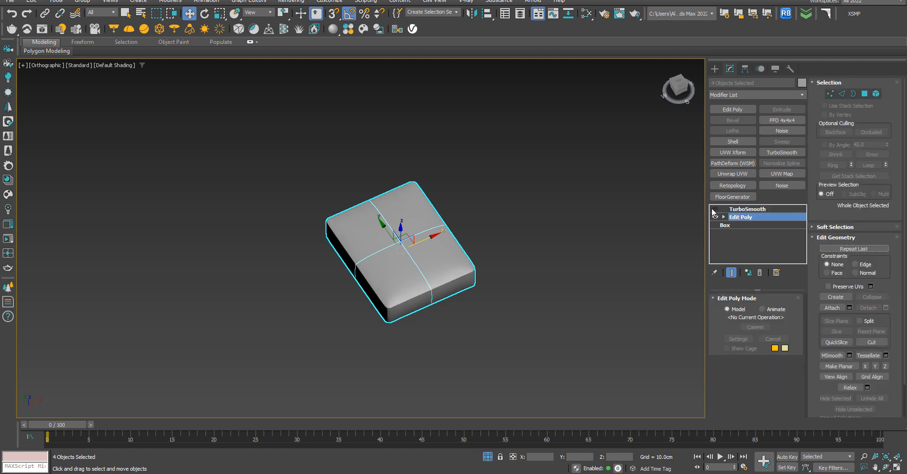
key("F4")
scroll(333, 226, "up", 10)
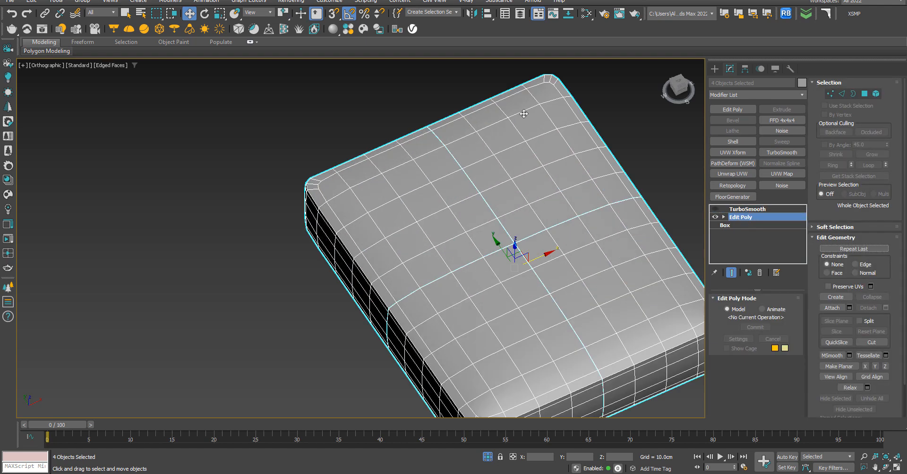
Reselect all four cushion quarters, convert them to Editable Poly and deselect them.
left_click(326, 135)
scroll(229, 158, "down", 10)
left_click_drag(156, 116, 442, 288)
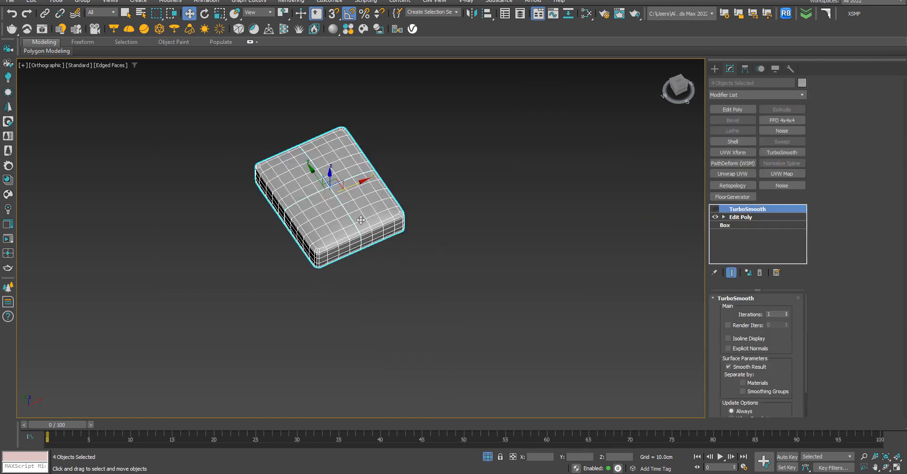
right_click(354, 212)
mouse_move(425, 309)
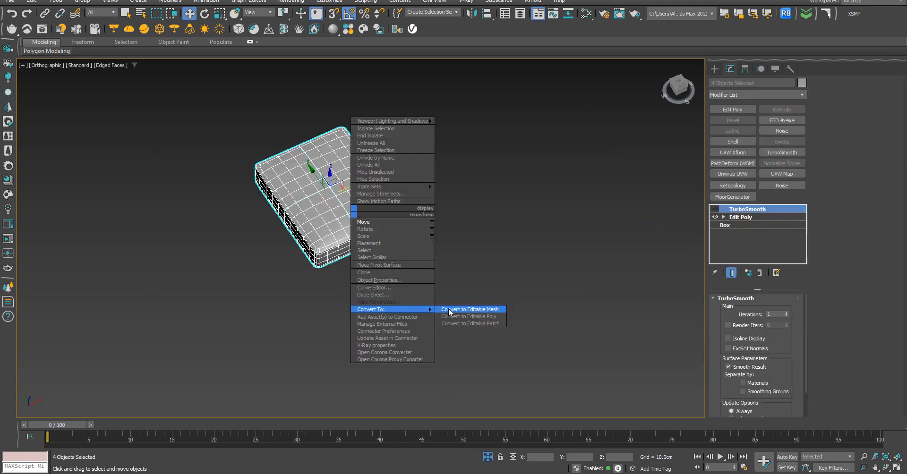
left_click(479, 316)
left_click(606, 224)
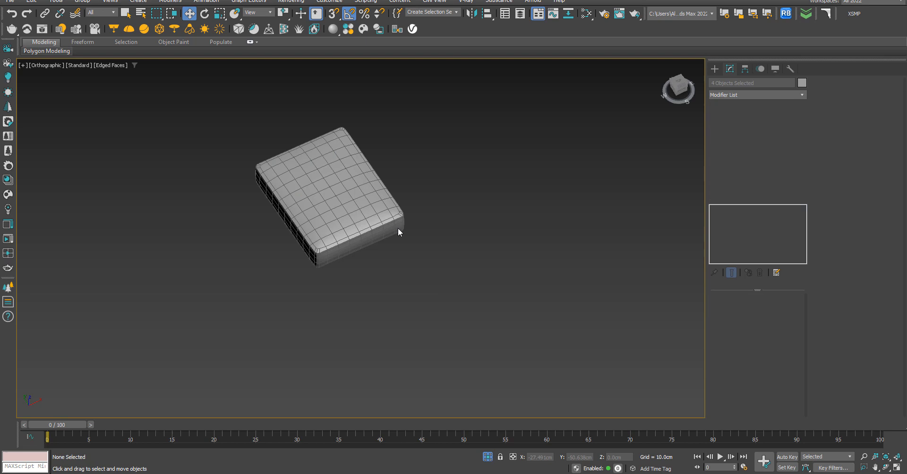
Attach the other three cushion quarters to the front corner quarter.
left_click(320, 226)
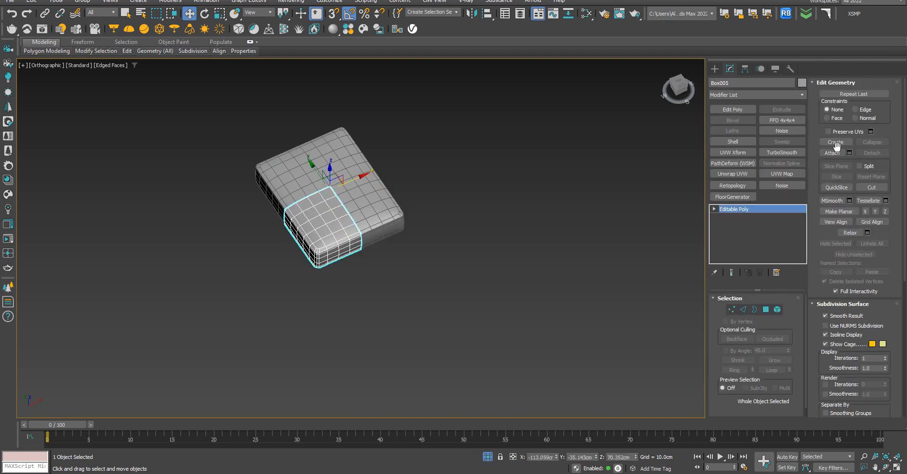
left_click(832, 153)
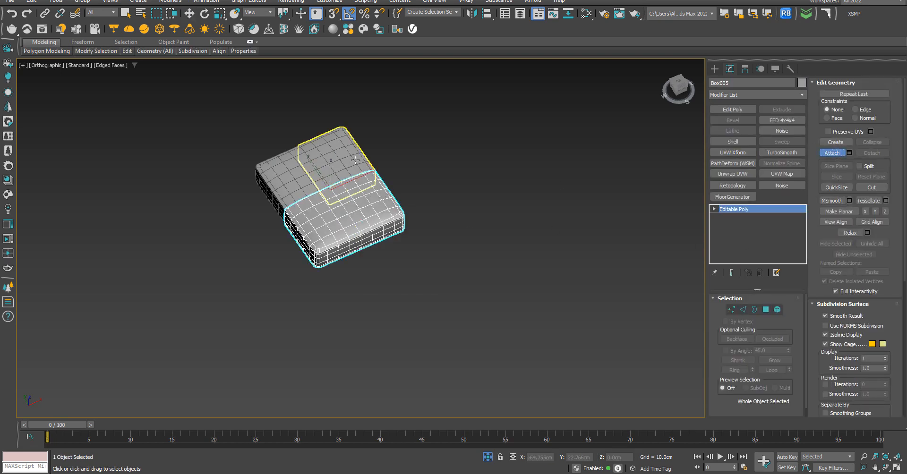
left_click(294, 172)
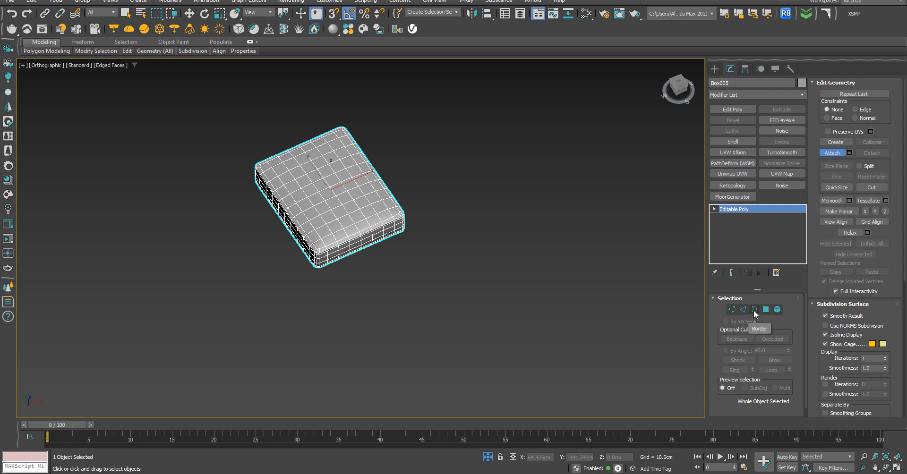
Select all open borders of the attached cushion and convert the selection to vertices.
left_click(755, 310)
key("ctrl+a")
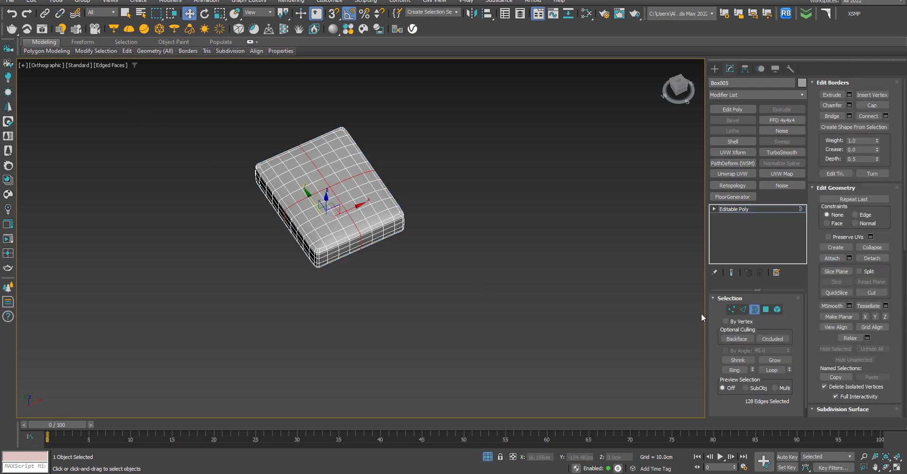
left_click(731, 309, "ctrl")
scroll(357, 202, "up", 3)
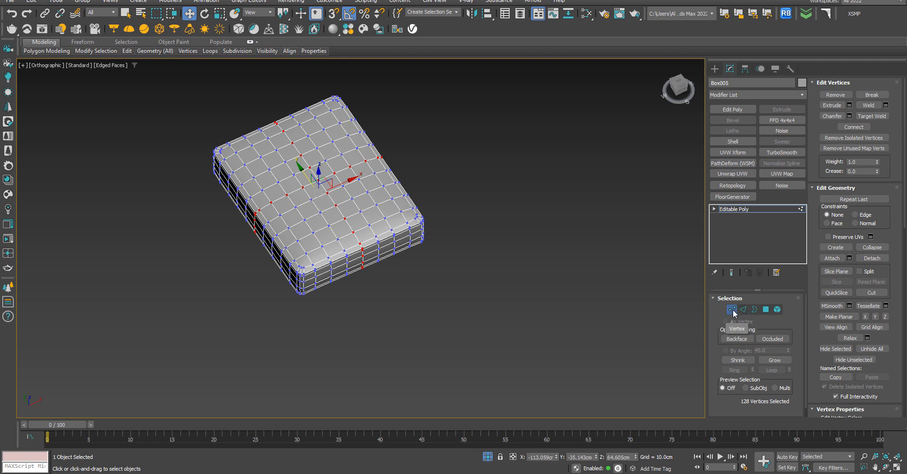
Weld the selected seam vertices between the four cushion quarters and clear the remaining border selection.
left_click(754, 310)
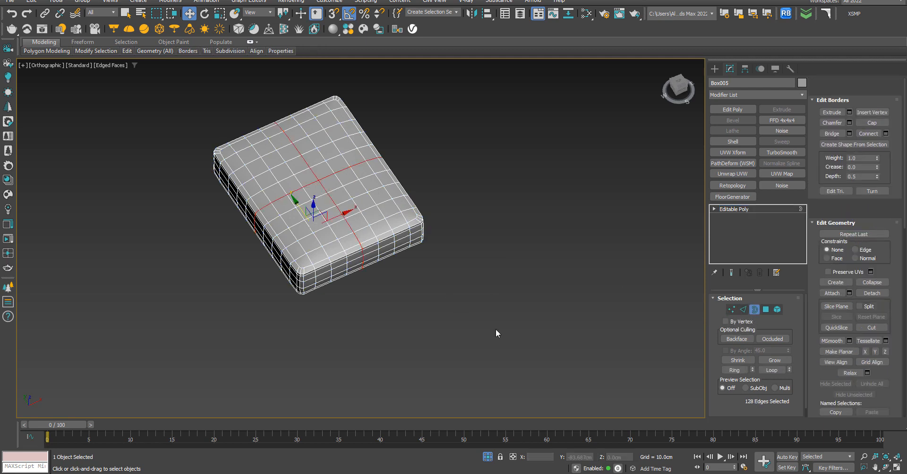
left_click(732, 310)
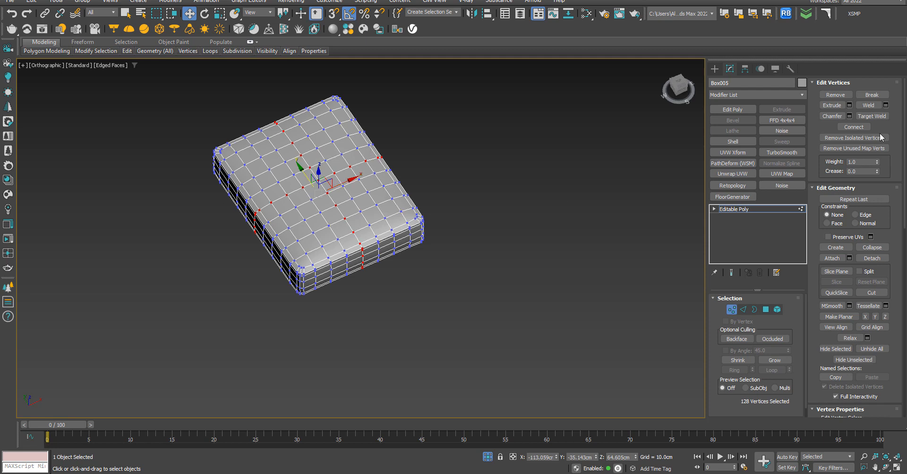
left_click(693, 305)
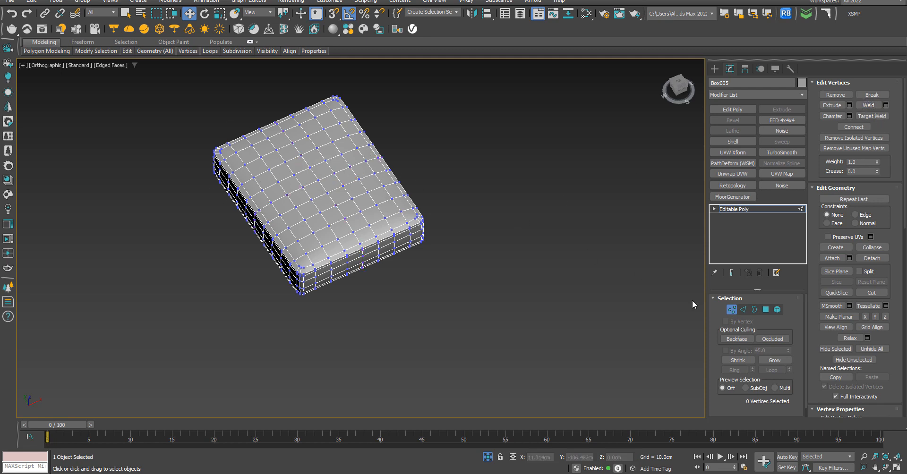
left_click(754, 310)
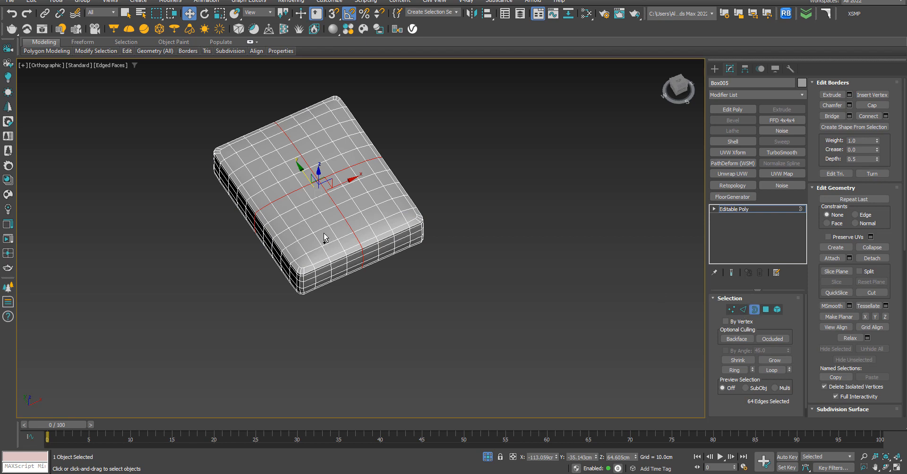
left_click(445, 290)
scroll(317, 205, "up", 2)
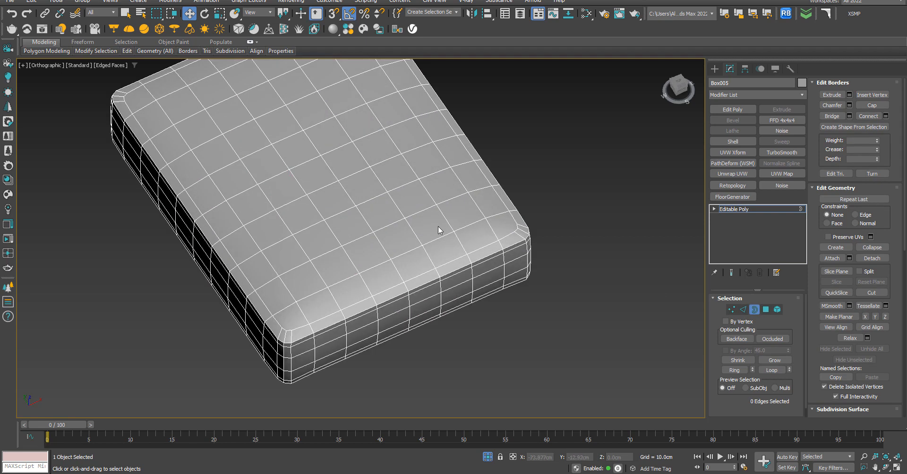
scroll(438, 226, "down", 1)
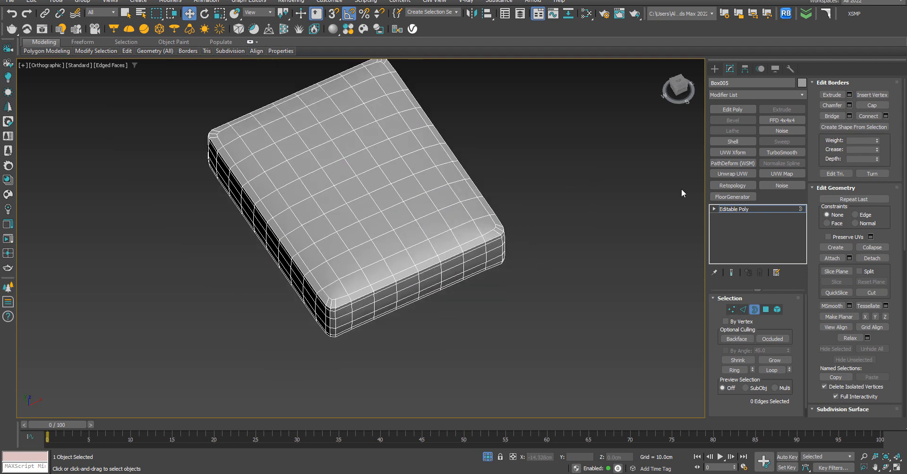
Add TurboSmooth with 2 iterations to the cushion, turn edged faces off and reselect the cushion in the front view.
left_click(793, 152)
left_click(785, 313)
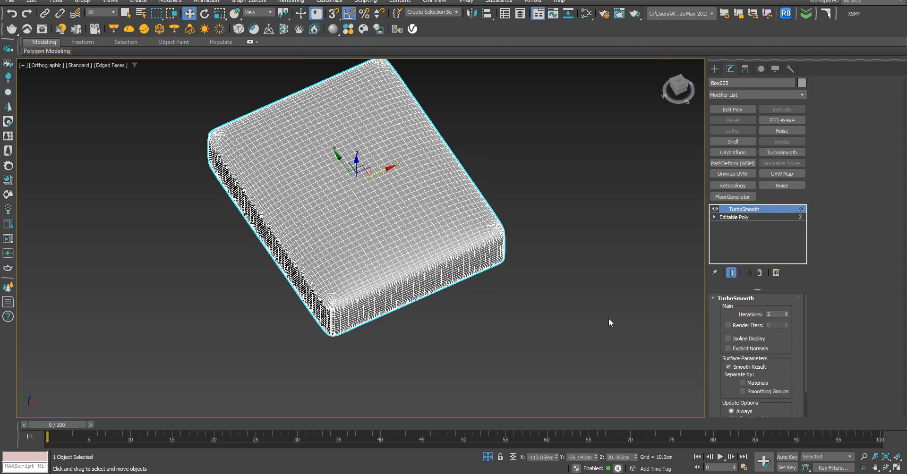
left_click(608, 318)
key("F4")
key("f")
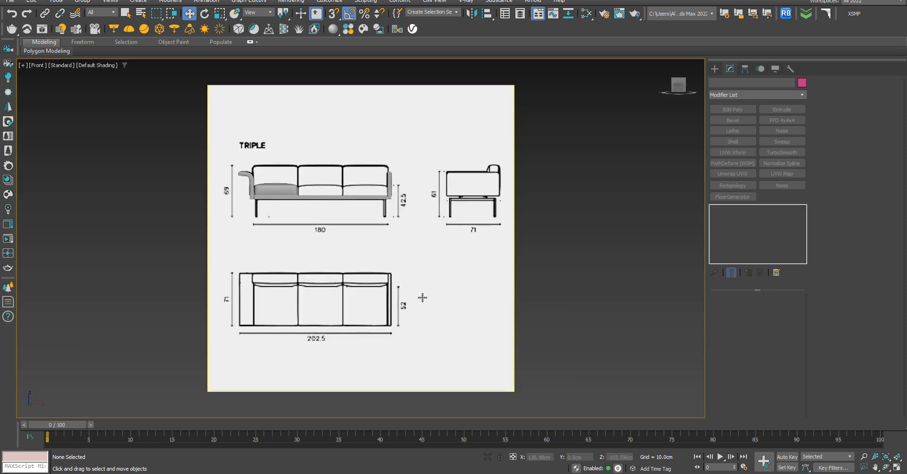
scroll(282, 193, "up", 8)
left_click(282, 192)
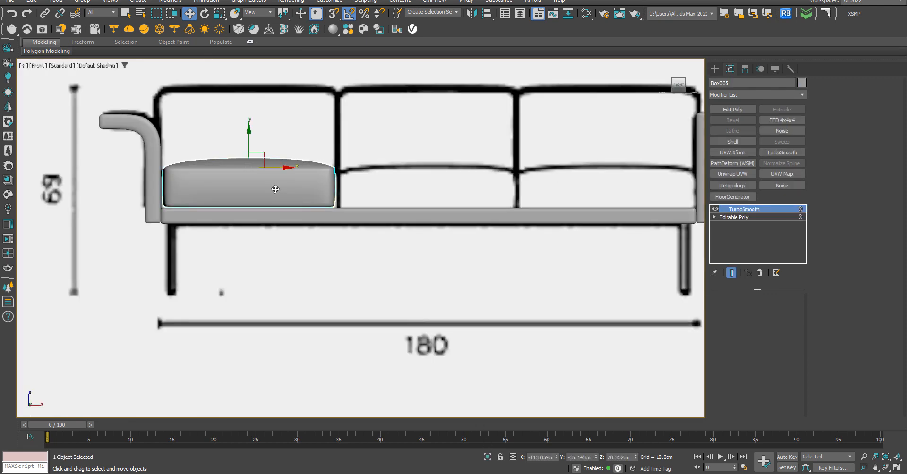
scroll(278, 176, "up", 3)
mouse_move(265, 157)
left_mouse_down("shift")
mouse_move(538, 178)
mouse_move(517, 182)
left_mouse_up("shift")
left_click(491, 272)
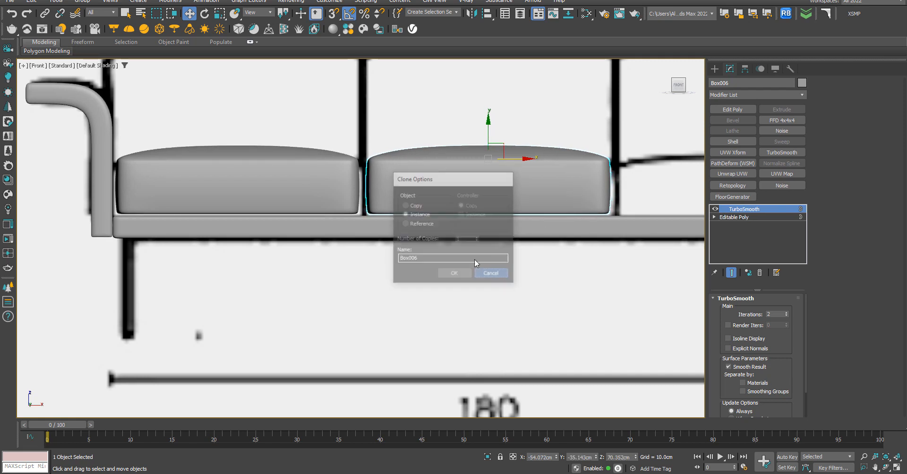
Set the cushion against the left armrest at about X -113.6, Z 68.2 cm and scale its height to the drawing's seat outline.
scroll(163, 189, "up", 3)
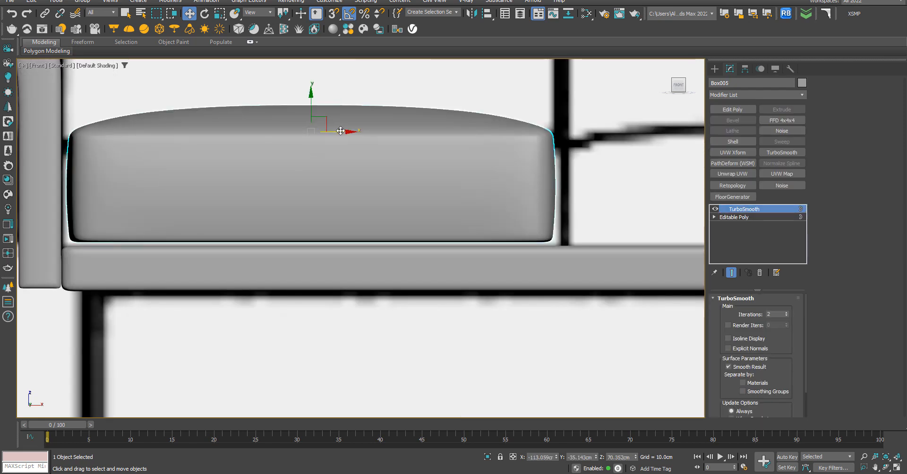
left_click_drag(341, 131, 335, 132)
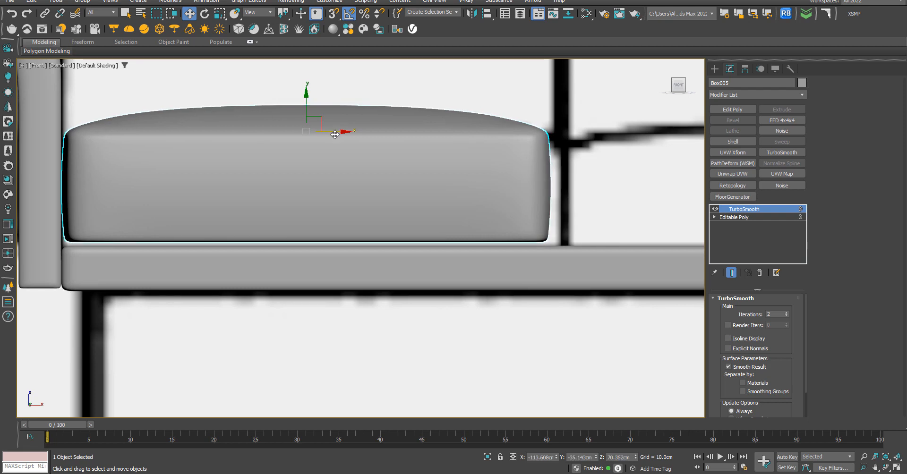
key("r")
left_click_drag(306, 100, 301, 121)
key("w")
scroll(300, 131, "down", 5)
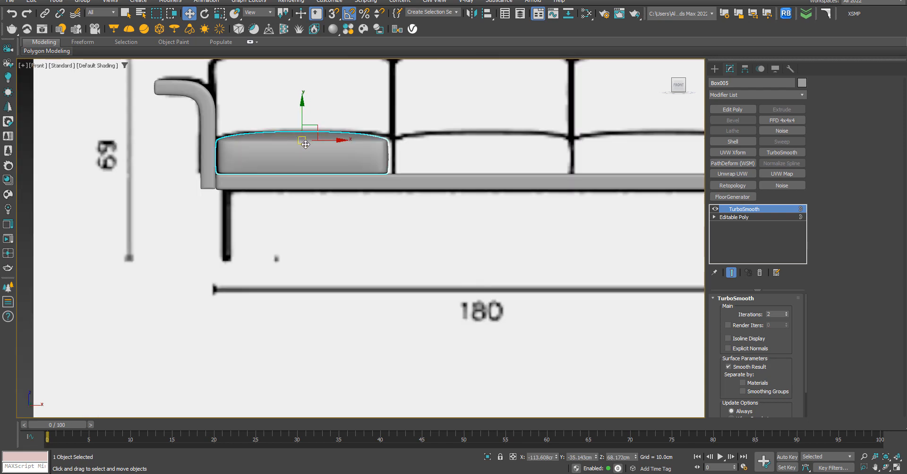
Add an FFD 2x2x2 modifier above the cushion's TurboSmooth.
scroll(320, 154, "up", 4)
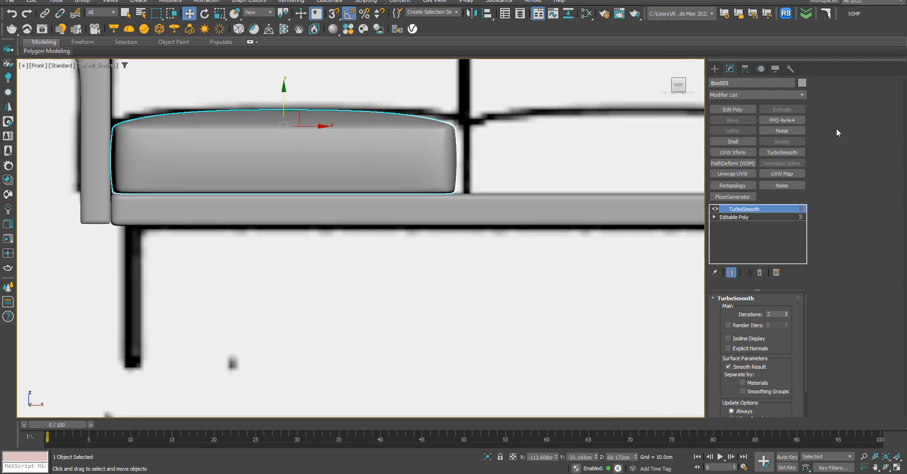
left_click(792, 94)
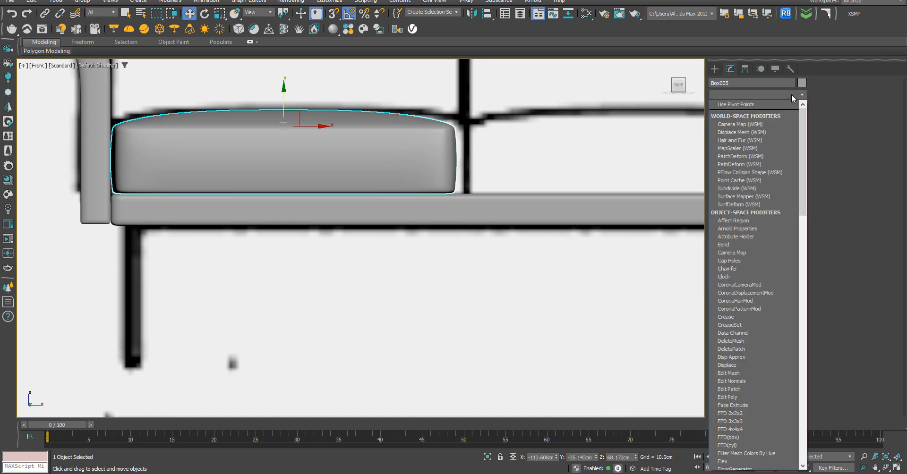
key("f")
key("f")
left_click(739, 105)
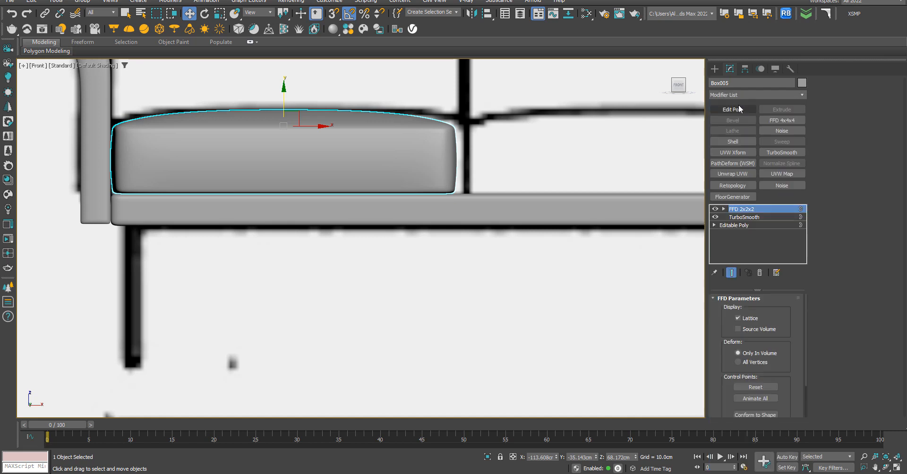
left_click(724, 209)
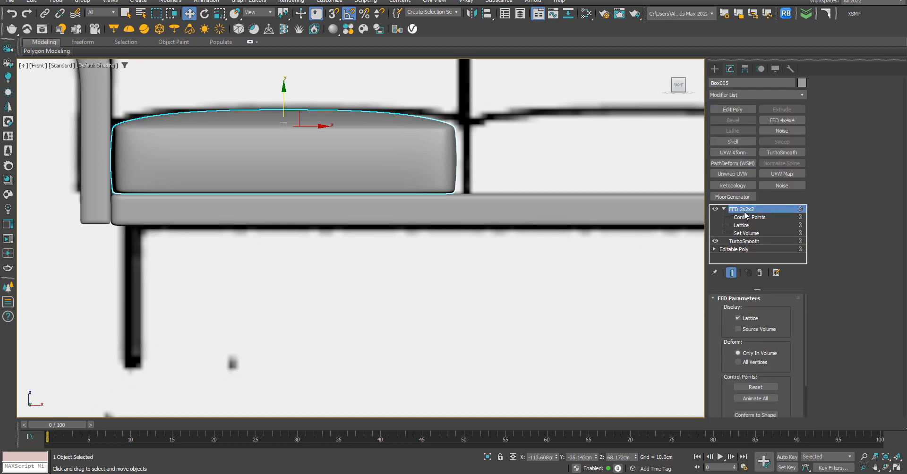
left_click(746, 217)
scroll(339, 199, "down", 5)
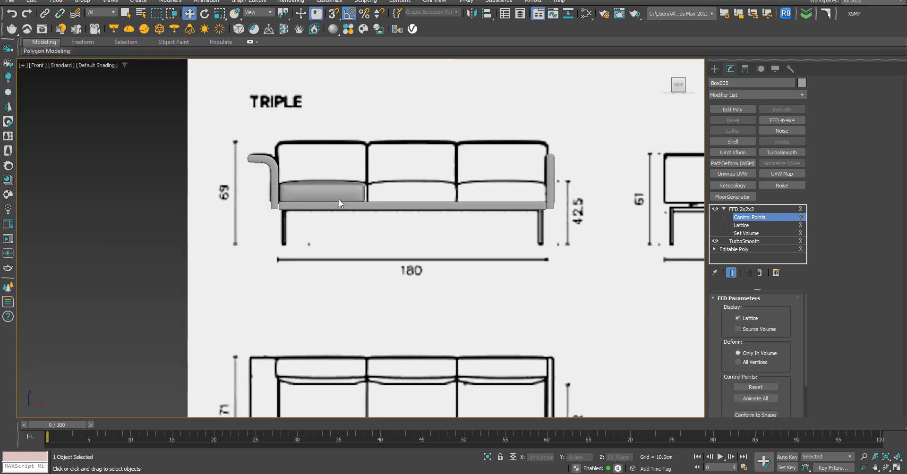
scroll(347, 196, "up", 3)
scroll(348, 196, "down", 6)
middle_click_drag(347, 196, 422, 263, "alt")
key("shift+z")
key("shift+z")
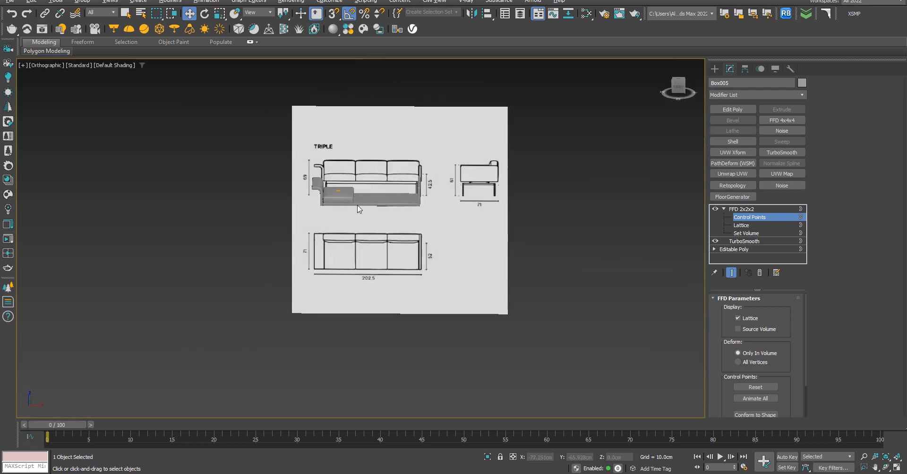
left_click(724, 209)
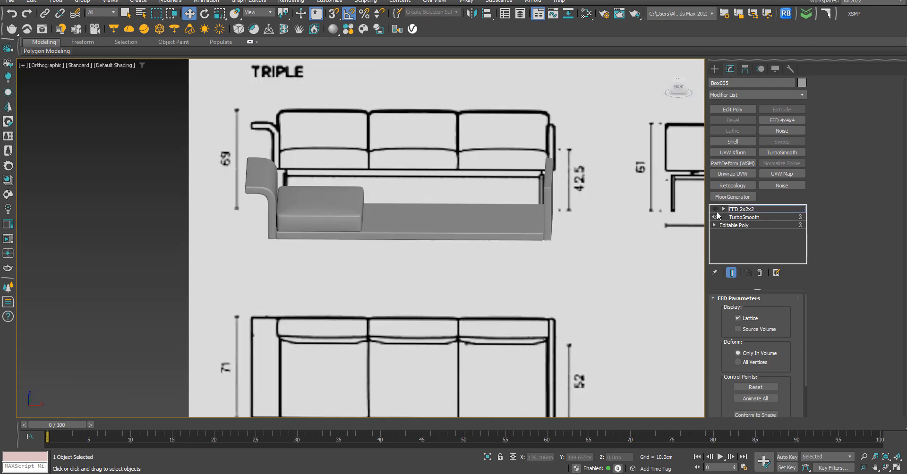
left_click(737, 217)
left_click(738, 226)
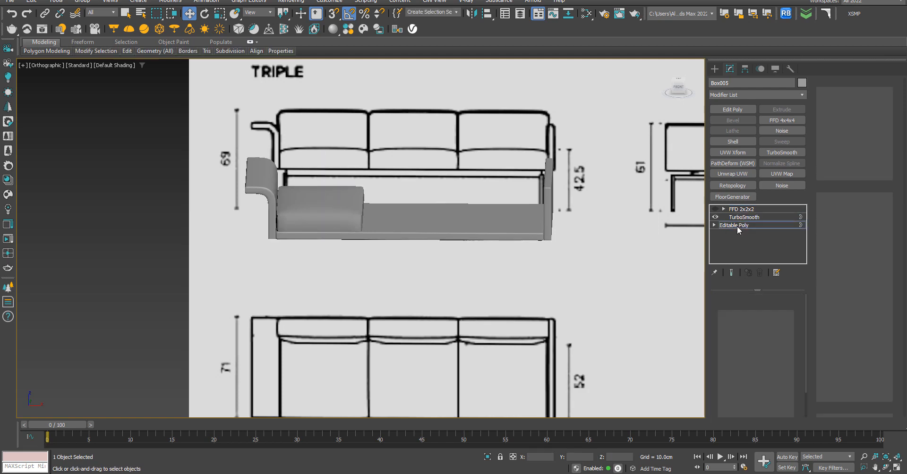
left_click(751, 310)
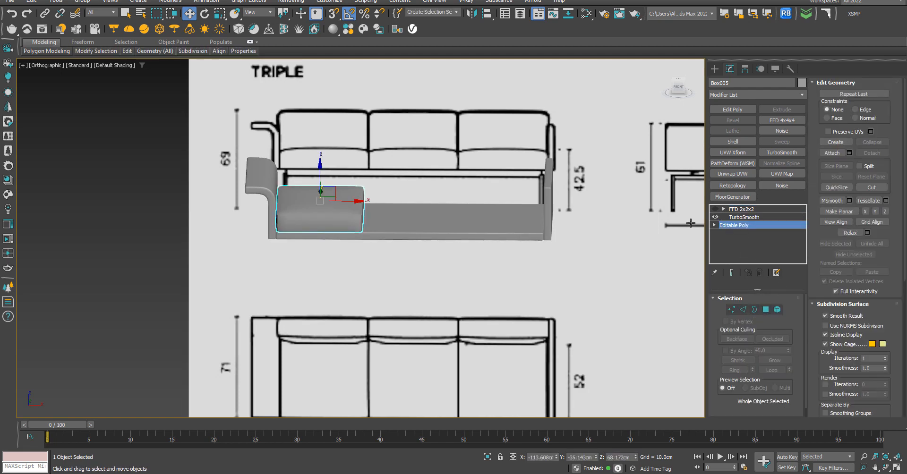
scroll(338, 218, "up", 6)
middle_click_drag(279, 181, 237, 189, "alt")
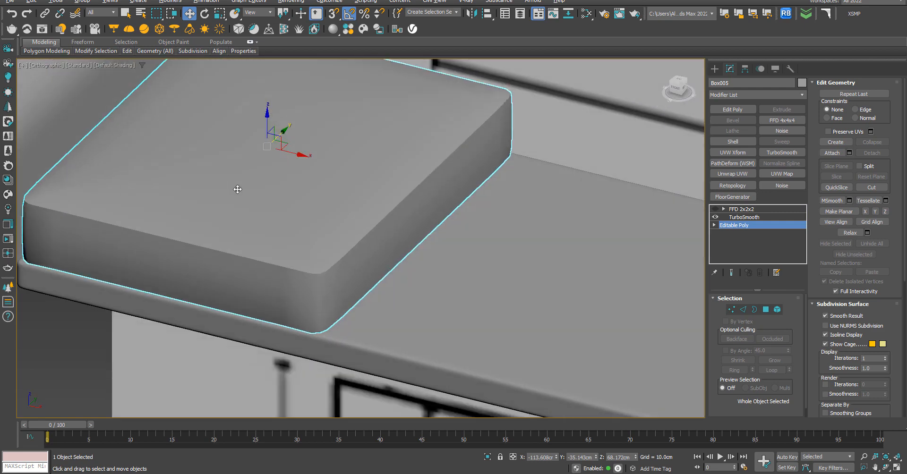
left_click(732, 209)
scroll(367, 217, "down", 3)
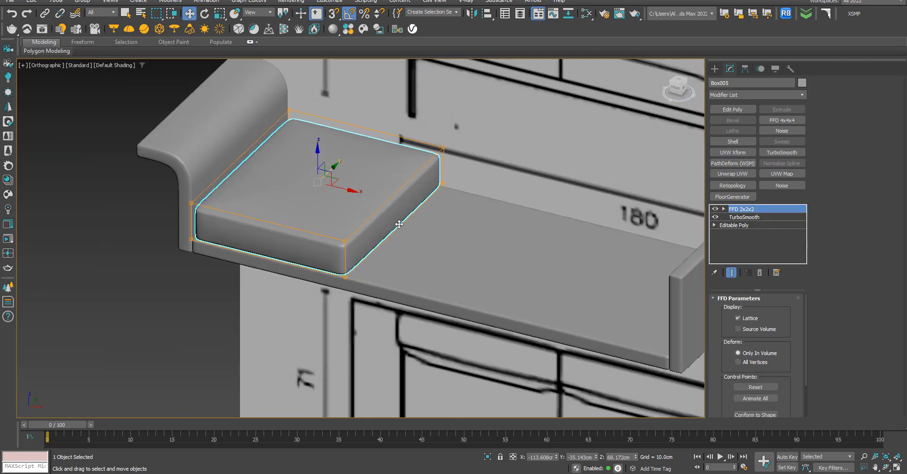
Move the cushion's right-side FFD control points outward to about X -82.2 cm, widening it to the drawing's first seat divider.
key("f")
key("z")
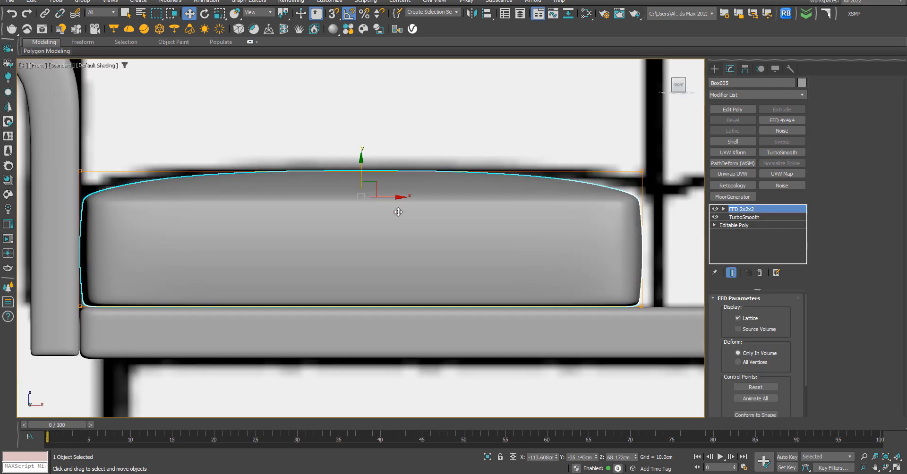
left_click(723, 209)
left_click(739, 217)
left_click_drag(672, 336, 672, 336)
scroll(493, 288, "down", 2)
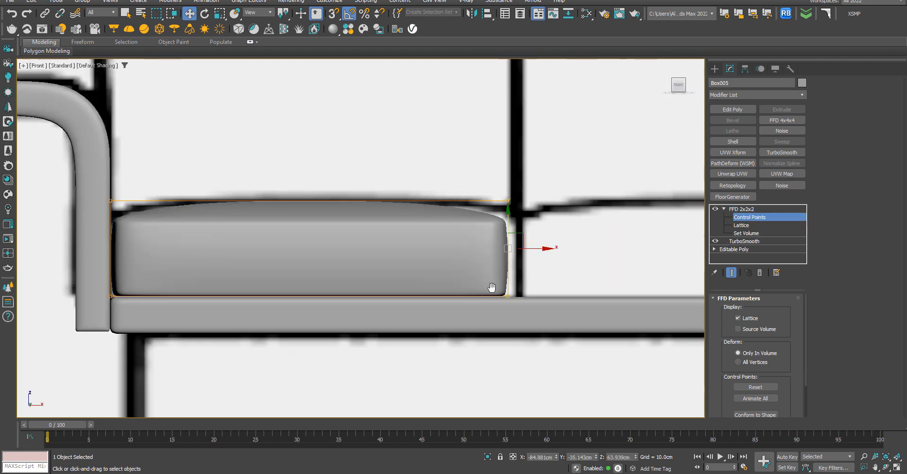
left_click_drag(519, 247, 537, 245)
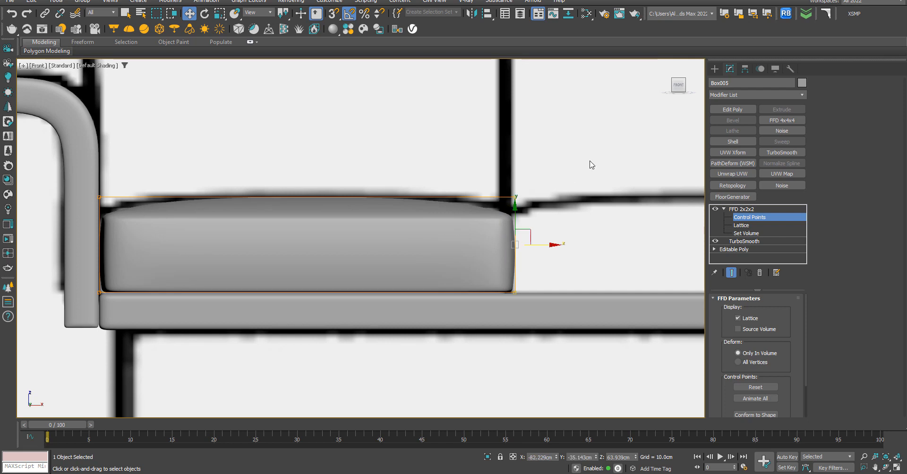
Leave control point editing and clone the left cushion as instances onto the middle and right seats.
left_click(716, 70)
left_click_drag(323, 215, 737, 215, "shift")
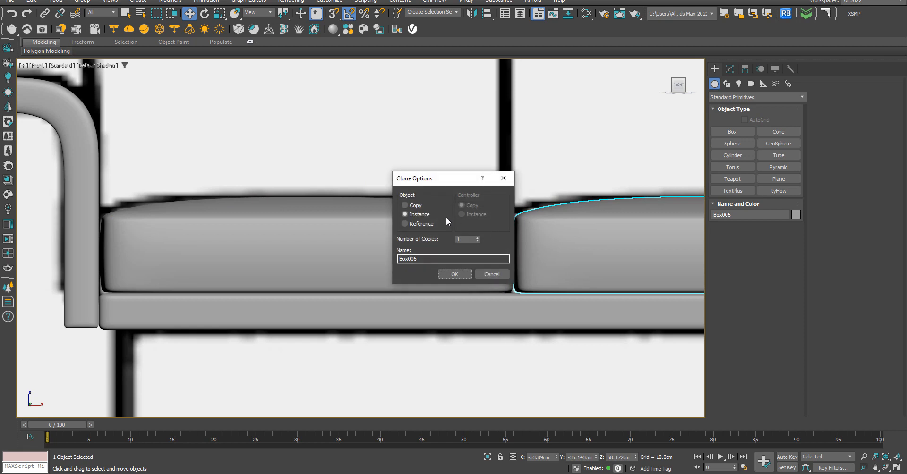
left_click(454, 274)
scroll(439, 246, "down", 5)
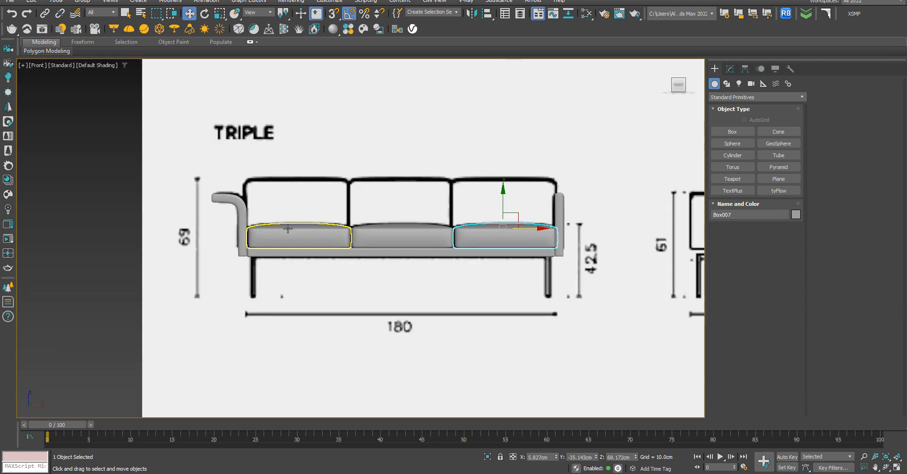
Nudge the middle and right cushions slightly left to fit the seat divisions, the right one to about X 4.9 cm.
left_click(54, 218)
scroll(363, 244, "up", 4)
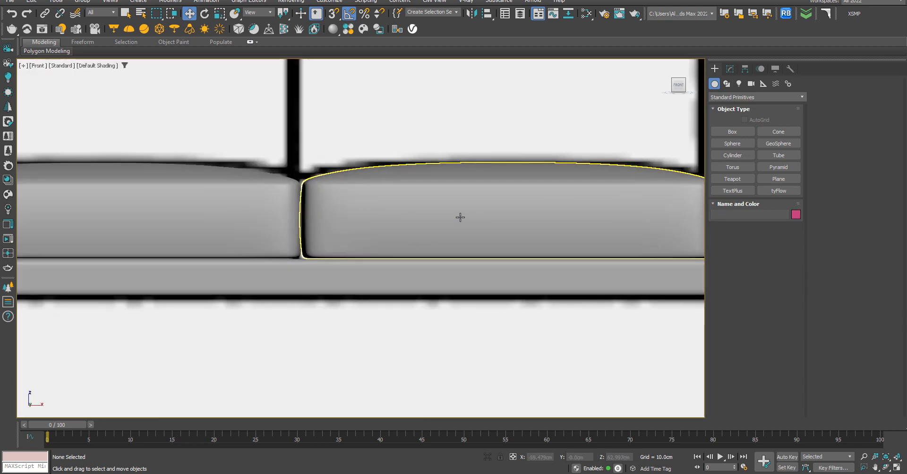
left_click(456, 218)
scroll(456, 218, "down", 4)
left_click(670, 217)
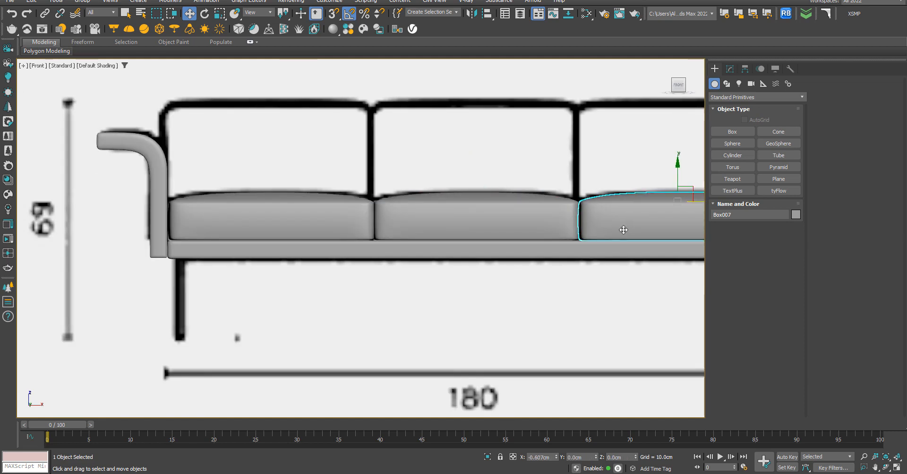
scroll(531, 226, "down", 5)
scroll(531, 226, "up", 7)
scroll(118, 236, "down", 6)
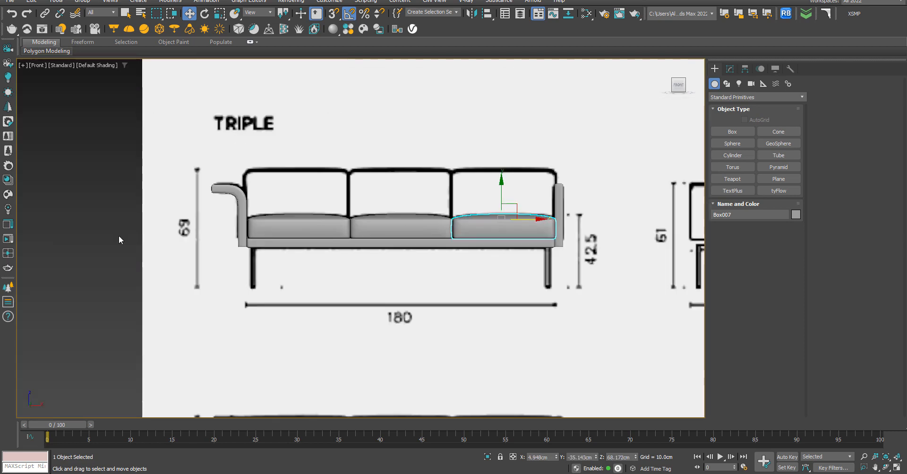
Nudge the left cushion against the armrest to about X -113.7 cm and clear the selection.
scroll(257, 230, "up", 5)
left_click(261, 221)
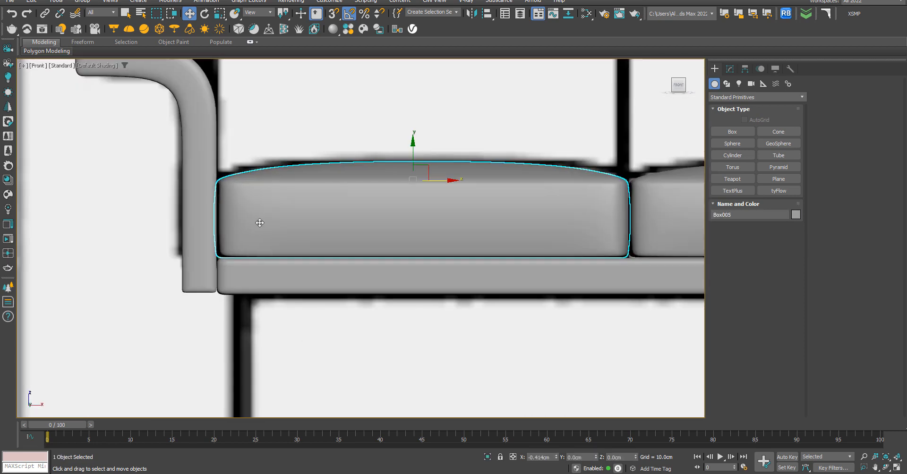
scroll(261, 222, "down", 3)
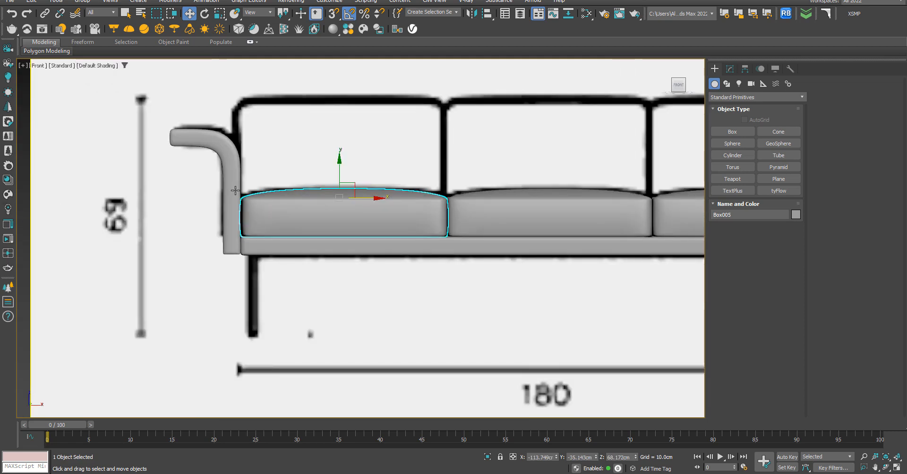
scroll(99, 197, "down", 5)
left_click(99, 194)
scroll(380, 194, "up", 6)
scroll(324, 204, "up", 5)
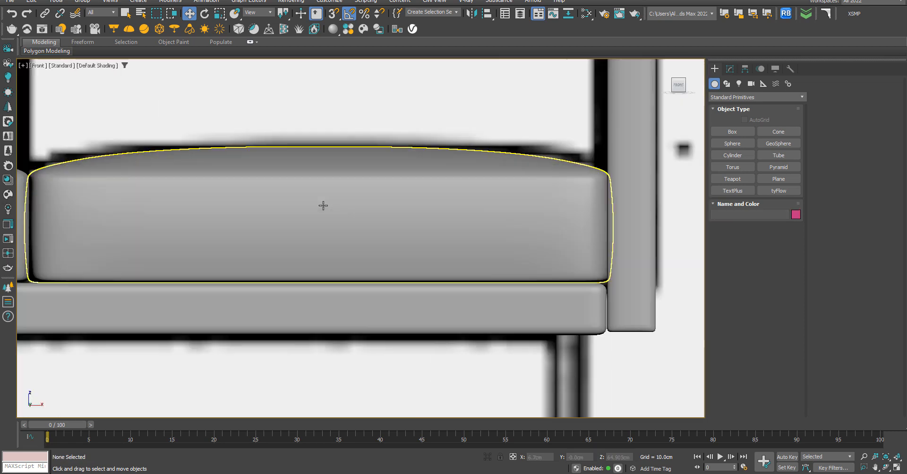
Examine the sofa with its three seat cushions against the reference drawing, from the front and at an angle.
scroll(387, 214, "down", 2)
scroll(382, 194, "down", 7)
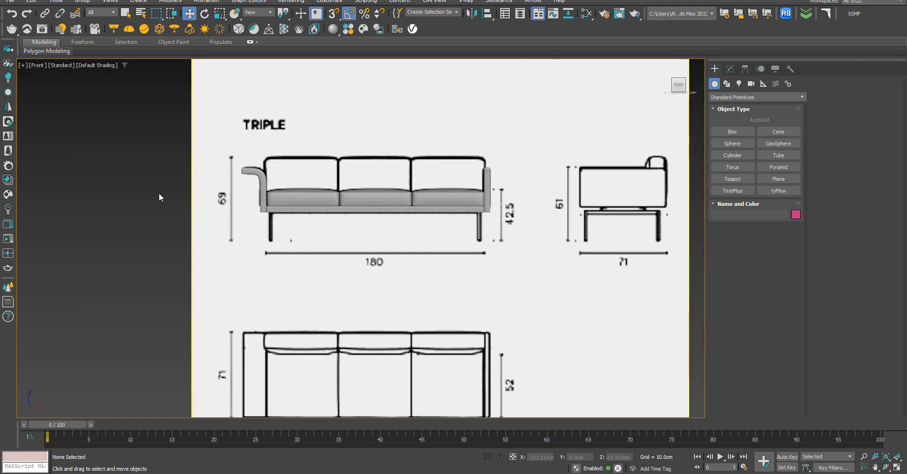
scroll(392, 199, "down", 4)
middle_click_drag(415, 211, 372, 211, "alt")
scroll(355, 202, "up", 6)
scroll(360, 188, "down", 4)
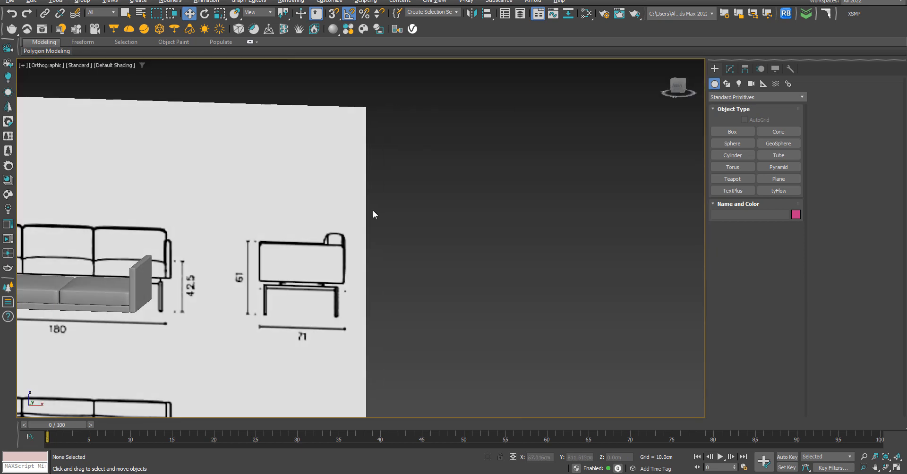
key("f")
key("z")
scroll(375, 195, "up", 2)
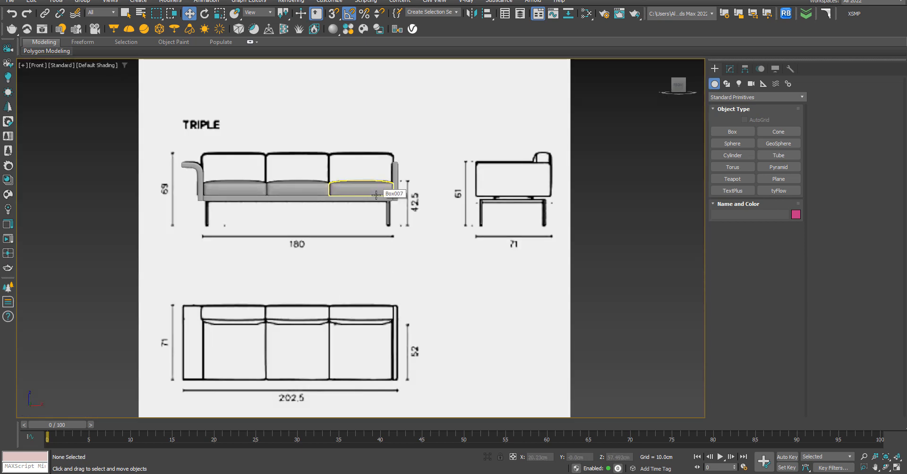
Clone the right seat cushion onto the drawing's side view, at about X 180.9 cm, Z 76.3 cm.
scroll(415, 204, "up", 2)
left_click(333, 184)
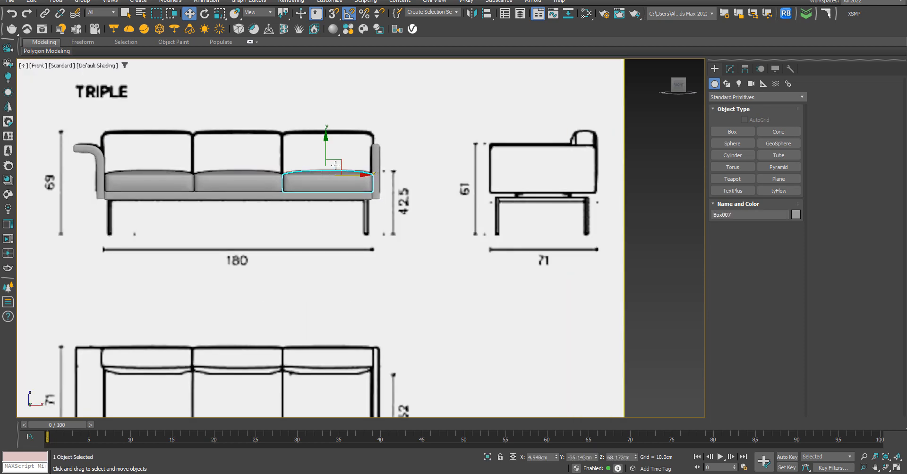
mouse_move(338, 163)
left_mouse_down("shift")
mouse_move(643, 151)
mouse_move(602, 151)
left_mouse_up("shift")
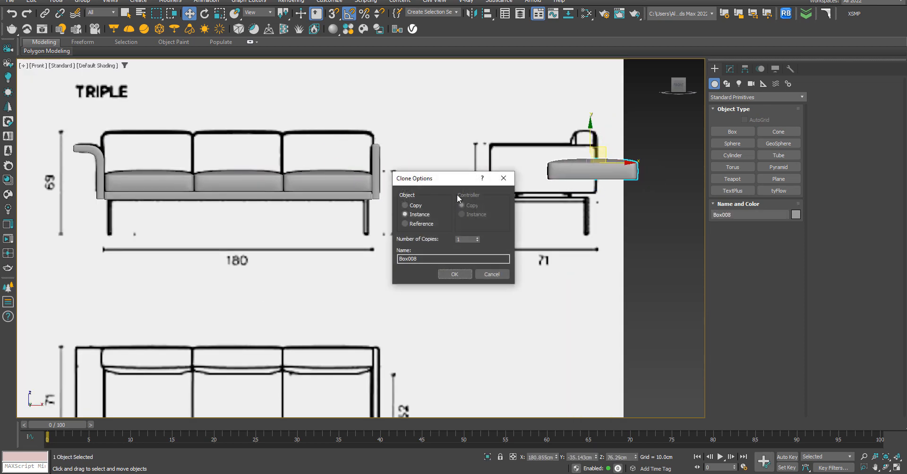
left_click(454, 274)
Rotate the cloned cushion upright and place it at the side view's backrest, at about X 174.6 cm, Z 93.3 cm.
key("e")
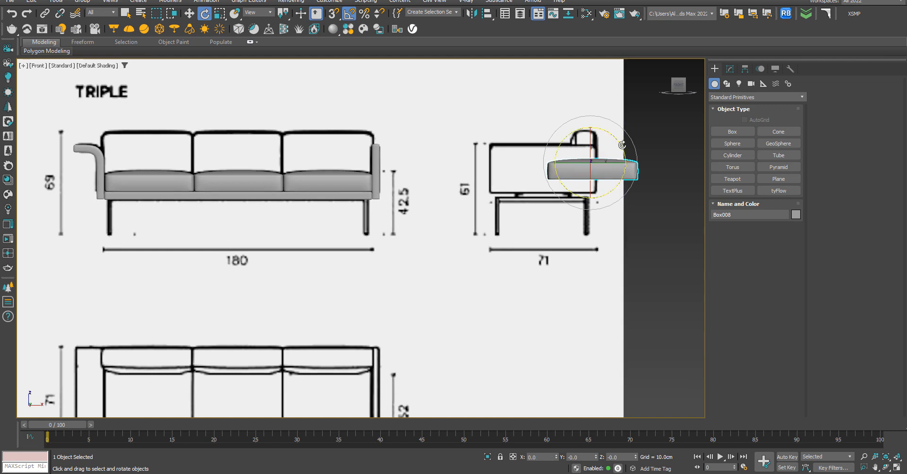
left_click_drag(617, 139, 547, 105)
key("w")
scroll(608, 167, "up", 5)
scroll(425, 212, "down", 2)
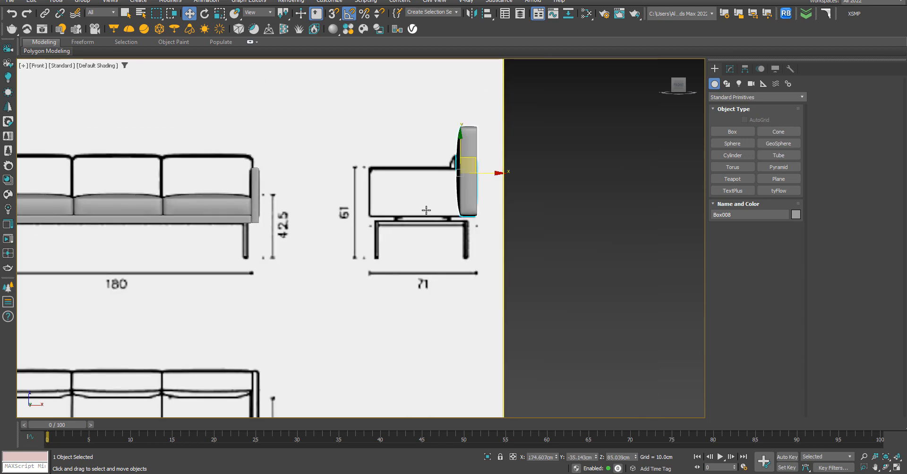
scroll(463, 175, "up", 2)
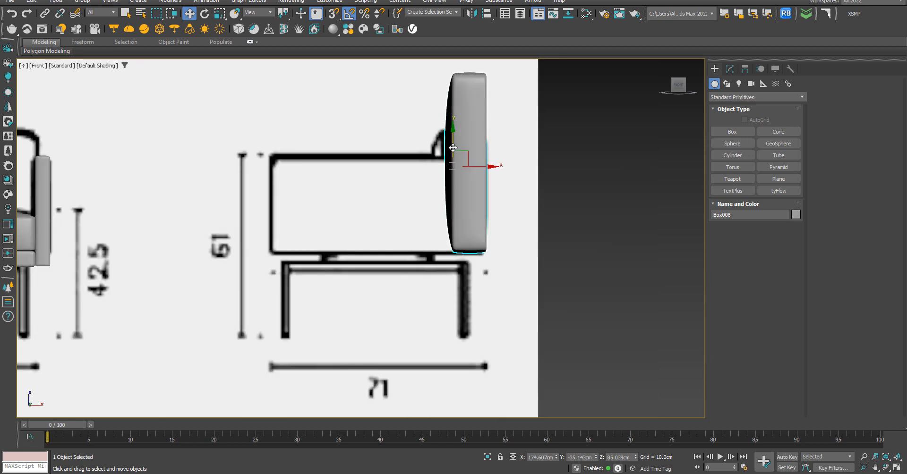
left_click_drag(453, 147, 456, 123)
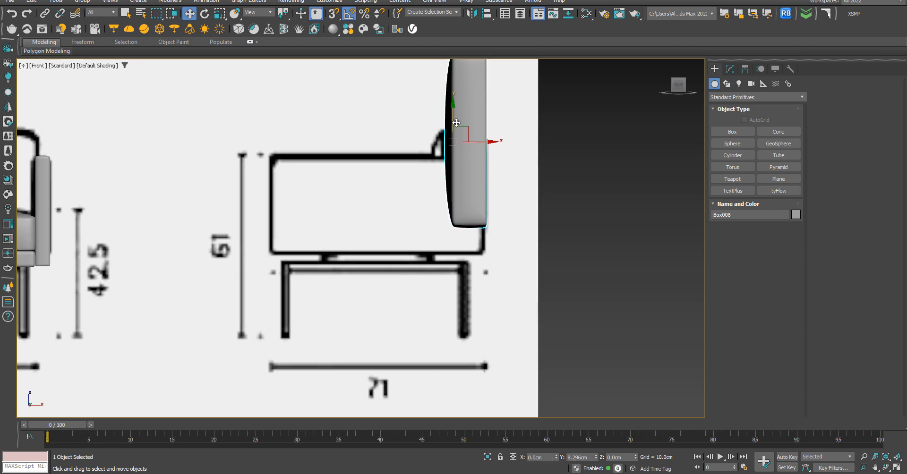
scroll(459, 250, "down", 3)
Switch off the upright cushion's FFD 2x2x2 and TurboSmooth, show its edges and isolate it.
left_click(730, 69)
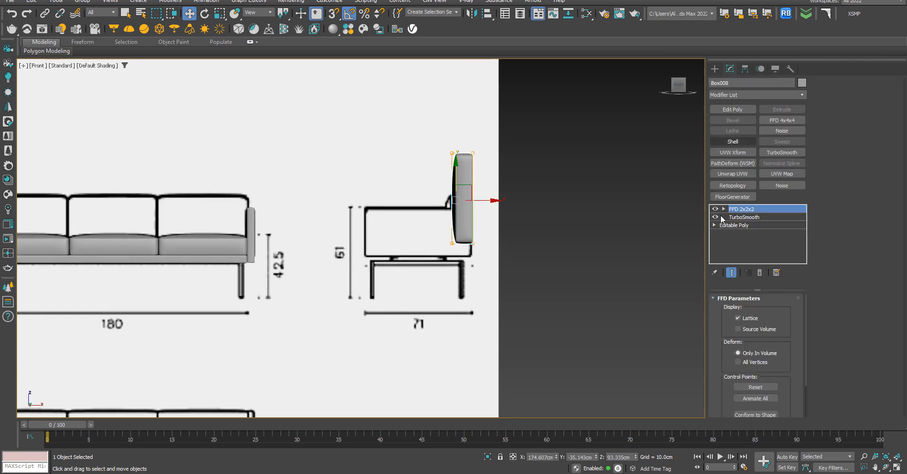
left_click(716, 209)
left_click(715, 218)
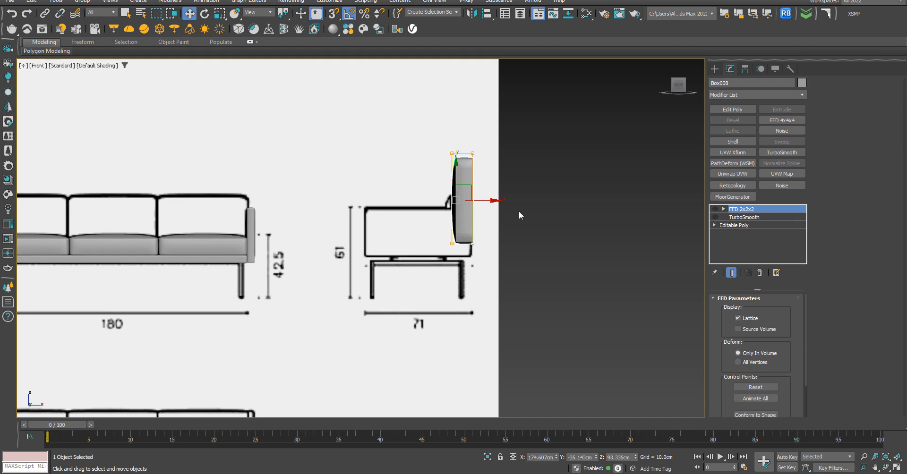
key("F4")
scroll(472, 211, "up", 6)
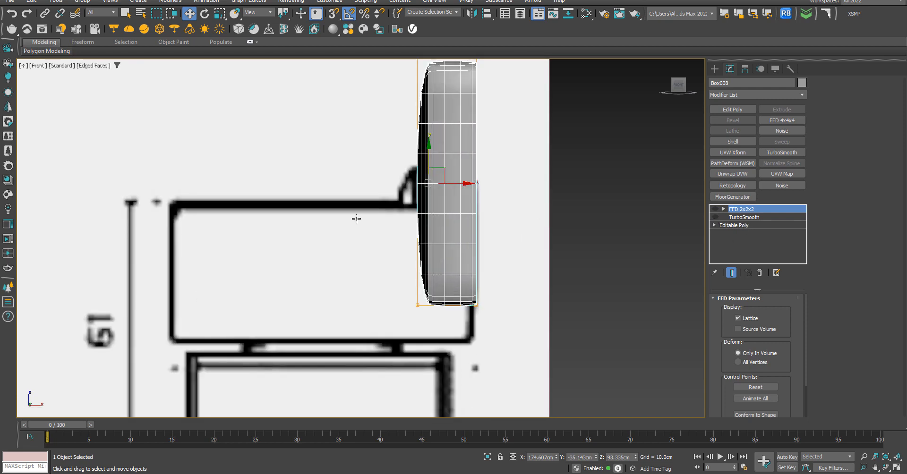
scroll(356, 219, "down", 4)
left_click(488, 457)
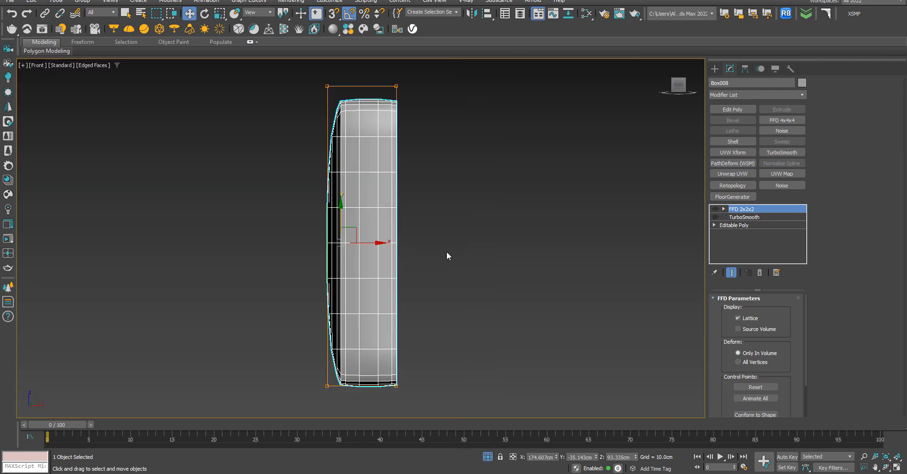
In the cushion's Editable Poly, remove the two horizontal edge loops just above and below the middle one.
left_click(458, 246)
left_click(374, 242)
left_click(747, 217)
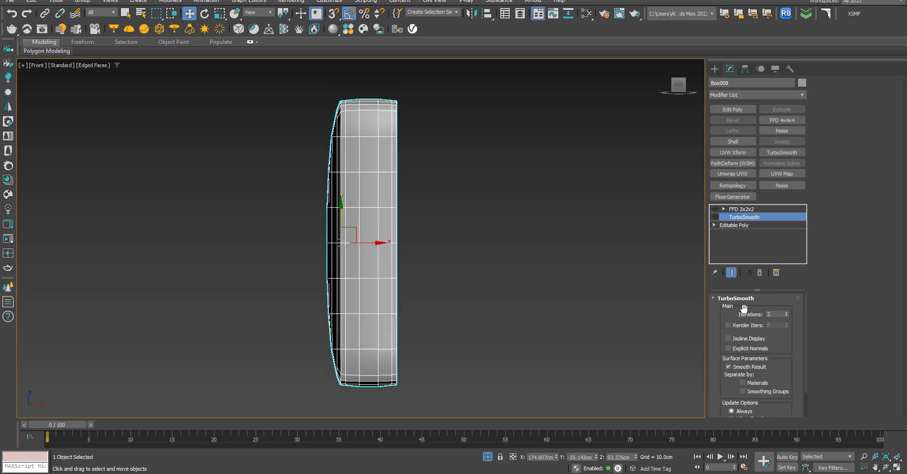
left_click(741, 224)
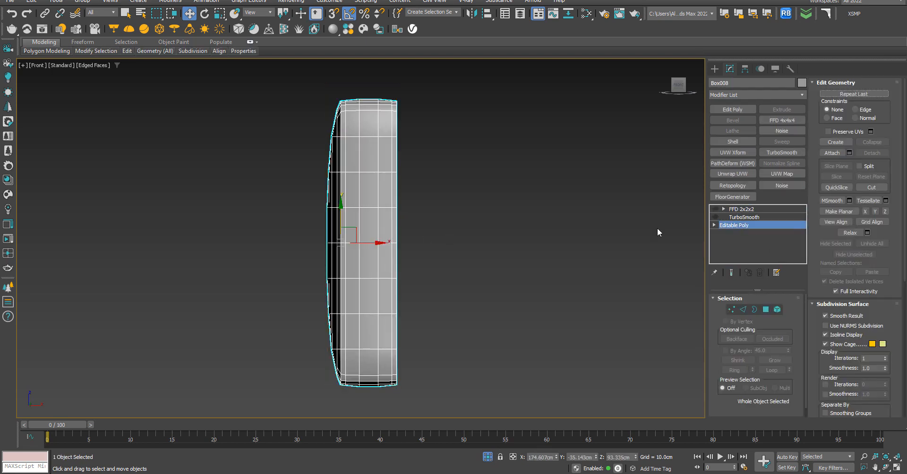
left_click(743, 310)
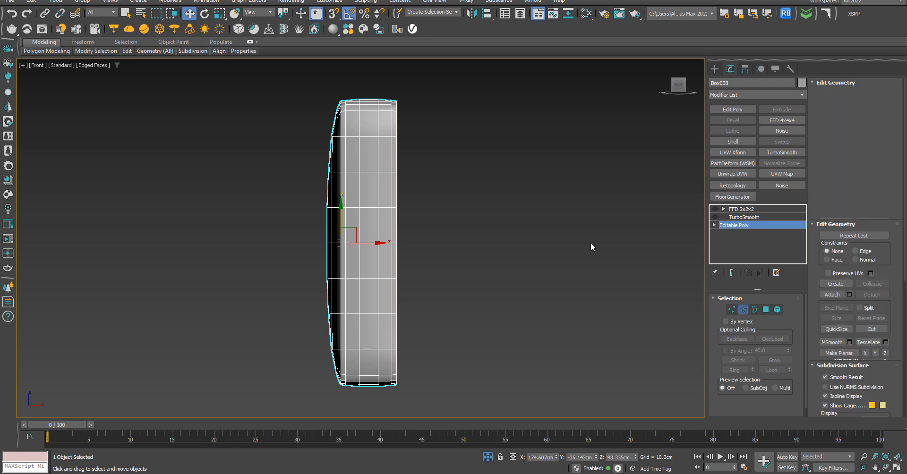
double_click(366, 207)
left_click(368, 279, "ctrl")
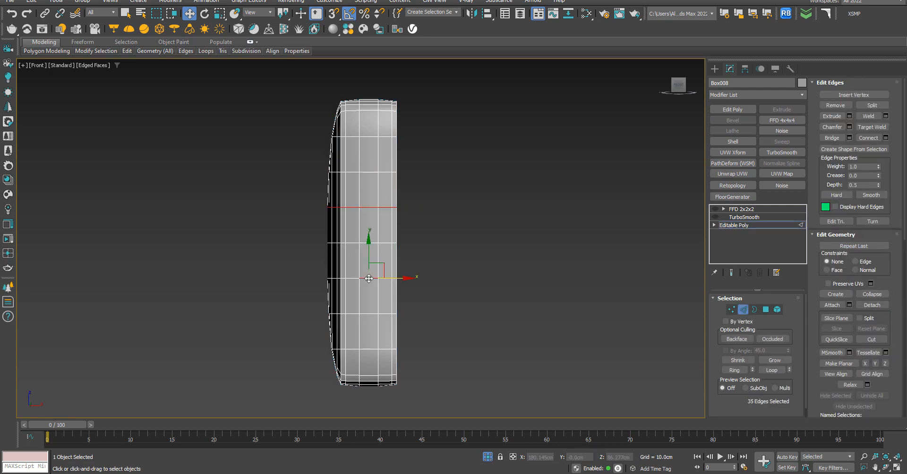
left_click(426, 290)
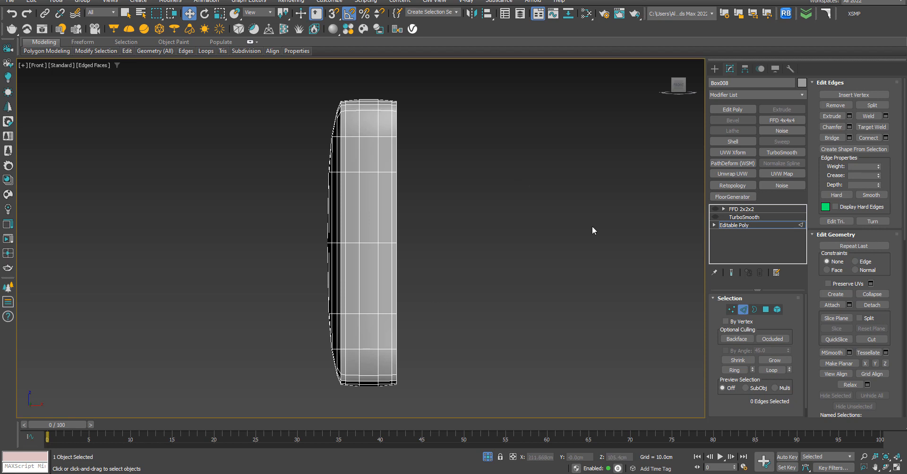
Move all vertices of the cushion's upper part down to shorten its height.
key("1")
left_click_drag(267, 84, 463, 204)
left_click_drag(366, 93, 362, 207)
left_click(499, 240)
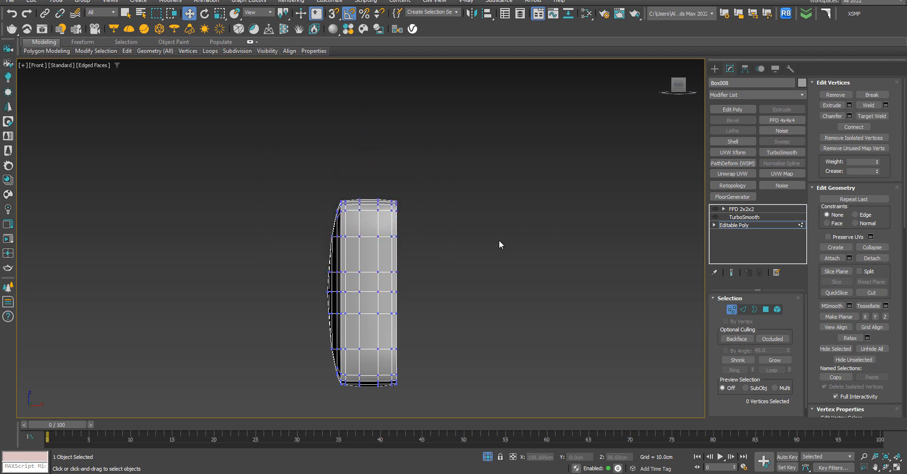
Turn the cushion's modifiers back on, leave vertex editing and end isolation to bring back the reference.
left_click(715, 69)
left_click(560, 155)
left_click(489, 457)
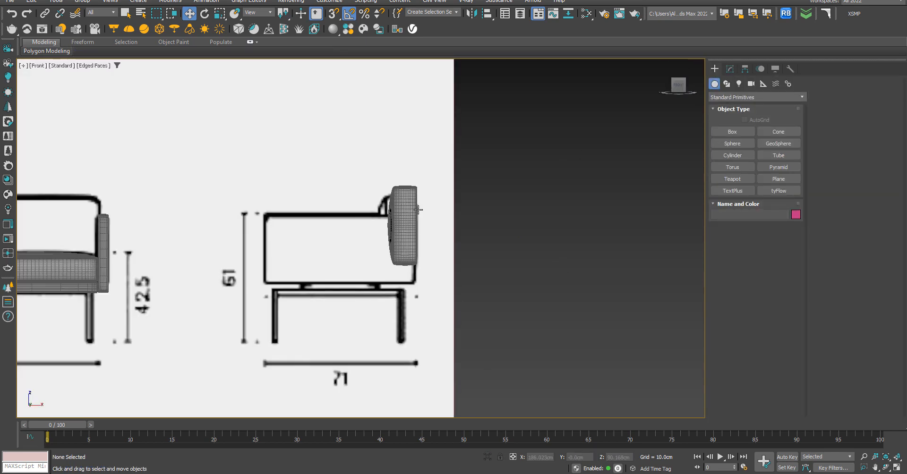
Rotate the upright cushion about its vertical axis so its broad side faces front, and hide the edges.
scroll(418, 210, "up", 3)
left_click(385, 211)
scroll(429, 217, "down", 4)
scroll(438, 219, "down", 4)
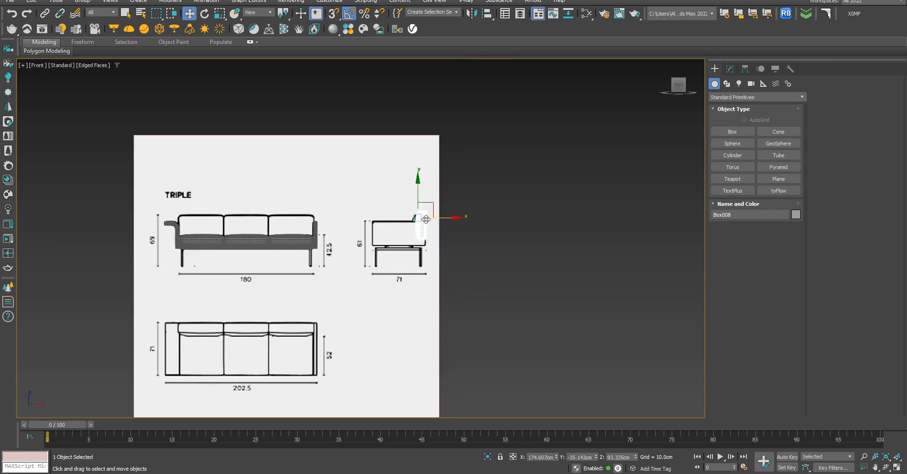
scroll(425, 233, "up", 4)
scroll(450, 217, "down", 4)
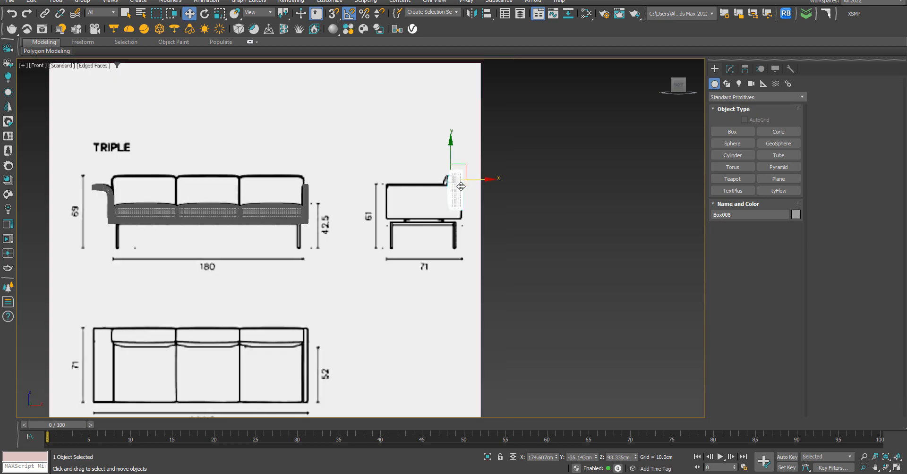
scroll(466, 198, "up", 4)
key("e")
left_click_drag(430, 177, 473, 179)
key("w")
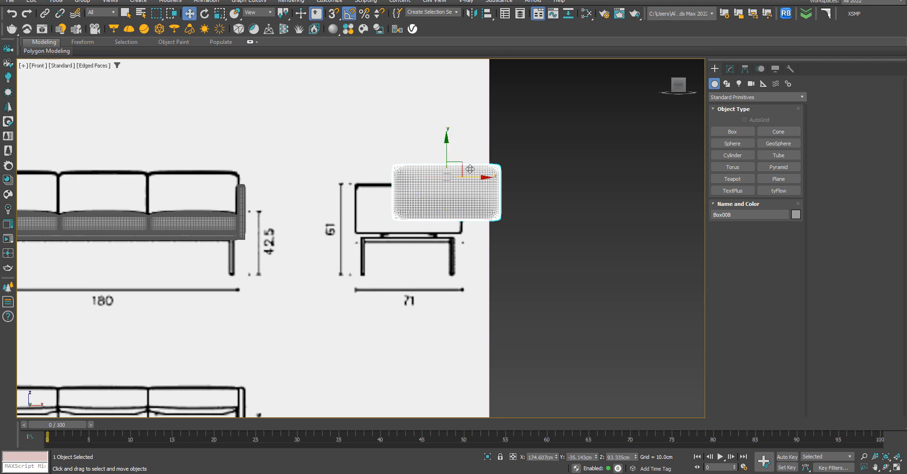
key("F4")
middle_click_drag(464, 163, 602, 170)
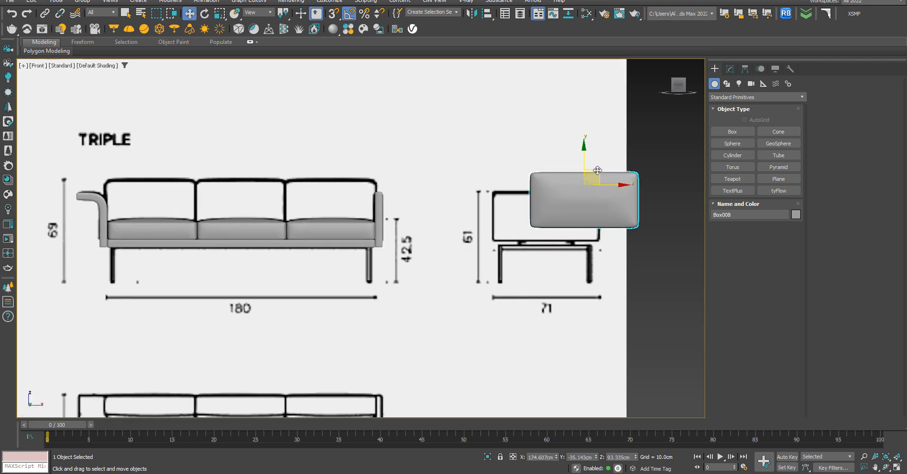
Move the back cushion above the right seat against the armrest, to about X 0.2 cm, Z 98.6 cm.
mouse_move(566, 166)
left_mouse_down()
mouse_move(474, 171)
mouse_move(299, 155)
mouse_move(324, 166)
left_mouse_up()
scroll(344, 187, "up", 2)
scroll(344, 186, "up", 1)
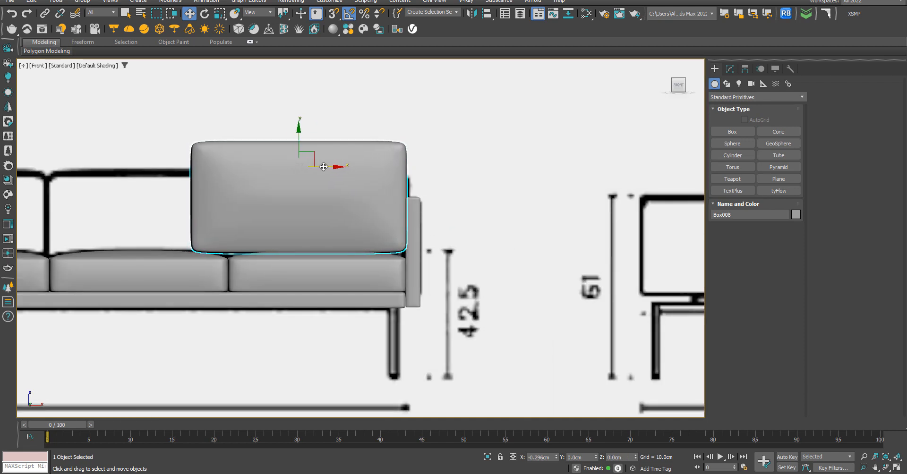
Switch off the back cushion's FFD 2x2x2 and TurboSmooth, and show edges at its Editable Poly level.
left_click(730, 69)
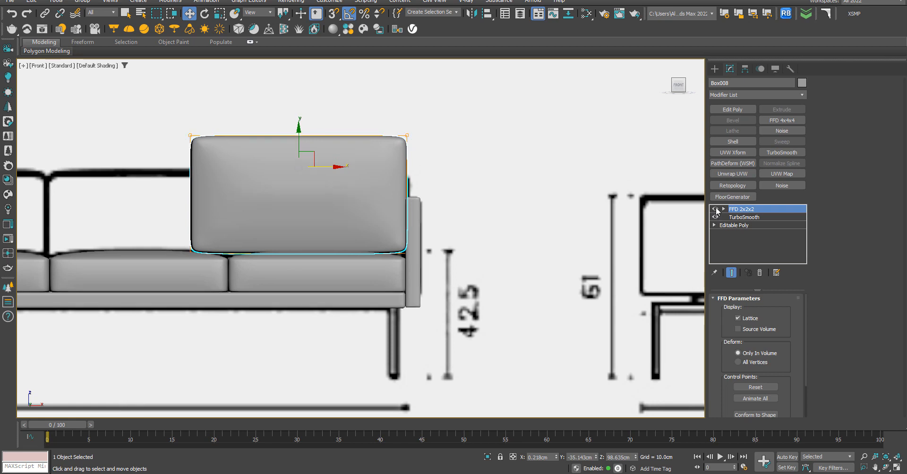
left_click(716, 209)
left_click(716, 209)
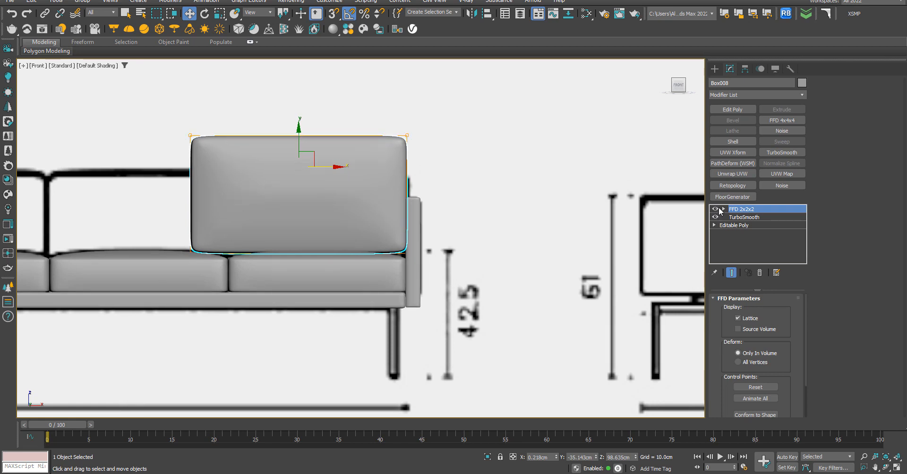
left_click(722, 208)
left_click(751, 218)
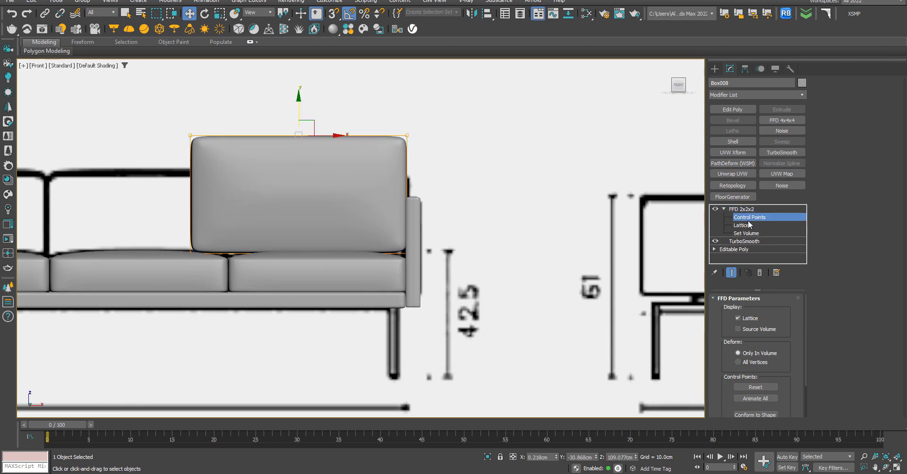
left_click(723, 209)
left_click(716, 209)
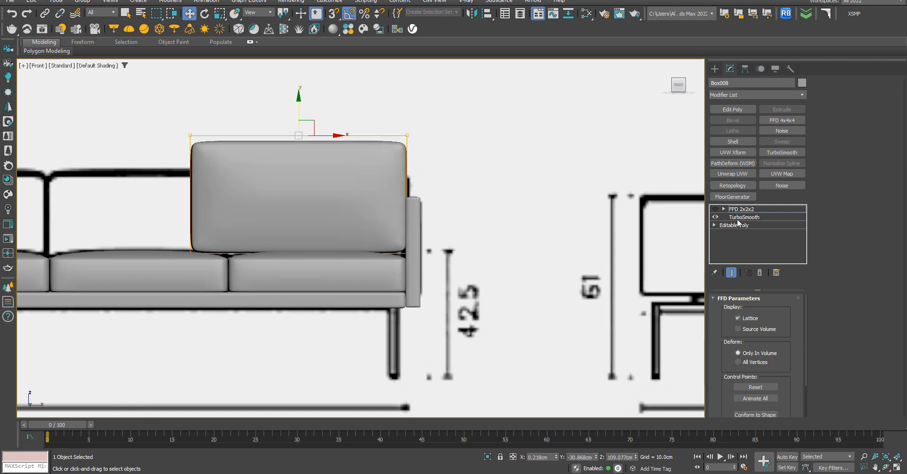
left_click(736, 226)
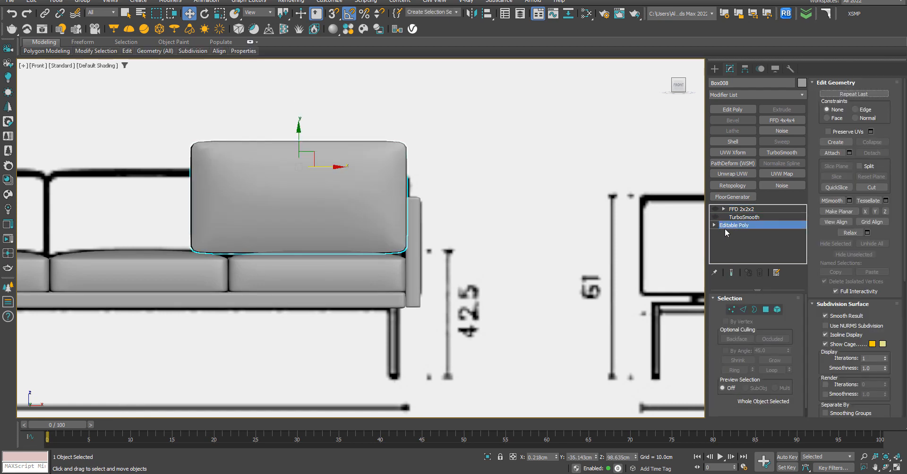
key("F4")
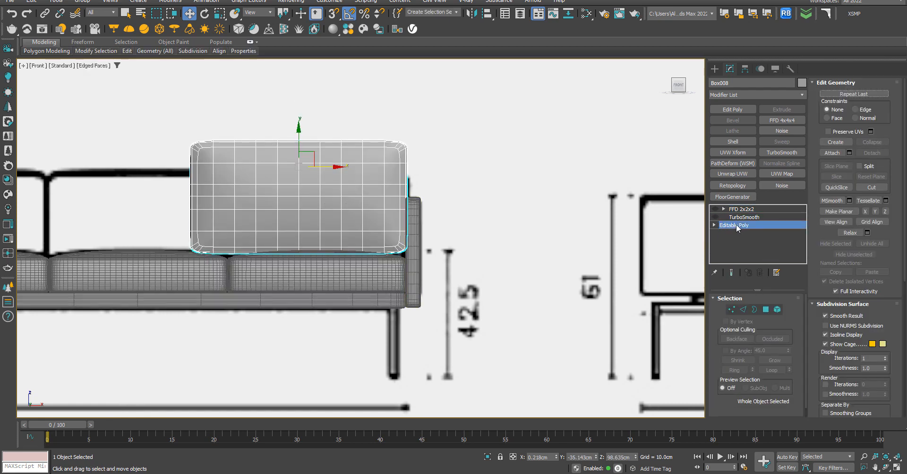
Remove the two vertical edge loops on either side of the back cushion's centre loop and switch to vertex editing.
left_click(743, 309)
scroll(383, 199, "up", 2)
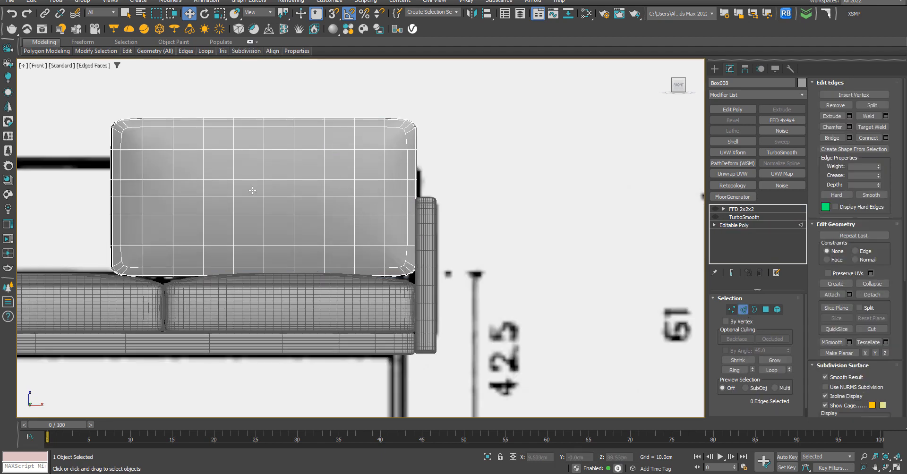
left_click(205, 163)
double_click(236, 166)
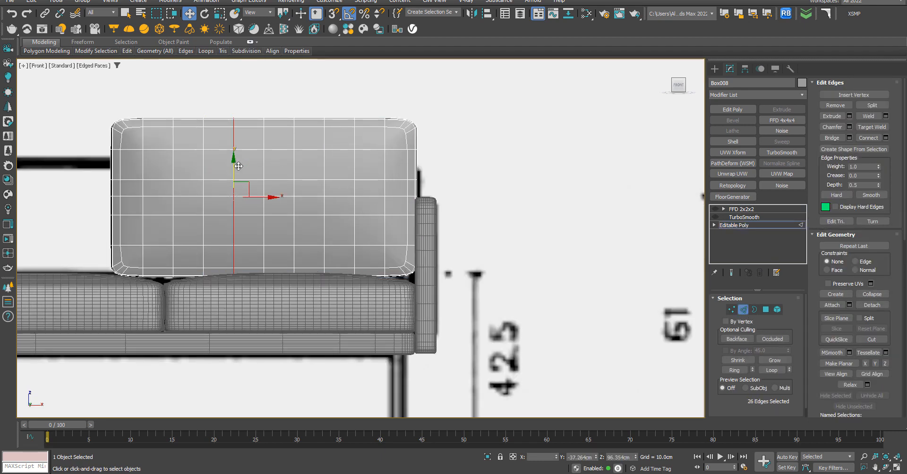
double_click(294, 159, "ctrl")
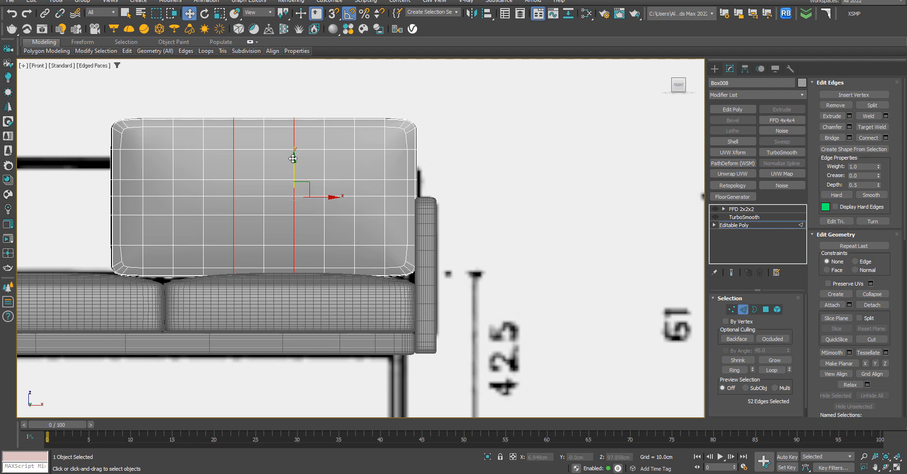
key("ctrl+d")
left_click(731, 310)
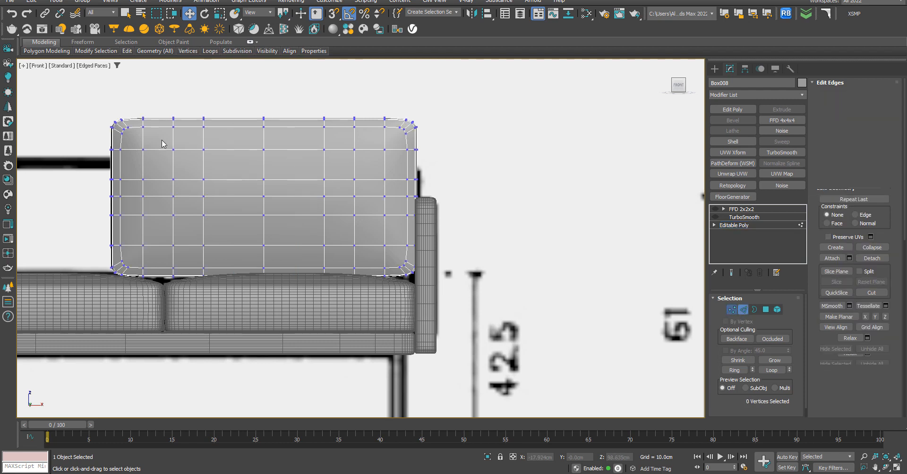
Narrow the back cushion to the right seat's width by shifting its left-hand and inner vertex columns until its left side meets the reference divider.
left_click_drag(77, 111, 221, 303)
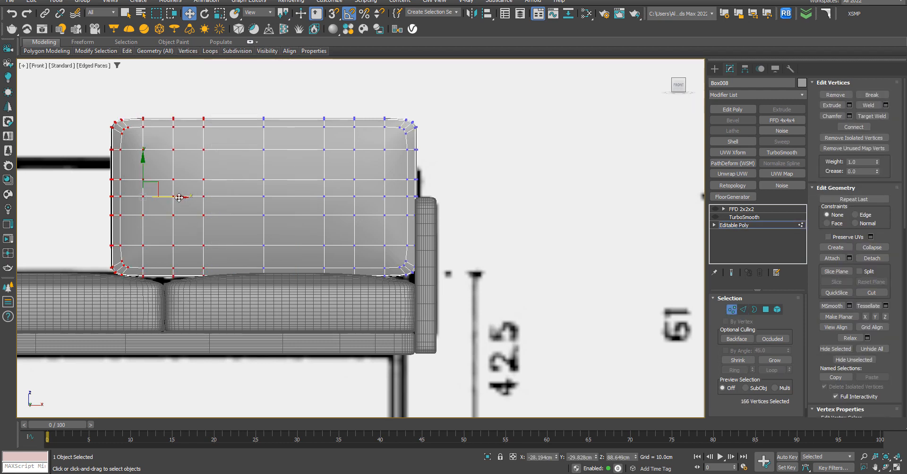
left_click_drag(179, 197, 254, 203)
left_click_drag(154, 91, 249, 304)
left_click_drag(241, 198, 235, 197)
left_click_drag(316, 279, 316, 280)
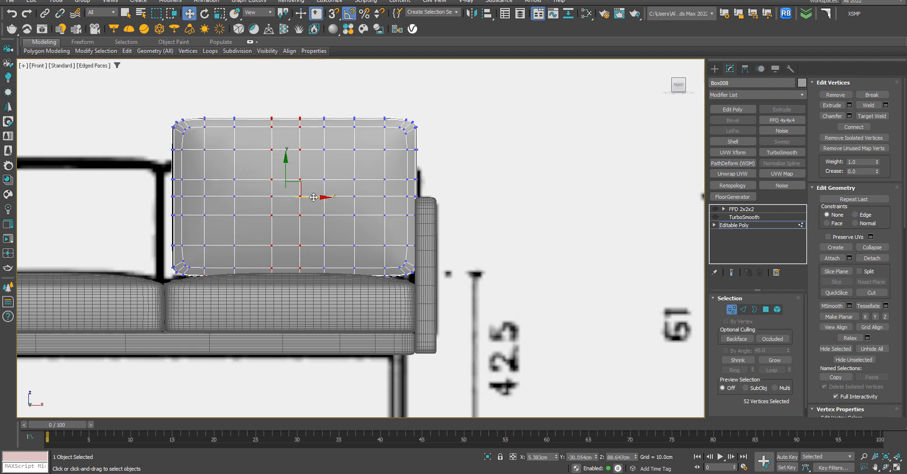
left_click_drag(314, 198, 311, 198)
left_click_drag(127, 81, 329, 270)
left_click_drag(269, 193, 245, 197)
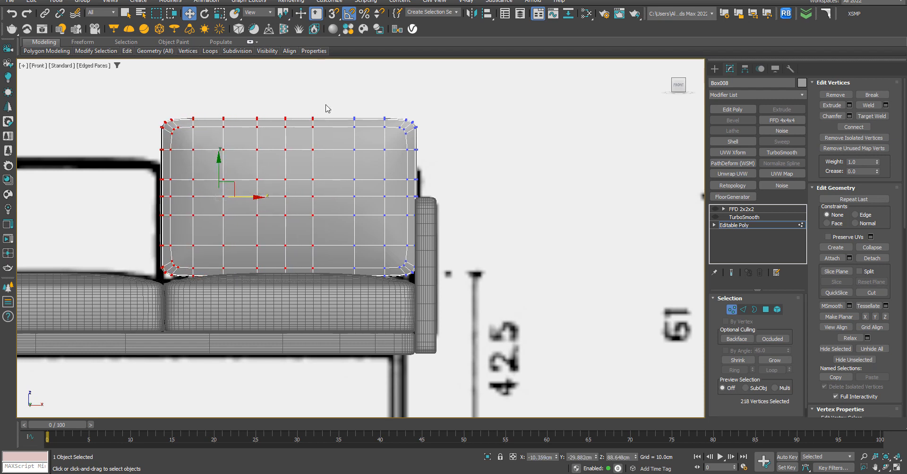
Even out the back cushion's vertical loop spacing by shifting two inner vertex columns left, then clear the vertex selection.
left_click(383, 196)
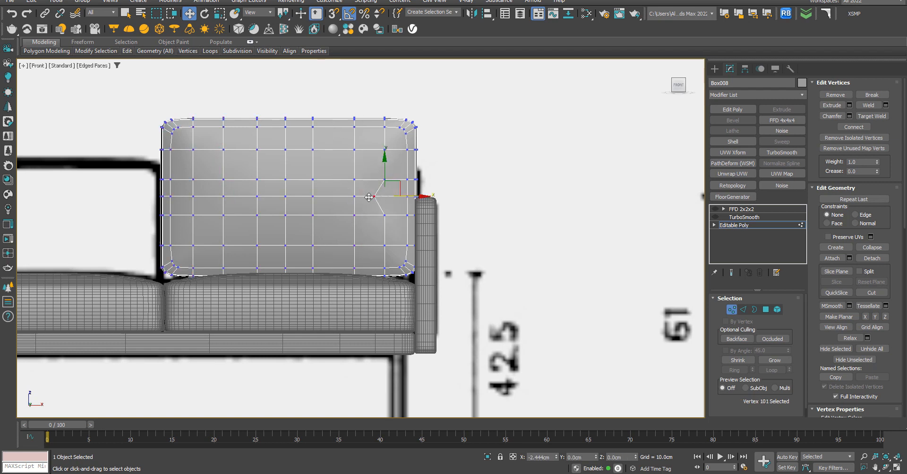
left_click_drag(337, 92, 373, 329)
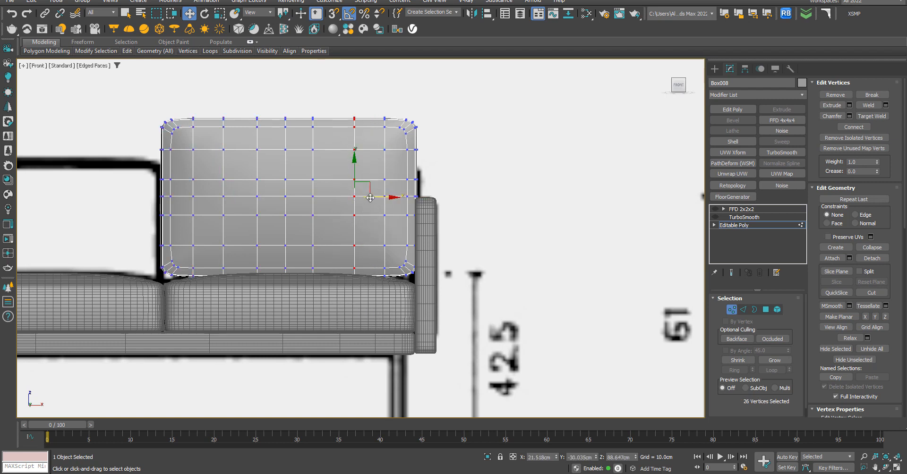
left_click_drag(374, 198, 332, 198)
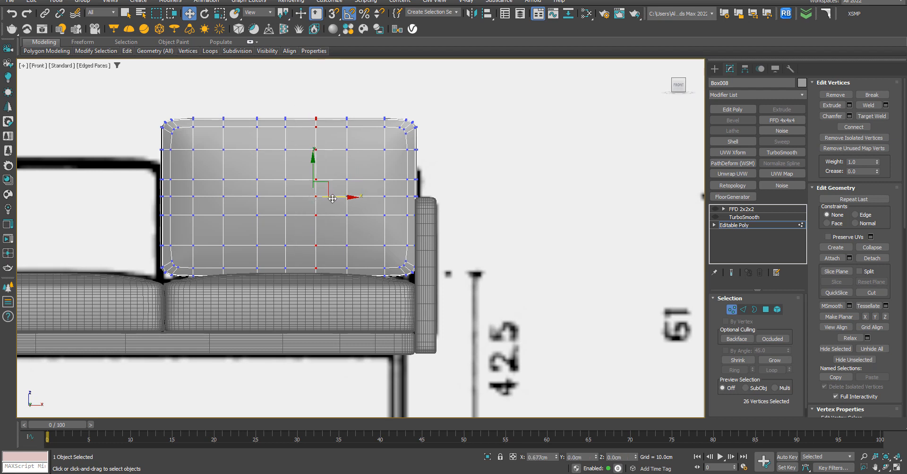
left_click_drag(272, 279, 276, 244)
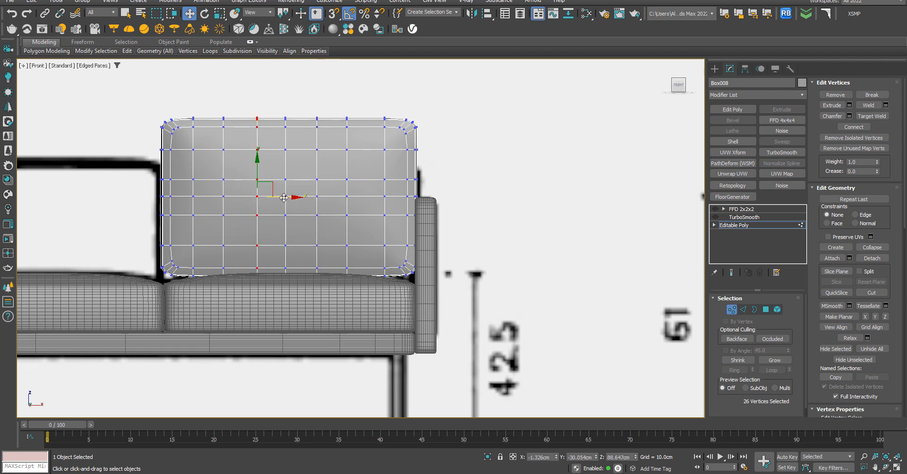
left_click_drag(278, 198, 283, 198)
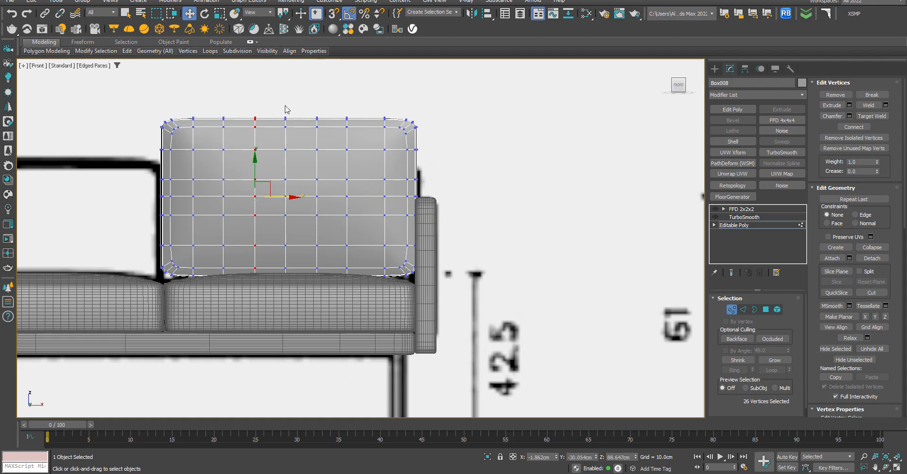
left_click(285, 107)
Leave vertex editing, switch the back cushion's TurboSmooth on again and hide the edges.
scroll(358, 186, "down", 2)
scroll(377, 205, "up", 3)
scroll(398, 221, "down", 3)
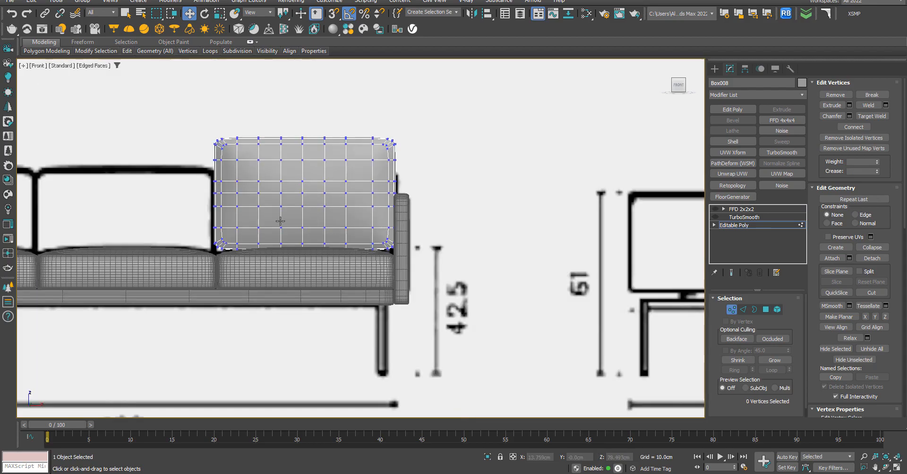
scroll(226, 232, "up", 3)
middle_click_drag(243, 239, 285, 229, "alt")
scroll(325, 231, "down", 3)
key("f")
scroll(409, 198, "up", 4)
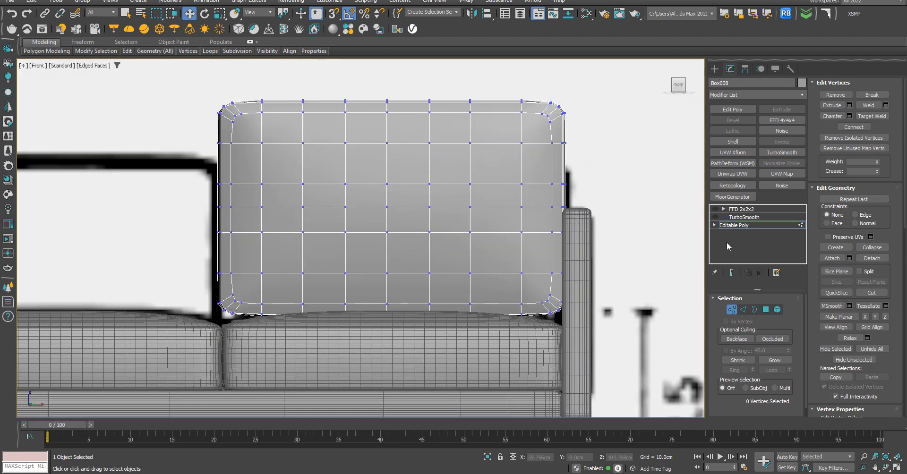
left_click(731, 309)
left_click(737, 217)
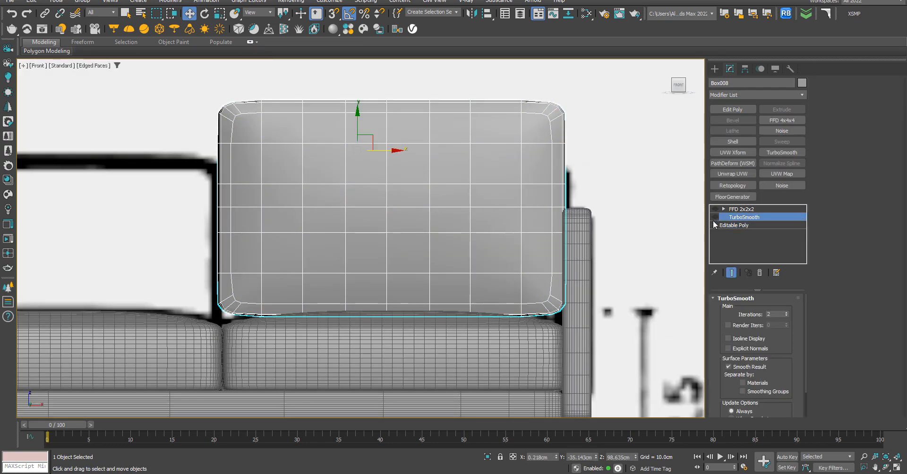
left_click(715, 217)
left_click(714, 68)
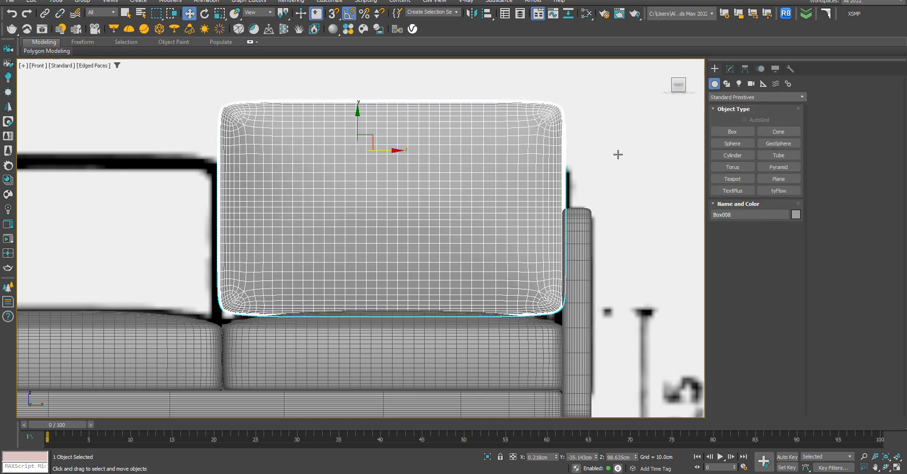
key("F4")
Lower the back cushion to about Z 98.3 cm and move it to the rear of the right seat, about Y -11.4 cm.
scroll(425, 198, "down", 3)
scroll(425, 199, "up", 2)
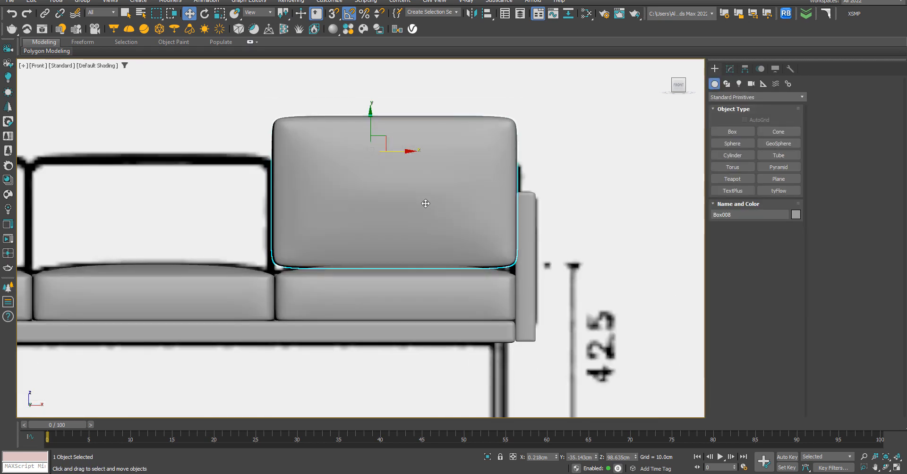
scroll(425, 202, "down", 2)
scroll(425, 203, "up", 2)
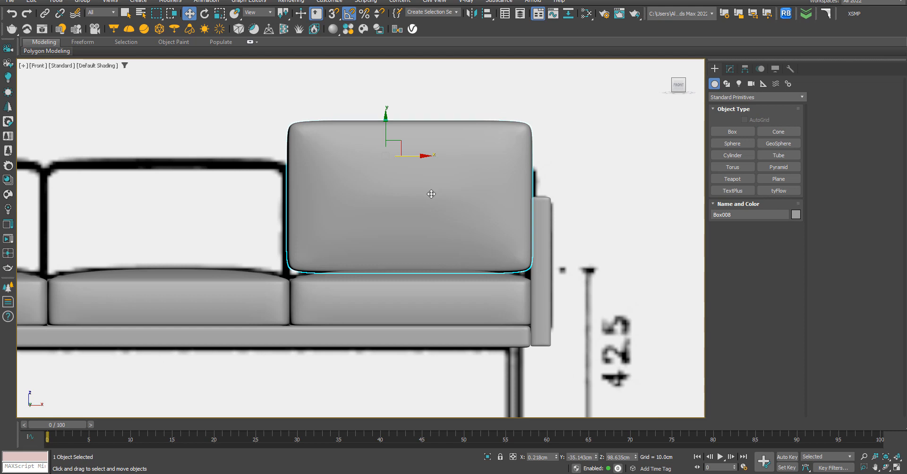
left_click_drag(385, 129, 385, 131)
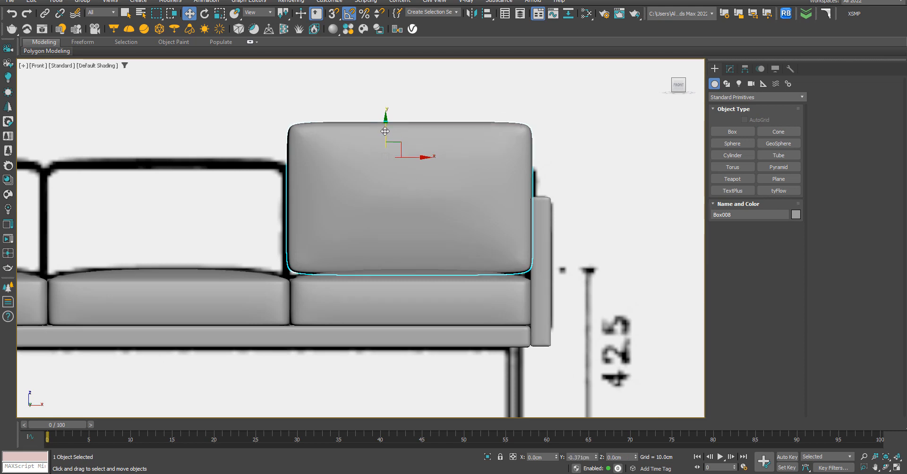
middle_click_drag(385, 131, 501, 198, "alt")
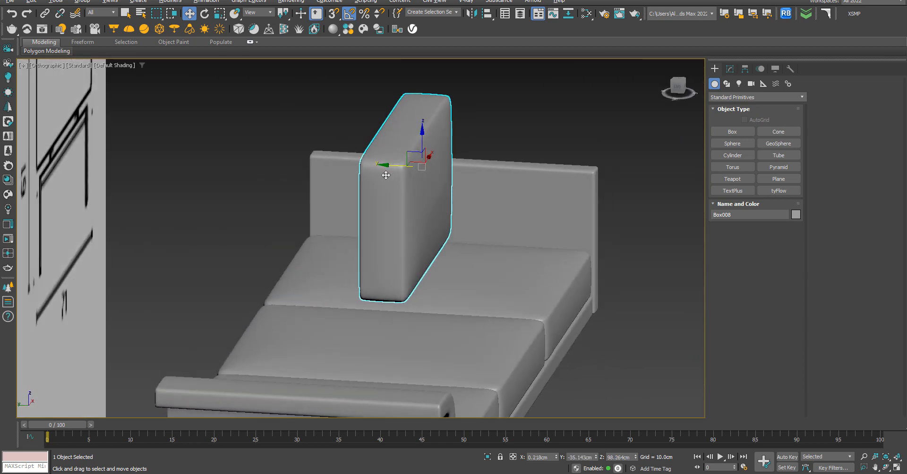
left_click_drag(388, 165, 341, 161)
key("t")
key("z")
scroll(446, 218, "down", 5)
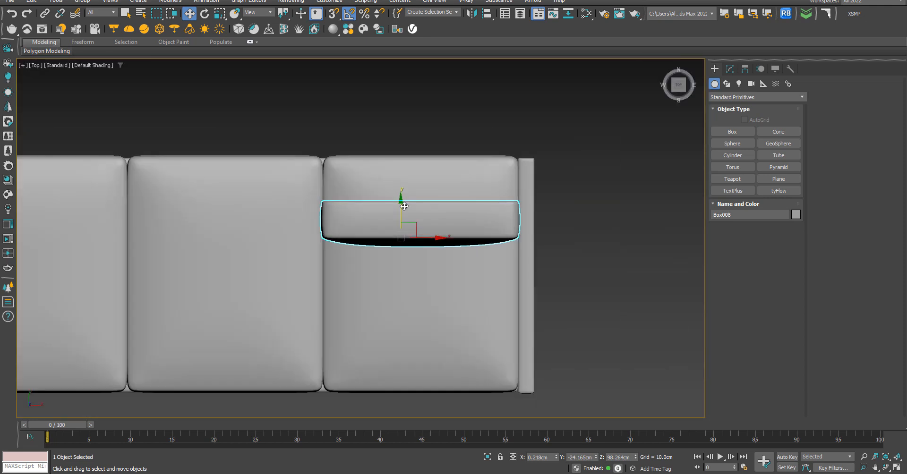
left_click_drag(400, 204, 410, 164)
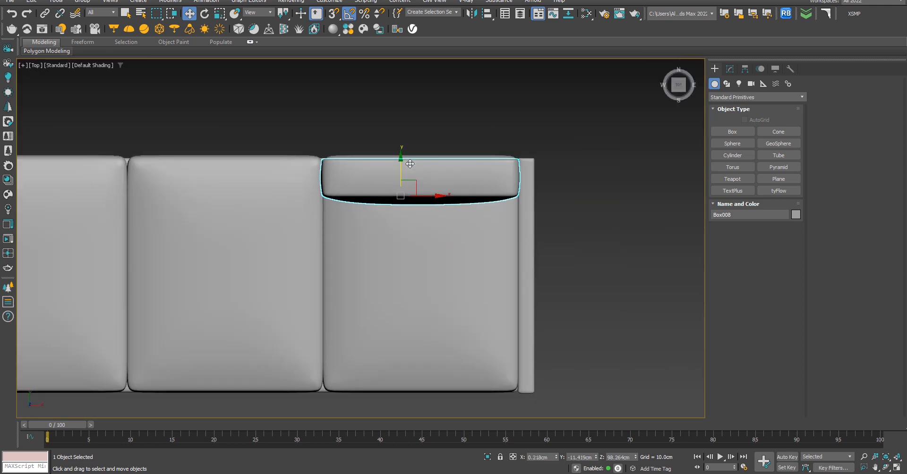
Switch the FFD 2x2x2 on again and lower its top control points to about Z 100.4 cm to match the reference height.
key("f")
key("z")
scroll(401, 193, "down", 3)
scroll(407, 187, "down", 4)
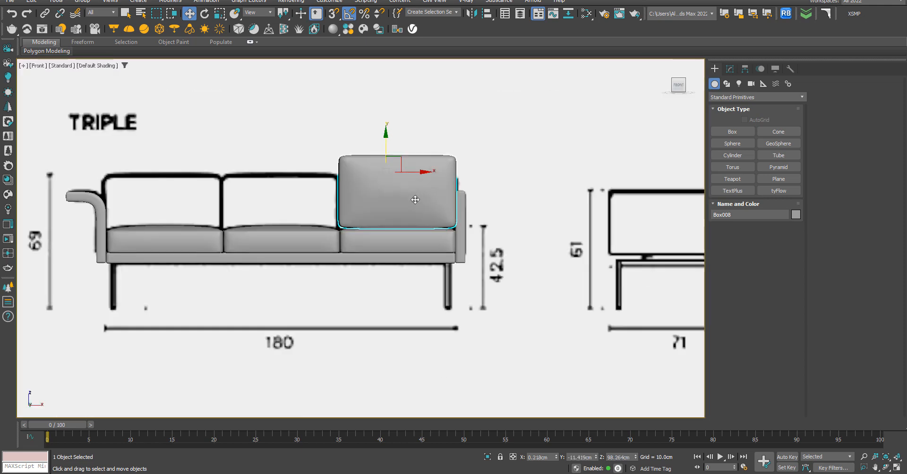
scroll(421, 201, "up", 2)
scroll(427, 195, "down", 2)
middle_click_drag(429, 191, 429, 220)
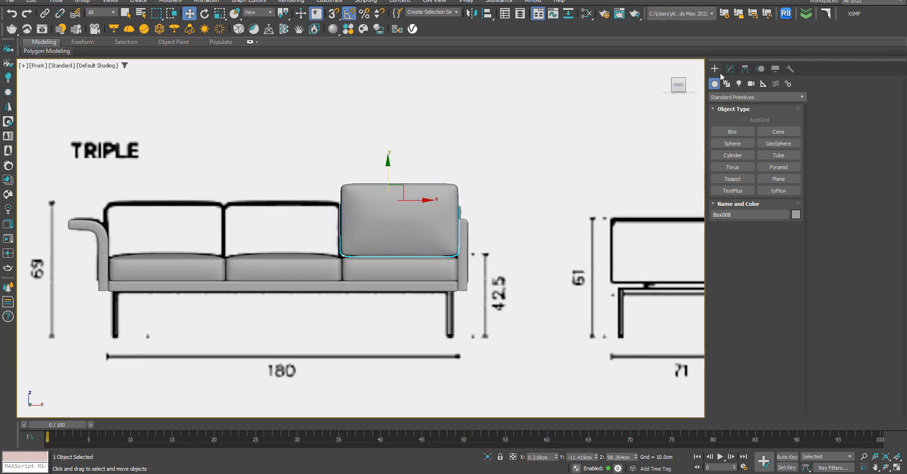
left_click(730, 69)
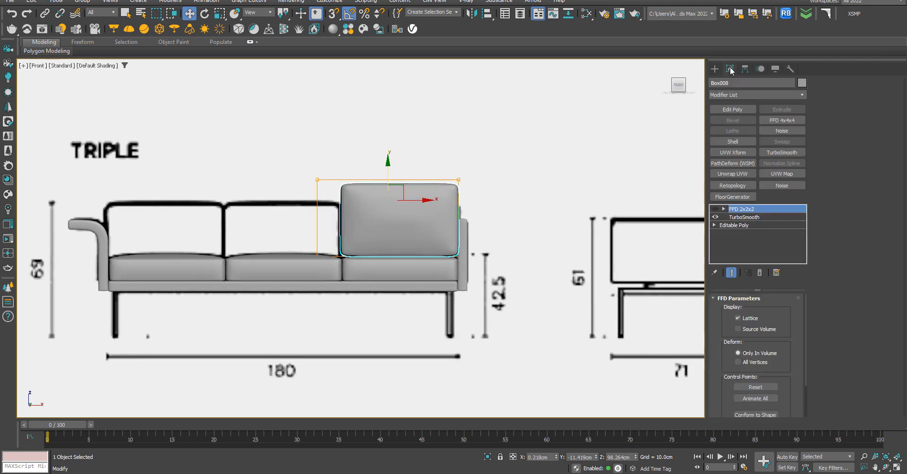
left_click(714, 209)
left_click(723, 209)
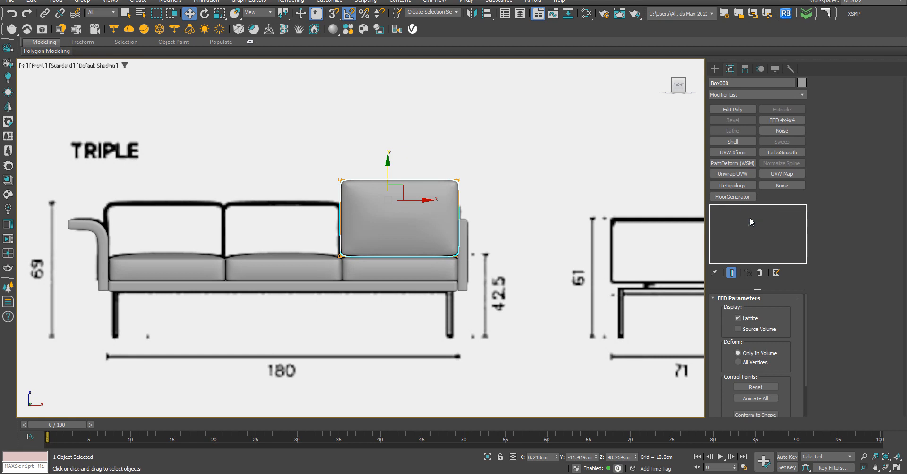
left_click(750, 217)
scroll(535, 199, "up", 4)
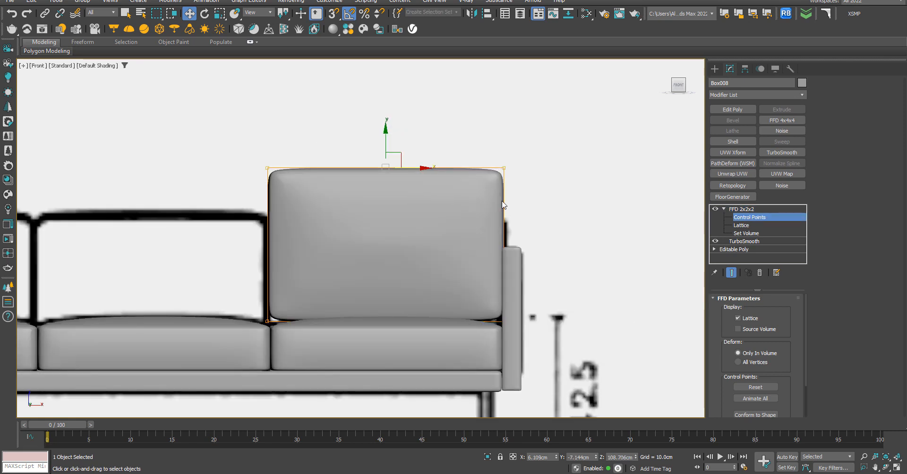
left_click_drag(383, 138, 385, 170)
Isolate the back cushion, switch off its FFD 2x2x2 and TurboSmooth, and show edges at its Editable Poly level.
scroll(388, 226, "down", 4)
middle_click_drag(388, 237, 442, 276, "alt")
left_click(487, 457)
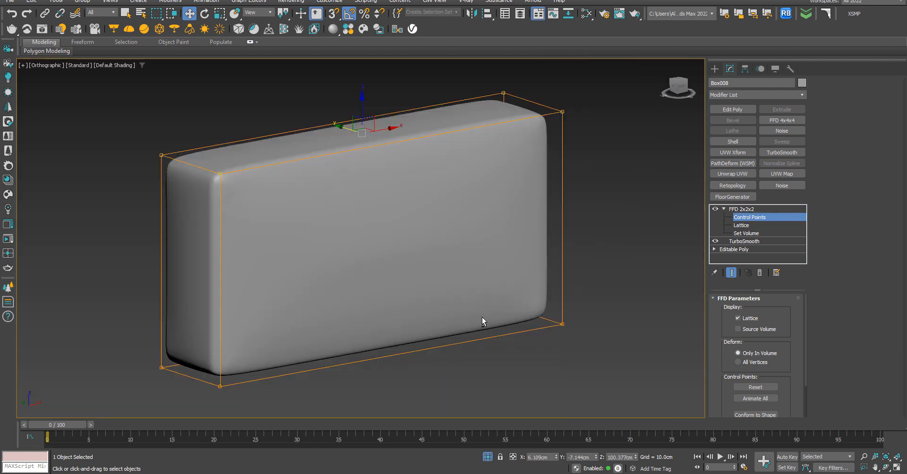
mouse_move(482, 316)
middle_mouse_down("alt")
mouse_move(429, 279)
mouse_move(389, 313)
mouse_move(387, 294)
mouse_move(471, 288)
mouse_move(470, 326)
mouse_move(477, 321)
middle_mouse_up("alt")
left_click(724, 208)
left_click(715, 209)
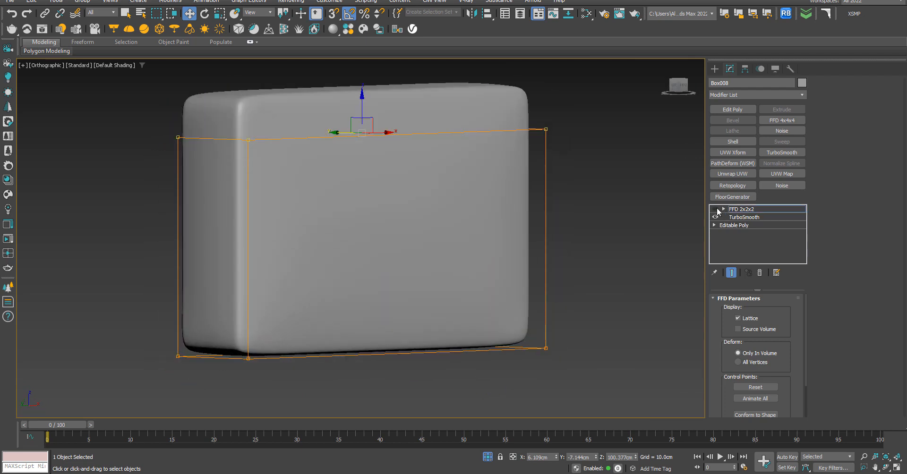
left_click(715, 216)
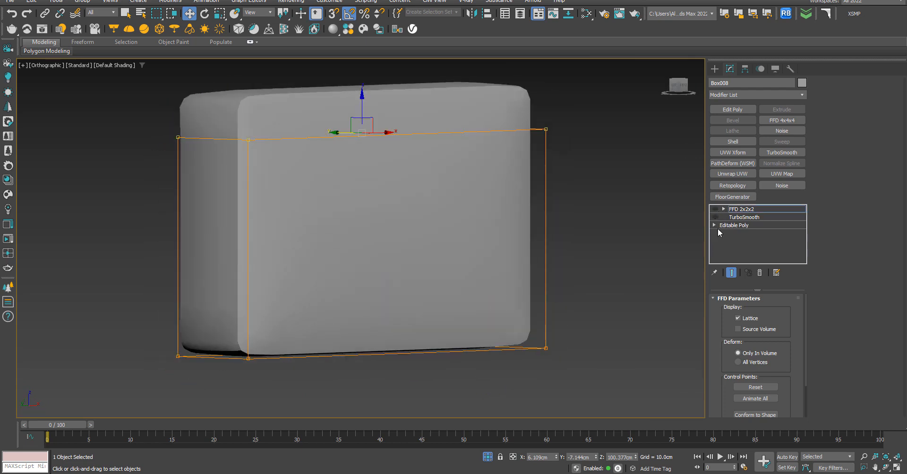
left_click(735, 226)
key("F4")
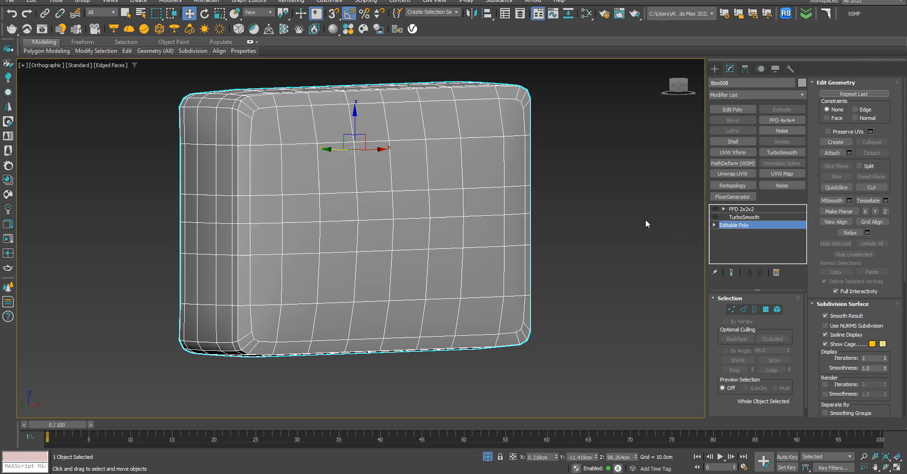
Remove the horizontal edge loop at the middle of the back cushion's height.
middle_click_drag(491, 245, 440, 158, "alt")
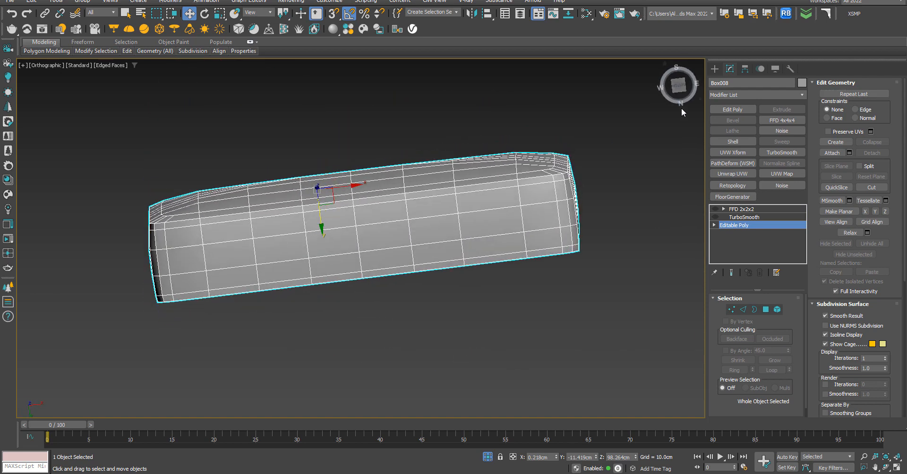
left_click(680, 92)
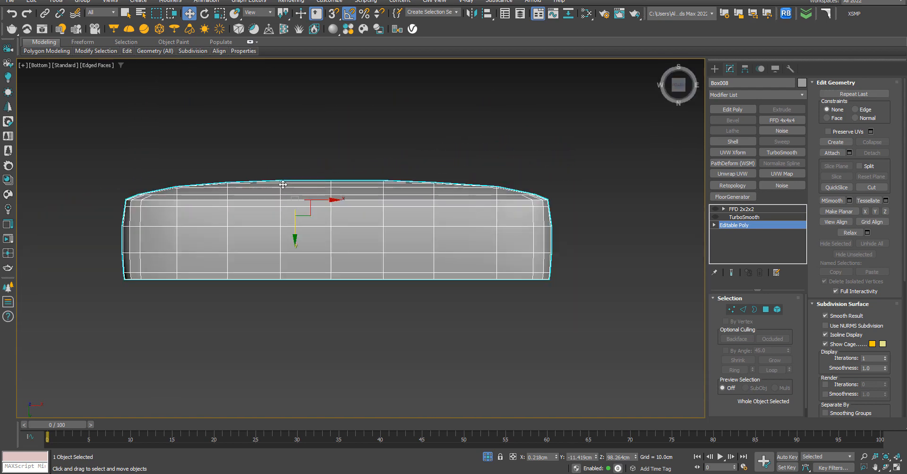
middle_click_drag(283, 184, 294, 283, "alt")
left_click(743, 309)
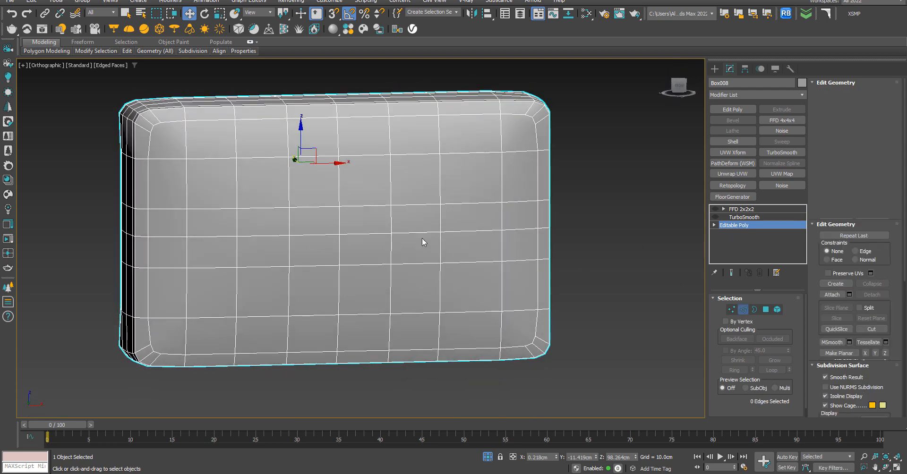
double_click(403, 232)
key("ctrl+BackSpace")
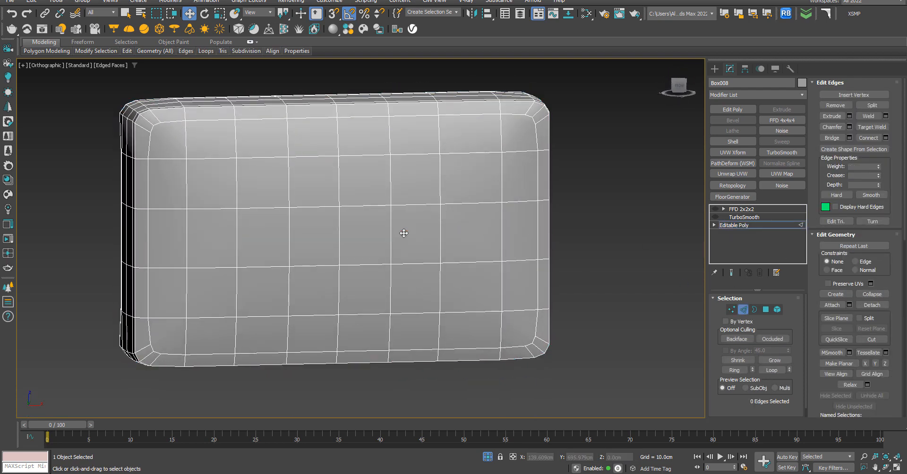
Switch the back cushion's TurboSmooth and FFD 2x2x2 on again, hide the edges and end isolation to show the whole sofa.
middle_click_drag(365, 227, 258, 214, "alt")
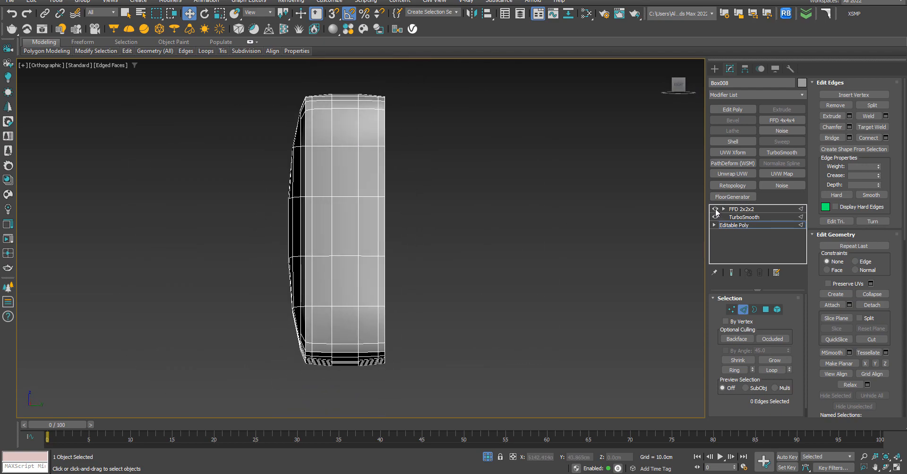
left_click(714, 68)
middle_click_drag(533, 157, 563, 190, "alt")
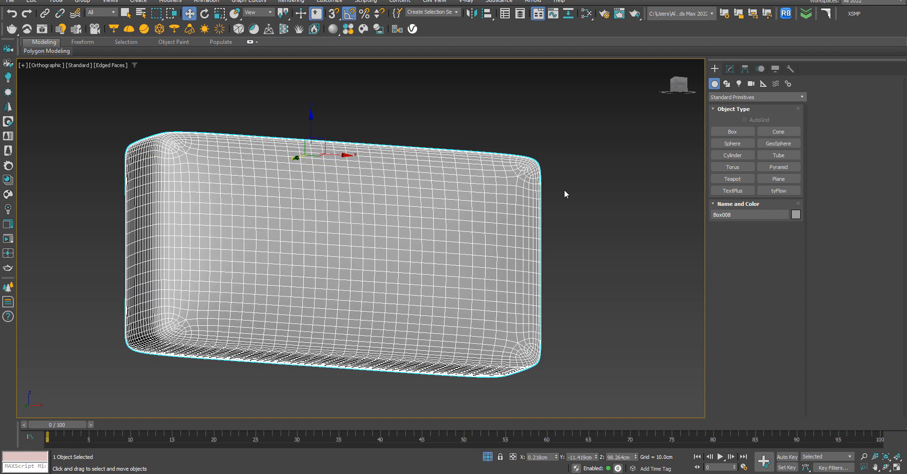
key("f")
key("z")
key("F4")
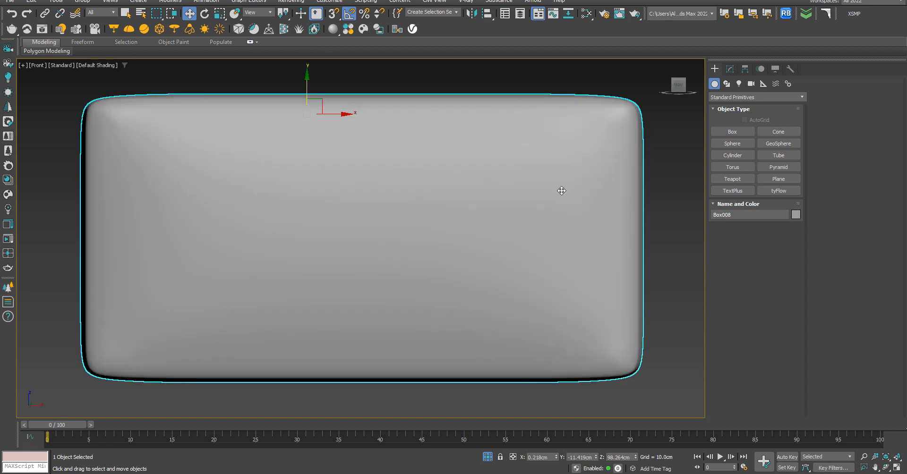
scroll(402, 189, "down", 5)
middle_click_drag(417, 221, 496, 404, "alt")
left_click(487, 457)
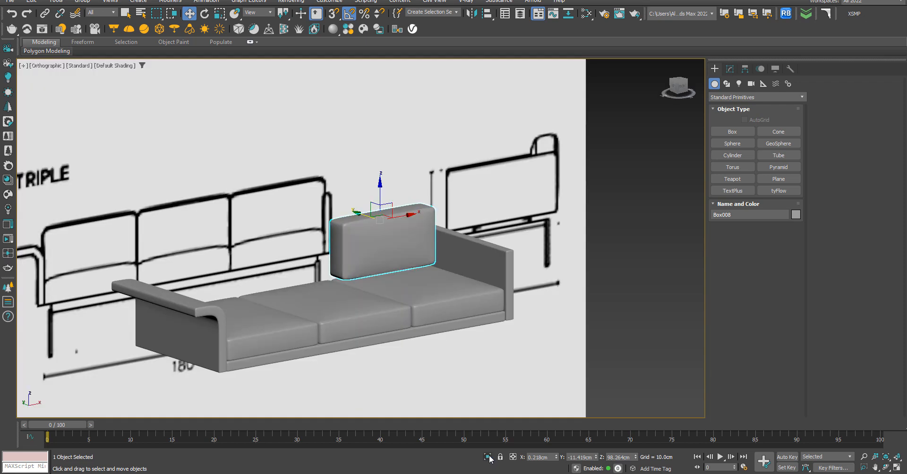
Thin the back cushion by moving the front control points of its FFD 2x2x2 about 2.6 cm toward the back along Y.
middle_click_drag(448, 331, 404, 250, "alt")
key("t")
key("z")
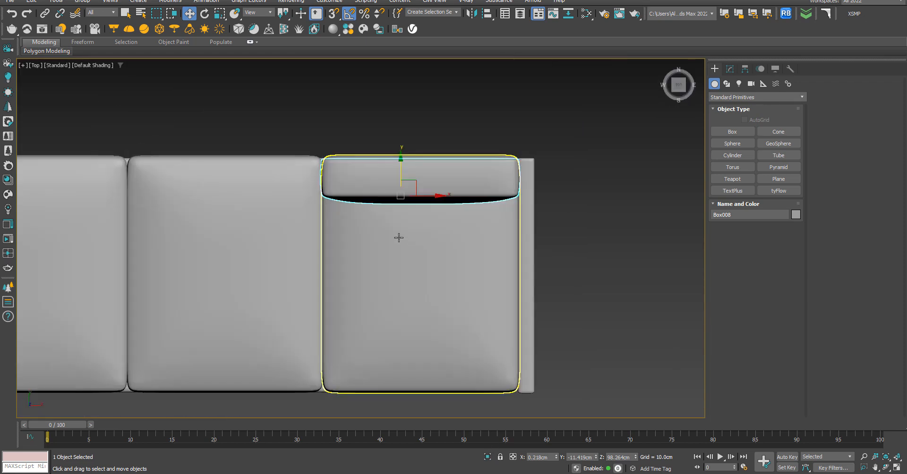
key("r")
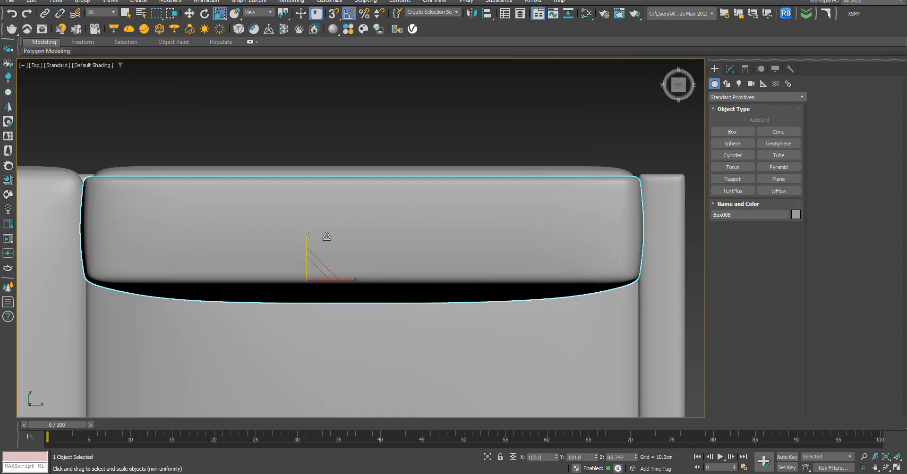
left_click(730, 69)
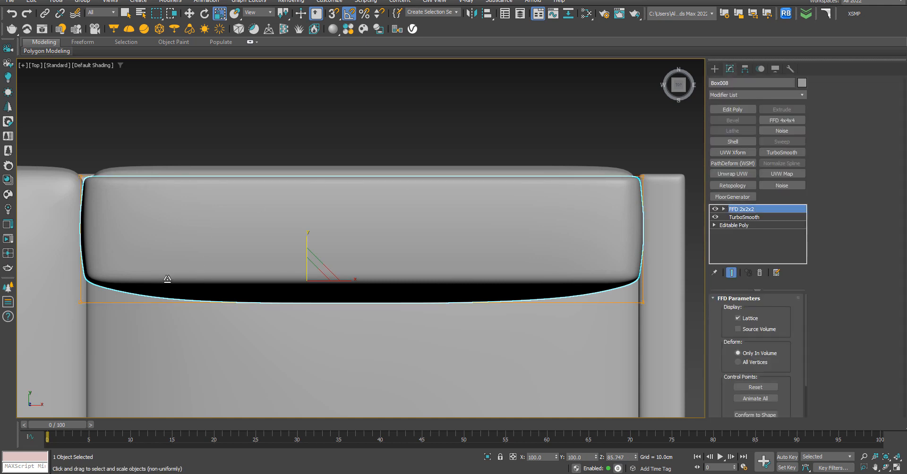
key("r")
left_click(723, 208)
left_click(744, 217)
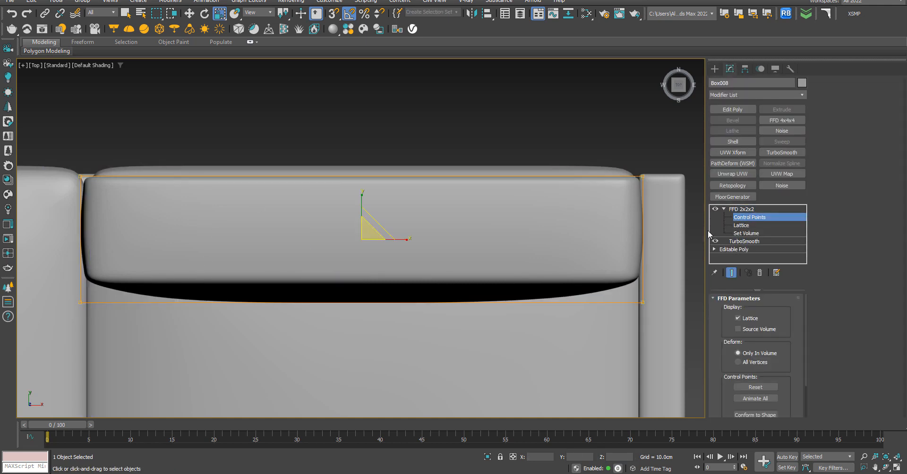
left_click_drag(667, 331, 667, 331)
key("w")
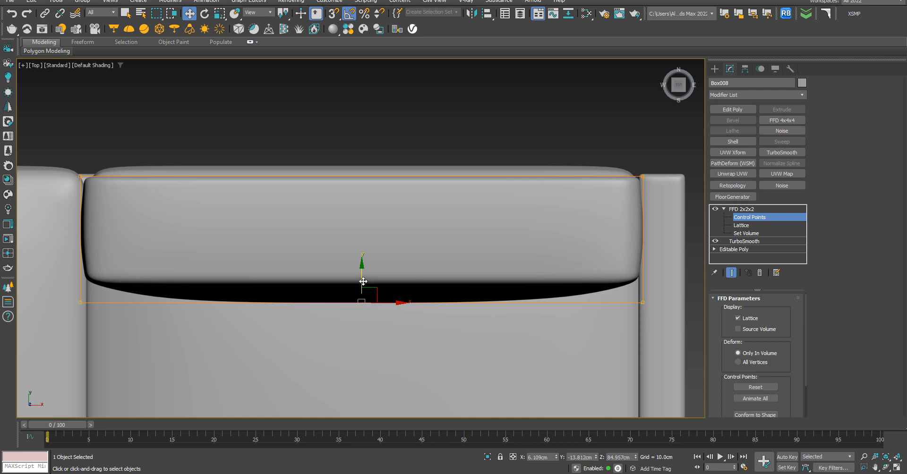
left_click_drag(362, 282, 367, 257)
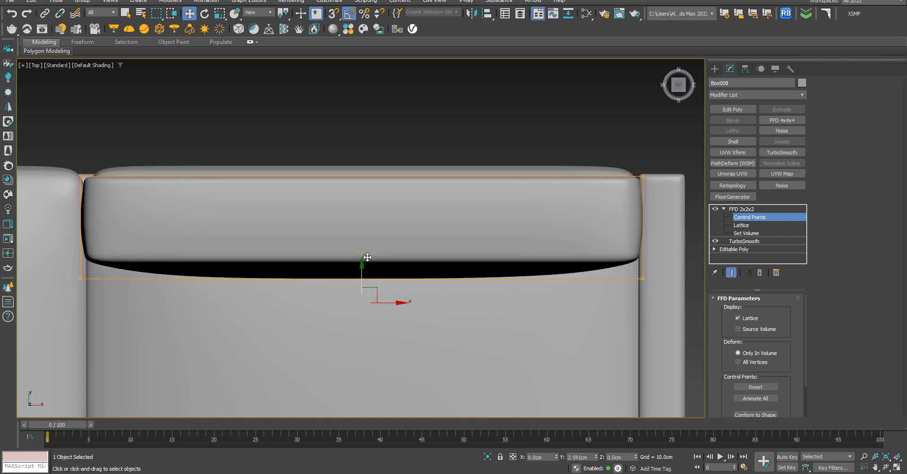
Leave the FFD control points and shift the whole back cushion about 0.16 cm farther back along Y.
left_click(713, 69)
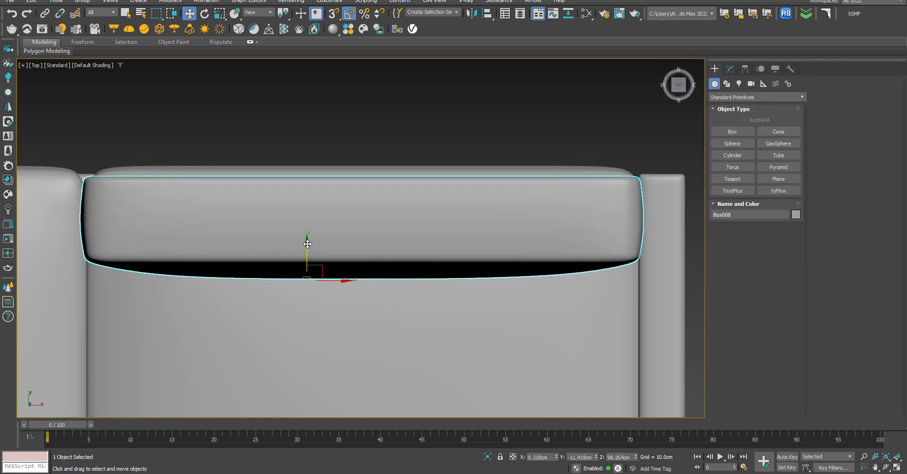
left_click_drag(307, 245, 312, 246)
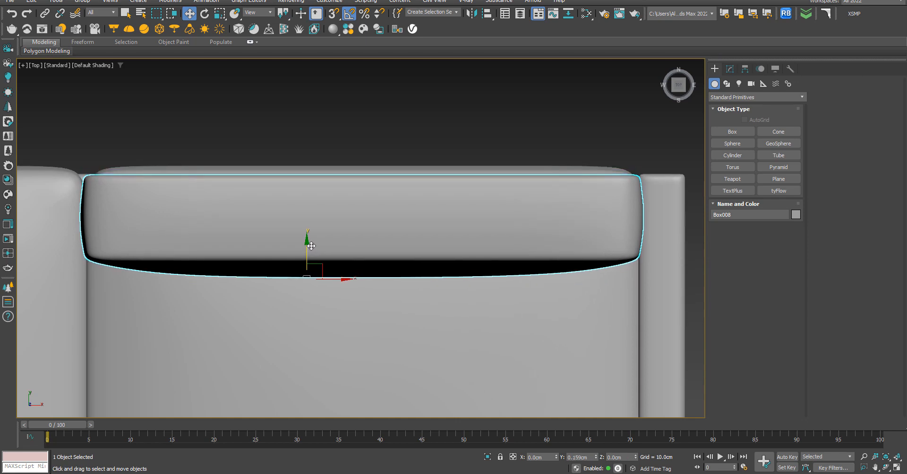
scroll(317, 211, "down", 7)
middle_click_drag(385, 251, 401, 195, "alt")
Clone the back cushion as two instances spaced about 60.2 cm apart in negative X across the sofa, and clear the selection.
key("f")
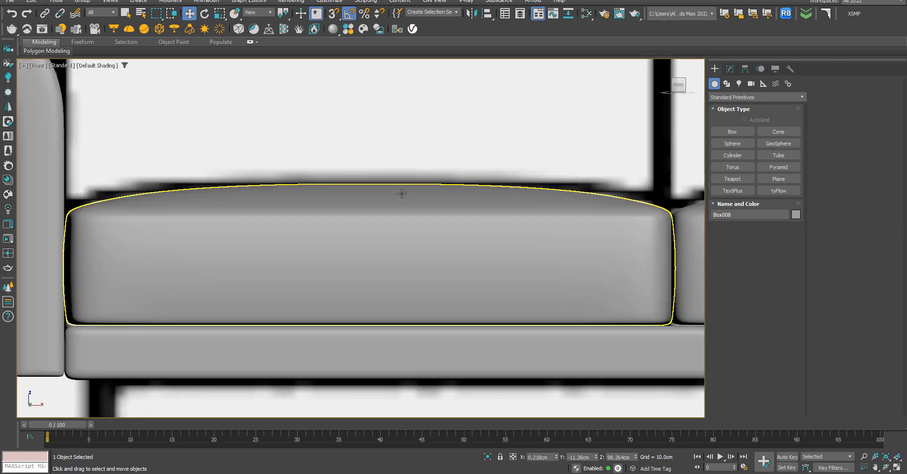
key("z")
scroll(405, 181, "down", 8)
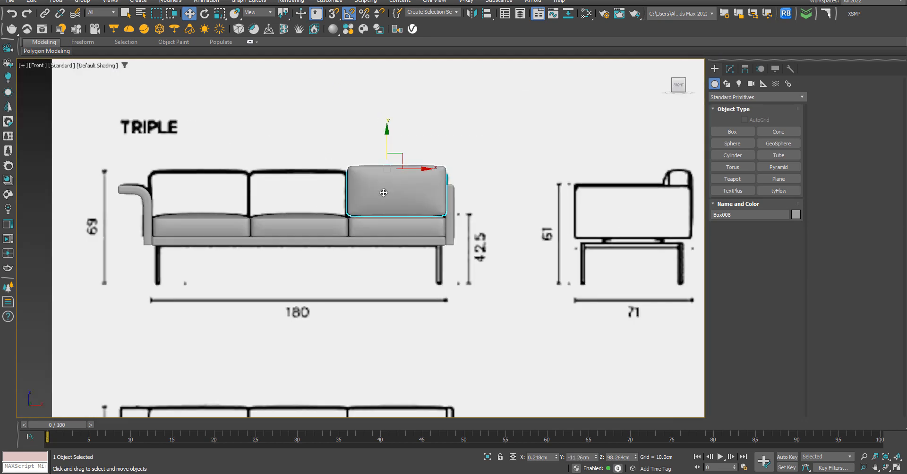
scroll(425, 222, "up", 5)
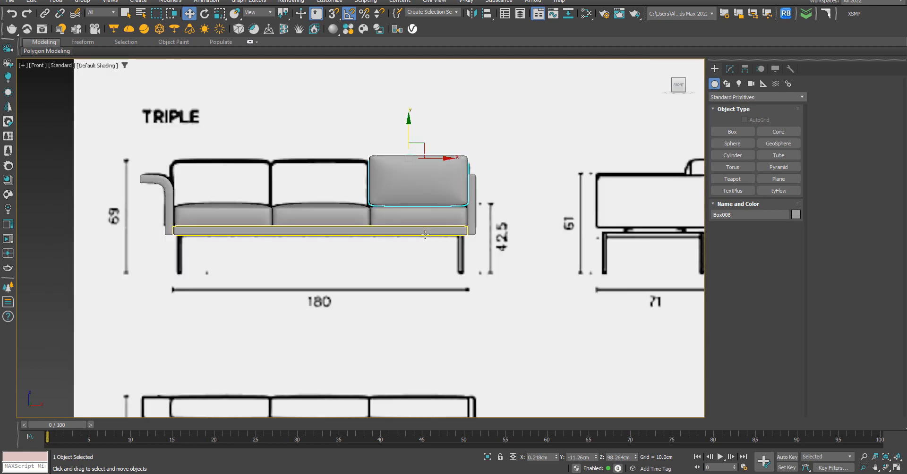
scroll(425, 222, "down", 3)
scroll(432, 172, "up", 5)
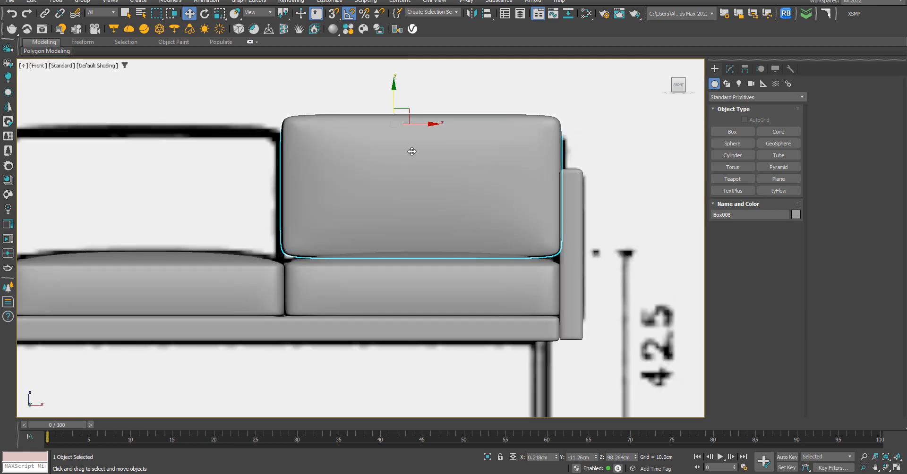
left_click_drag(384, 130, 187, 130, "shift")
left_click_drag(116, 129, 145, 137)
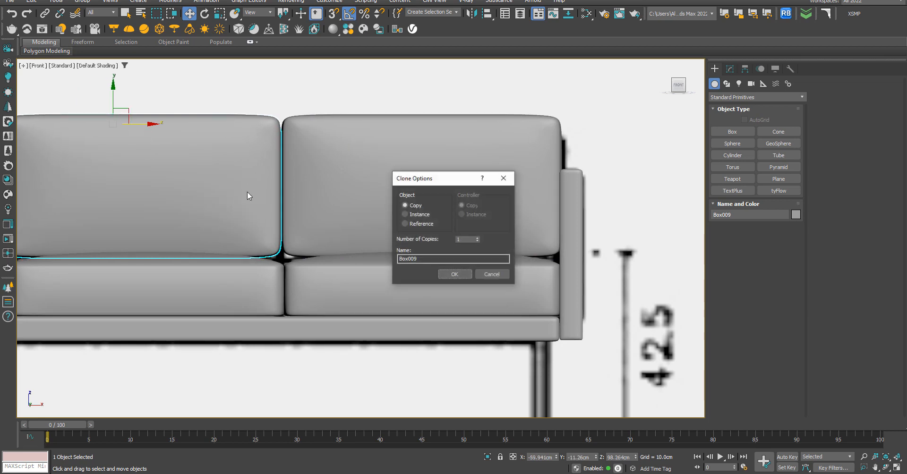
left_click(427, 216)
left_click(478, 238)
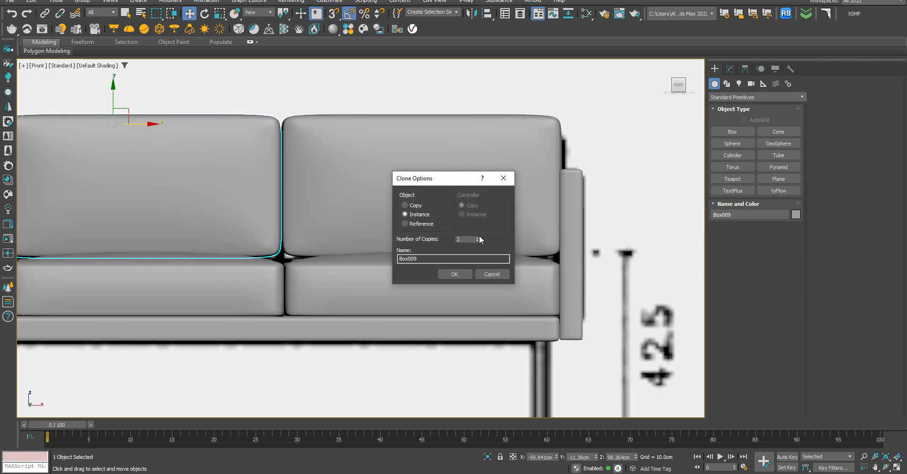
left_click(461, 274)
scroll(496, 193, "down", 3)
scroll(502, 188, "down", 2)
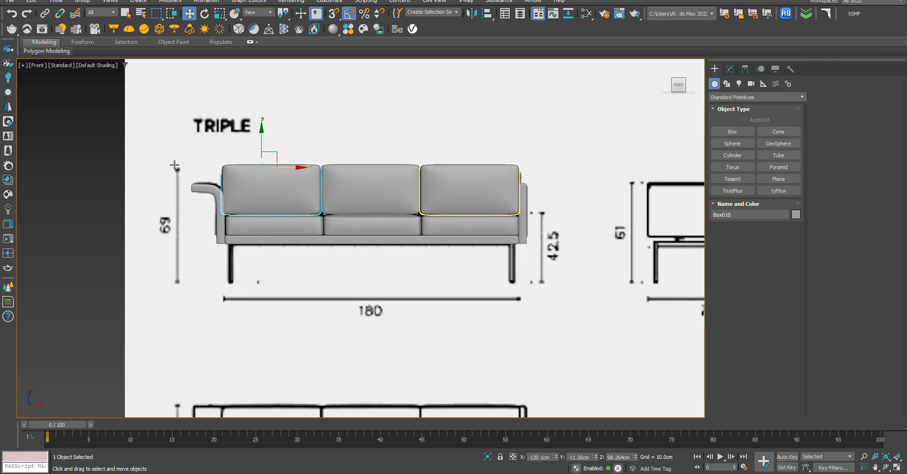
left_click(106, 169)
Compare the sofa with the front and side reference drawings, examining the base and leg frame.
scroll(111, 168, "down", 2)
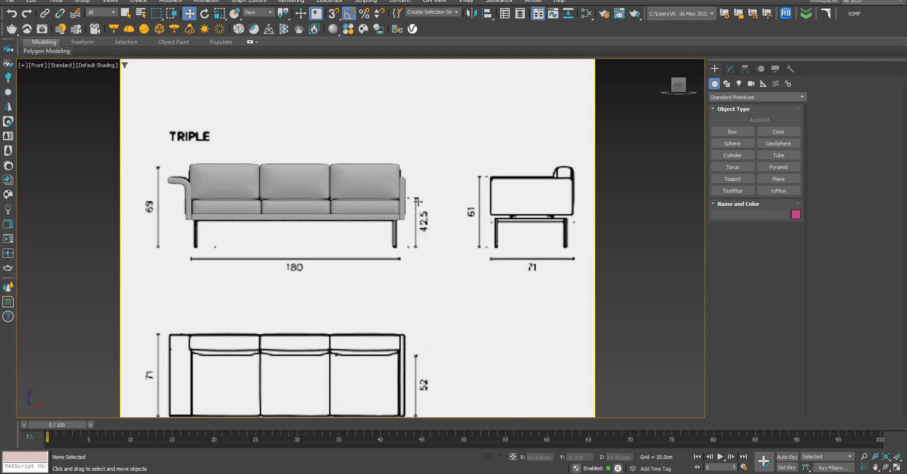
scroll(397, 236, "down", 1)
scroll(396, 226, "up", 3)
scroll(377, 233, "down", 1)
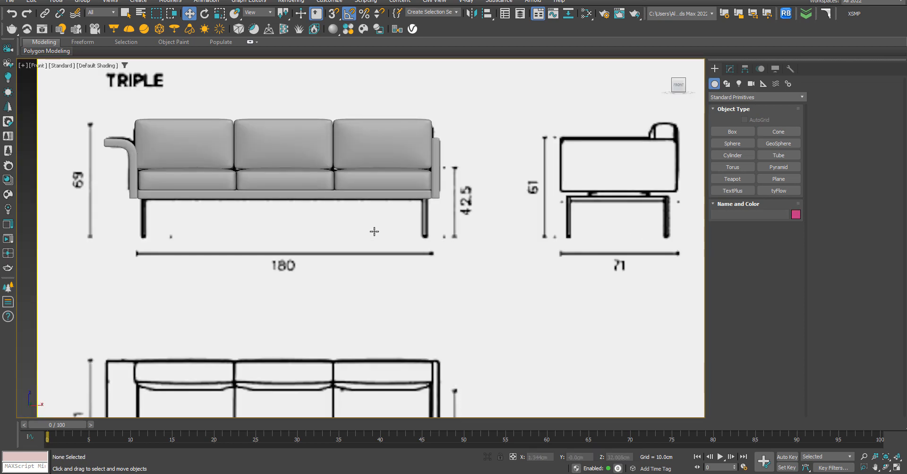
middle_click_drag(373, 232, 451, 227, "alt")
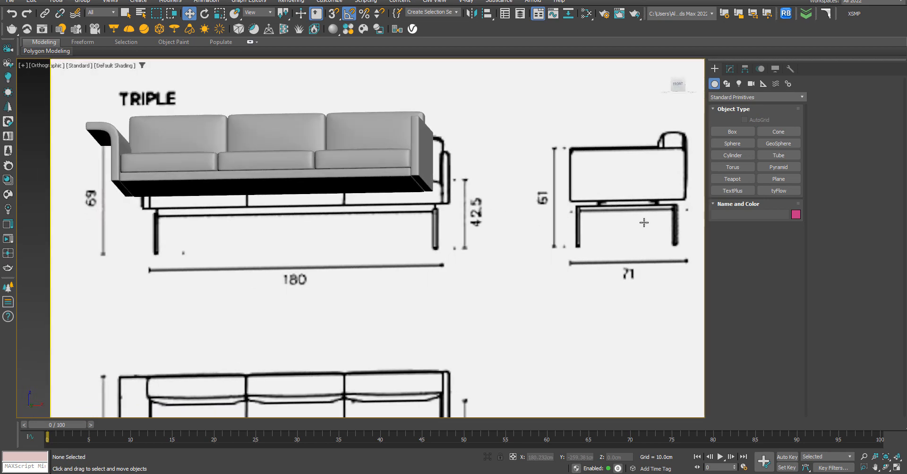
key("f")
key("z")
scroll(489, 205, "up", 5)
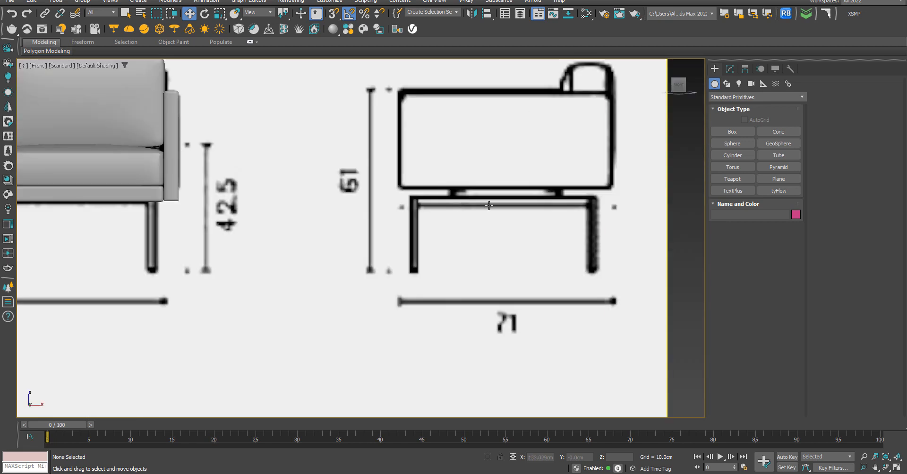
scroll(419, 227, "down", 5)
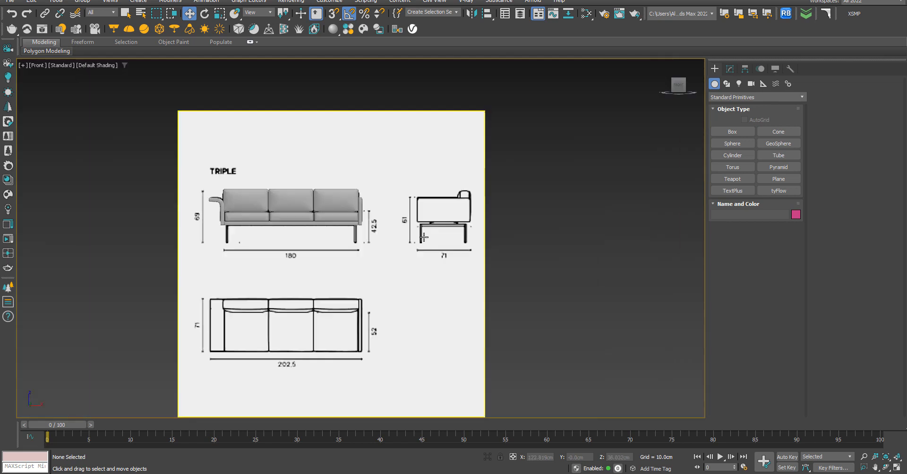
Inspect the fit of the seat and back cushions against the arms, base and front reference drawing.
scroll(266, 238, "up", 3)
scroll(265, 239, "down", 2)
middle_click_drag(257, 237, 281, 217, "alt")
key("f")
scroll(273, 229, "up", 6)
scroll(356, 233, "down", 9)
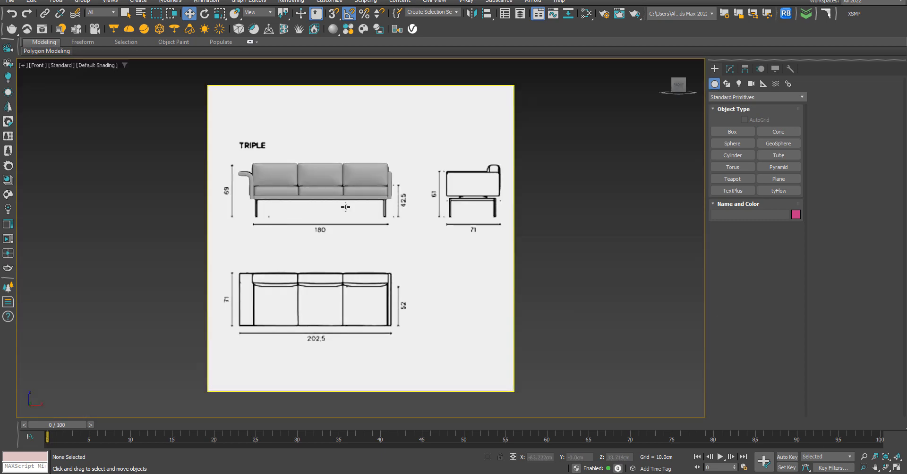
scroll(319, 172, "up", 5)
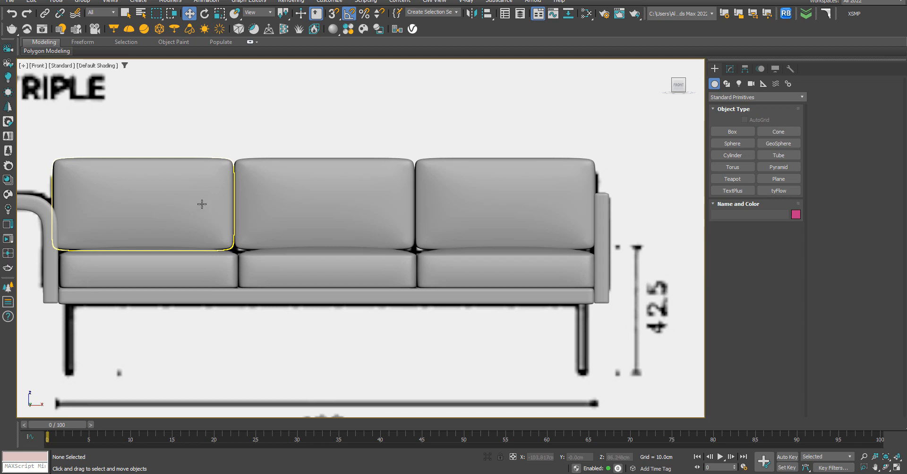
scroll(202, 203, "down", 2)
scroll(203, 247, "up", 6)
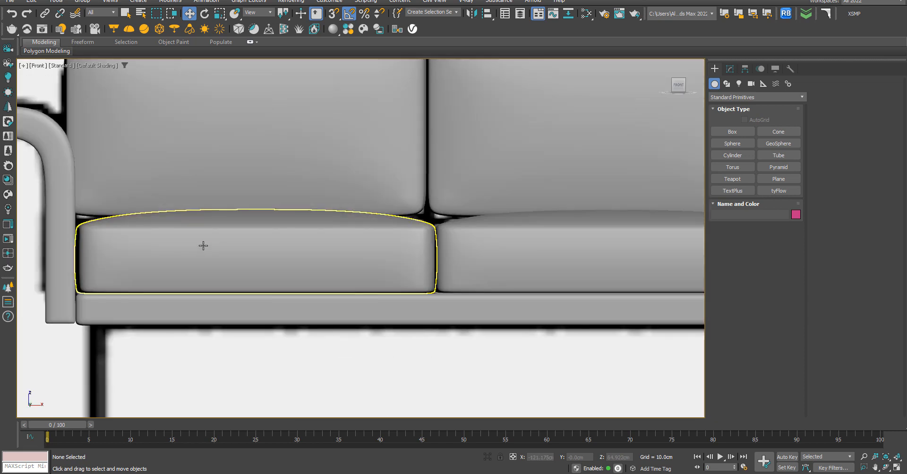
scroll(204, 246, "down", 4)
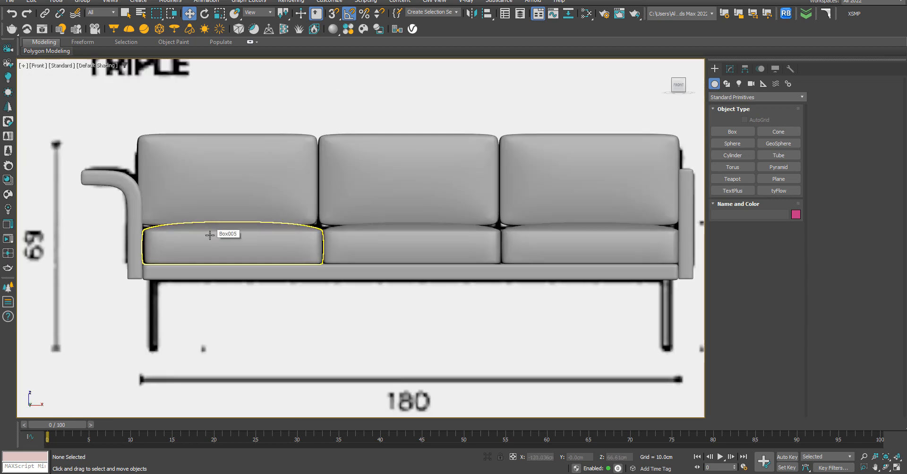
scroll(210, 235, "down", 3)
scroll(277, 239, "up", 3)
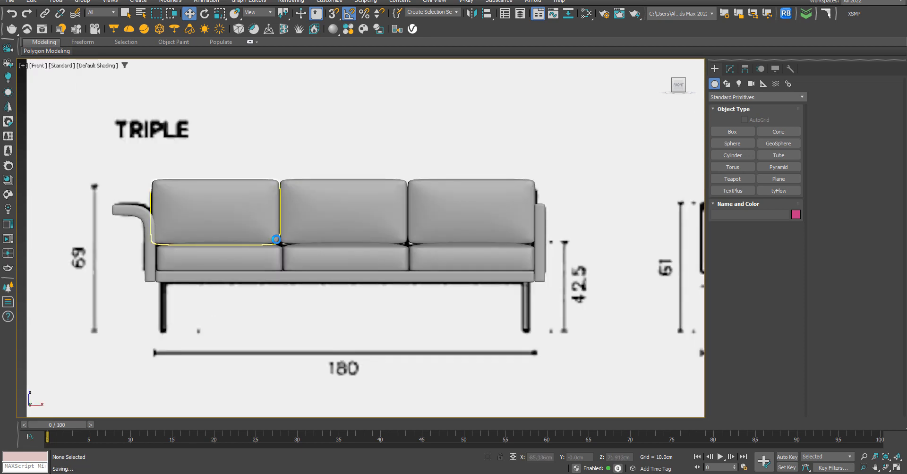